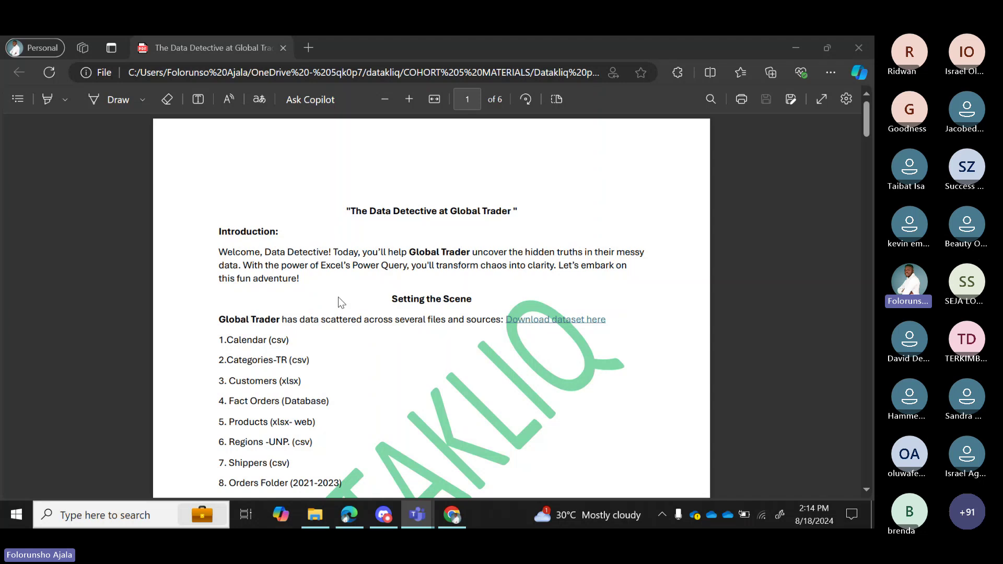
In the Teams meeting, dismiss the recording-started notice, briefly muting and unmuting the mic.
mouse_move(417, 516)
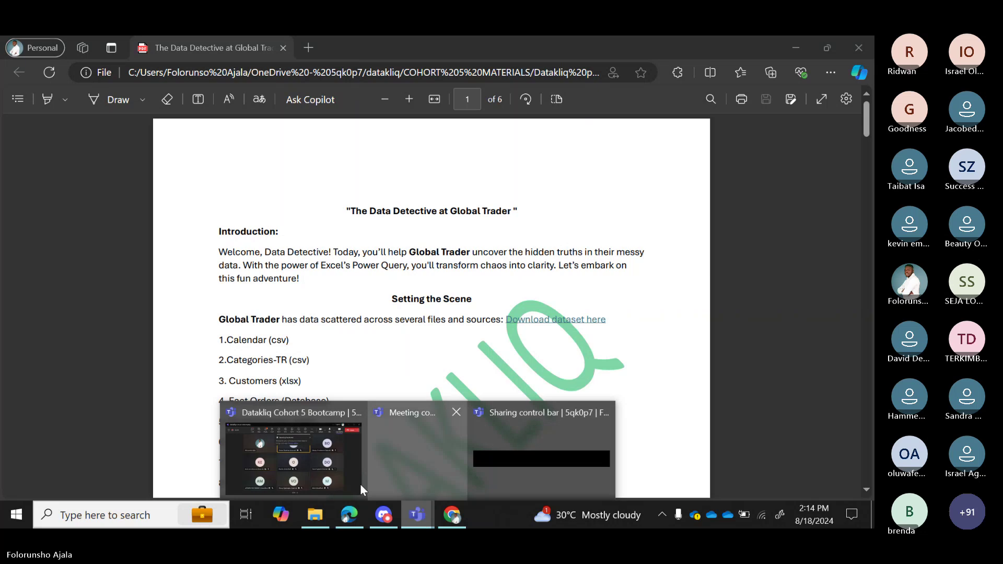
left_click(294, 484)
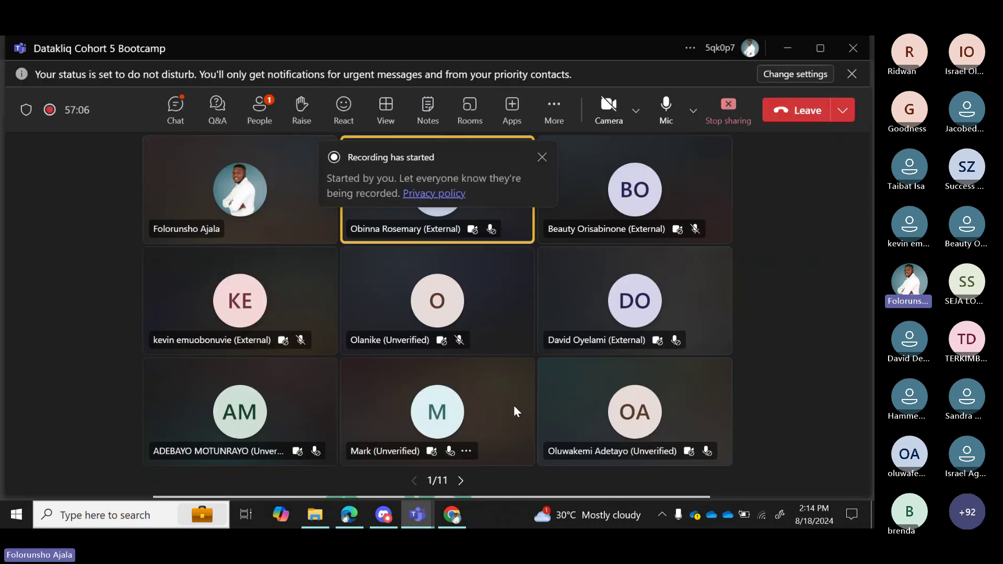
left_click(671, 115)
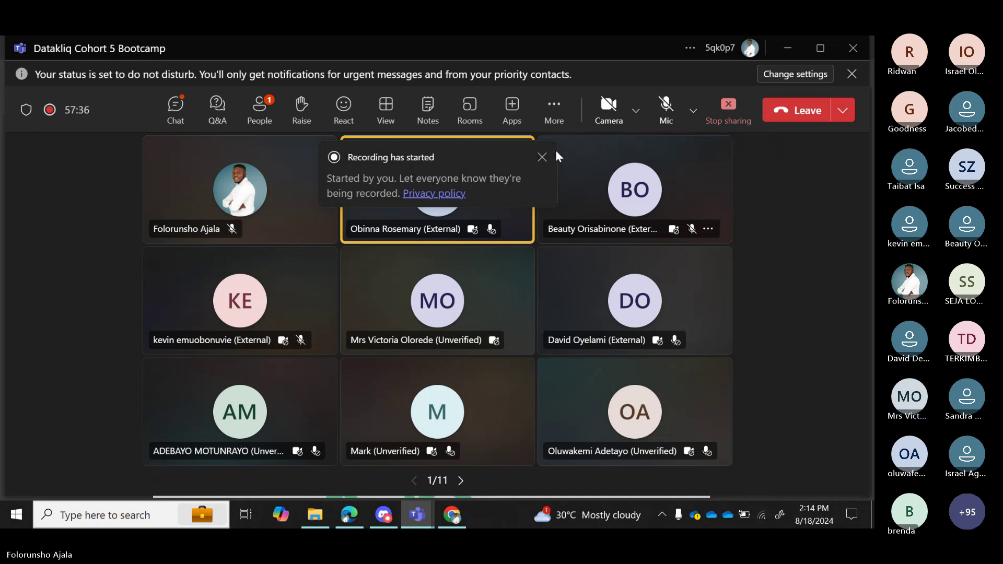
left_click(543, 158)
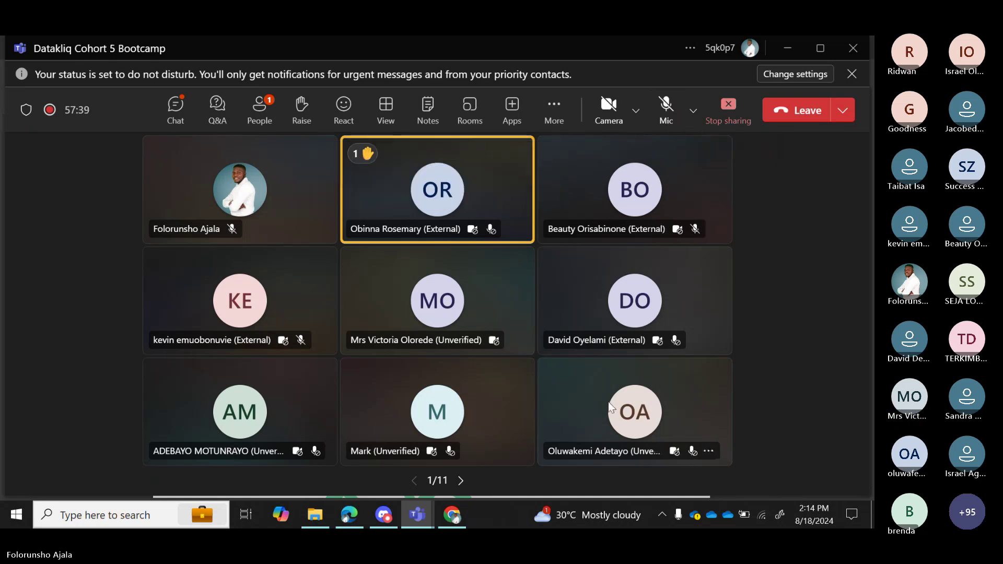
left_click(666, 113)
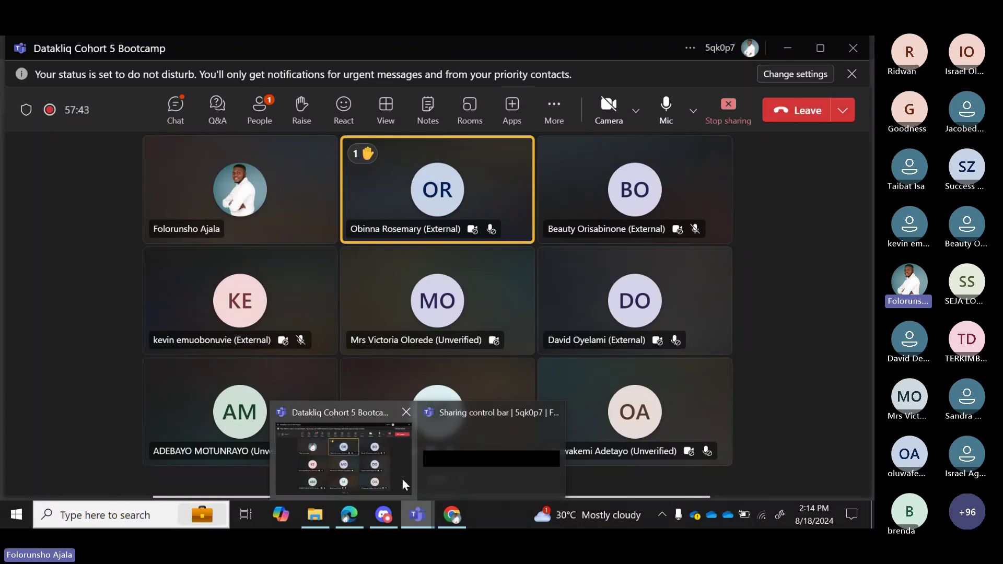
Bring the Data Detective at Global Trader PDF back to the front in Edge.
mouse_move(450, 514)
mouse_move(351, 505)
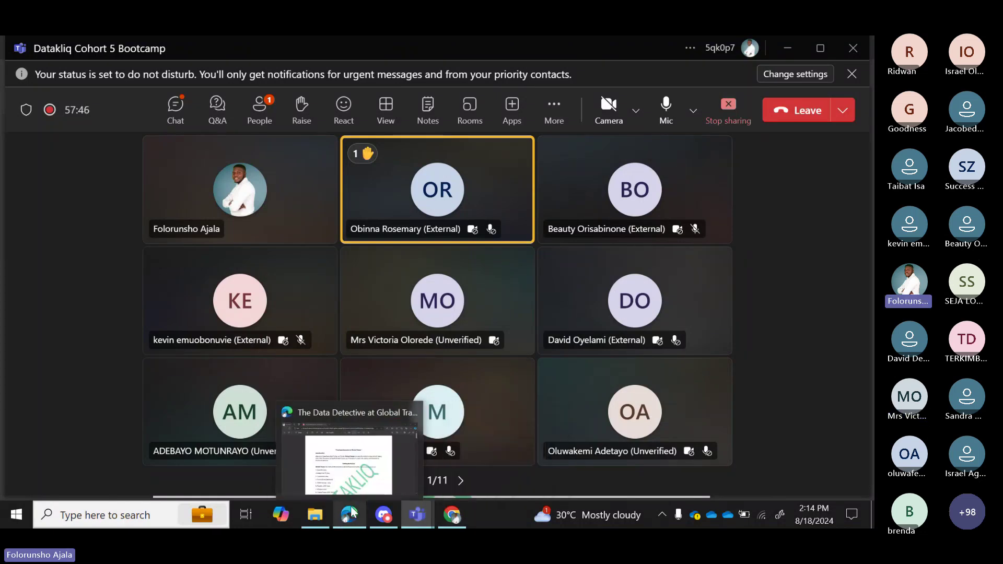
left_click(346, 468)
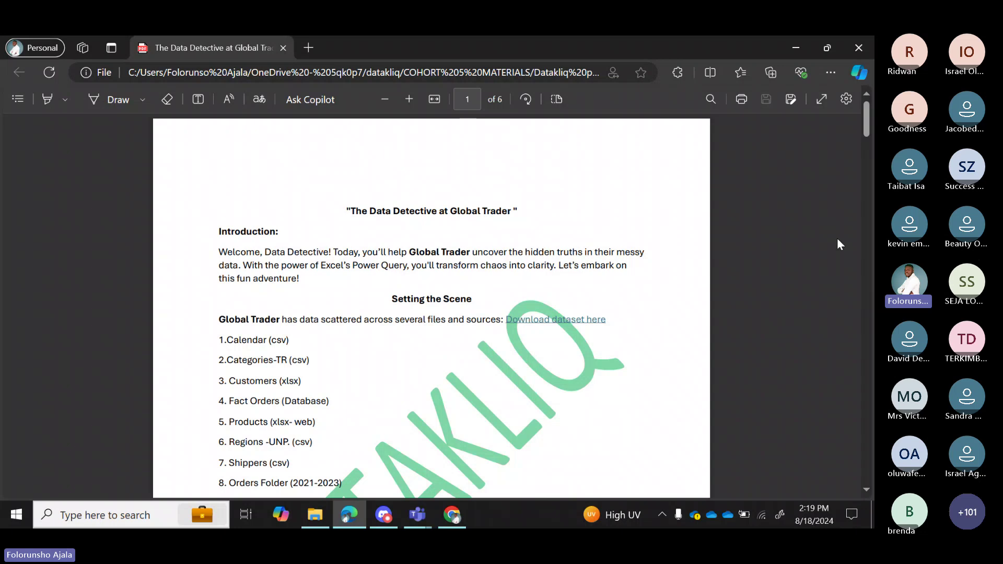
Scroll the PDF through Step 1 to page 2's Excel Data ribbon screenshot highlighting Get Data.
left_click_drag(865, 133, 864, 142)
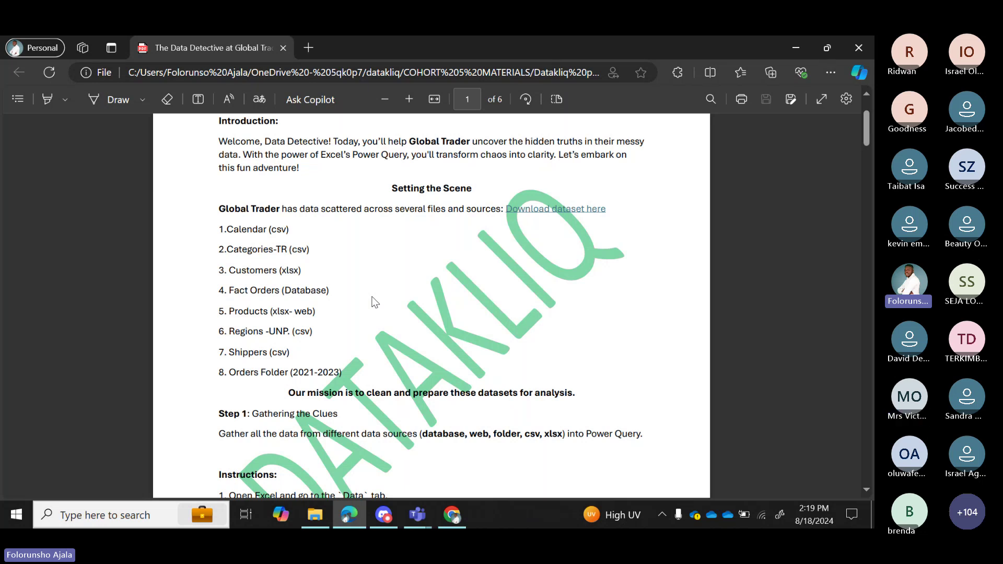
scroll(375, 302, "down", 2)
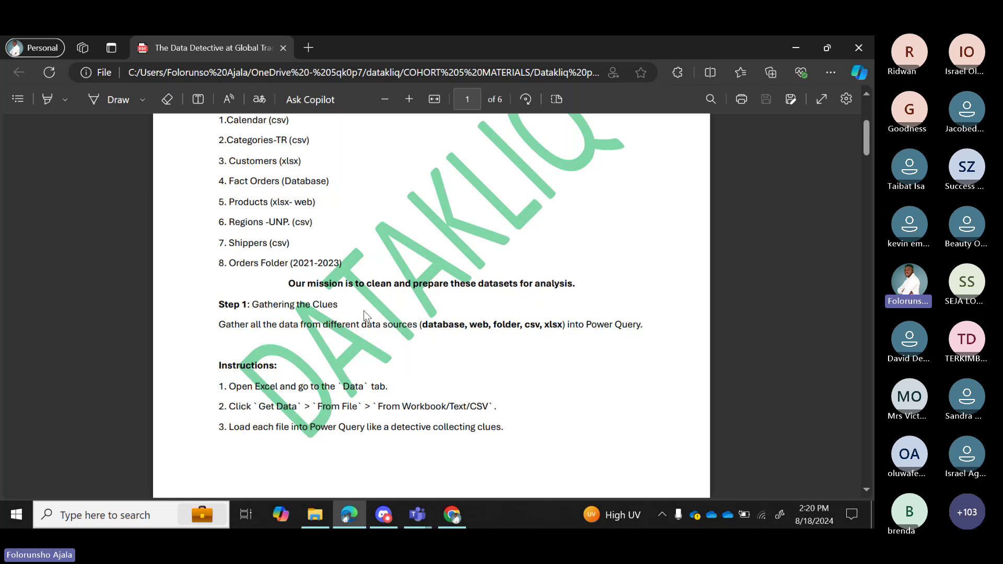
scroll(364, 310, "down", 3)
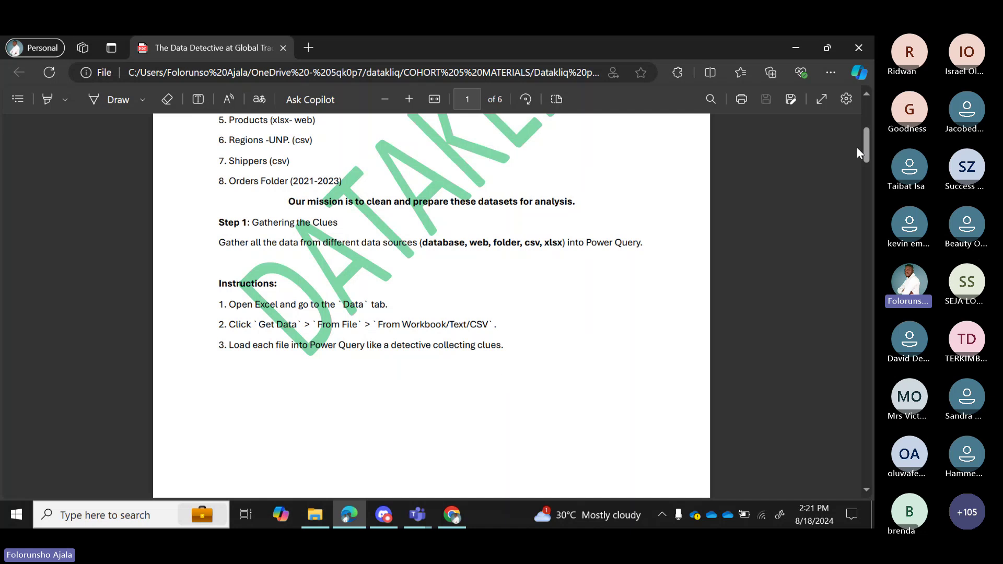
left_click_drag(861, 149, 865, 132)
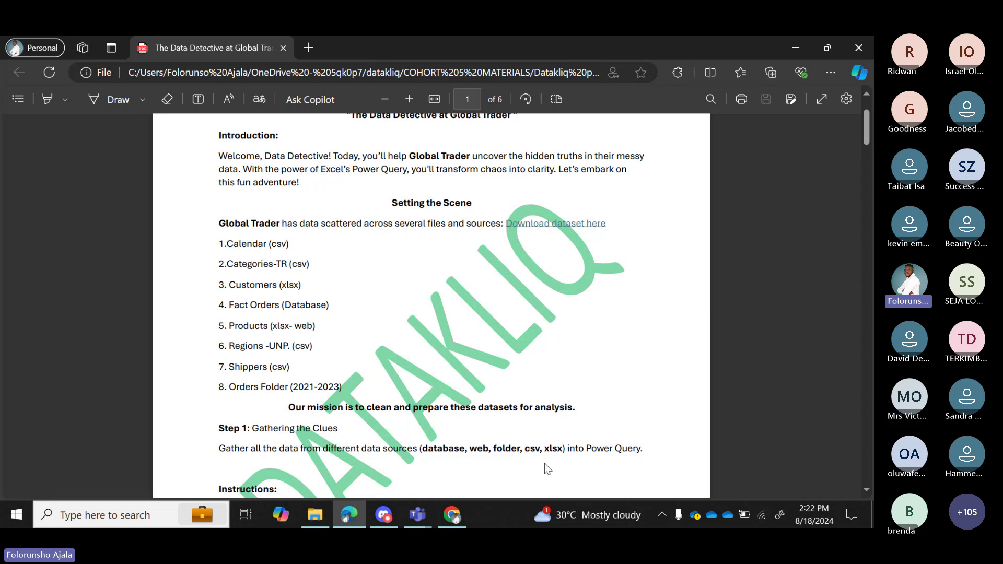
scroll(648, 458, "down", 3)
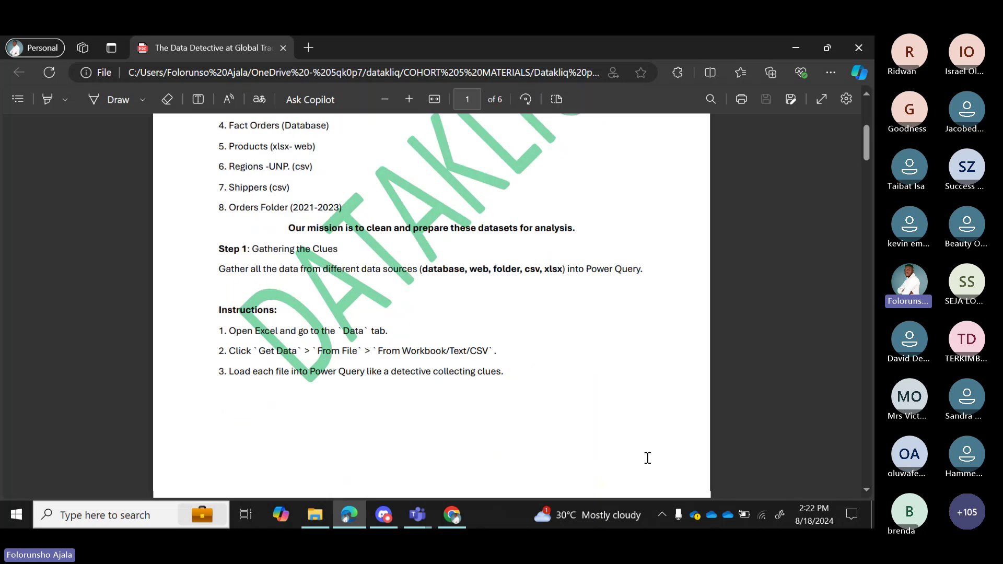
scroll(648, 458, "down", 6)
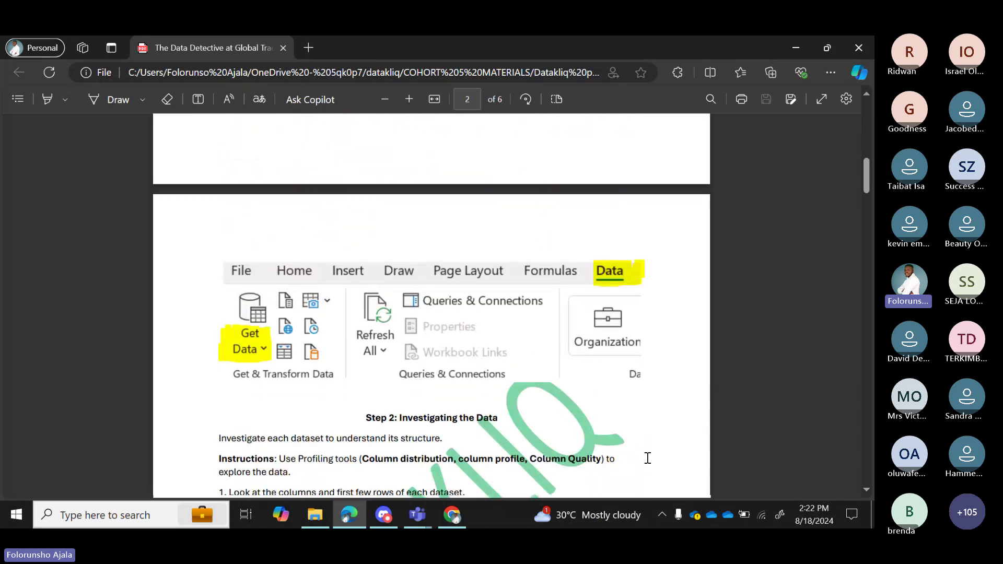
scroll(648, 458, "down", 2)
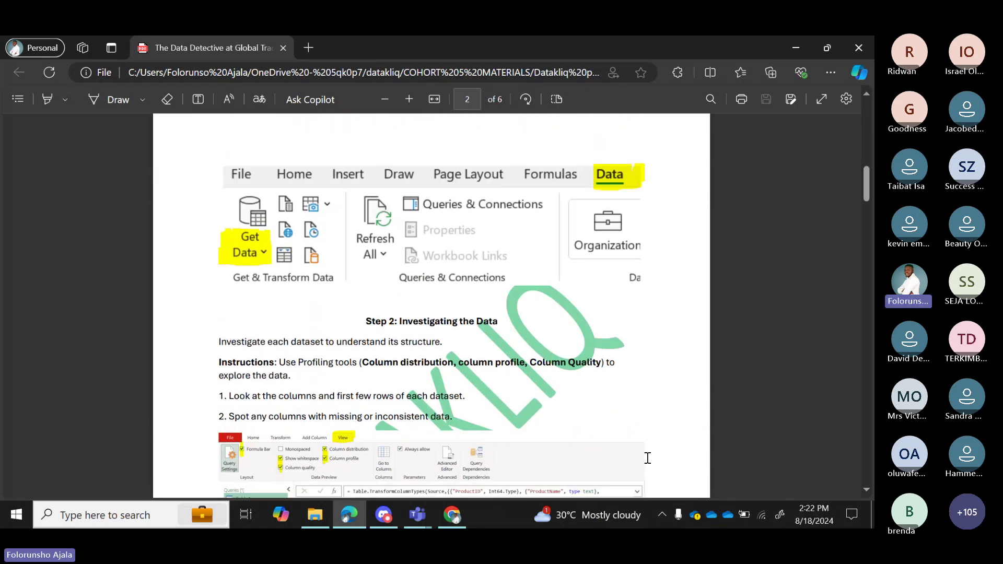
scroll(647, 458, "up", 4)
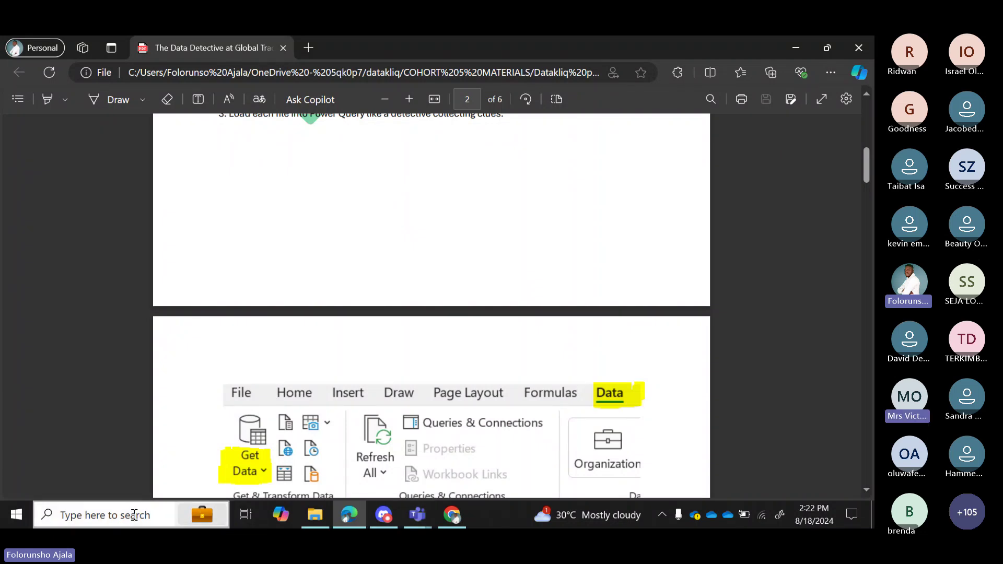
Launch Excel from the recent apps in Windows search.
left_click(104, 518)
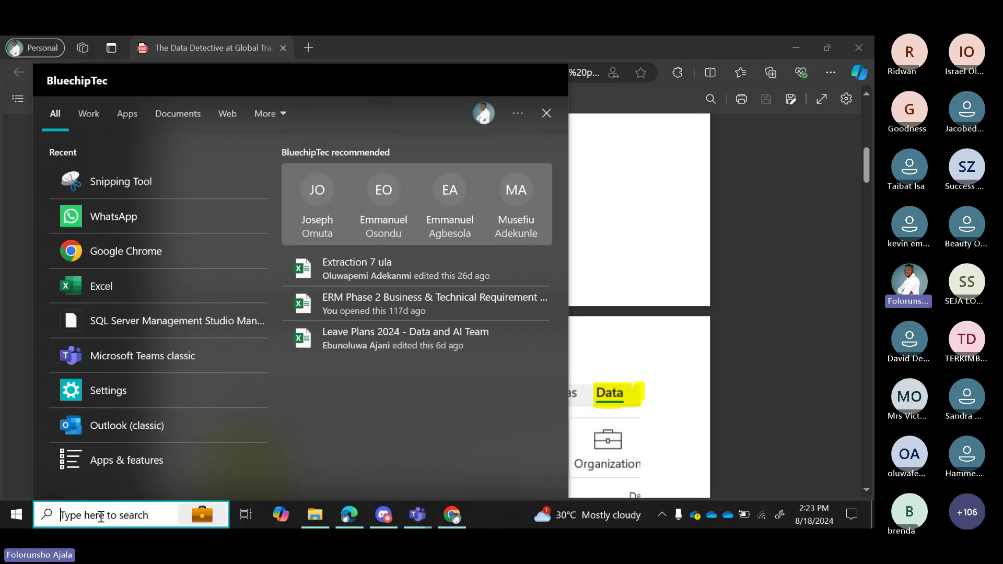
left_click(109, 291)
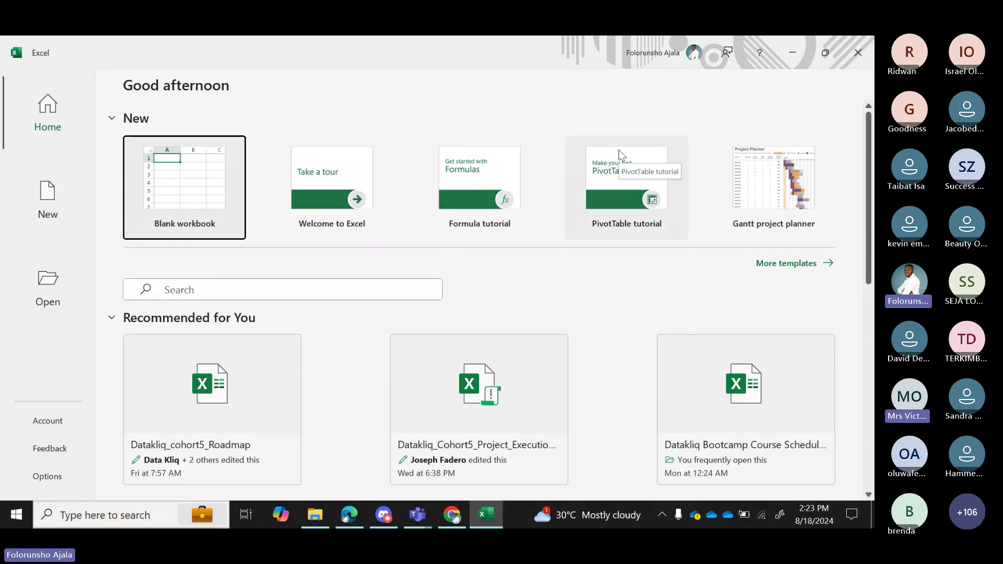
mouse_move(417, 514)
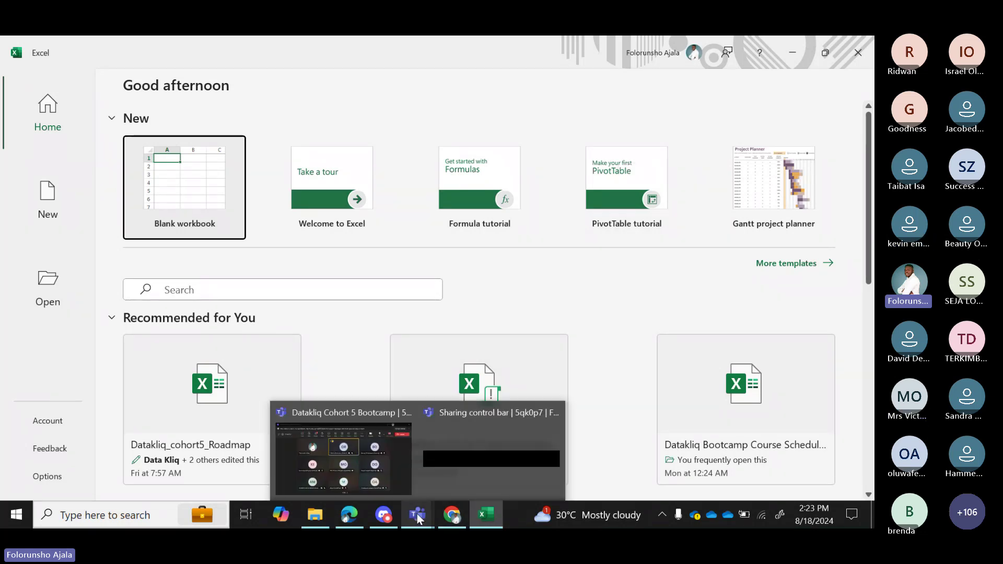
left_click(390, 477)
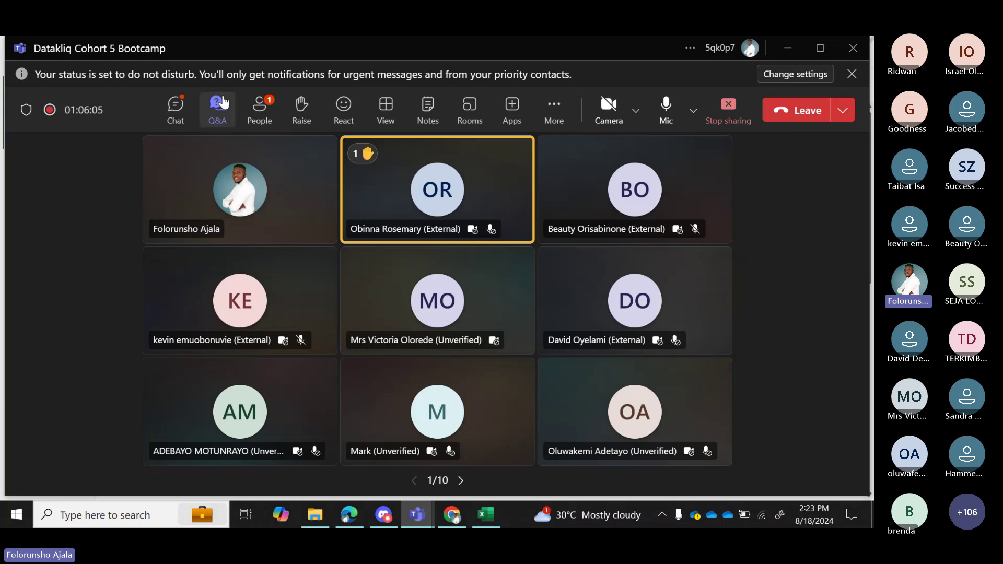
left_click(268, 108)
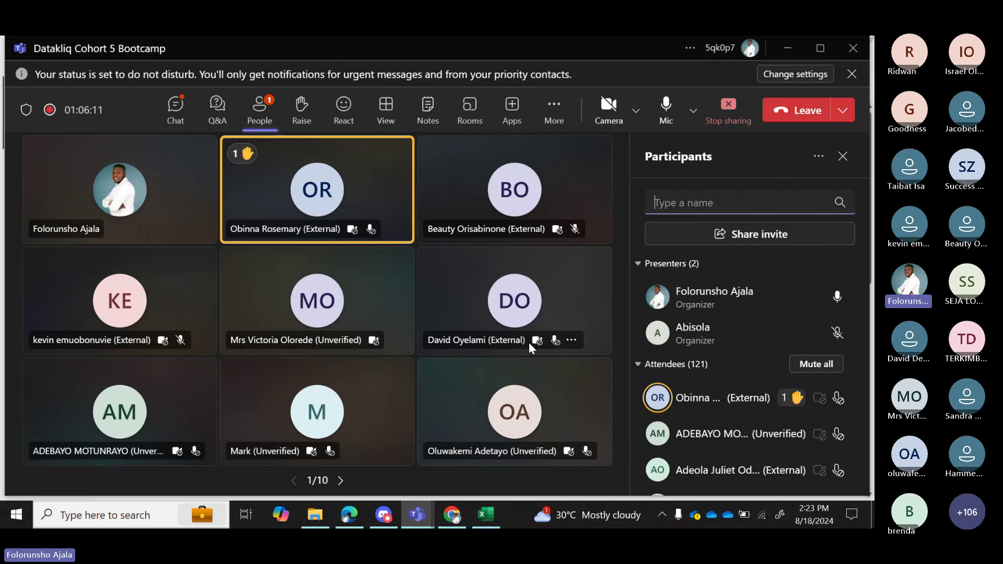
left_click(842, 156)
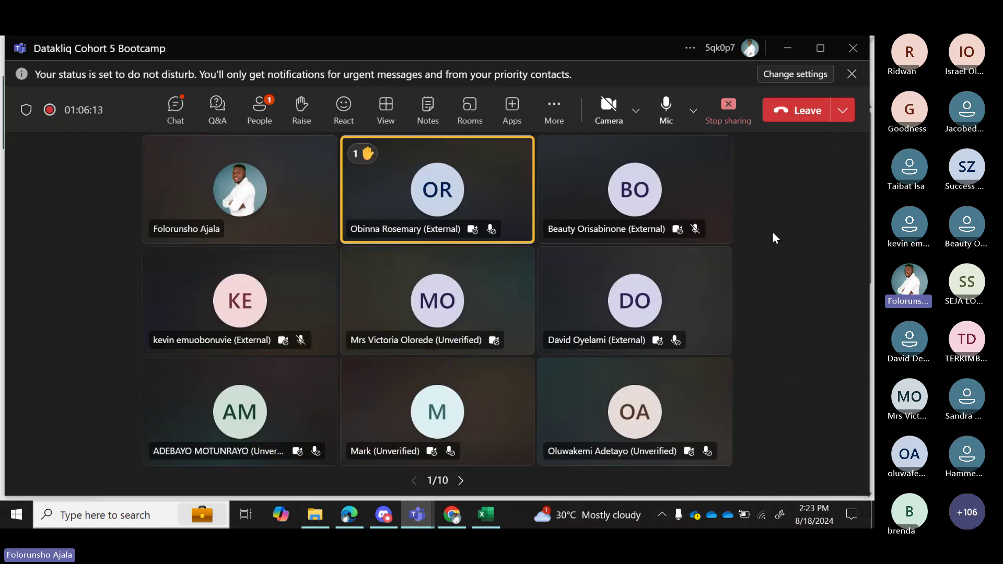
left_click(476, 505)
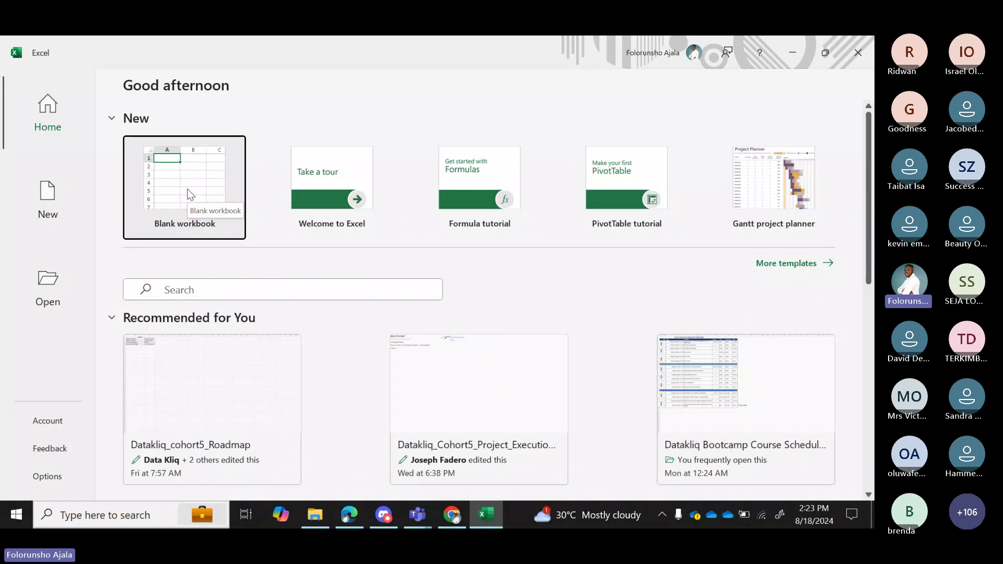
Create a blank workbook, select cell K7, and show the Data ribbon tab.
left_click(187, 171)
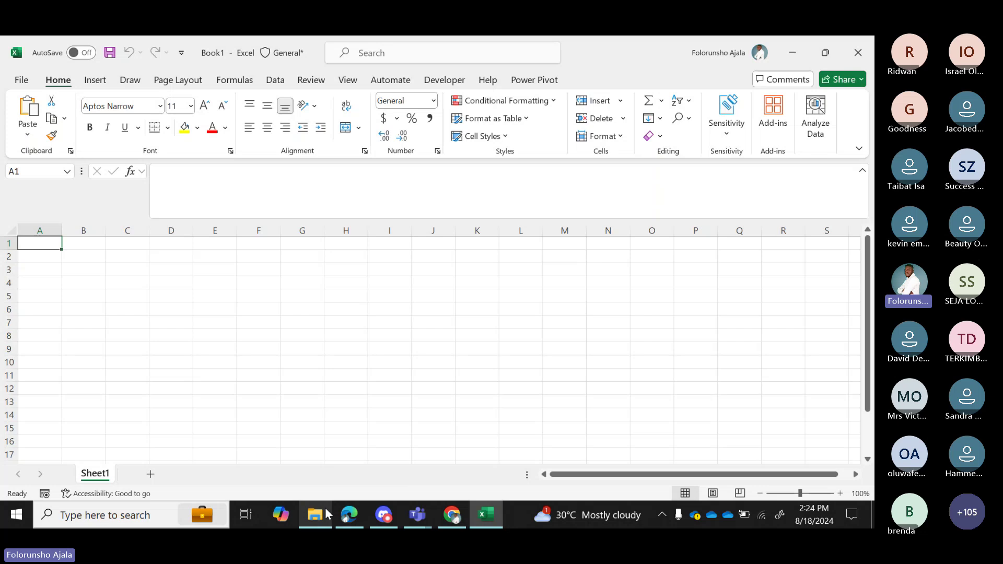
mouse_move(329, 514)
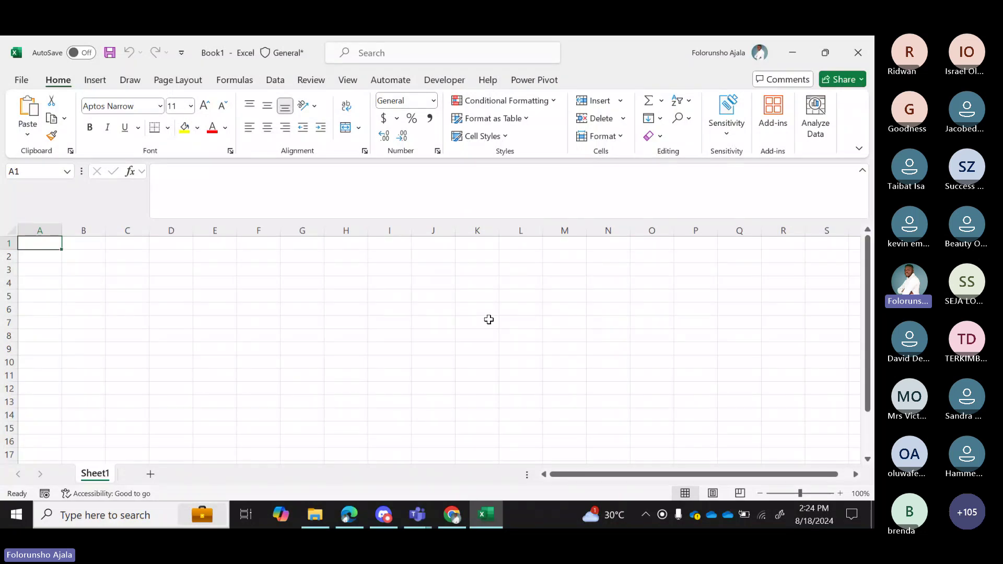
left_click(489, 319)
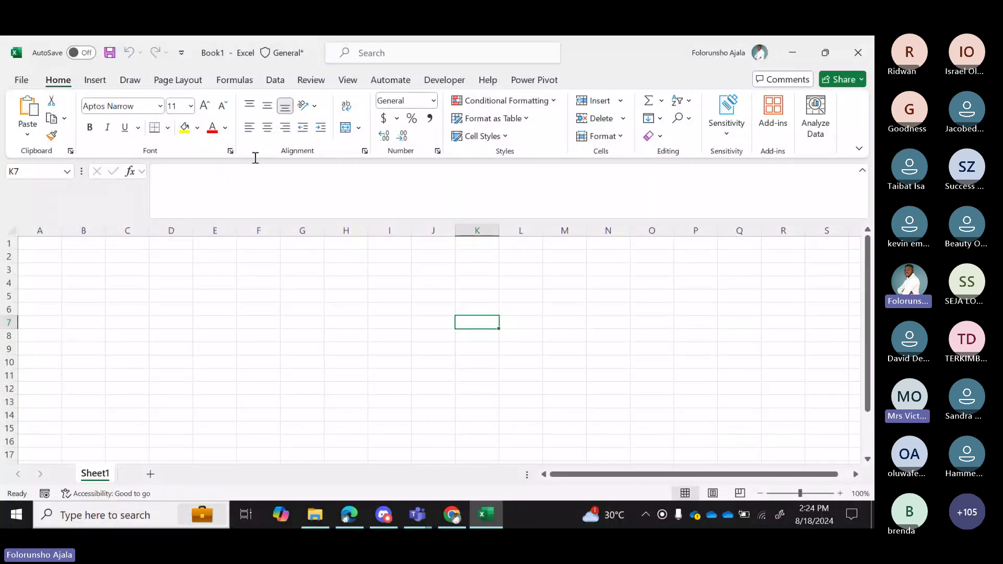
left_click(275, 81)
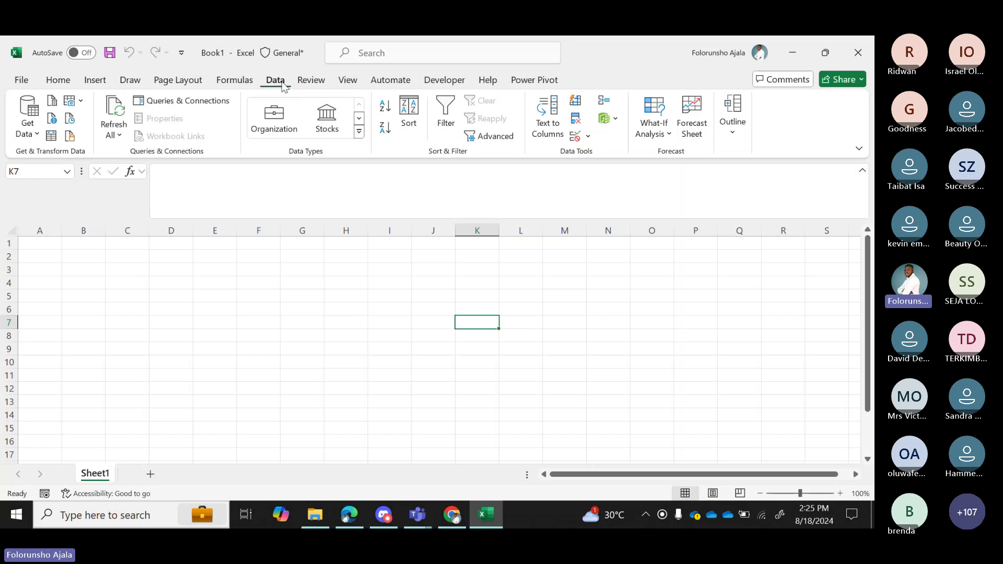
Browse the Get Data menu and reveal its From File sources, including Text/CSV.
left_click(39, 133)
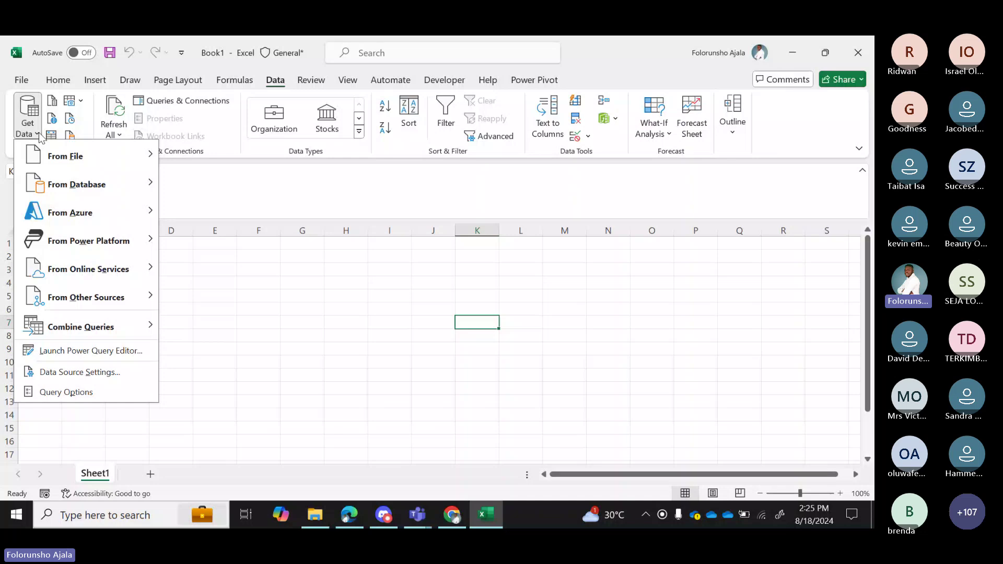
mouse_move(111, 218)
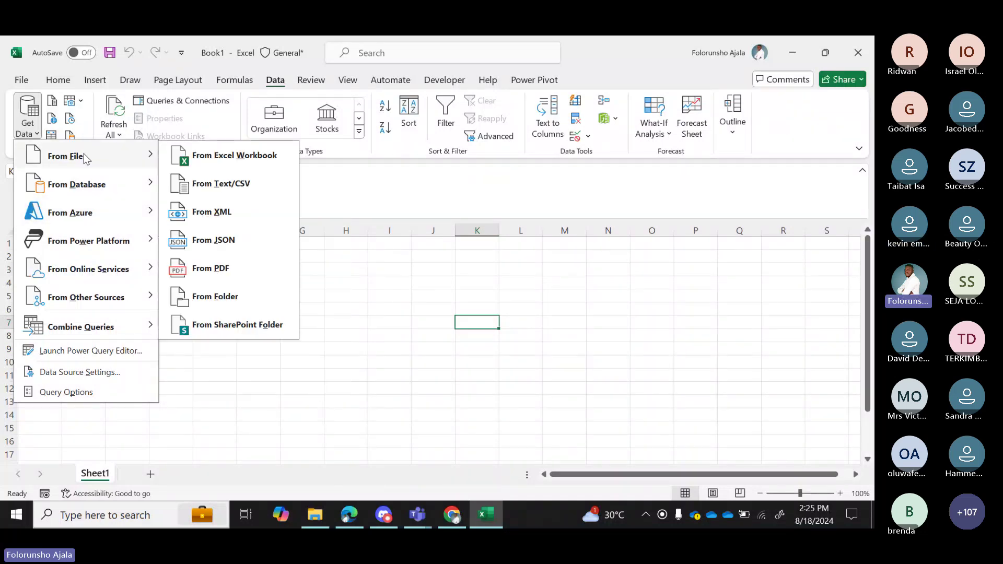
left_click(271, 84)
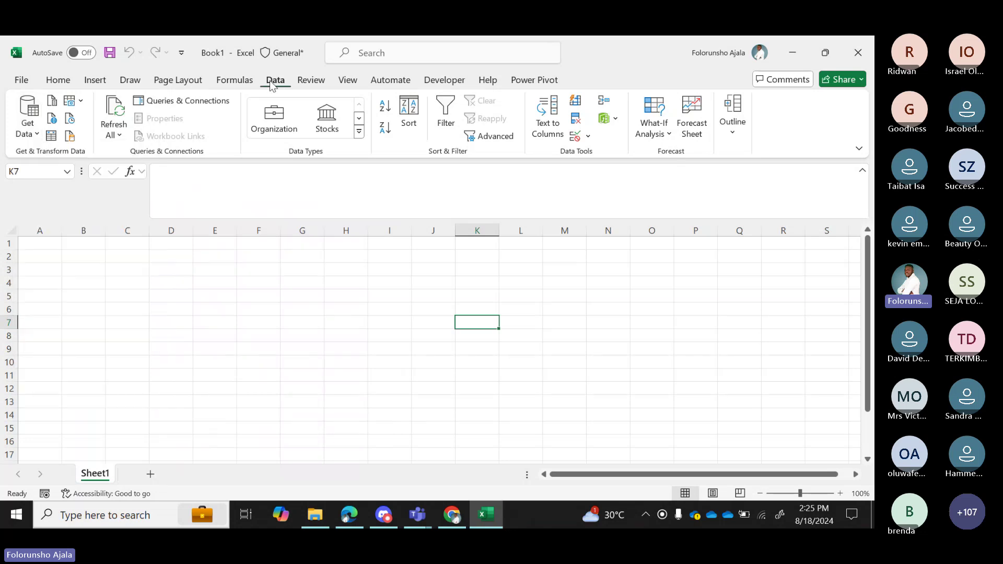
left_click(36, 134)
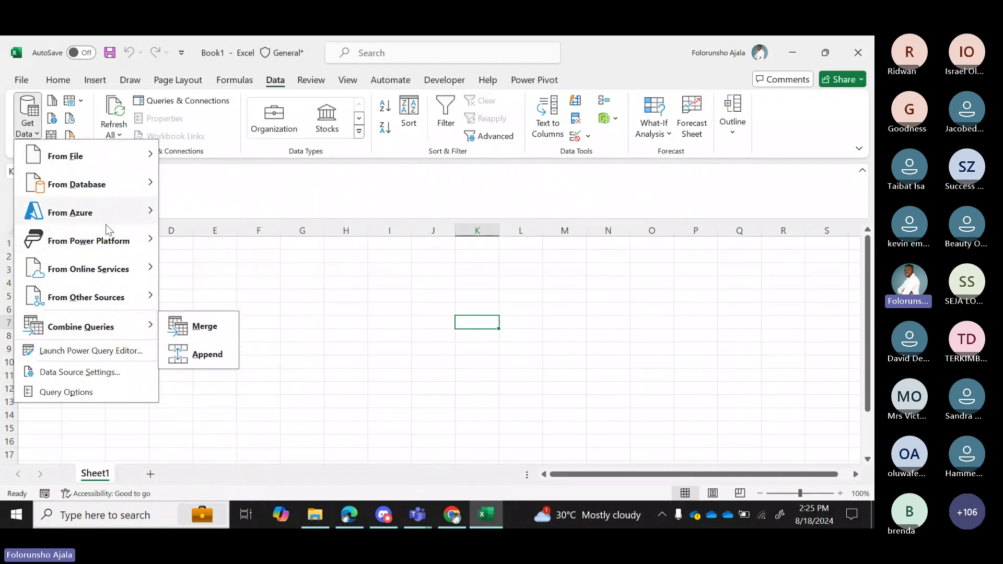
mouse_move(101, 163)
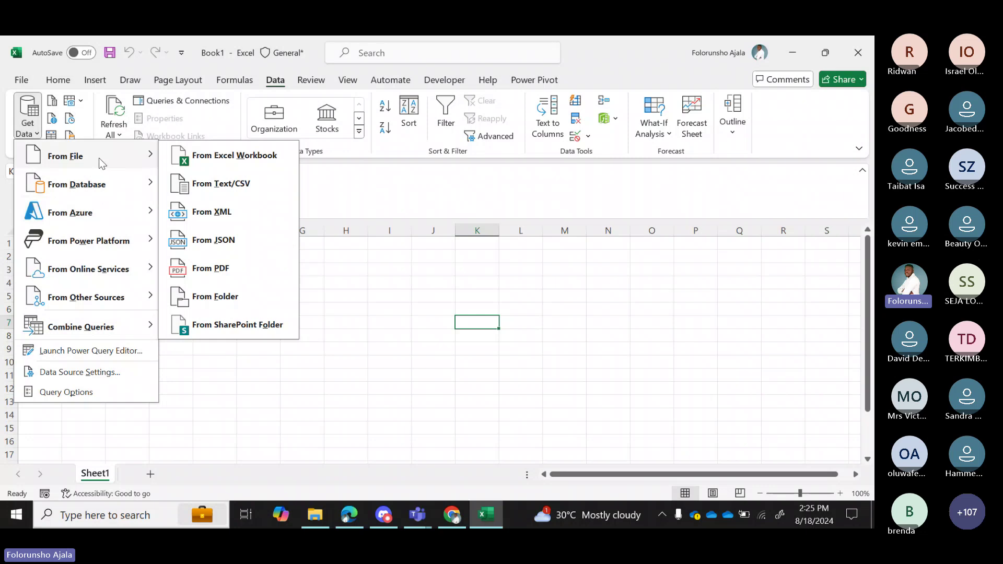
mouse_move(101, 195)
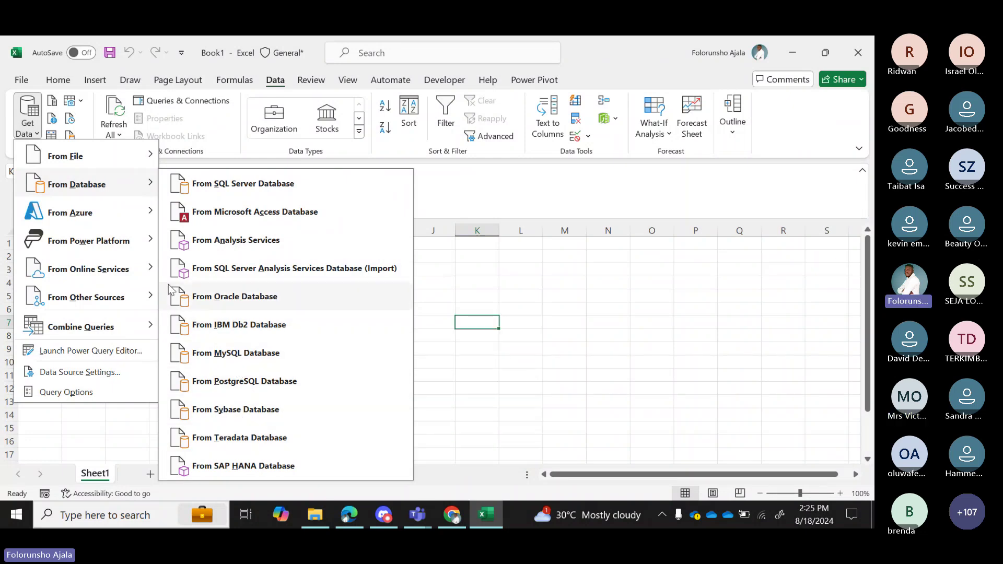
mouse_move(93, 221)
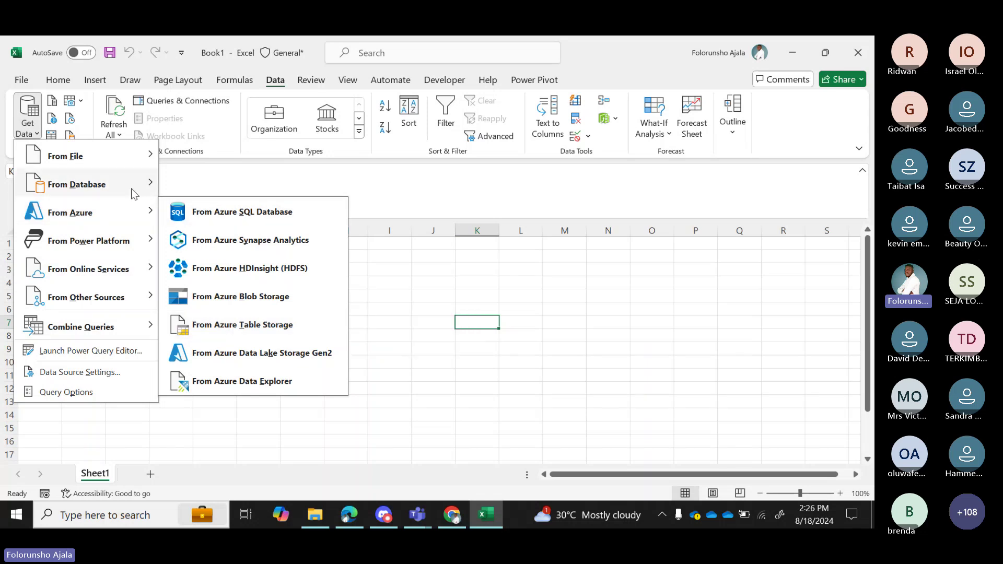
mouse_move(139, 159)
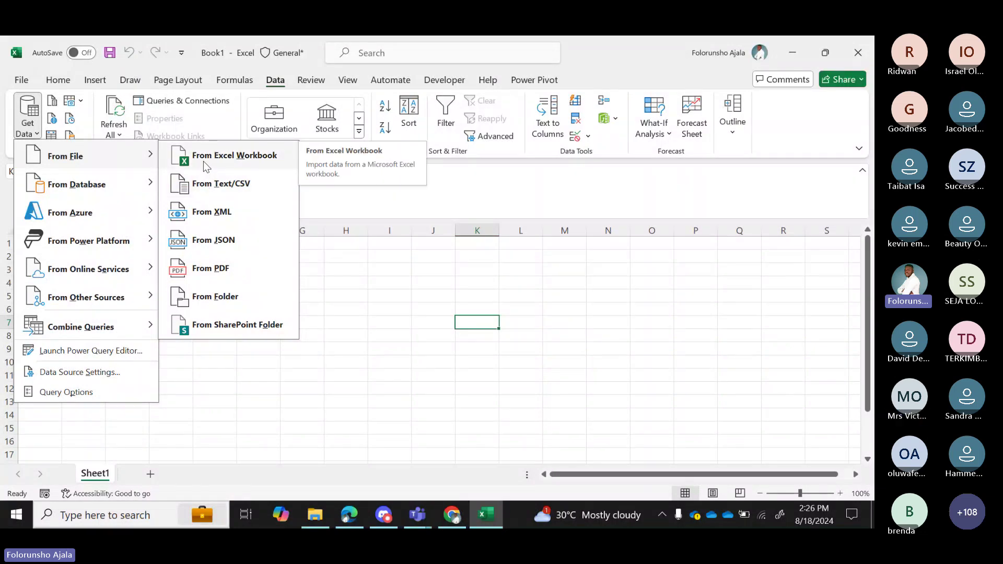
left_click(215, 187)
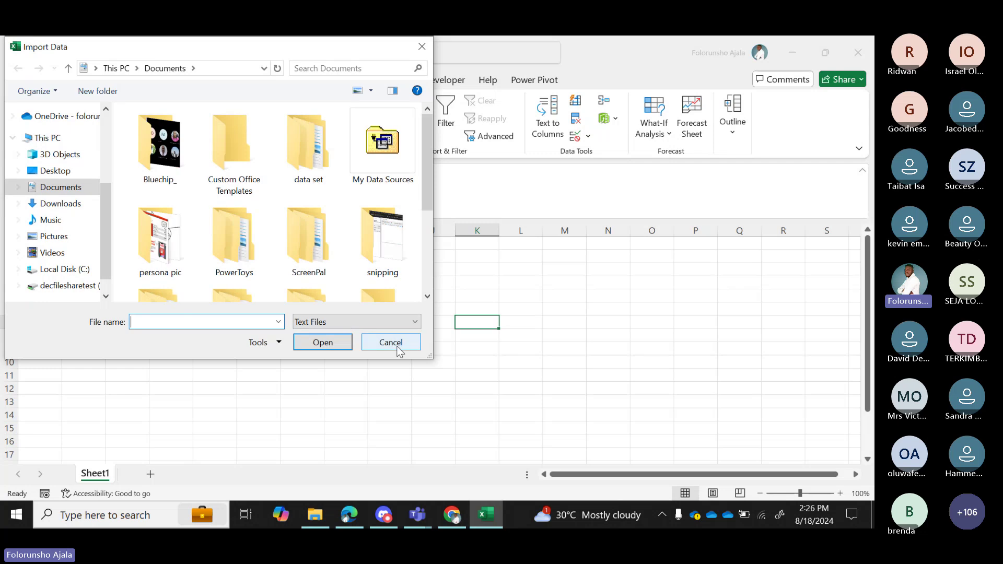
left_click(392, 342)
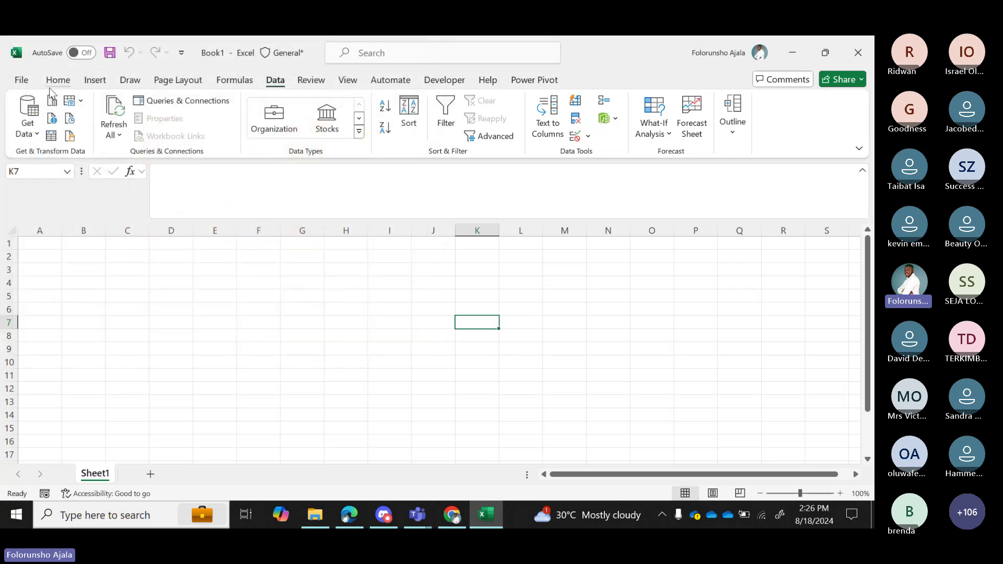
left_click(38, 135)
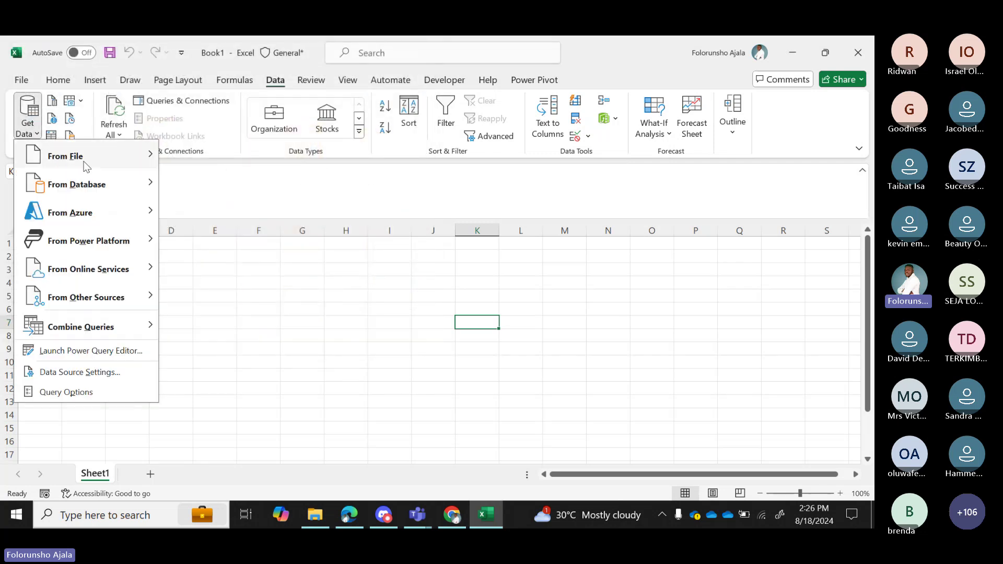
mouse_move(82, 160)
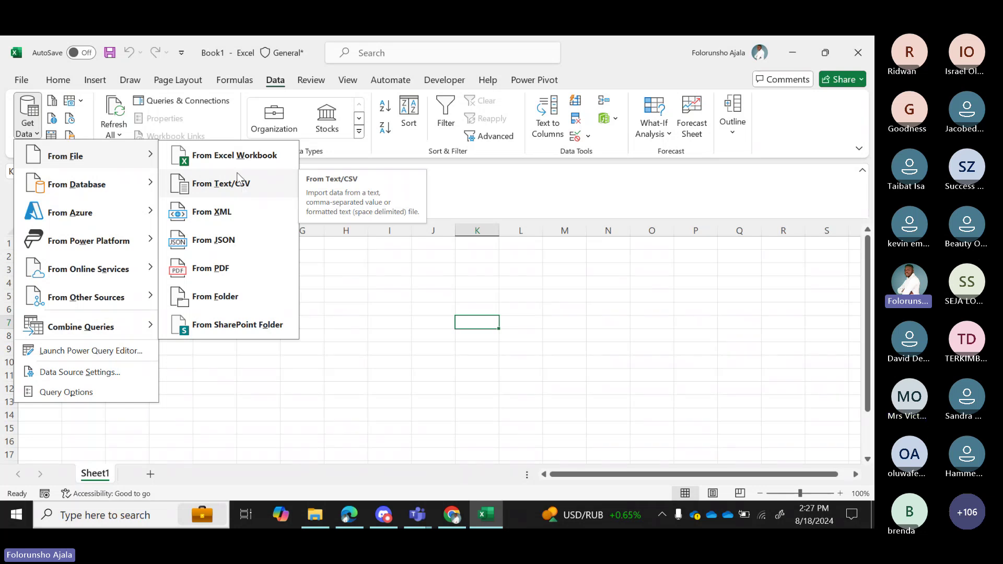
Import Calendar.csv via Text/CSV from OneDrive's datakliq > COHORT 5 MATERIALS > Global trade folder.
left_click(238, 180)
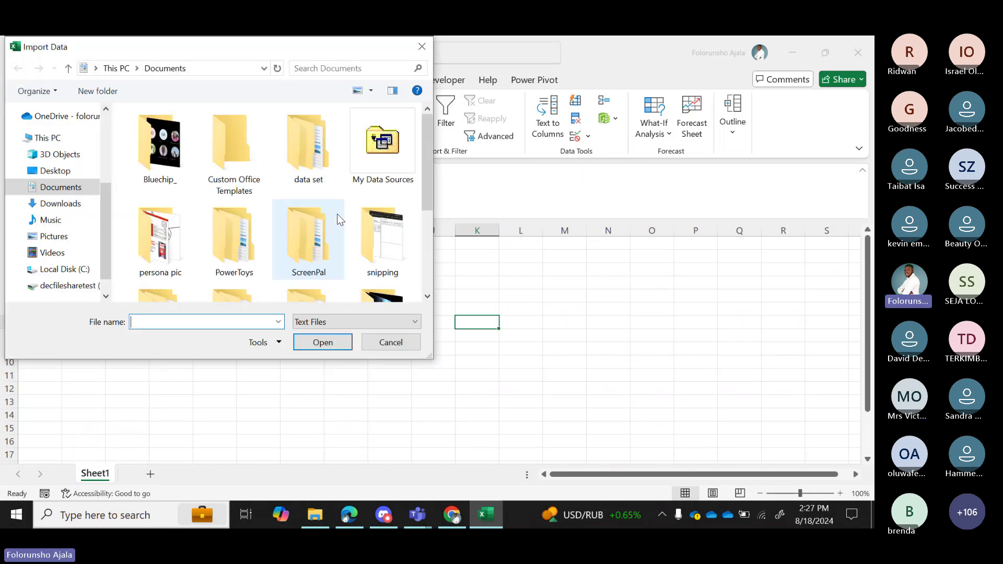
left_click(13, 137)
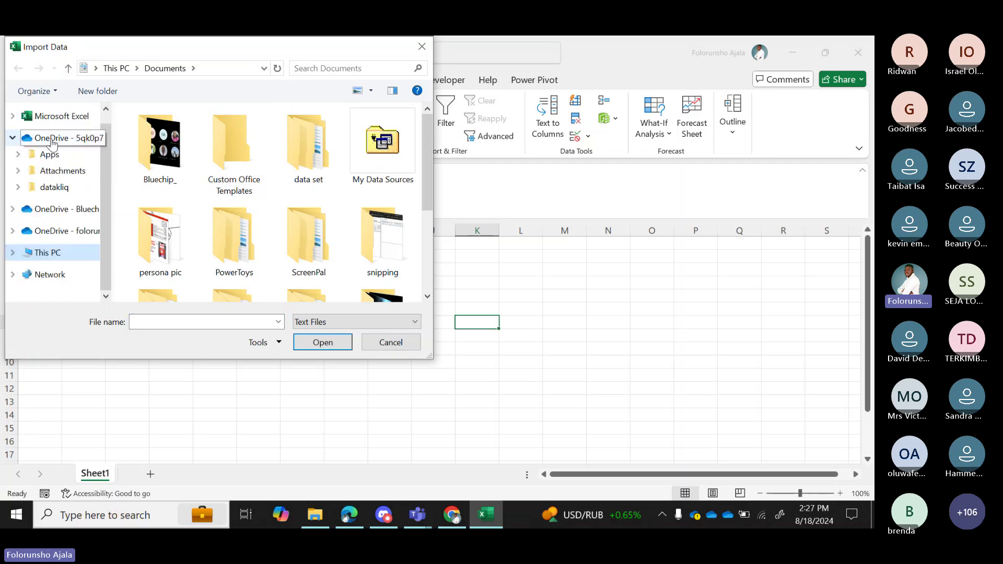
left_click(54, 188)
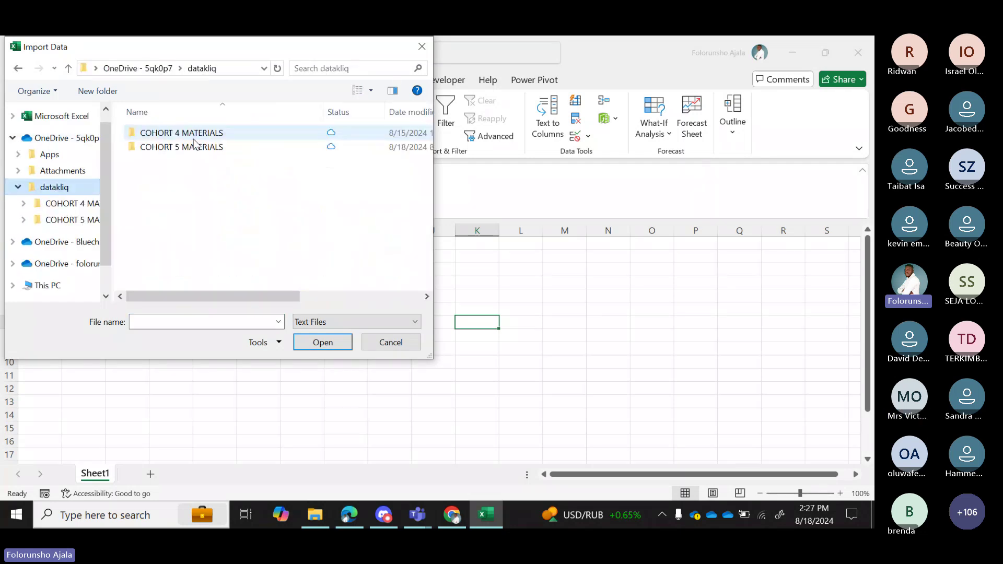
double_click(189, 146)
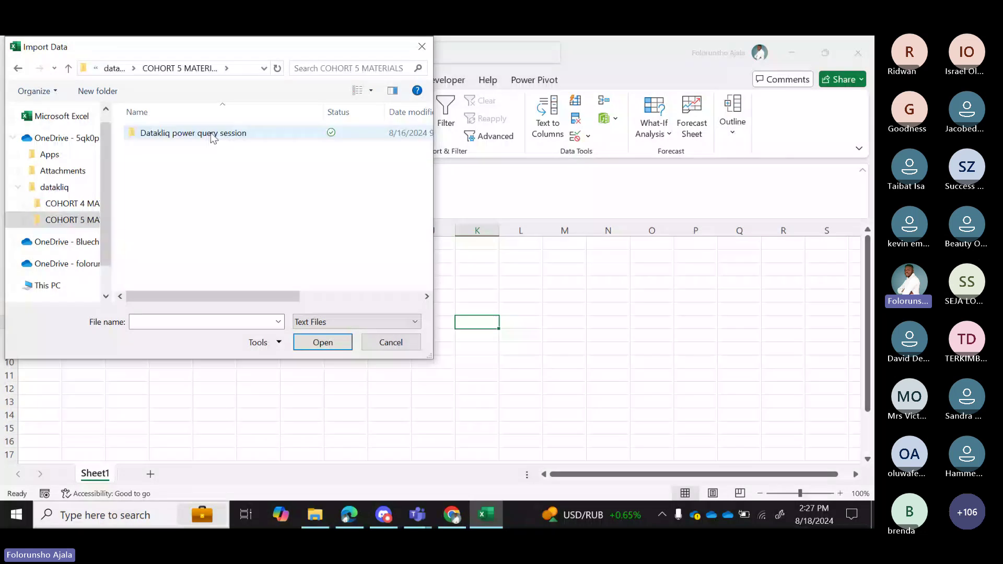
double_click(212, 135)
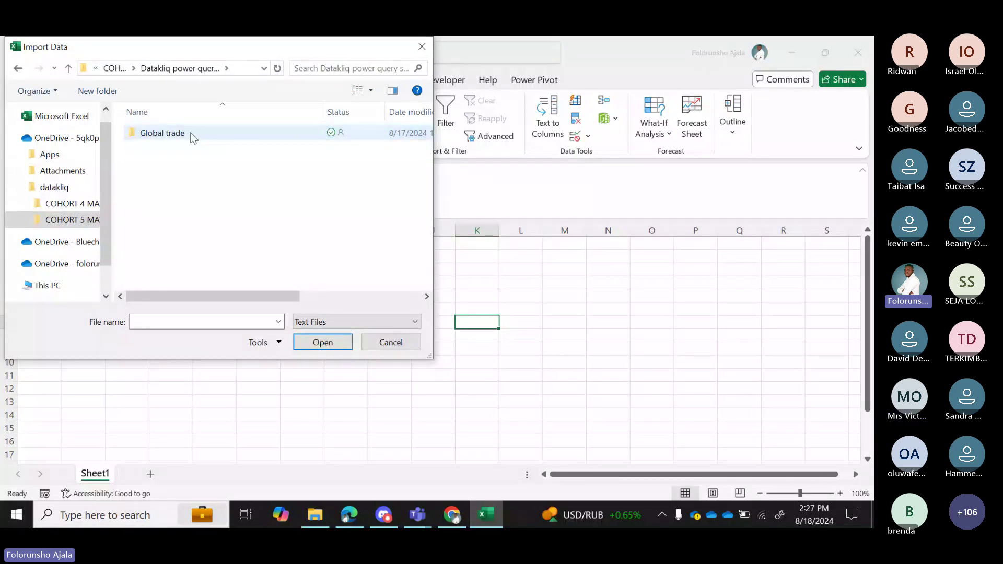
double_click(191, 135)
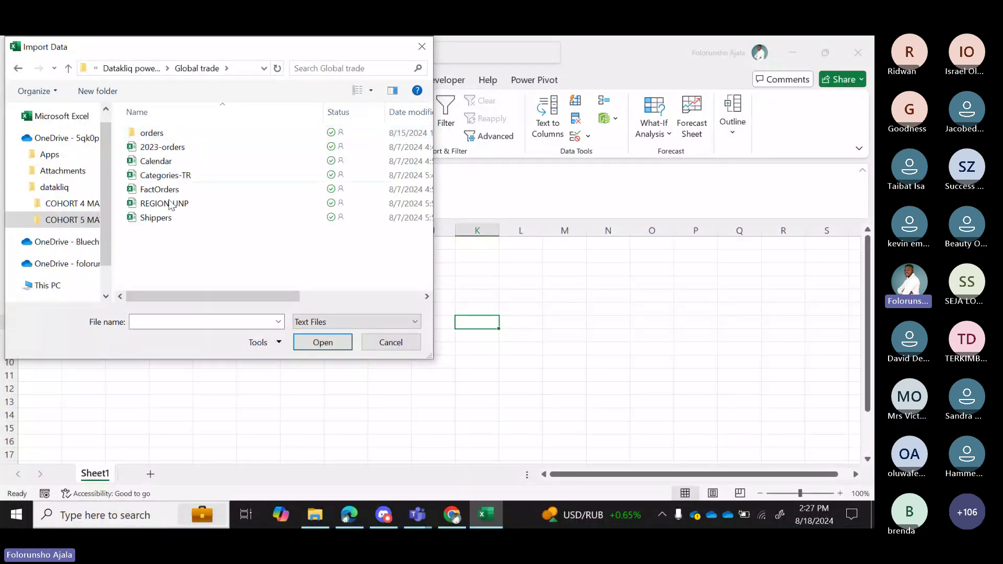
left_click(155, 165)
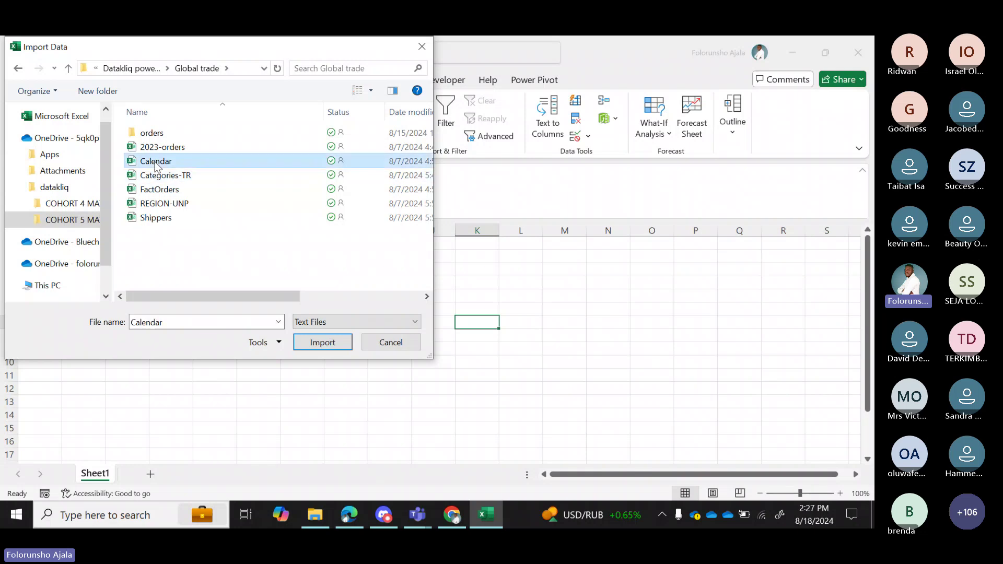
left_click(323, 342)
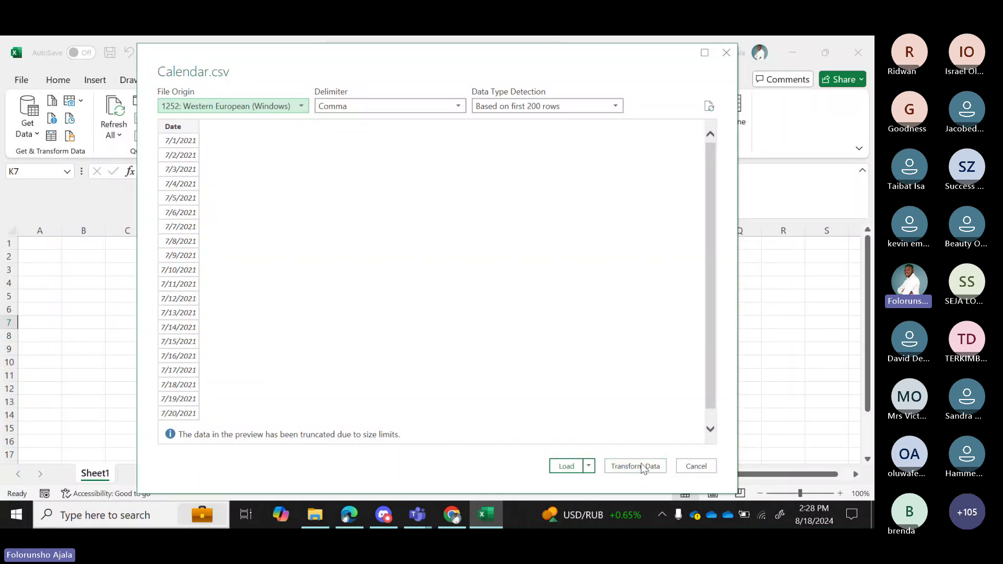
Send the Calendar.csv preview to the Power Query Editor with Transform Data.
left_click(614, 464)
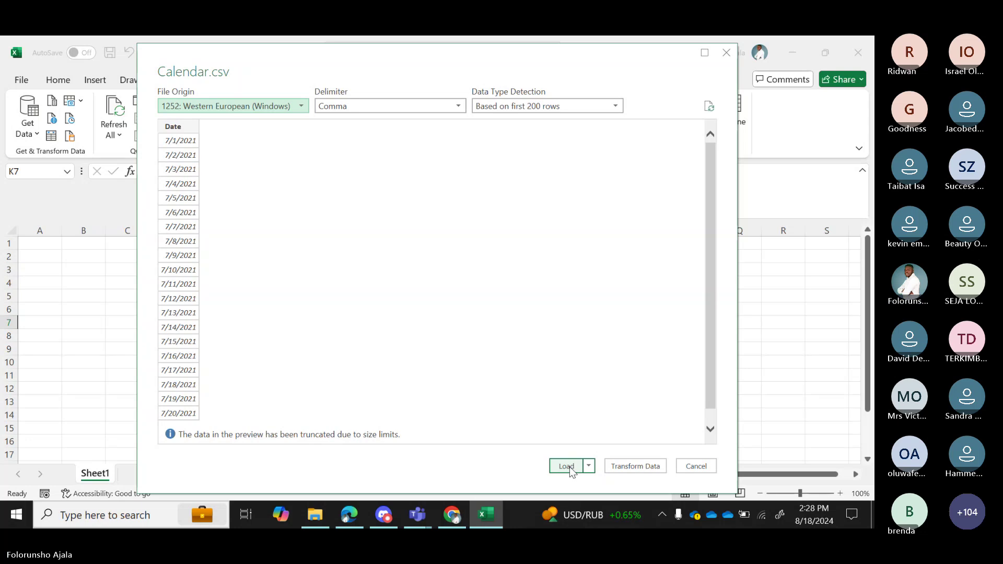
left_click(652, 466)
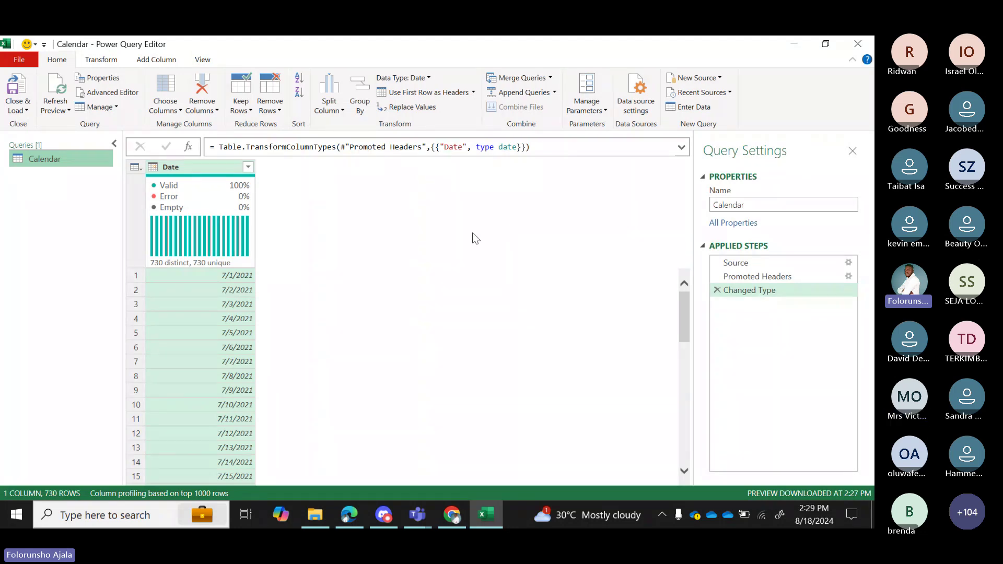
Import Categories-TR.csv via New Source > Text/CSV, creating a 9-column, 3-row query.
left_click(721, 79)
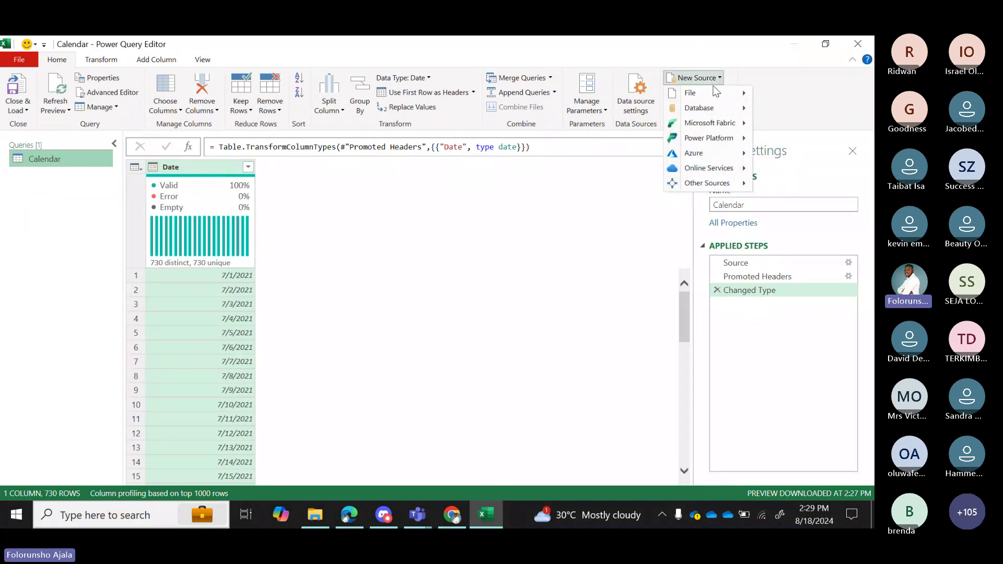
mouse_move(704, 92)
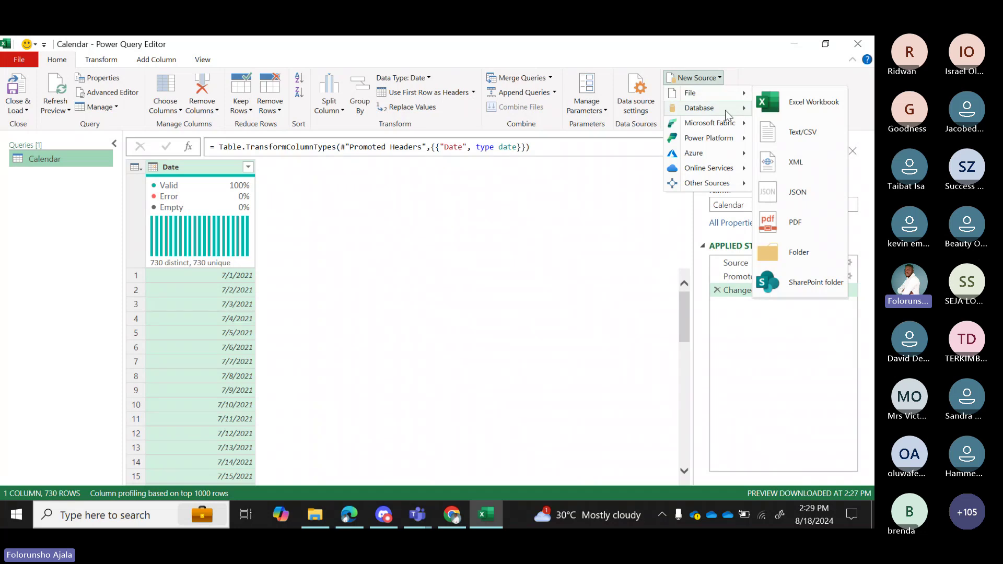
mouse_move(728, 107)
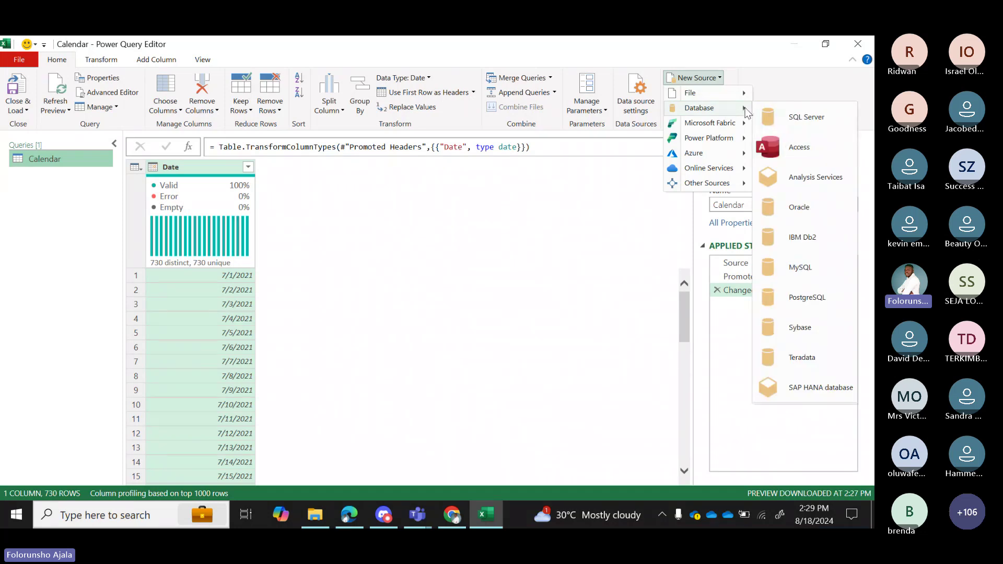
mouse_move(739, 124)
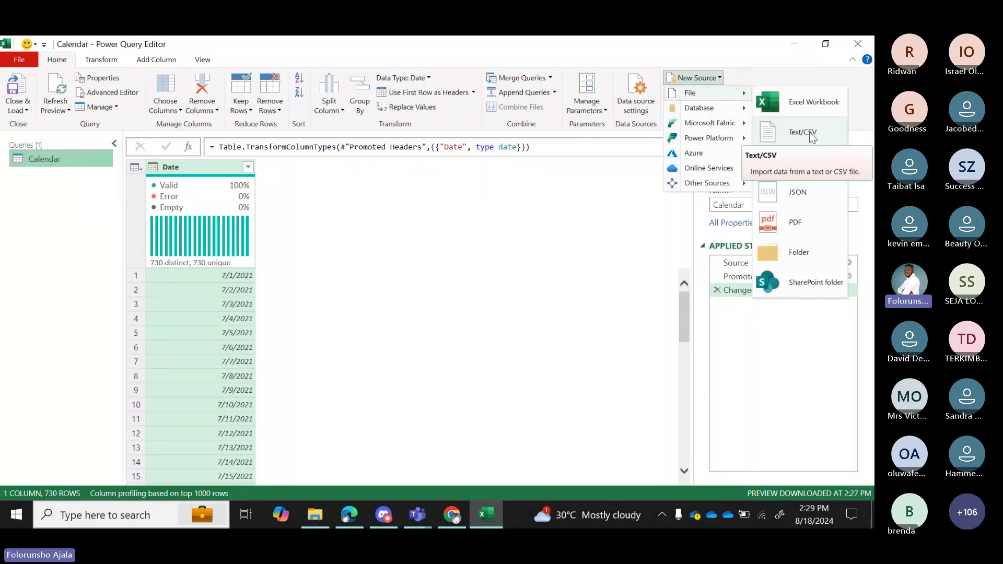
left_click(812, 135)
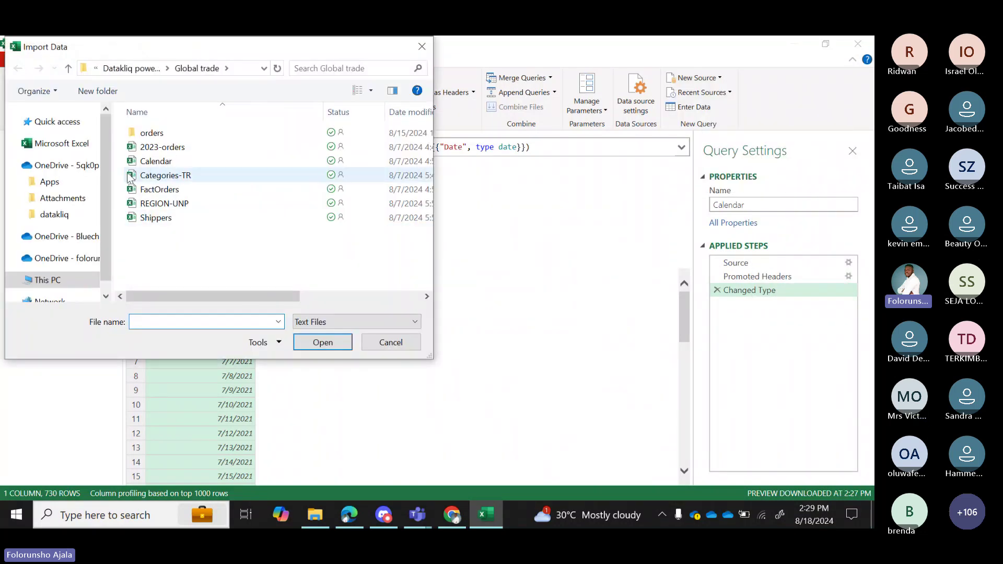
left_click(162, 175)
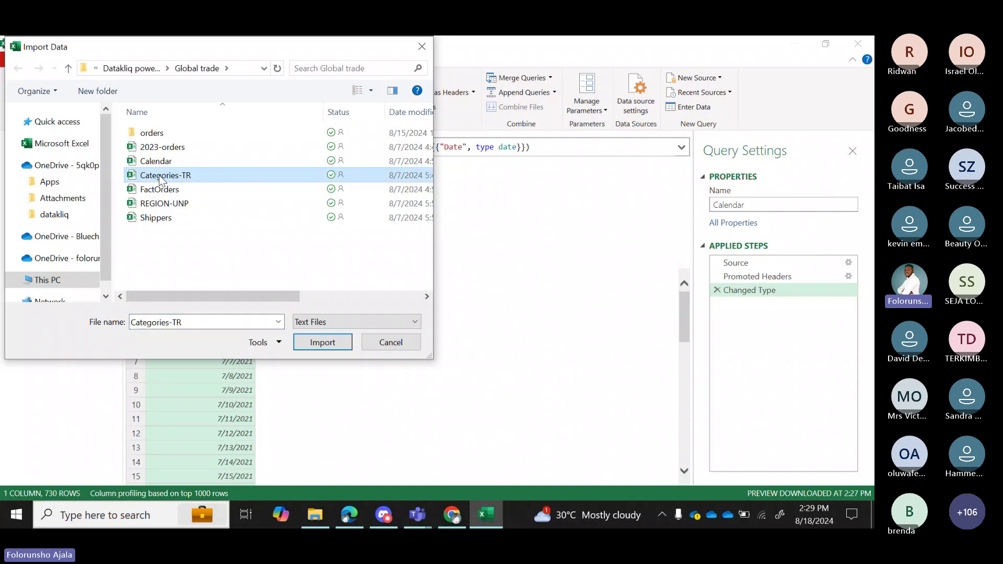
left_click(325, 345)
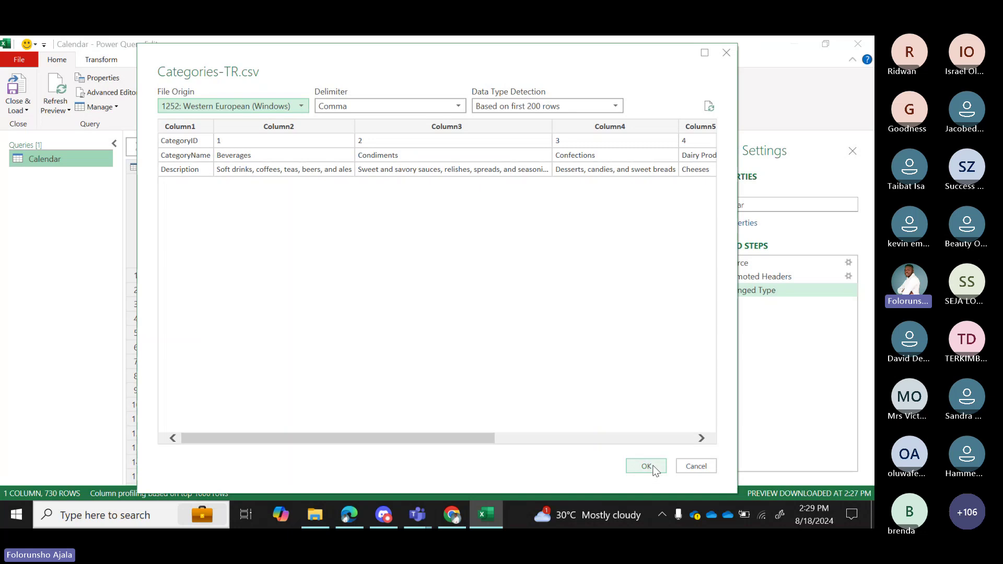
left_click(647, 466)
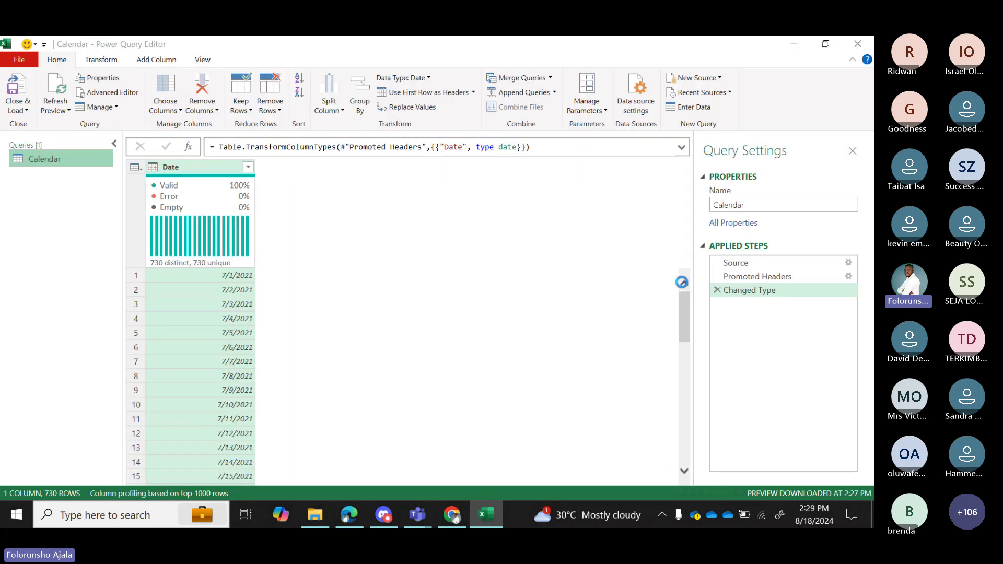
left_click(722, 83)
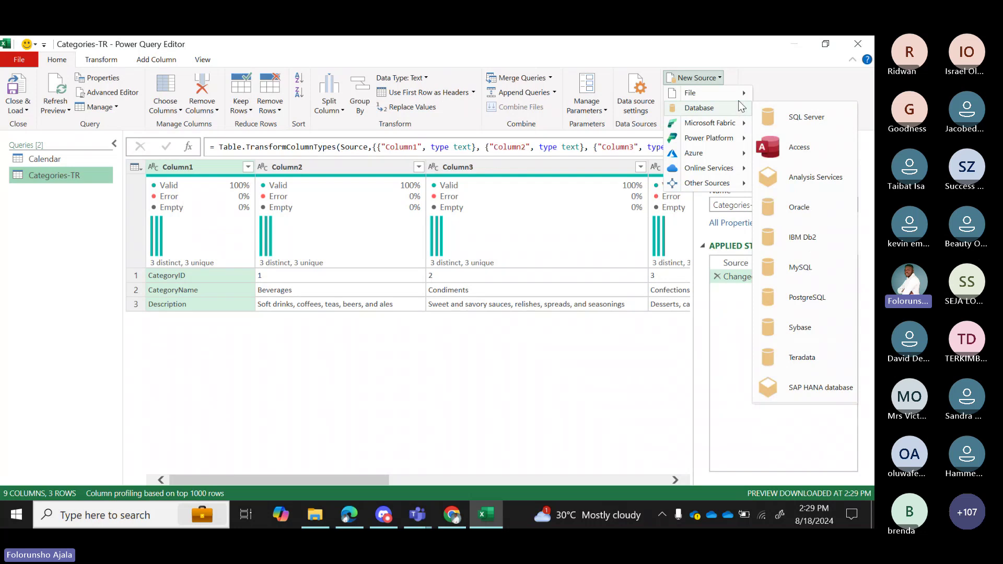
Load the customer sheet from the Customers Excel workbook as a new query.
left_click(797, 100)
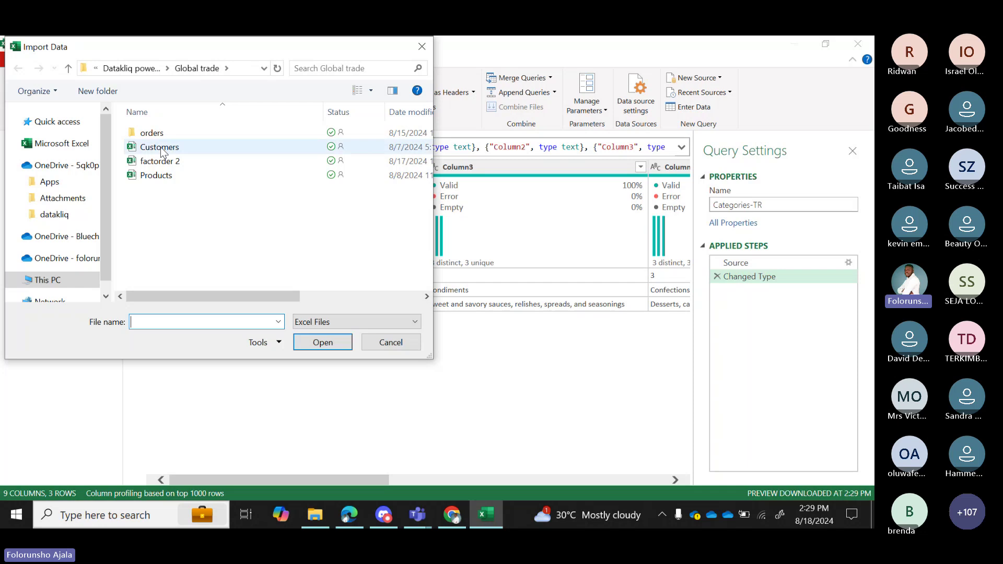
left_click(159, 148)
left_click(323, 342)
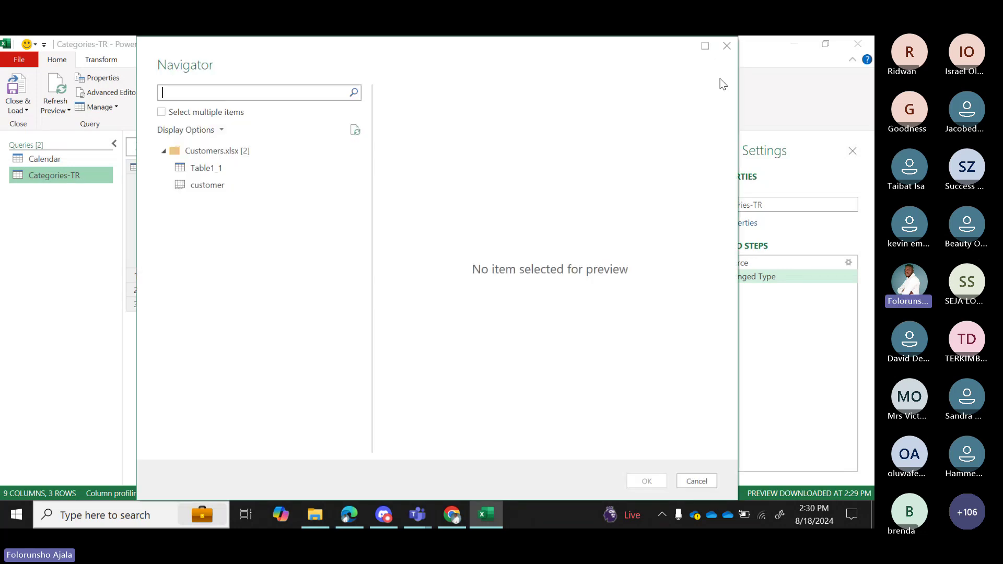
left_click(208, 189)
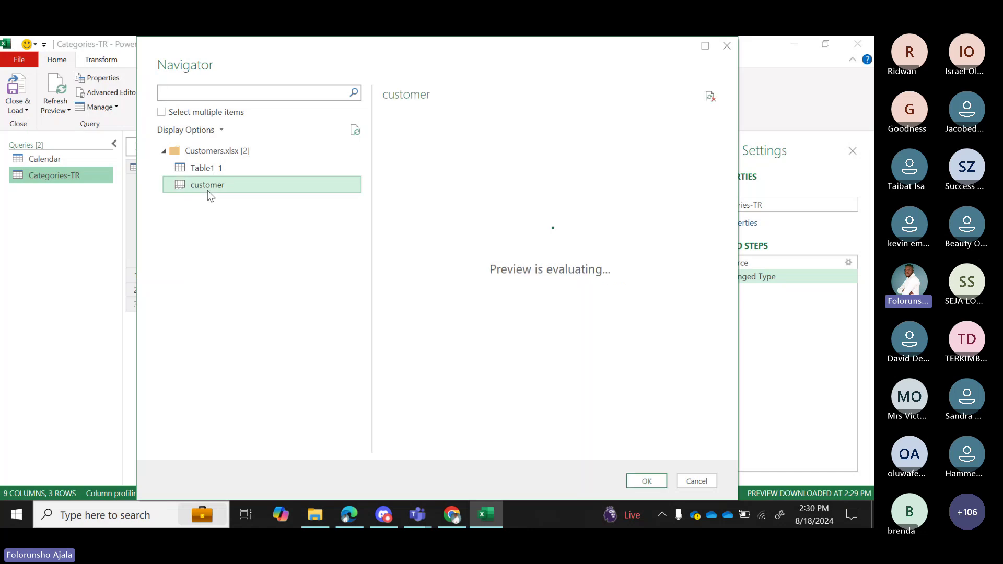
left_click(647, 481)
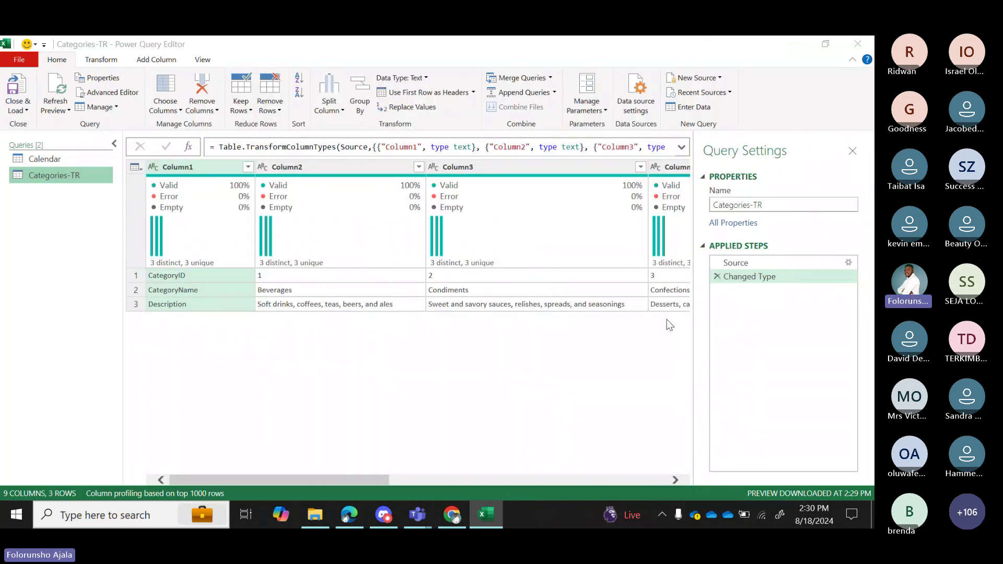
Search 'ssm' in Start and launch SQL Server Management Studio.
key("super")
type("ssm")
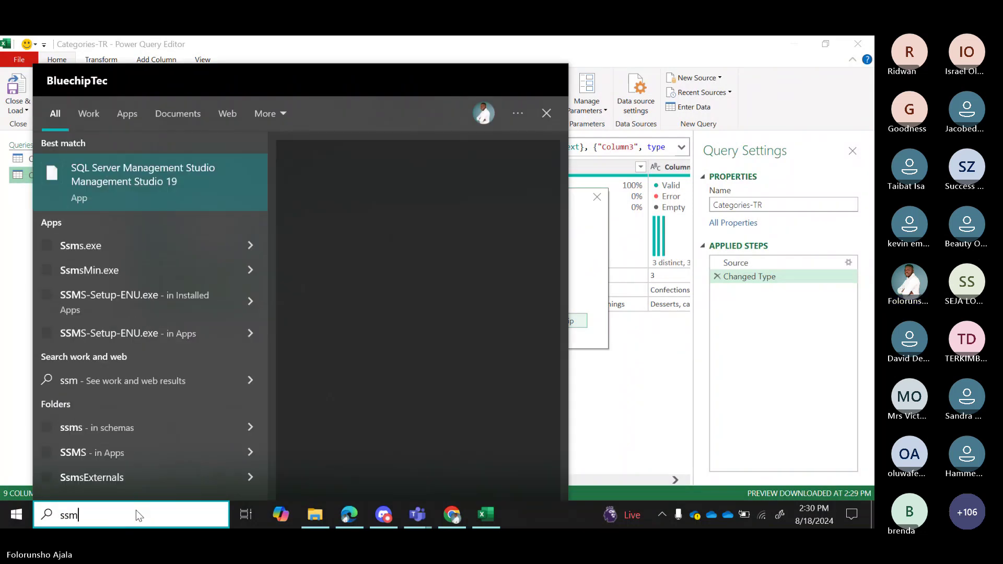
left_click(232, 193)
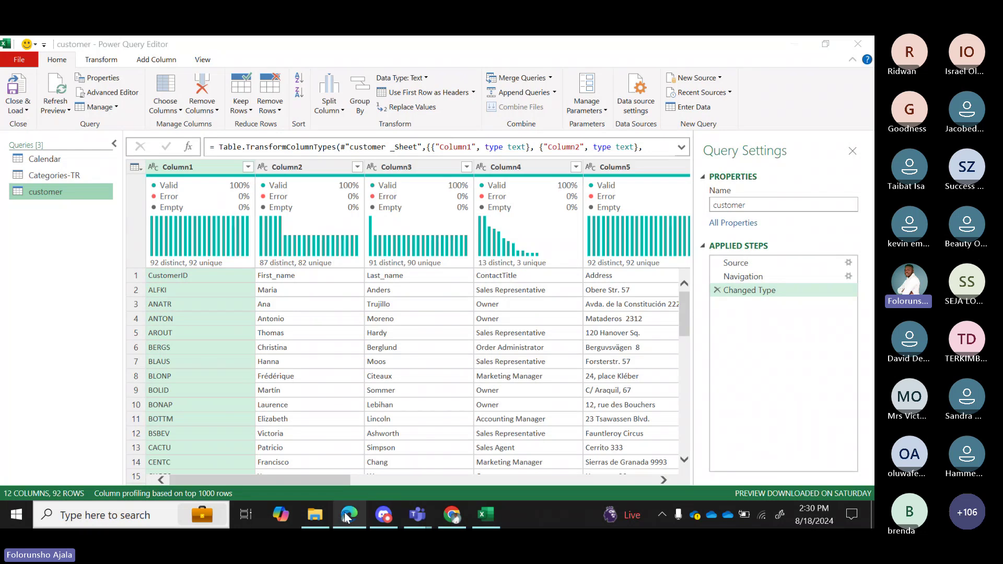
left_click(349, 515)
scroll(653, 265, "up", 3)
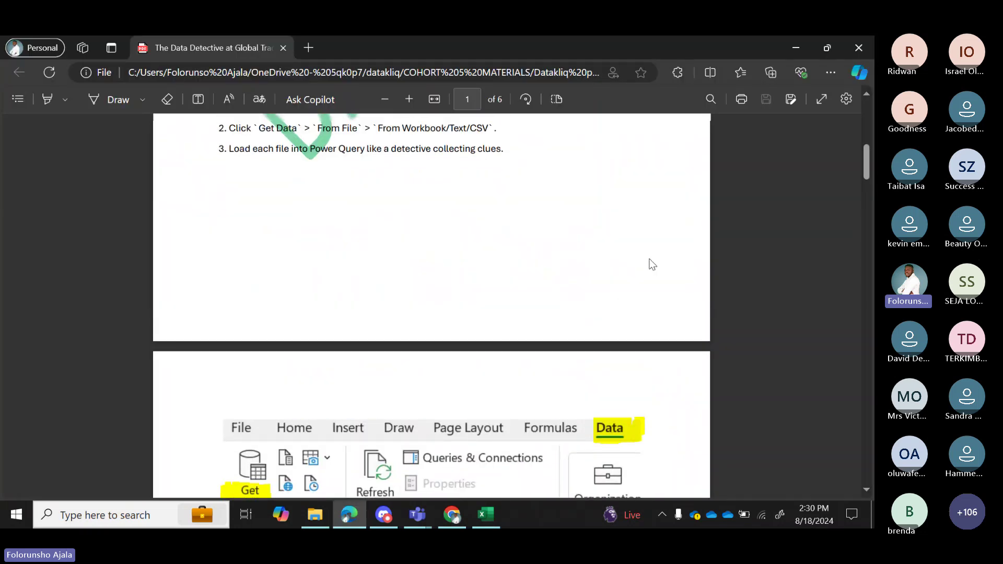
scroll(653, 264, "up", 8)
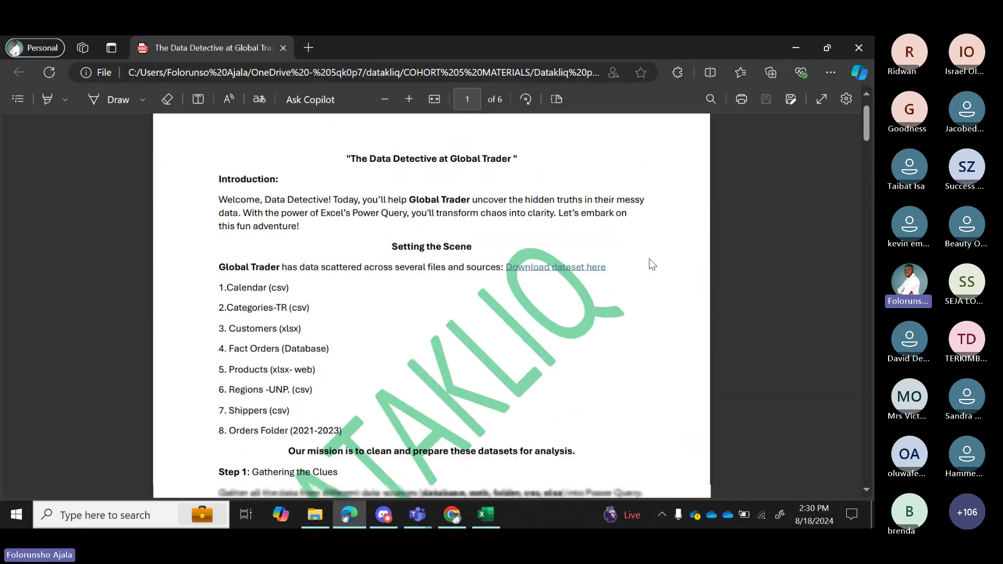
scroll(653, 264, "down", 2)
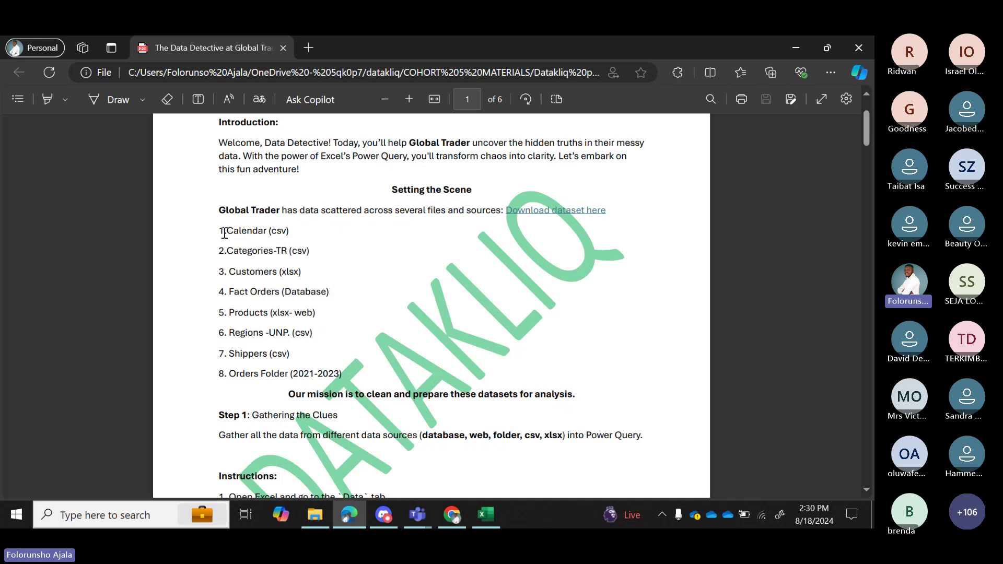
left_click_drag(224, 233, 321, 274)
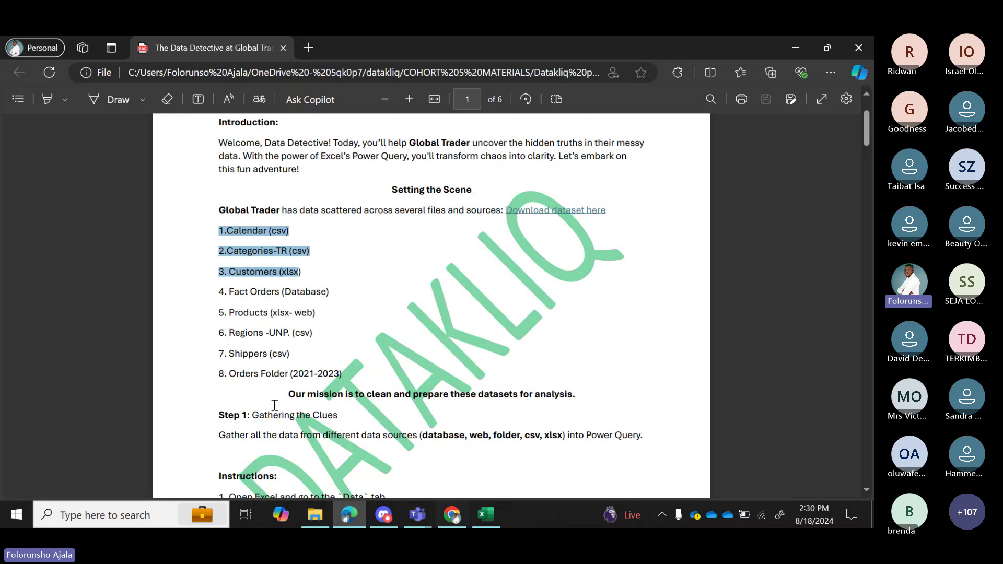
left_click(487, 513)
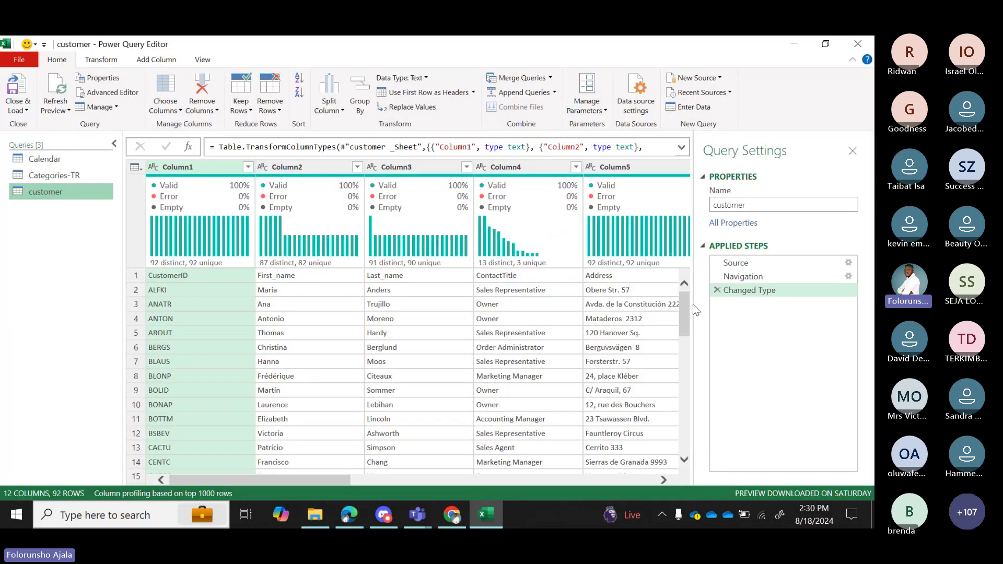
Start a SQL Server database source from the New Source Database menu.
left_click(725, 79)
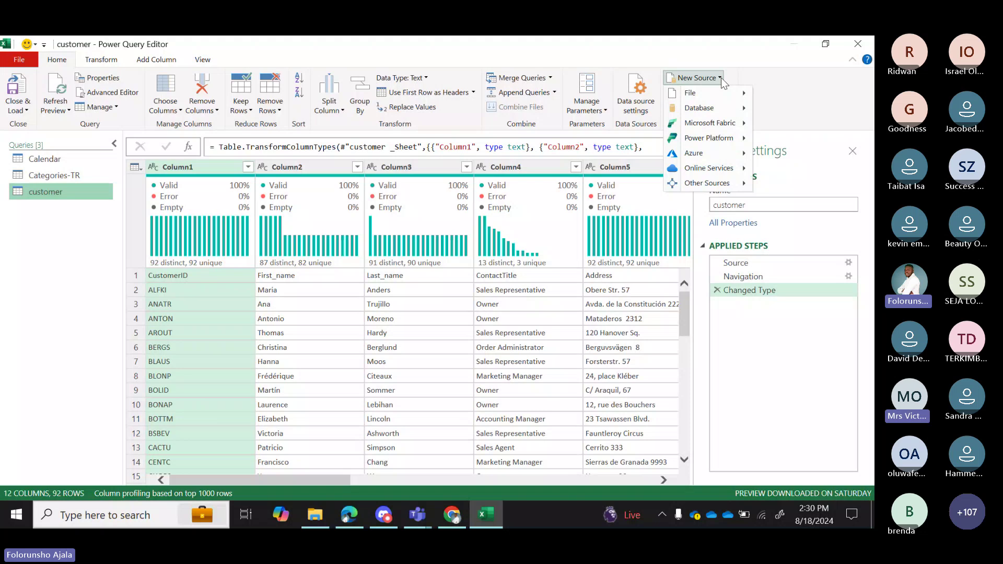
mouse_move(720, 107)
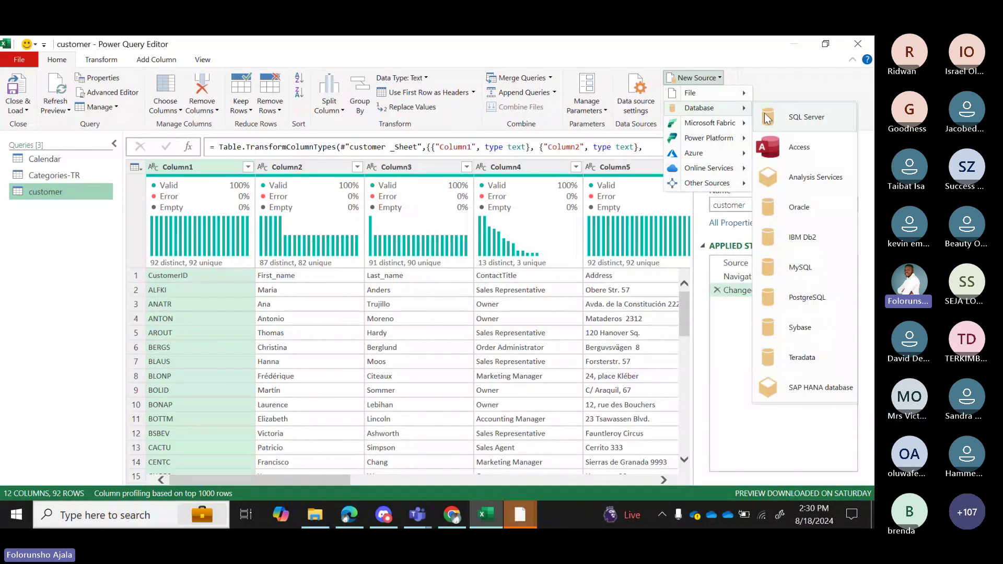
left_click(817, 119)
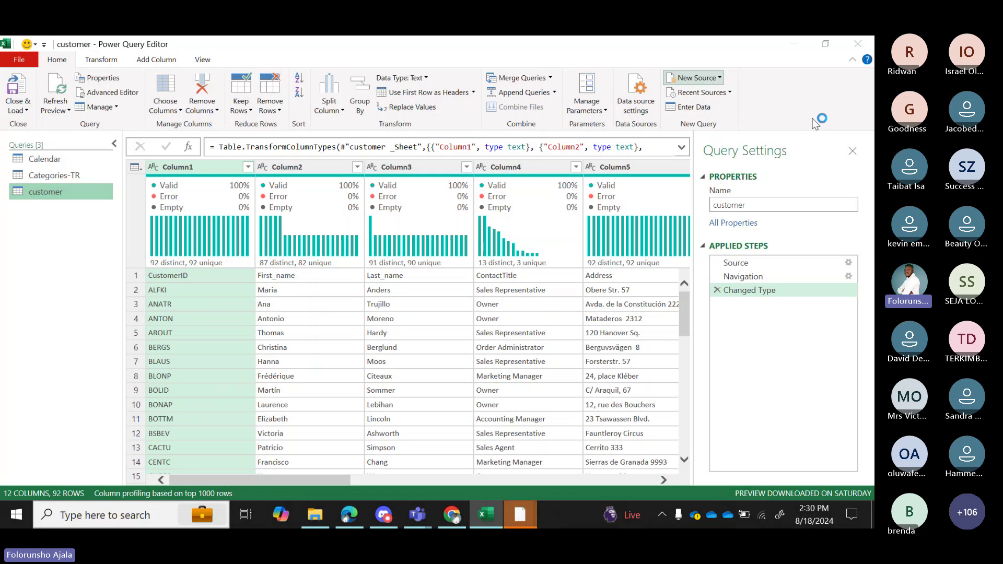
Connect SSMS to the local server with Windows Authentication, then return to Excel's SQL Server prompt.
mouse_move(519, 520)
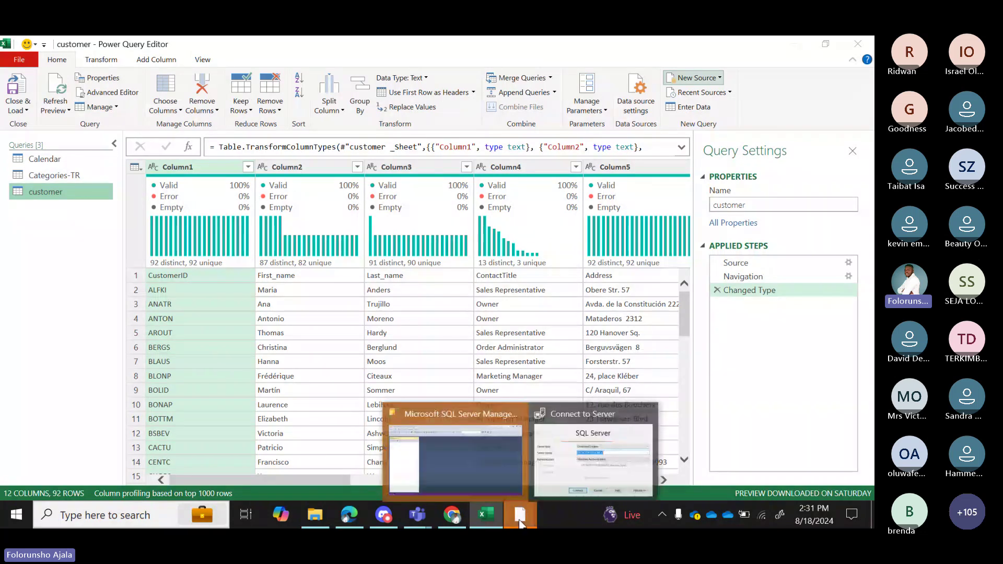
left_click(568, 457)
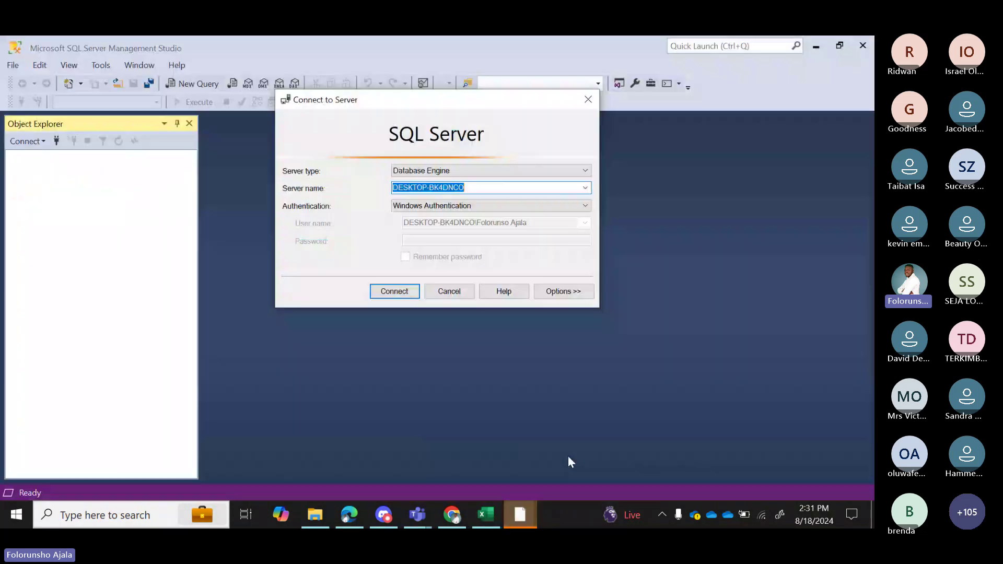
left_click(398, 293)
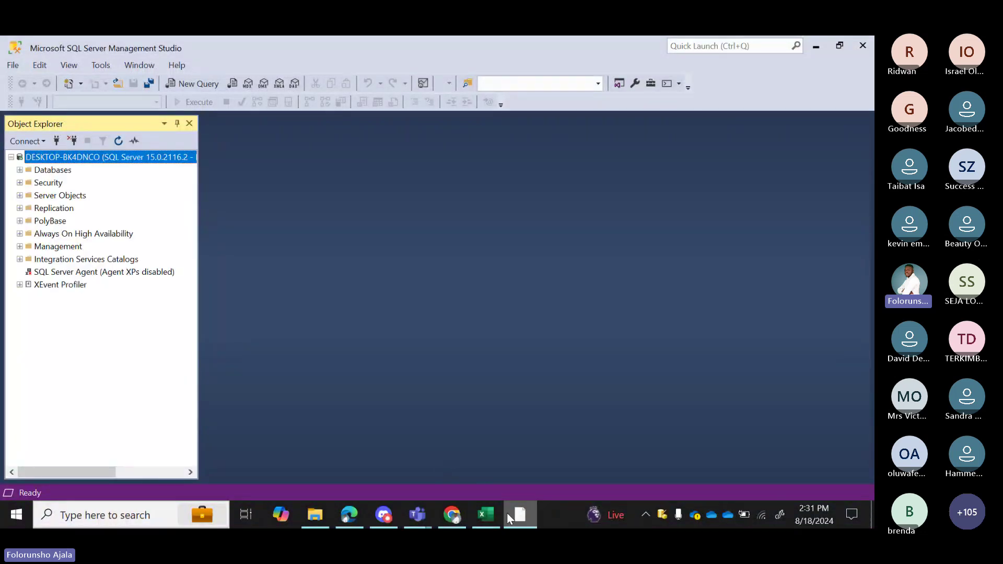
left_click(487, 516)
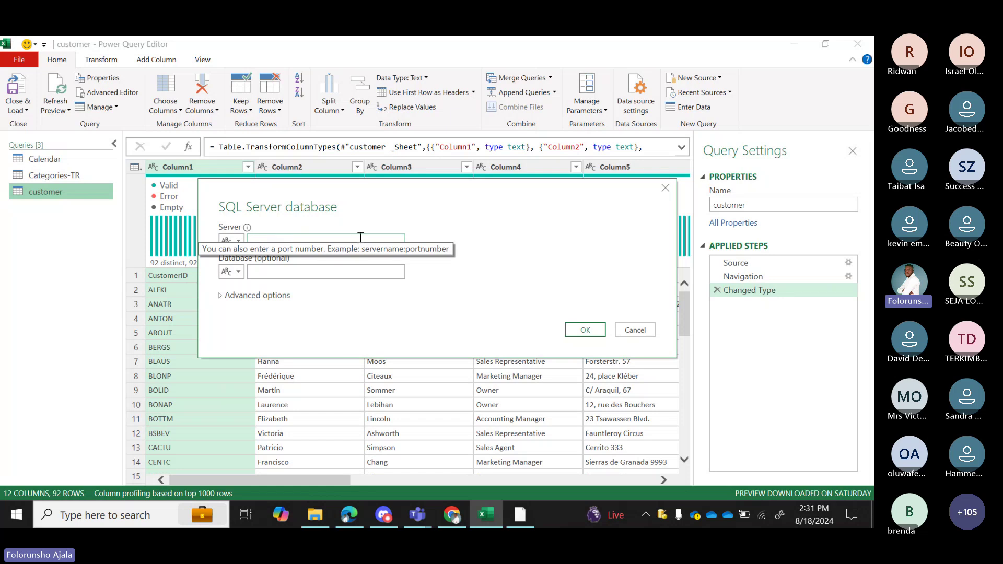
Cancel the SQL Server database dialog and reopen the New Source list of data sources.
left_click(636, 330)
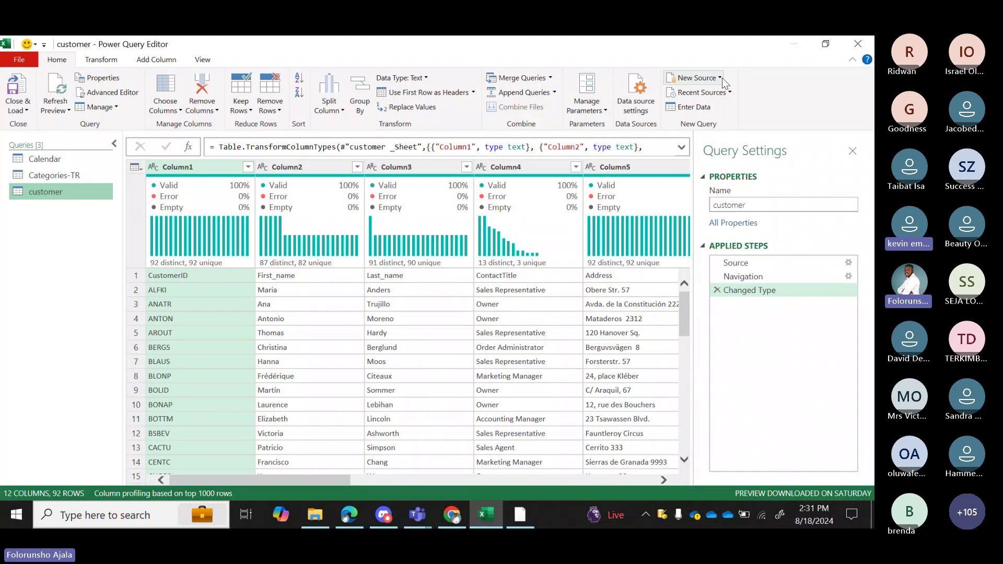
left_click(698, 77)
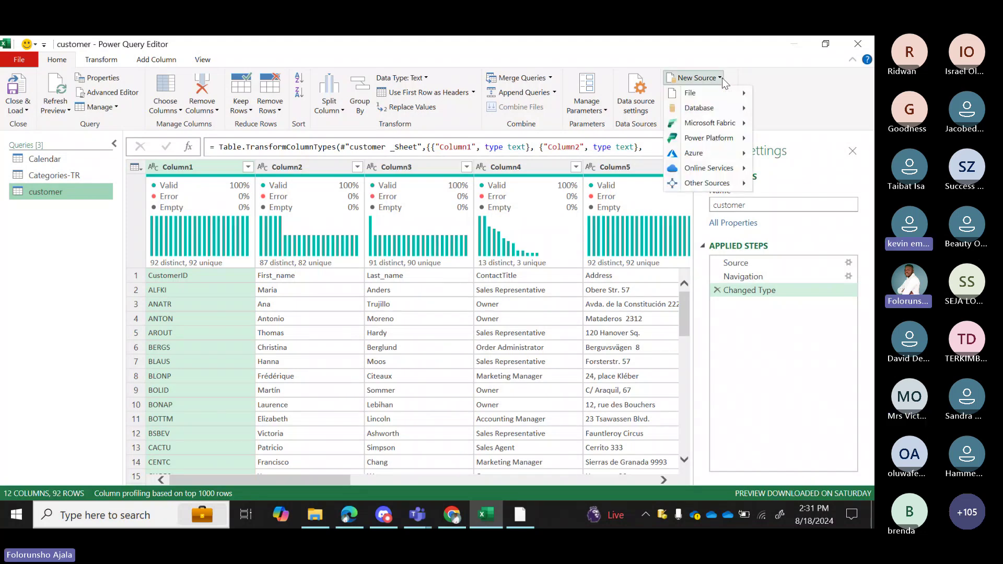
mouse_move(526, 518)
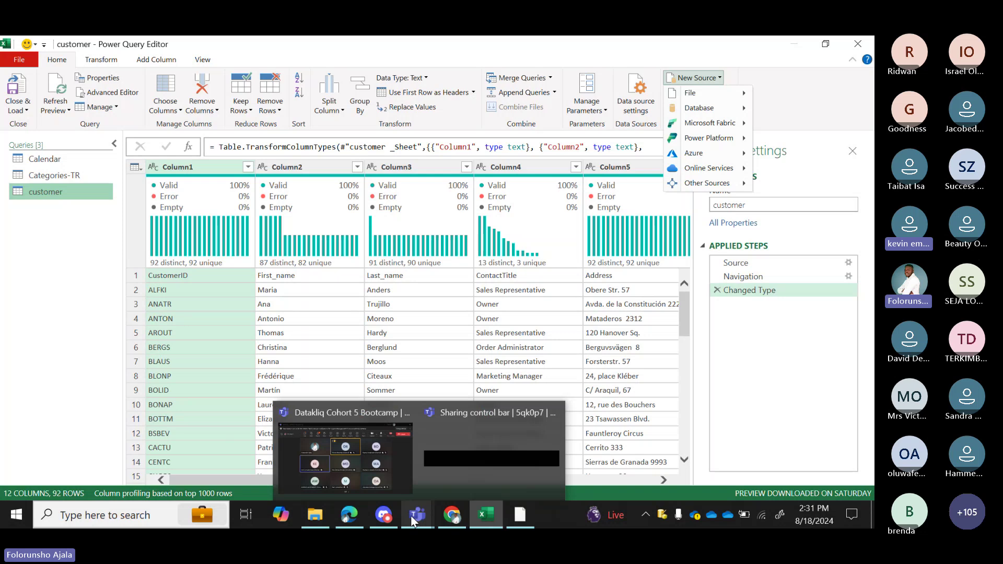
Bring up the Teams meeting chat and scroll through its messages.
left_click(385, 473)
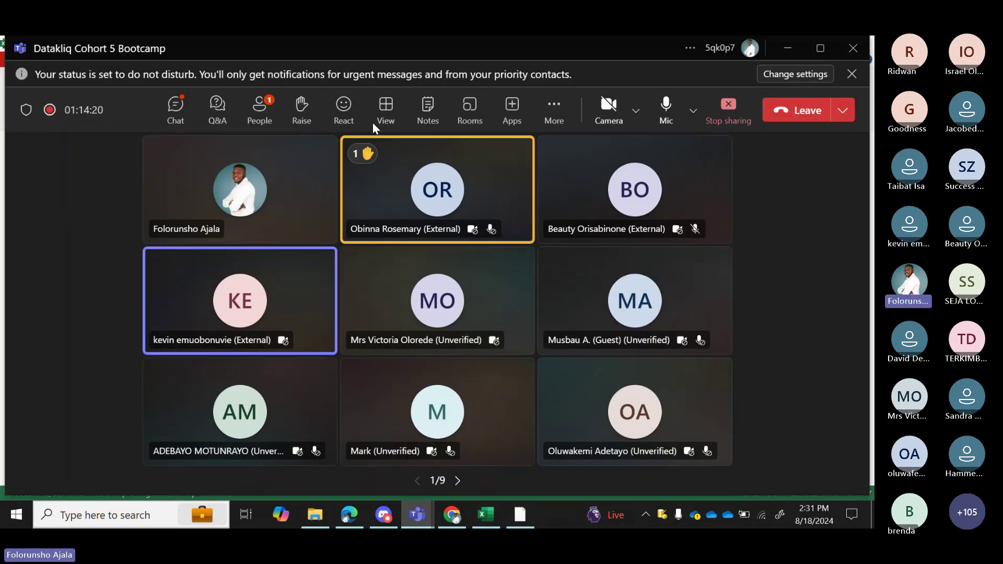
left_click(178, 112)
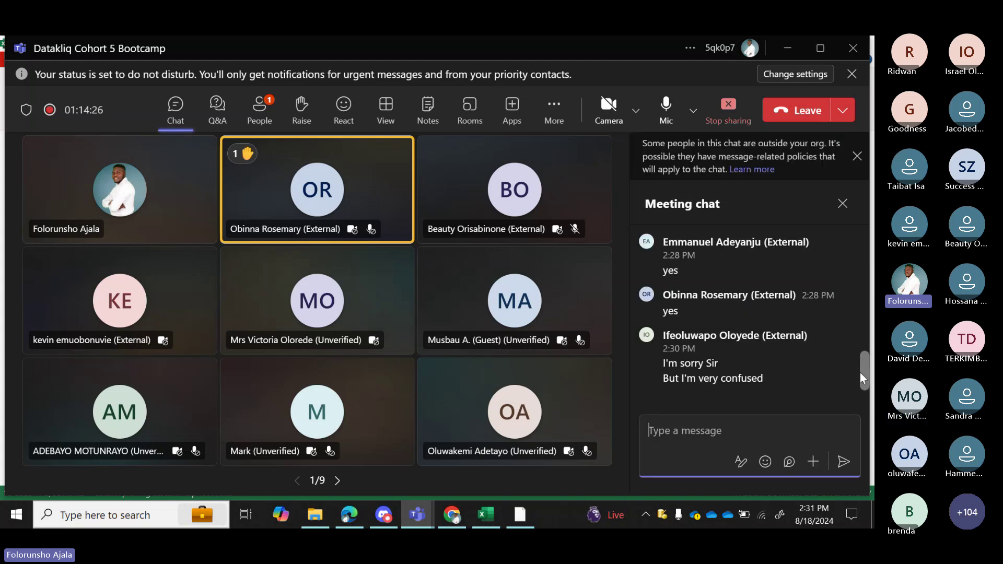
mouse_move(729, 386)
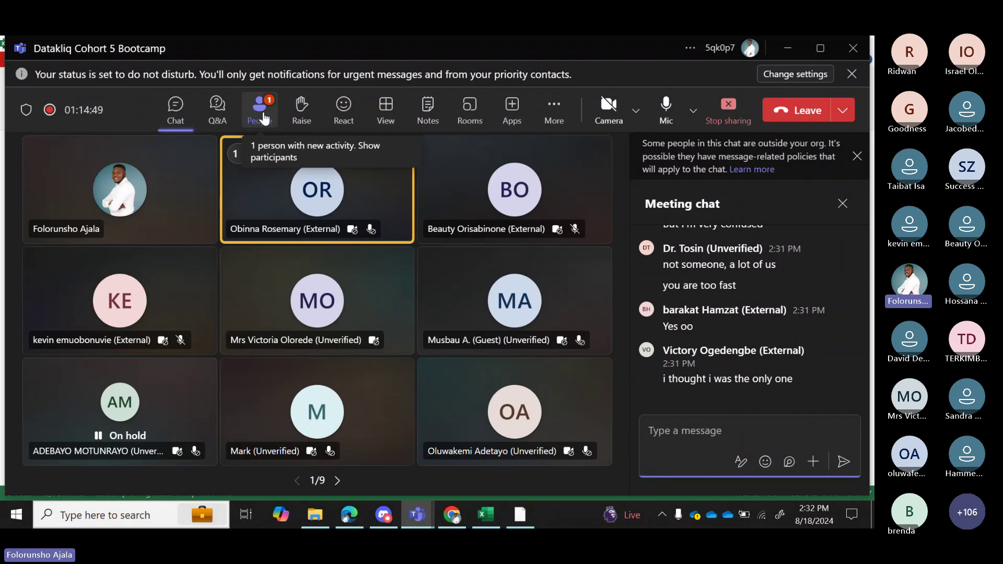
left_click_drag(866, 374, 864, 356)
mouse_move(700, 314)
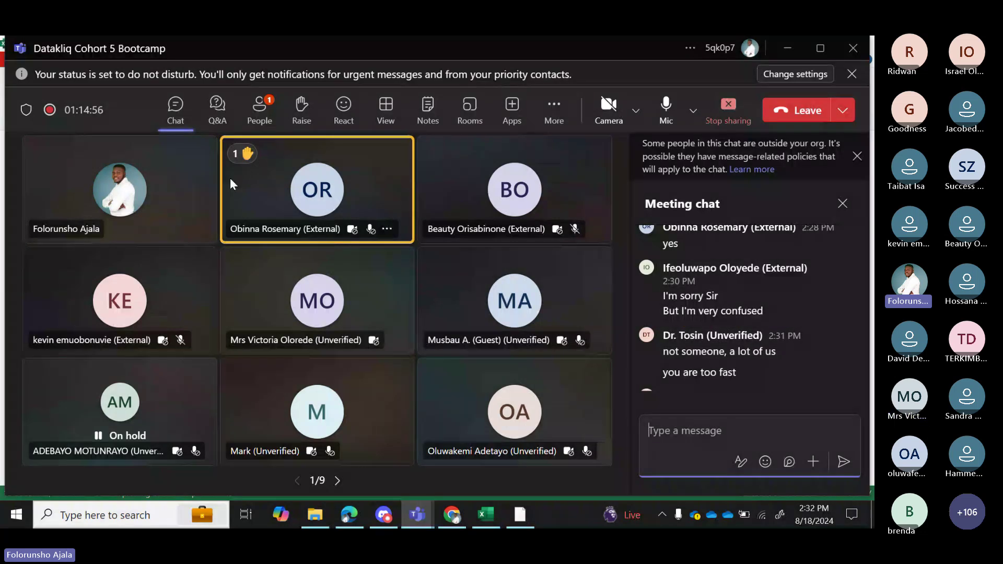
Check the raised-hand participants in the People pane and its participant menu, then close the pane.
left_click(260, 116)
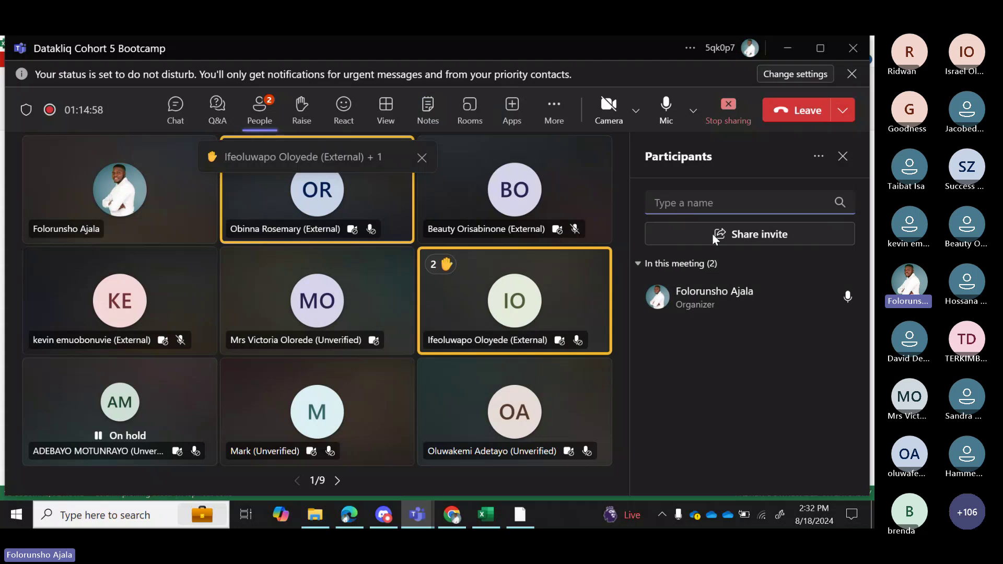
left_click(837, 436)
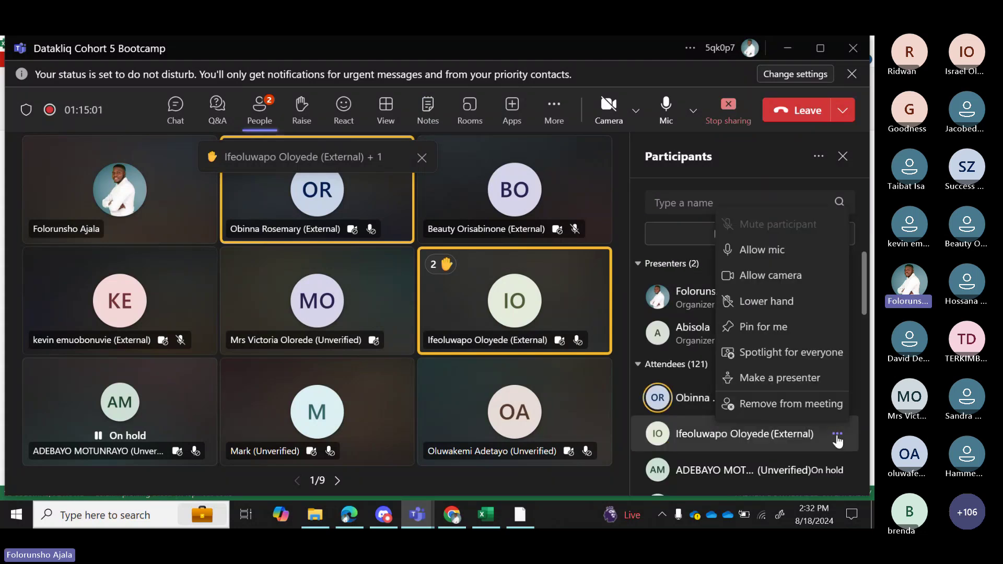
left_click(773, 249)
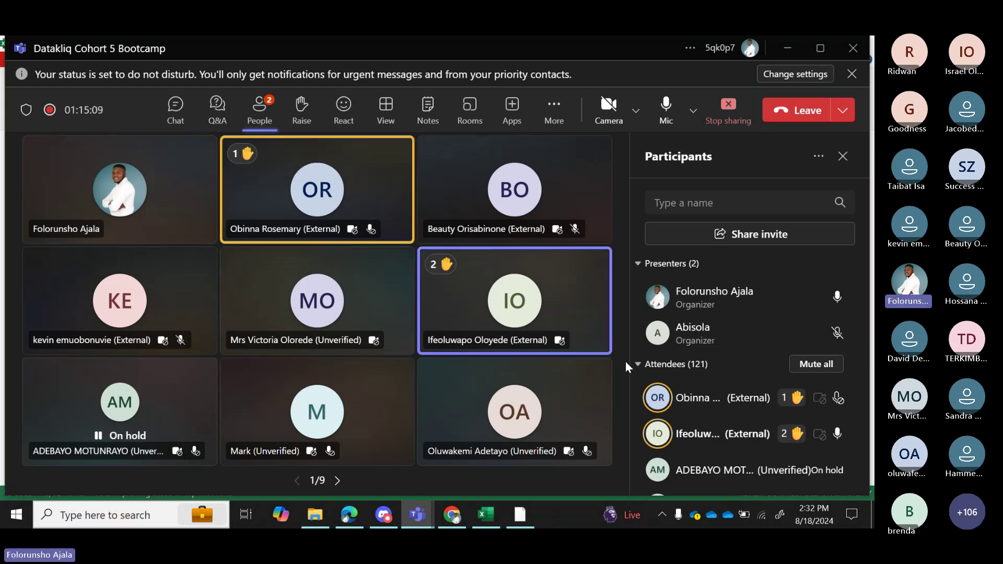
left_click(842, 156)
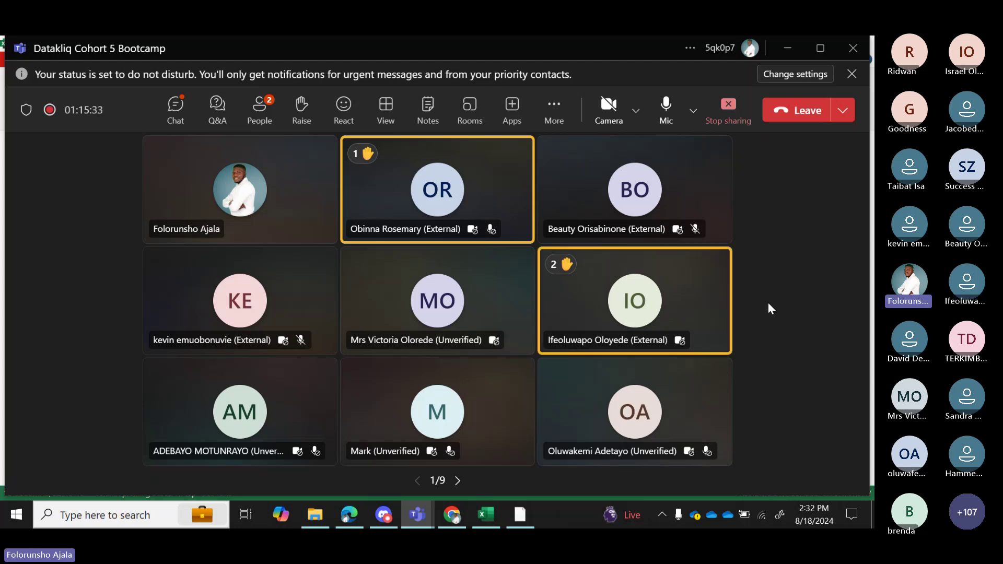
Close Power Query Editor discarding unsaved changes, and select cell F9 on Sheet1.
mouse_move(494, 518)
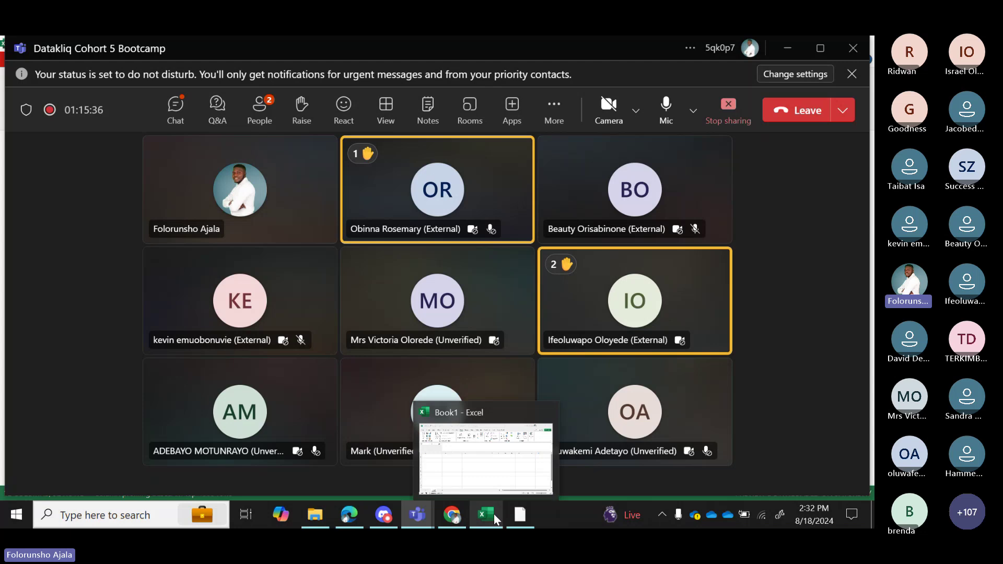
left_click(495, 473)
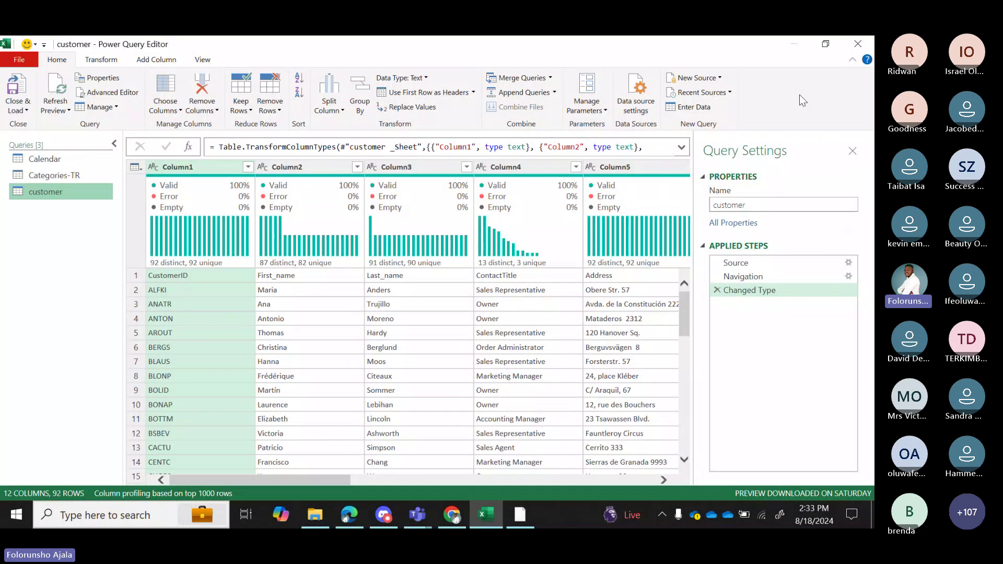
left_click(863, 45)
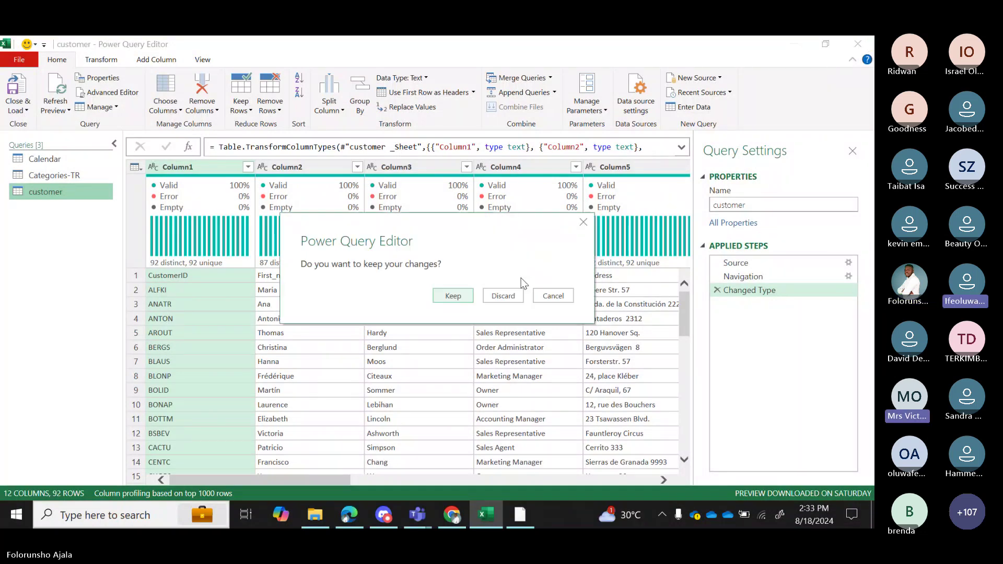
left_click(503, 296)
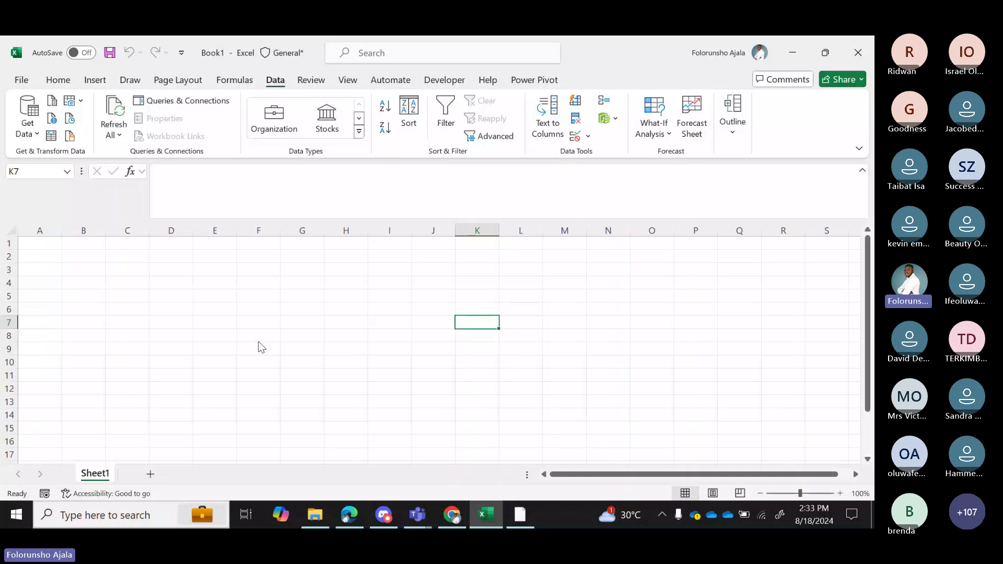
left_click(258, 347)
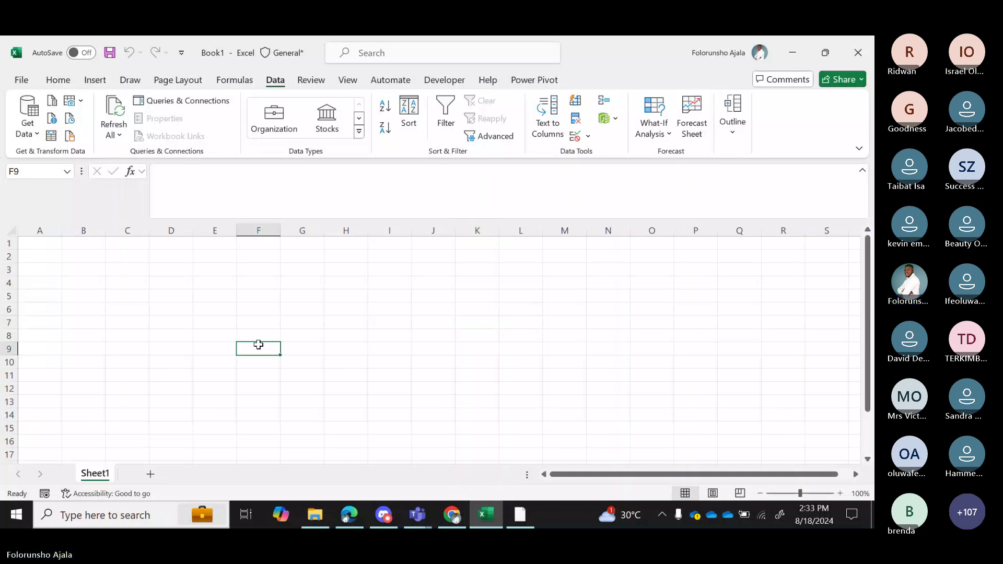
Switch the ribbon to the Home tab.
left_click(58, 80)
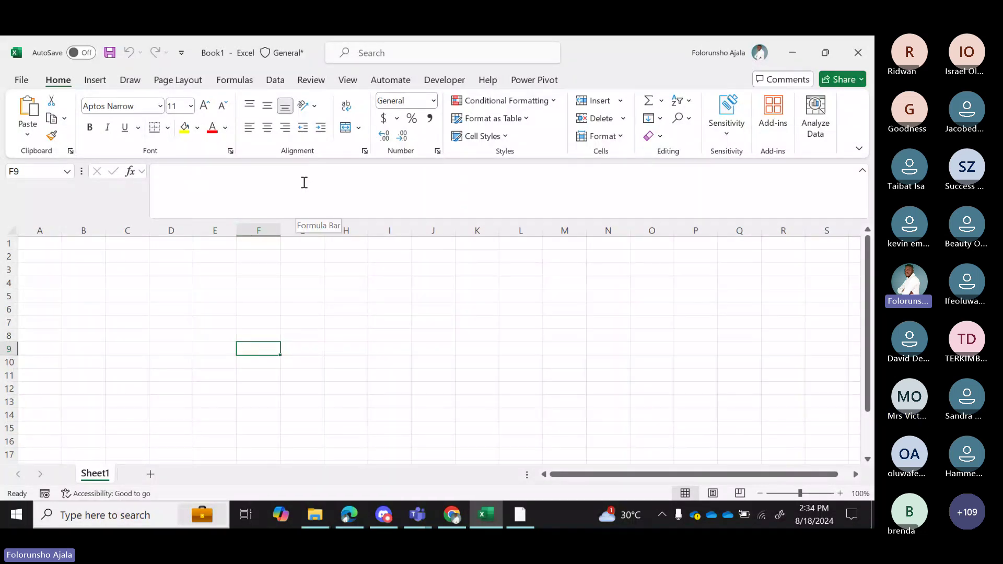
Open the Data tab's Get Data menu to show the From File options.
left_click(274, 79)
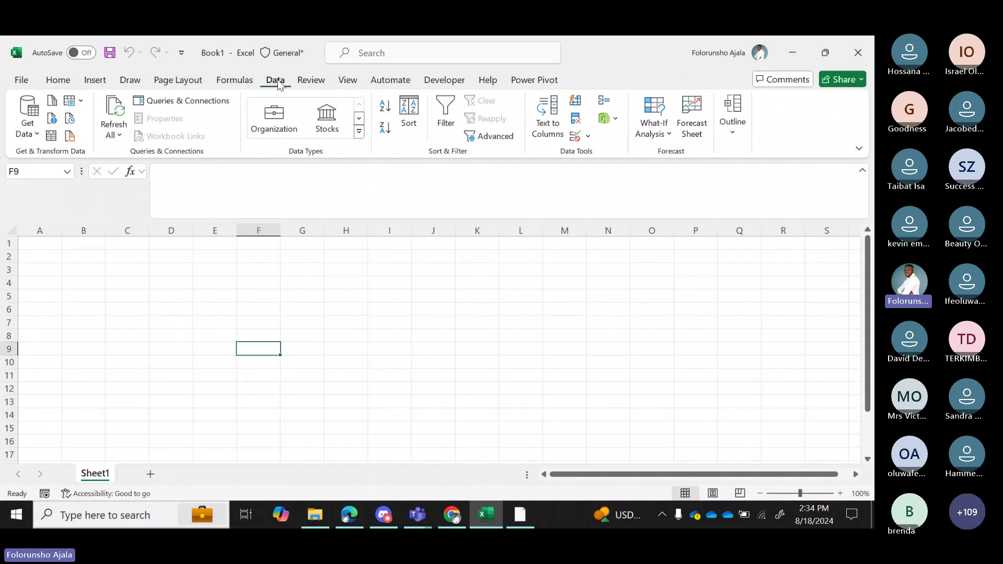
left_click(36, 134)
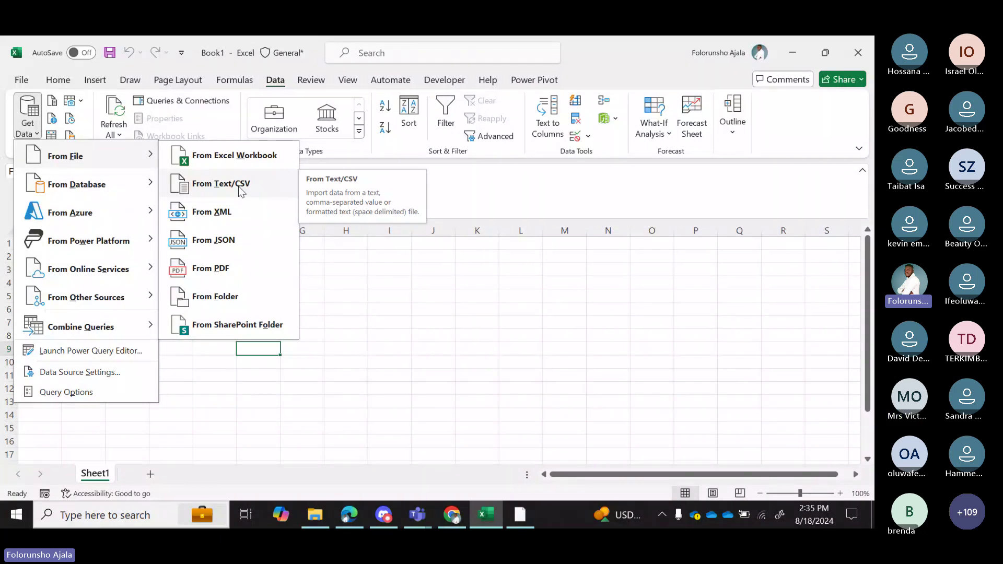
left_click(392, 304)
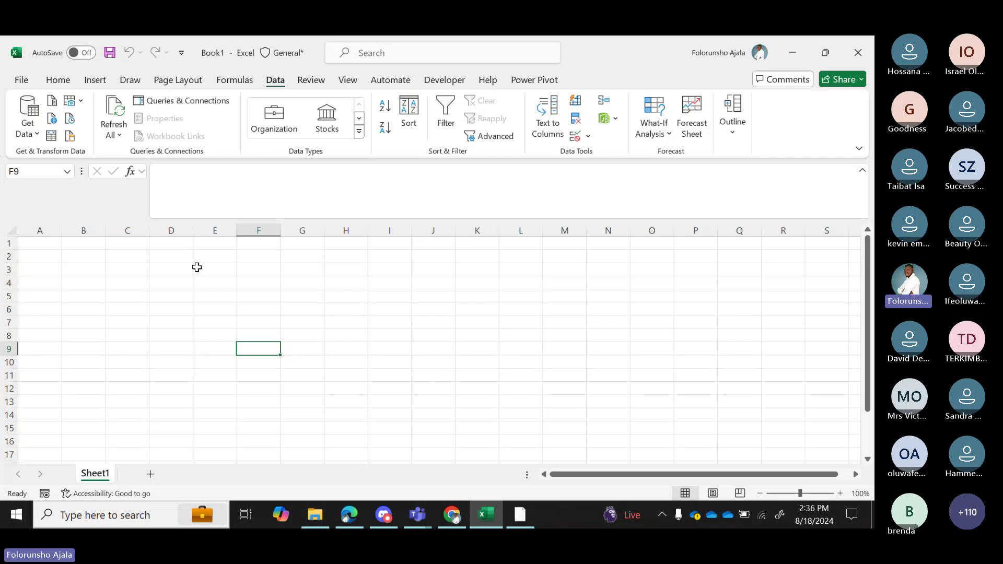
Import Calendar.csv from the Global trade folder via Get Data > From File > From Text/CSV.
left_click(38, 138)
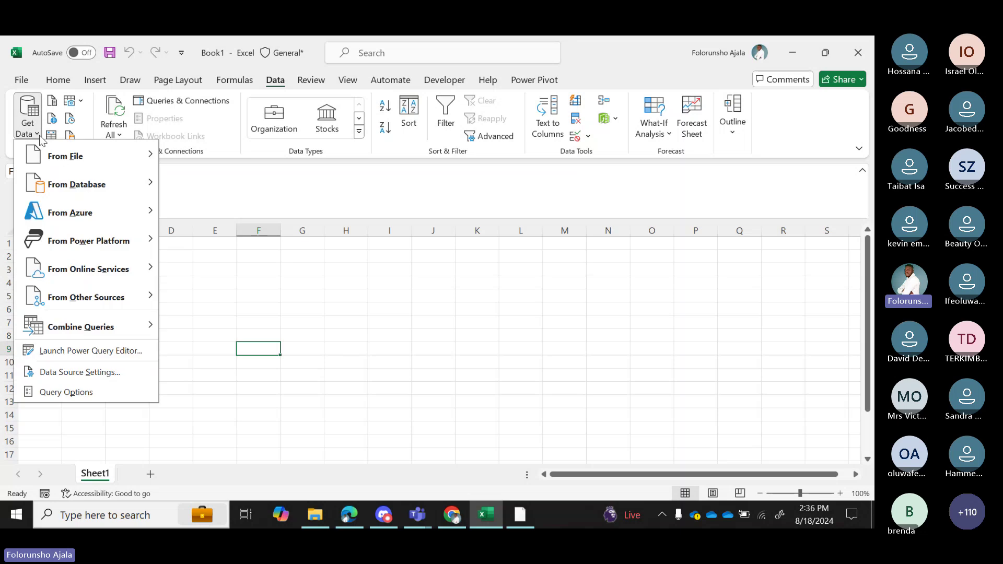
mouse_move(78, 156)
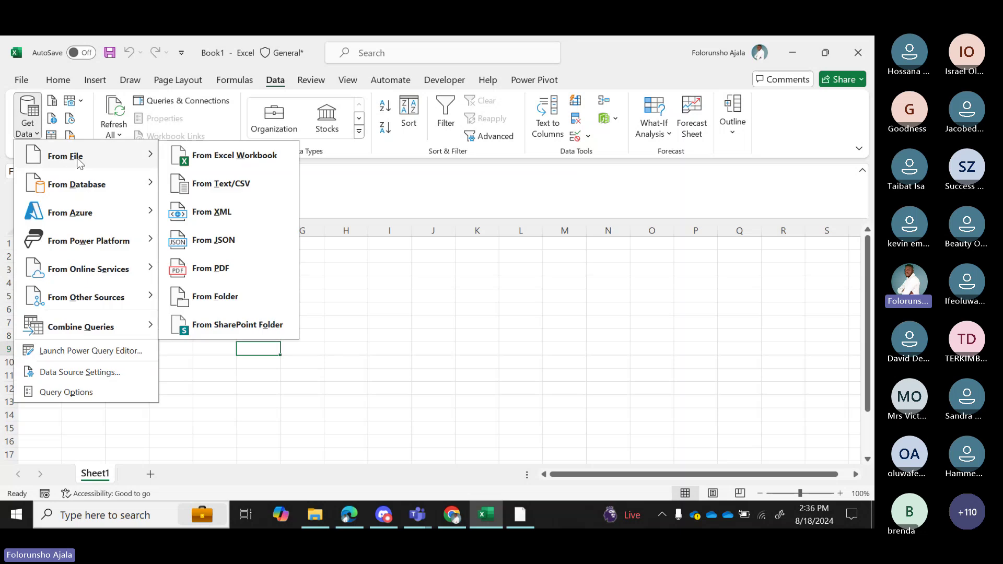
left_click(227, 186)
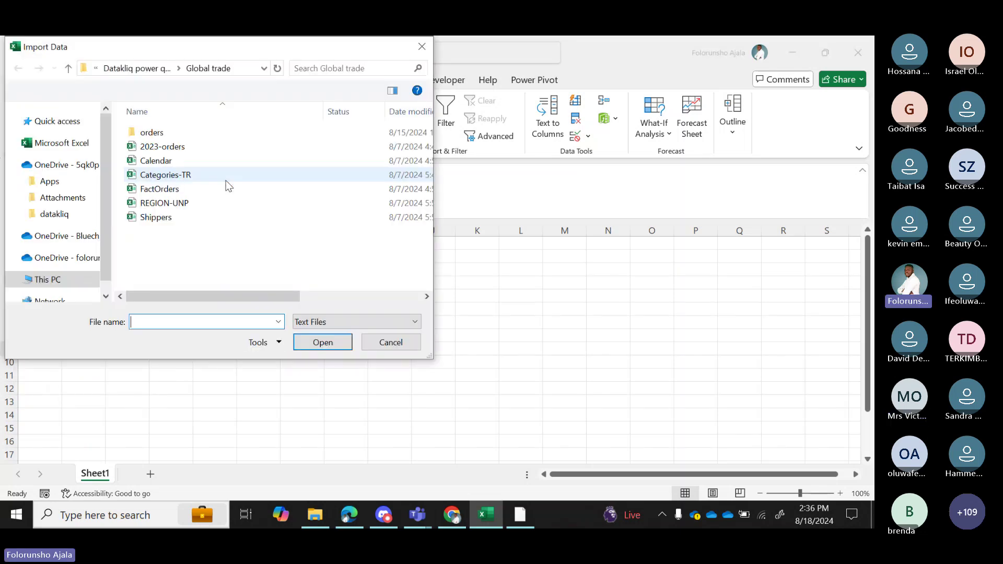
left_click(166, 162)
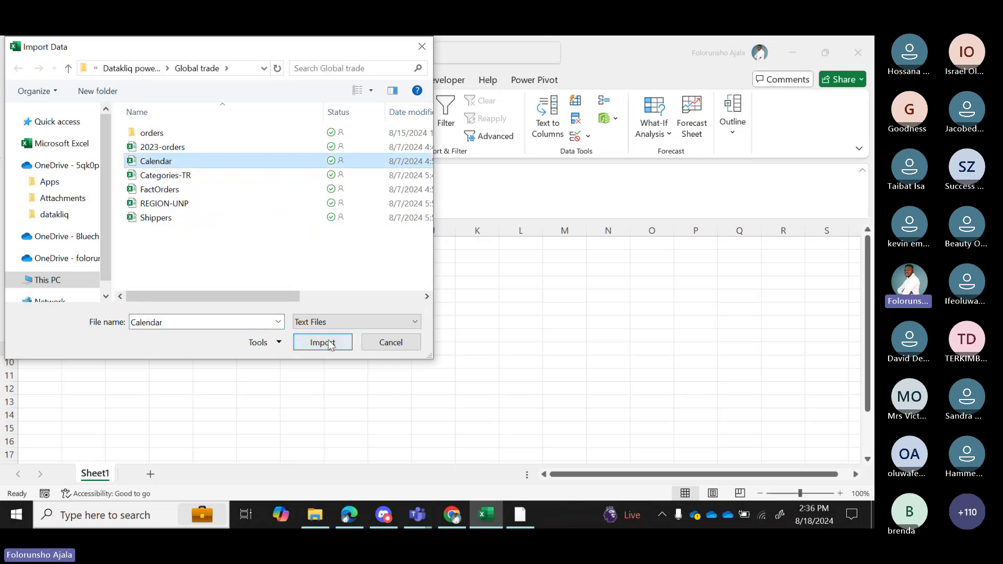
left_click(298, 343)
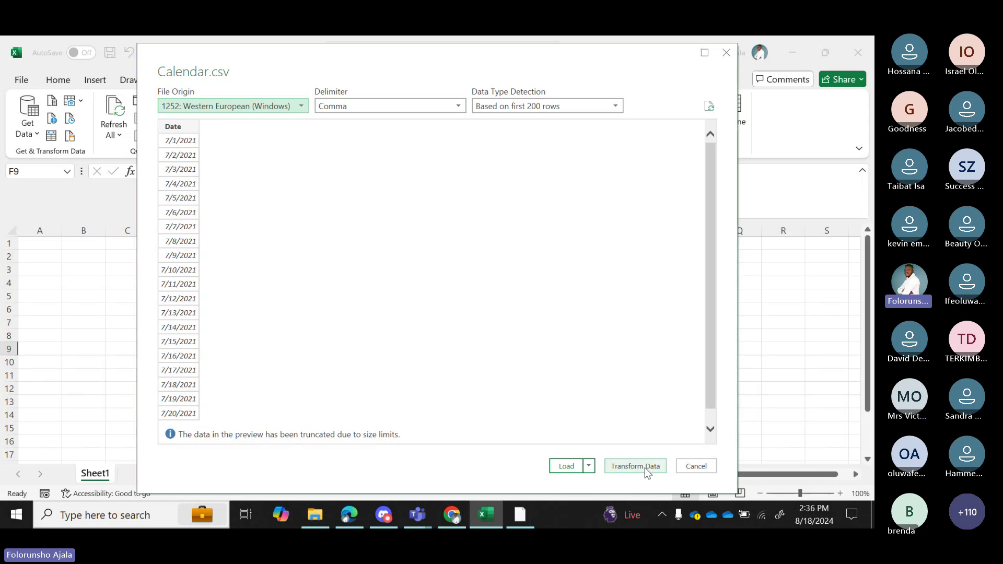
Send the Calendar.csv preview to Power Query Editor with Transform Data.
left_click(644, 467)
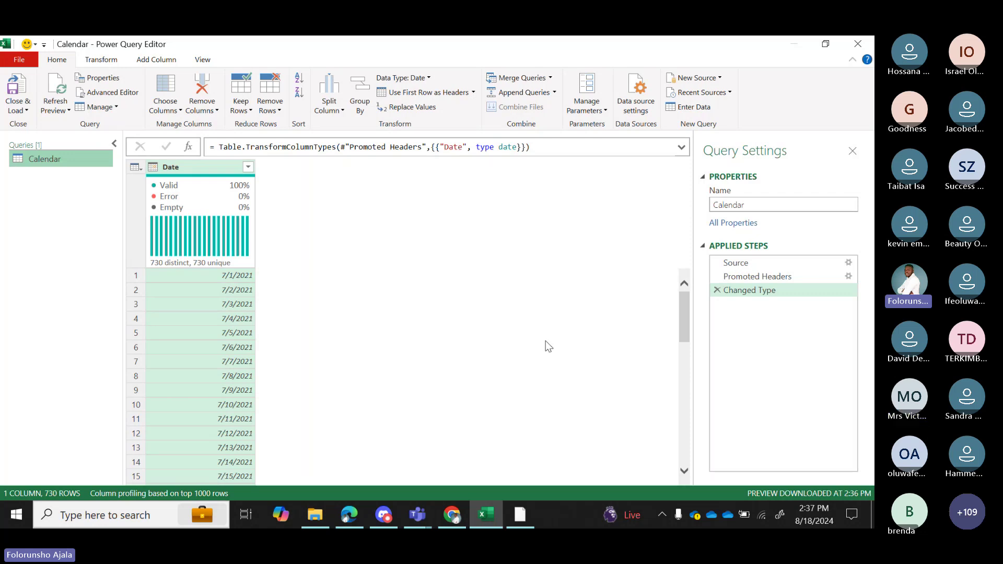
Choose Categories-TR.csv from the Global trade folder via New Source > File > Text/CSV.
left_click(721, 80)
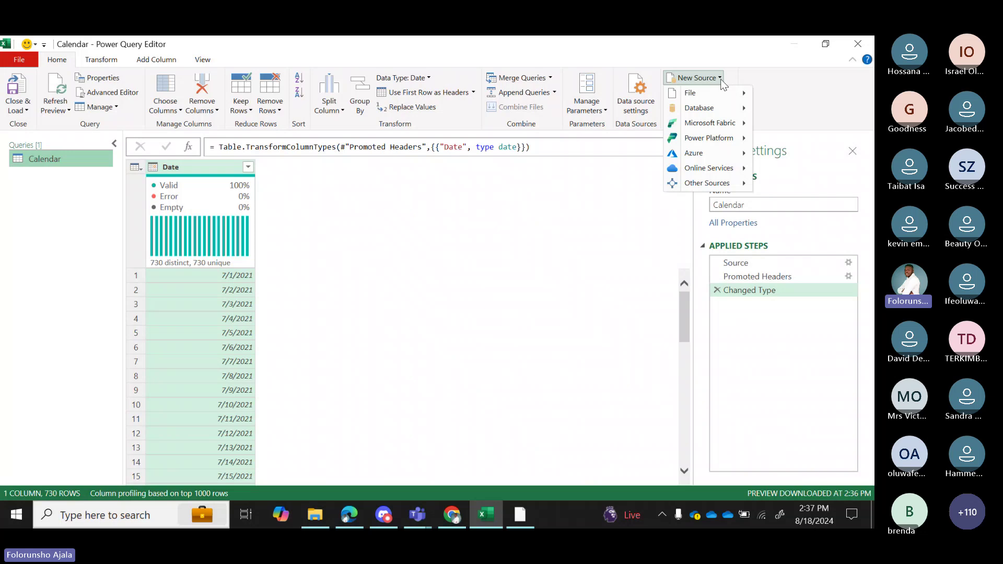
mouse_move(723, 102)
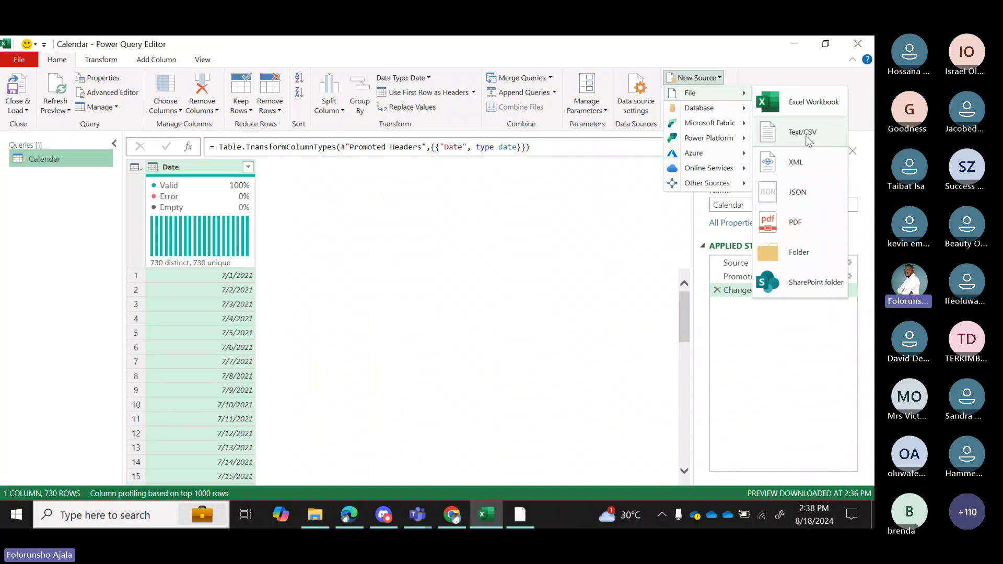
left_click(808, 139)
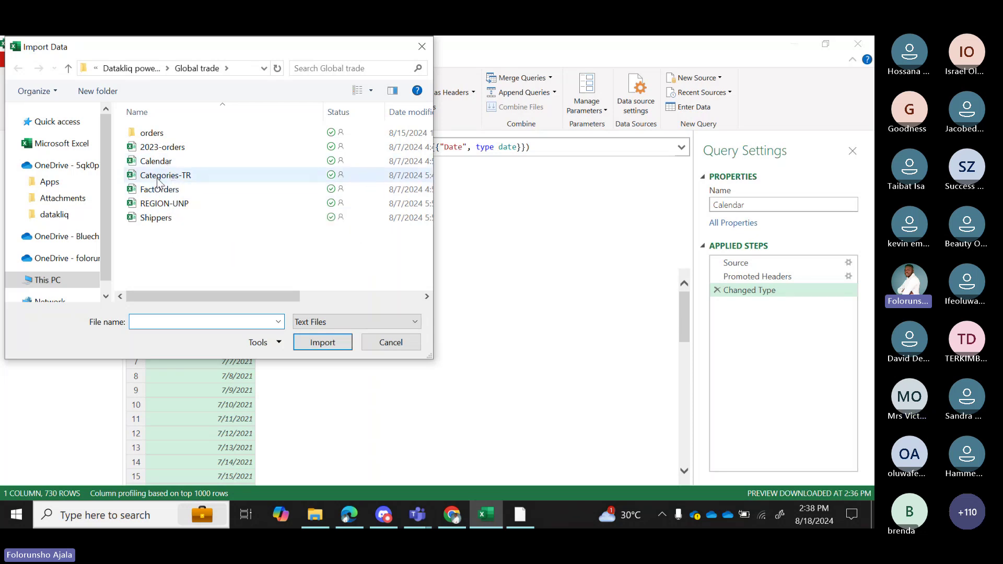
left_click(364, 342)
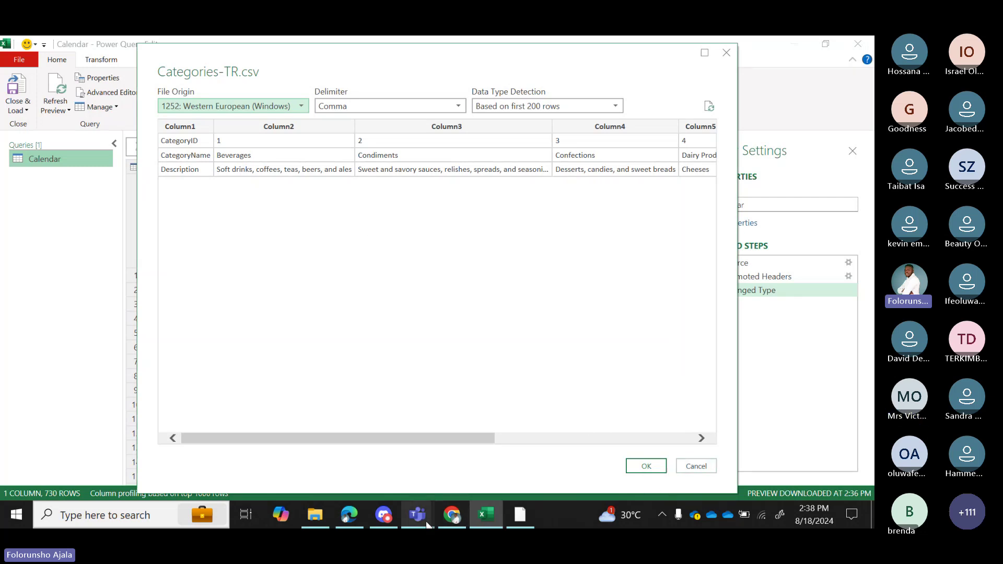
Glance at the Teams meeting window, then return to the Categories-TR import preview.
mouse_move(417, 517)
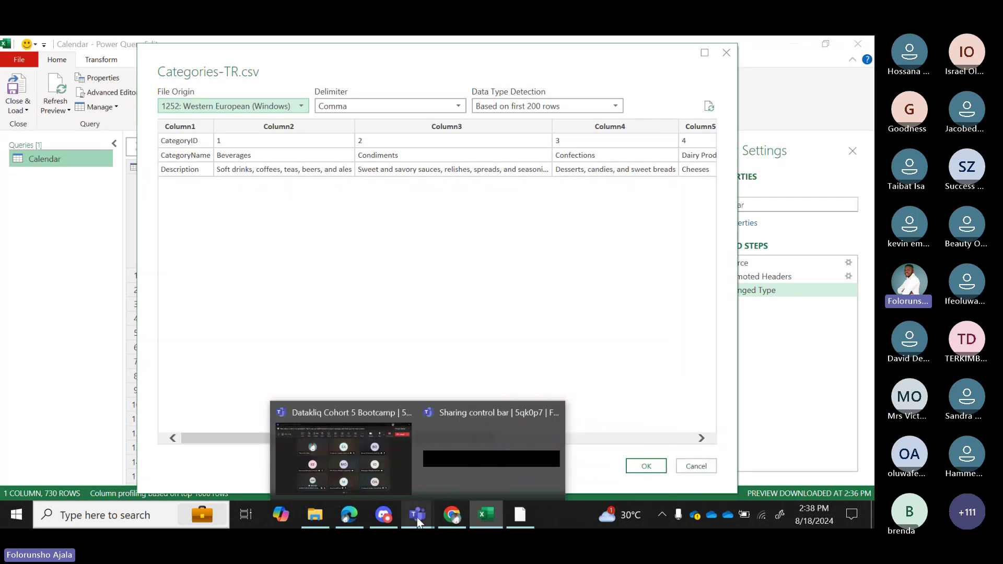
left_click(399, 453)
mouse_move(398, 451)
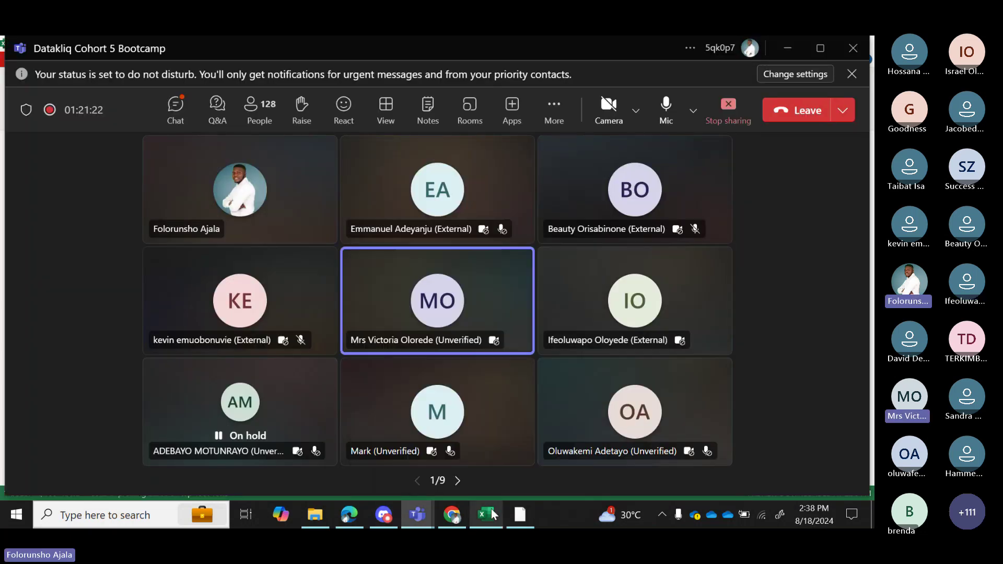
mouse_move(486, 515)
left_click(513, 472)
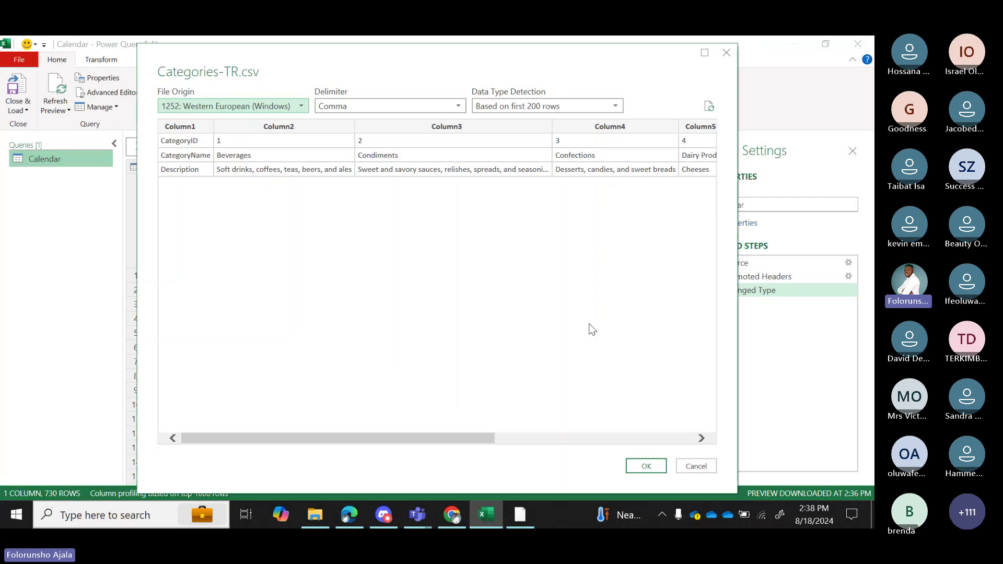
Confirm Categories-TR.csv as a second query, then choose New Source > File > Excel Workbook.
left_click(645, 466)
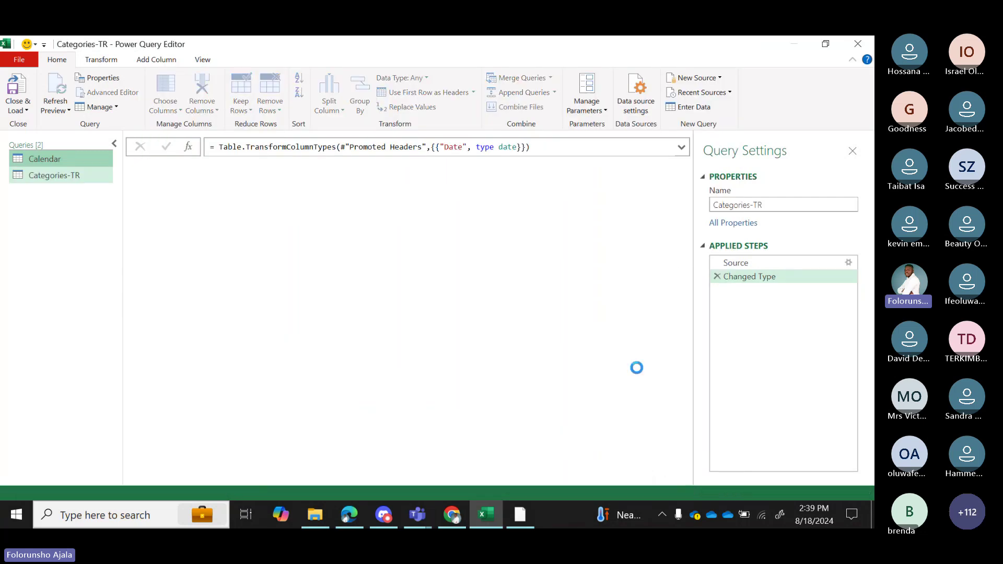
left_click(721, 79)
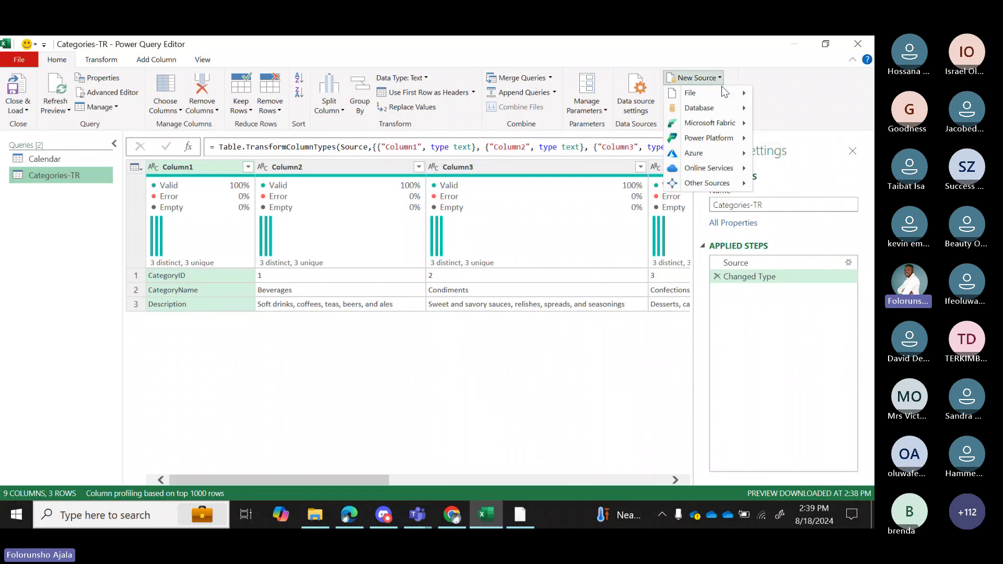
mouse_move(695, 93)
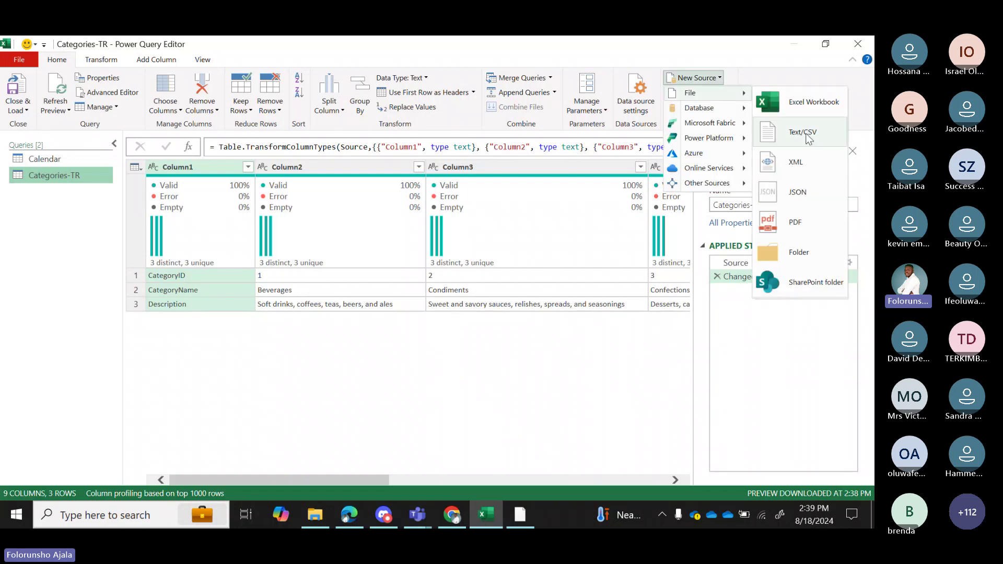
left_click(798, 106)
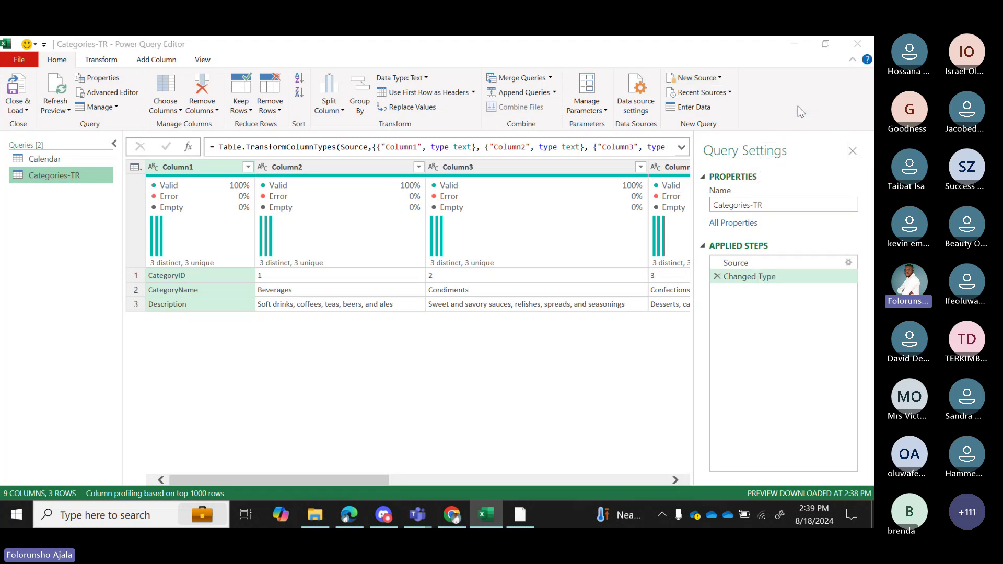
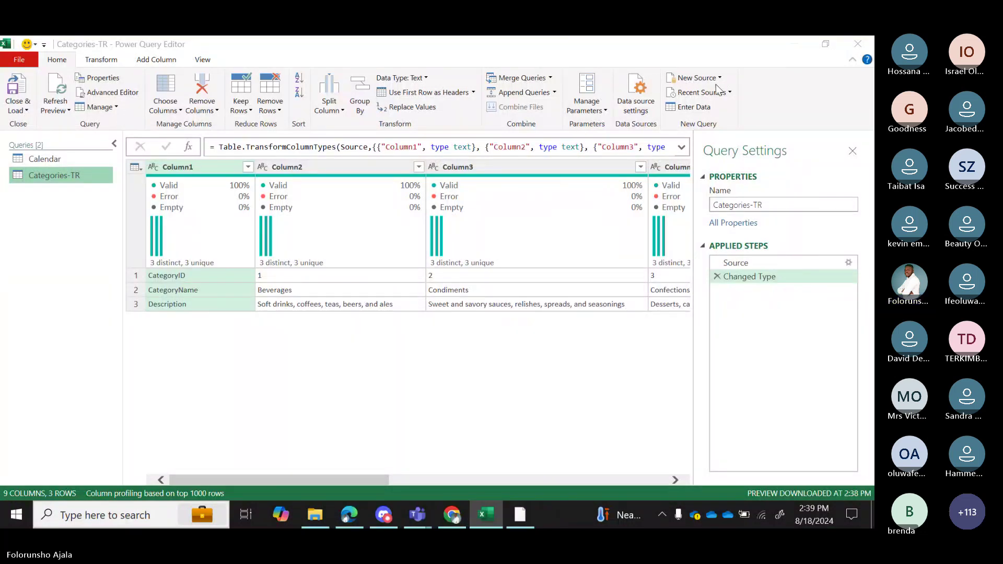
Import the Customers workbook and load its customer sheet as a query (12 columns, 92 rows).
mouse_move(487, 515)
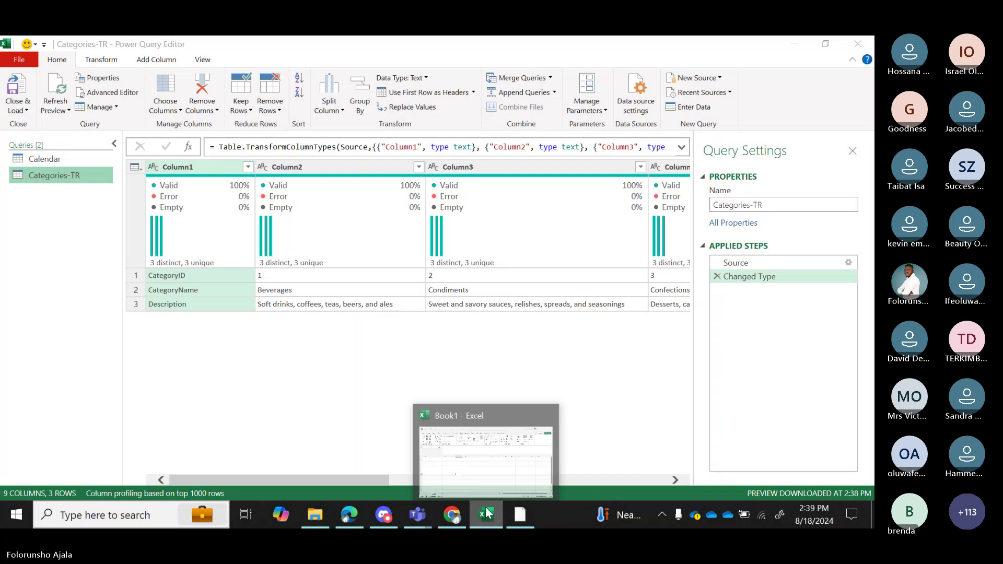
left_click(496, 452)
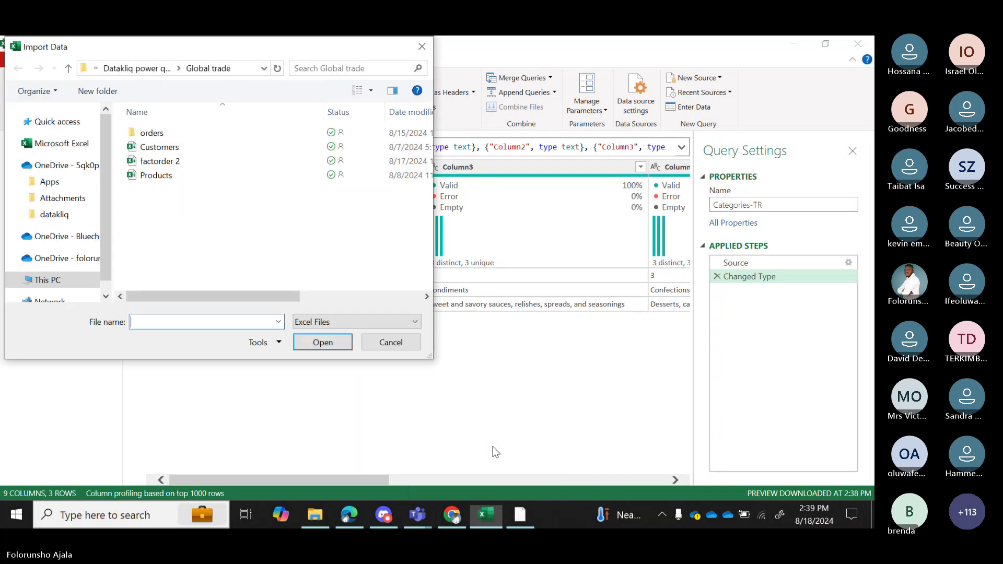
left_click(159, 149)
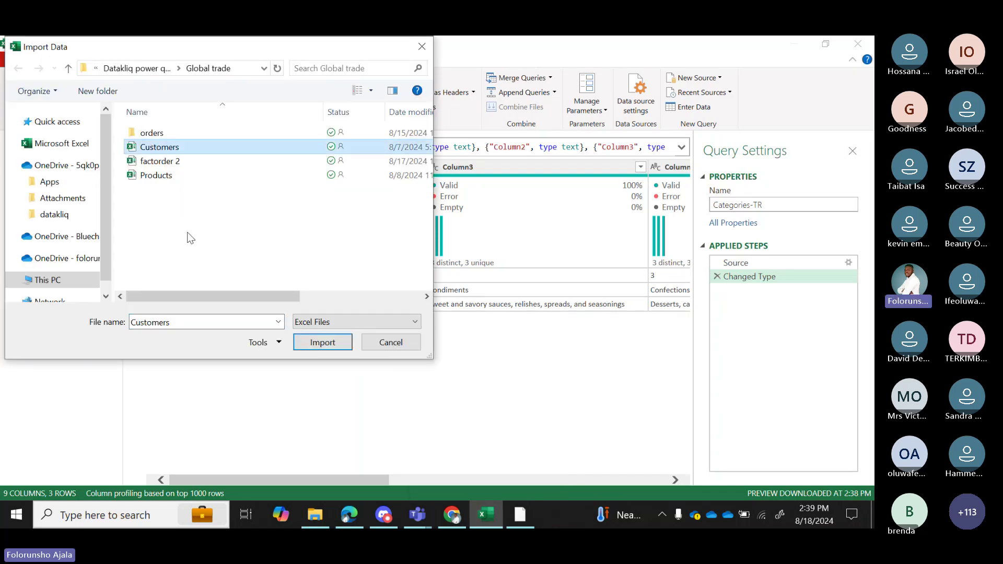
left_click(320, 342)
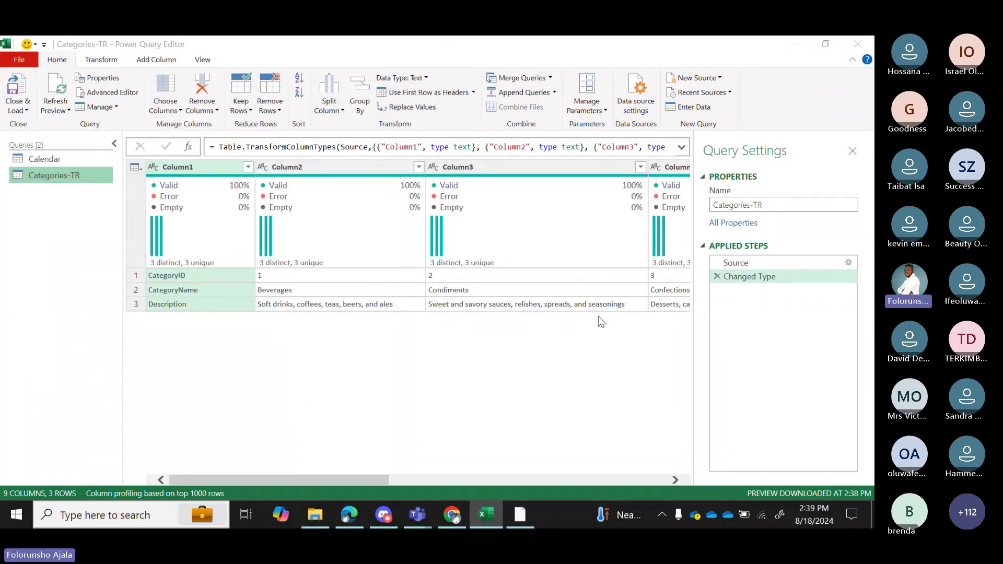
left_click(201, 188)
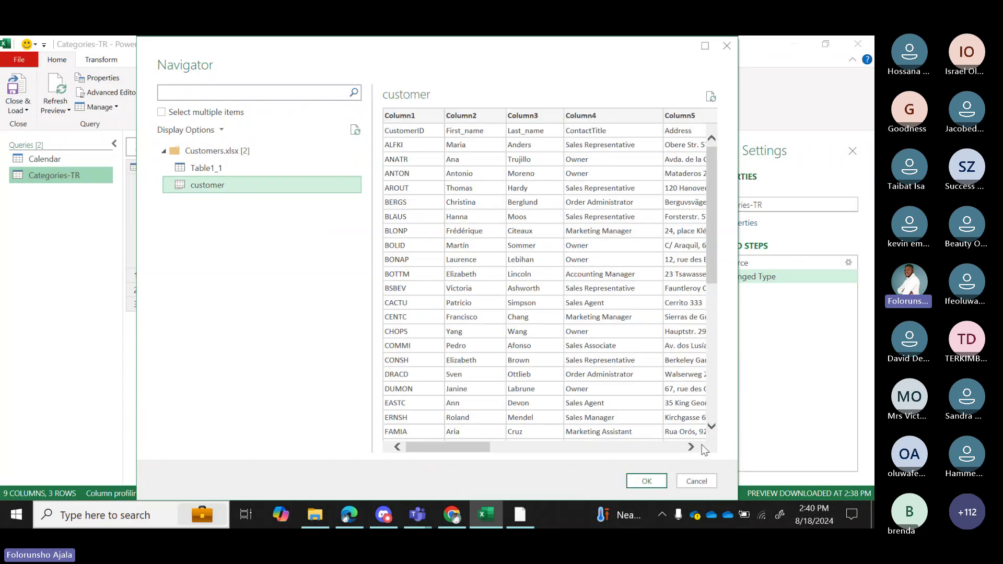
left_click(647, 482)
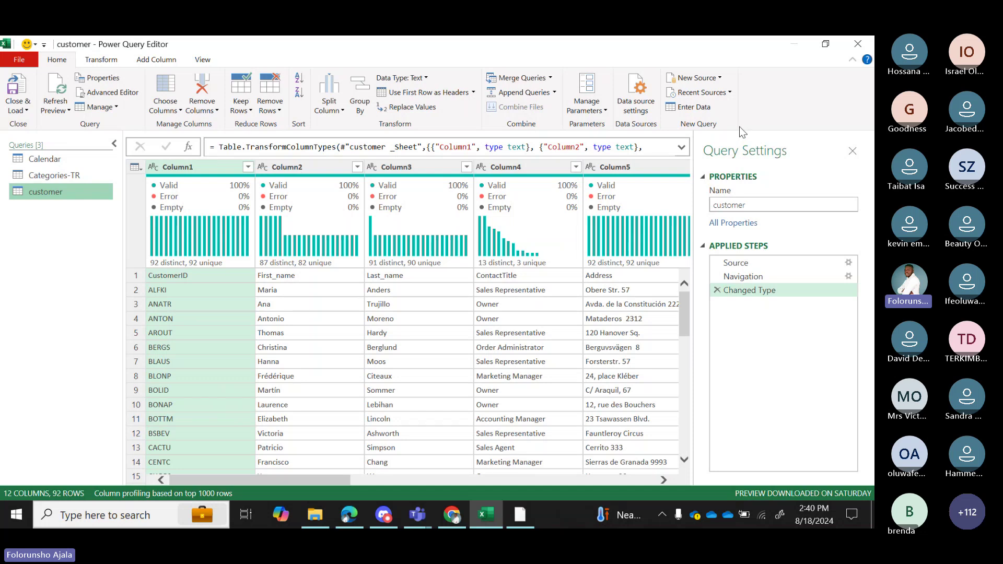
mouse_move(452, 519)
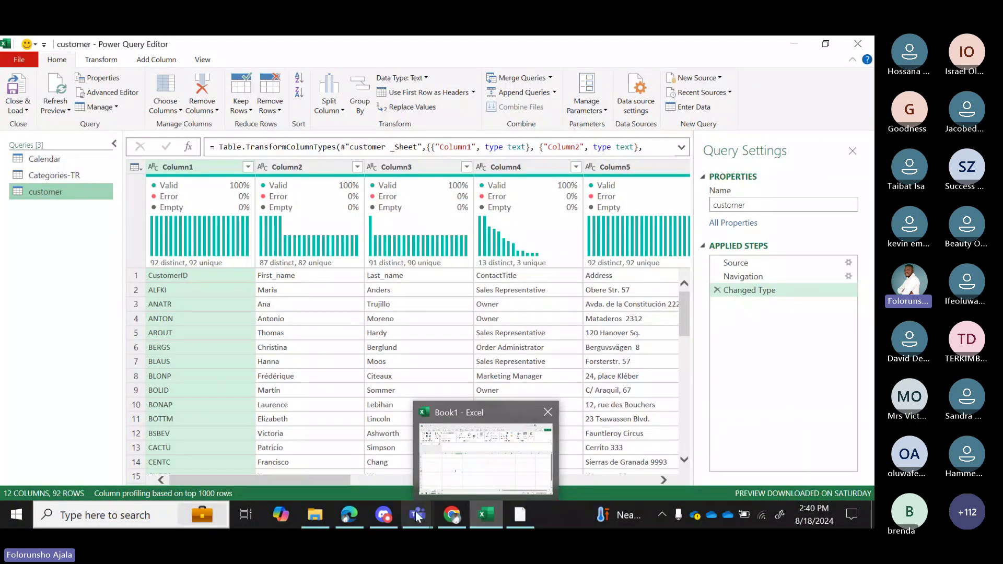
mouse_move(388, 513)
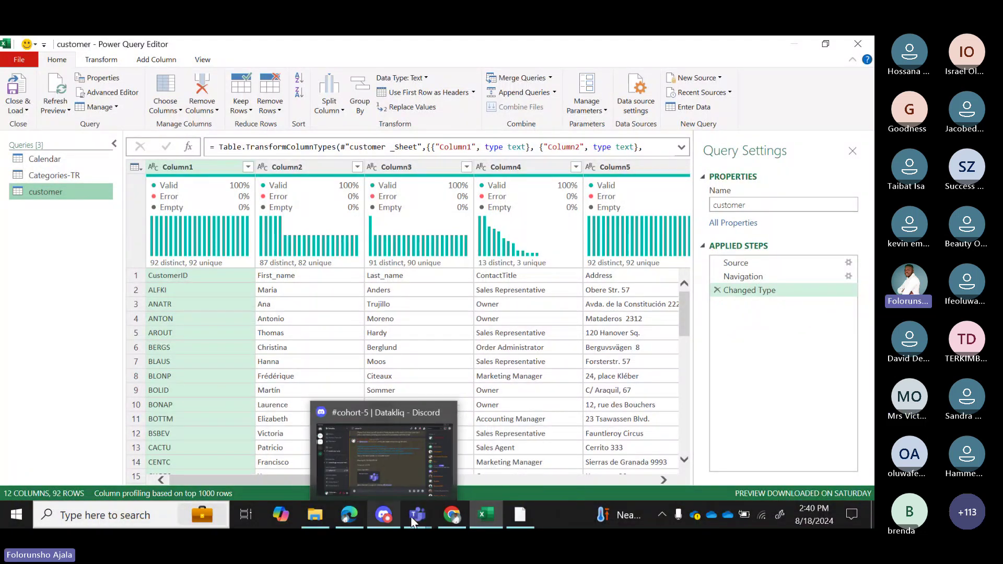
left_click(349, 514)
left_click(325, 310)
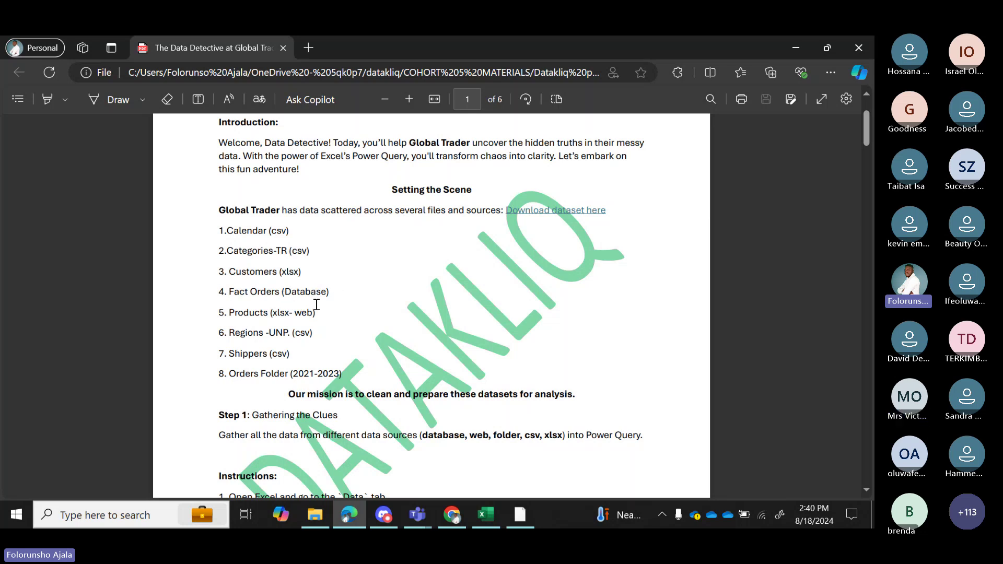
mouse_move(489, 516)
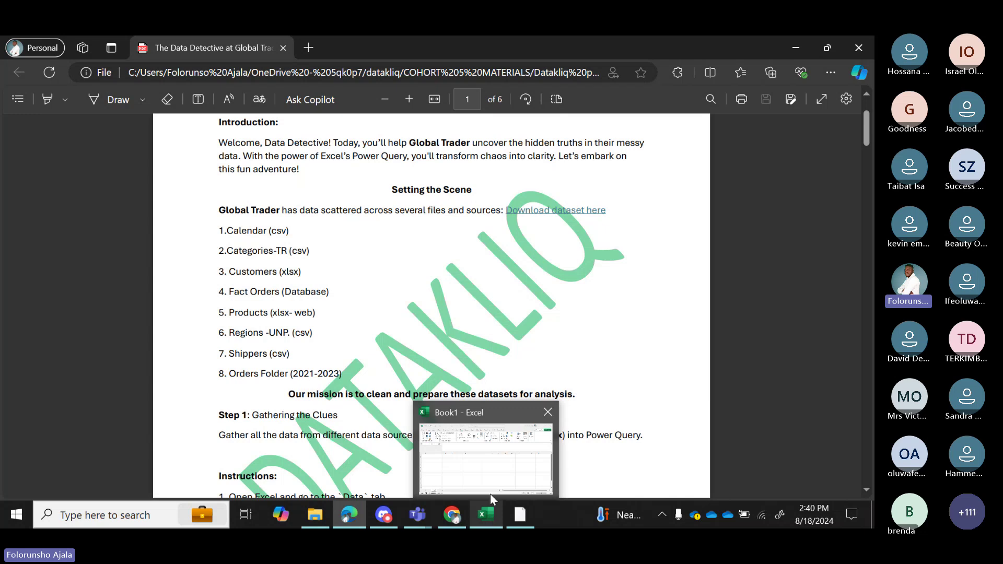
left_click(490, 494)
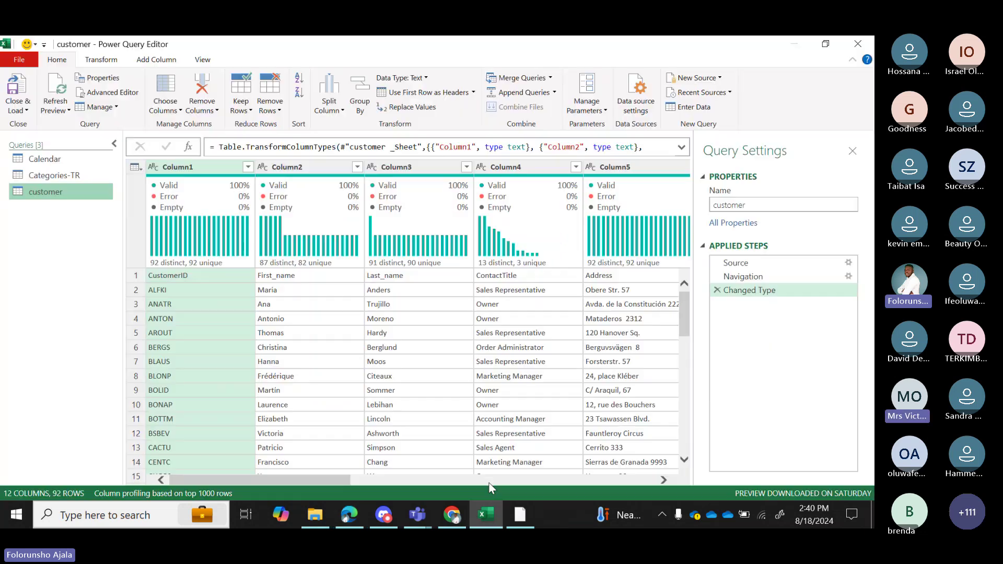
Choose New Source > Database > SQL Server, then switch over to SQL Server Management Studio.
left_click(720, 79)
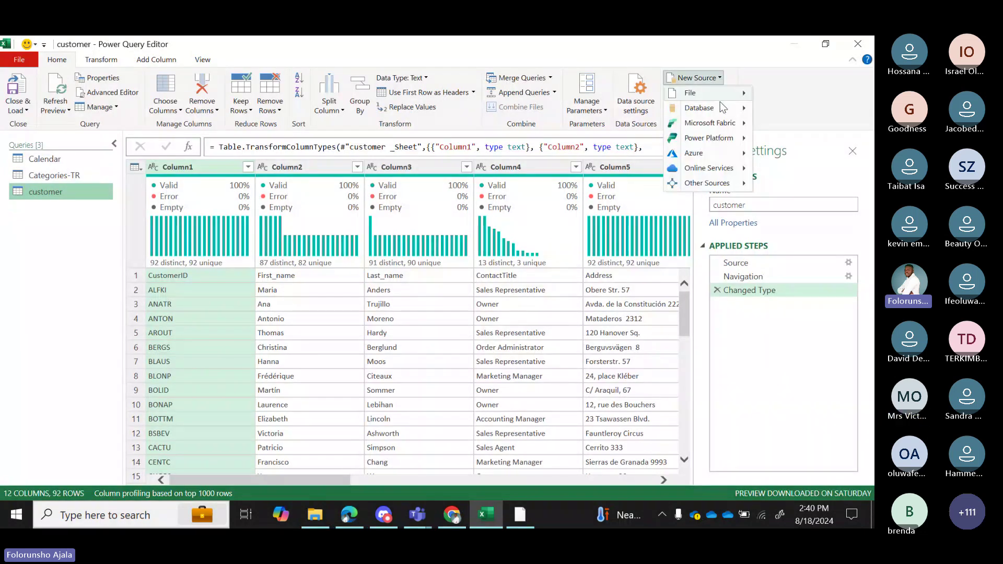
mouse_move(724, 109)
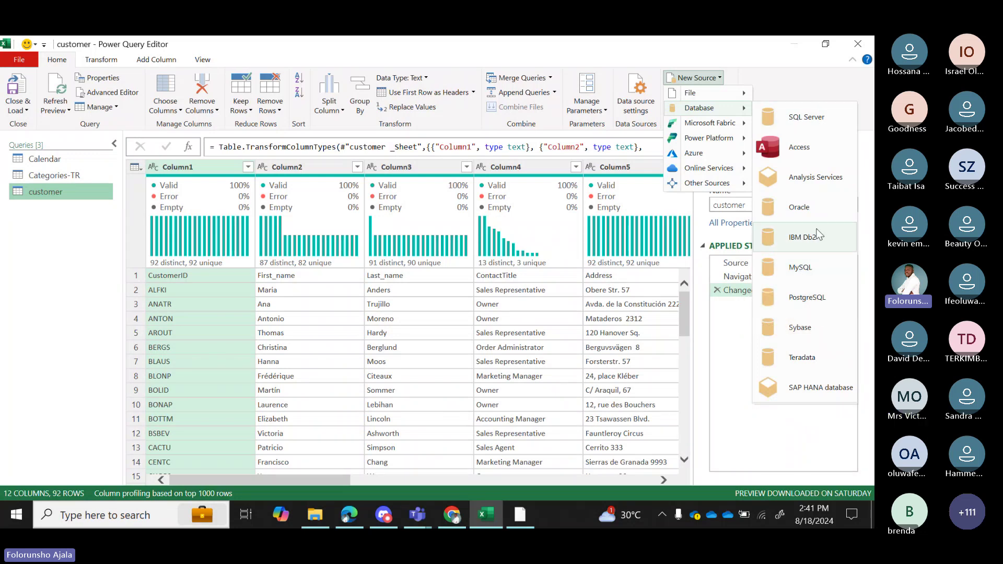
left_click(806, 118)
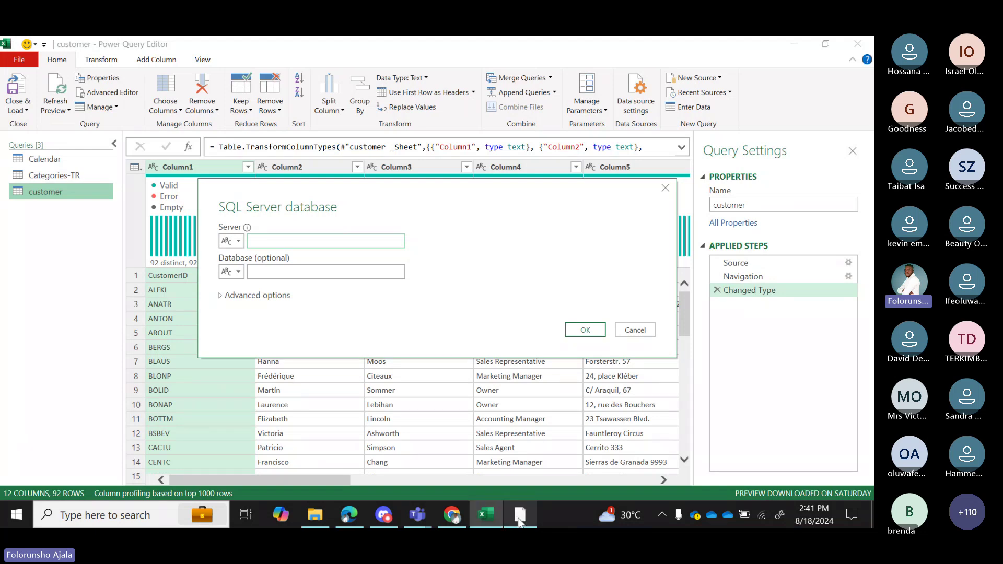
left_click(518, 516)
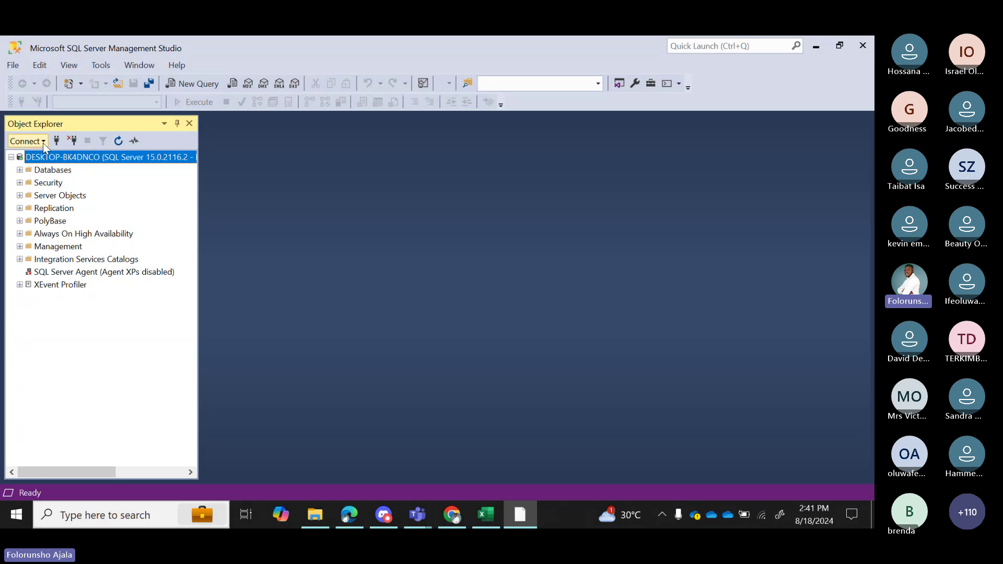
left_click(44, 141)
left_click(48, 155)
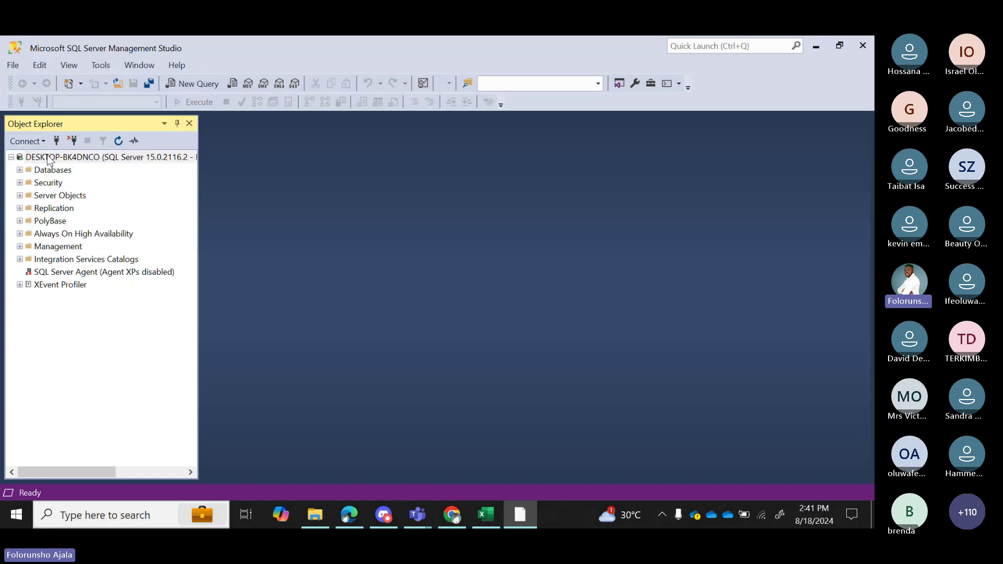
left_click_drag(477, 188, 391, 195)
key("ctrl+c")
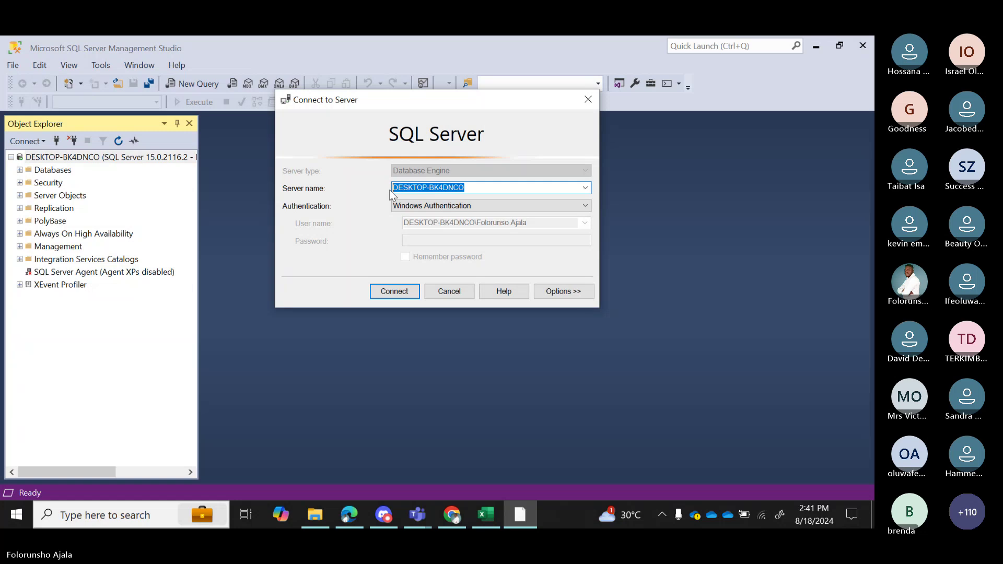
left_click(486, 515)
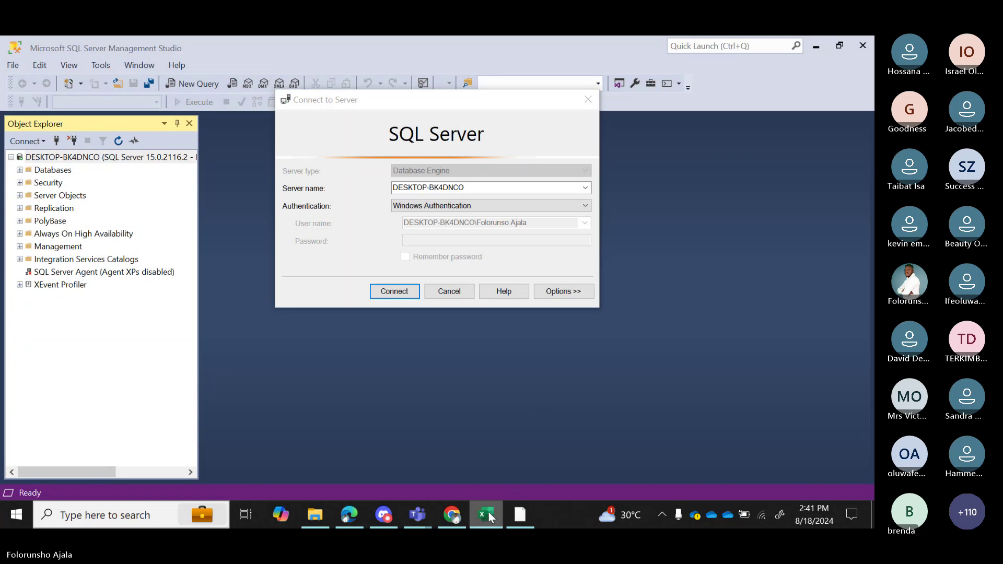
left_click(588, 99)
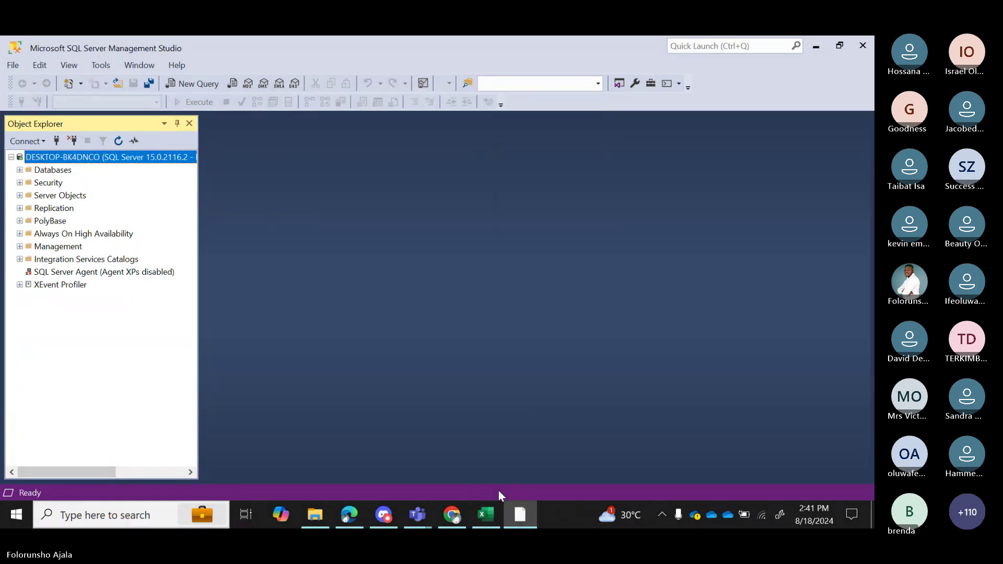
left_click(491, 512)
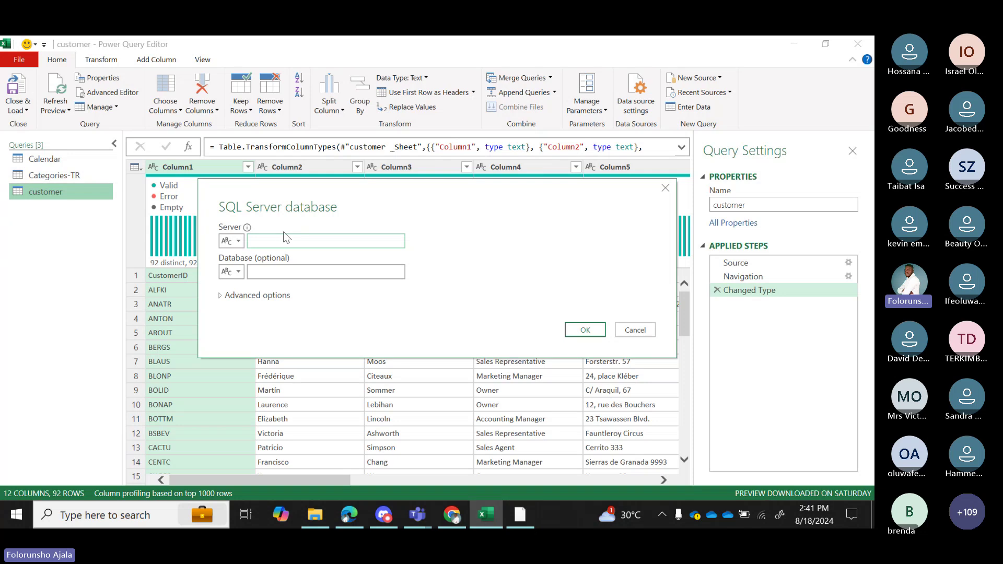
Connect to server DESKTOP-BK4DNCO and load FactOrders from the dataklicq database as a query.
key("ctrl+v")
left_click(585, 330)
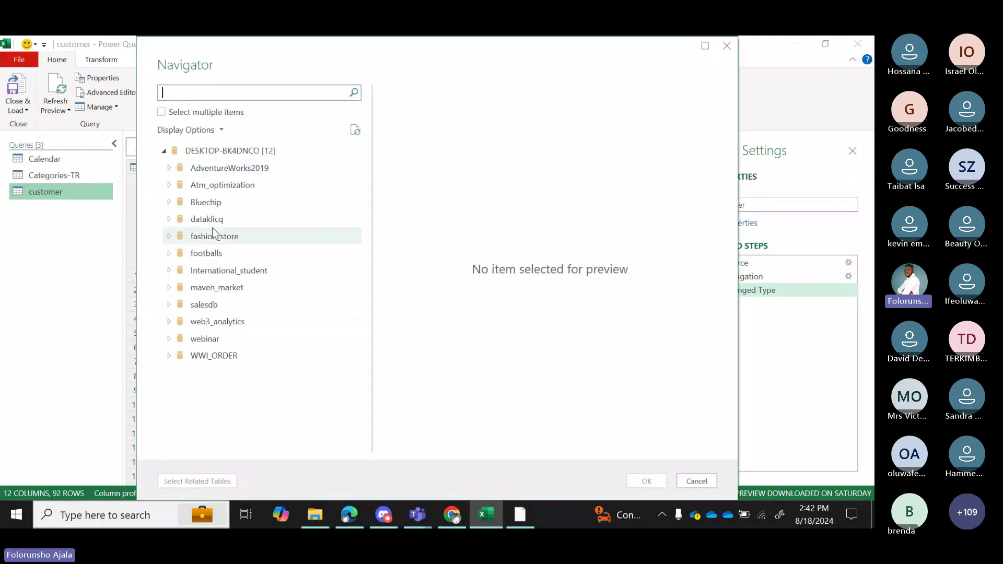
left_click(169, 220)
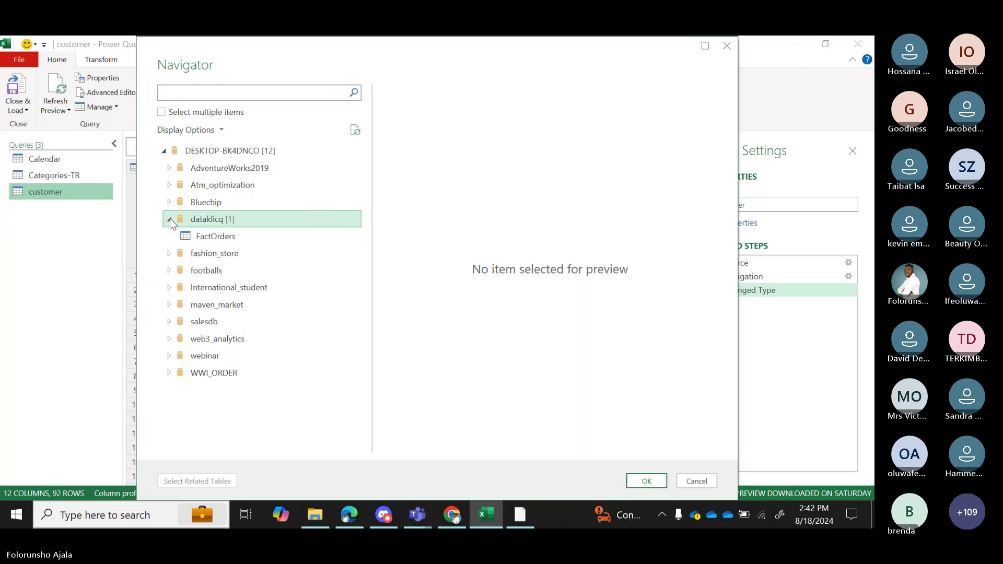
left_click(225, 238)
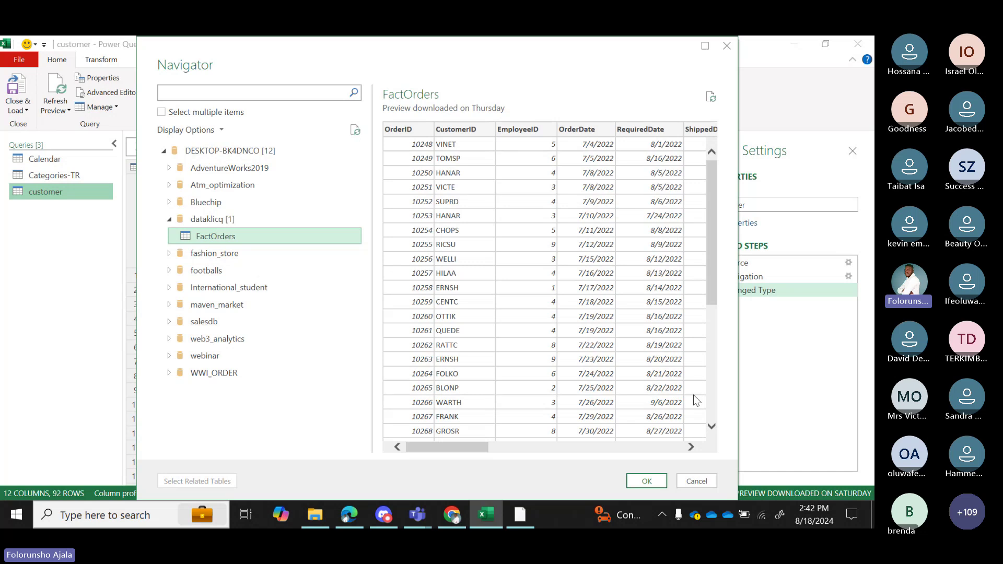
left_click(647, 481)
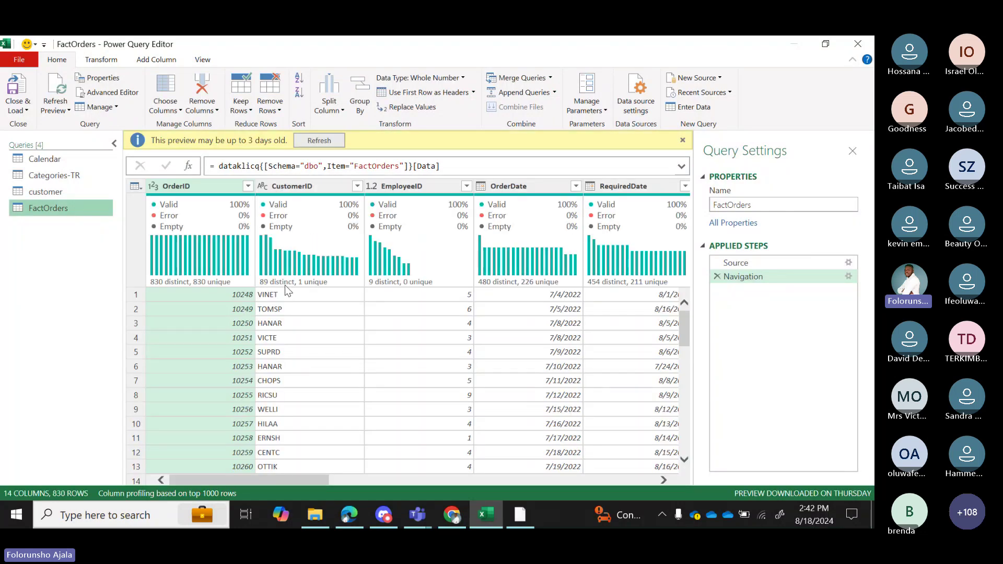
Start a Web source via New Source > Other Sources > Web, then bring the Chrome browser forward.
mouse_move(320, 290)
left_click(701, 78)
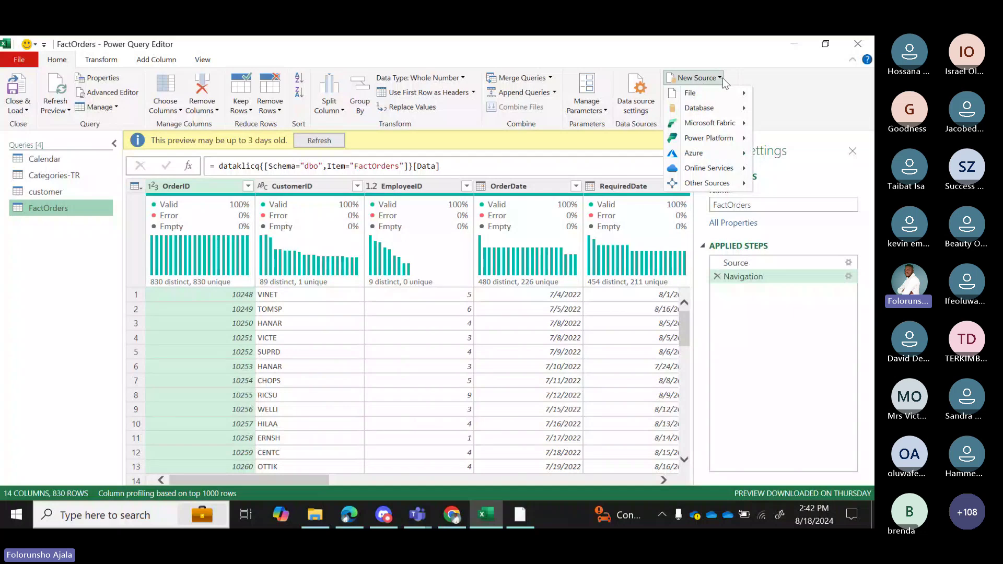
mouse_move(734, 107)
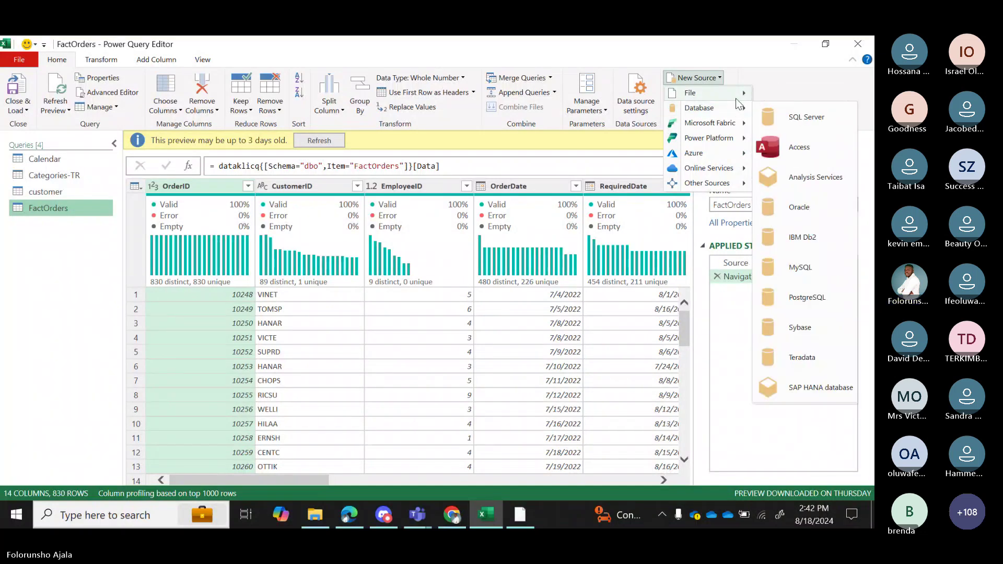
mouse_move(743, 184)
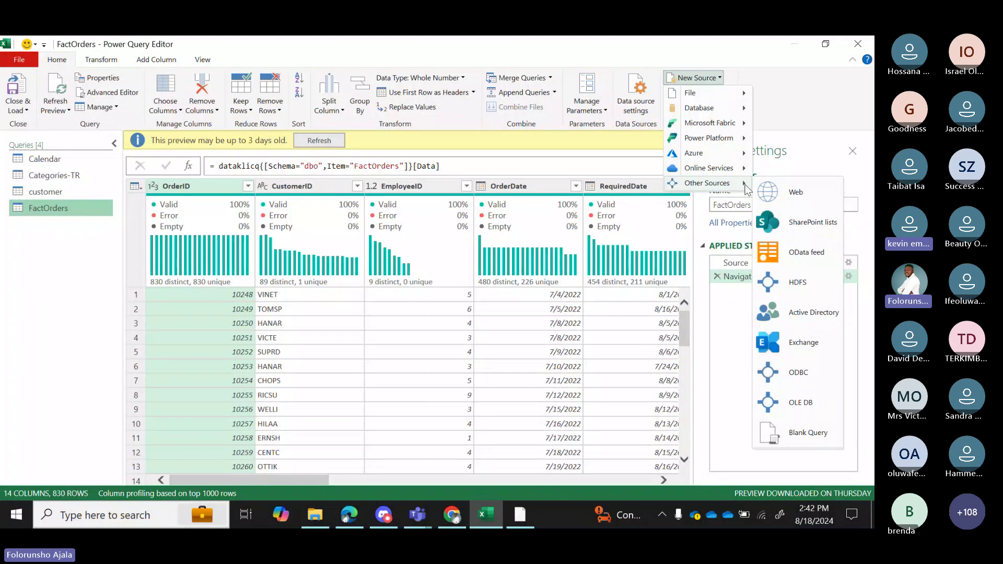
left_click(801, 194)
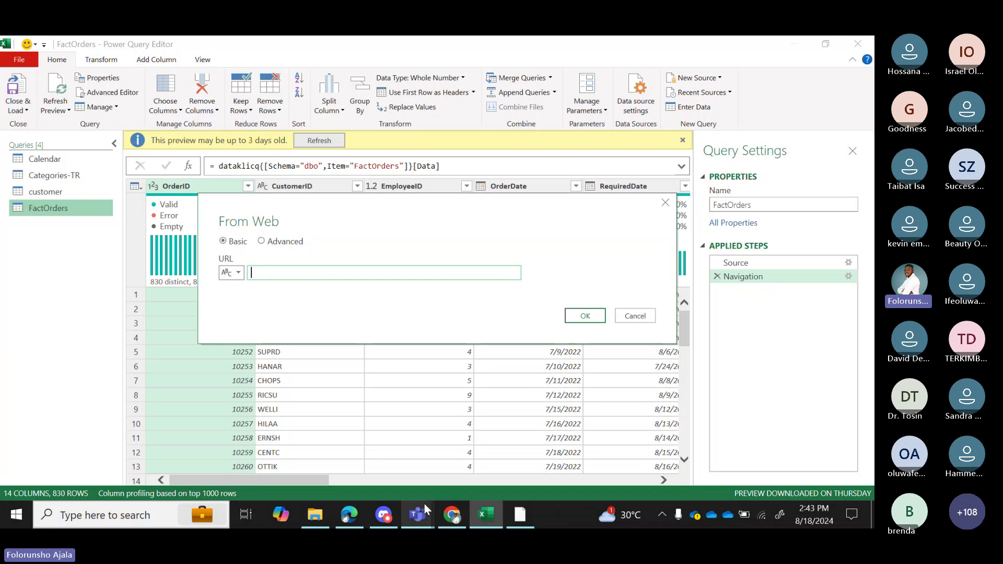
left_click(452, 515)
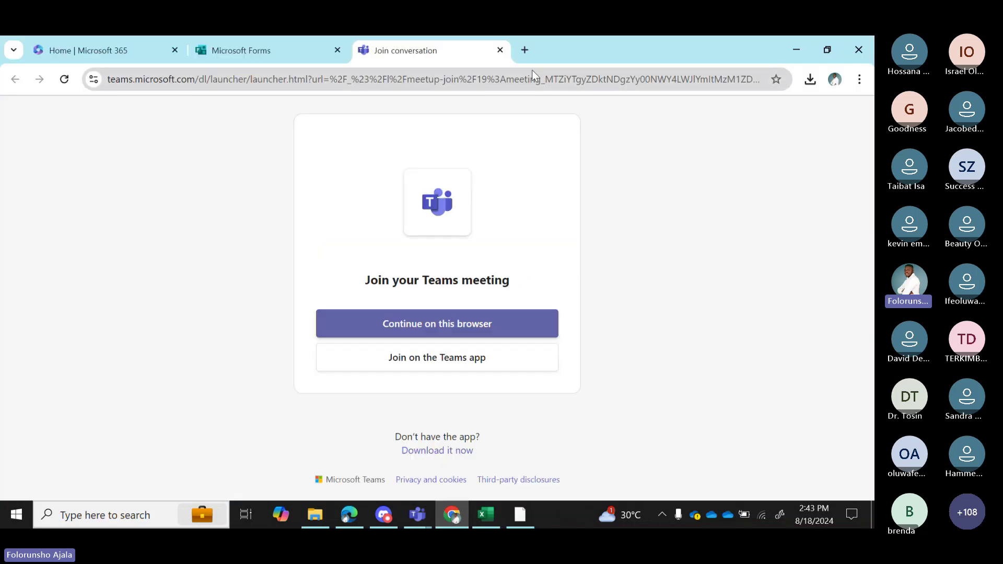
Open OneDrive from the Microsoft 365 app launcher, sign in with the account password, and stay signed in.
left_click(130, 48)
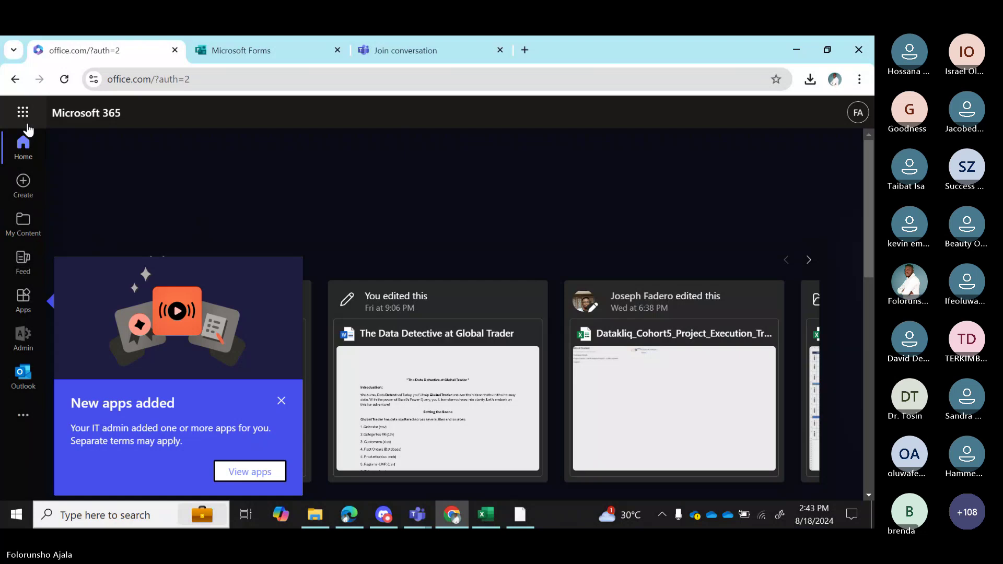
left_click(27, 112)
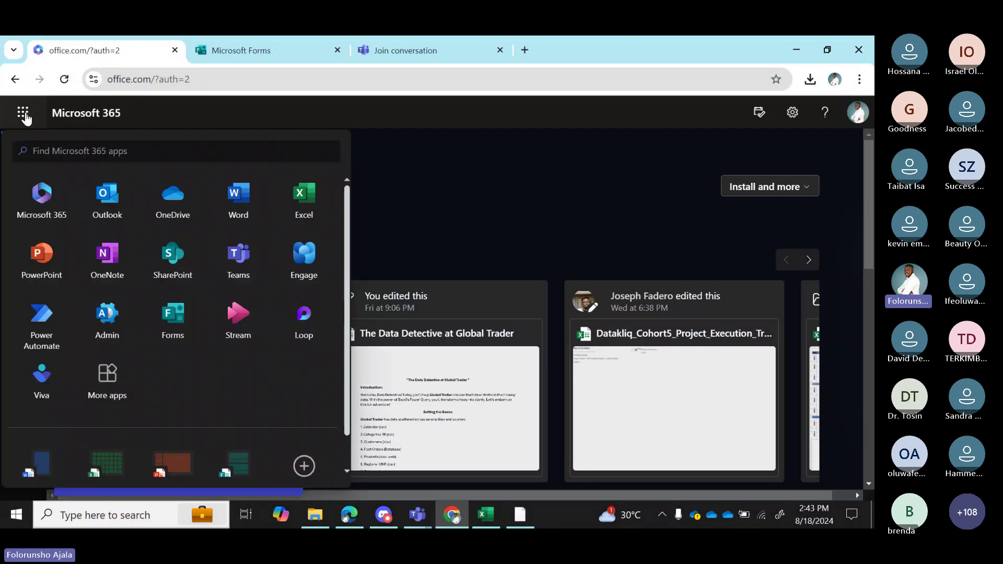
left_click(174, 199)
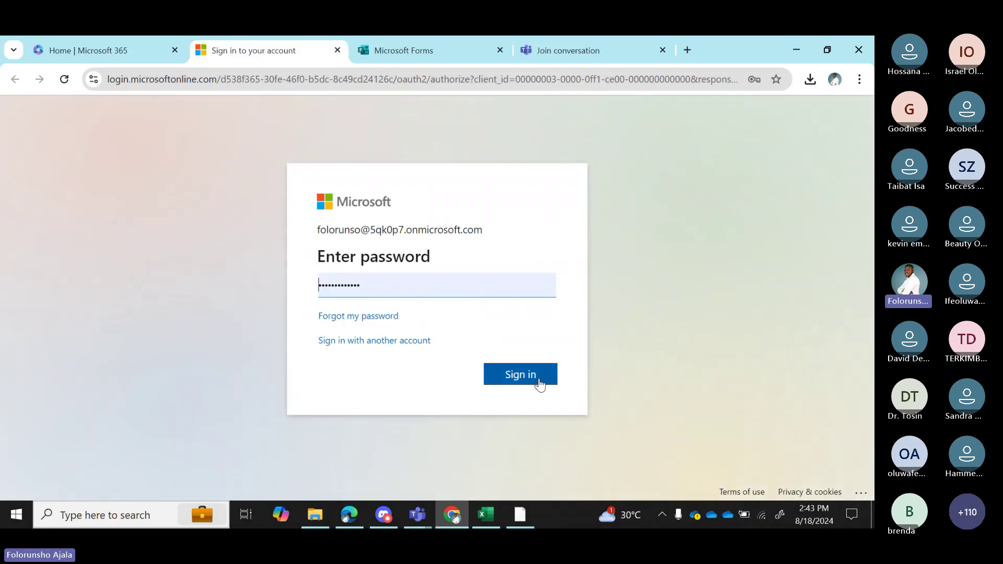
left_click(540, 384)
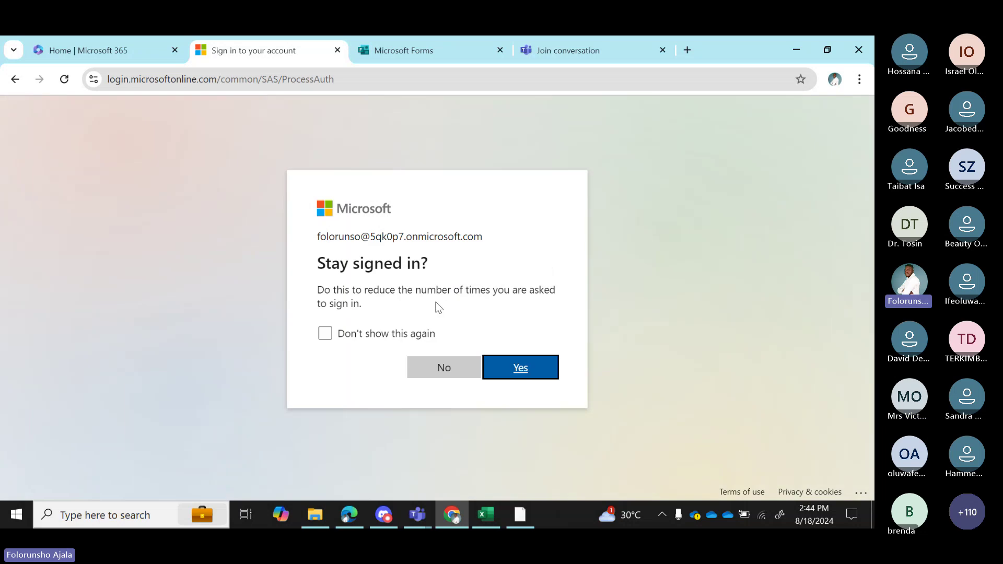
left_click(512, 376)
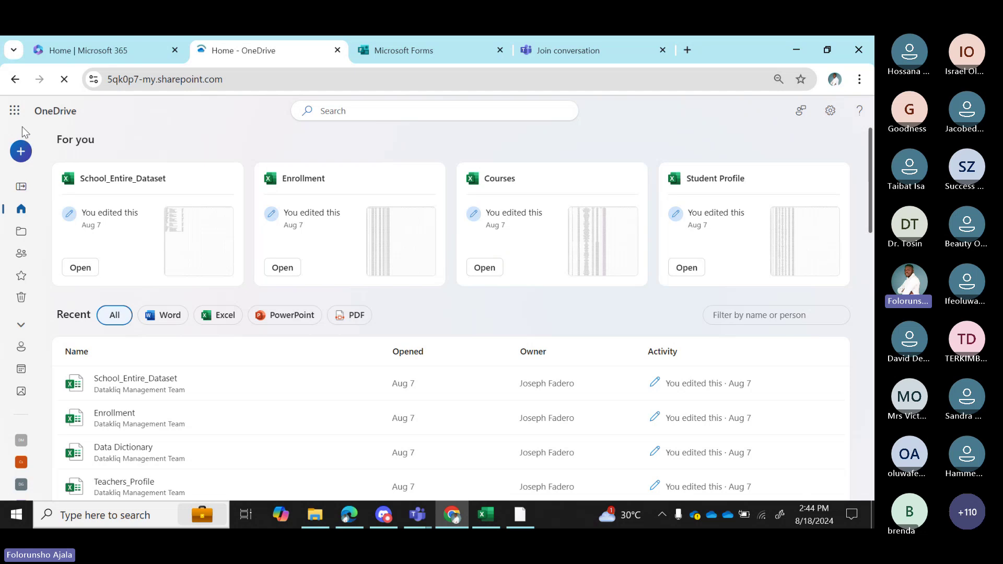
Browse My files > datakliq > COHORT 5 MATERIALS > Datakliq power query session > Global trade.
left_click(21, 234)
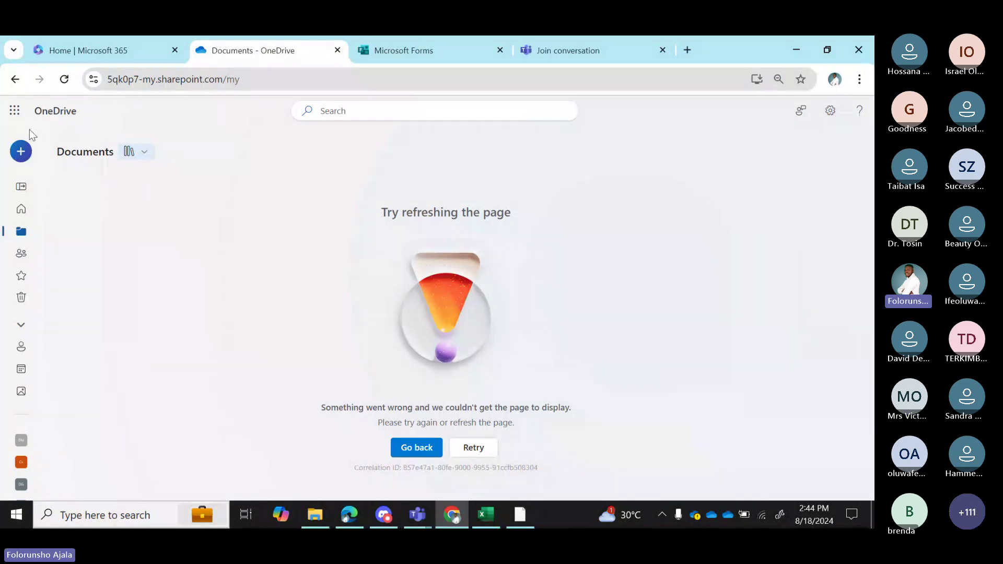
left_click(64, 79)
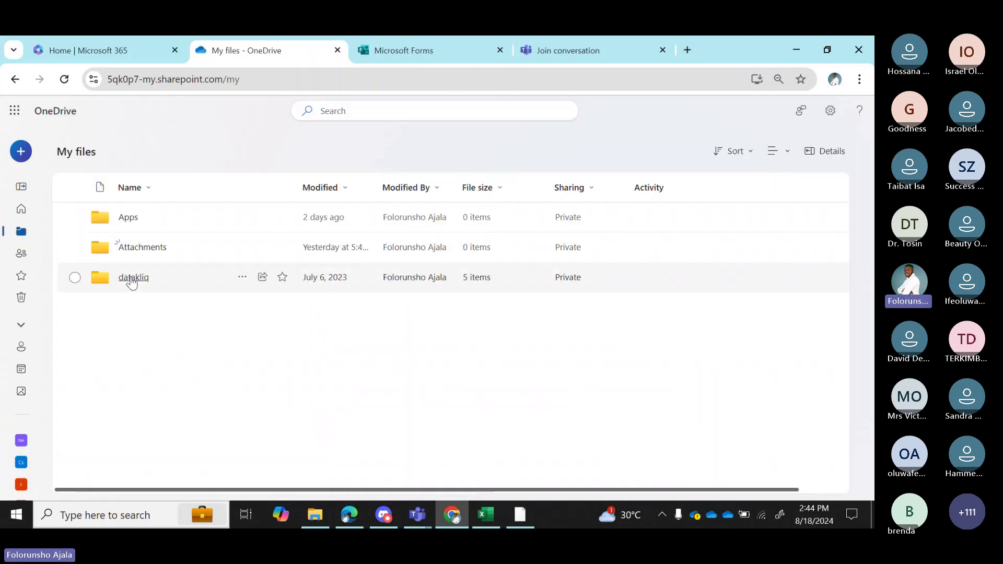
left_click(131, 282)
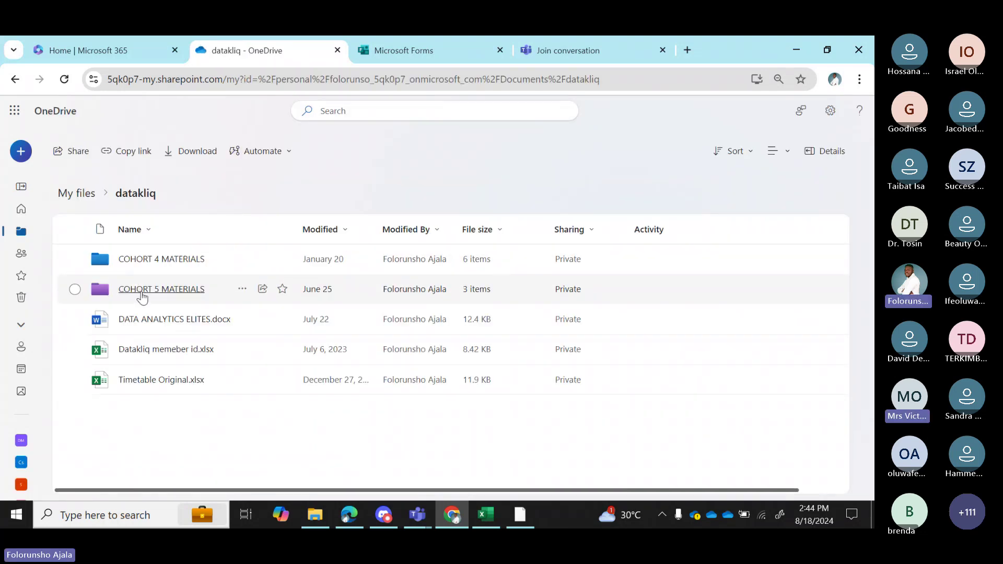
left_click(144, 290)
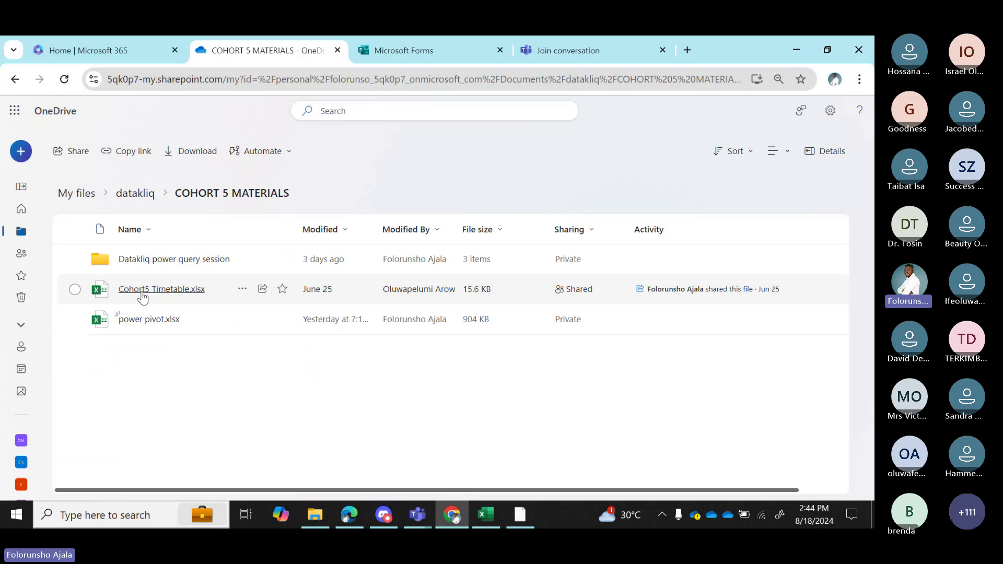
left_click(144, 266)
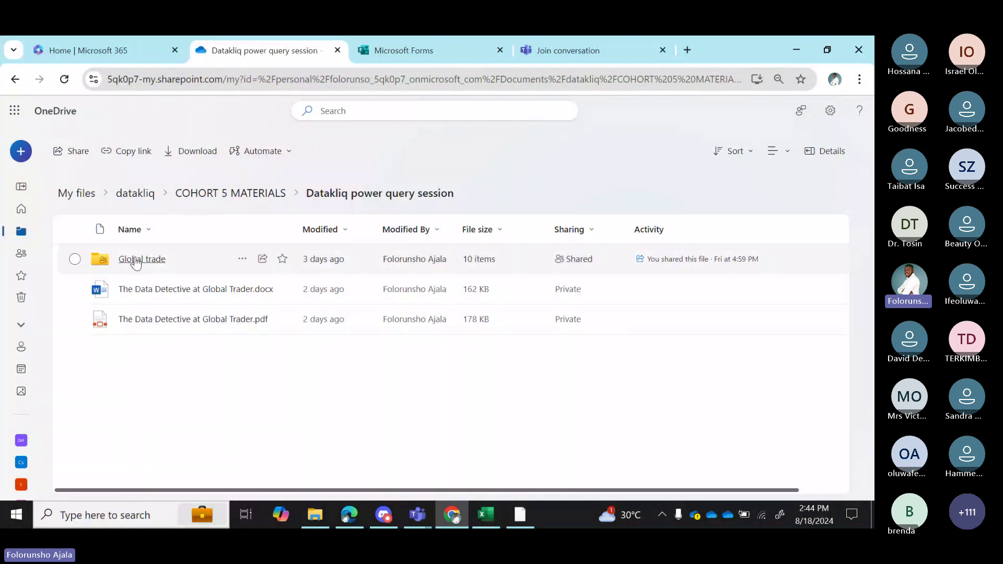
left_click(136, 259)
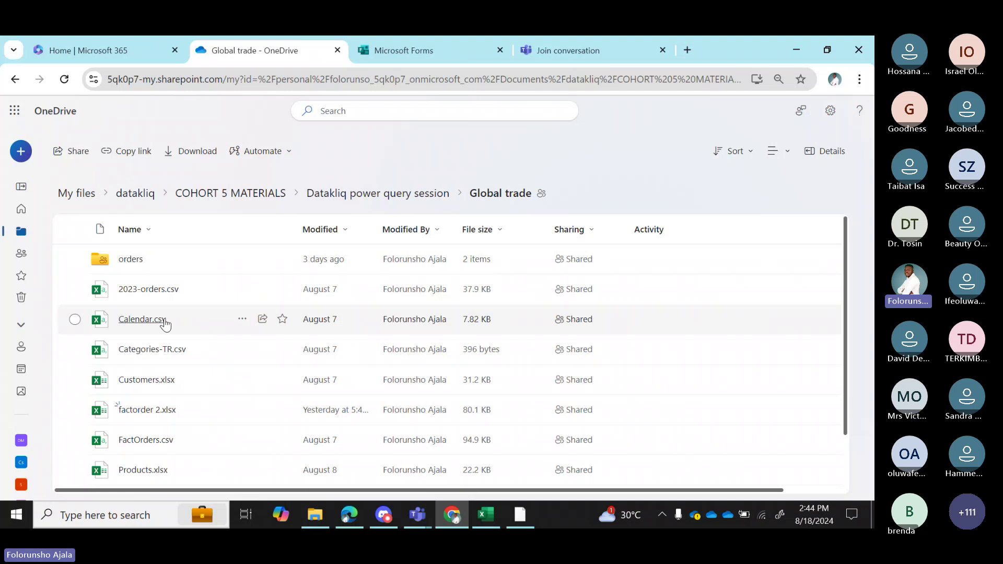
scroll(845, 378, "down", 2)
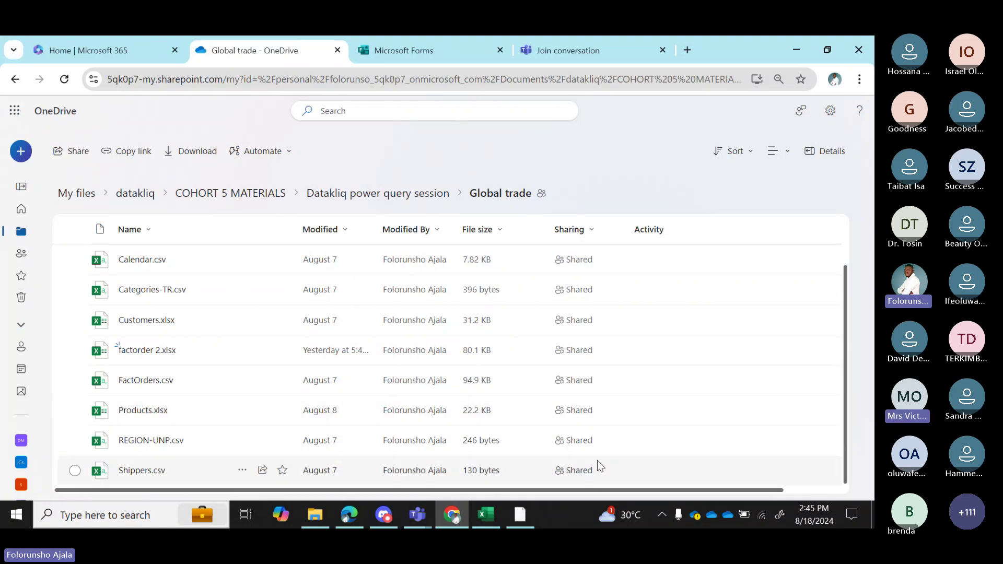
Copy the Products.xlsx path from its Details pane and return to Excel.
mouse_move(497, 517)
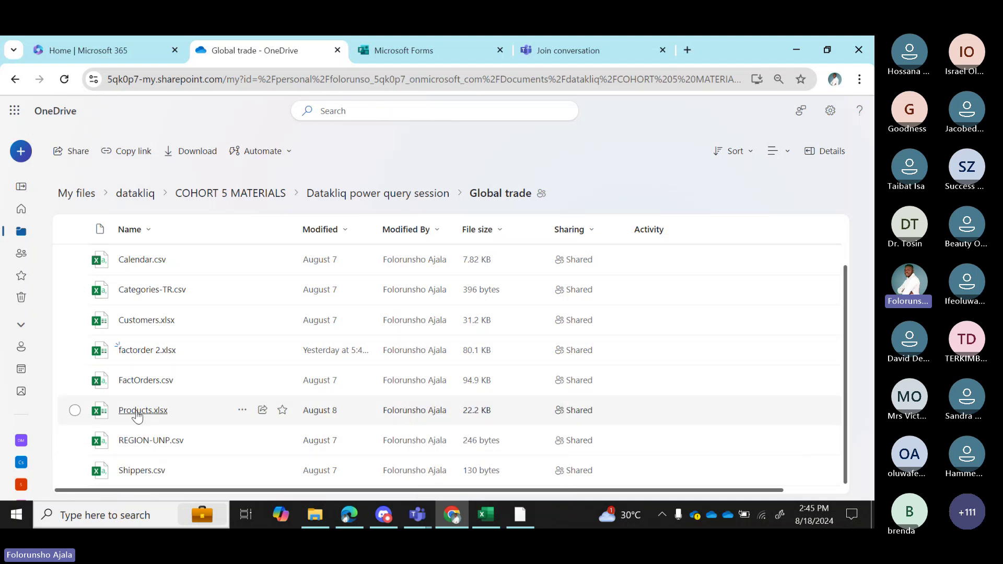
left_click(243, 415)
left_click(243, 413)
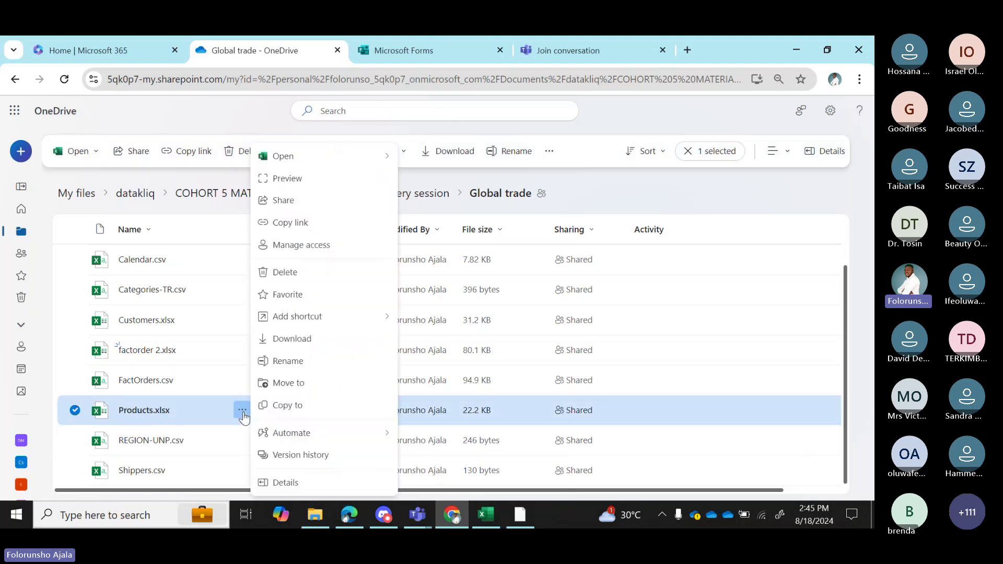
left_click(288, 481)
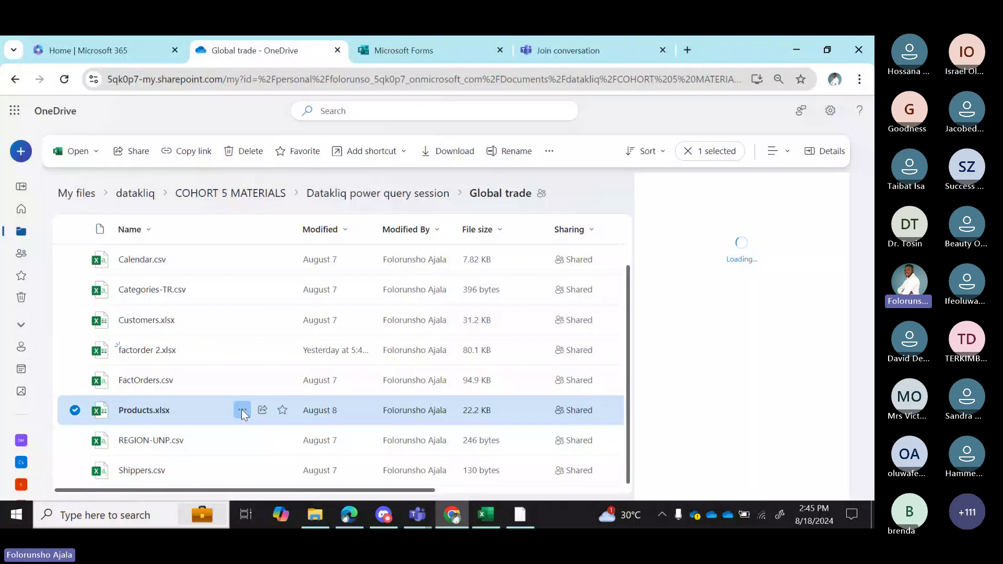
left_click(242, 409)
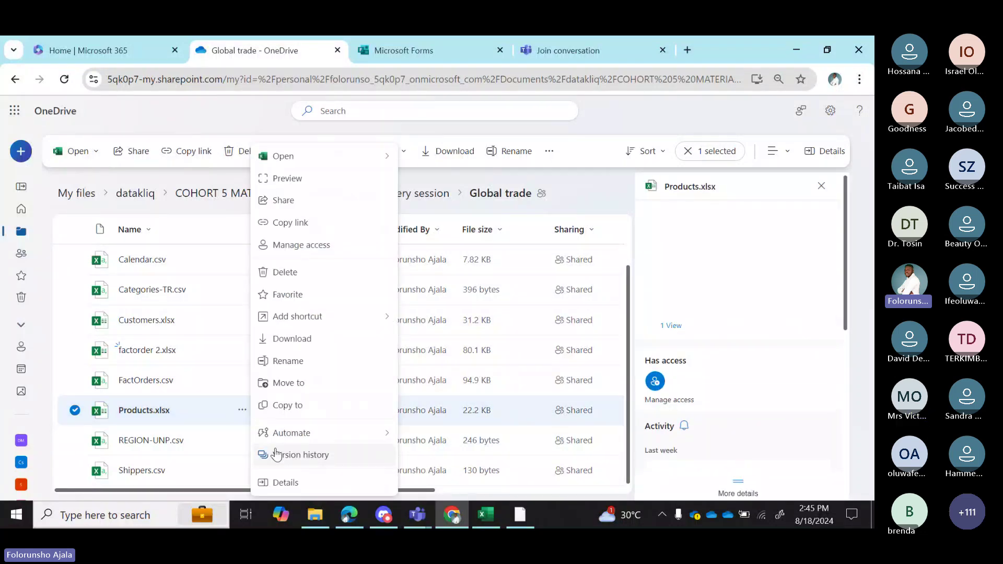
left_click(285, 482)
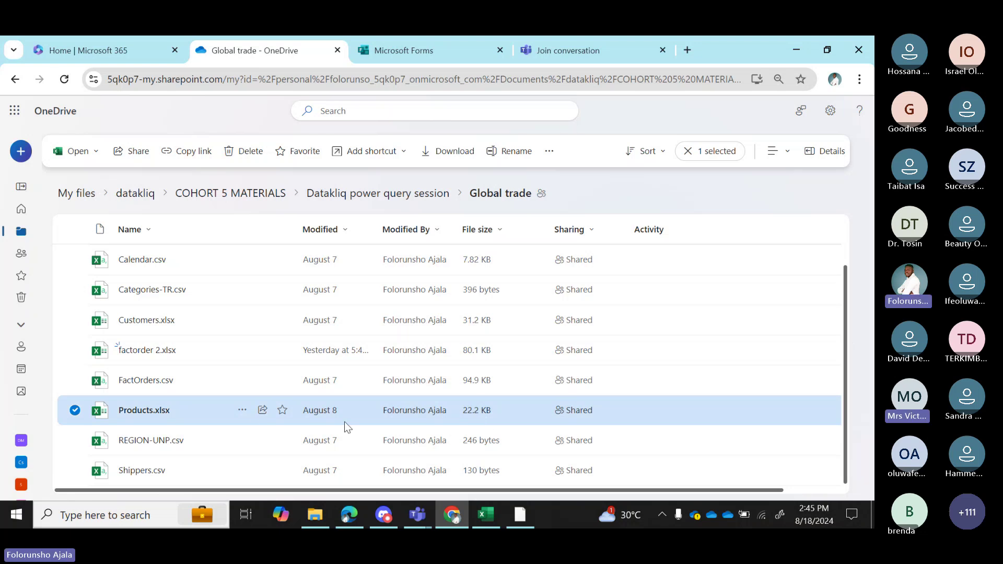
left_click(242, 413)
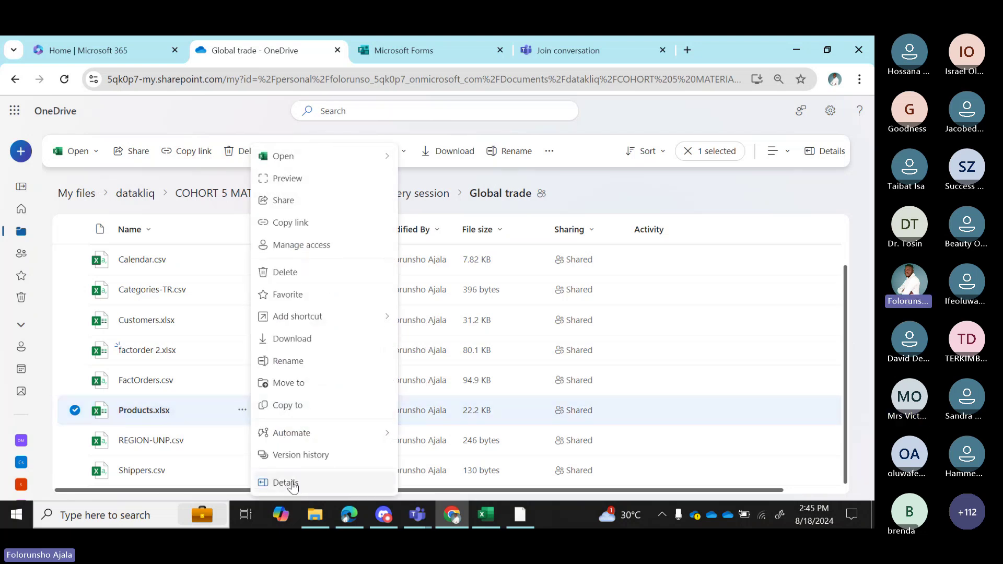
left_click(289, 482)
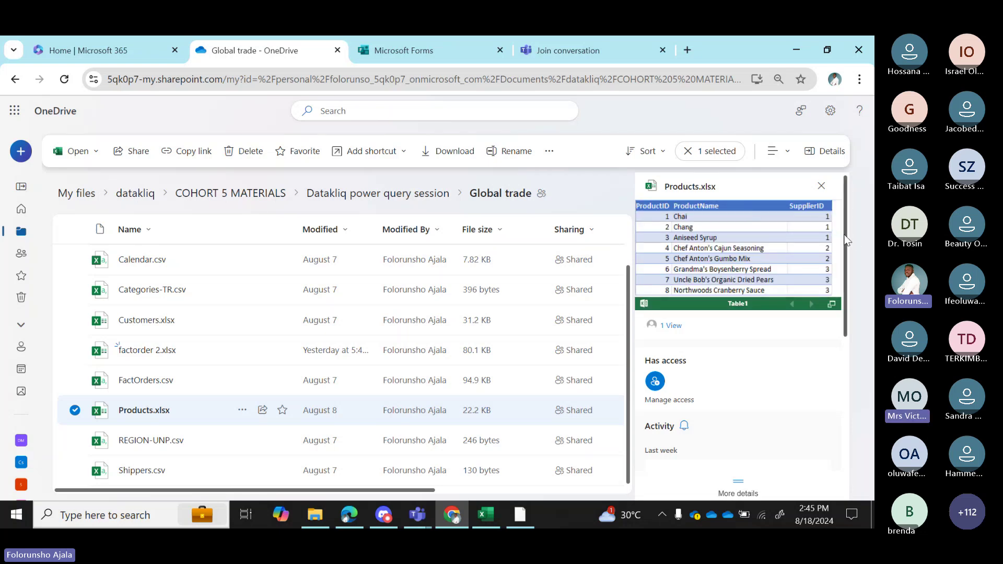
scroll(836, 271, "down", 3)
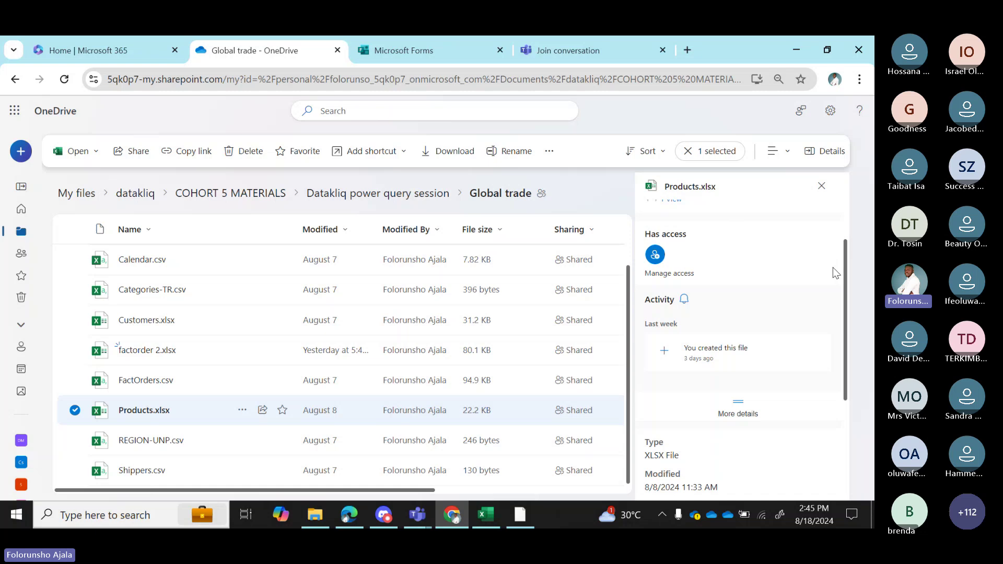
scroll(836, 282, "down", 3)
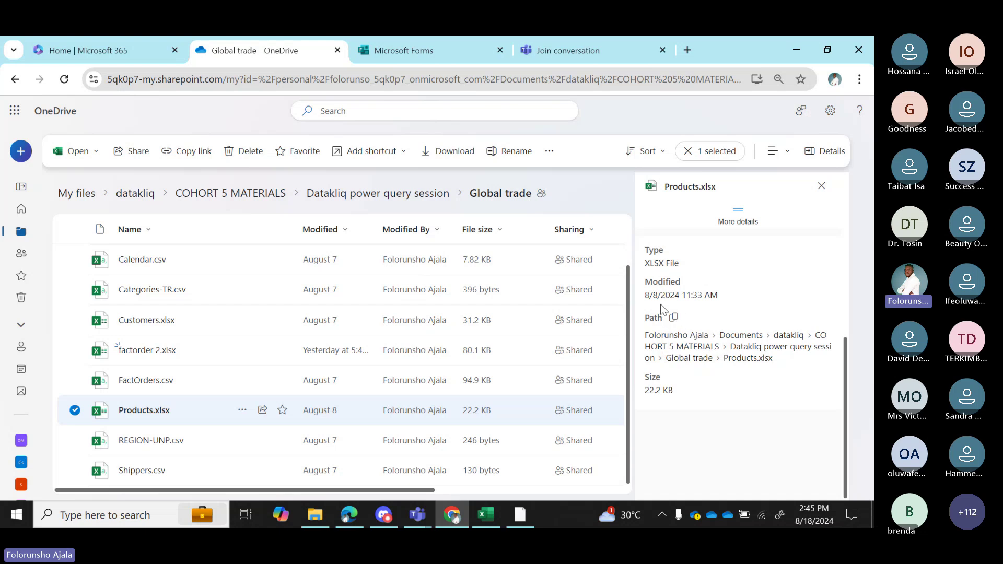
left_click(673, 320)
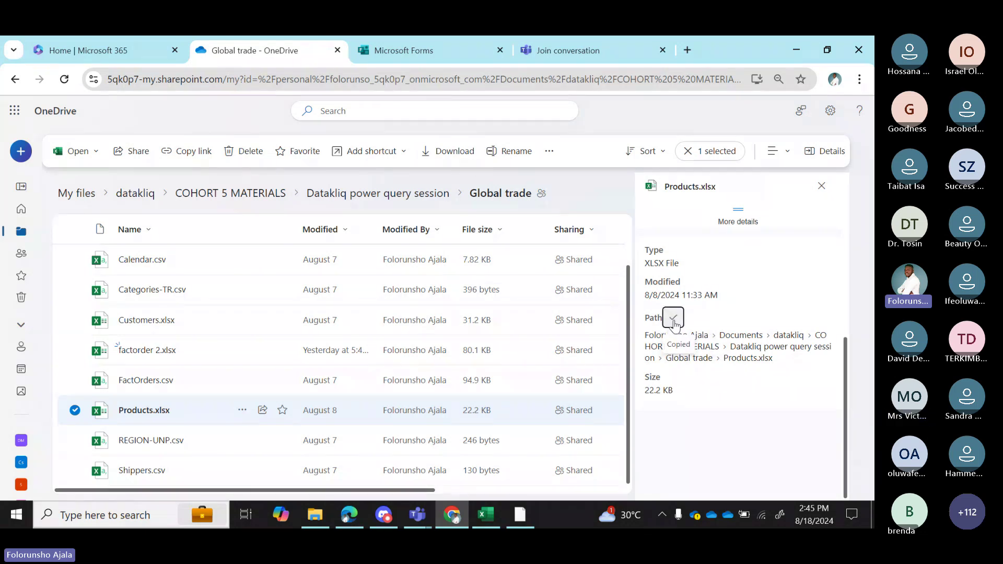
left_click(487, 515)
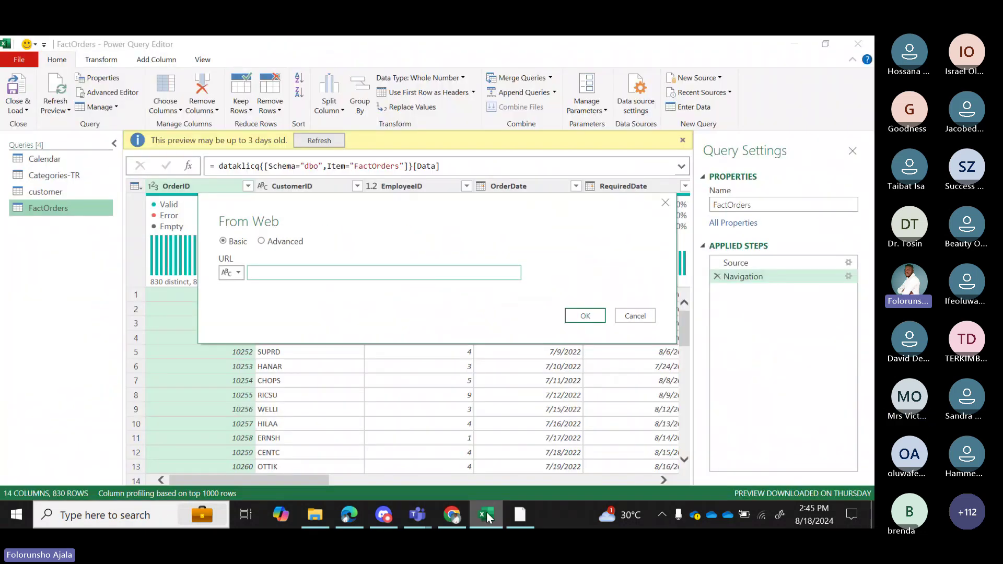
Paste the copied Products.xlsx path as the From Web URL and submit it.
left_click(273, 273)
key("ctrl+v")
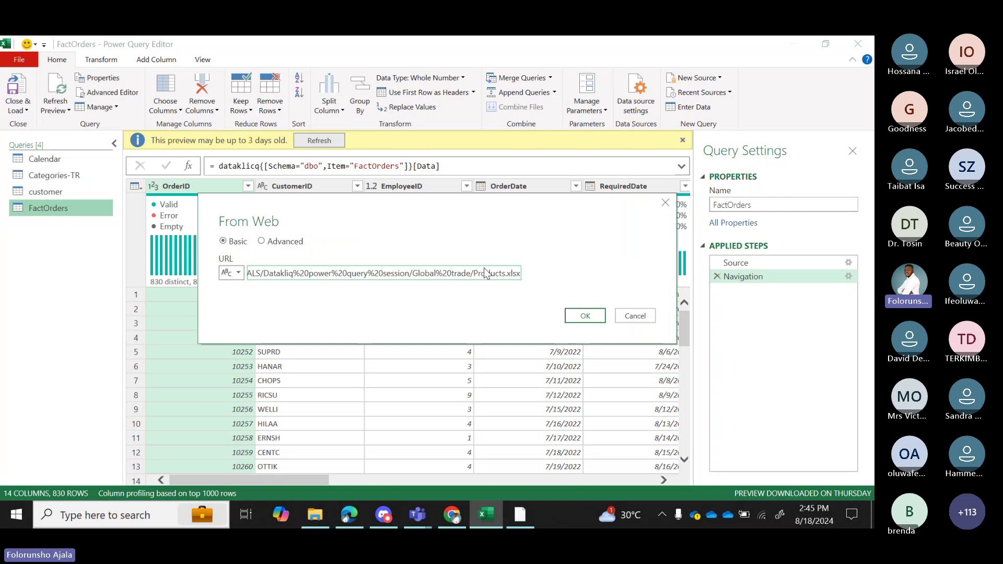
left_click(595, 318)
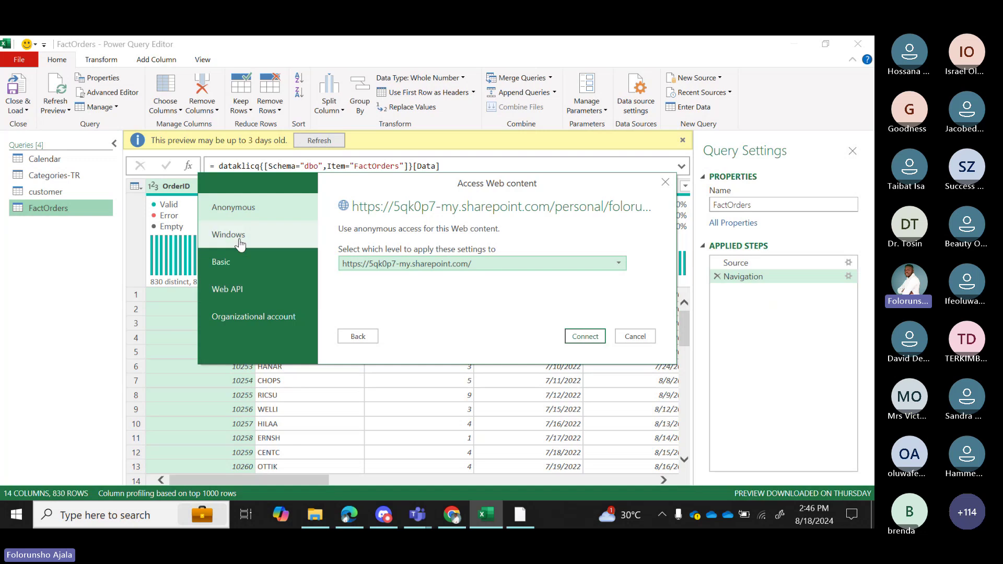
Choose organizational account authentication and begin the Microsoft sign-in.
left_click(280, 318)
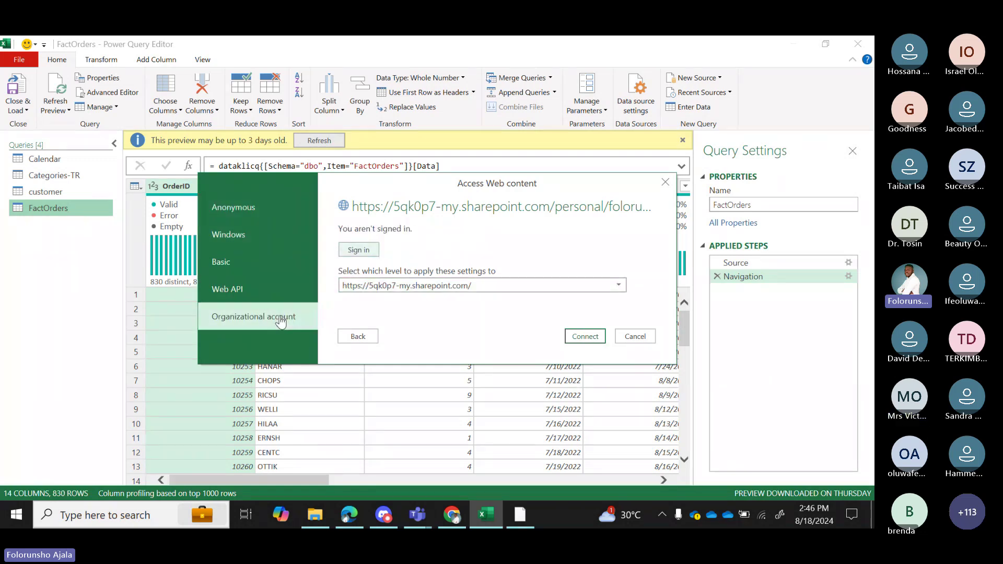
left_click(591, 337)
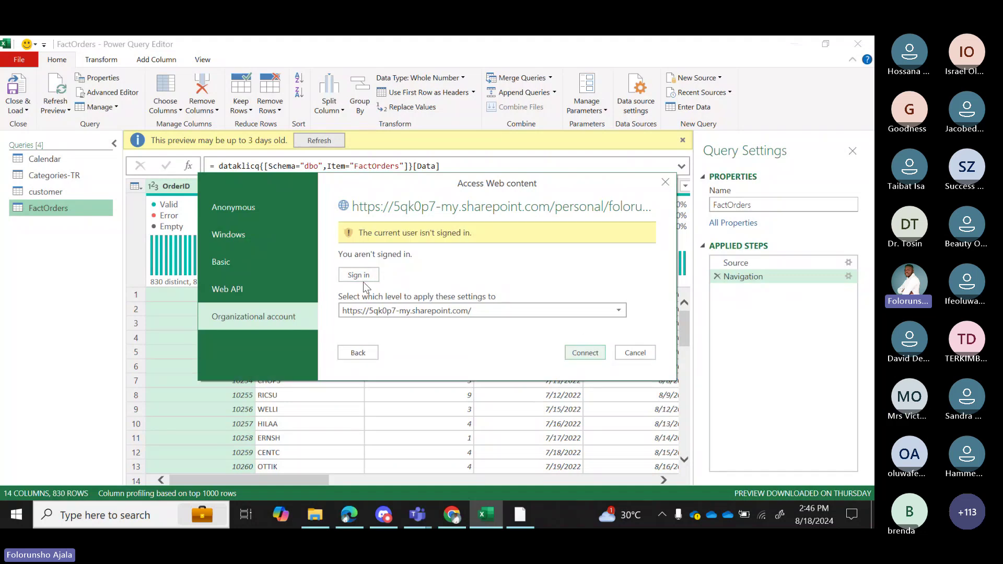
left_click(355, 275)
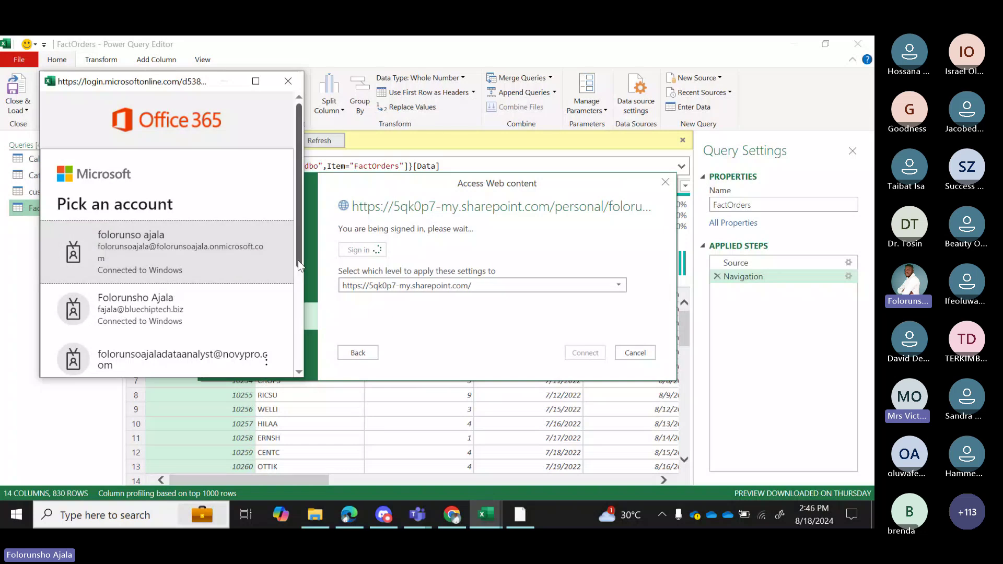
scroll(298, 260, "down", 2)
scroll(299, 272, "up", 2)
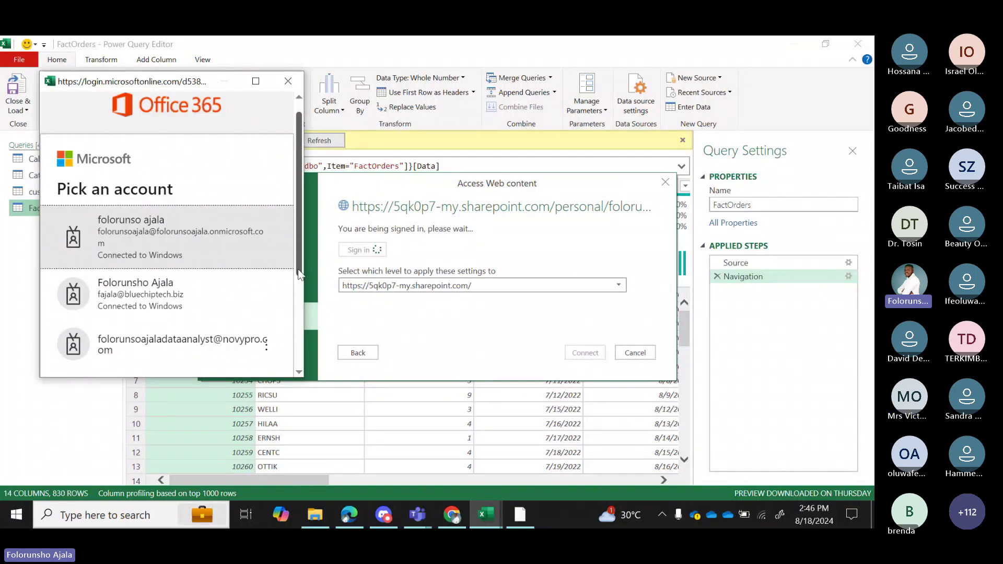
scroll(299, 274, "down", 1)
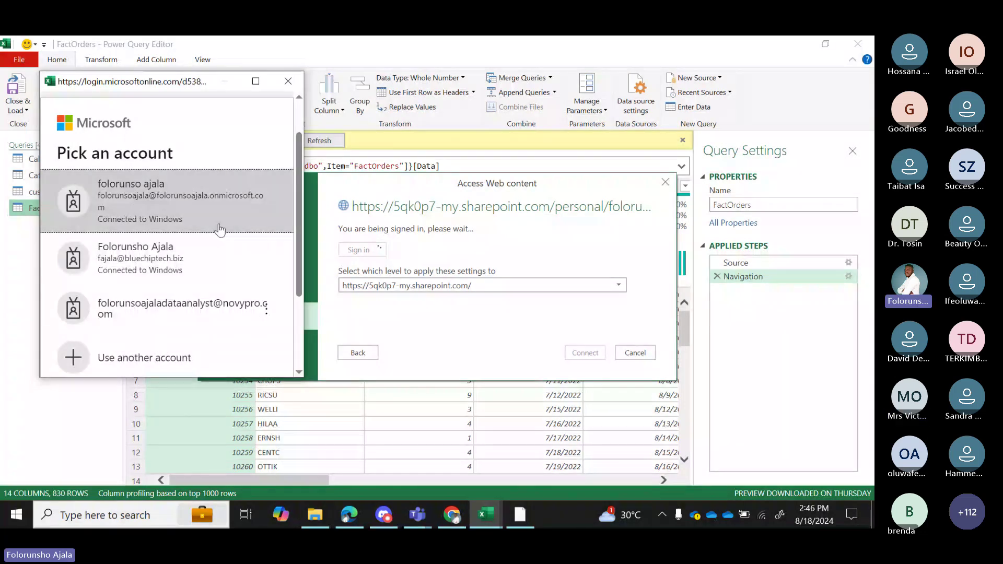
Use another account, entering the organizational e-mail address and then the account password.
left_click(166, 363)
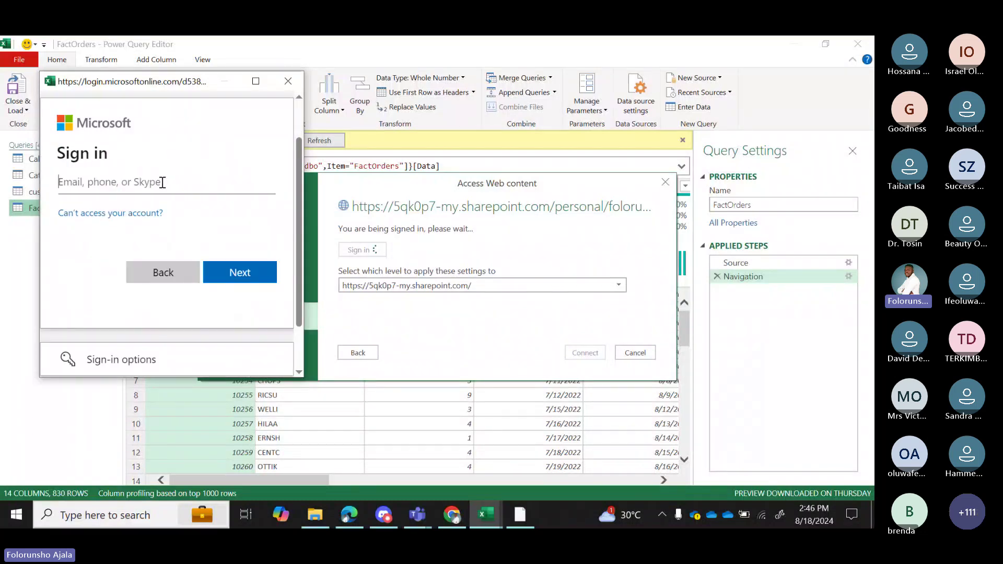
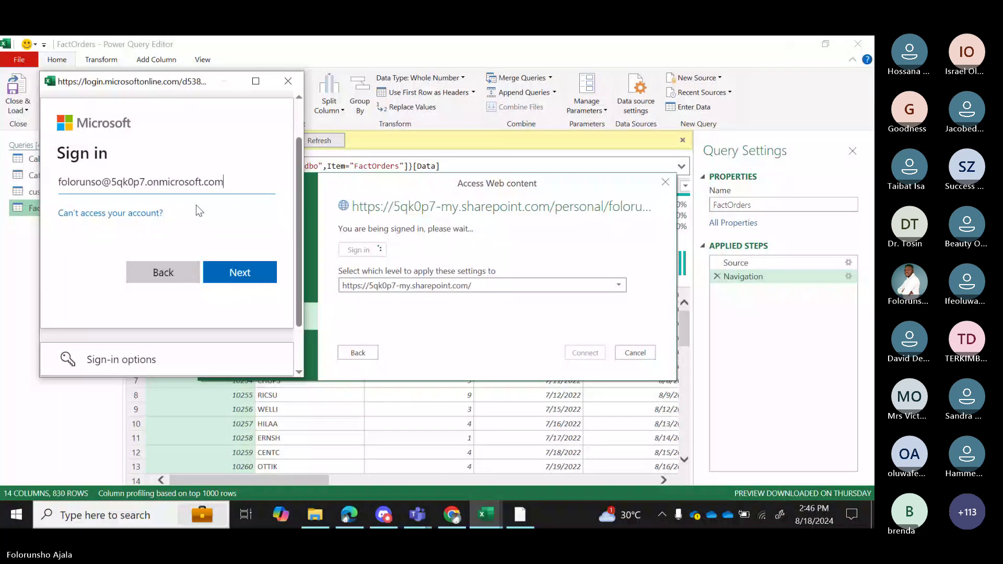
left_click(229, 269)
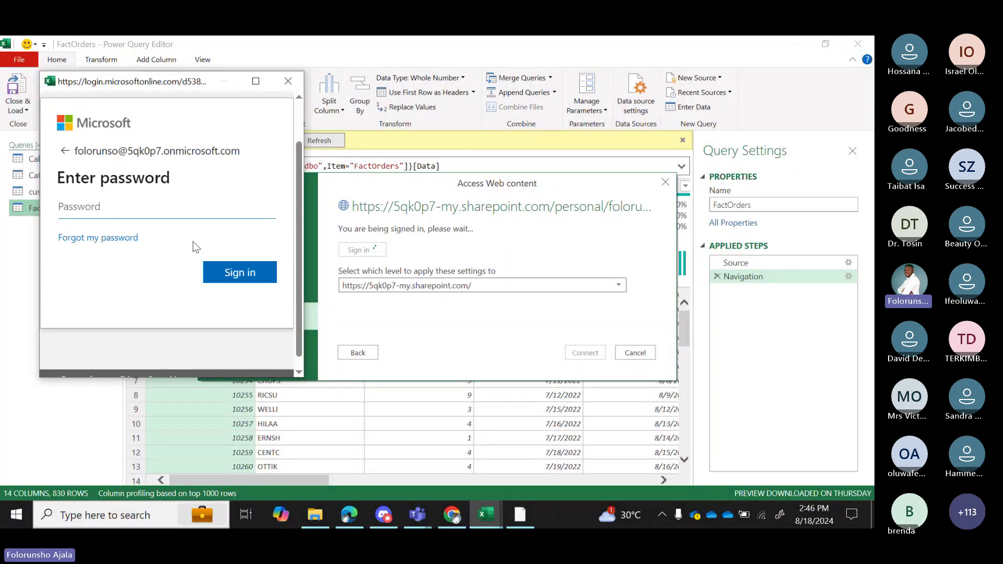
type("•••")
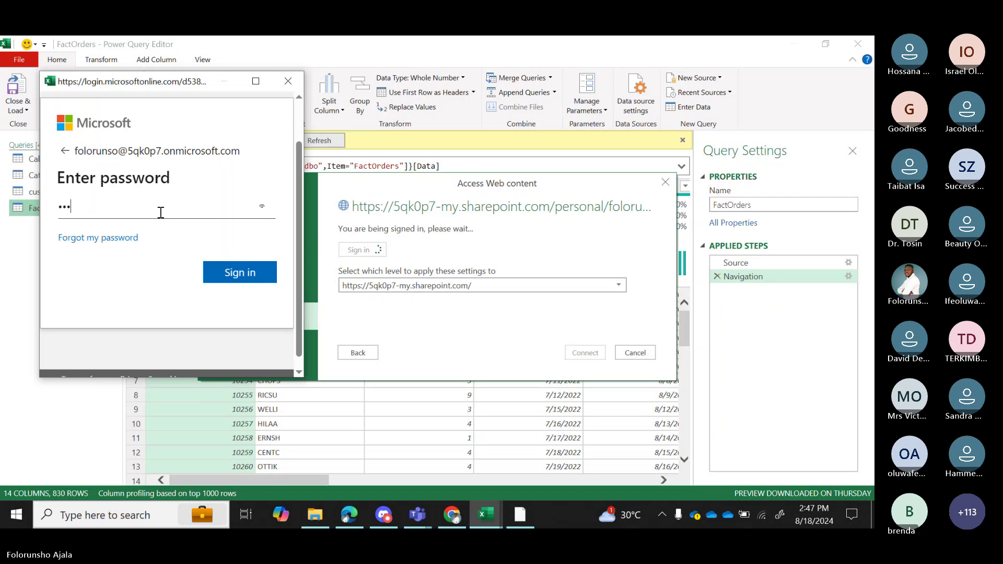
type("••••••••••")
Complete sign-in and connect to Products.xlsx, opening the Navigator with Table1 and sheet1.
left_click(234, 273)
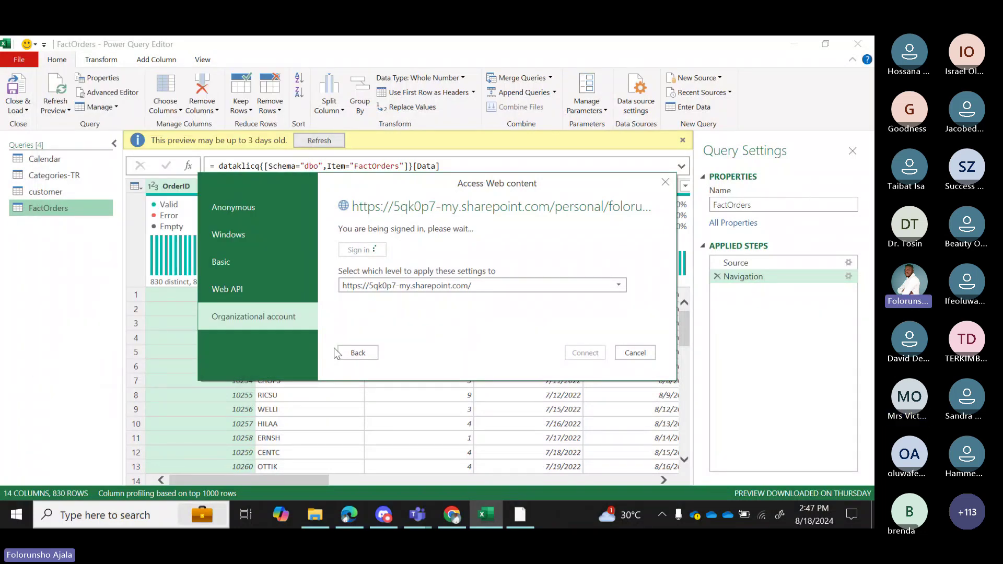
left_click(582, 352)
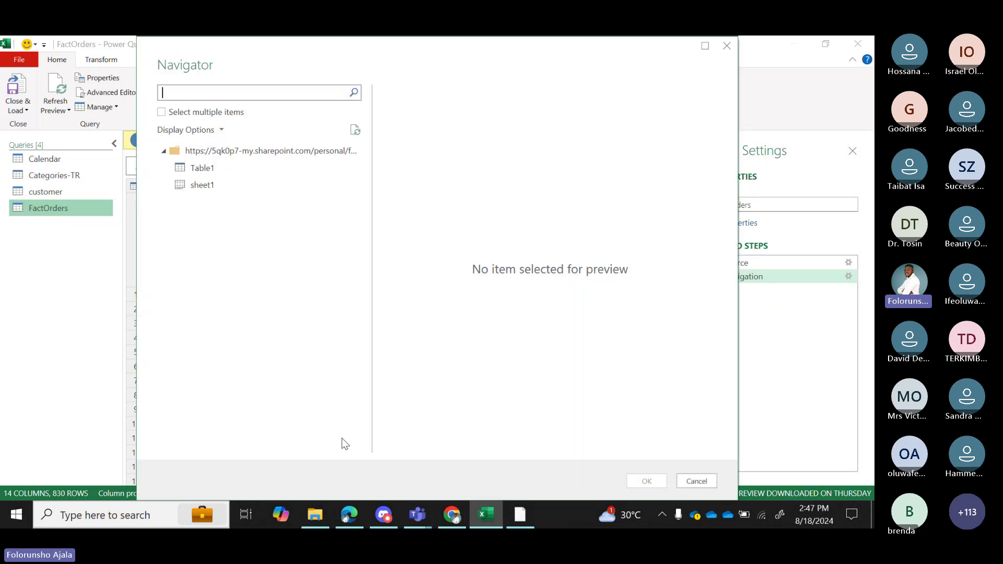
Load sheet1 (10 columns, 81 rows) as a query and rename it 'product'.
left_click(215, 182)
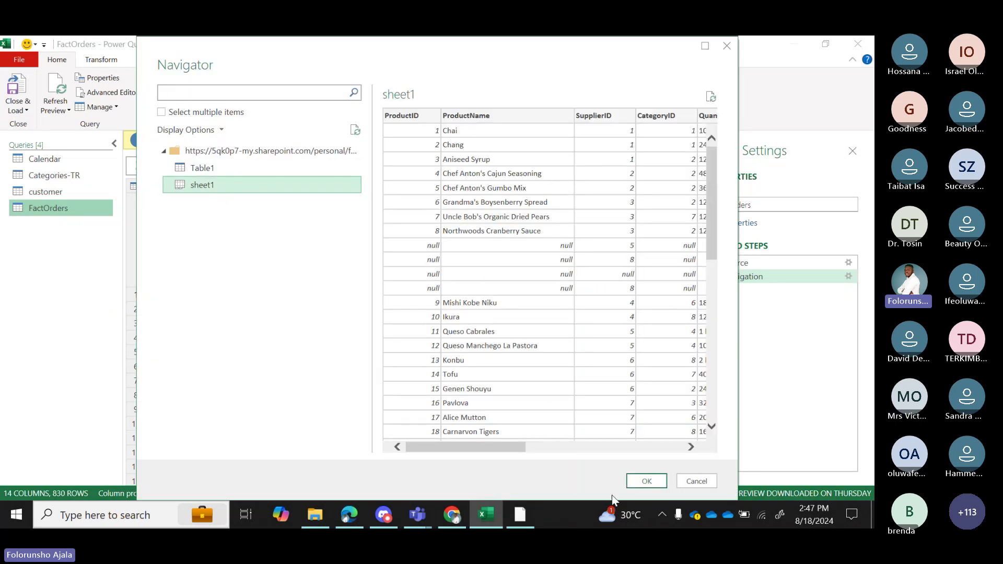
left_click(640, 483)
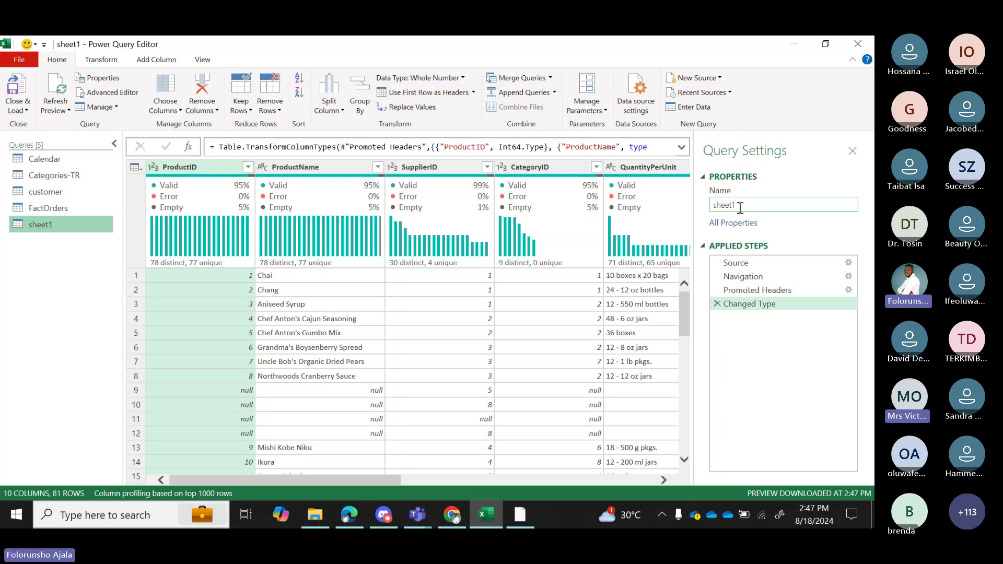
double_click(740, 206)
key("BackSpace")
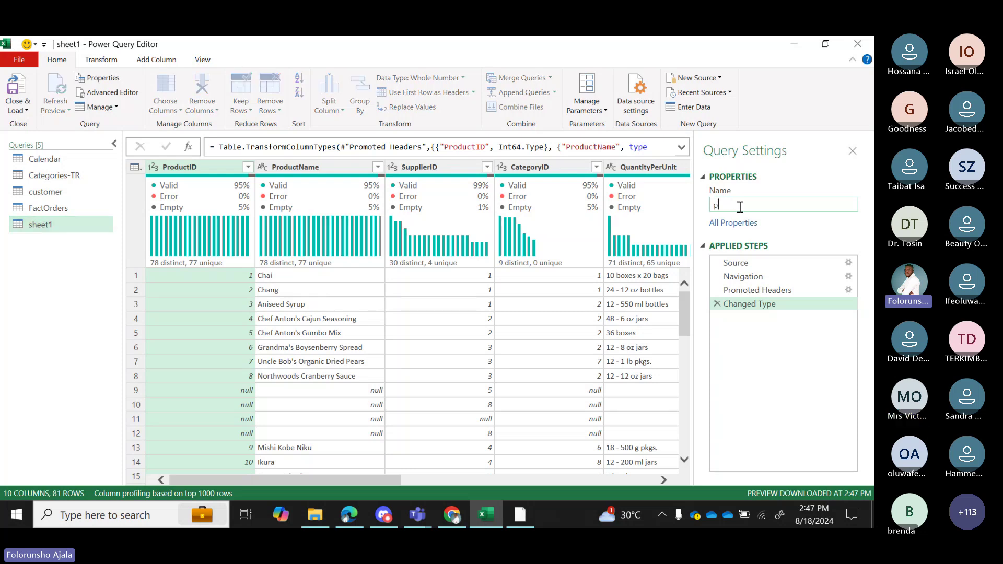
type("product")
key("Return")
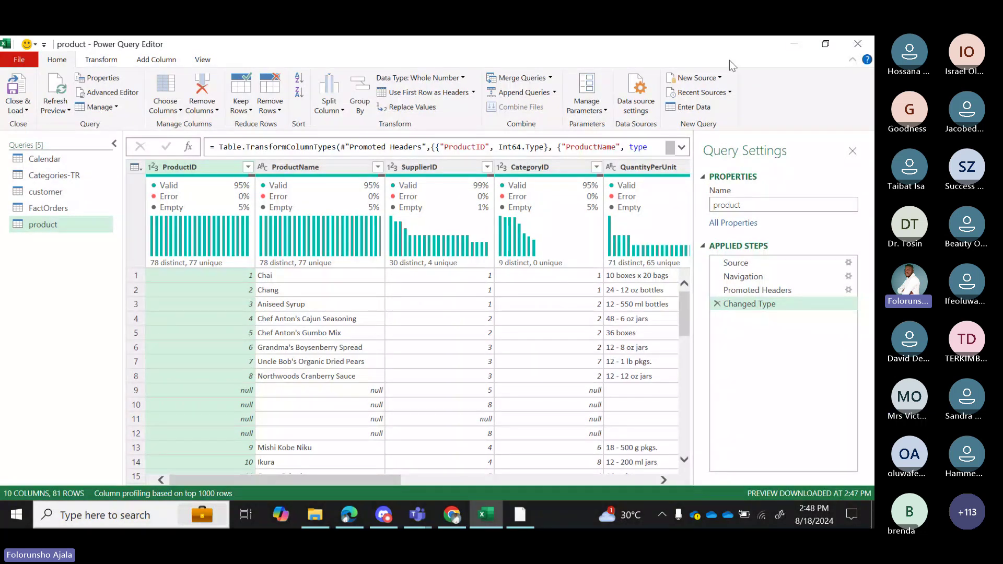
Import REGION-UNP.csv from the Global trade folder as a new Text/CSV query.
left_click(722, 77)
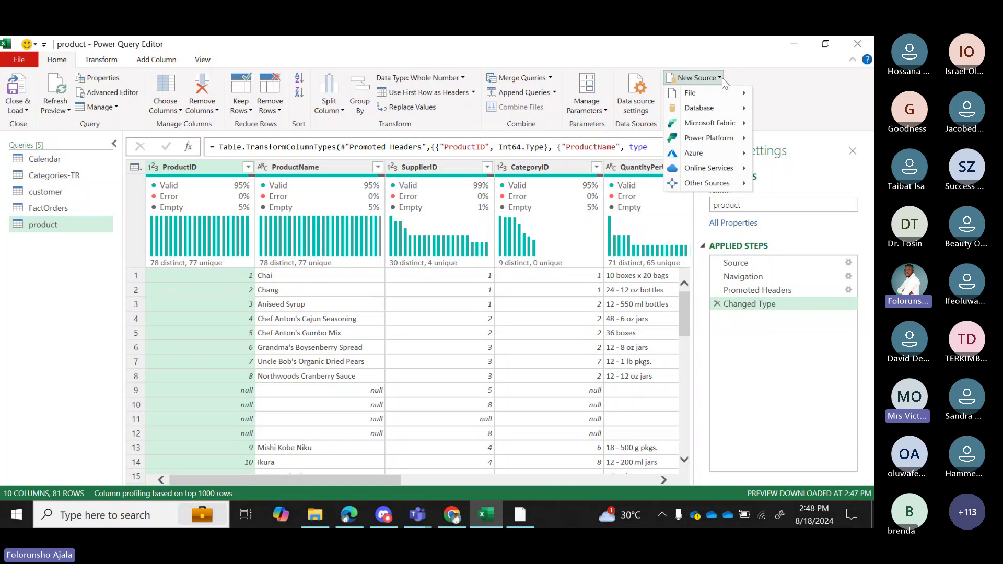
mouse_move(729, 93)
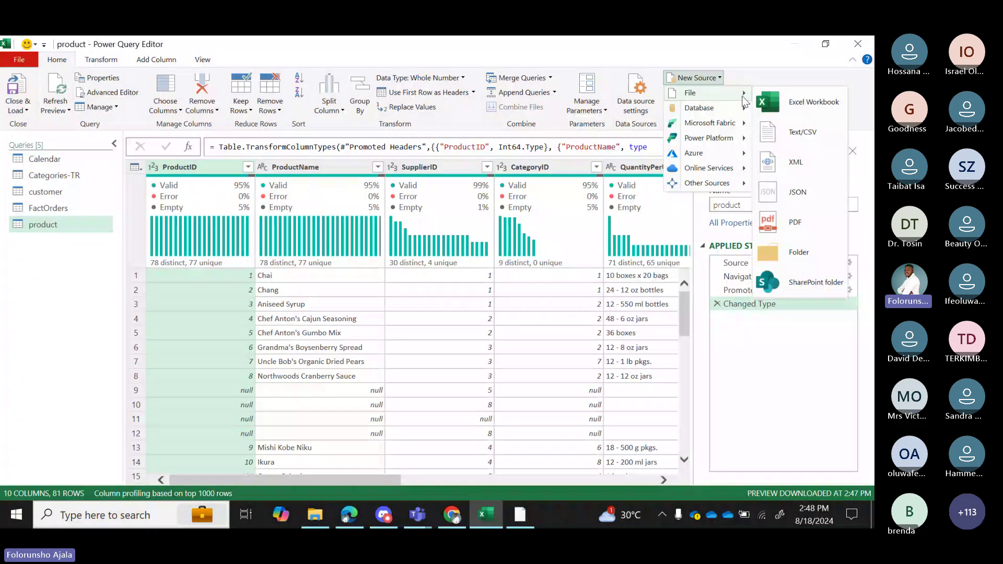
left_click(803, 134)
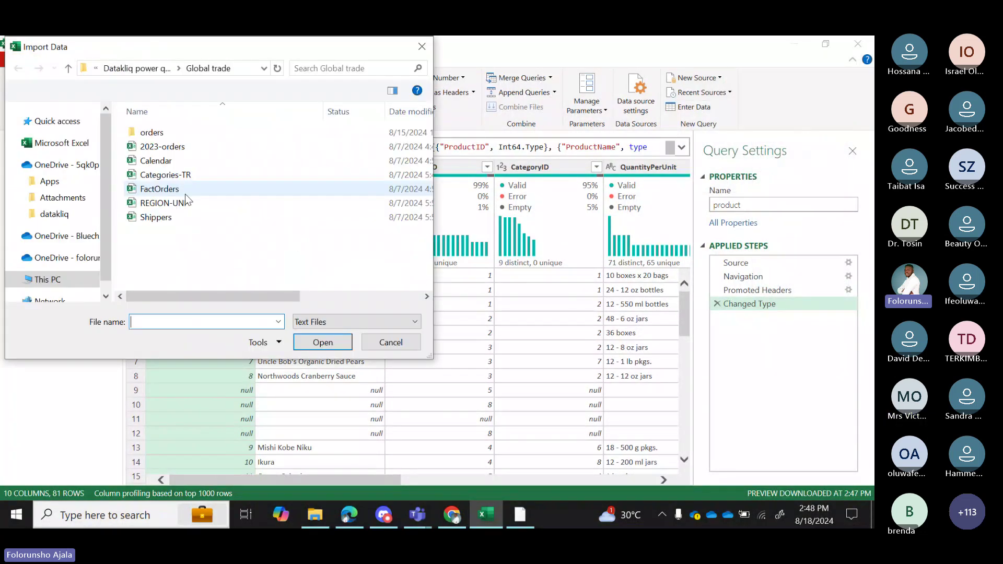
left_click(172, 203)
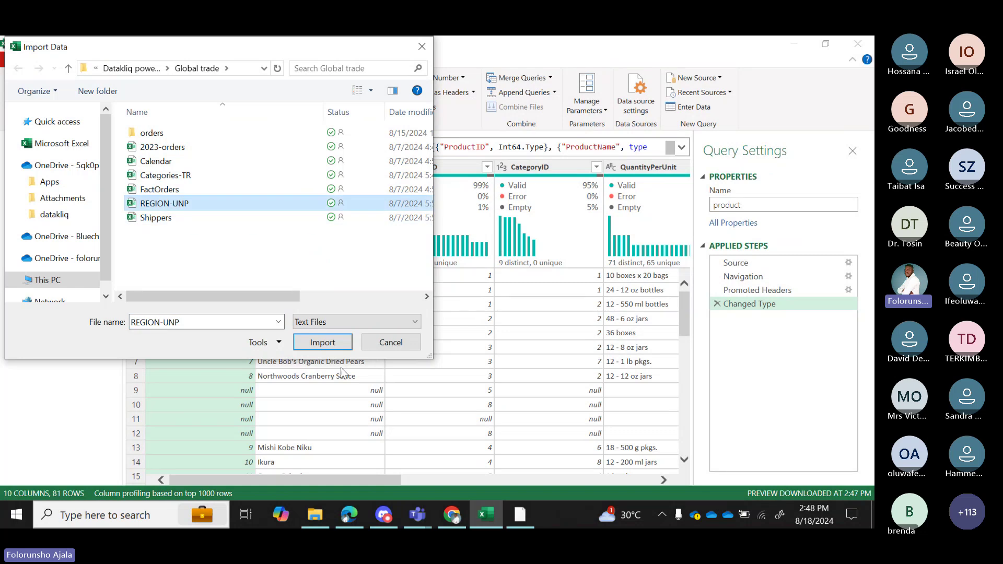
left_click(324, 343)
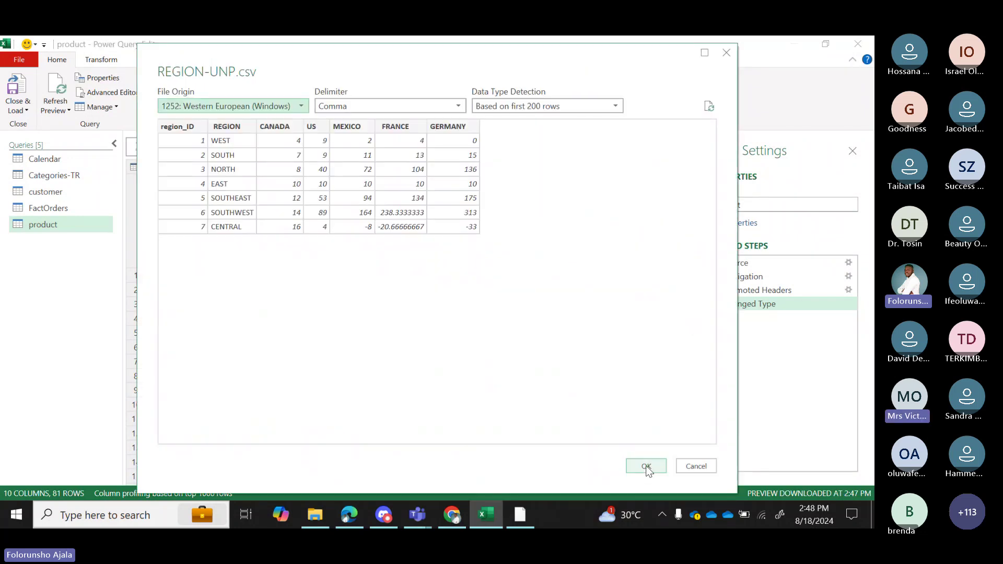
left_click(646, 465)
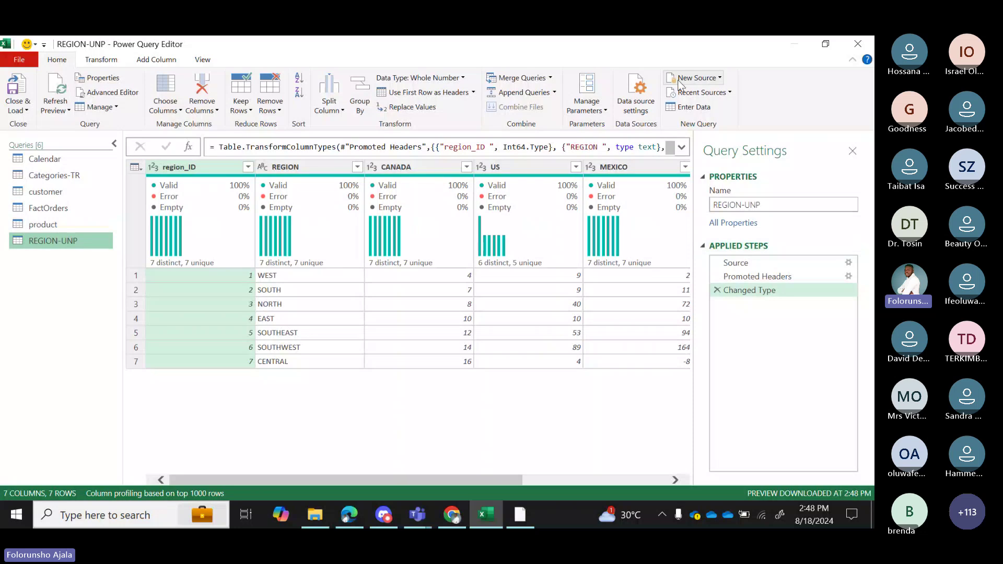
Import Shippers.csv from the same folder as another new query.
left_click(721, 79)
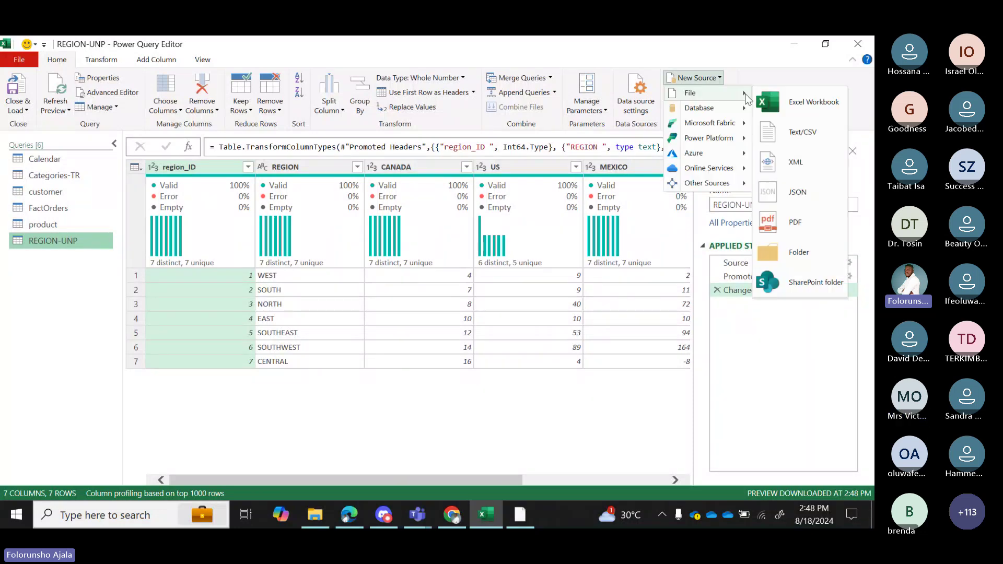
left_click(802, 135)
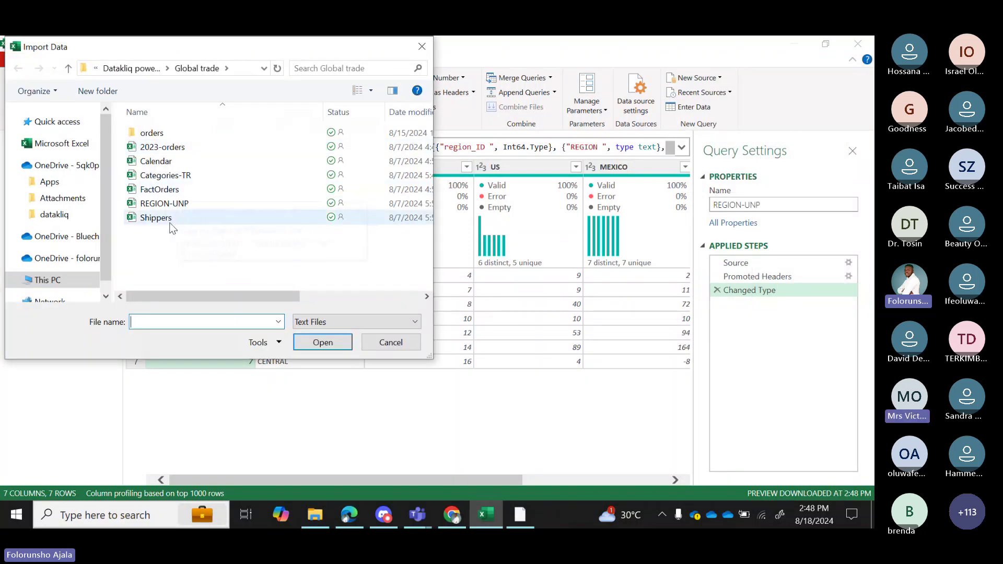
left_click(167, 219)
left_click(330, 347)
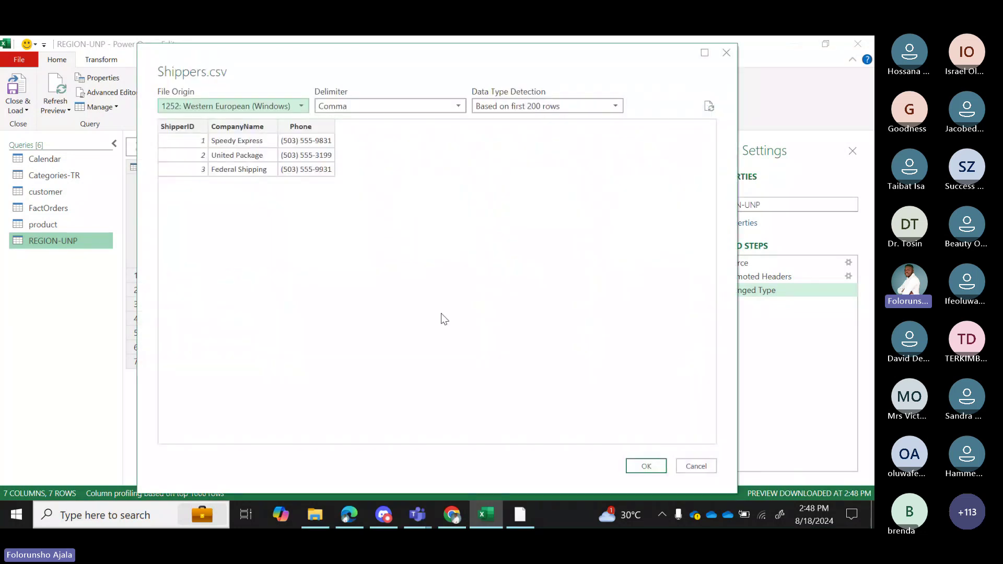
left_click(644, 471)
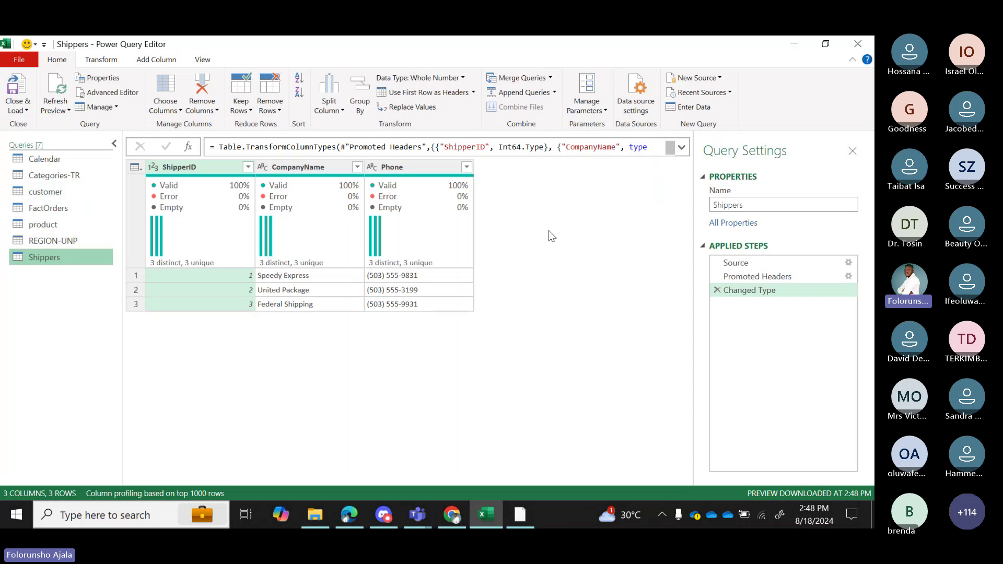
Bring up the New Source list of data source types.
left_click(719, 78)
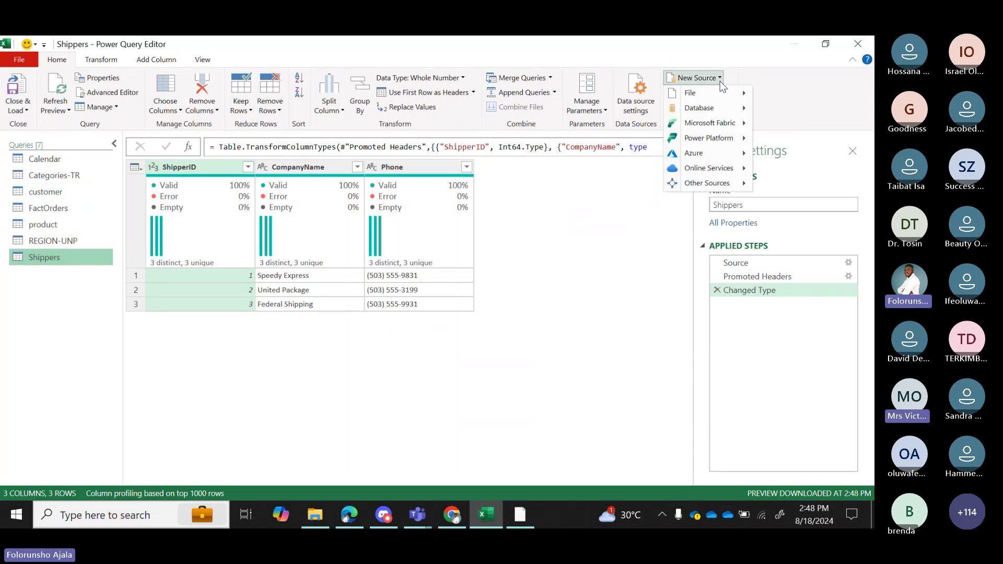
mouse_move(732, 98)
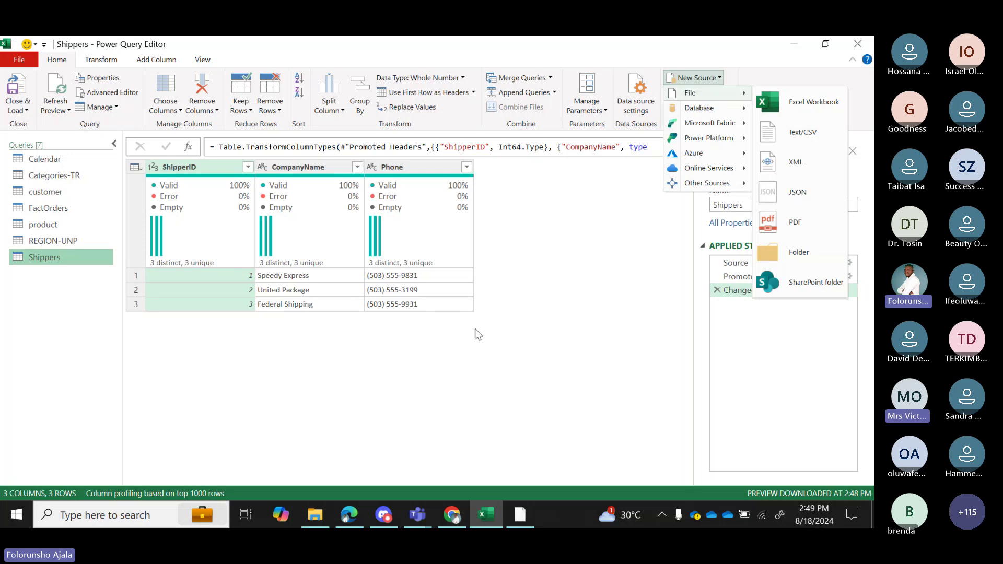
Switch to the Global trade file list in OneDrive.
left_click(340, 509)
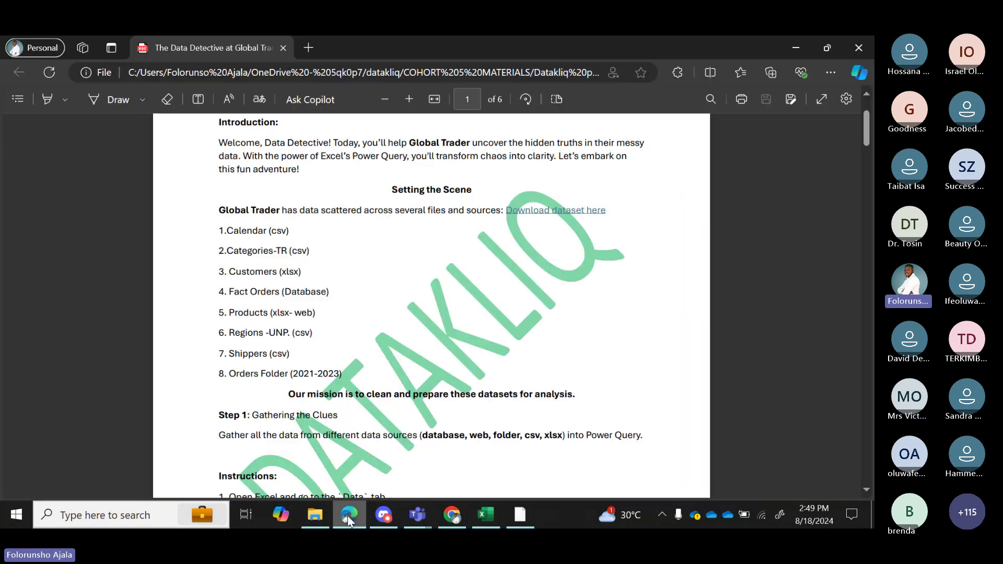
mouse_move(483, 516)
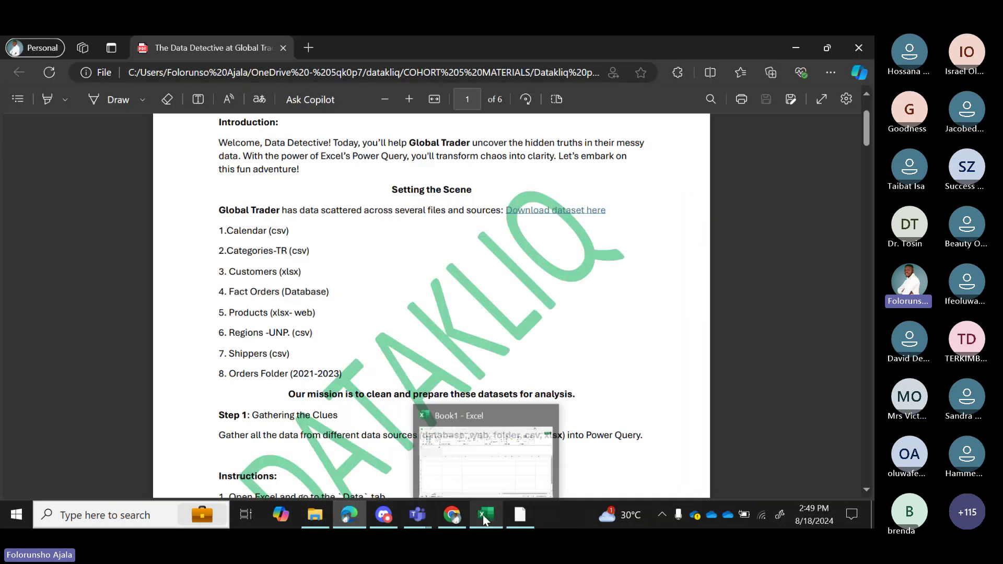
left_click(453, 516)
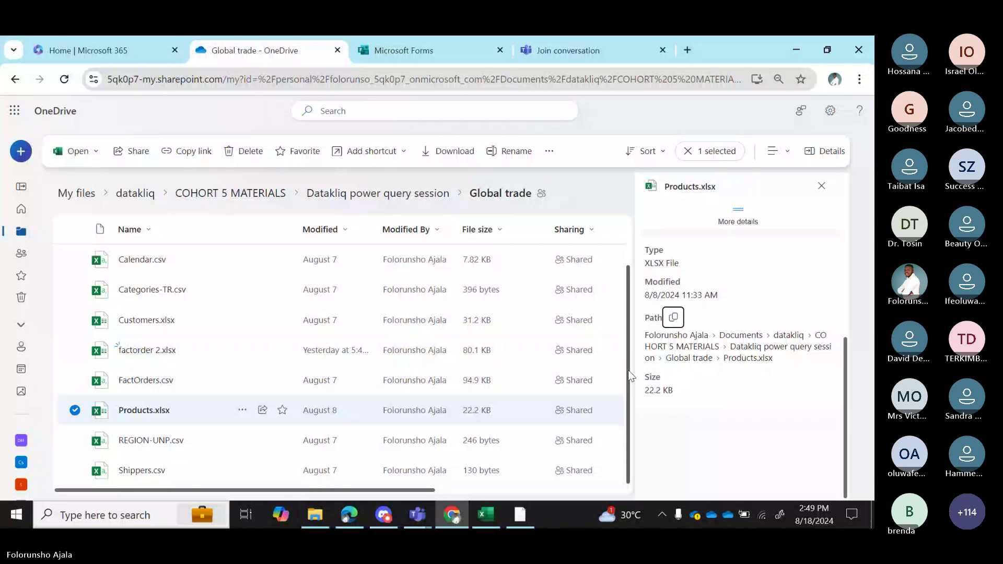
scroll(628, 370, "up", 2)
scroll(257, 320, "down", 2)
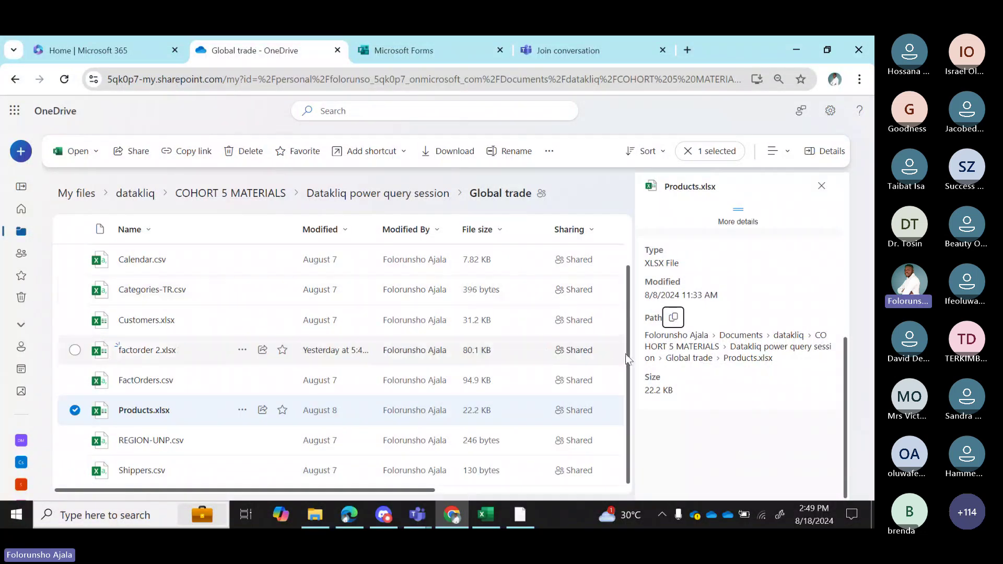
scroll(627, 324, "up", 2)
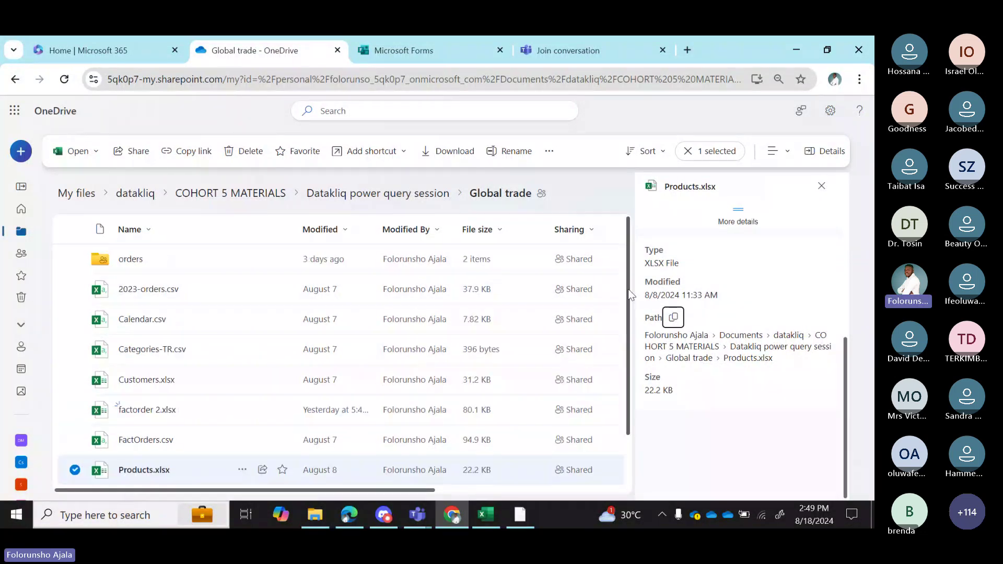
Open the orders folder and open 2021-orders.csv in a new tab.
left_click(128, 267)
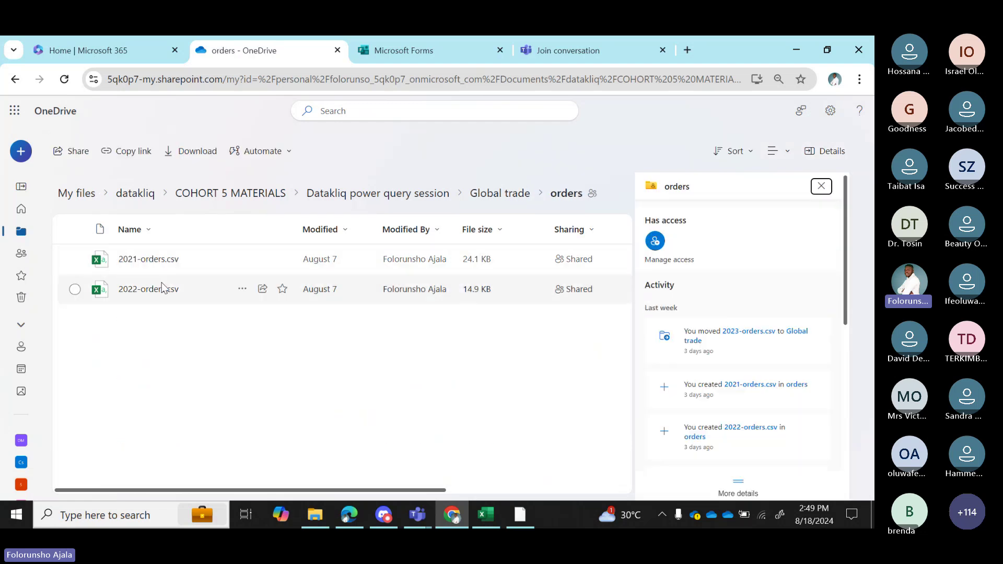
left_click(132, 261)
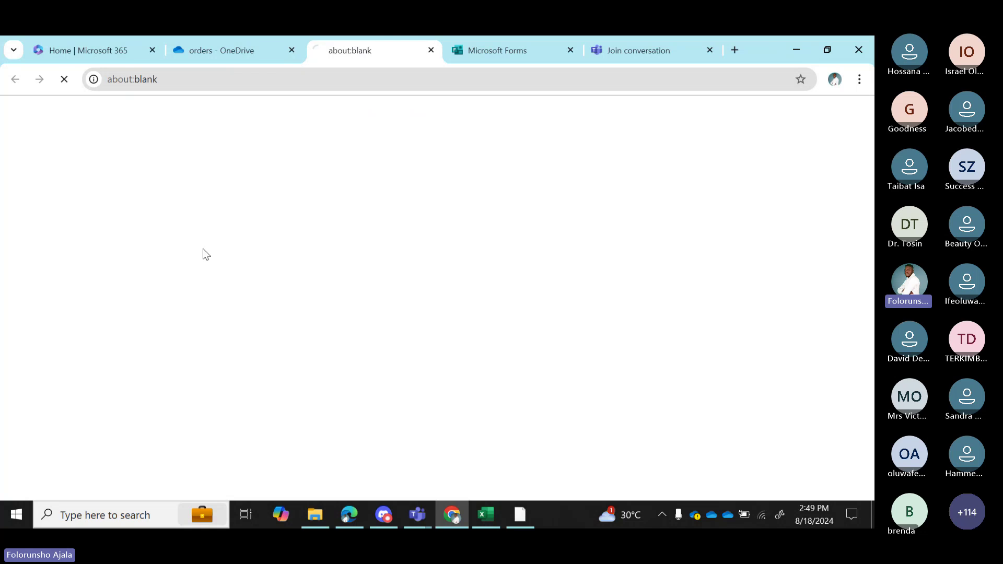
left_click(221, 48)
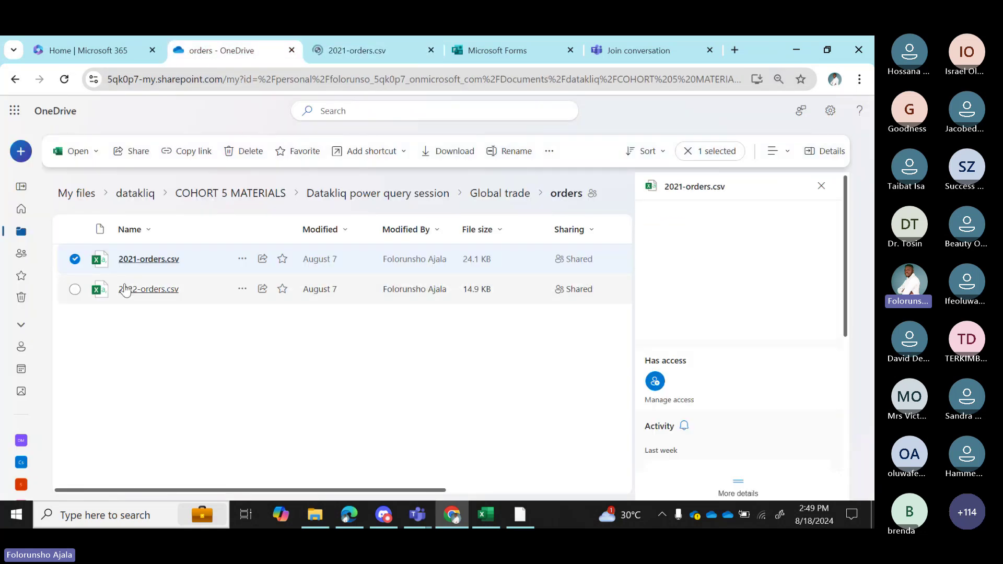
Open 2022-orders.csv and flip between the 2021 and 2022 order workbooks to compare columns.
left_click(127, 287)
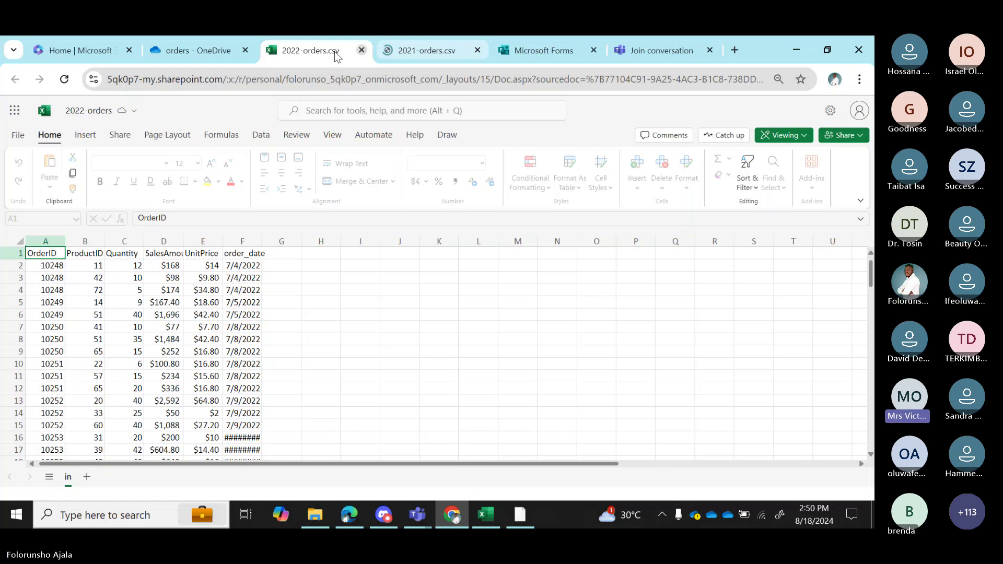
left_click(421, 54)
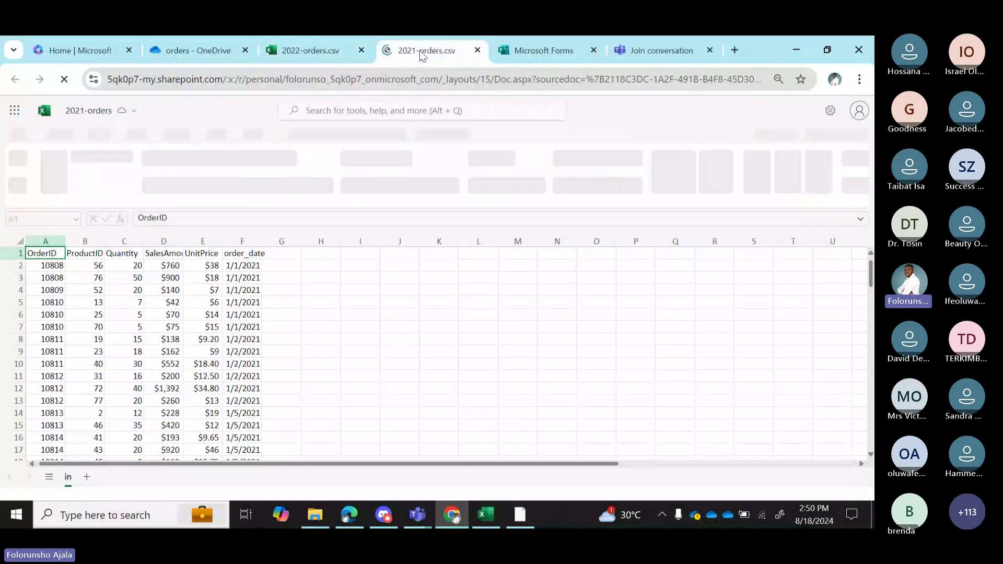
left_click(326, 47)
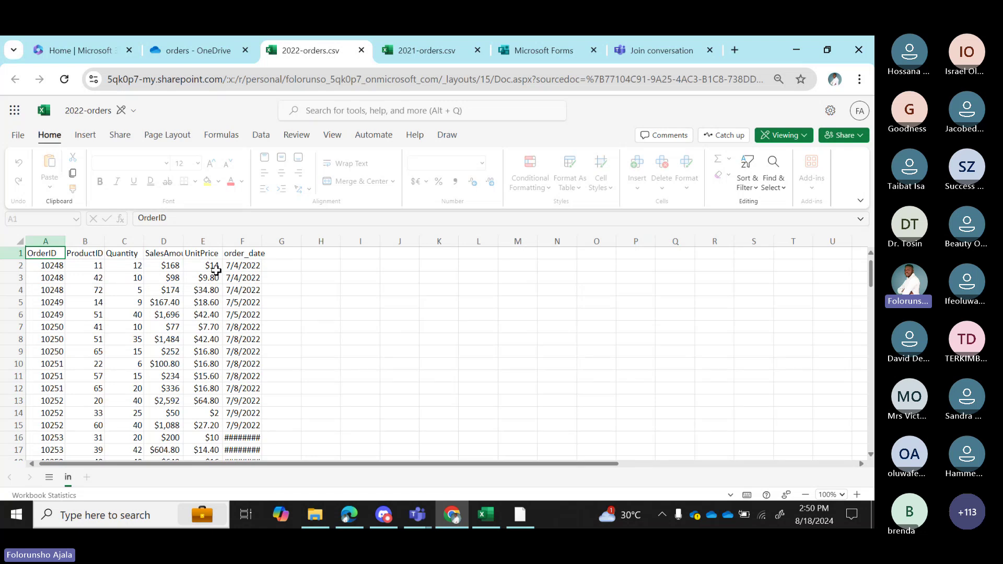
left_click(428, 50)
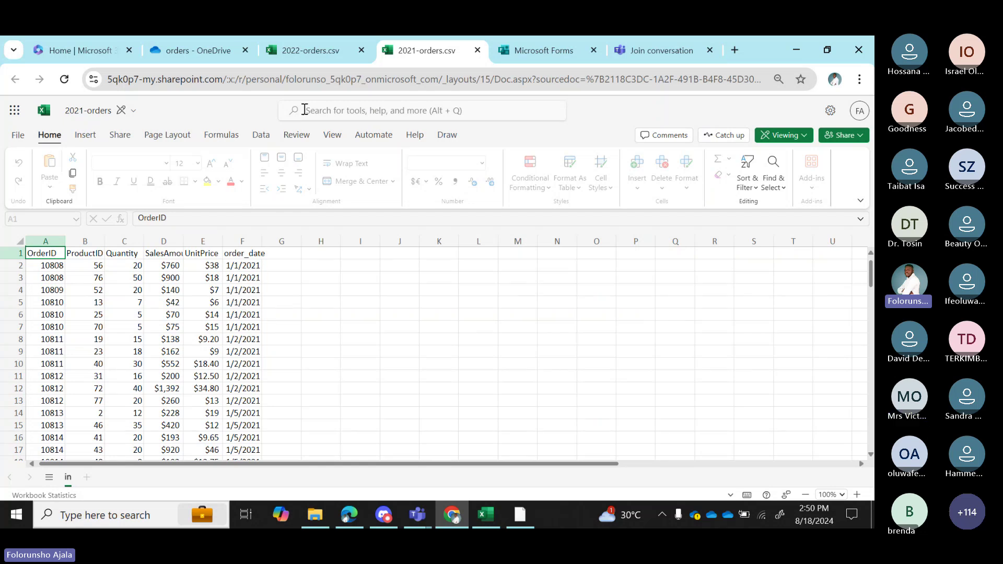
left_click(312, 48)
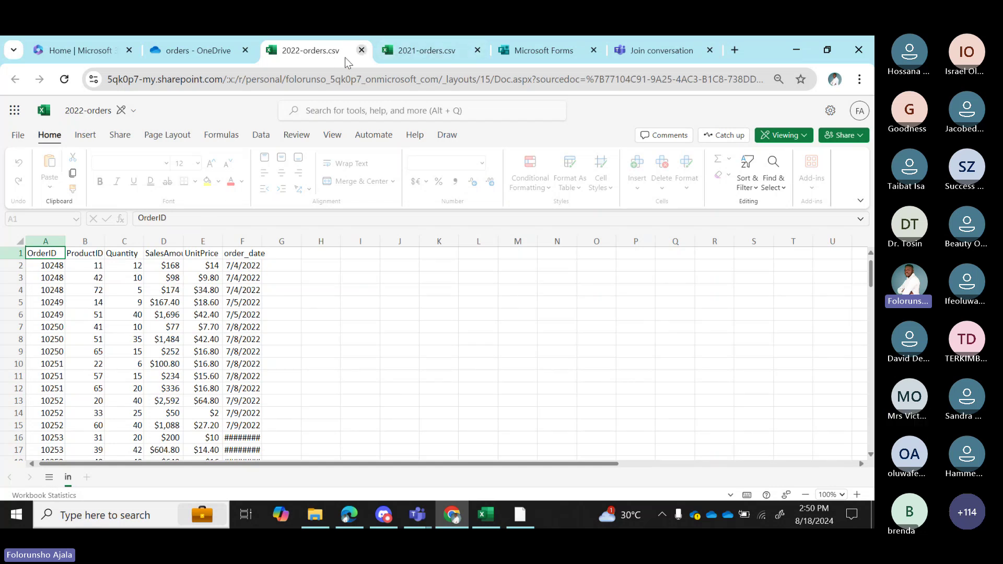
Add a Folder source at datakliq > COHORT 5 MATERIALS > Datakliq power query session > Global trade > orders.
left_click(487, 522)
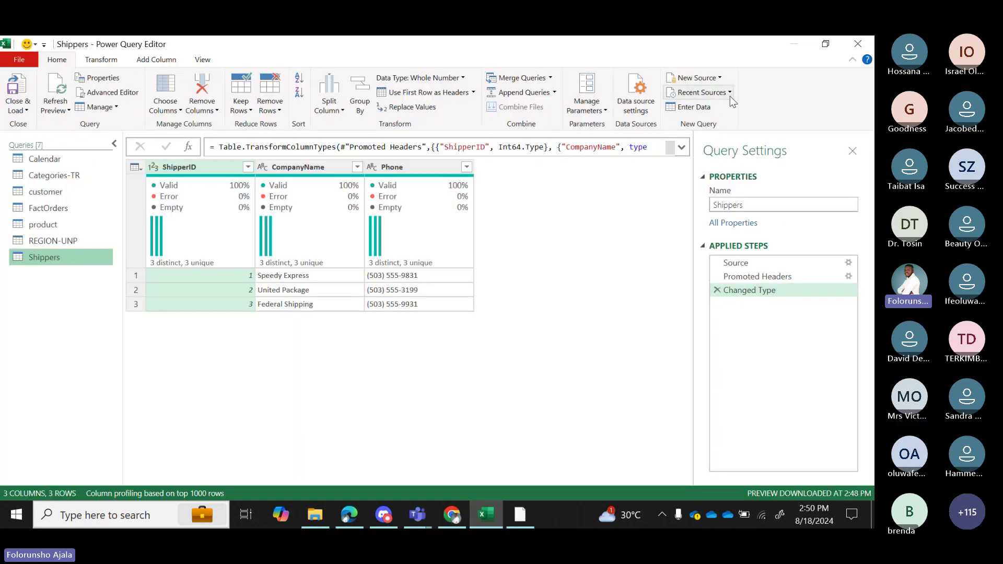
left_click(720, 78)
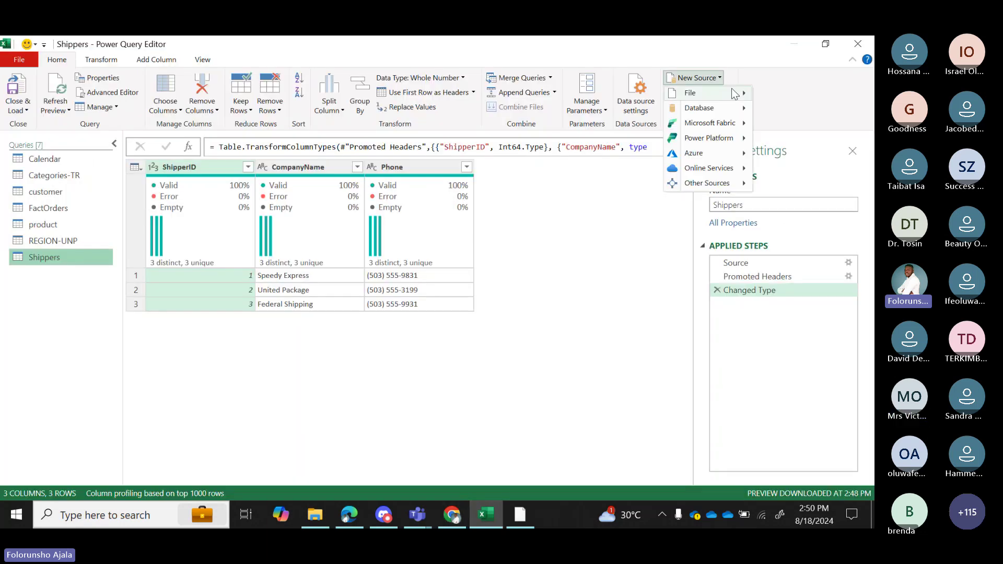
mouse_move(735, 94)
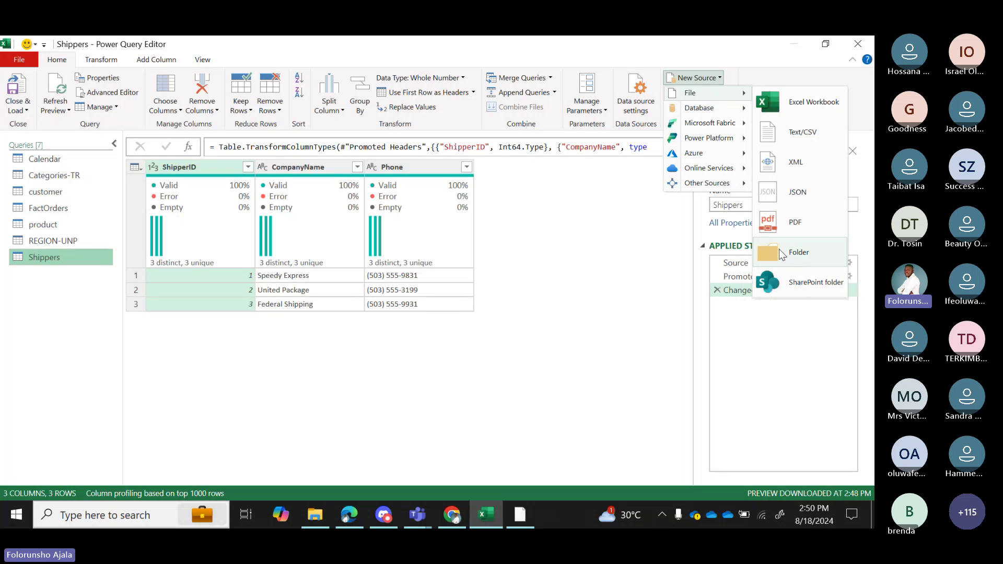
left_click(779, 249)
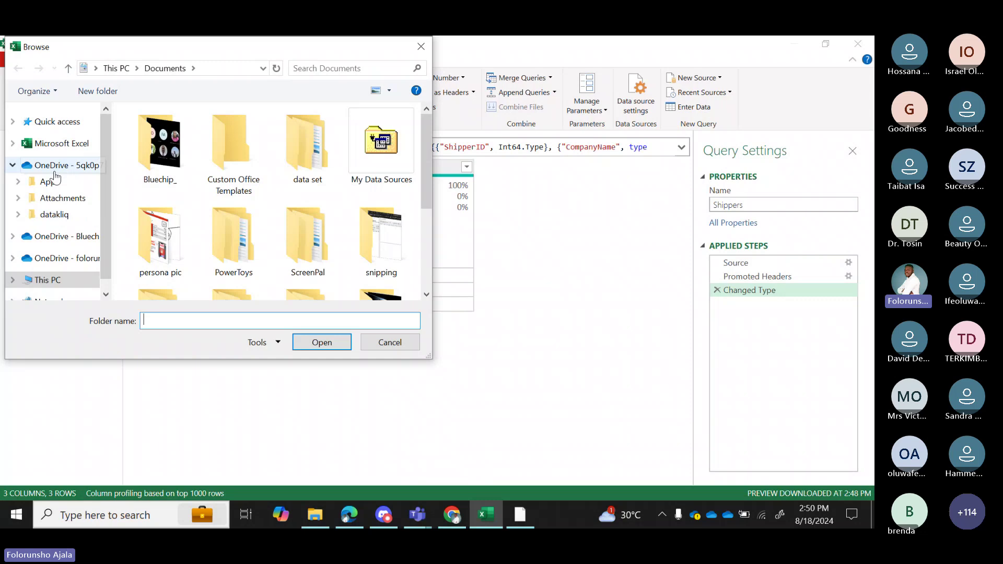
left_click(68, 214)
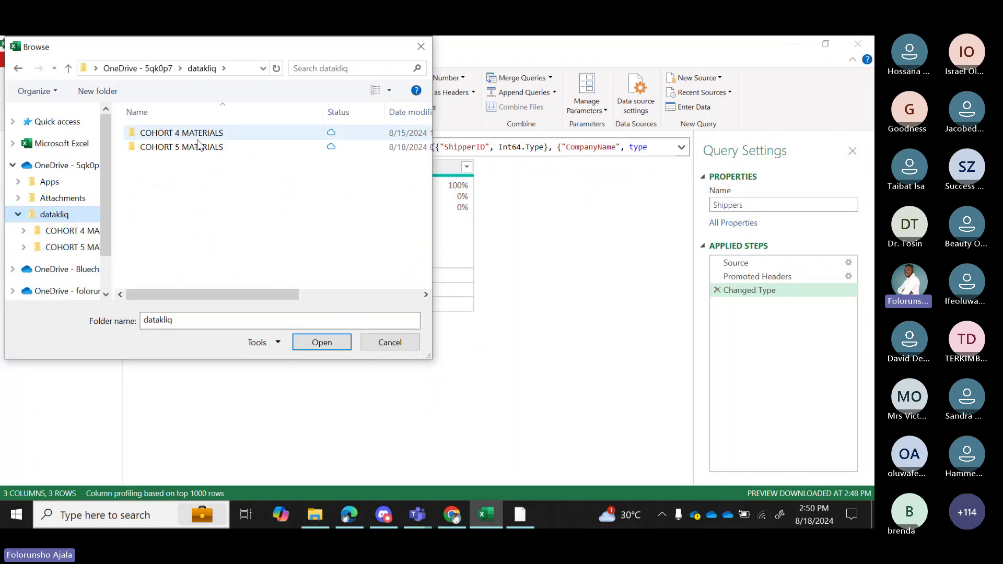
double_click(198, 147)
left_click(158, 134)
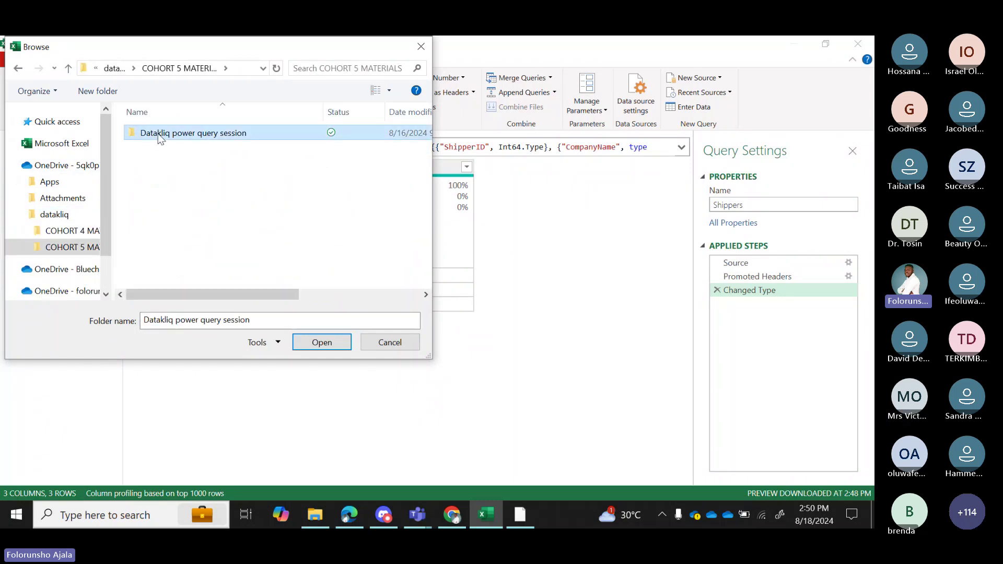
double_click(158, 133)
double_click(162, 134)
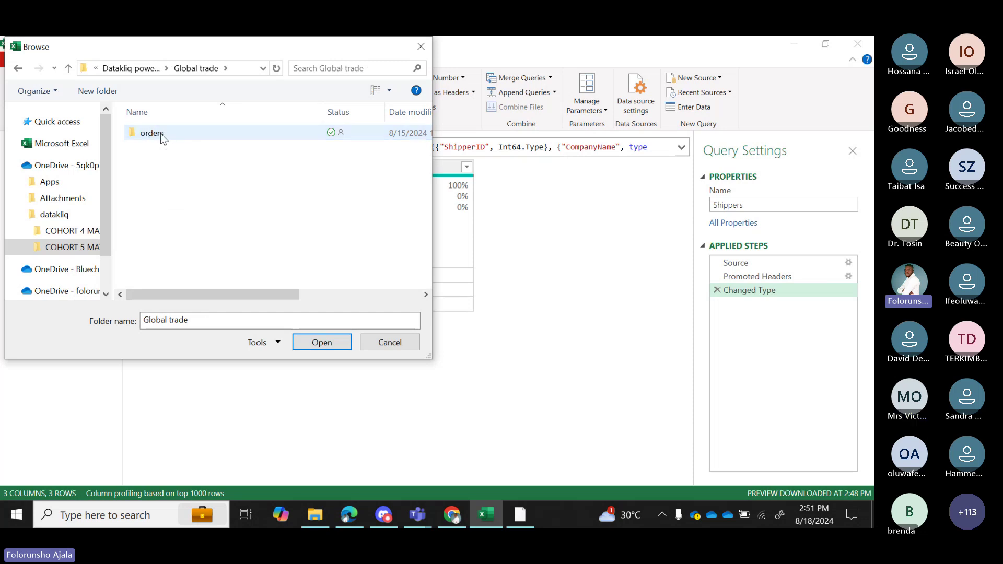
left_click(160, 133)
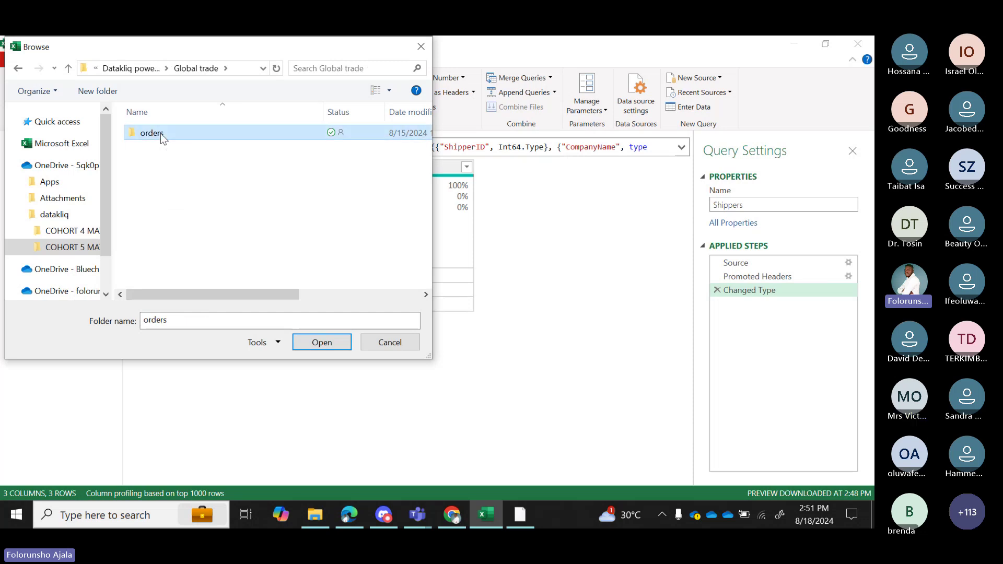
left_click(324, 342)
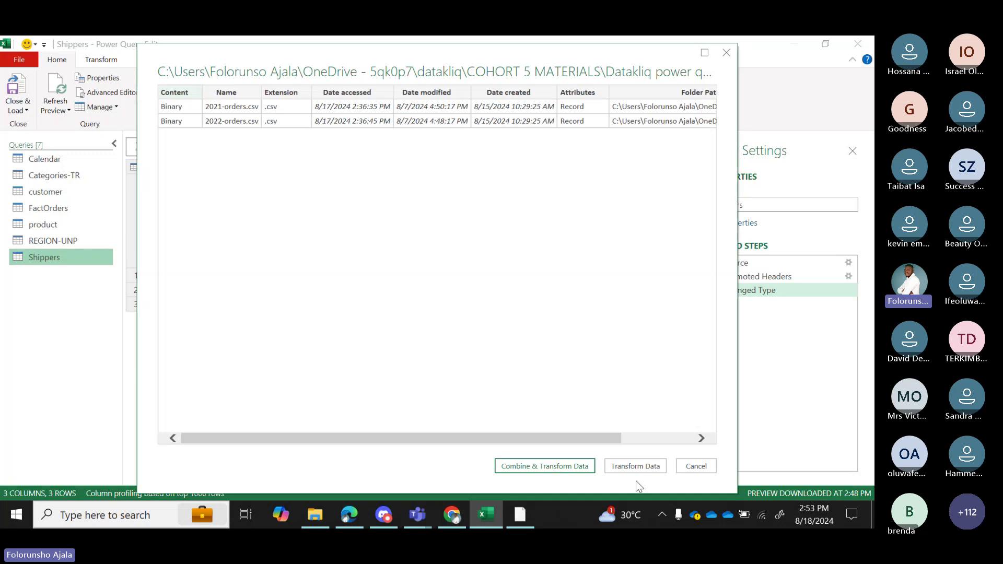
Choose Transform Data to load the folder's 2021 and 2022 order files as an orders query.
left_click(635, 466)
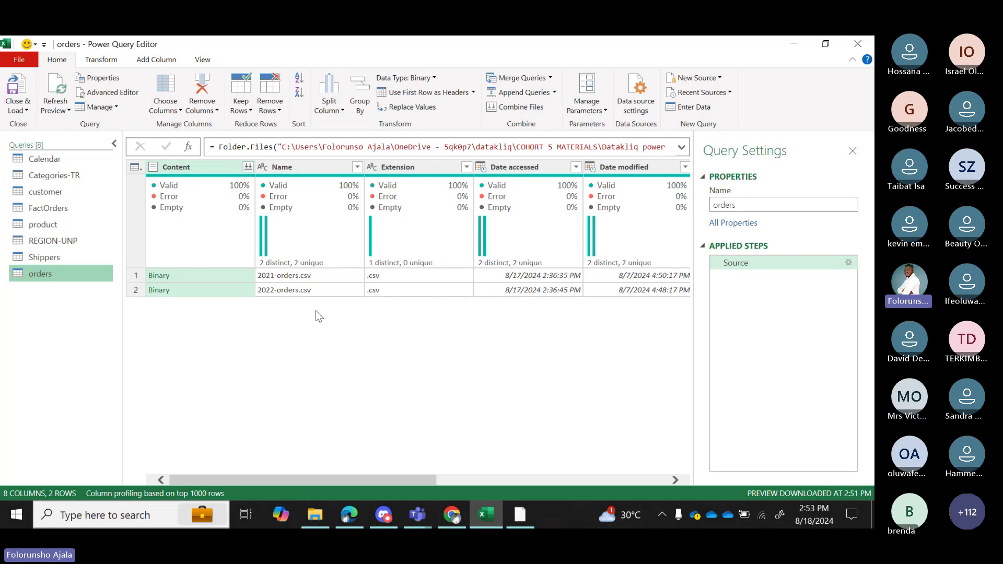
left_click(77, 258)
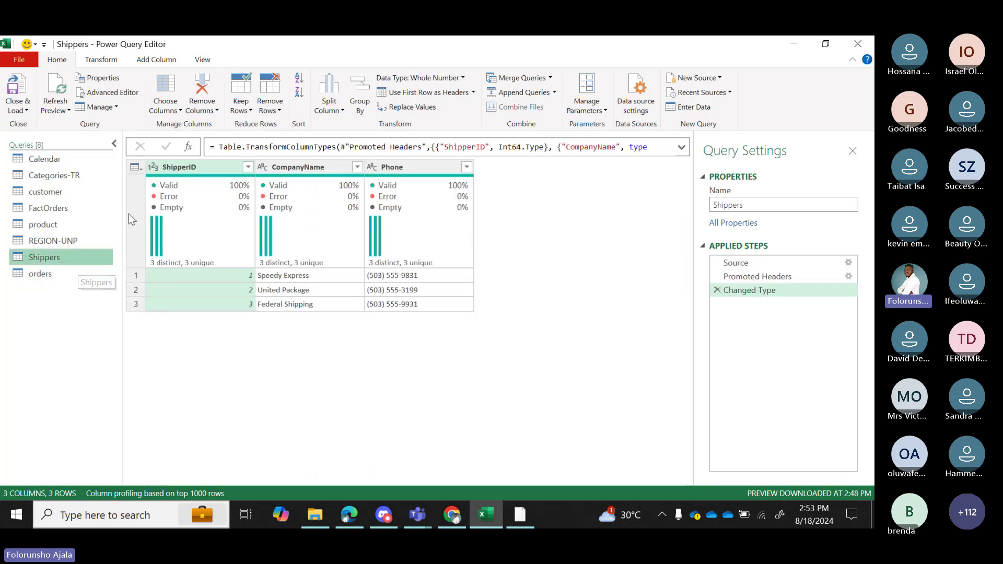
left_click(65, 222)
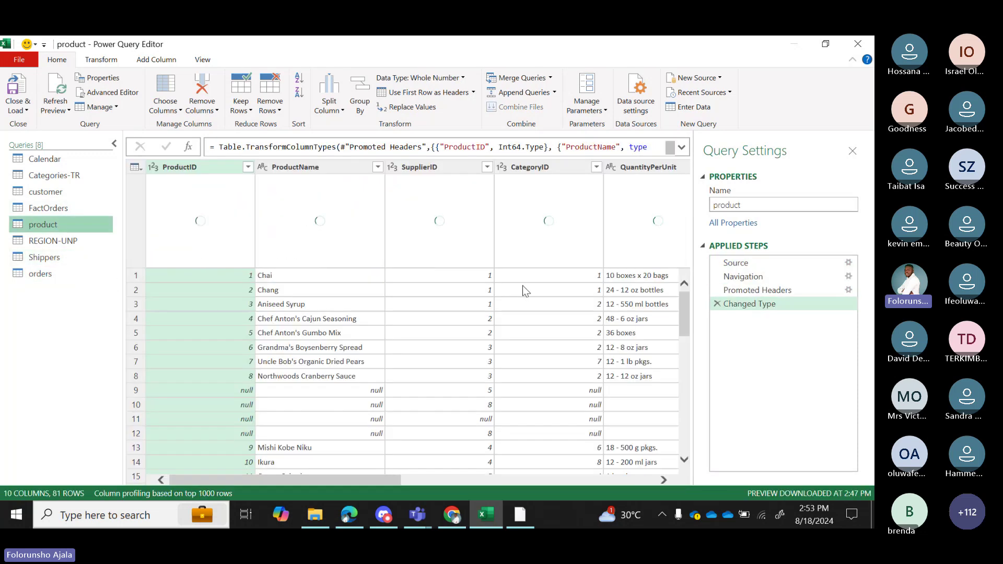
left_click(72, 279)
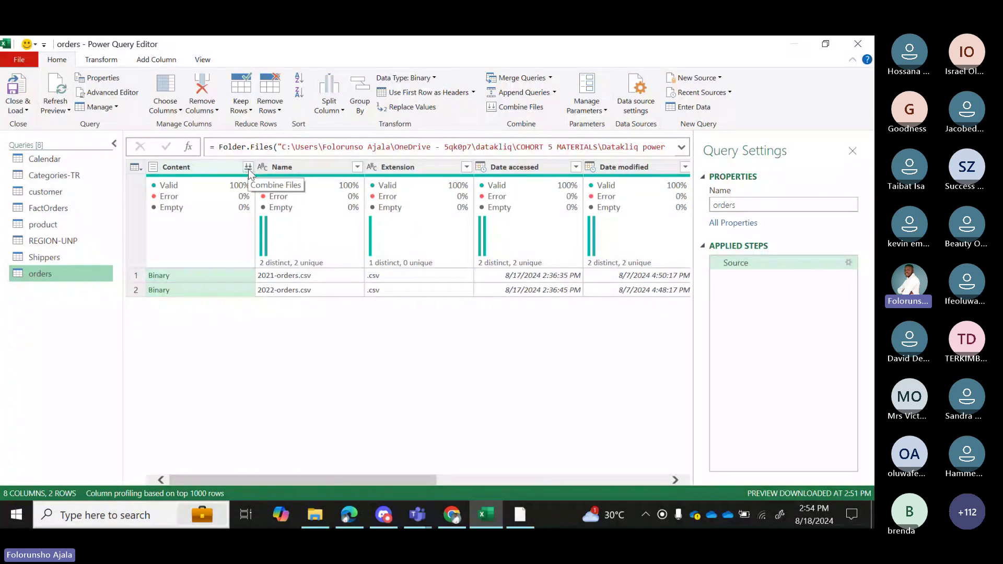
Combine the two yearly order CSVs using the first file's settings.
left_click(249, 168)
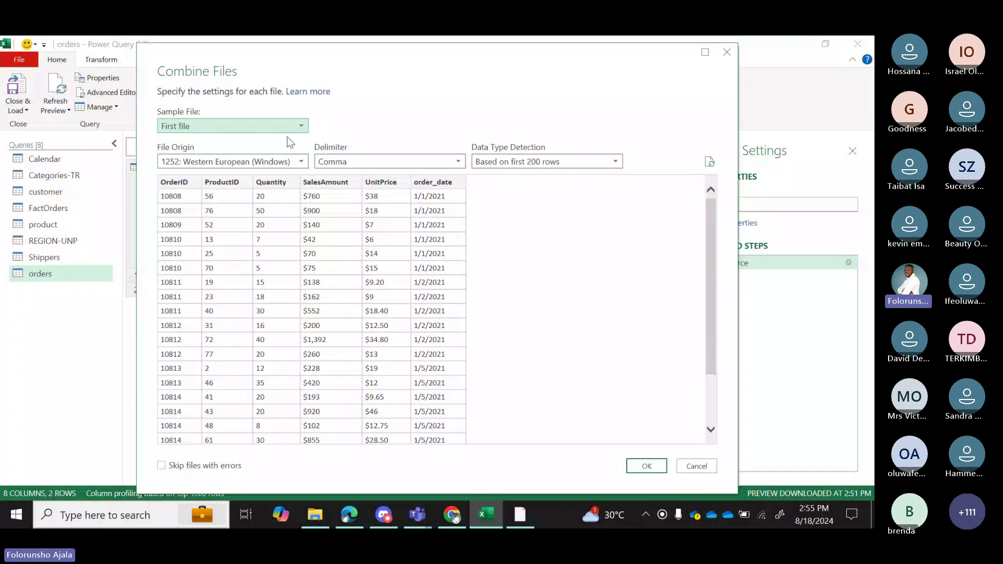
left_click(647, 466)
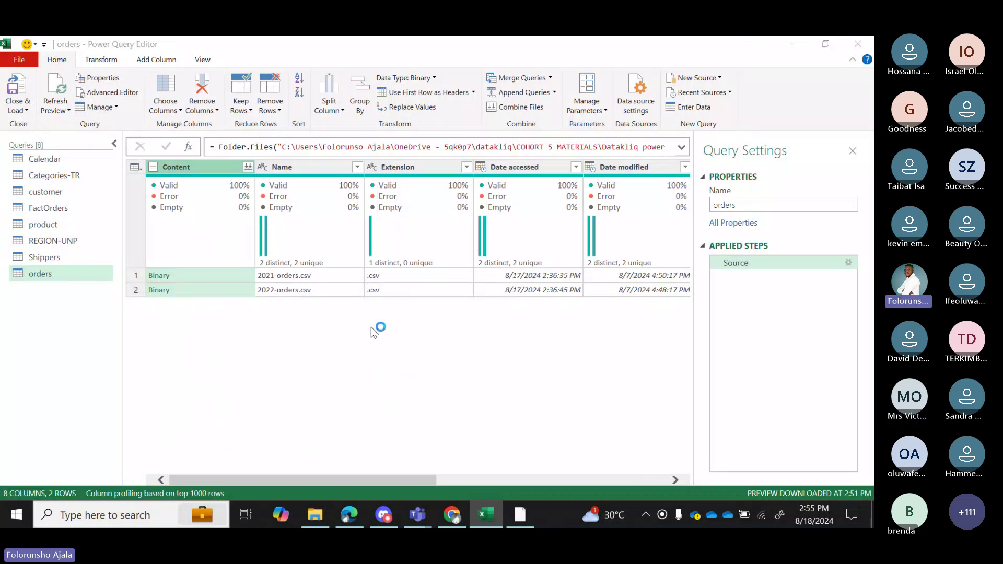
left_click(248, 167)
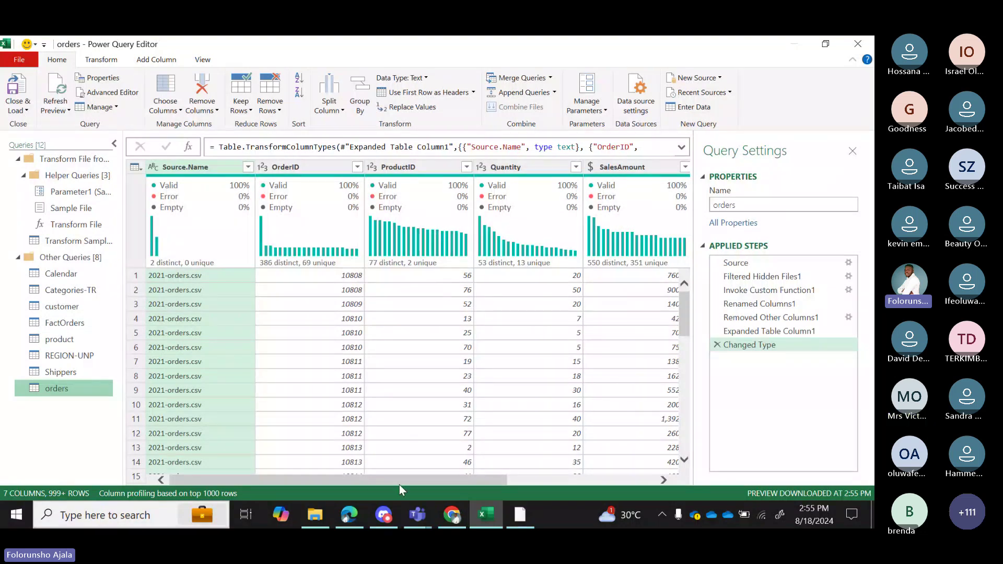
Open the order_date filter list and scroll through its dates.
left_click_drag(399, 482, 618, 490)
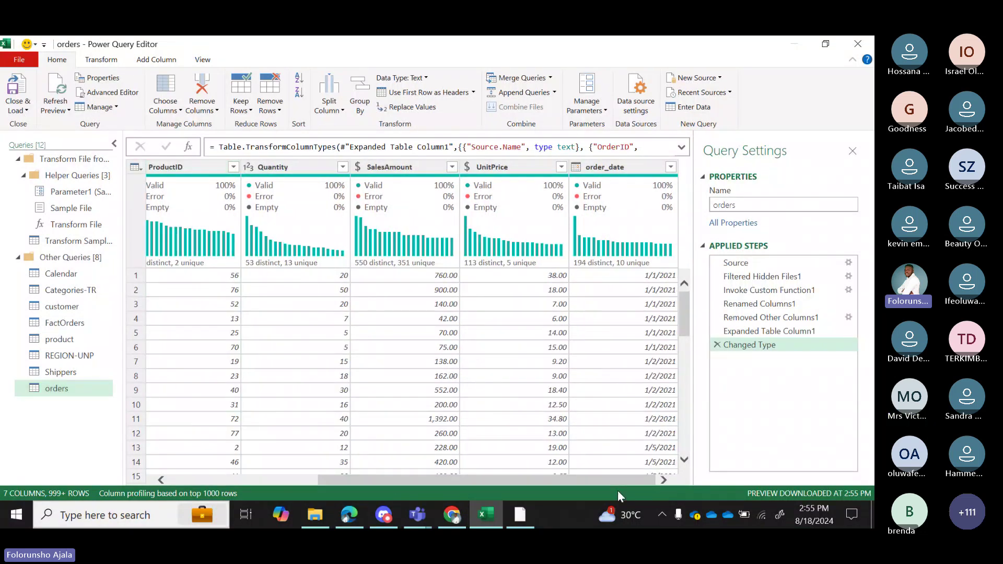
left_click(671, 167)
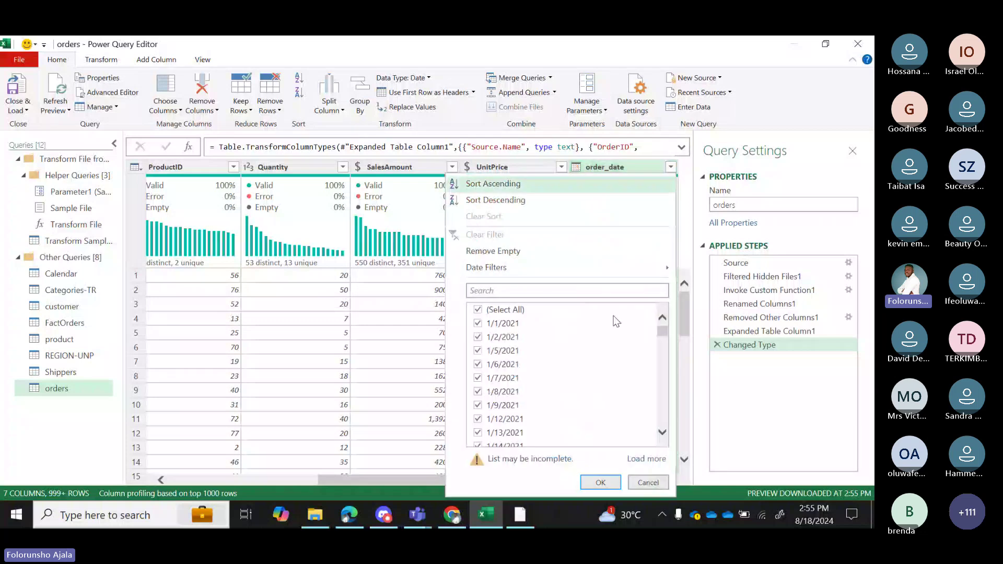
left_click_drag(662, 334, 622, 469)
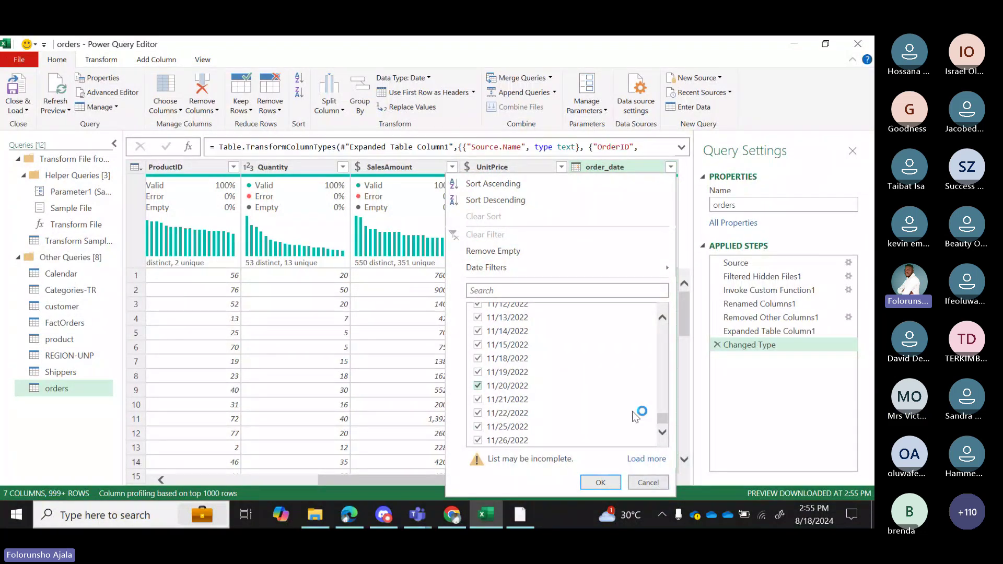
left_click_drag(663, 418, 664, 271)
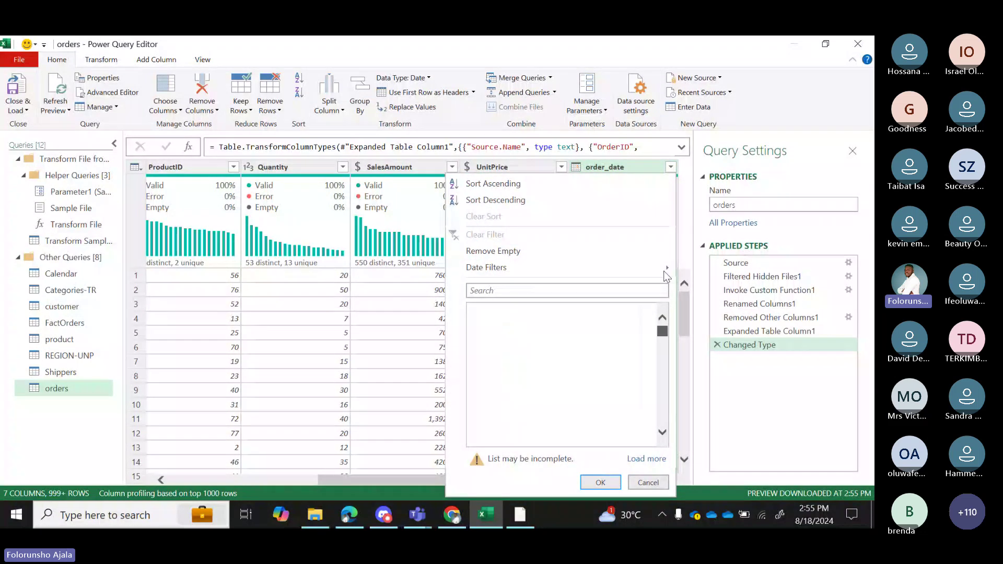
Cancel the date filter and remove the Source.Name column, leaving six columns from OrderID.
left_click(648, 482)
left_click_drag(402, 474, 178, 473)
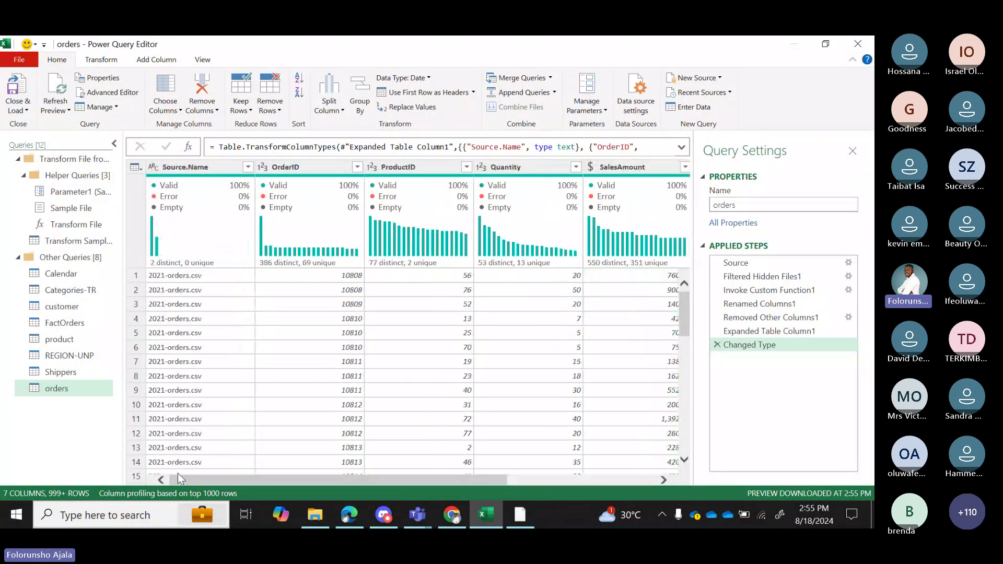
left_click(188, 167)
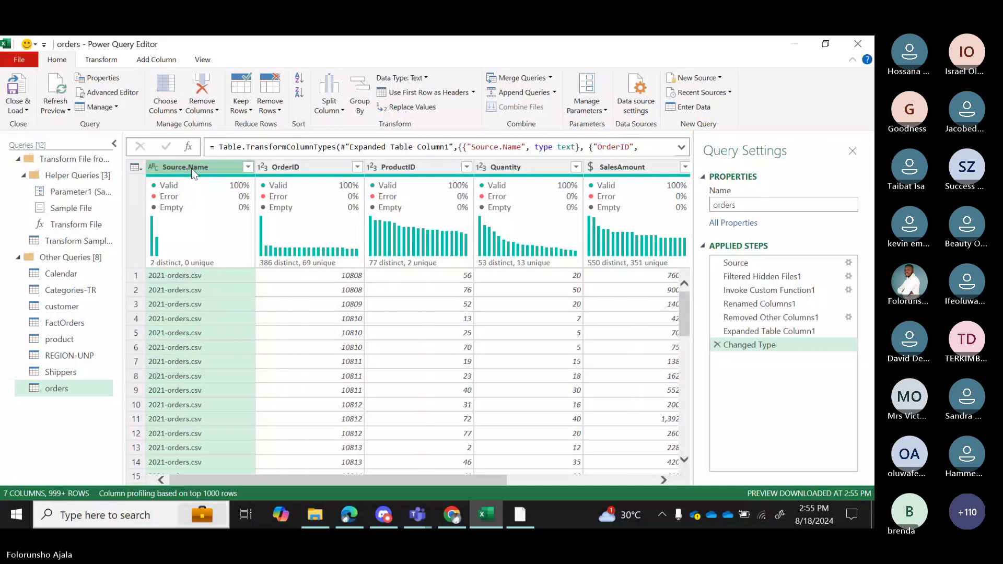
right_click(191, 169)
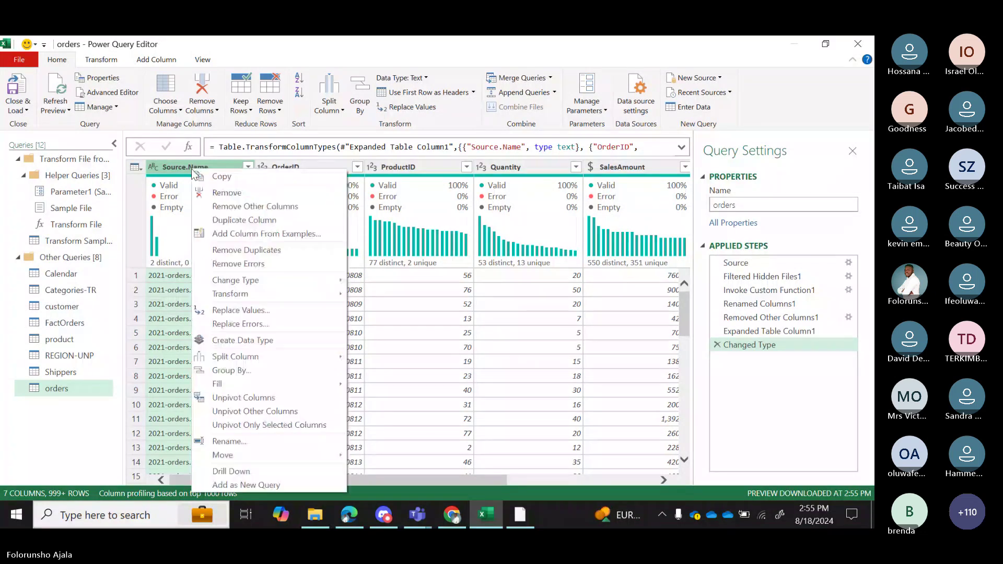
left_click(218, 191)
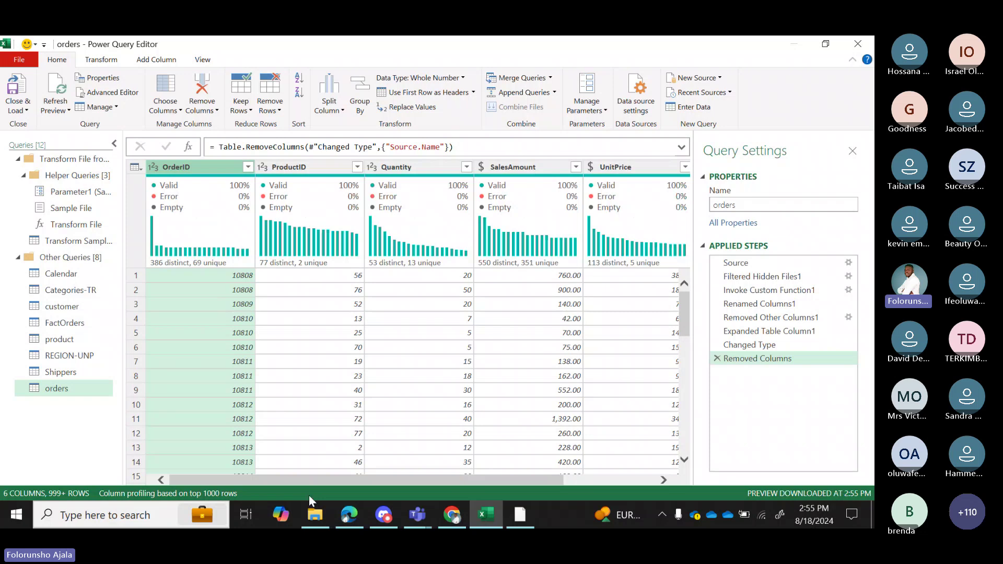
left_click_drag(309, 482, 388, 371)
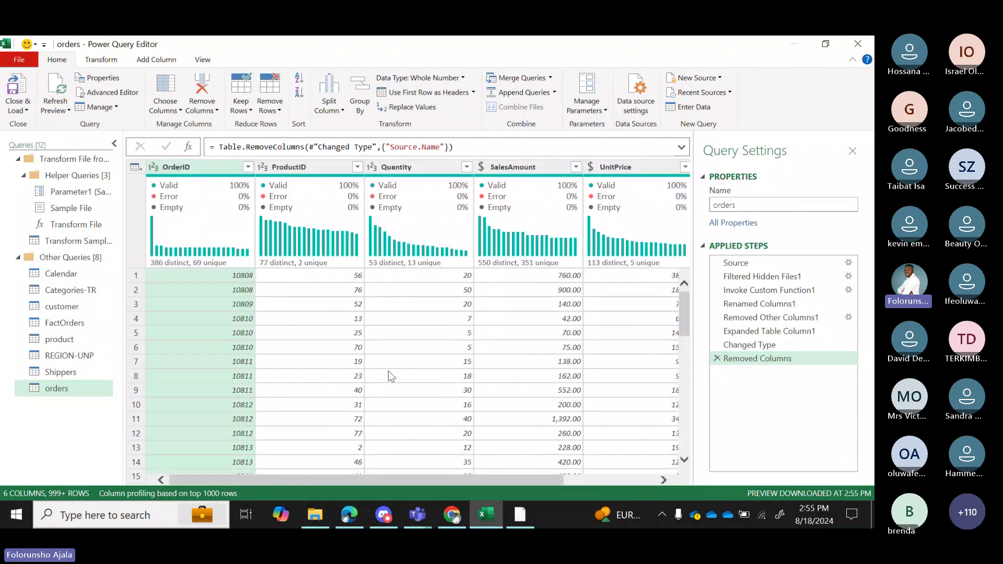
mouse_move(351, 202)
mouse_move(432, 238)
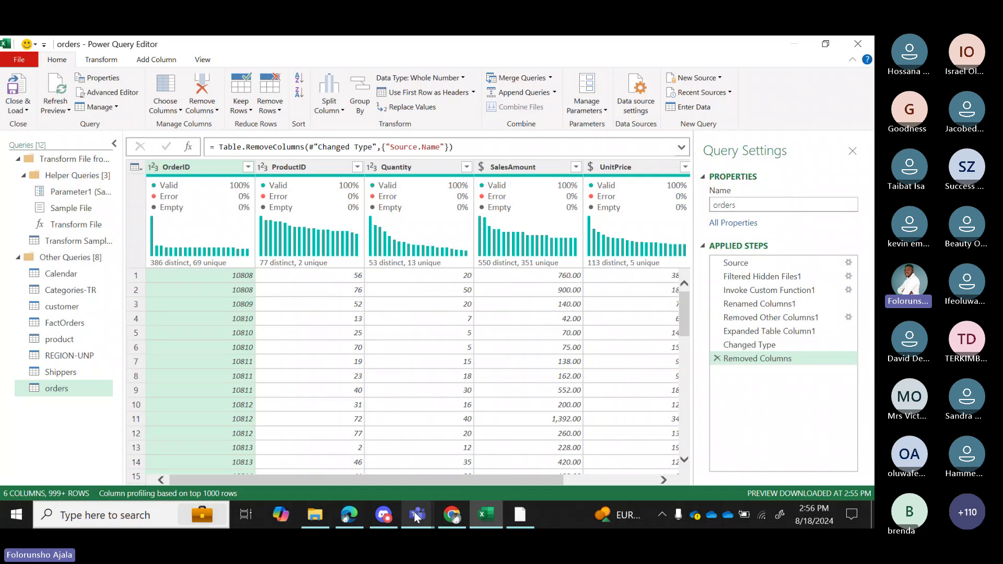
Bring the Teams bootcamp meeting forward and scroll through its chat replies.
mouse_move(416, 517)
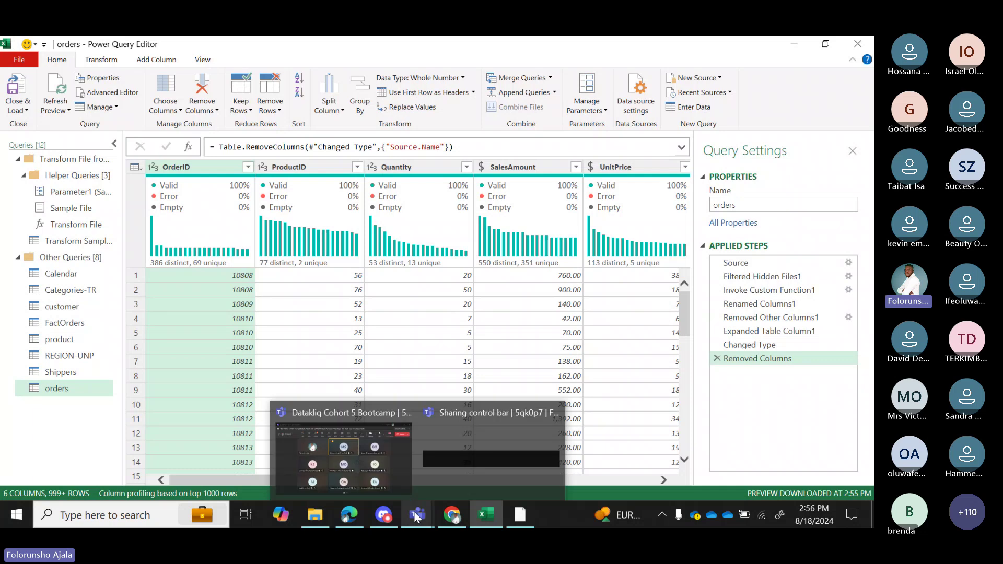
left_click(372, 471)
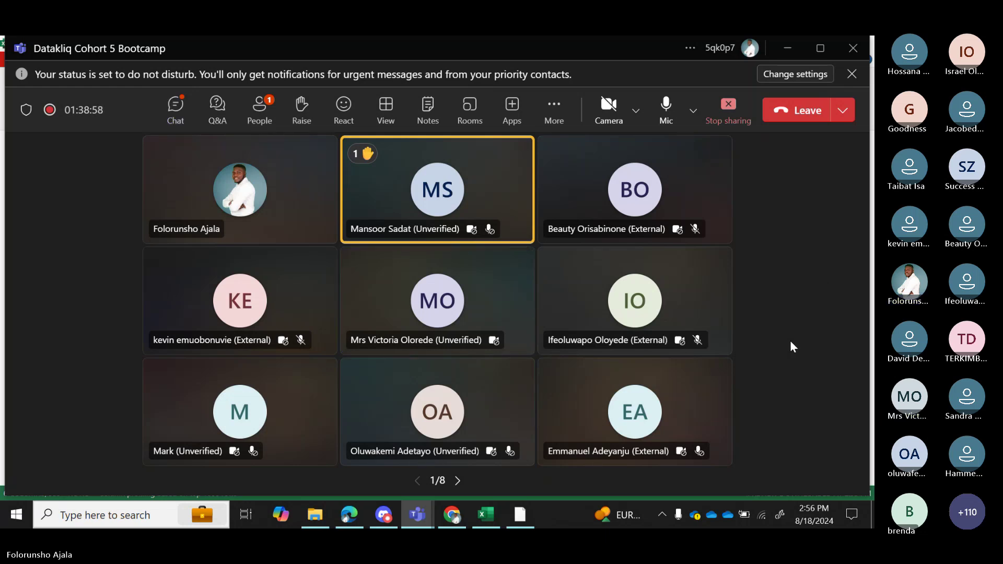
left_click(191, 118)
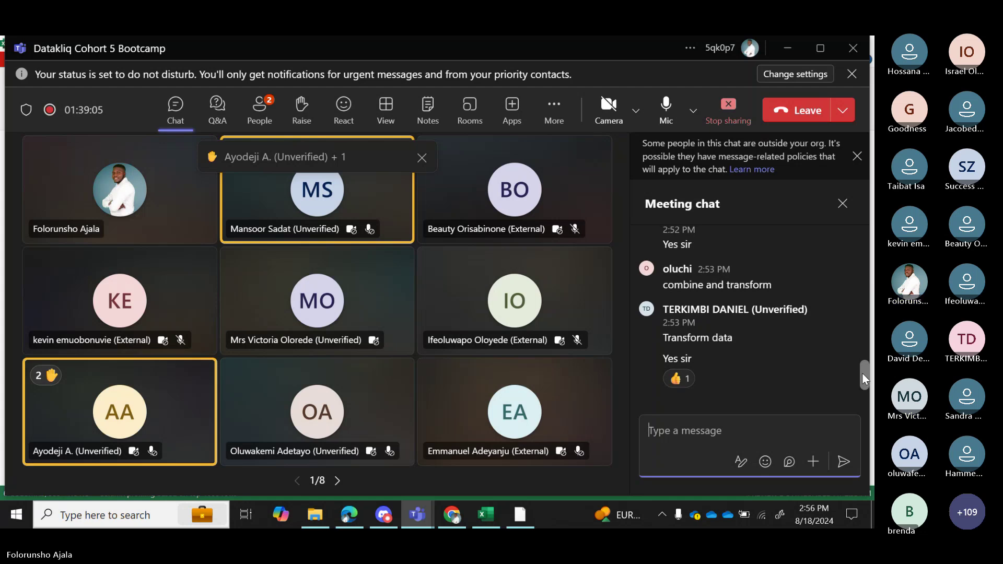
scroll(862, 368, "up", 10)
left_click_drag(863, 358, 866, 414)
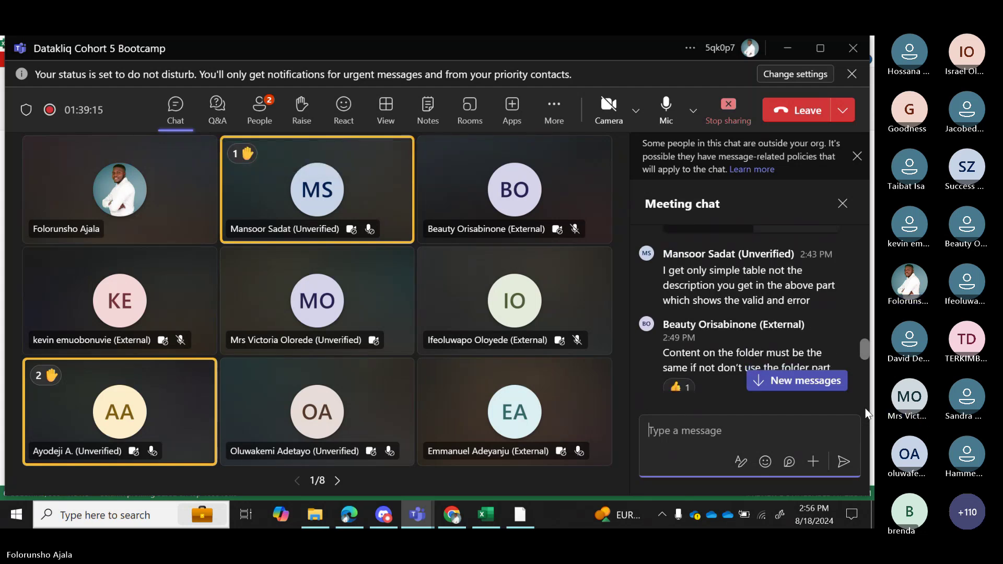
scroll(866, 414, "down", 2)
scroll(866, 418, "down", 2)
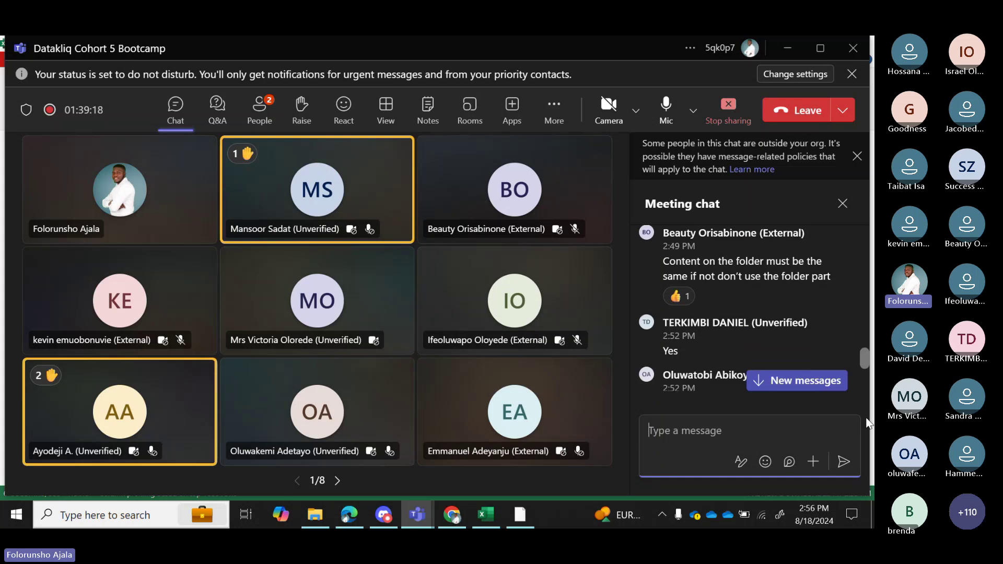
scroll(866, 420, "down", 3)
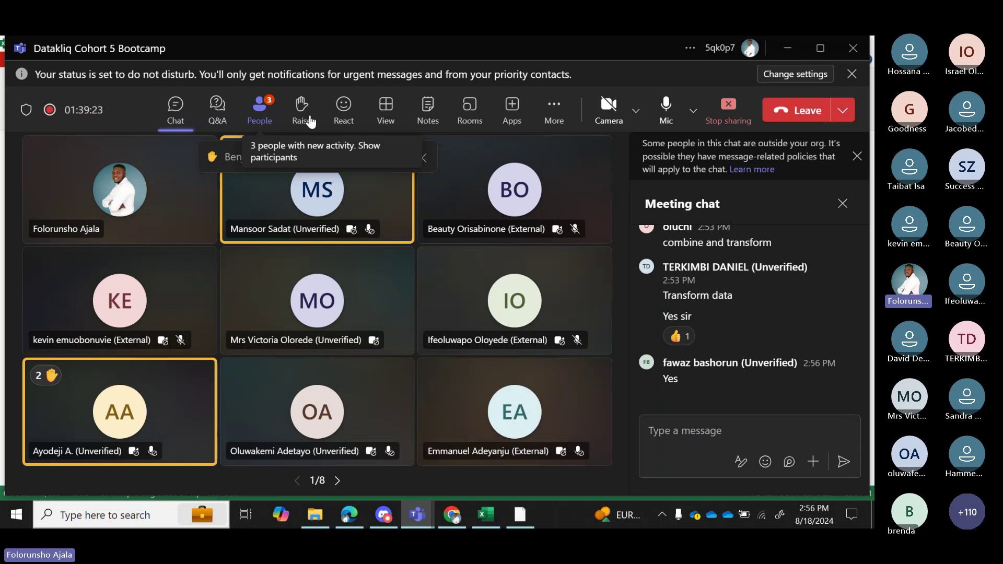
Allow mic for both raised-hand attendees, then return to the Power Query orders query.
left_click(263, 116)
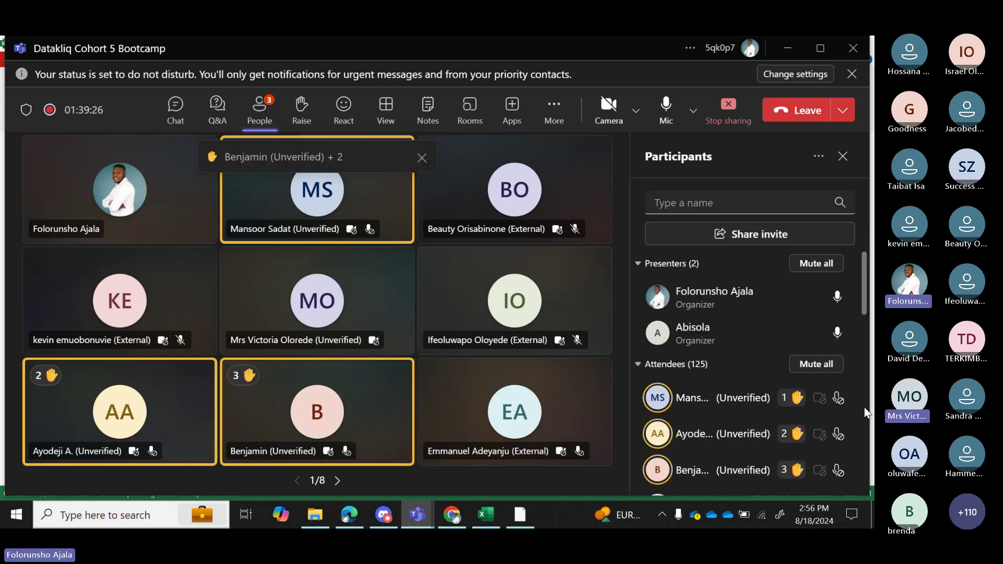
left_click(838, 399)
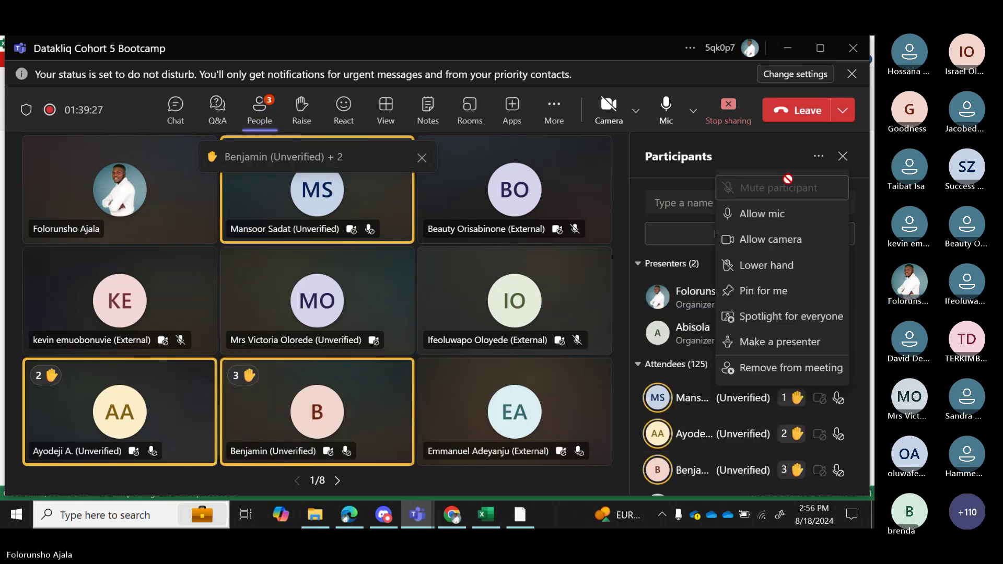
left_click(782, 216)
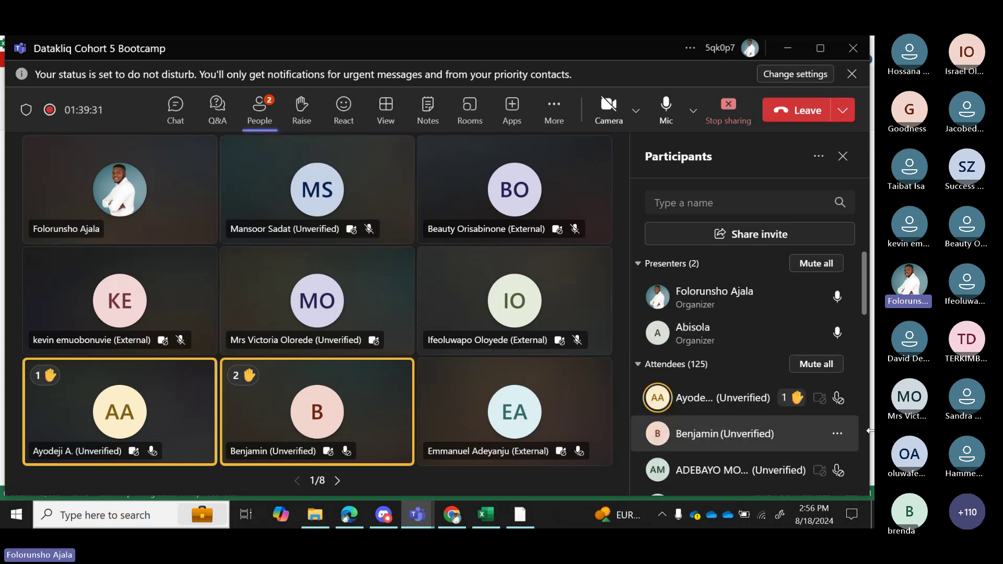
left_click(837, 434)
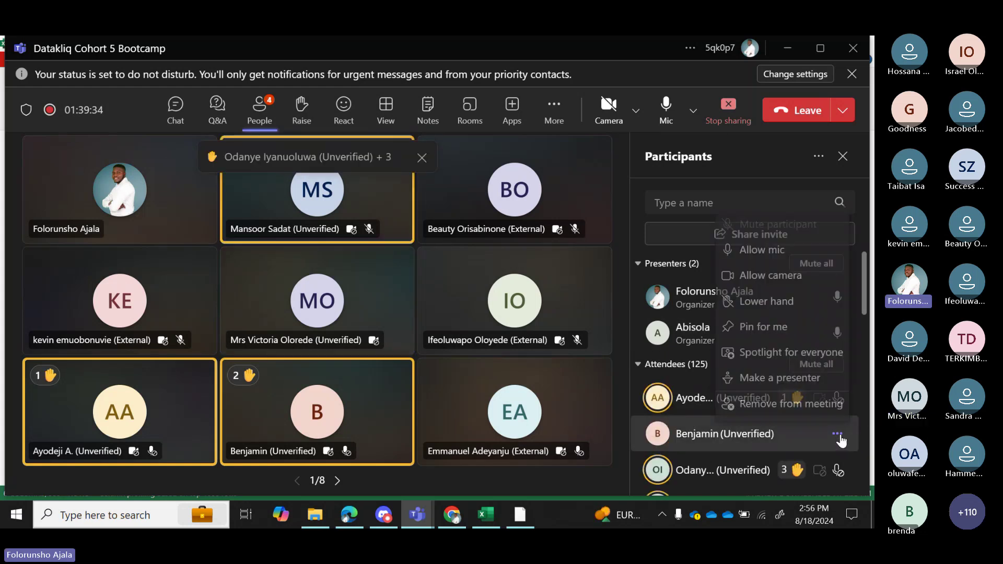
left_click(753, 256)
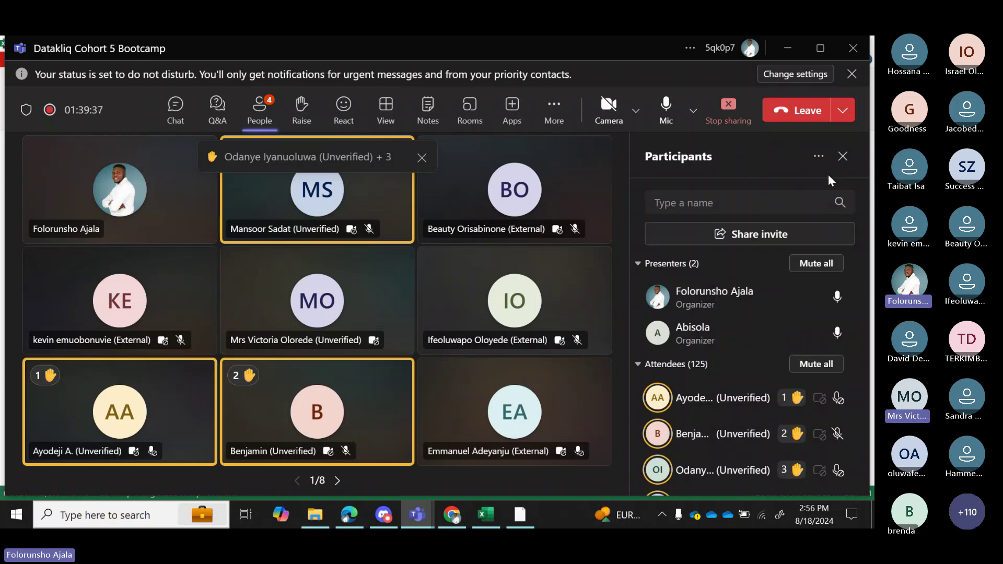
left_click(843, 156)
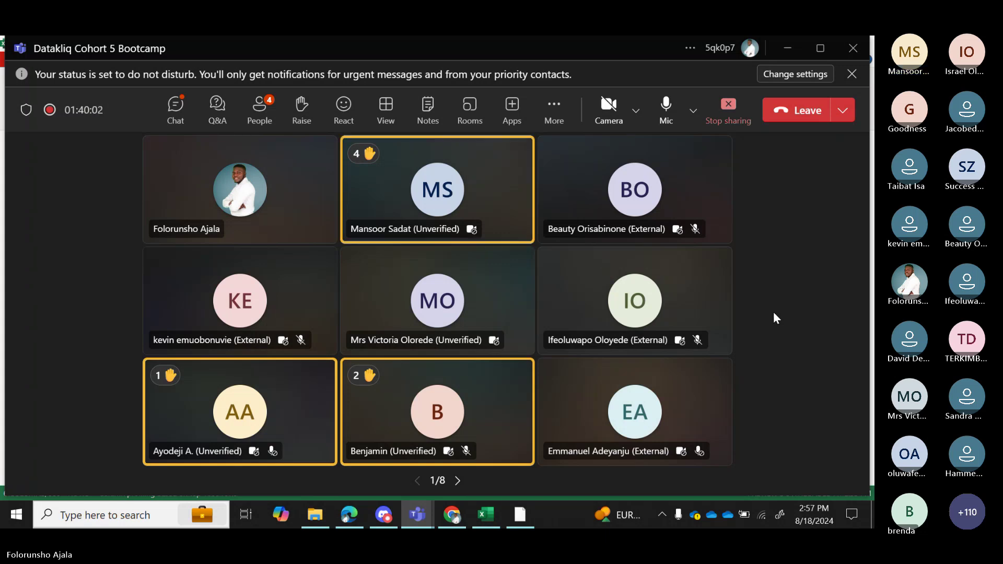
left_click(487, 516)
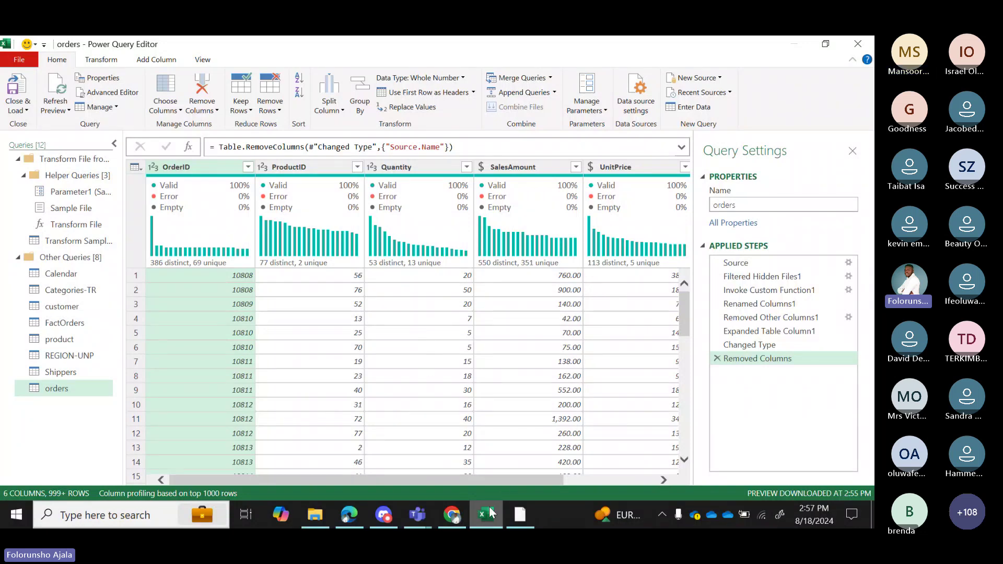
mouse_move(489, 514)
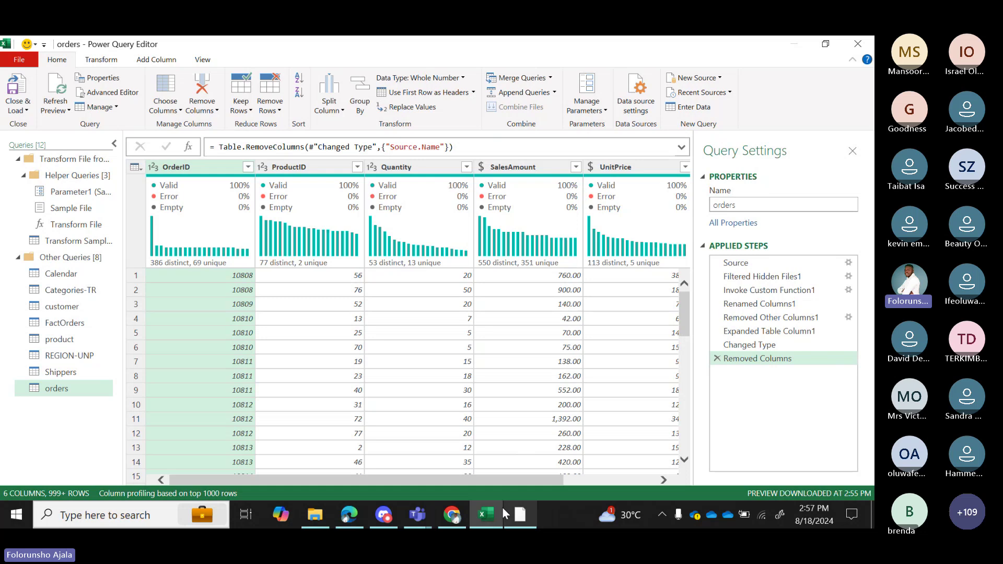
mouse_move(416, 516)
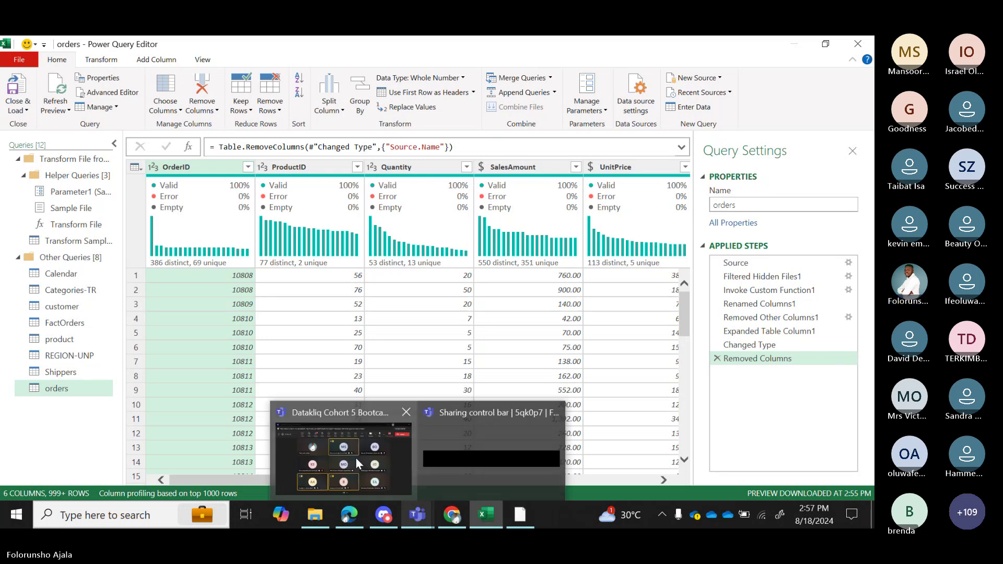
Let the raised-hand attendee unmute in Teams, then return to the Power Query orders query.
left_click(356, 457)
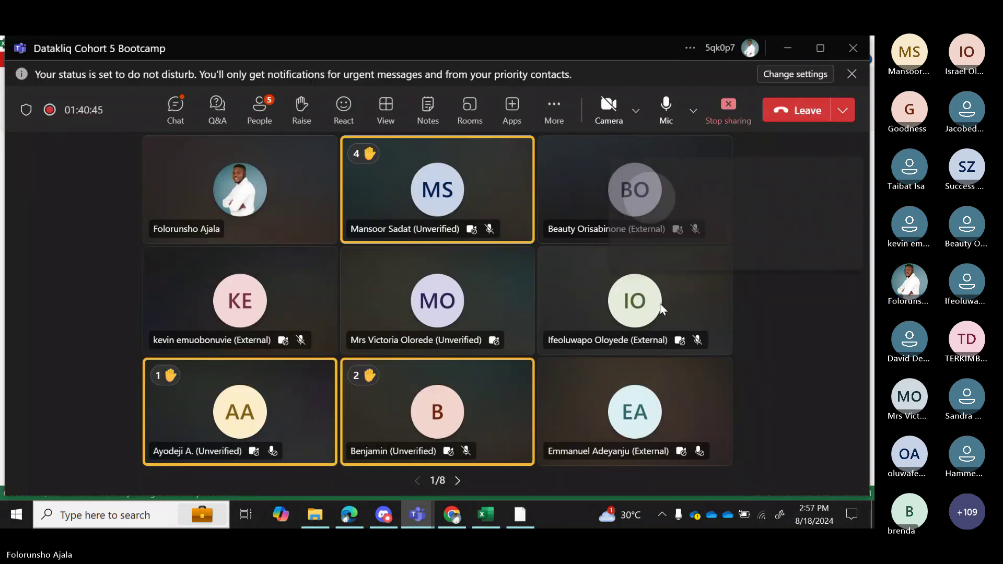
mouse_move(662, 308)
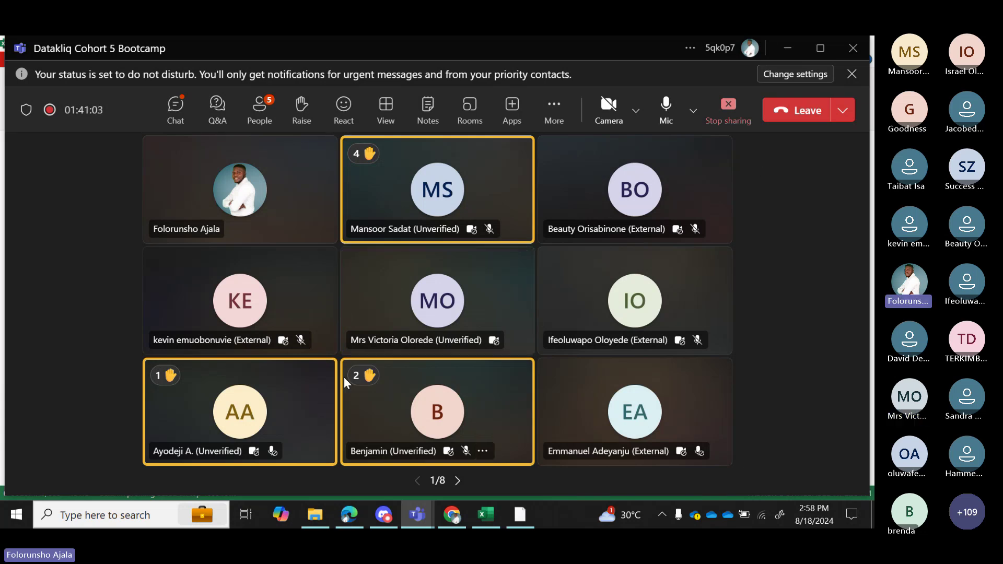
left_click(287, 450)
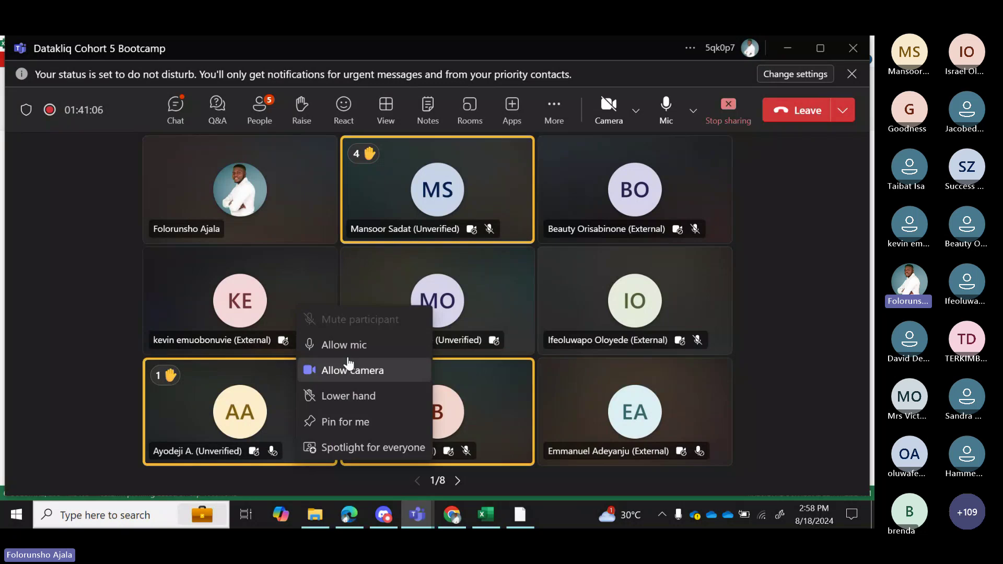
left_click(345, 347)
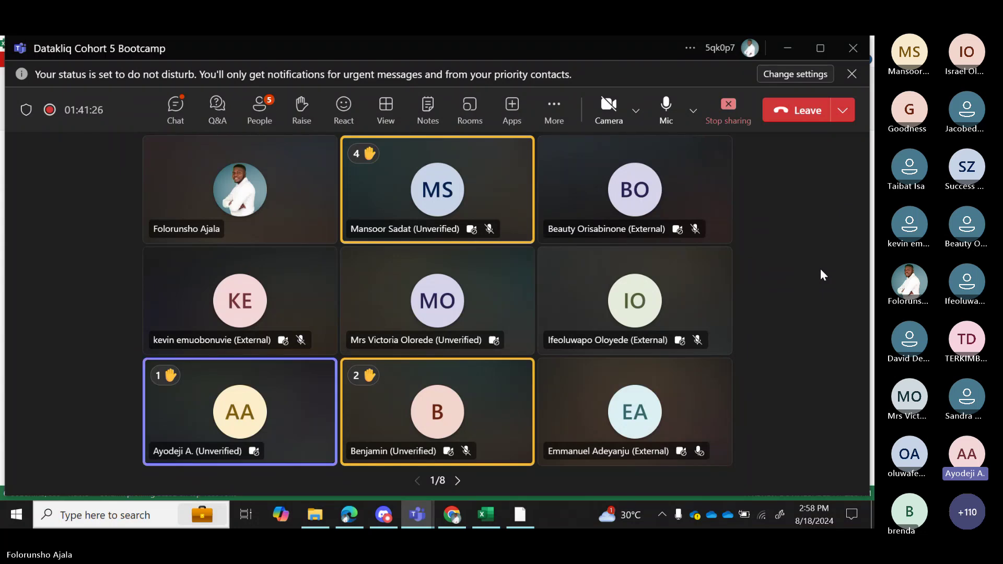
left_click(486, 516)
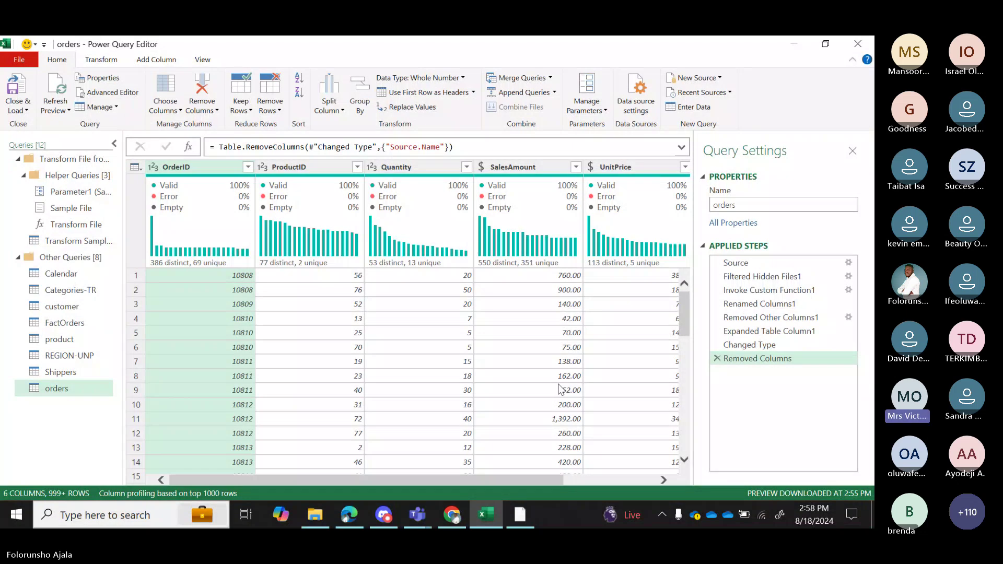
Delete the Removed Columns step and view the Source.Name file values without filtering.
left_click(717, 358)
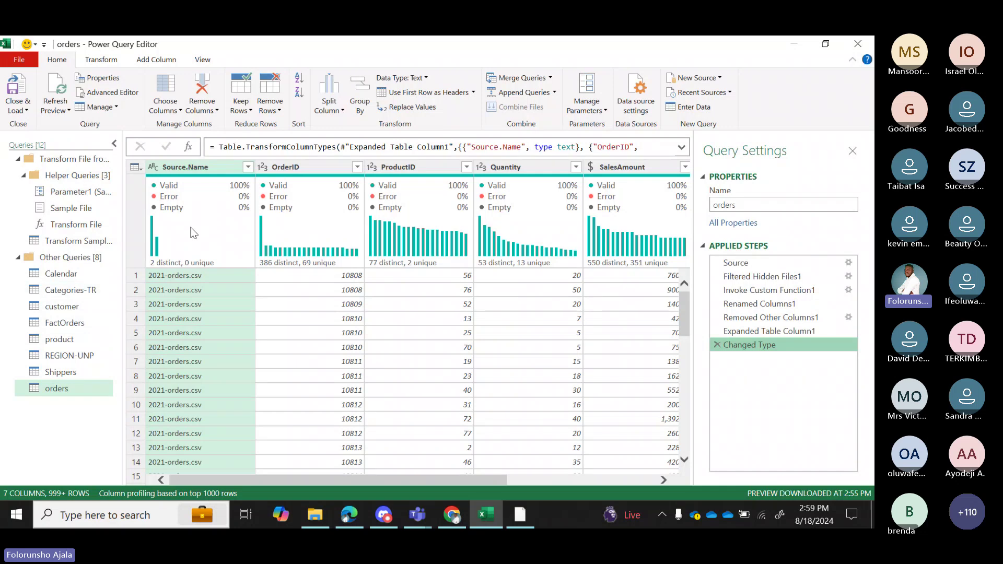
left_click(248, 168)
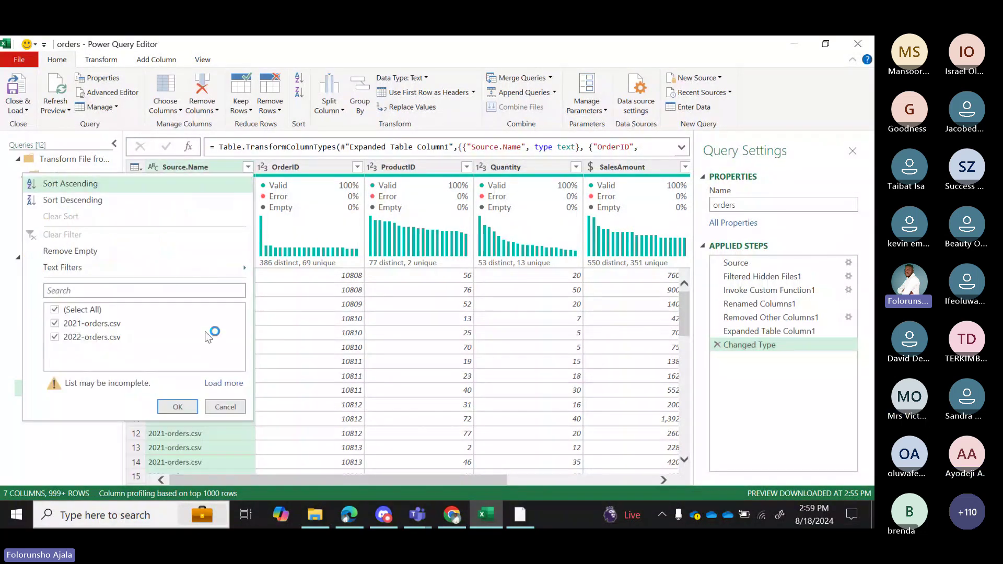
left_click(225, 410)
Remove the Source.Name column from orders again.
mouse_move(222, 176)
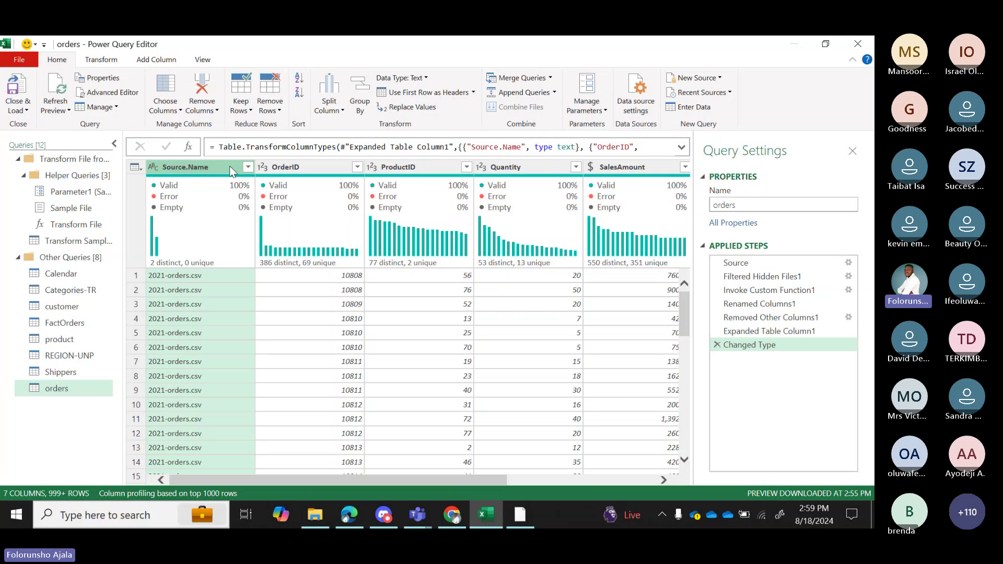
right_click(230, 171)
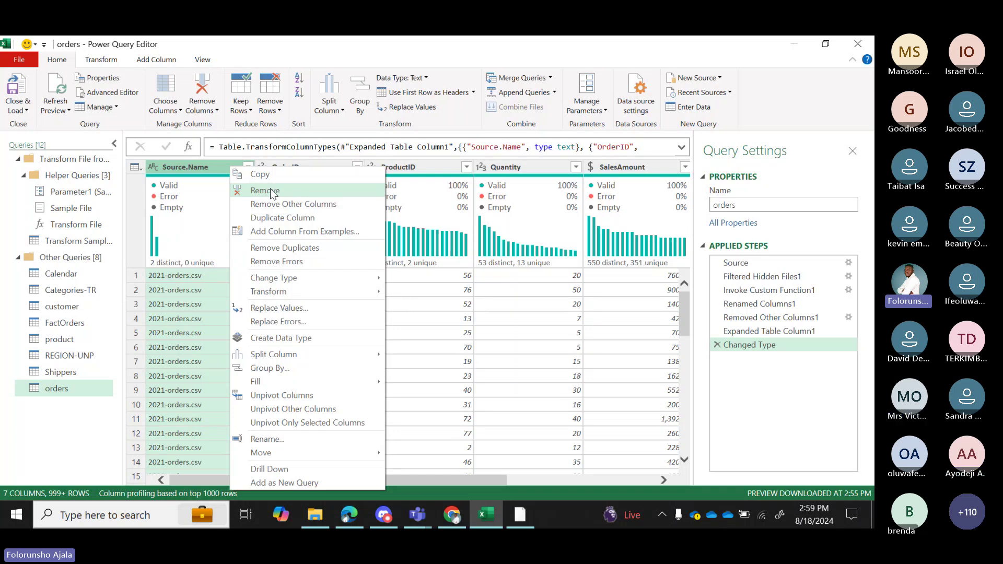
left_click(271, 190)
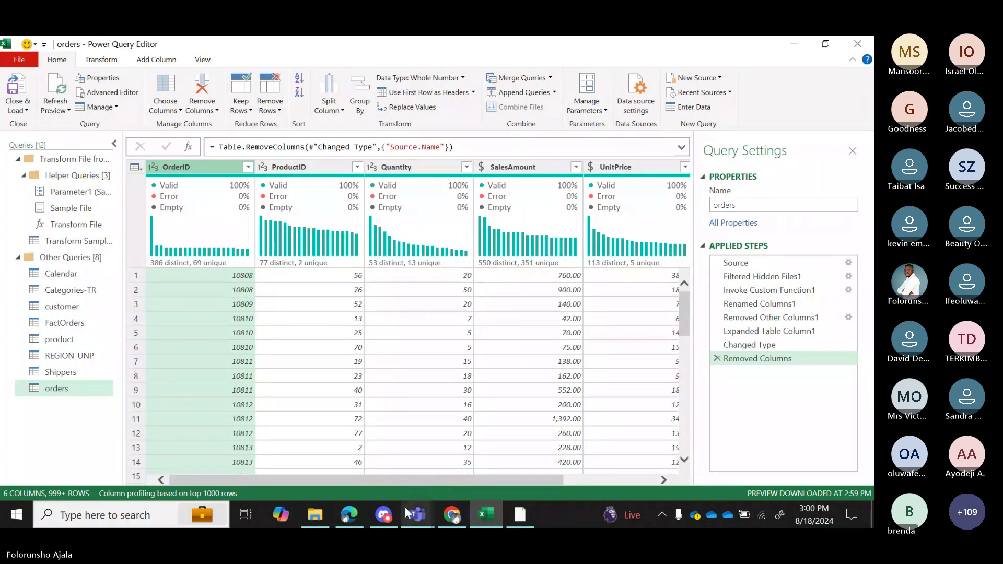
Check a participant's details card in Teams, then return to the Power Query editor.
mouse_move(422, 517)
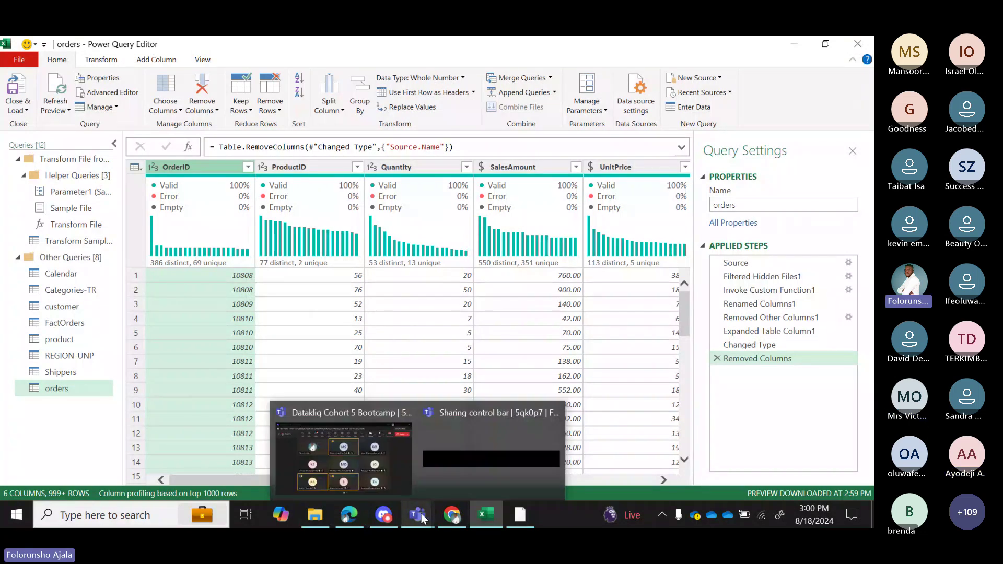
left_click(387, 468)
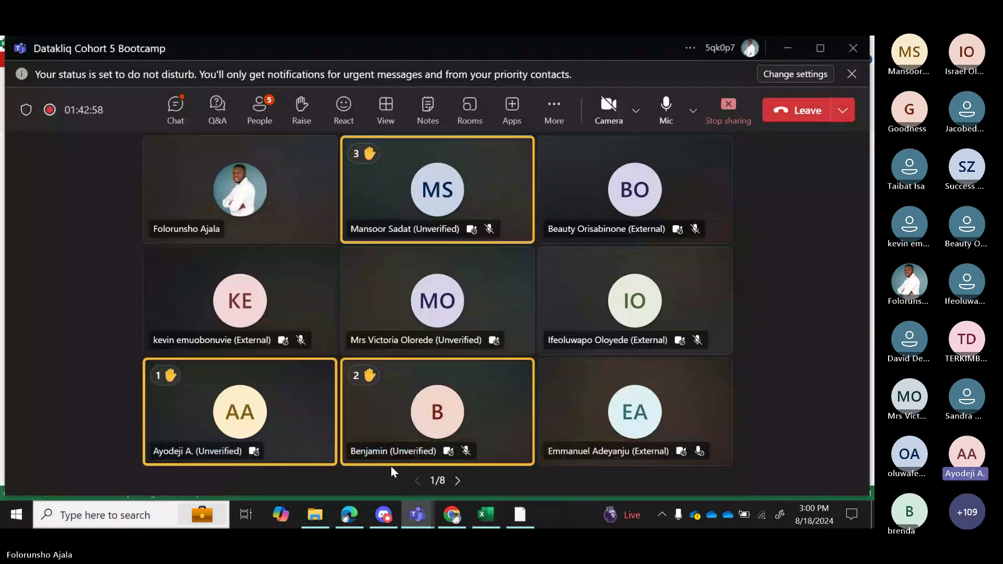
left_click(436, 450)
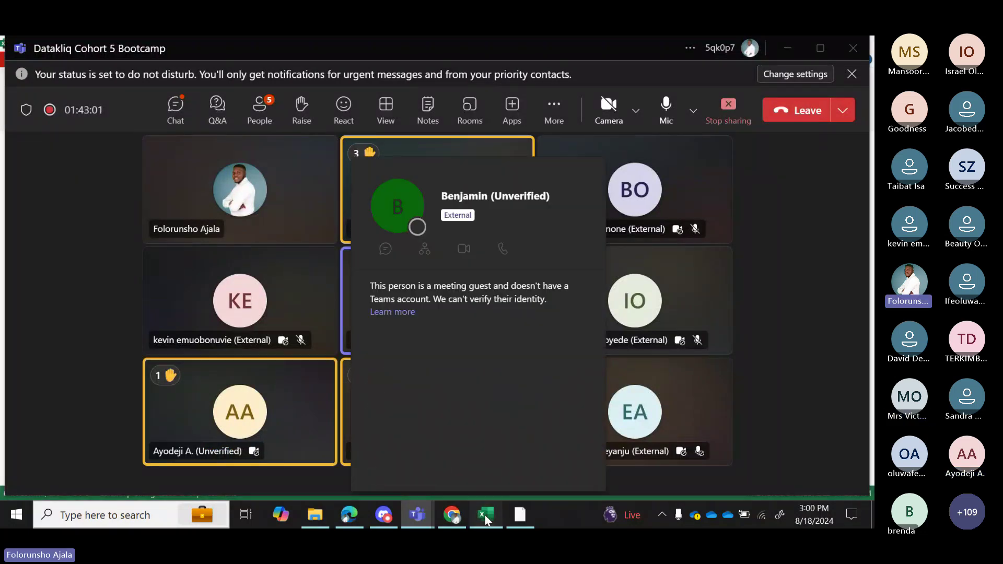
left_click(486, 516)
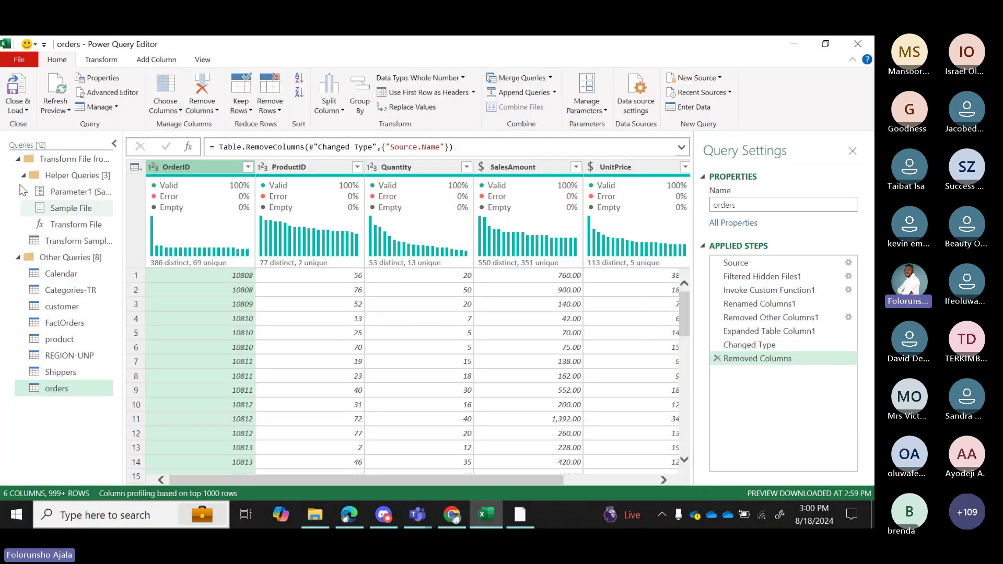
Collapse the Transform File helper group and open the Calendar query's Date column.
left_click(17, 161)
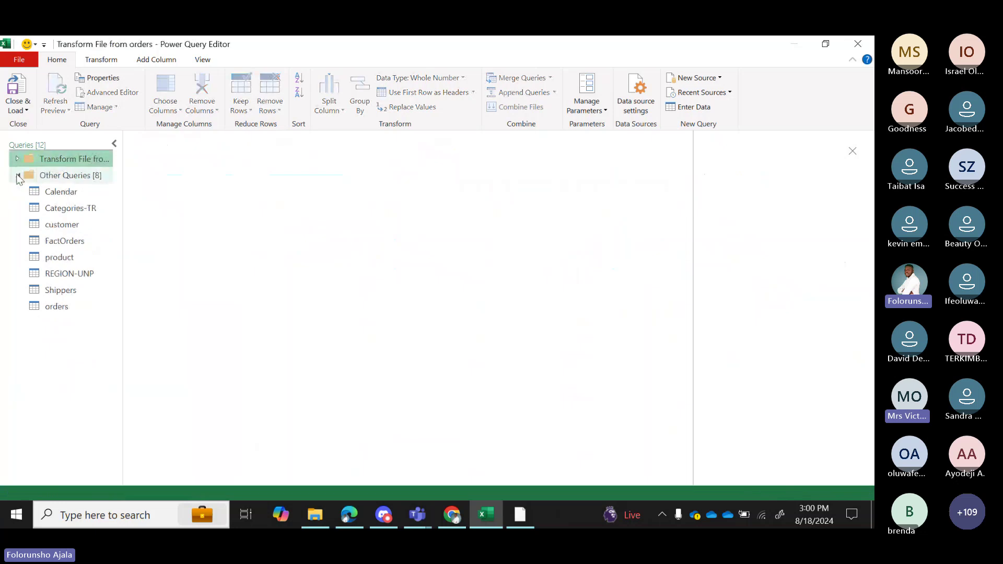
left_click(52, 192)
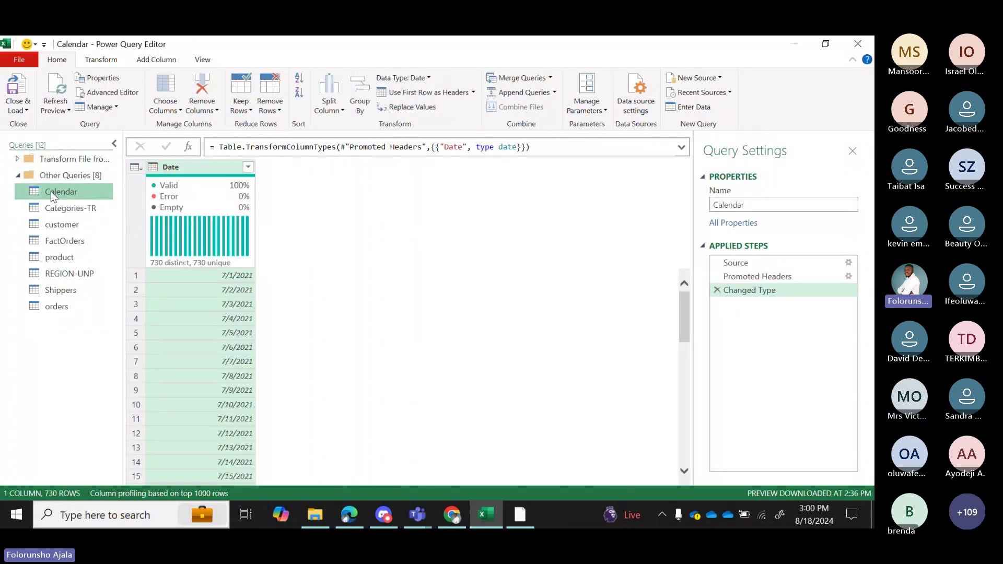
mouse_move(245, 257)
Browse the ribbon tabs, then turn off column distribution, whitespace and column quality on View.
left_click(95, 63)
left_click(158, 59)
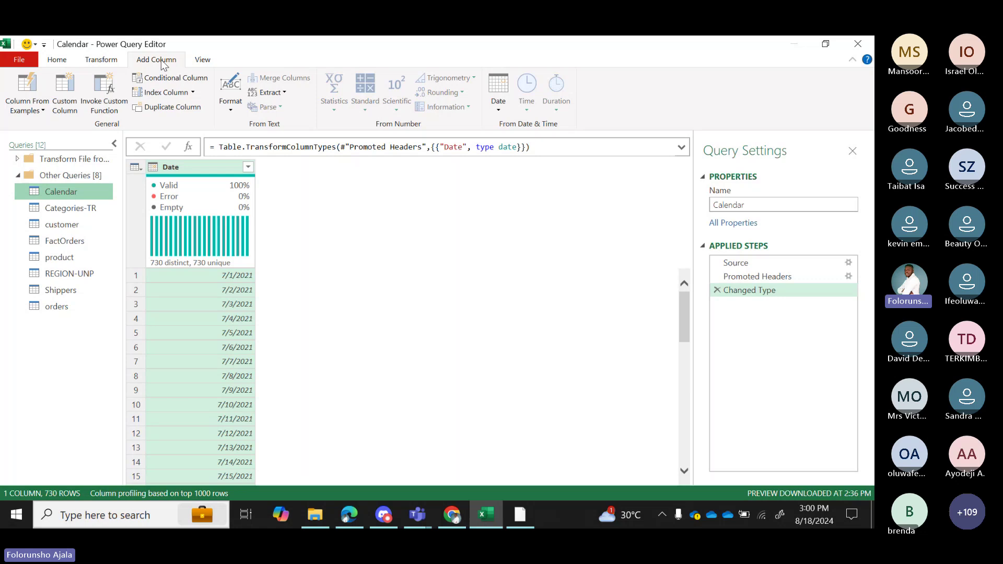
left_click(203, 60)
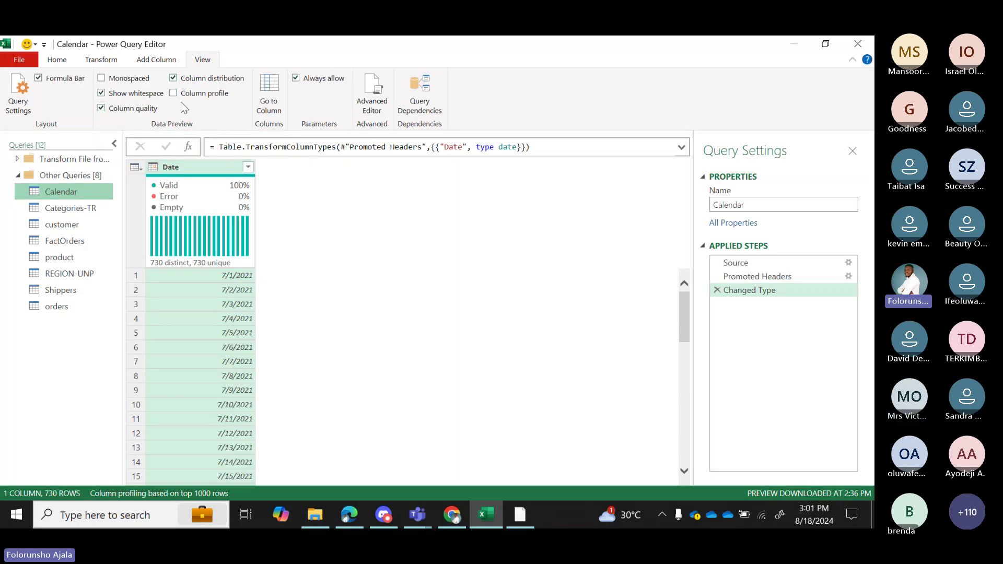
left_click(173, 78)
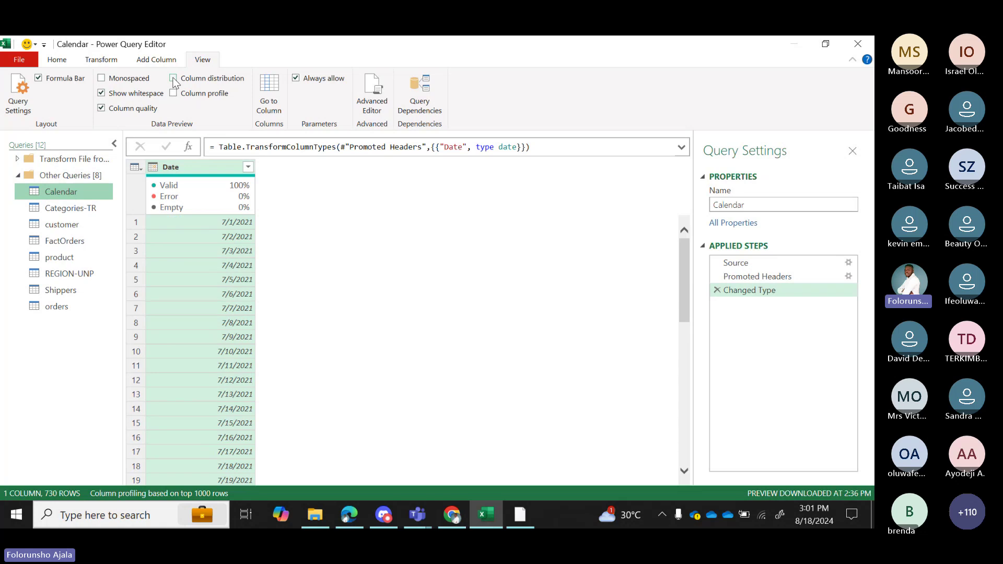
left_click(102, 93)
left_click(101, 108)
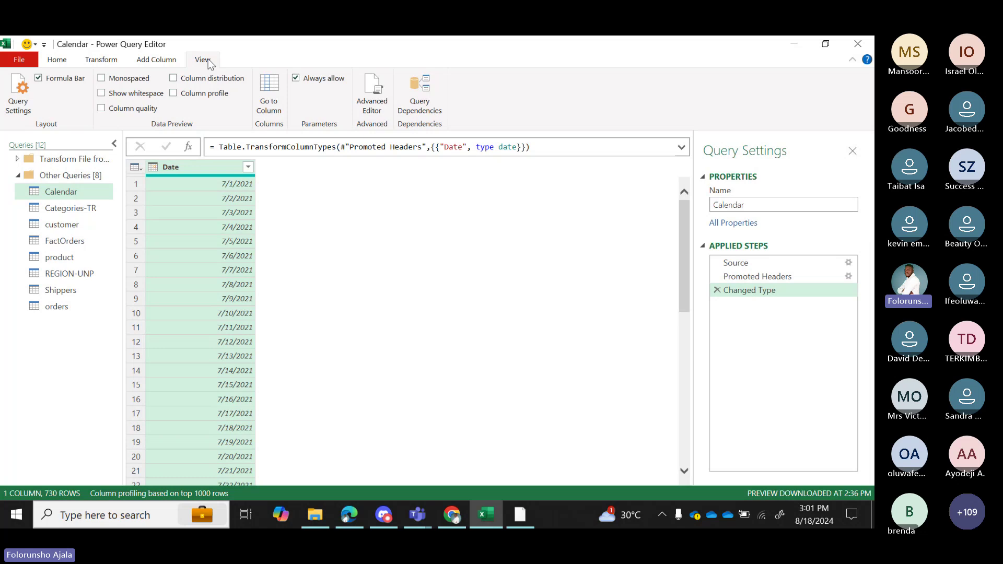
Toggle column quality and column profile on and off, leaving column distribution shown under Date.
left_click(172, 78)
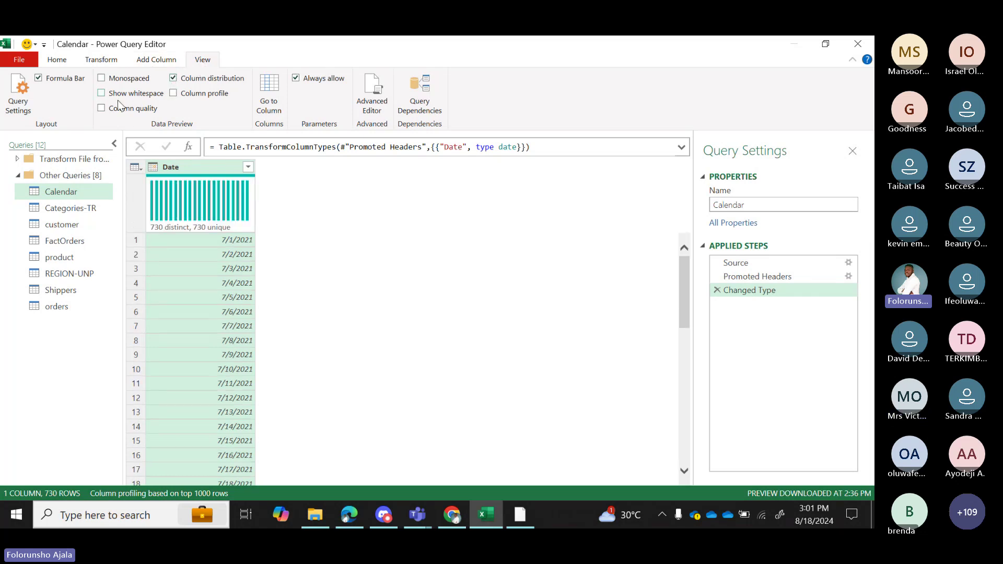
left_click(101, 108)
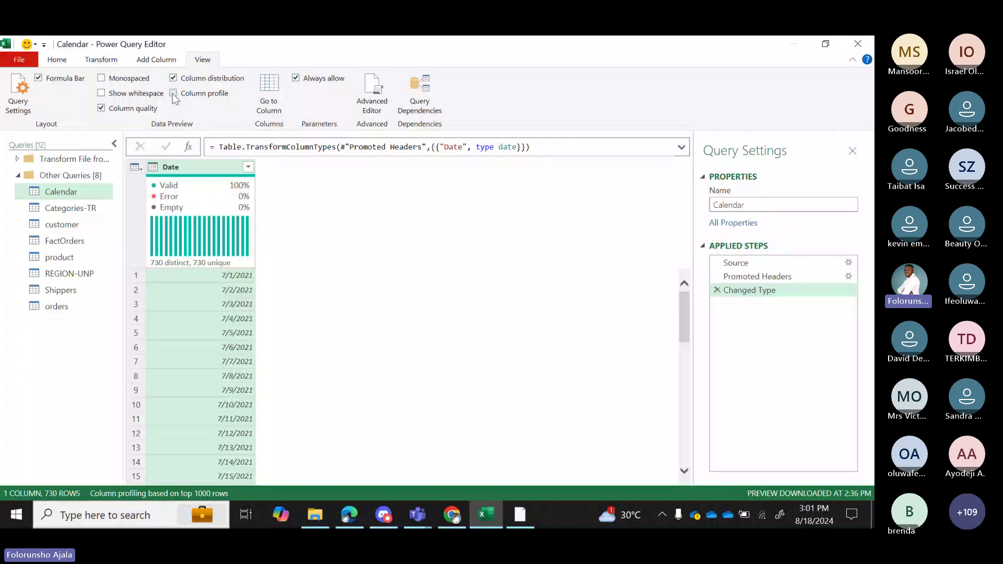
left_click(174, 94)
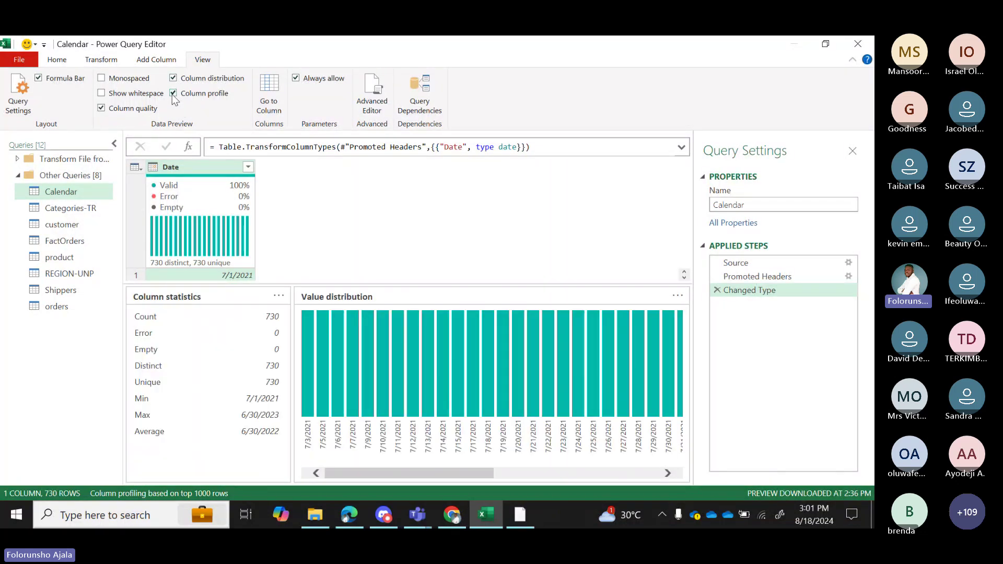
left_click(101, 108)
left_click(173, 94)
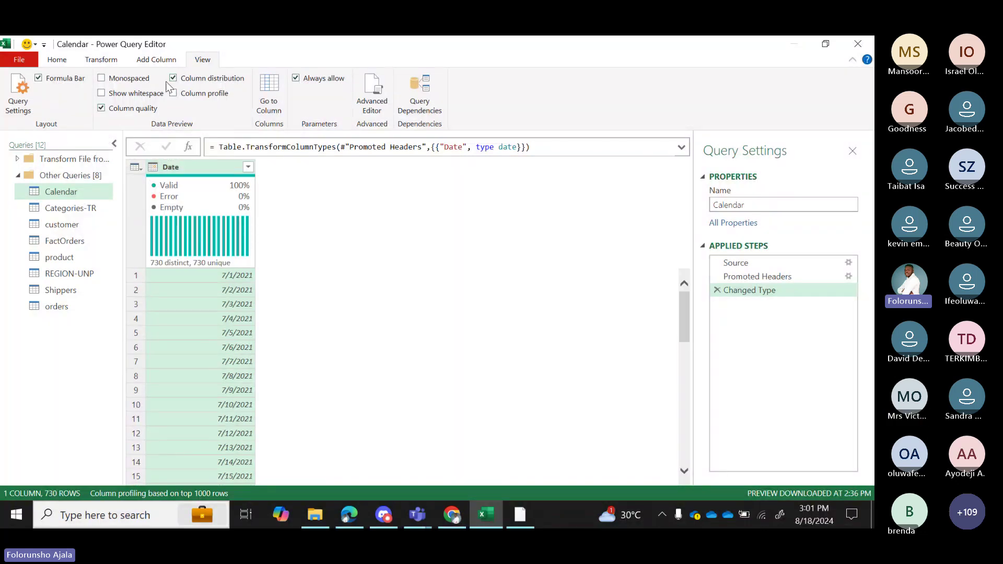
left_click(173, 78)
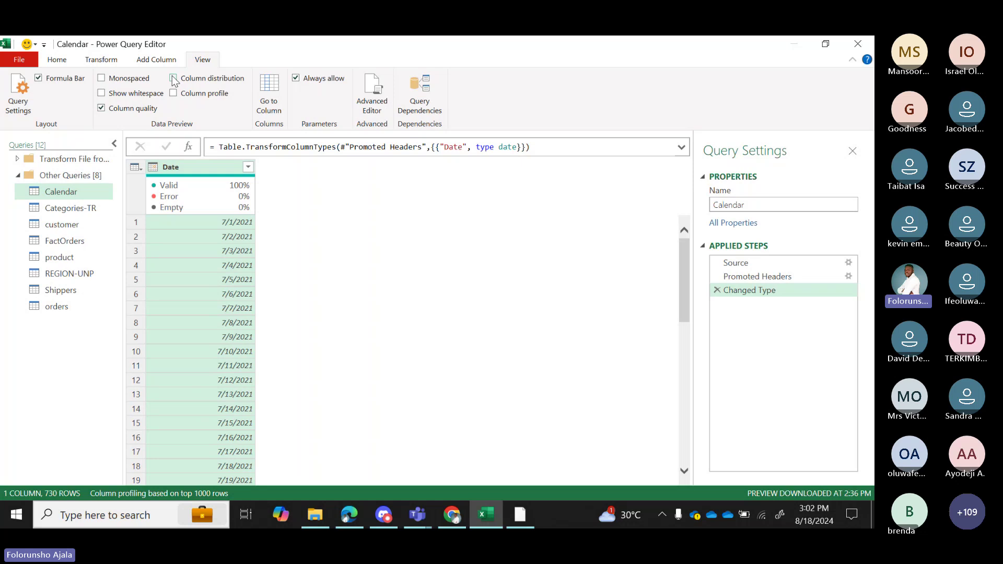
left_click(173, 79)
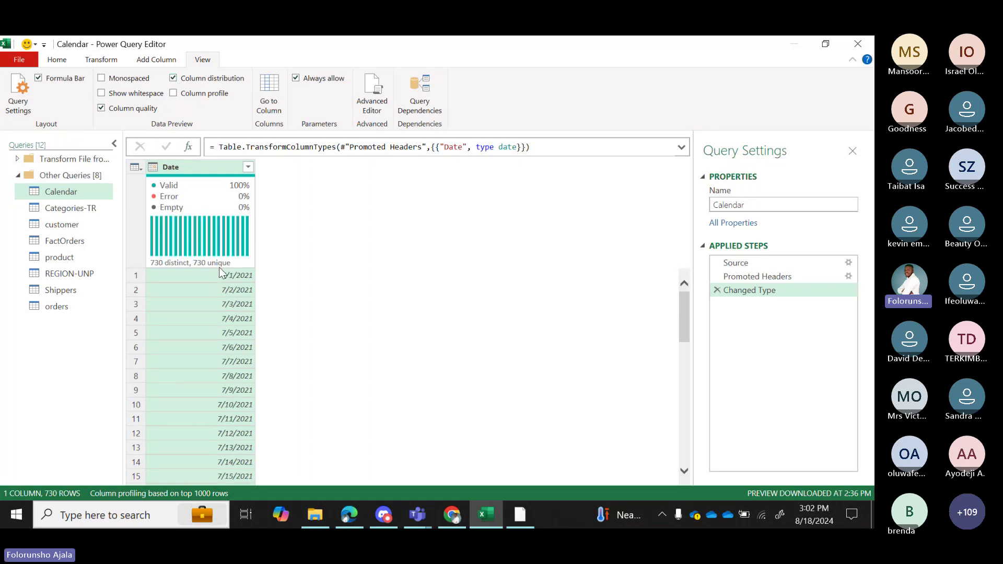
mouse_move(220, 268)
Turn on Column profile and turn off Column quality for the Calendar Date column.
mouse_move(171, 269)
left_click(173, 93)
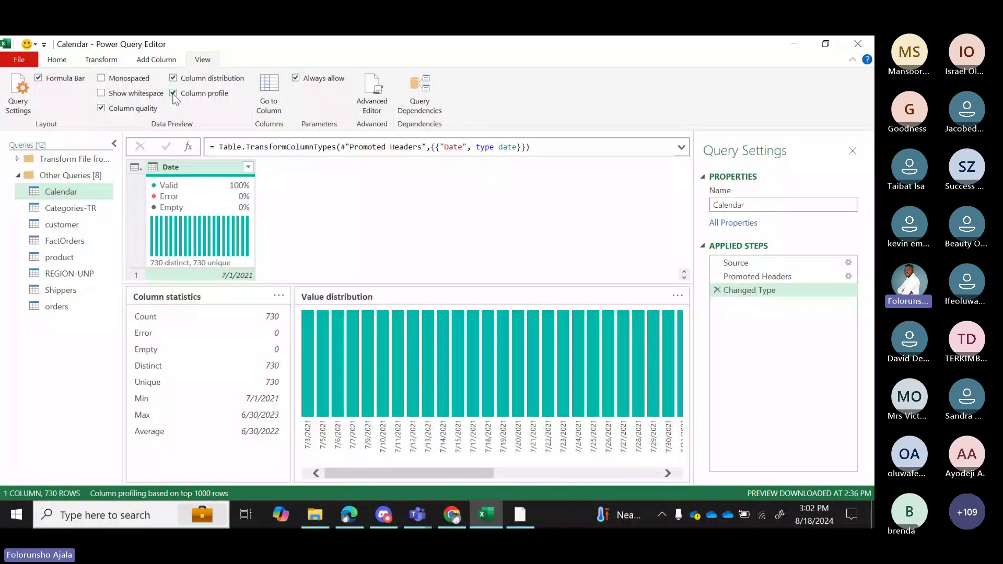
left_click(101, 108)
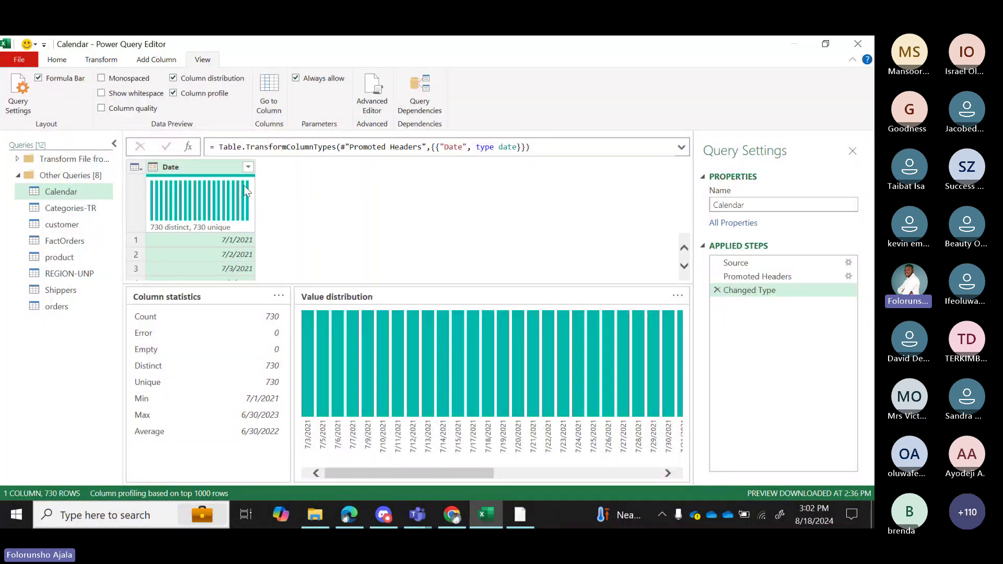
mouse_move(243, 185)
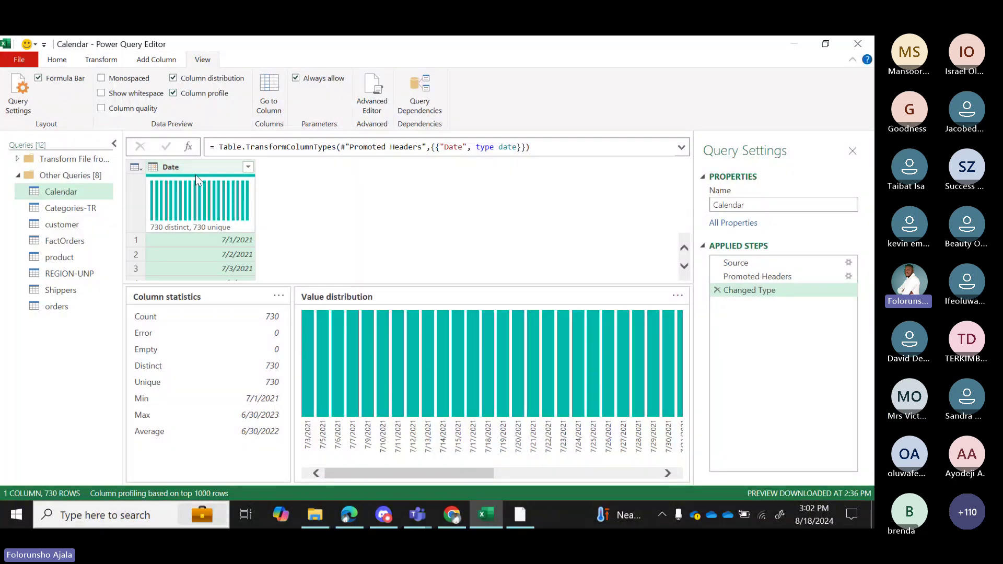
mouse_move(215, 233)
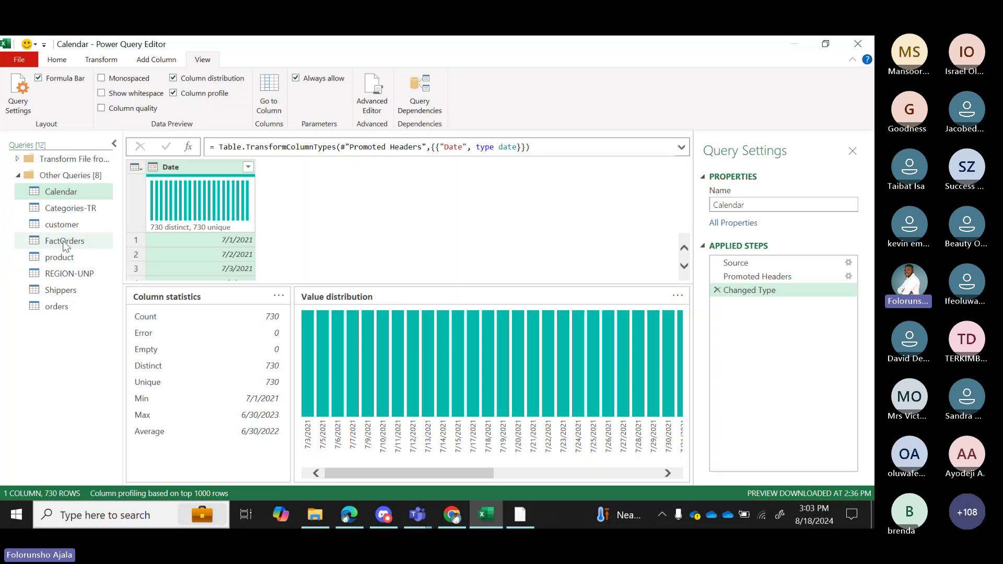
Preview the FactOrders and Shippers queries, then open the orders query.
left_click(63, 241)
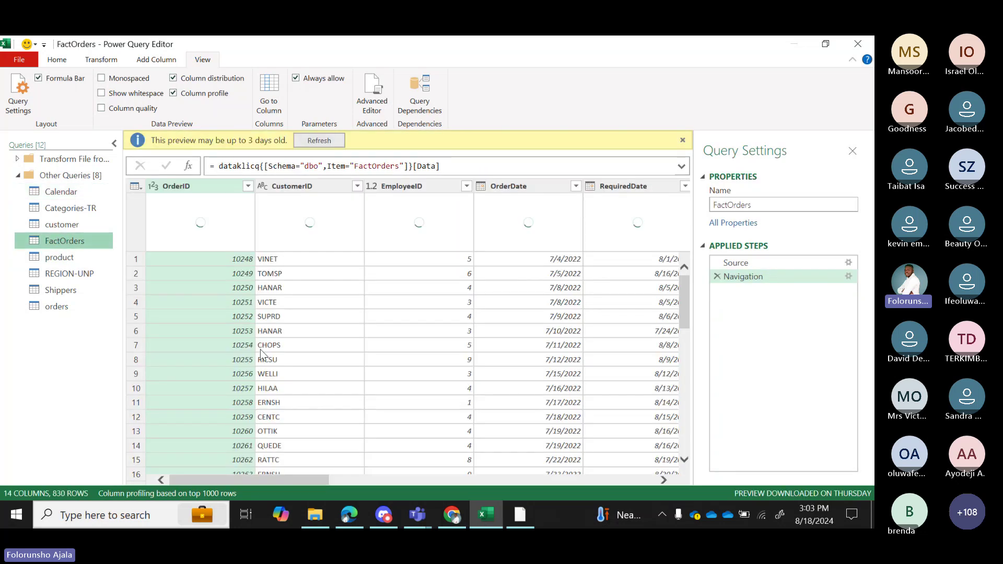
left_click_drag(274, 485, 543, 479)
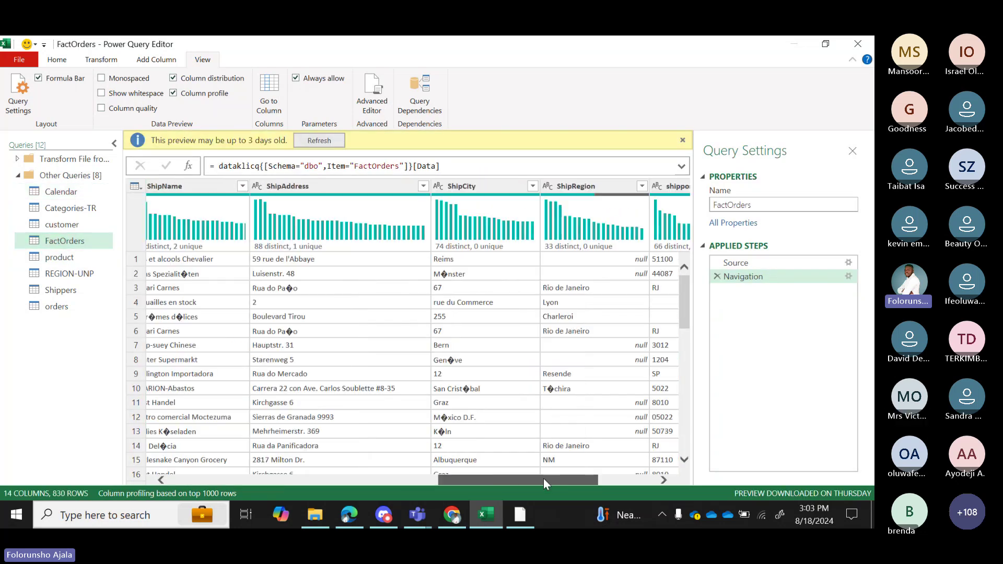
left_click(49, 290)
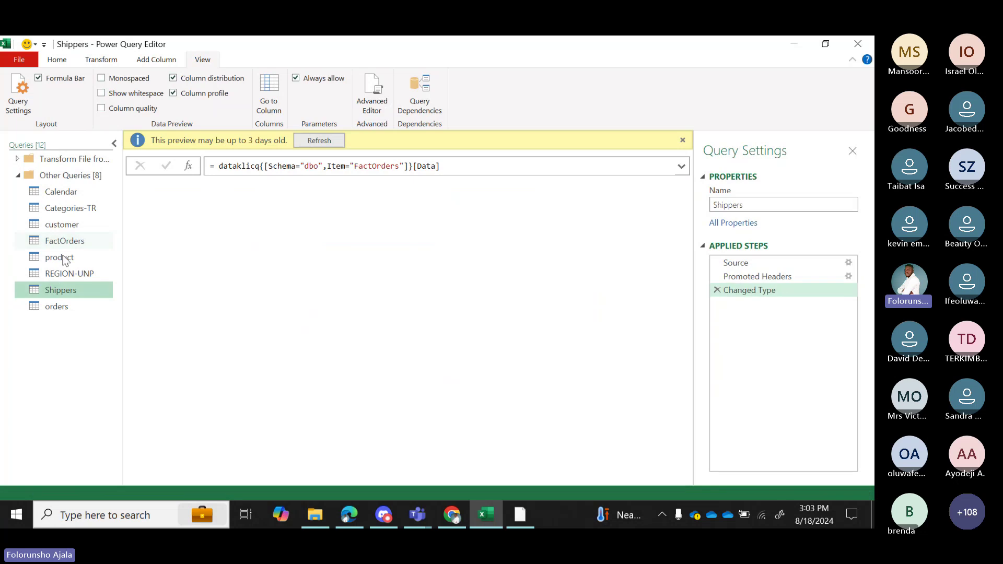
left_click(62, 307)
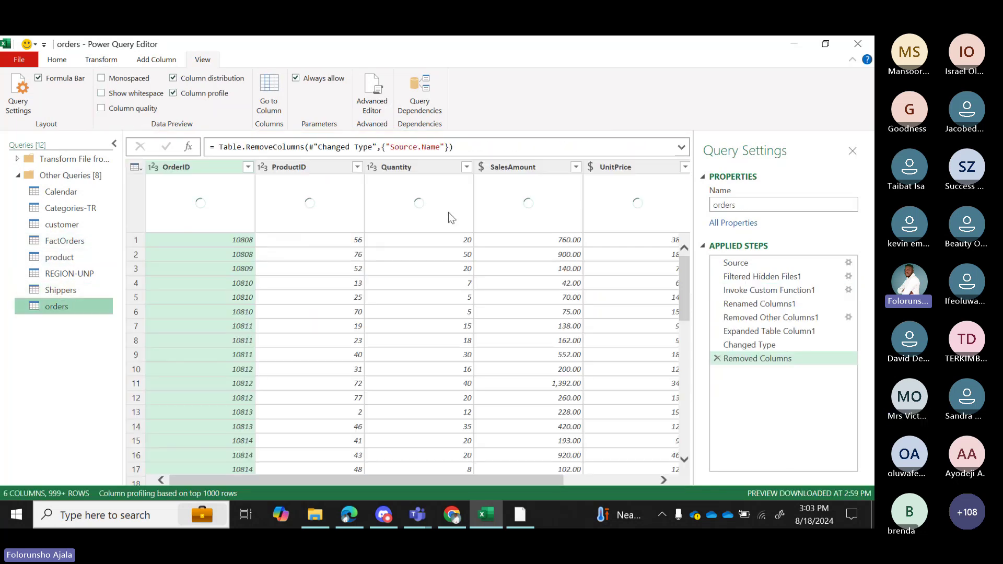
Review the Quantity column statistics, then move the profile to SalesAmount (7.3 to 15810).
left_click(413, 167)
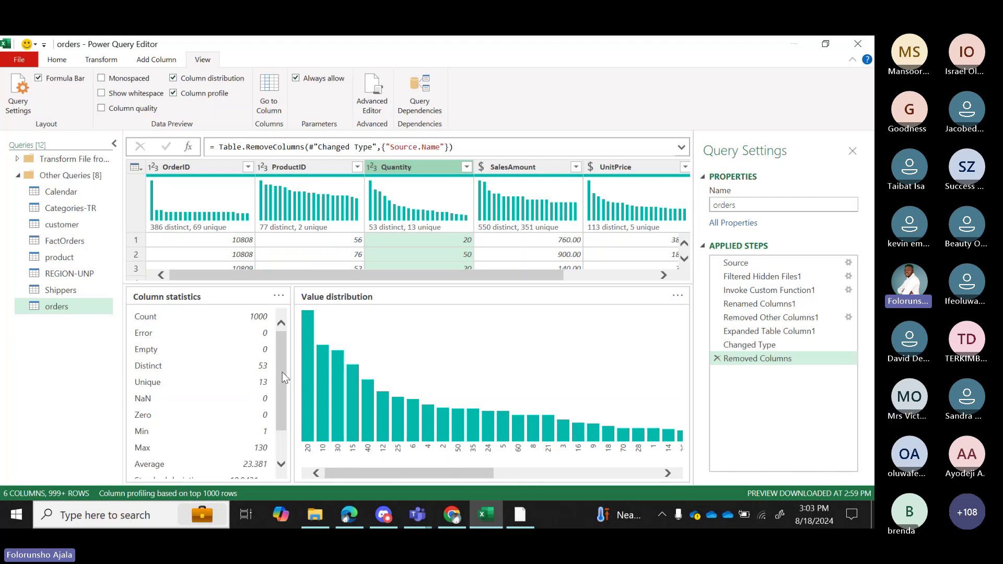
left_click_drag(282, 372, 285, 412)
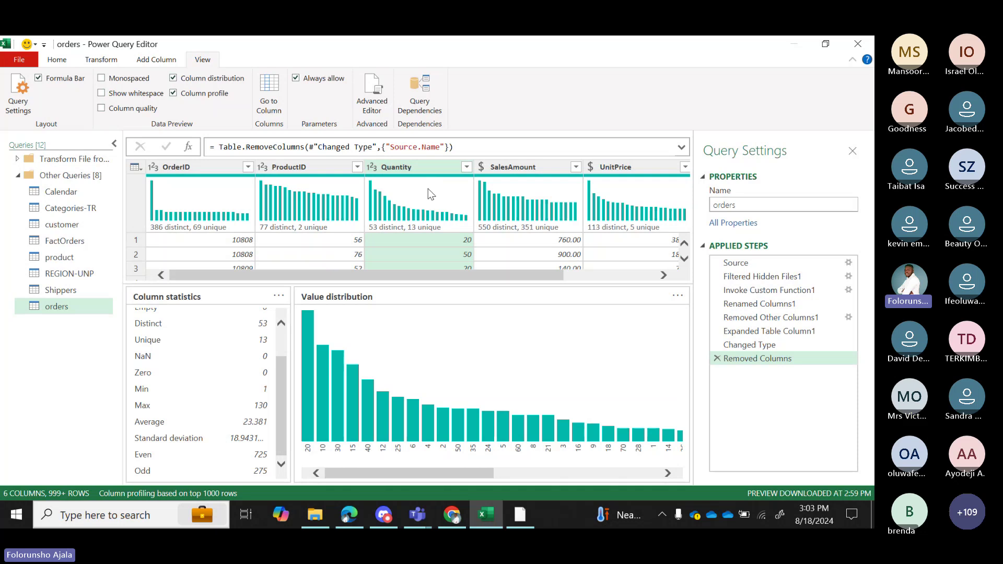
mouse_move(442, 202)
scroll(261, 339, "up", 2)
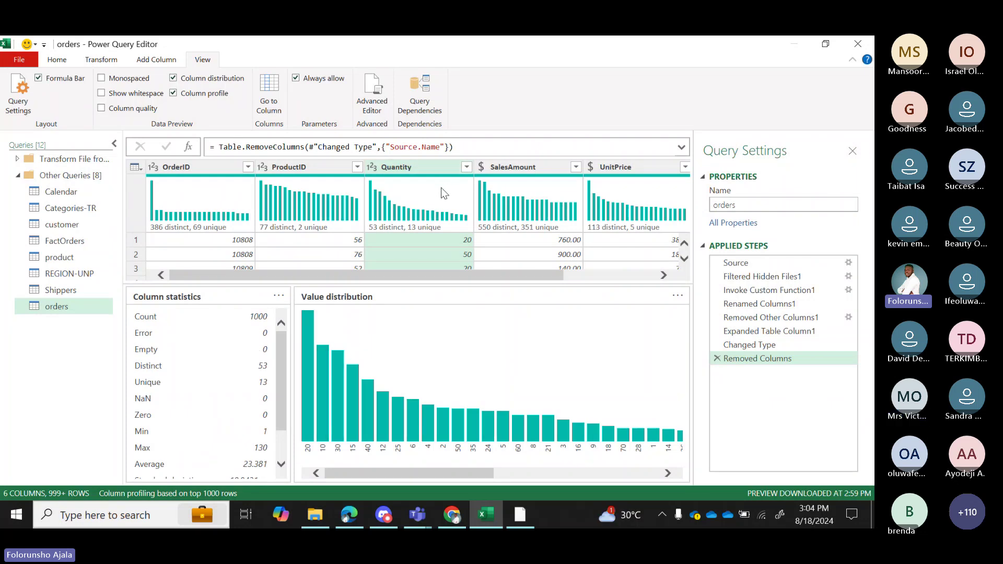
scroll(279, 412, "down", 2)
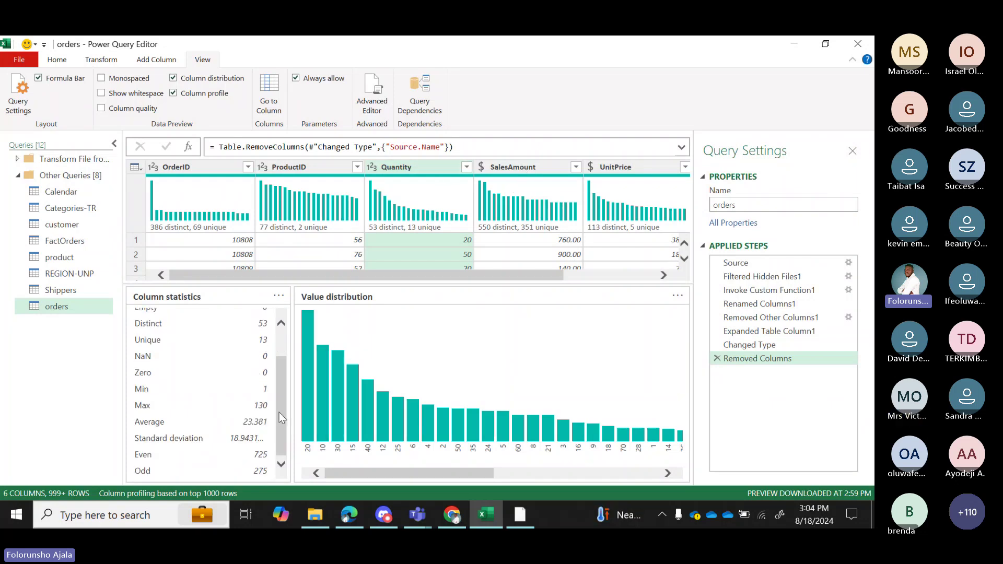
key("Right")
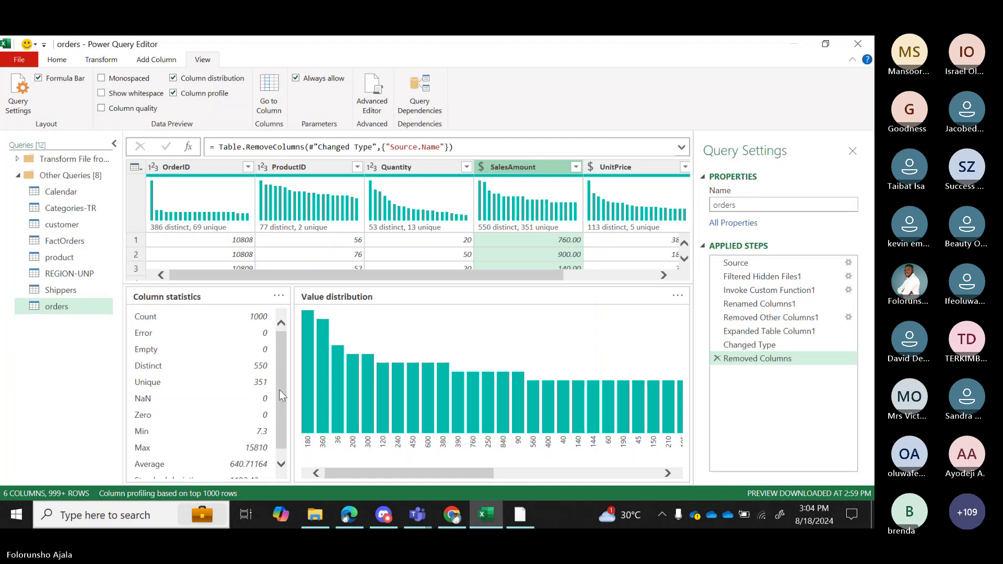
mouse_move(280, 374)
left_mouse_down()
mouse_move(279, 390)
mouse_move(283, 351)
mouse_move(284, 394)
mouse_move(280, 357)
left_mouse_up()
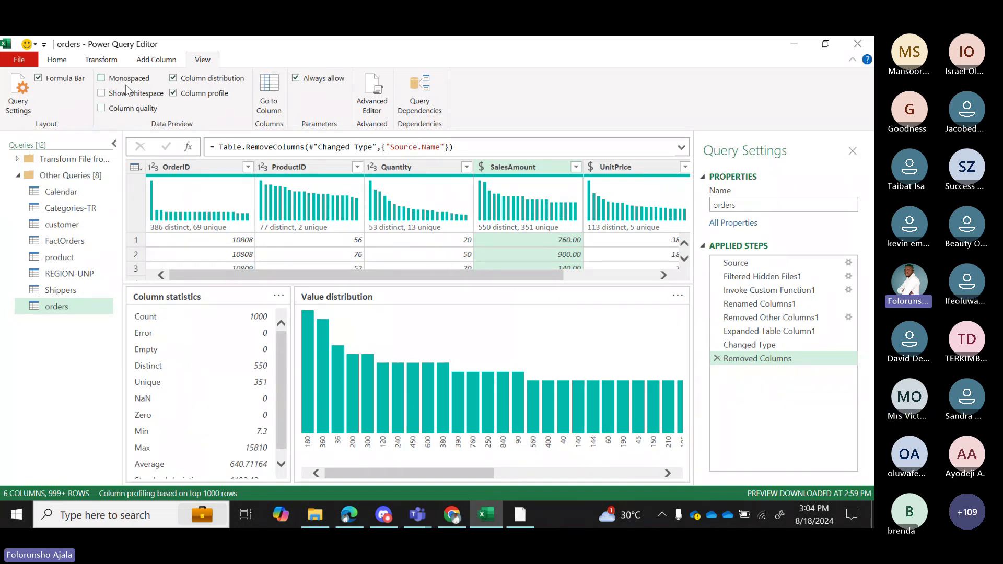
Enable Column quality, showing OrderID 100% valid with no errors or empty values.
left_click(102, 109)
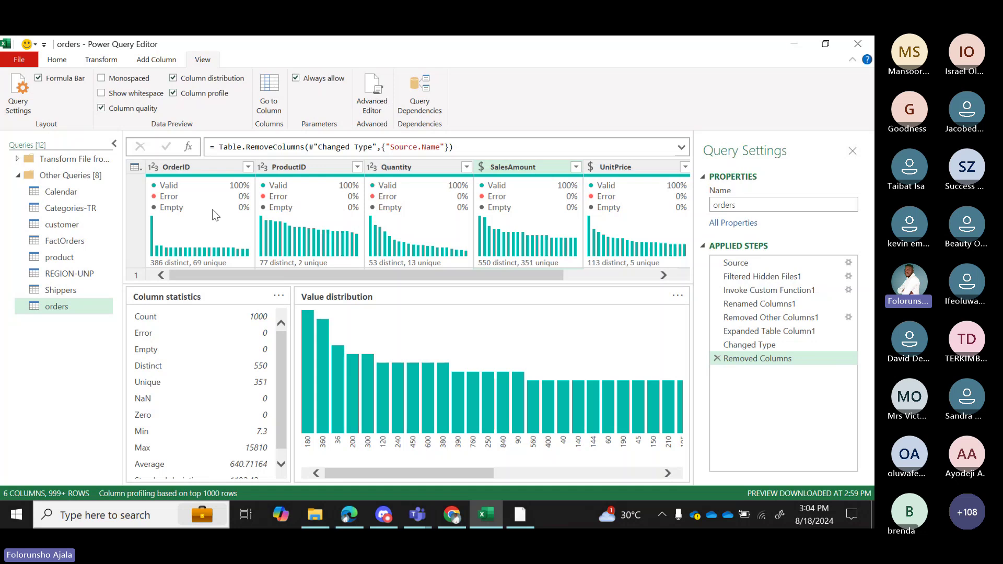
mouse_move(211, 191)
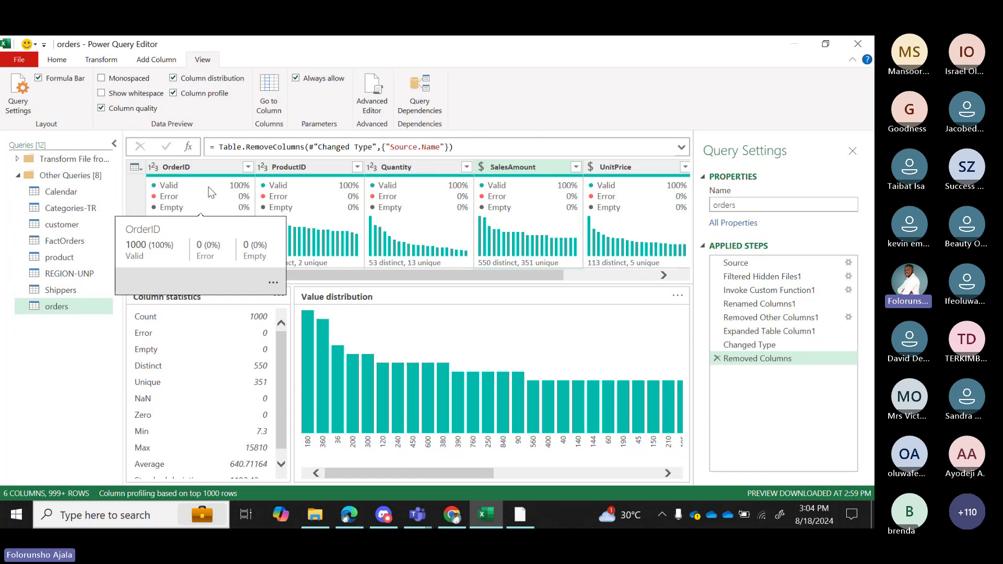
Open the product query, inspect its 5% empty ProductID values, and enable Show whitespace.
left_click(57, 256)
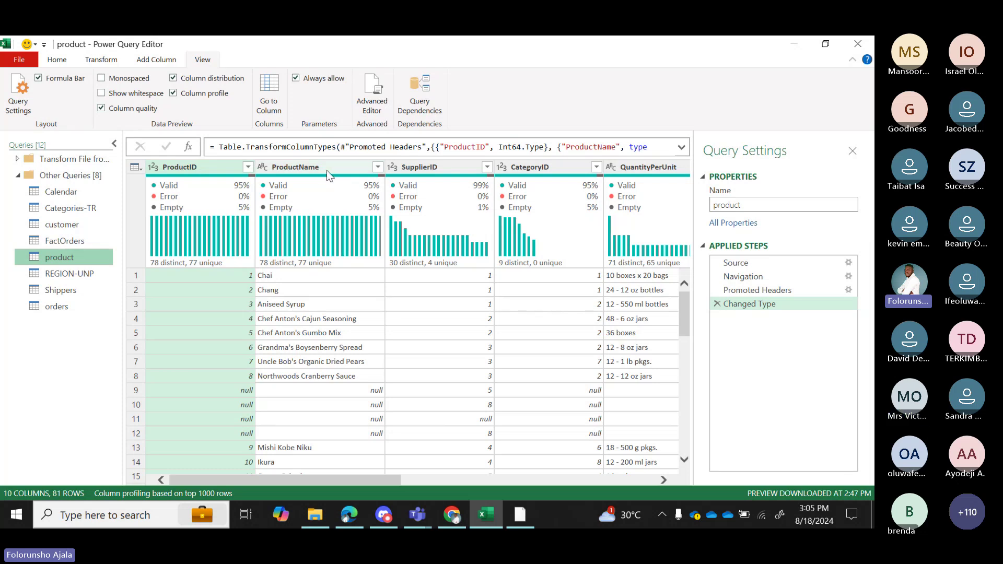
mouse_move(378, 206)
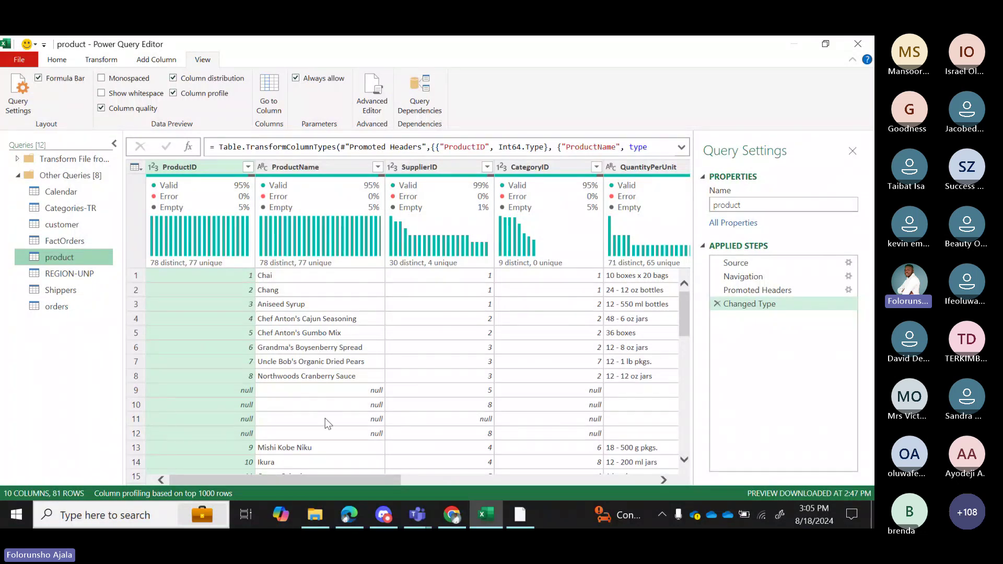
mouse_move(334, 240)
left_click(102, 93)
Cycle through the Home, Transform and Add Column ribbon tabs, ending on Transform.
left_click(61, 62)
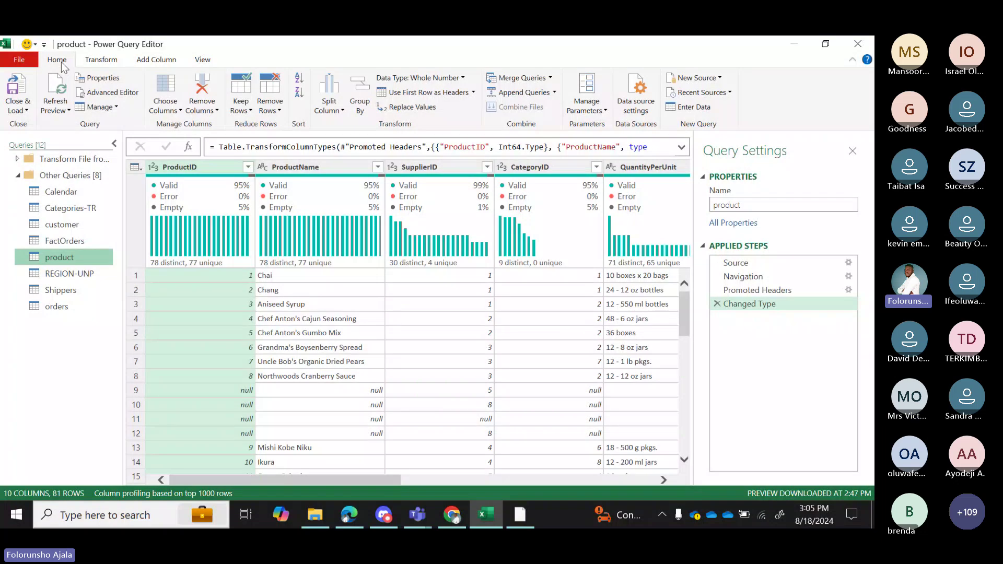
left_click(102, 62)
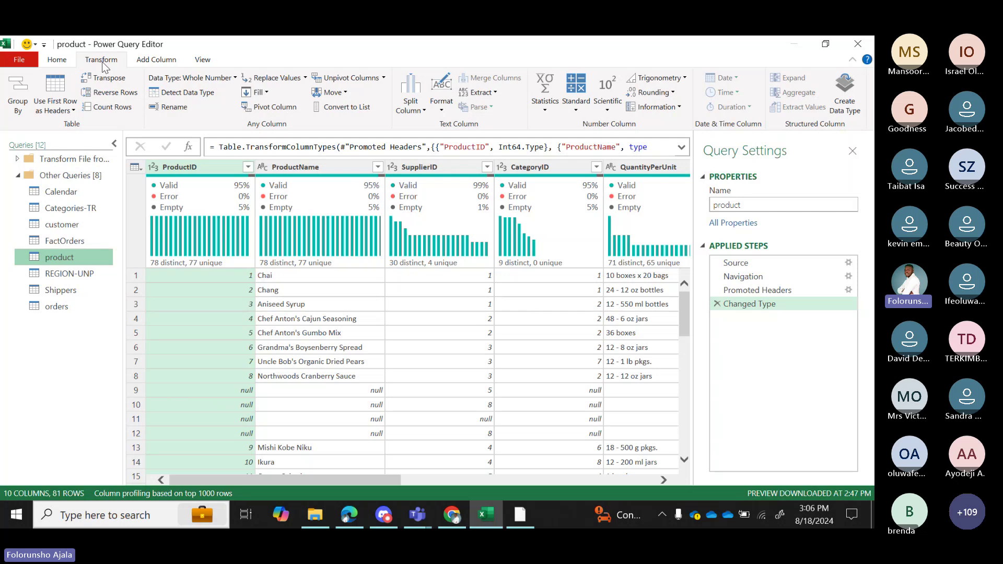
left_click(165, 64)
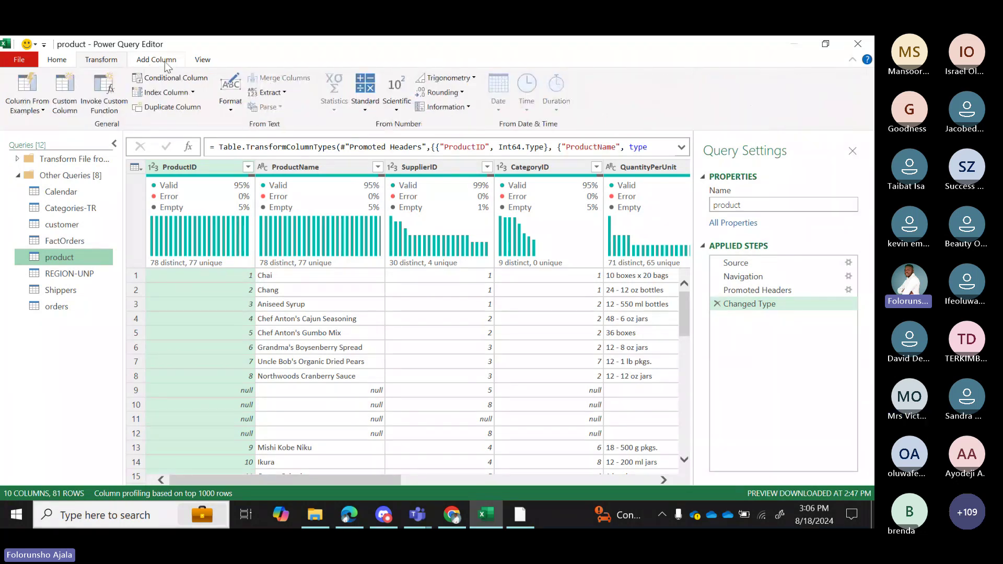
left_click(114, 60)
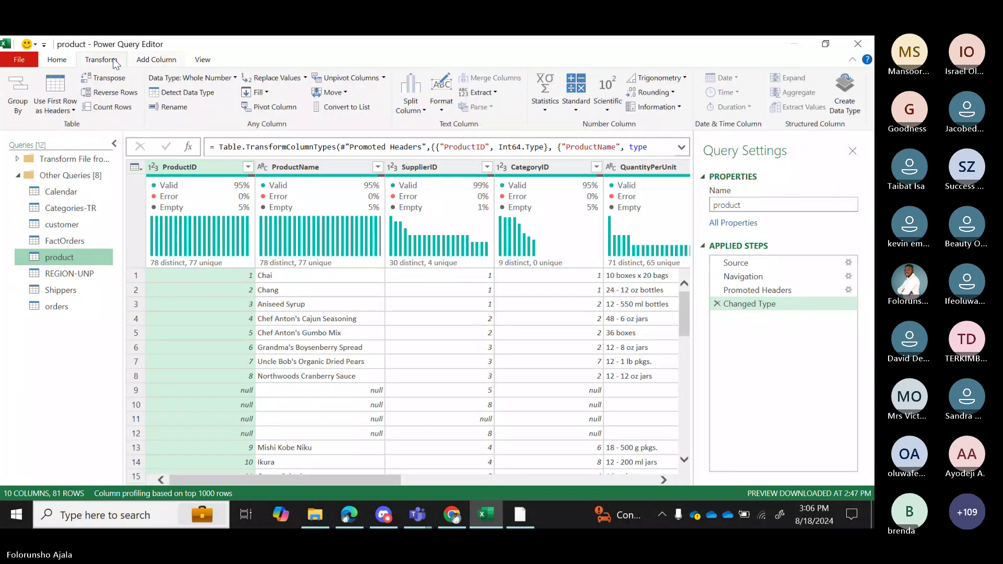
left_click(154, 60)
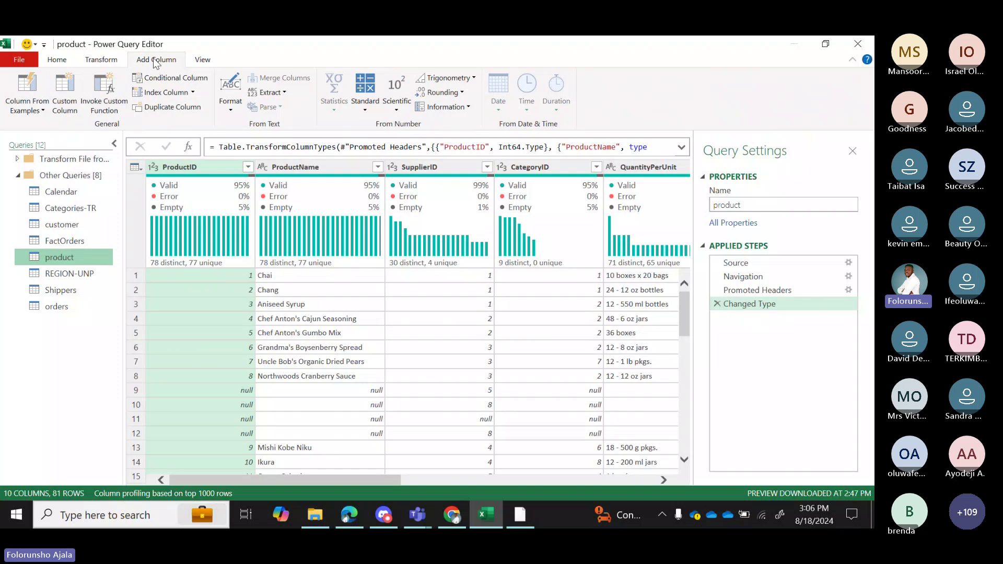
left_click(102, 60)
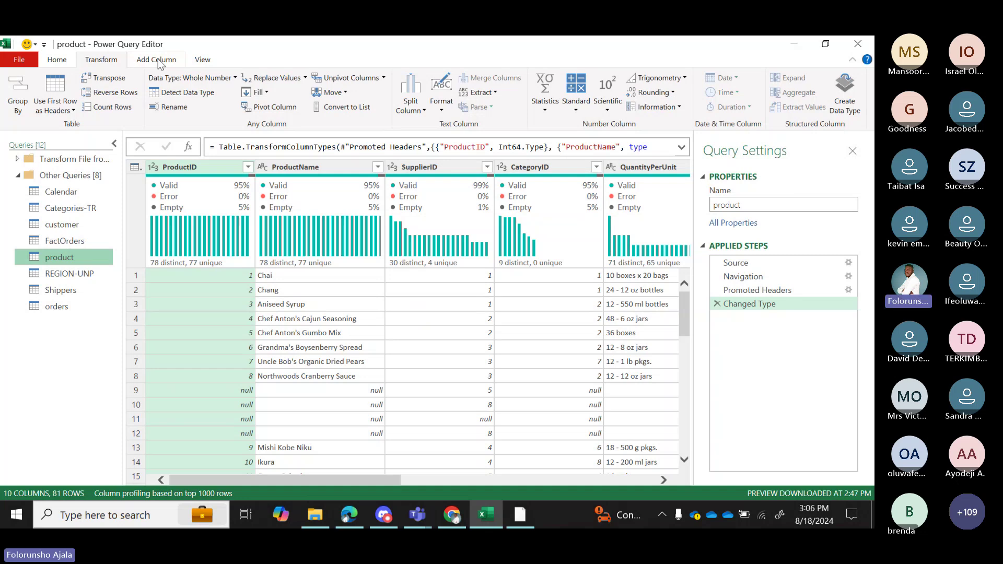
left_click(155, 60)
left_click(102, 60)
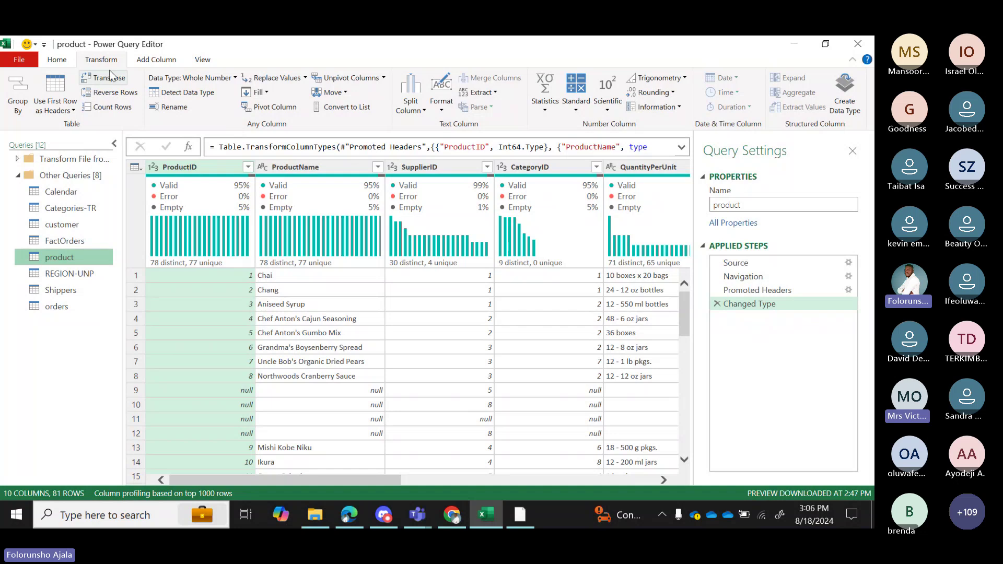
left_click(154, 60)
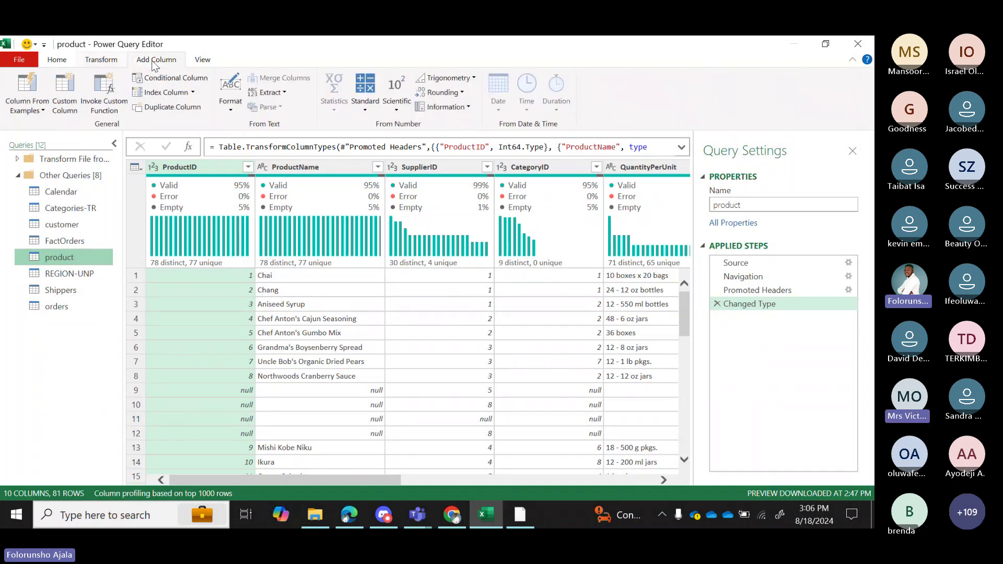
left_click(101, 60)
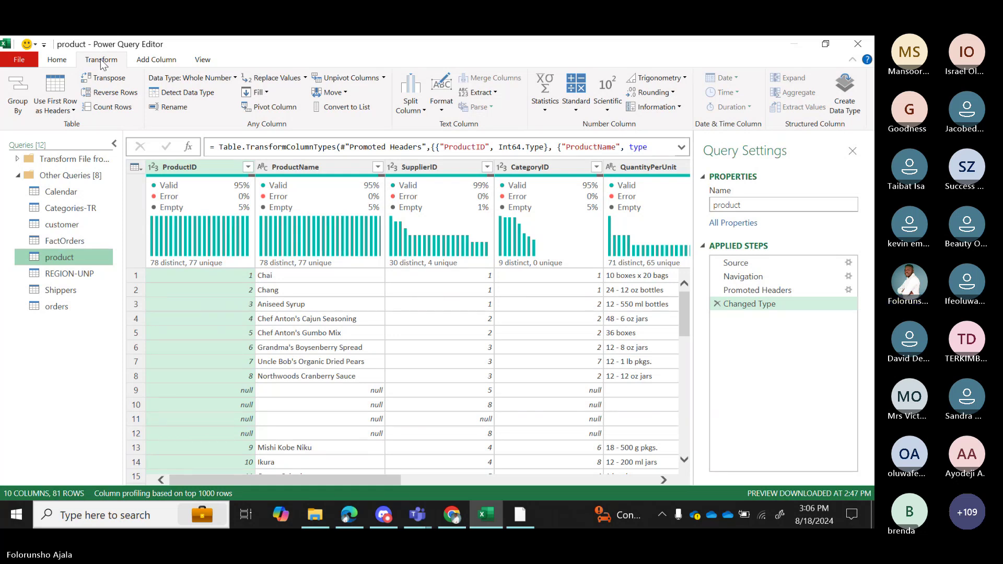
left_click(155, 59)
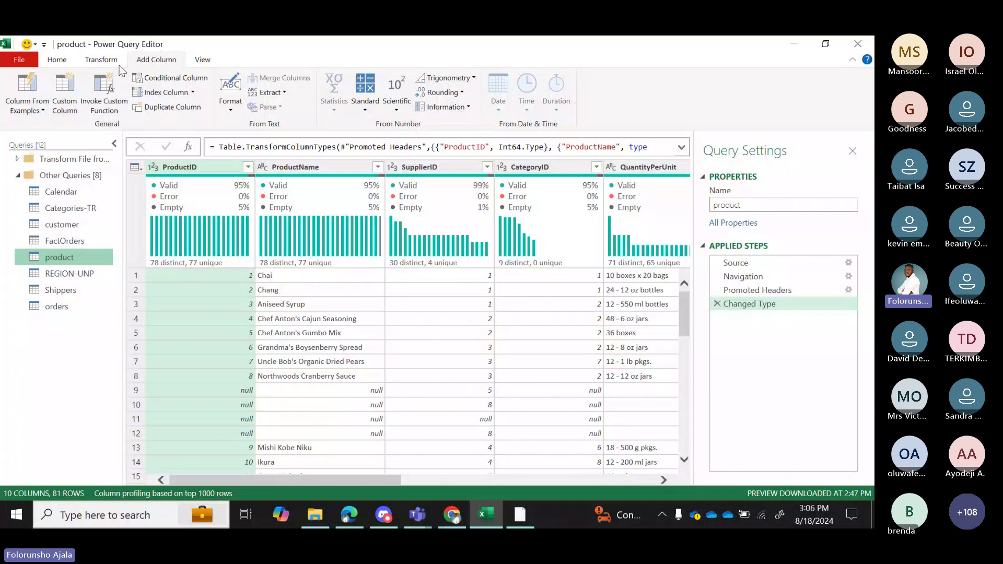
left_click(94, 63)
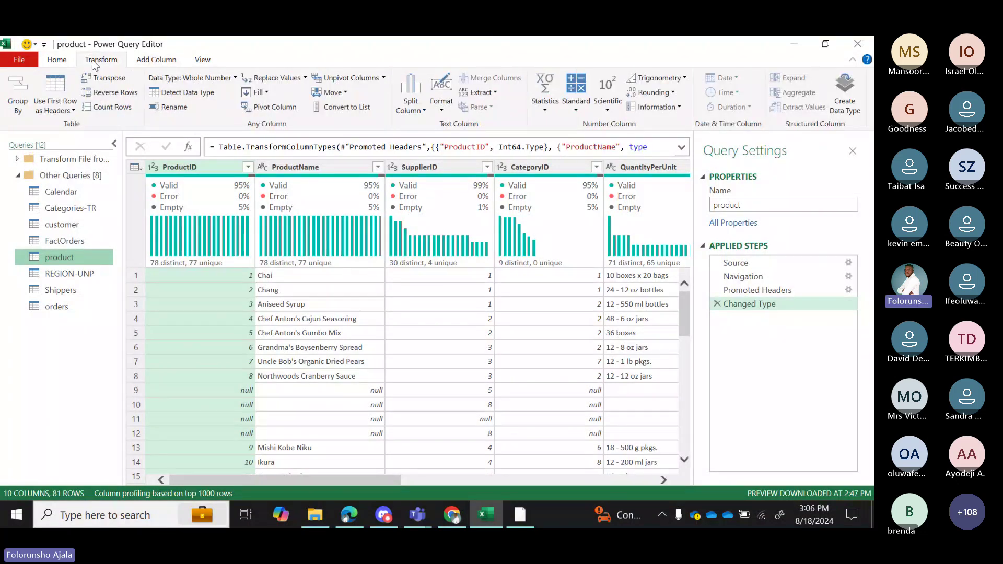
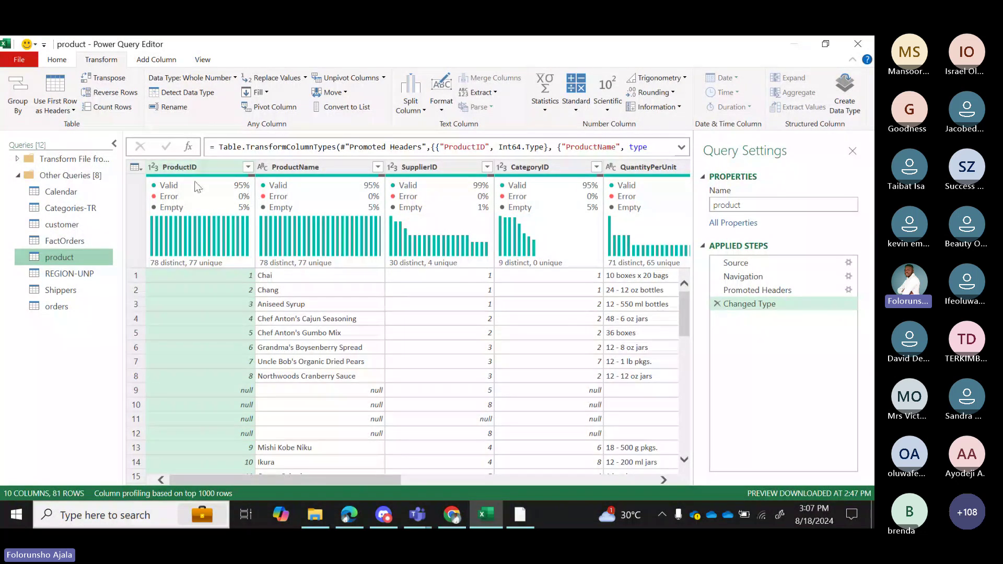
Compare the product query's Add Column and Transform ribbon features, ending on the Home tab.
mouse_move(198, 187)
mouse_move(225, 264)
left_click(159, 59)
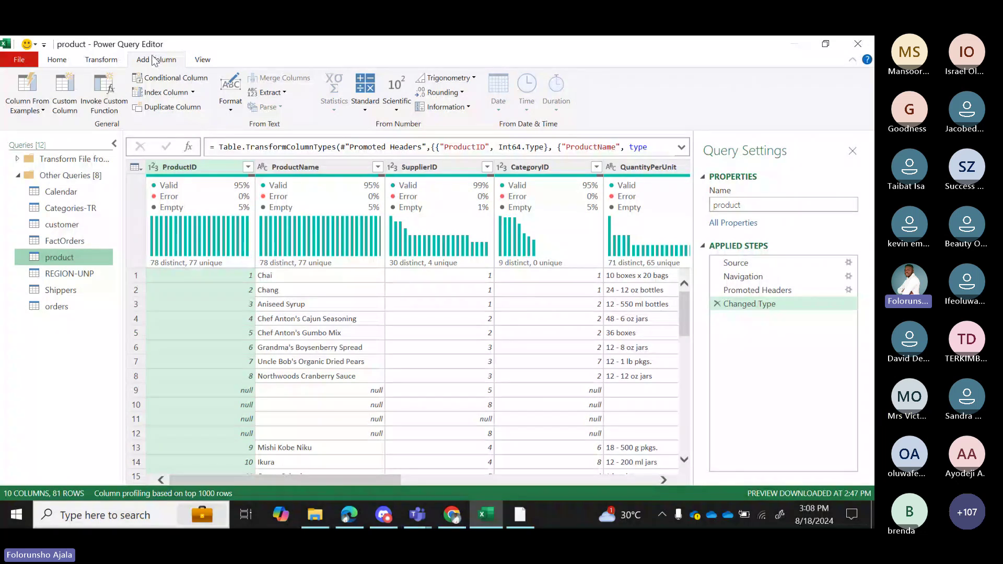
left_click(110, 61)
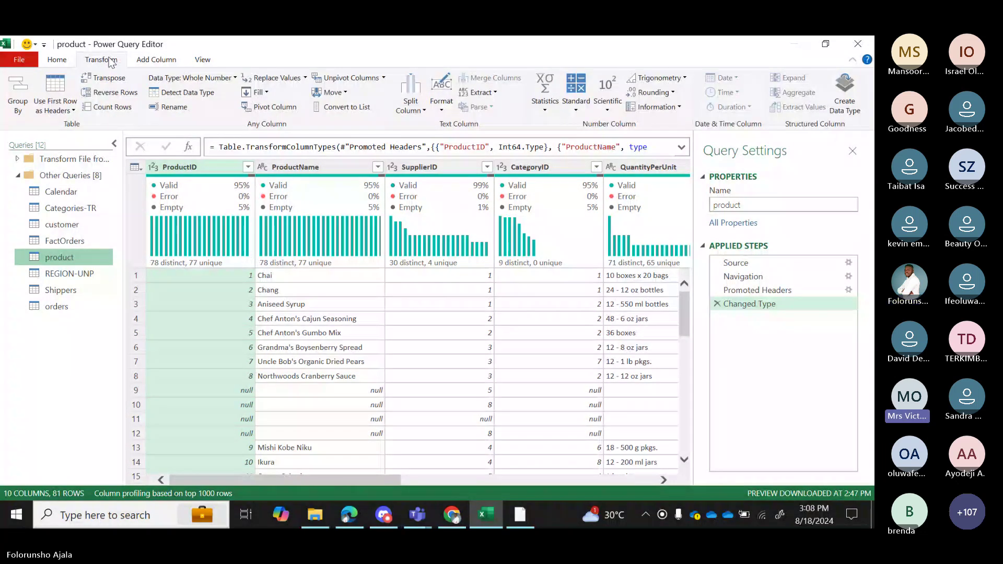
left_click(153, 61)
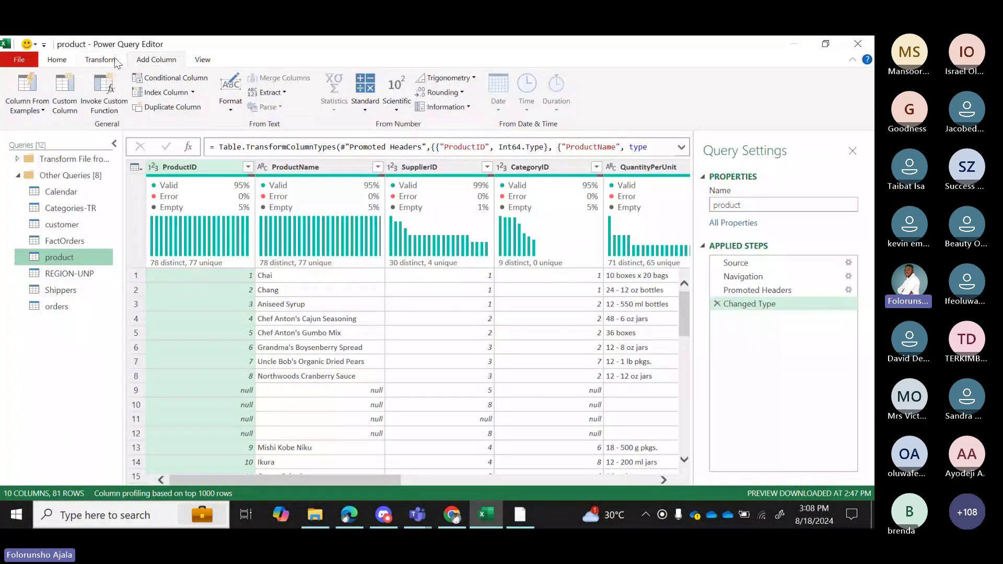
left_click(111, 61)
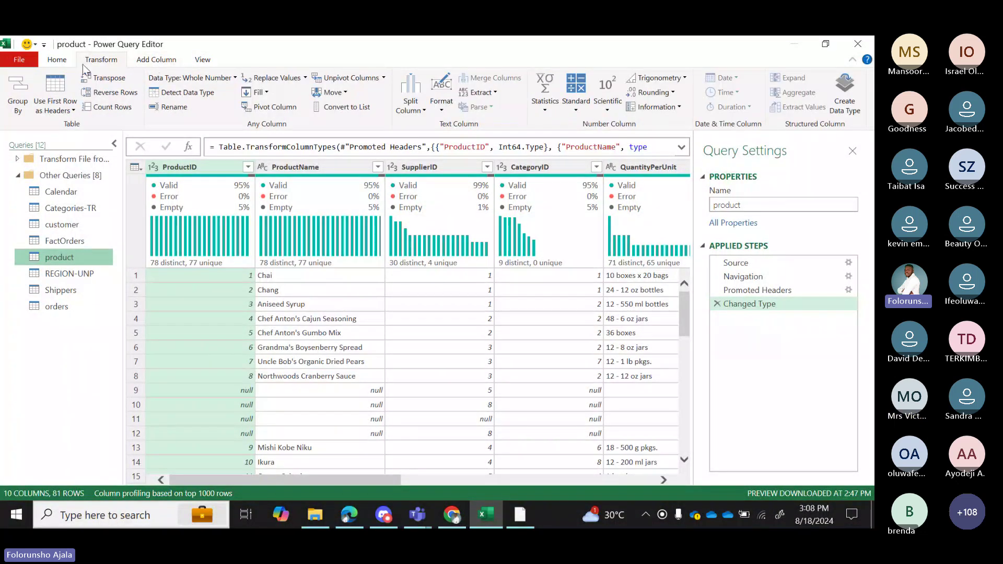
left_click(57, 60)
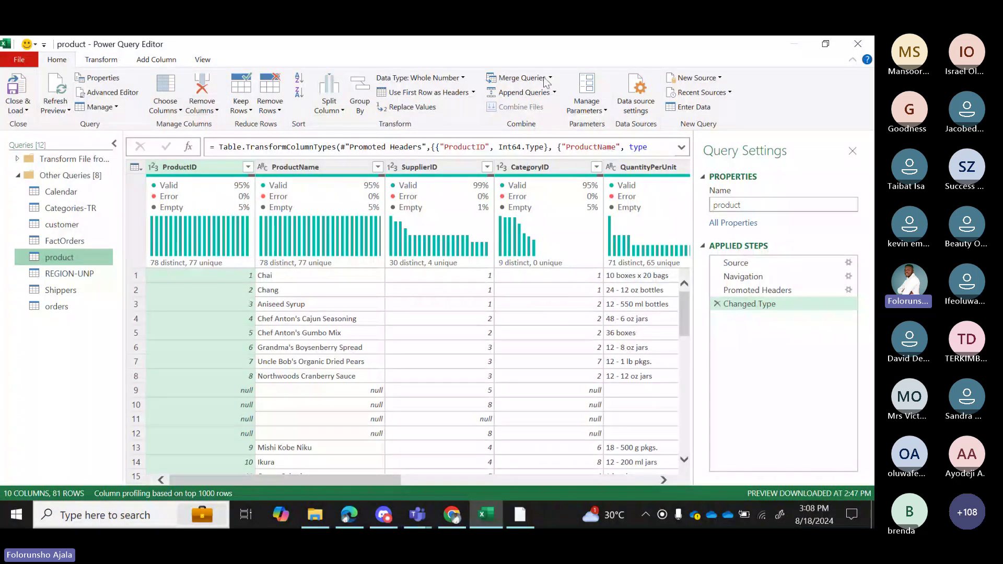
mouse_move(295, 265)
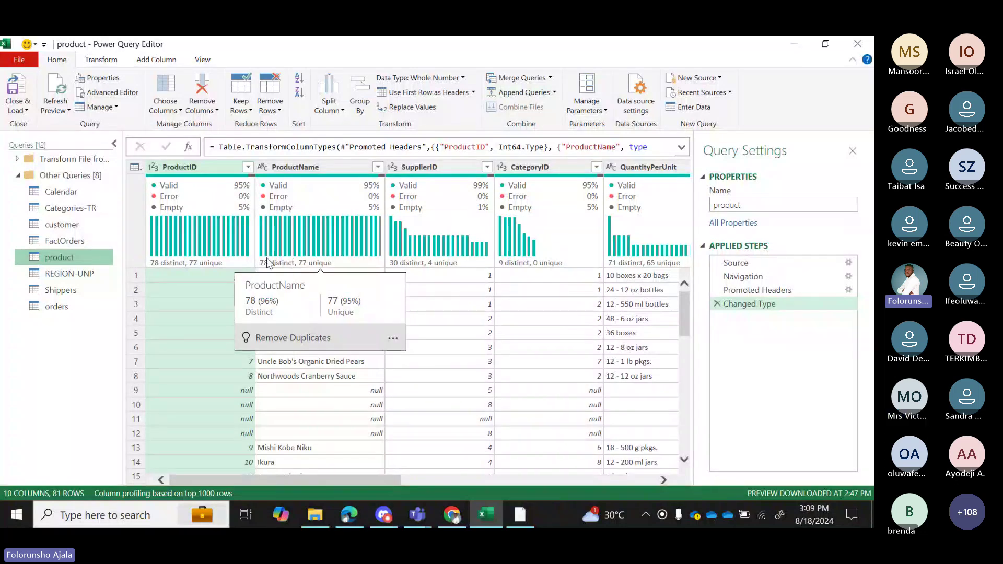
Open the Calendar query, then view the Teams meeting's participant list.
left_click(59, 193)
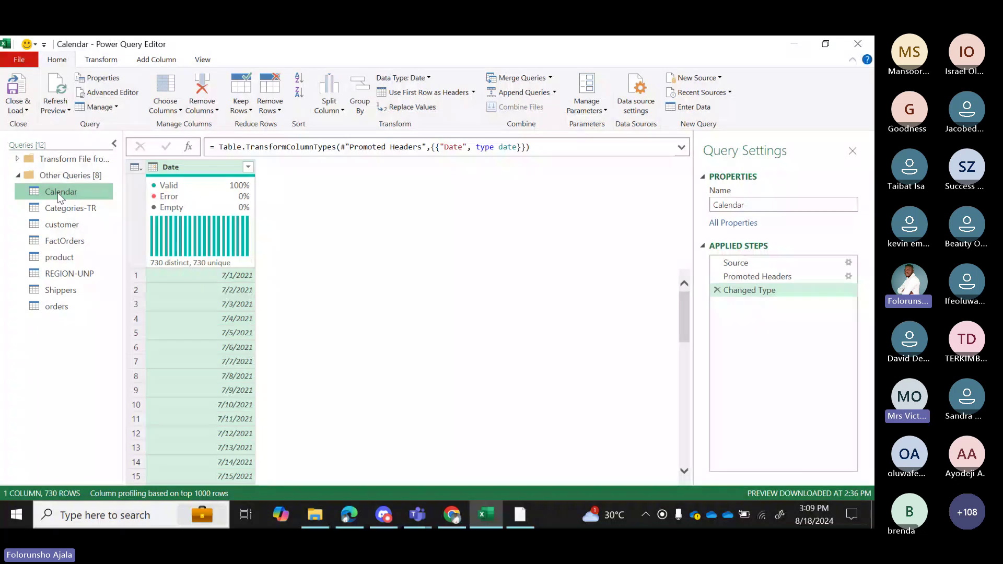
left_click(418, 513)
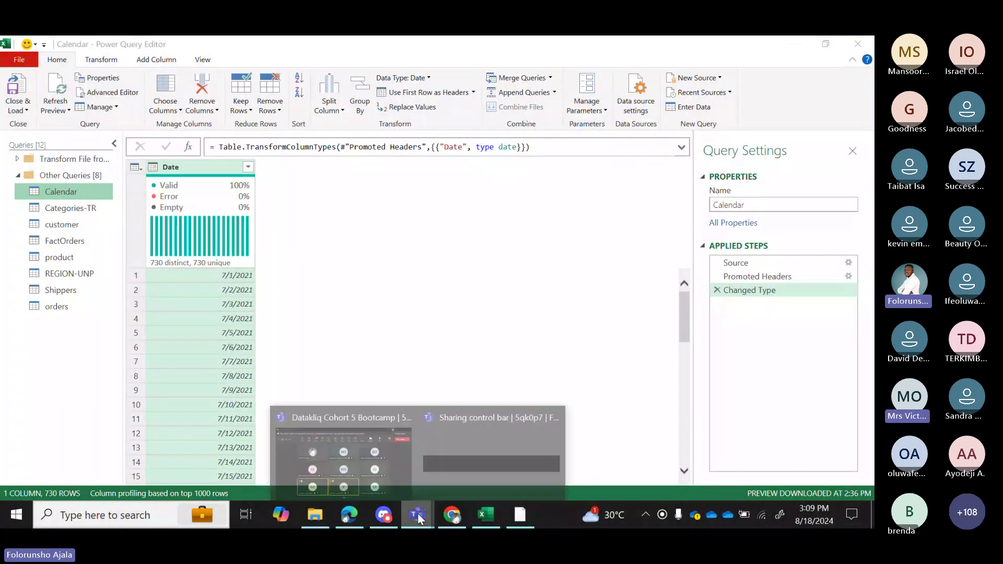
left_click(372, 470)
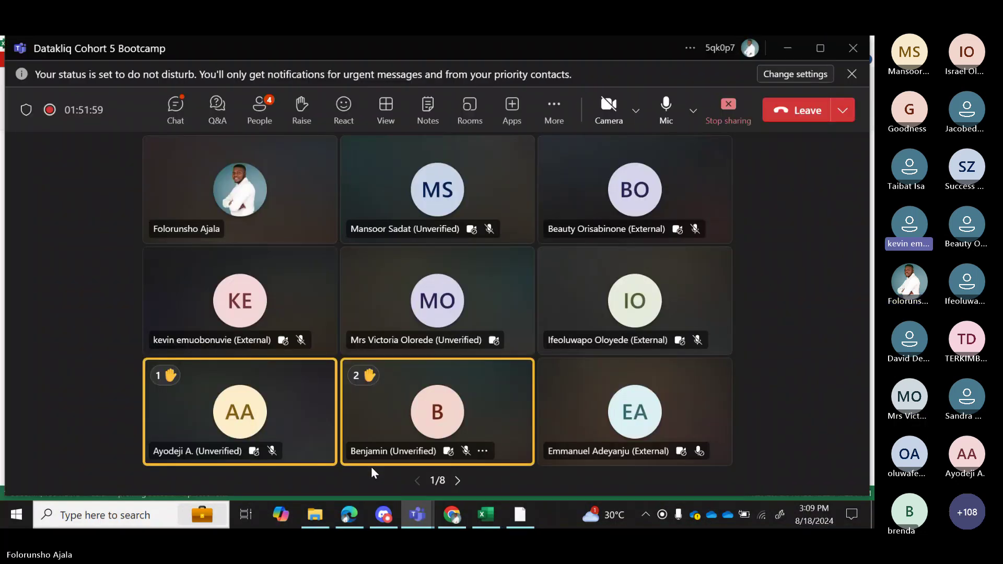
left_click(263, 121)
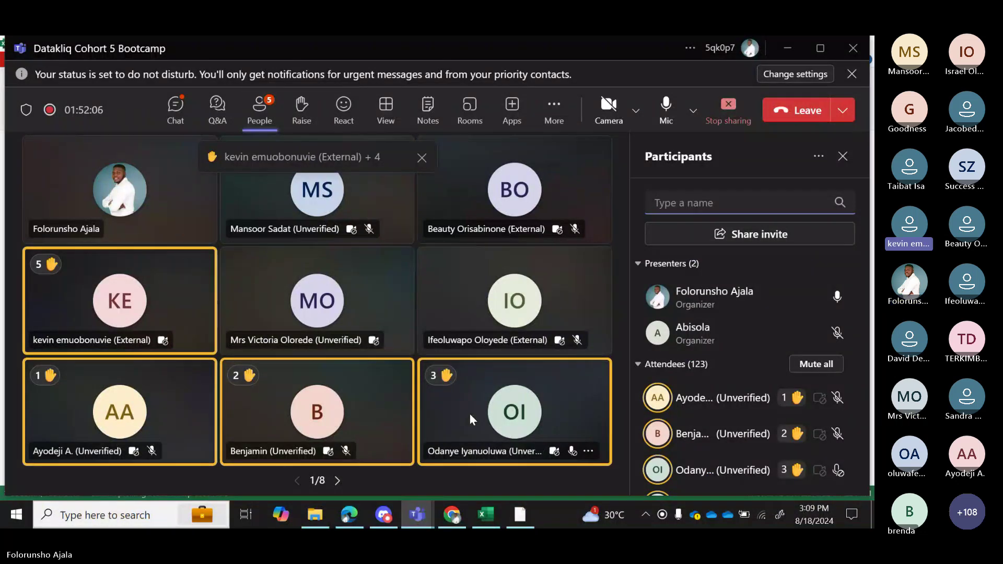
Return to Power Query and review the Calendar query's Add Column and Transform features.
mouse_move(493, 512)
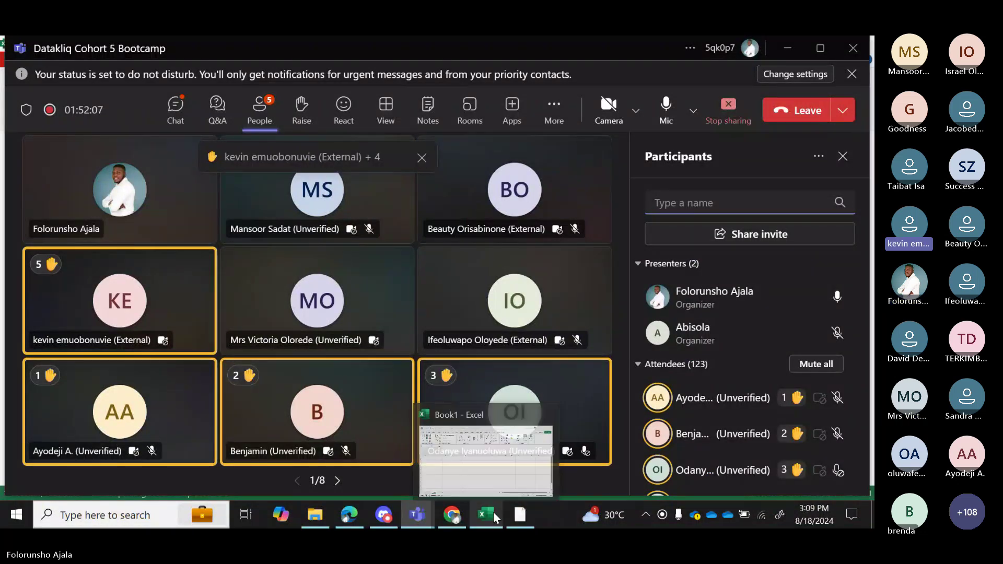
left_click(468, 474)
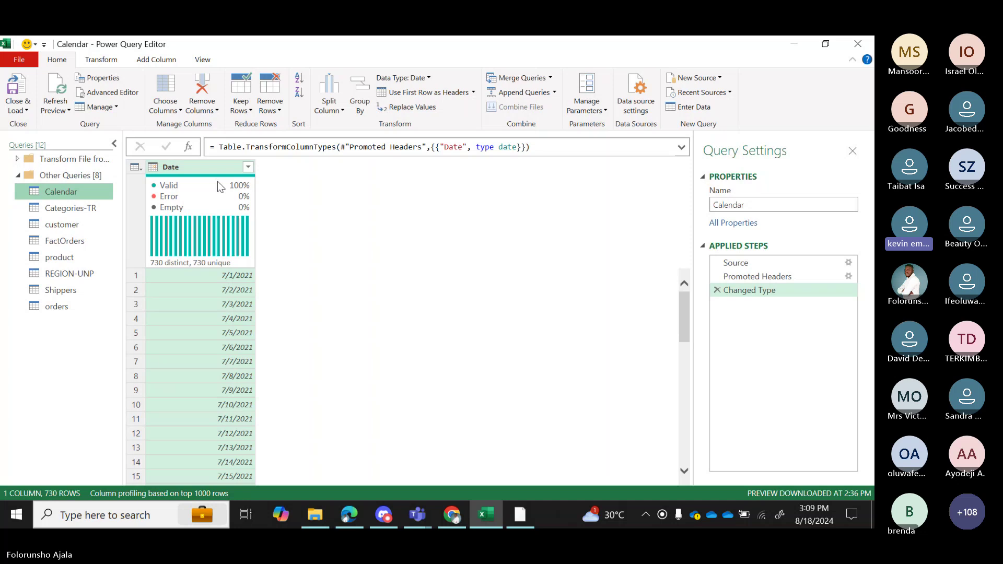
left_click(148, 62)
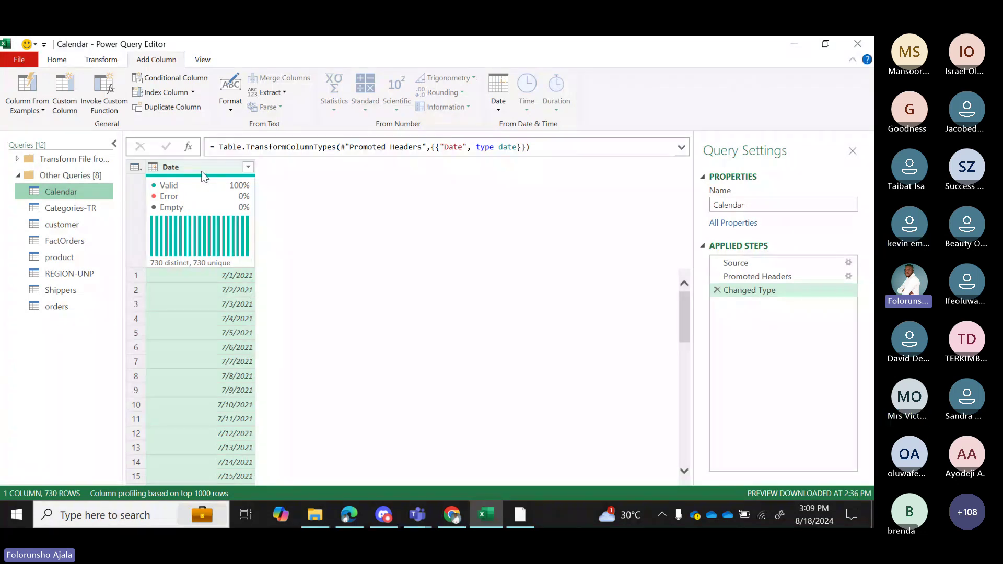
left_click(101, 59)
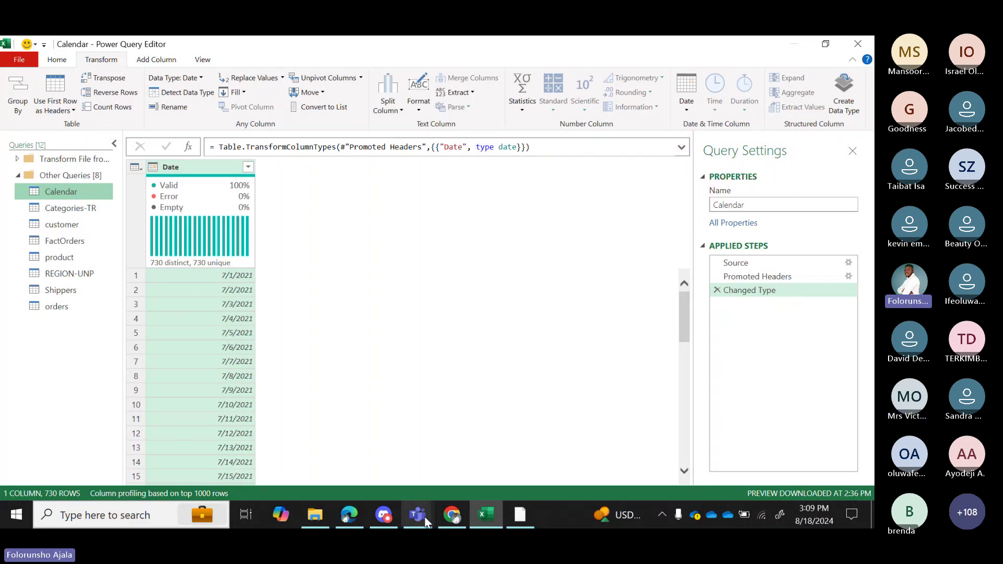
Read the recent messages in the Teams meeting chat, then return to the Power Query editor.
mouse_move(423, 515)
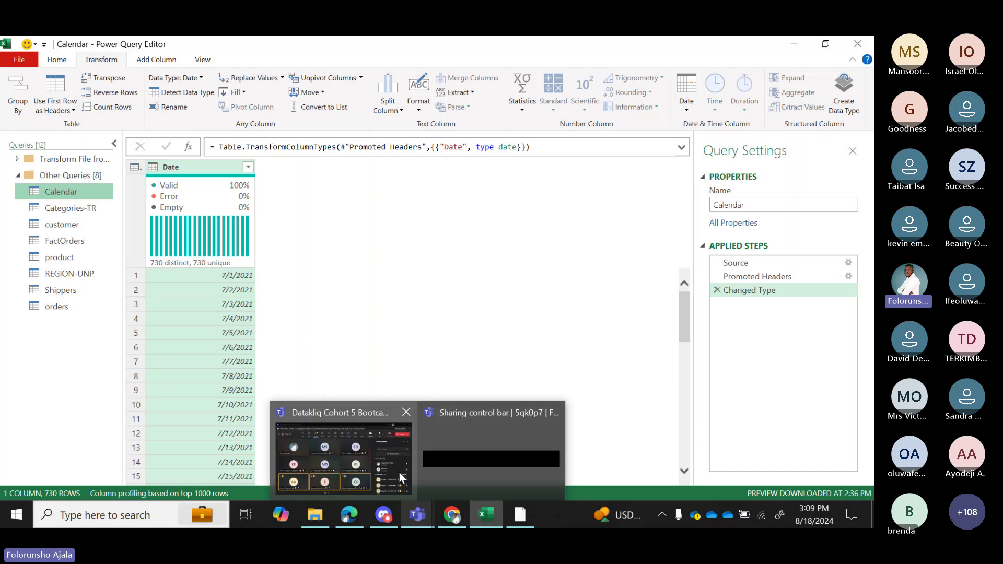
left_click(371, 462)
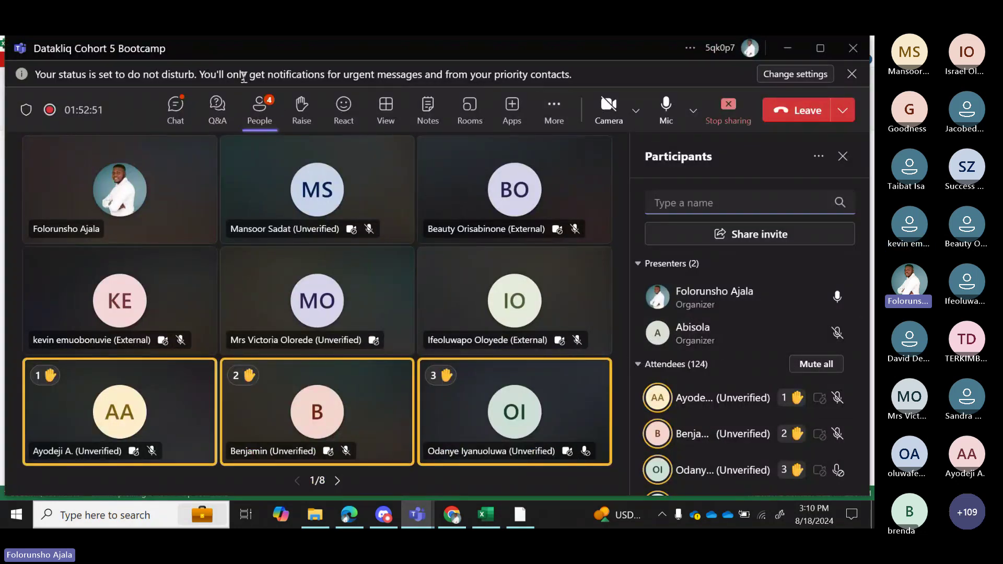
left_click(177, 109)
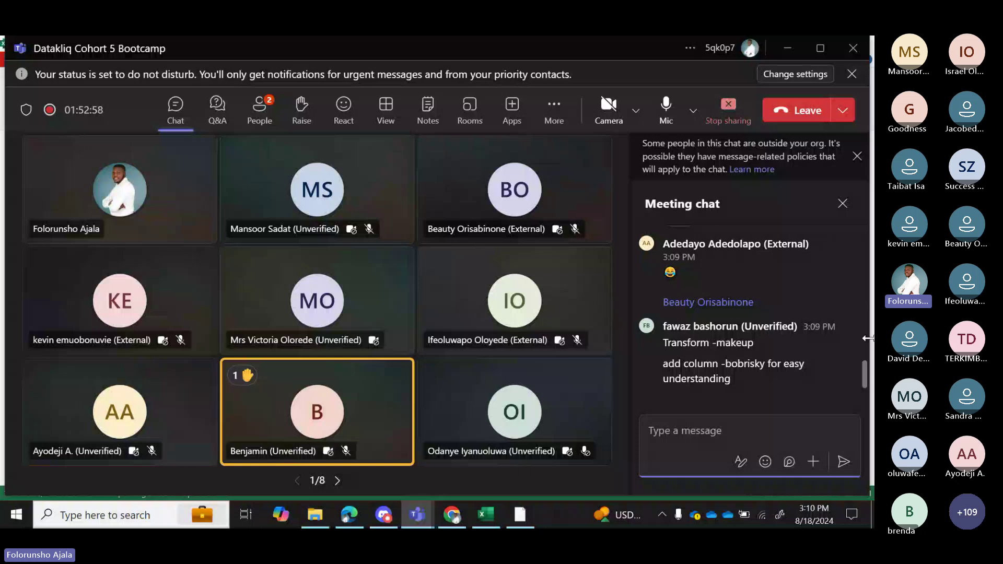
scroll(864, 368, "up", 3)
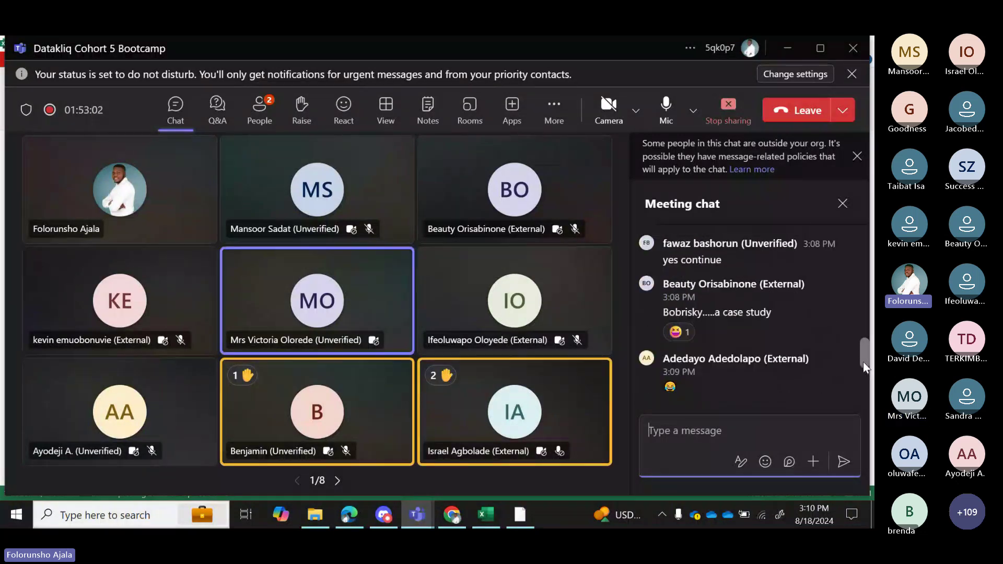
scroll(865, 369, "down", 3)
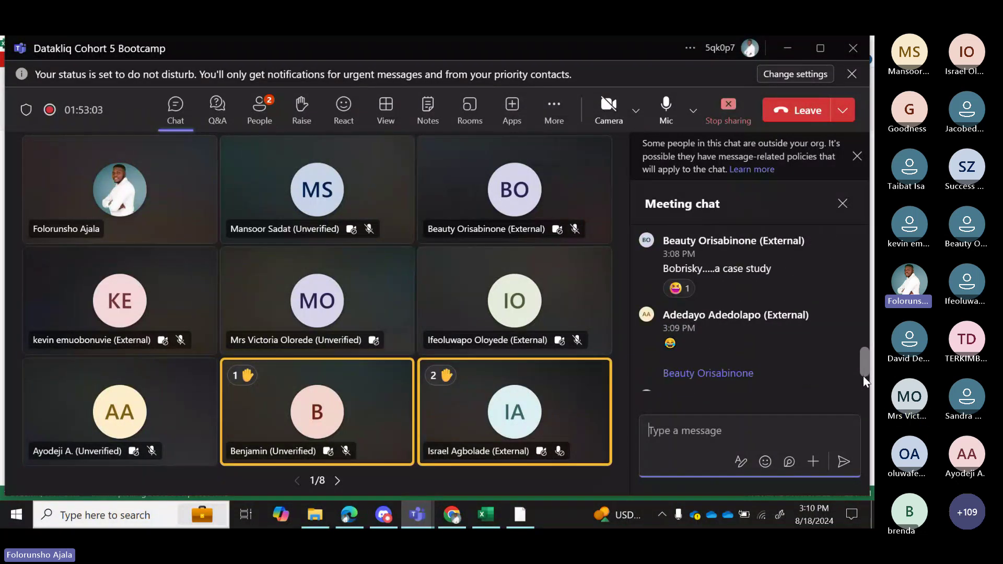
scroll(865, 381, "down", 3)
scroll(864, 391, "down", 1)
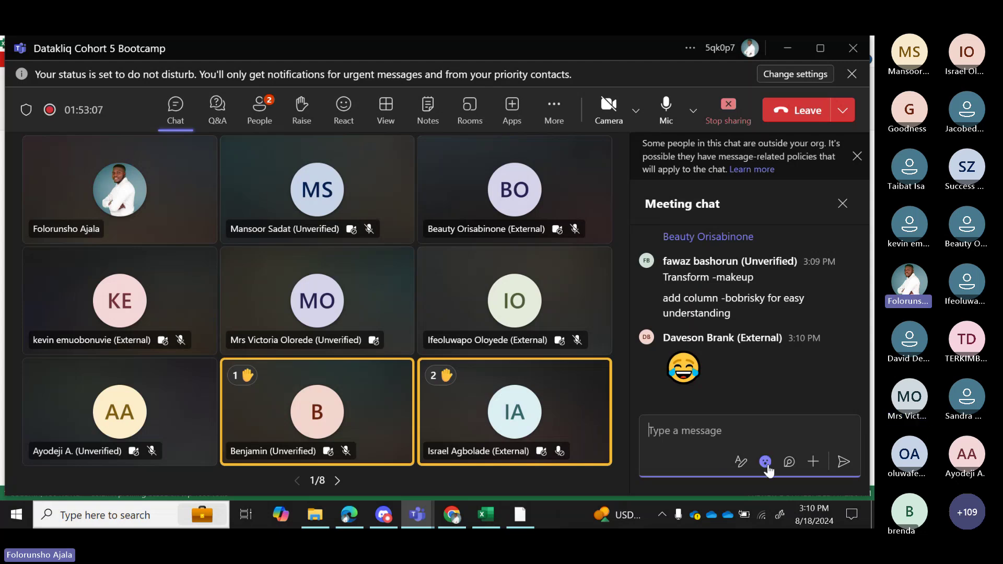
mouse_move(483, 515)
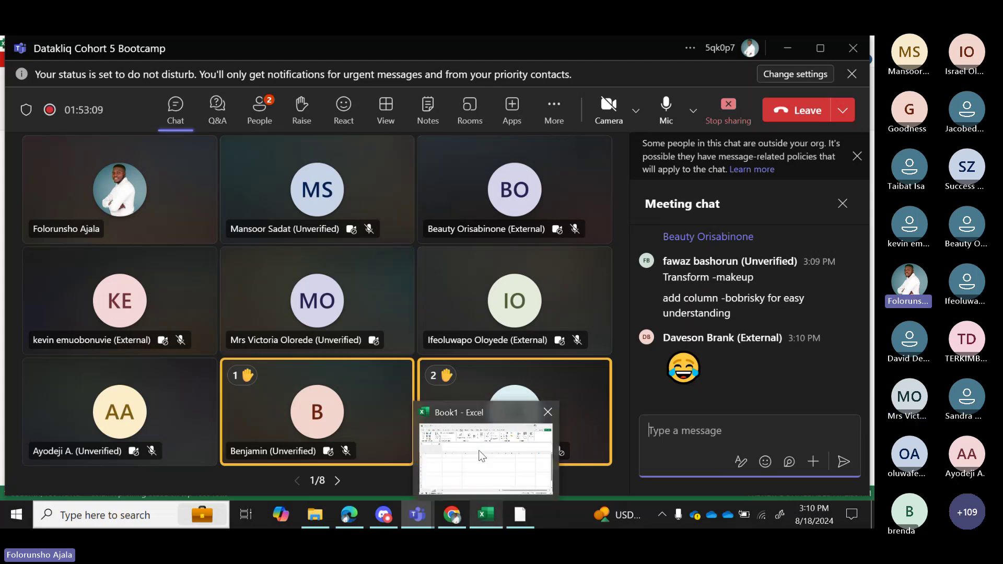
left_click(482, 457)
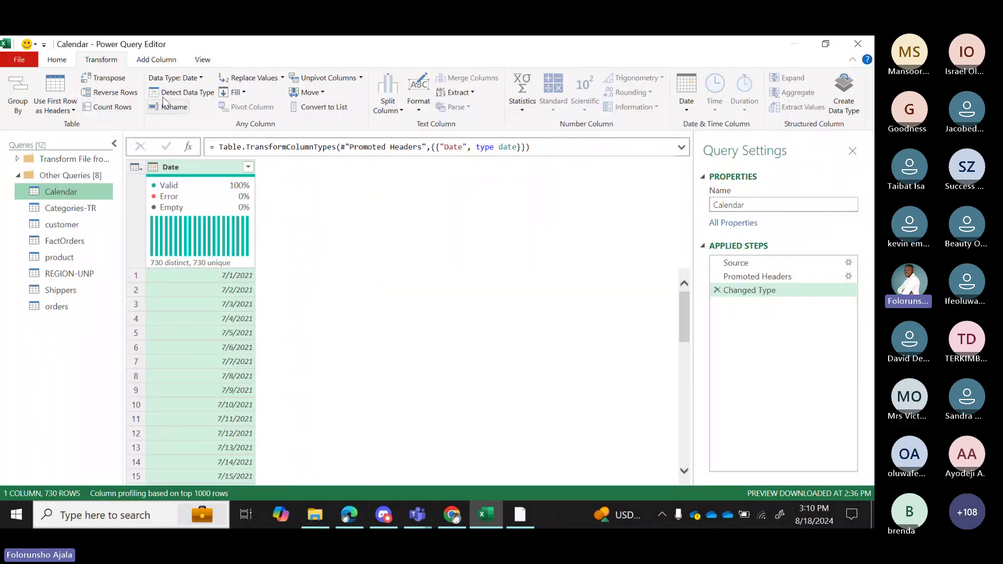
Select the Calendar Date column and switch off the Column profile view option.
left_click(191, 173)
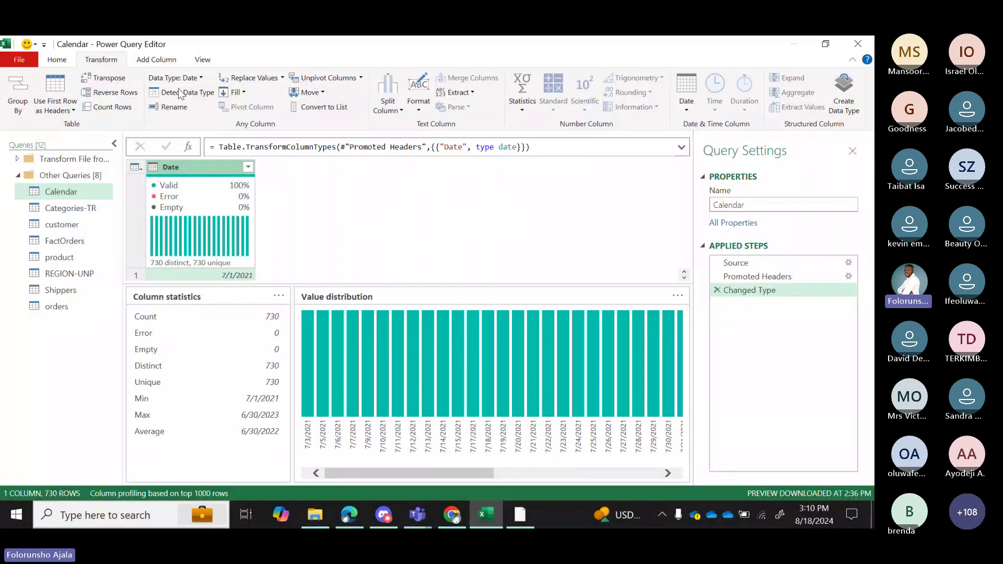
left_click(160, 60)
left_click(202, 61)
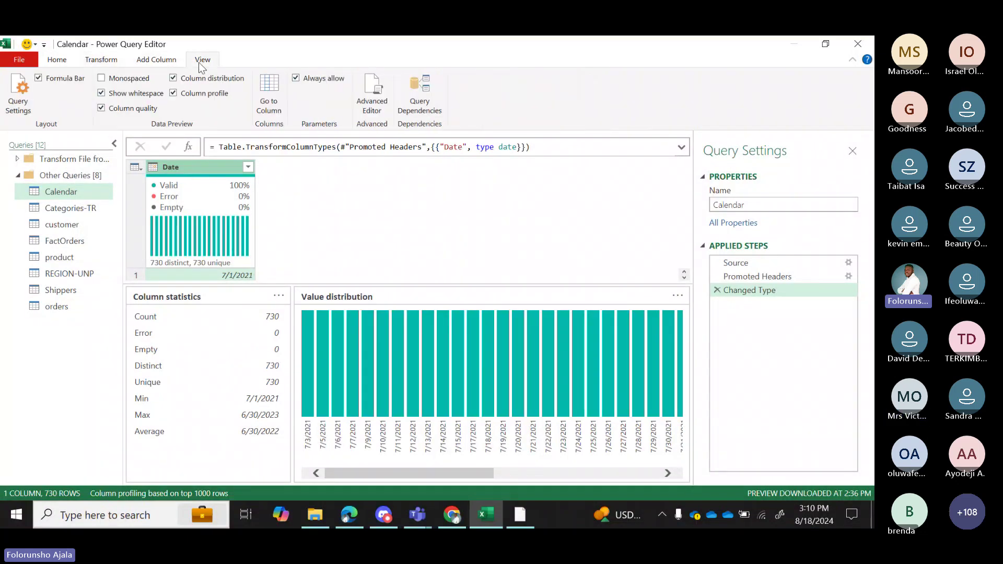
left_click(173, 94)
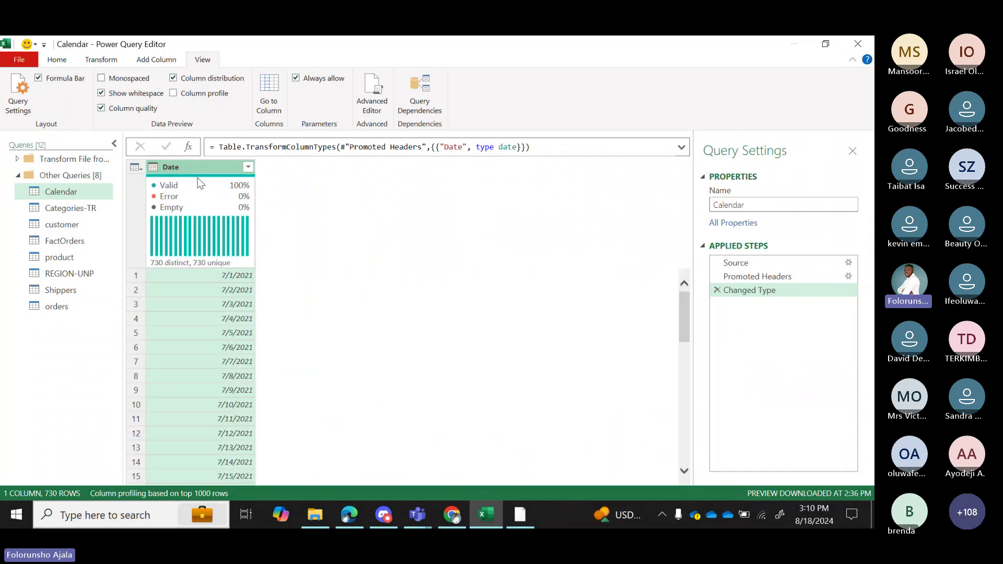
mouse_move(197, 178)
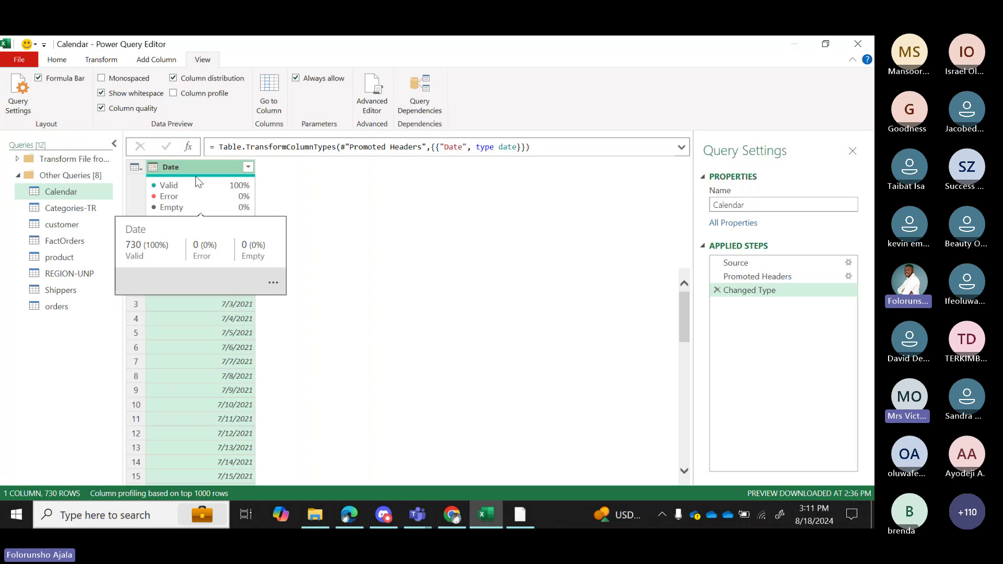
left_click(156, 60)
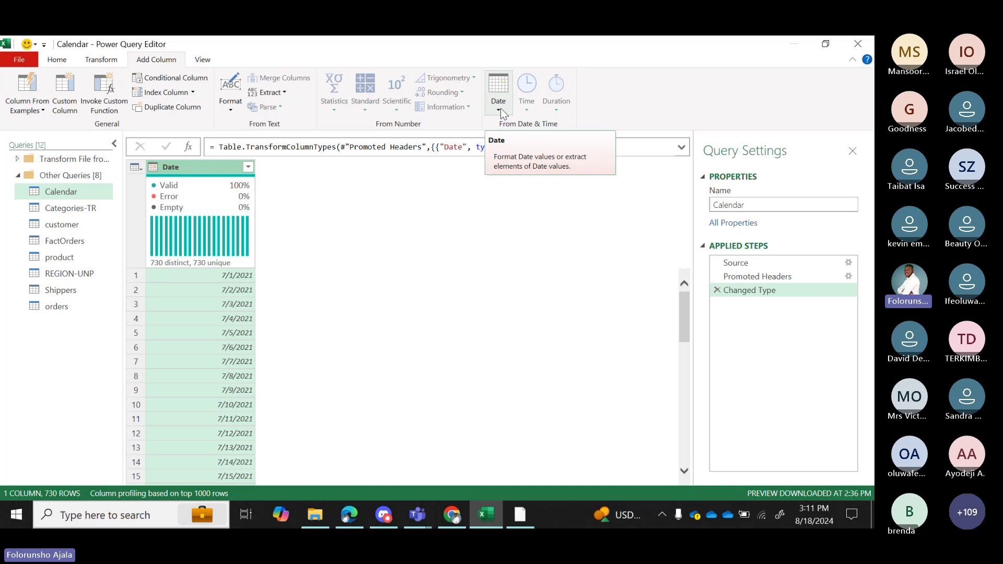
Add a Year column from Date, then delete the Inserted Year step.
left_click(501, 109)
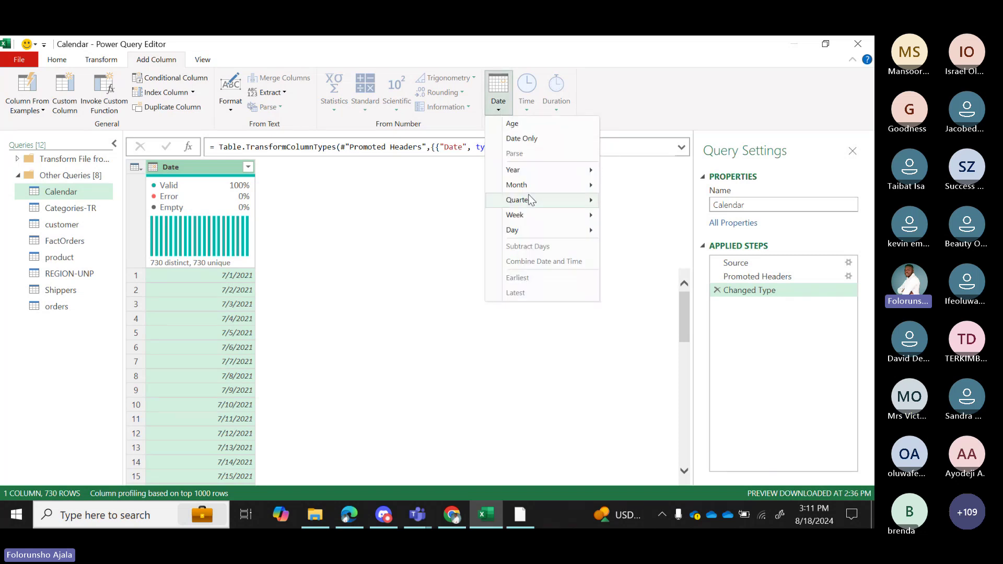
mouse_move(522, 170)
left_click(645, 177)
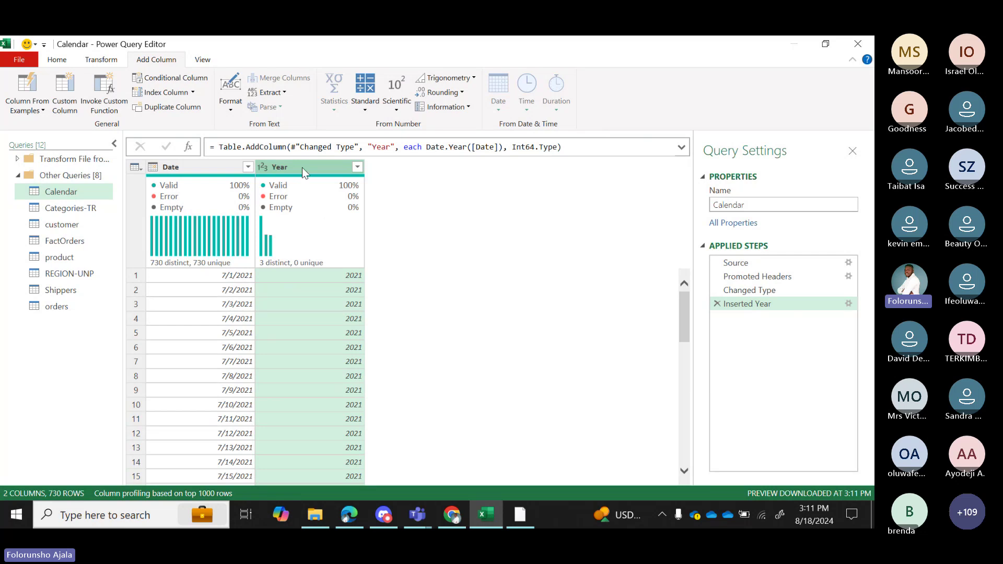
left_click(717, 304)
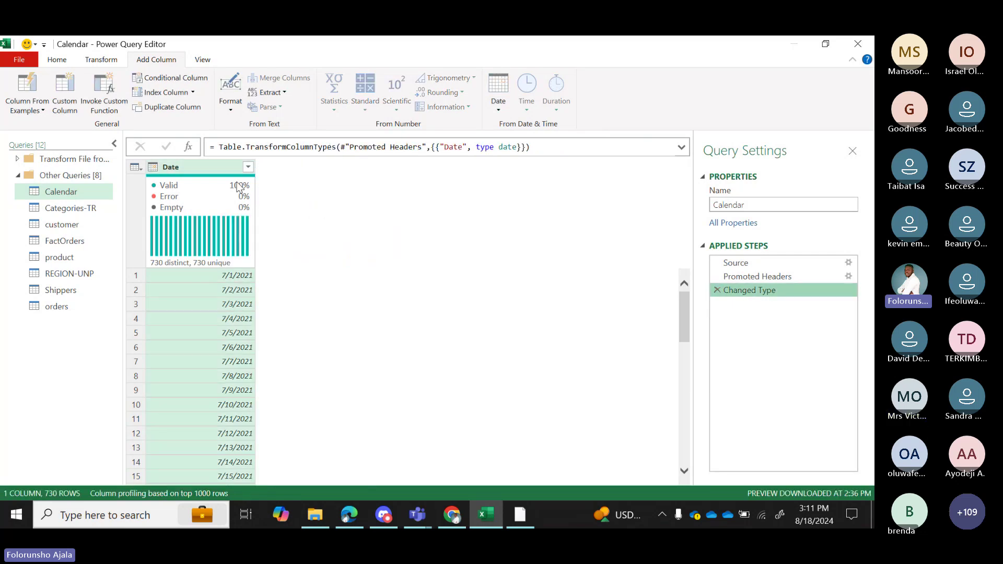
Transform the Date column into years, then remove that extraction step again.
left_click(102, 60)
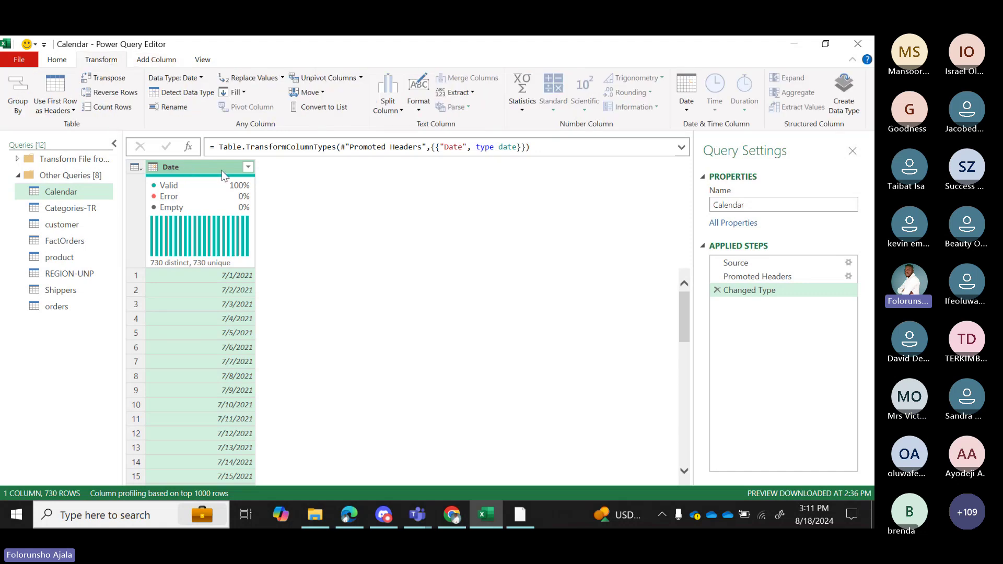
left_click(687, 112)
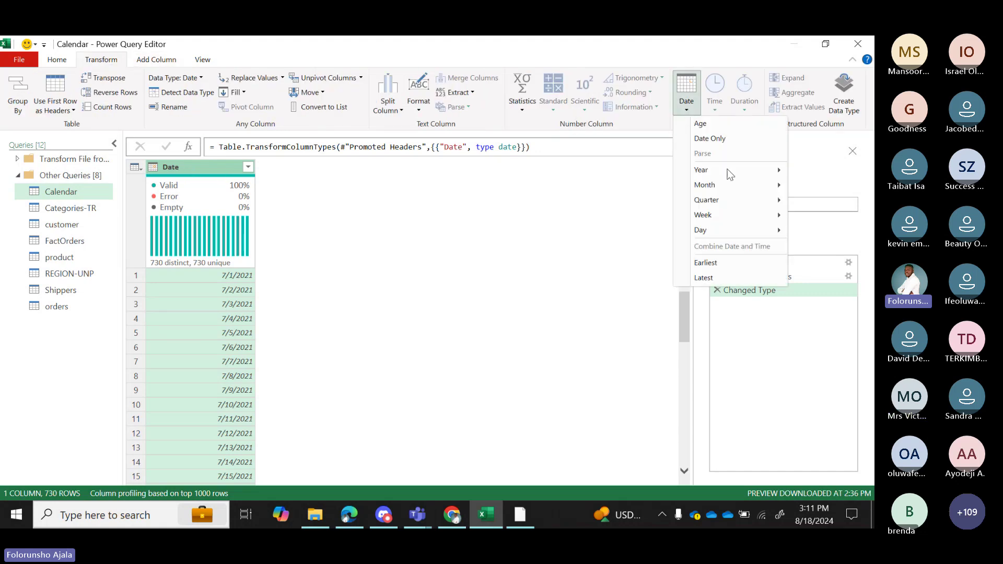
mouse_move(726, 171)
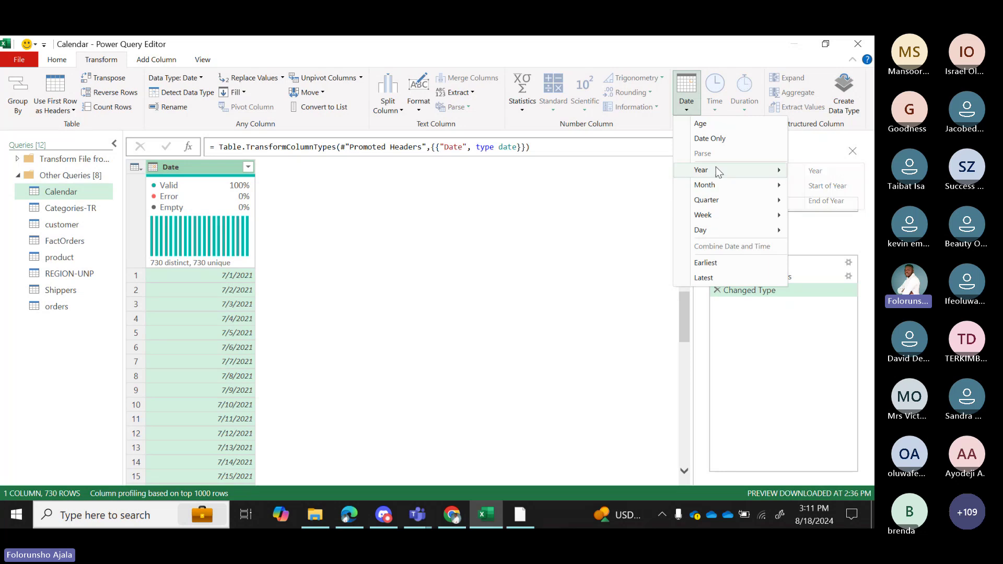
left_click(822, 170)
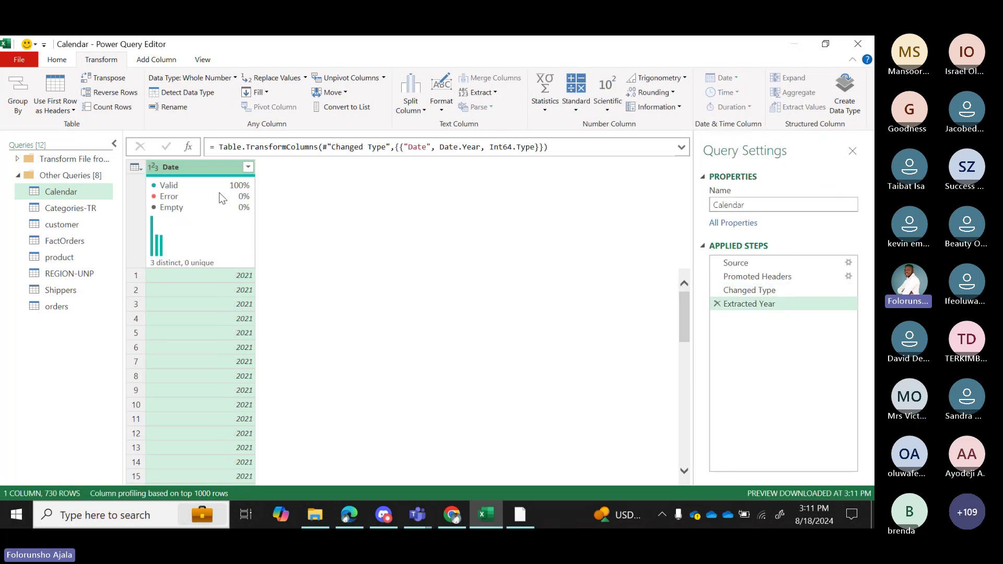
mouse_move(234, 224)
mouse_move(245, 180)
left_click(717, 304)
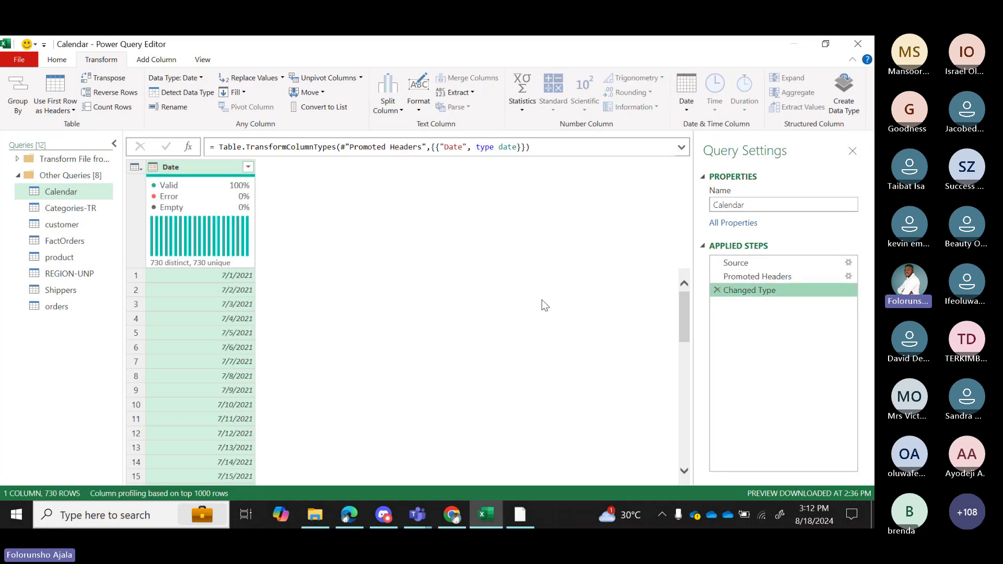
Add a new Year column derived from the Date column, keeping Date intact.
left_click(200, 168)
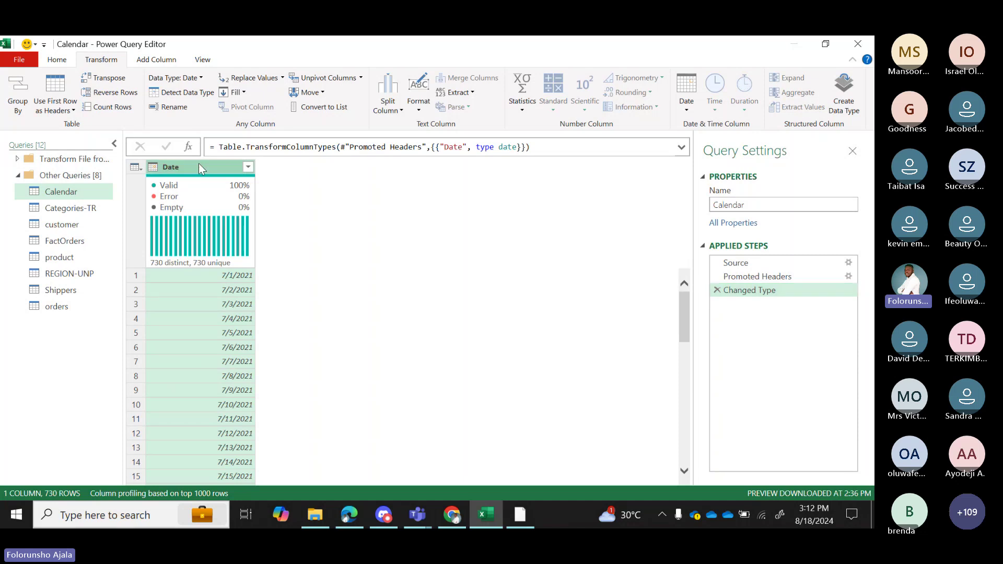
left_click(151, 59)
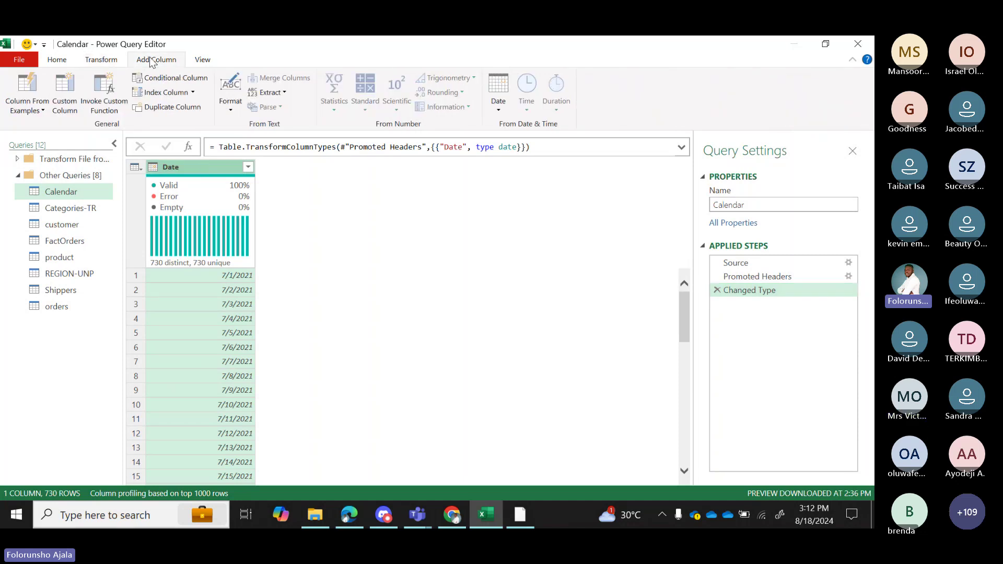
left_click(498, 101)
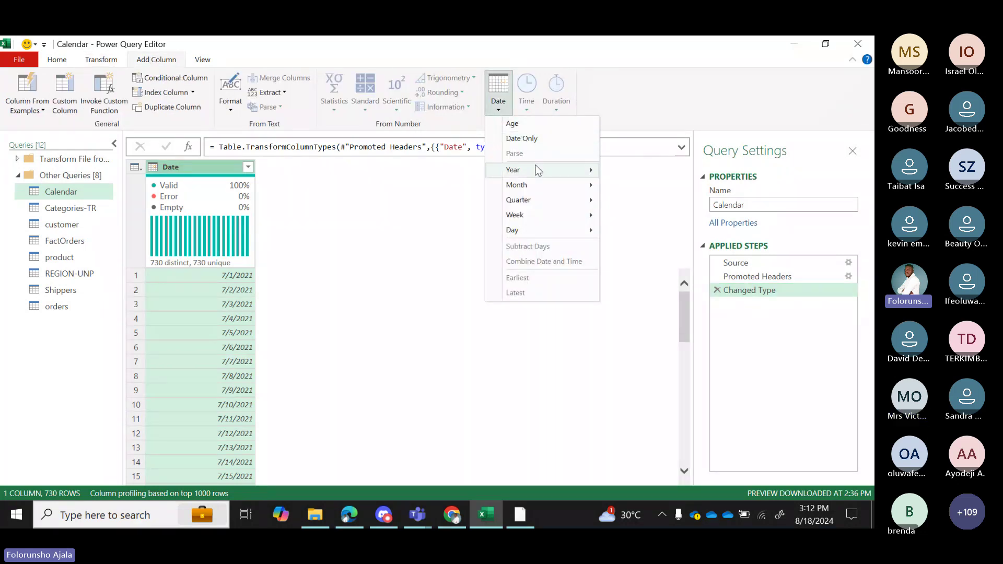
mouse_move(538, 169)
left_click(629, 173)
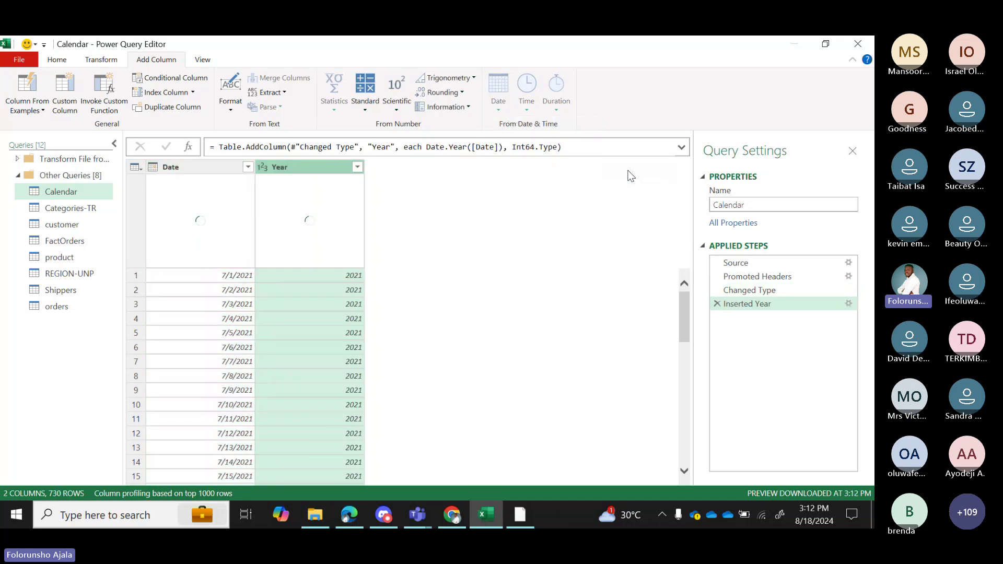
left_click(191, 167)
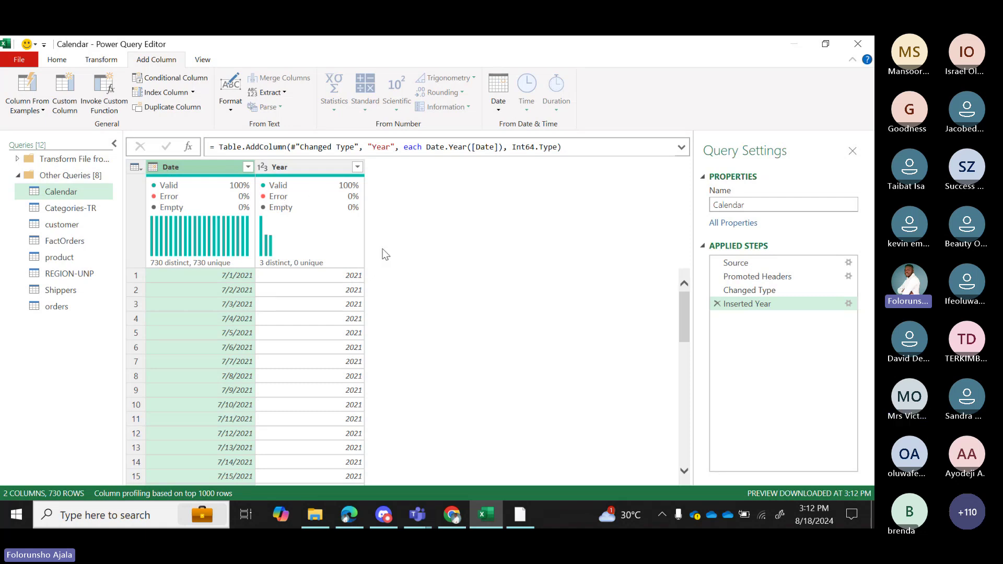
Add Name of Month and Start of Week columns from the Date column.
left_click(497, 111)
mouse_move(569, 185)
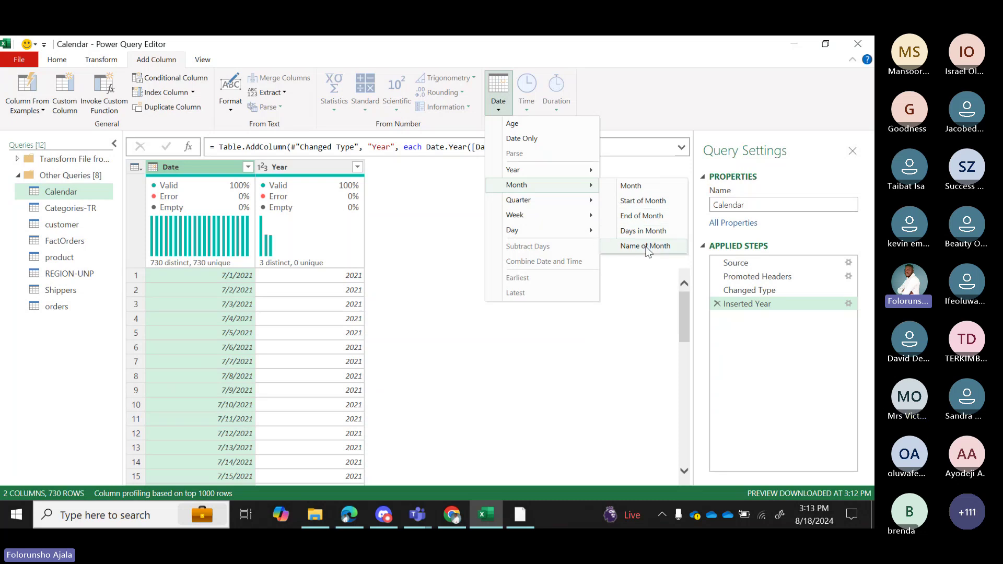
left_click(646, 247)
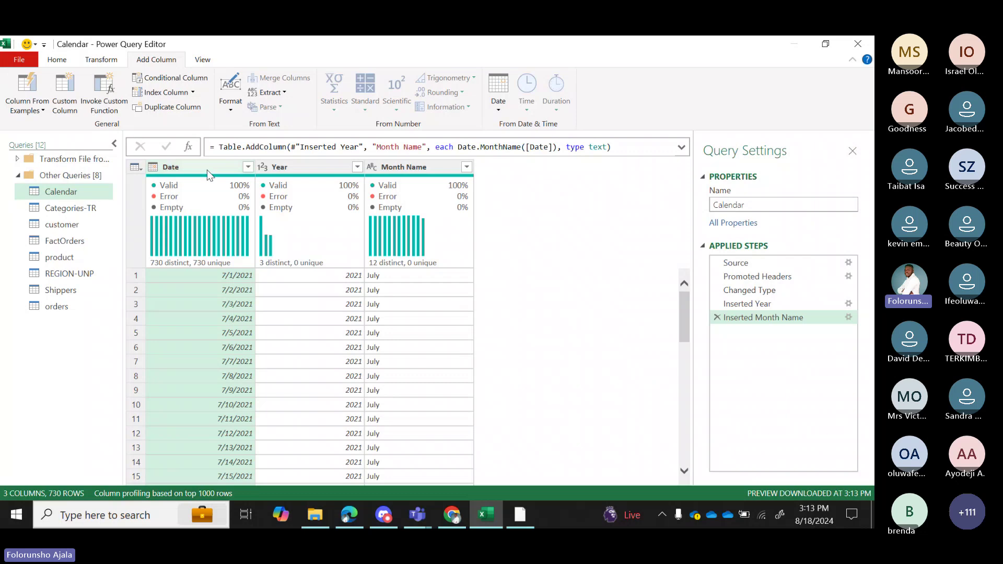
left_click(500, 110)
mouse_move(558, 215)
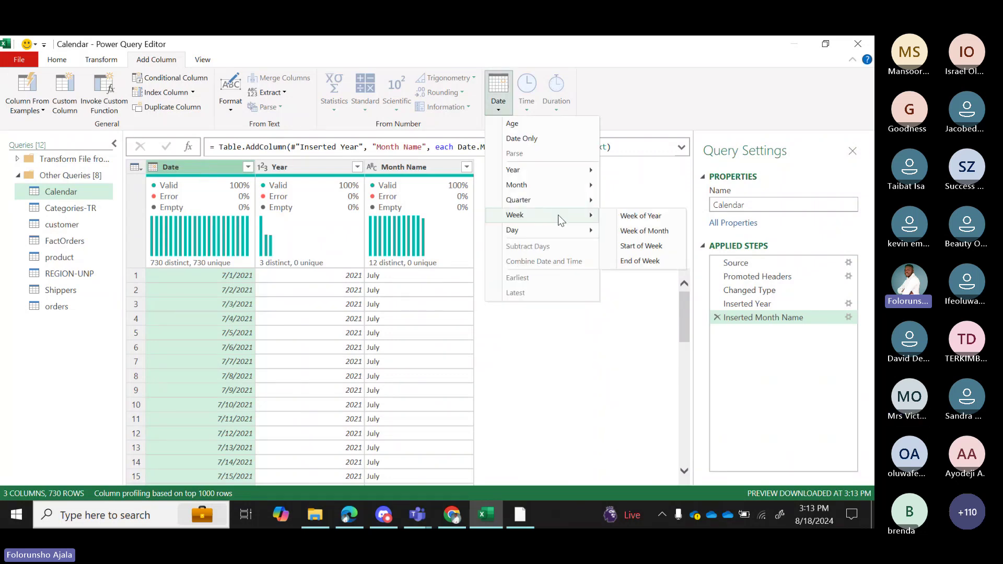
left_click(643, 247)
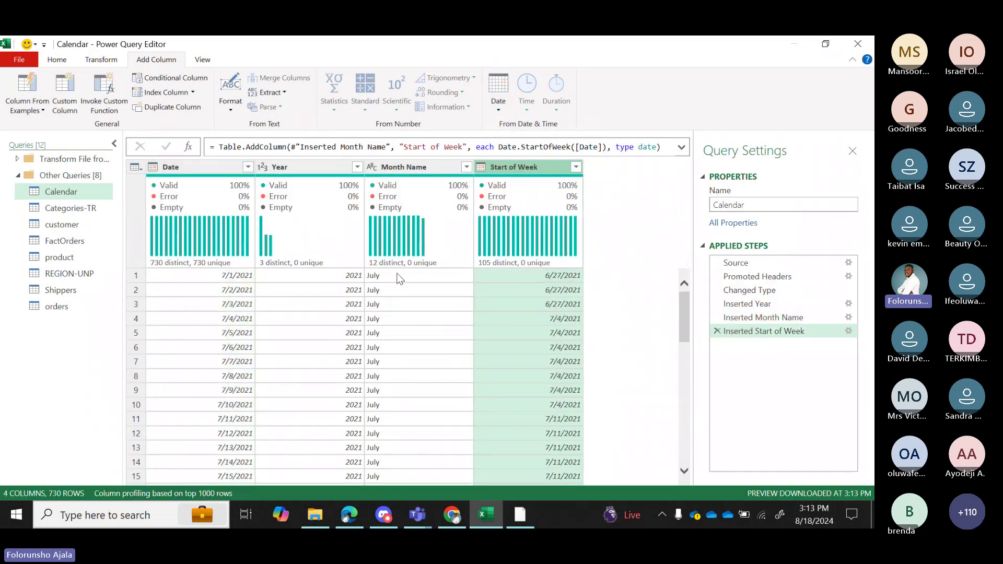
Add a Week of Year column from Date, then open the Categories-TR query.
left_click(186, 166)
left_click(507, 94)
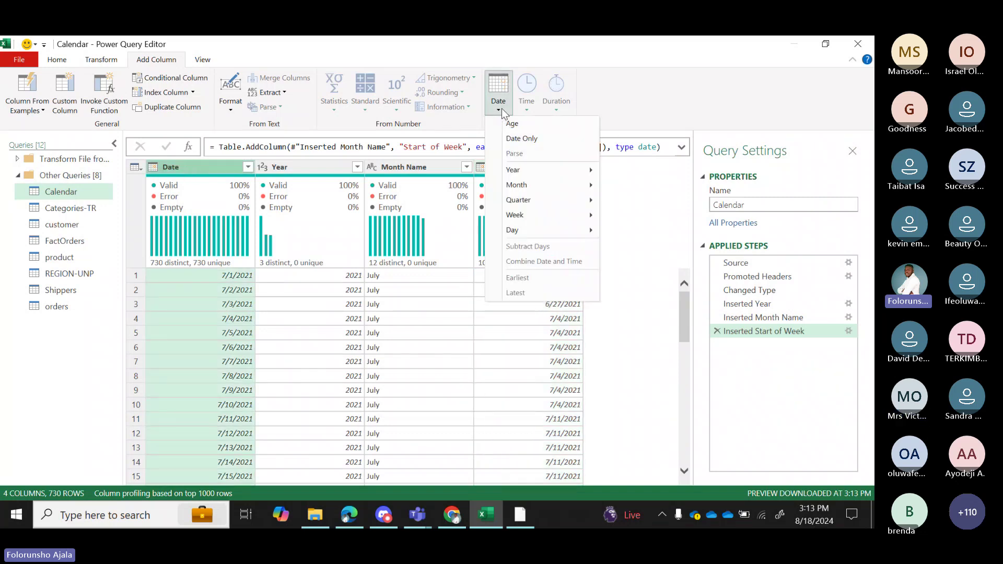
mouse_move(590, 175)
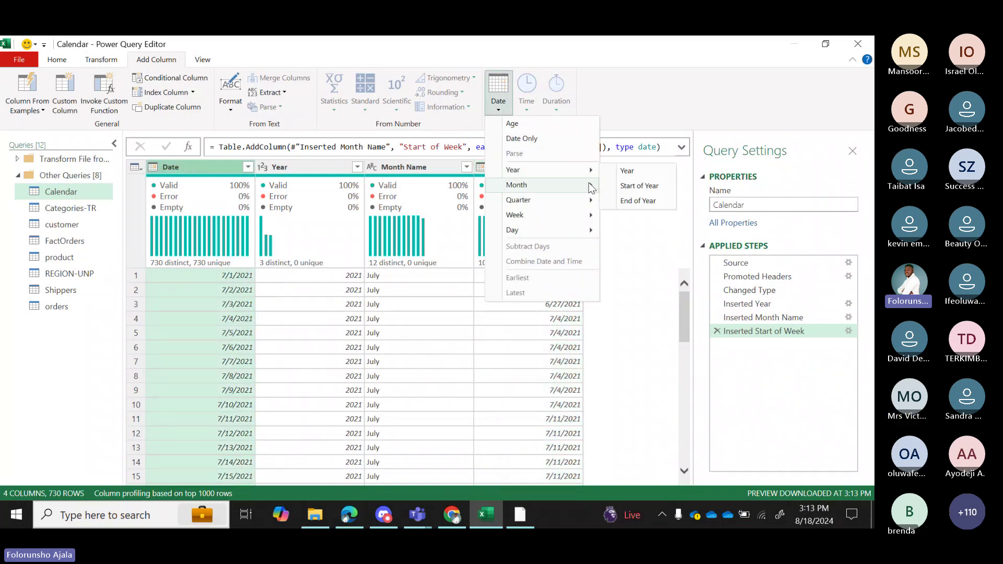
mouse_move(585, 216)
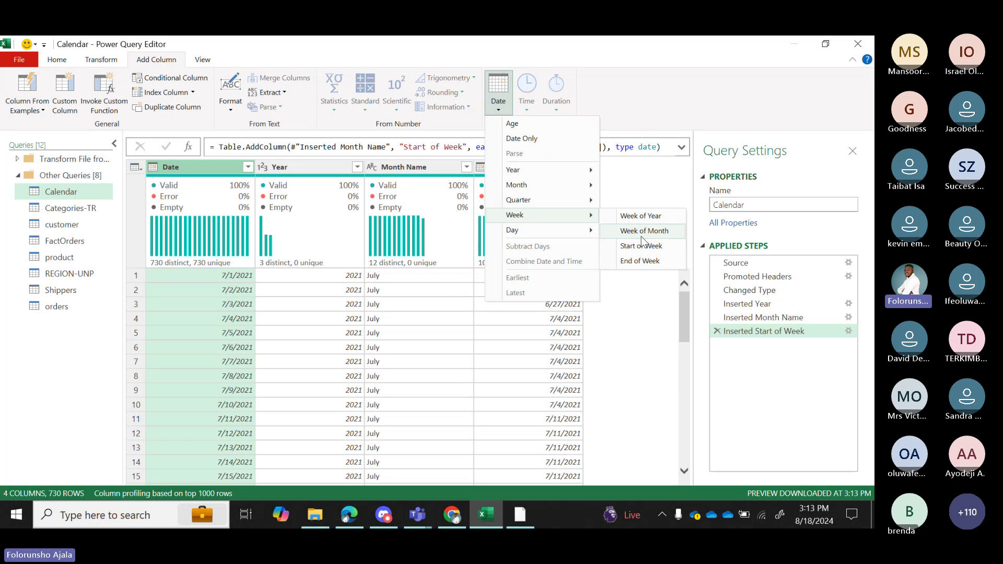
left_click(664, 218)
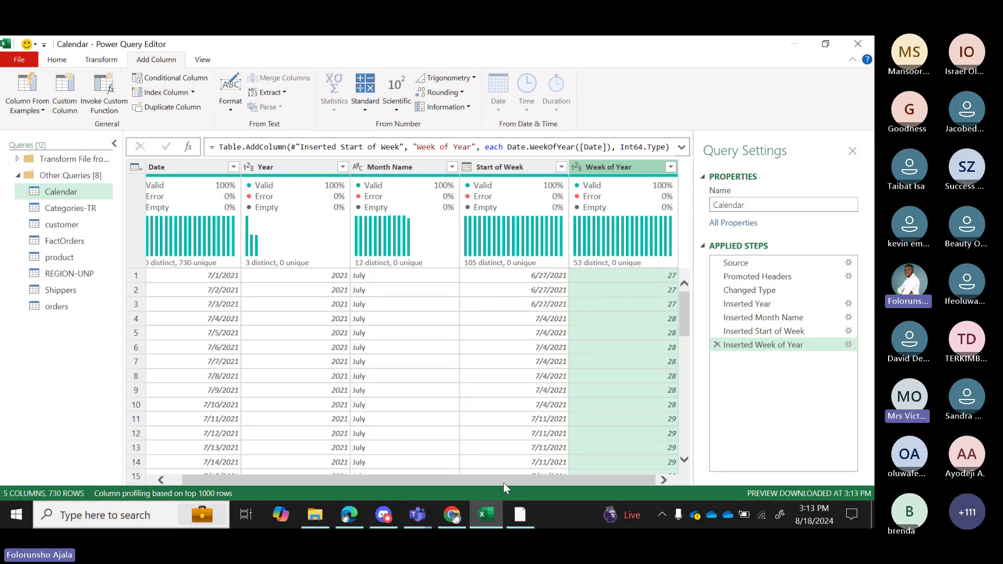
left_click_drag(504, 481, 478, 479)
left_click(78, 208)
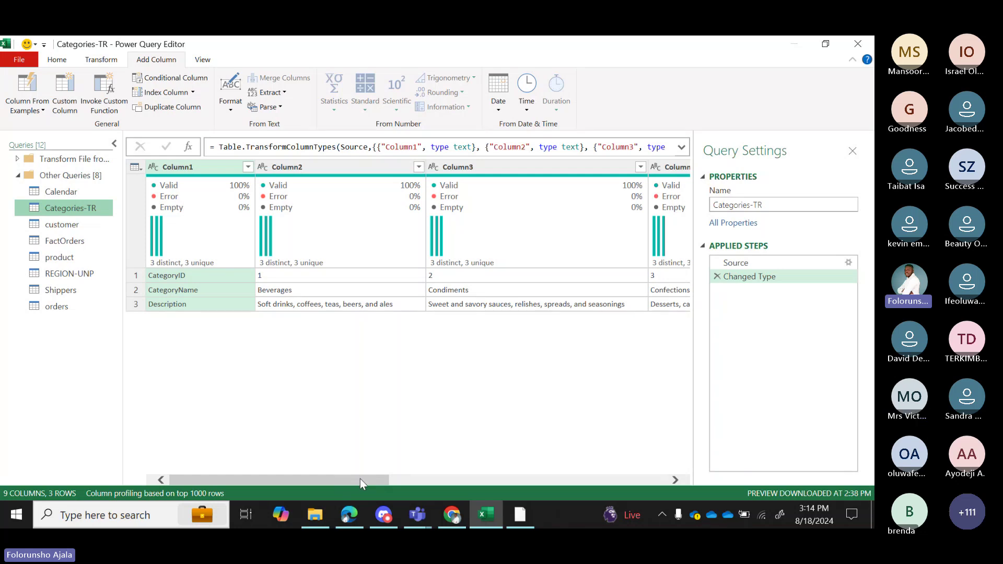
Close the Query Settings pane and go back to the Calendar query's Date column.
left_click_drag(361, 483, 272, 441)
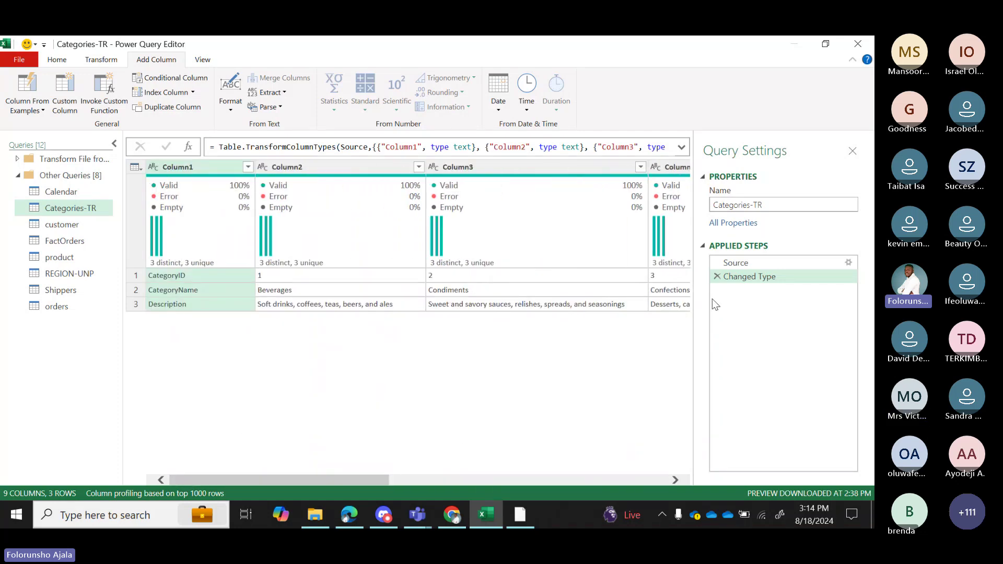
left_click(854, 151)
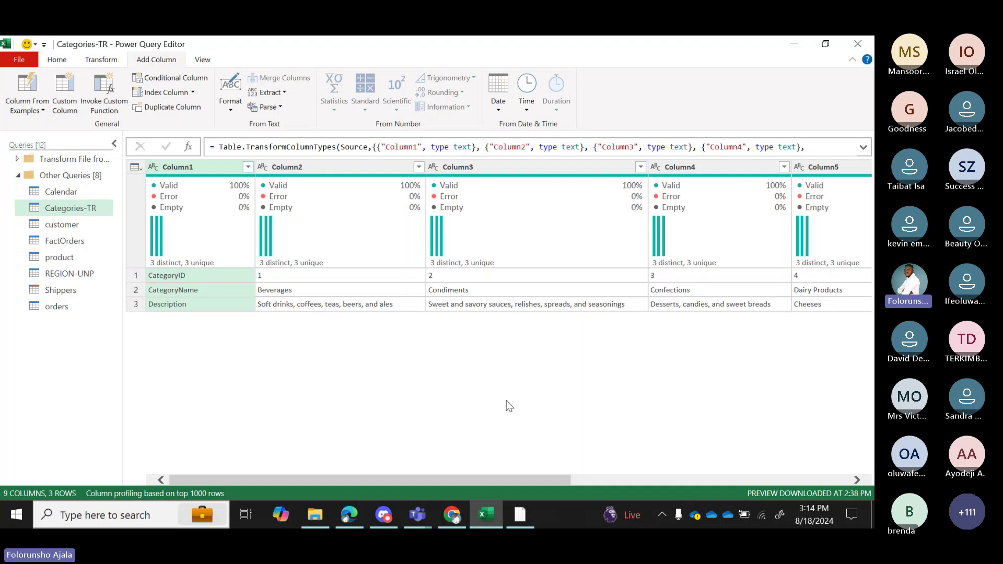
left_click(65, 193)
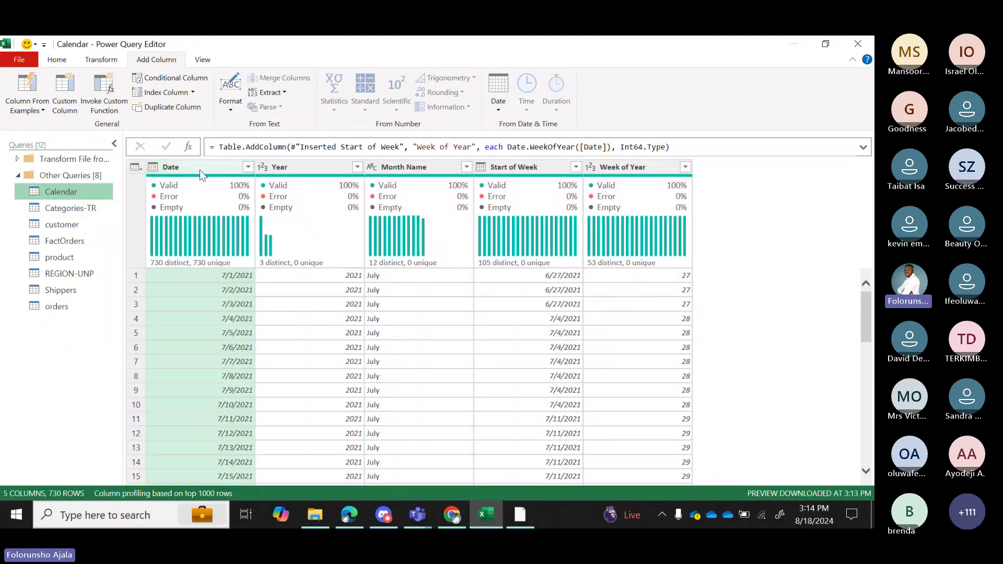
left_click(204, 173)
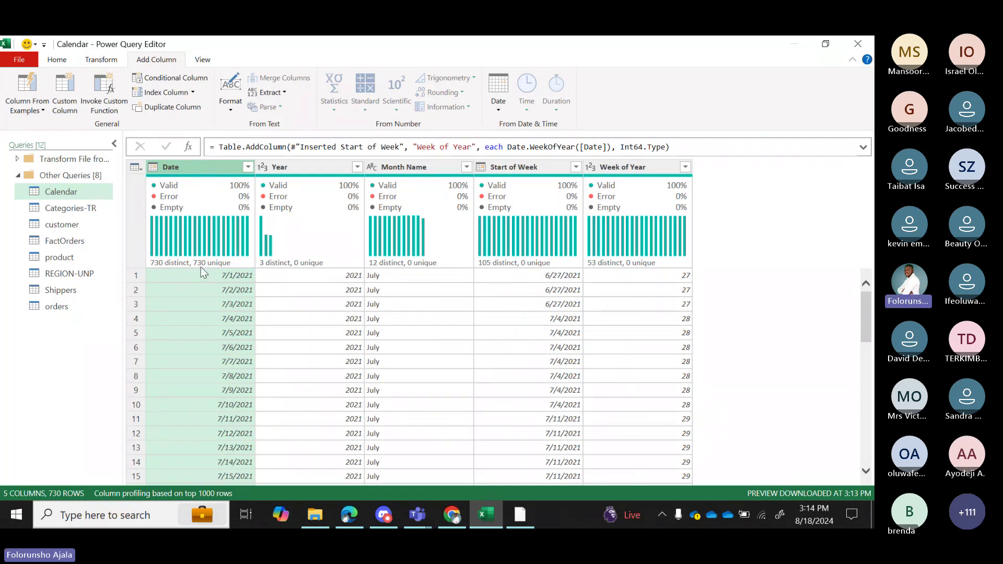
mouse_move(203, 272)
Open Categories-TR and scroll across Column1 to Column9 to review the categories.
left_click(70, 208)
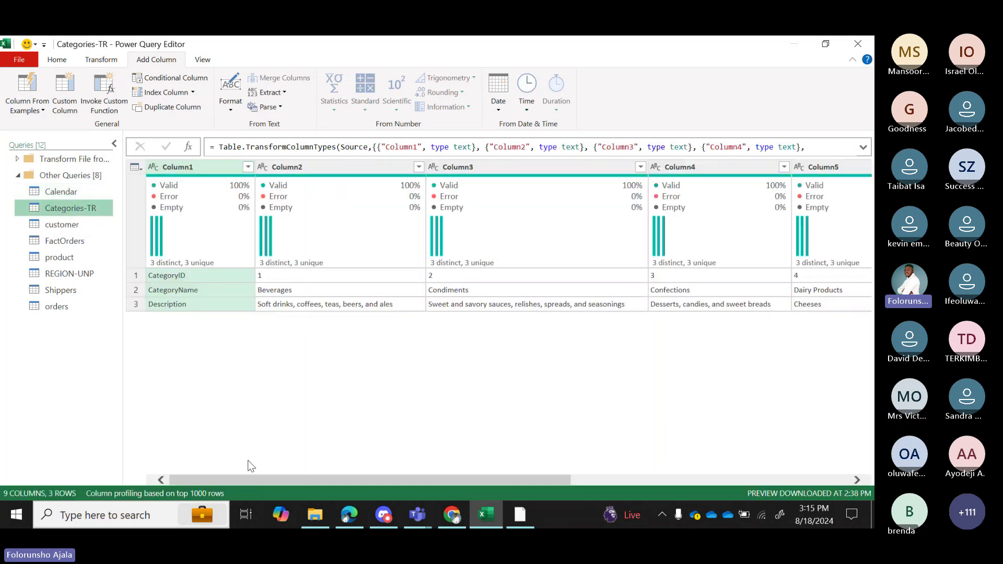
left_click_drag(320, 476, 601, 473)
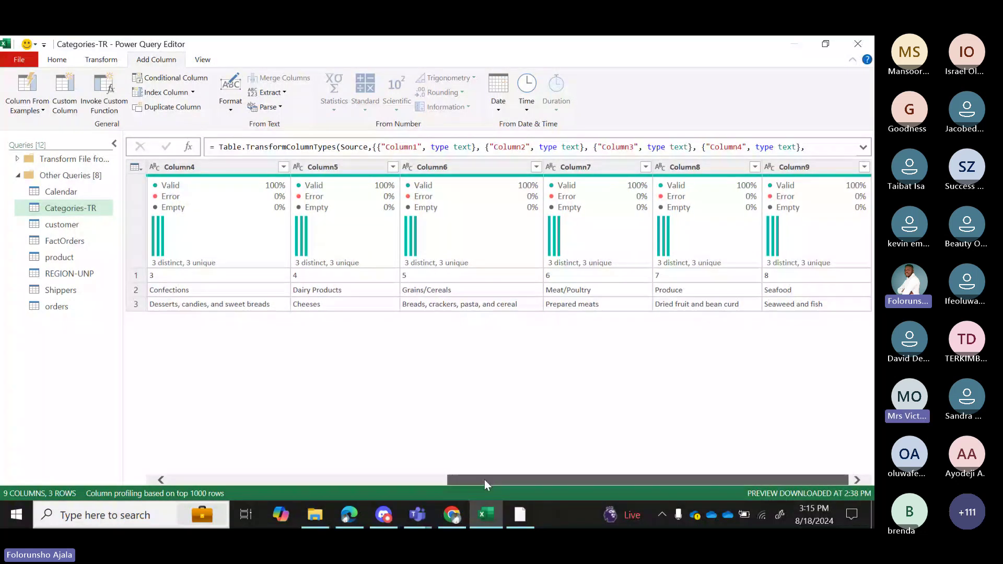
left_click_drag(485, 480, 228, 472)
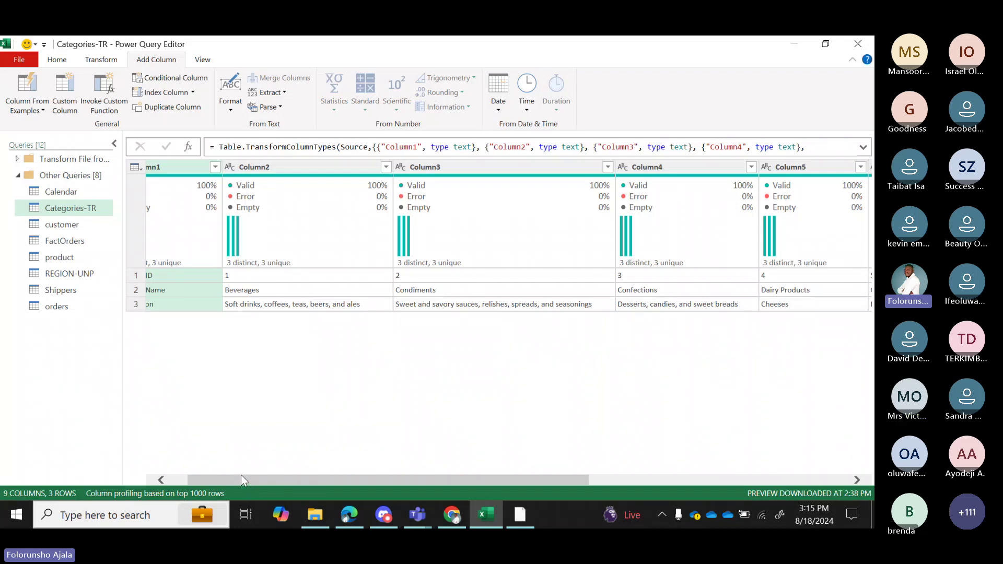
left_click_drag(241, 476, 205, 482)
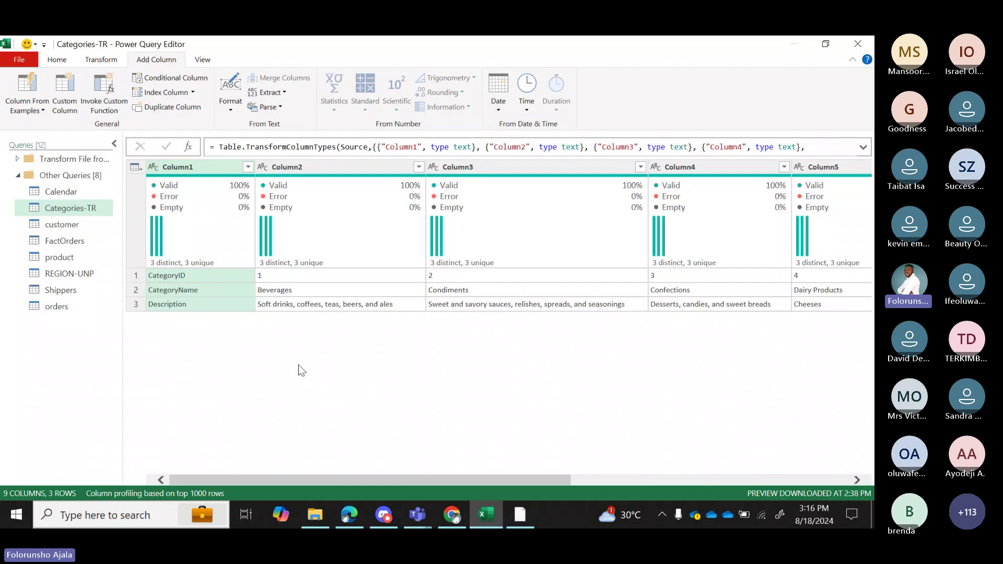
Transpose the Categories-TR table so its rows become columns.
left_click(58, 63)
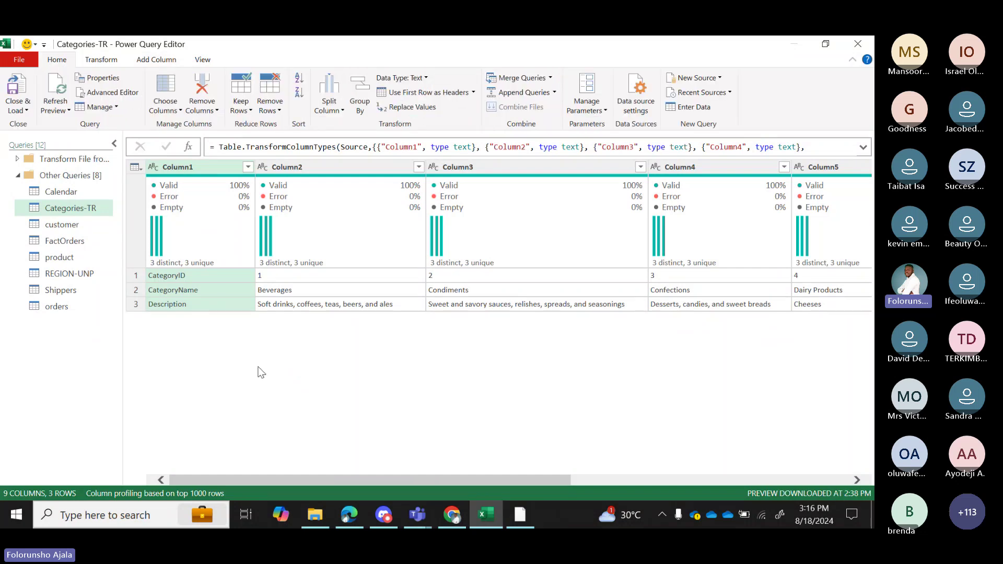
left_click(102, 61)
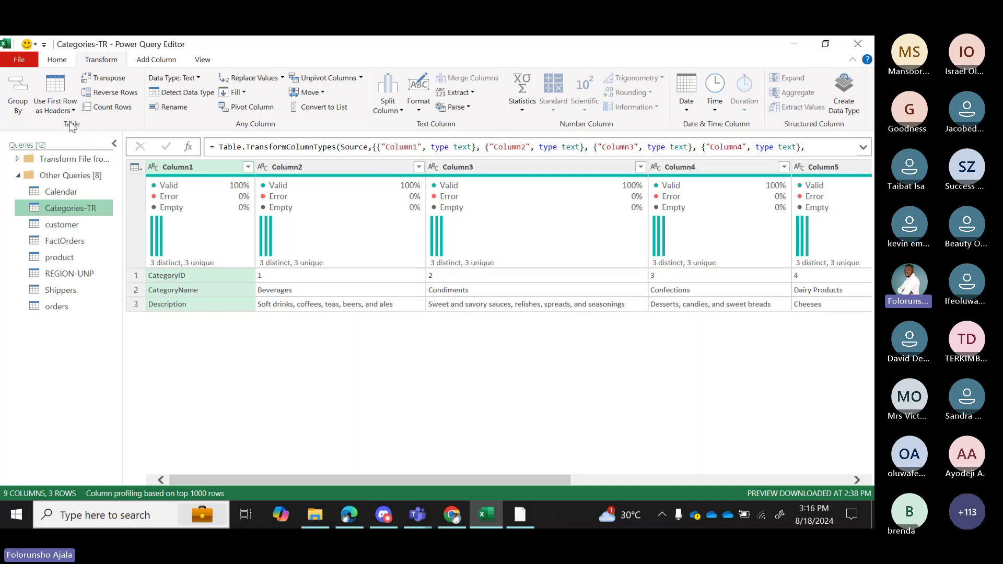
left_click(116, 82)
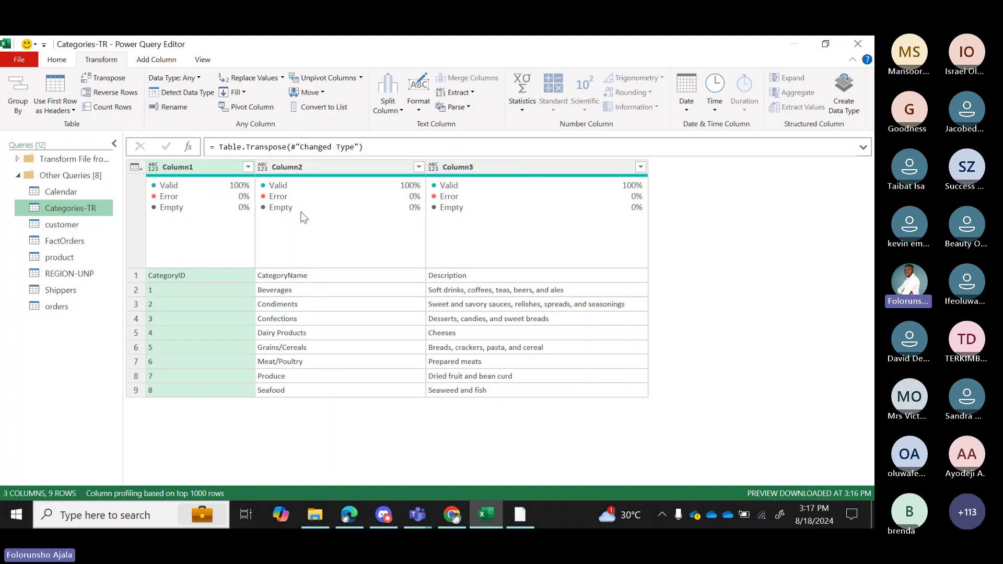
Promote the first row to headers: CategoryID, CategoryName and Description.
left_click(63, 62)
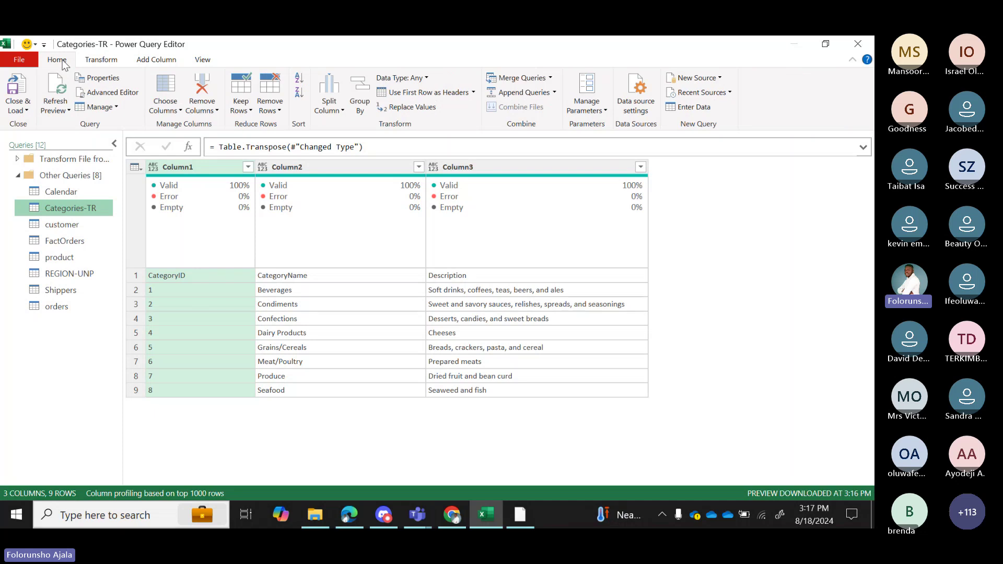
left_click(473, 92)
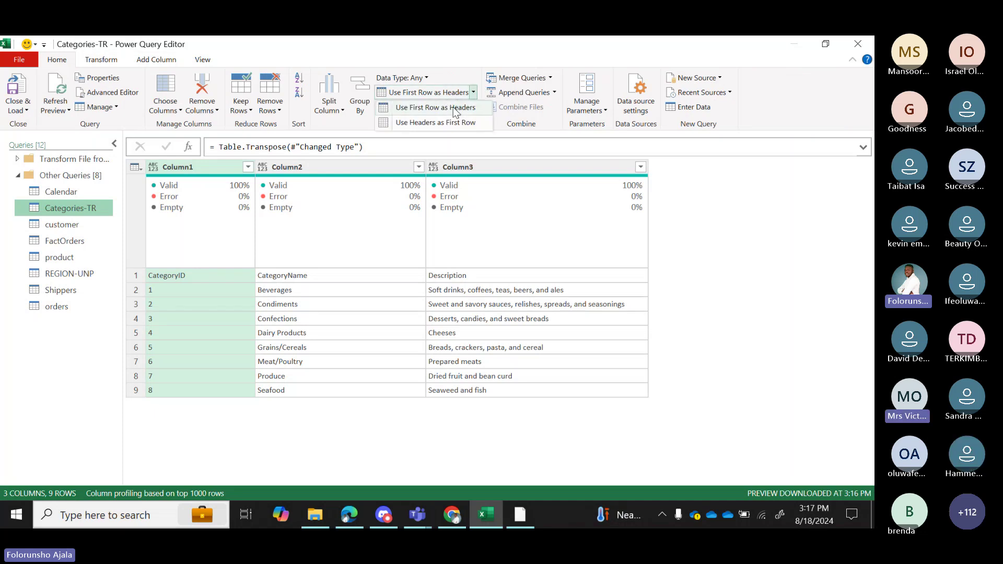
left_click(454, 108)
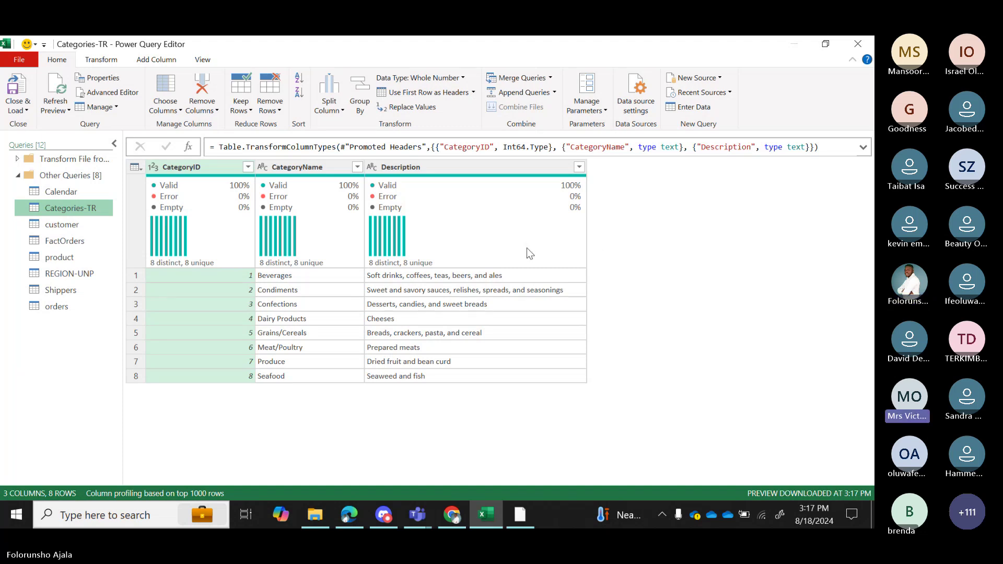
mouse_move(528, 249)
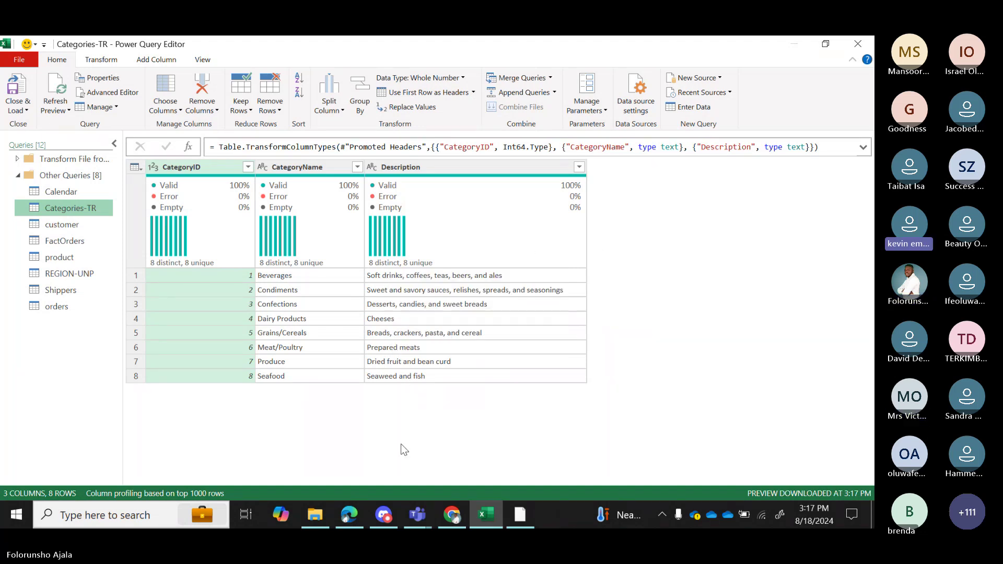
mouse_move(418, 520)
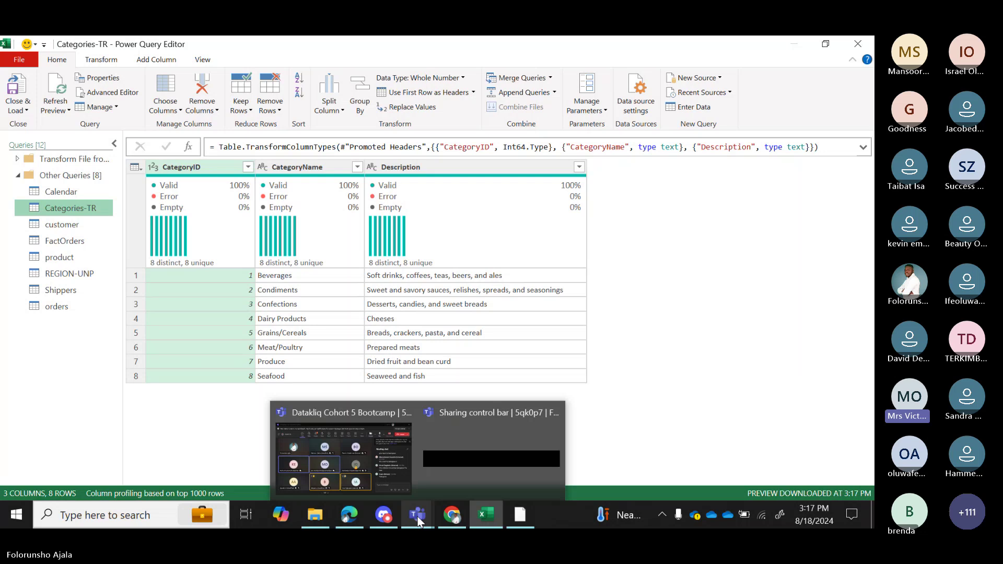
left_click(377, 472)
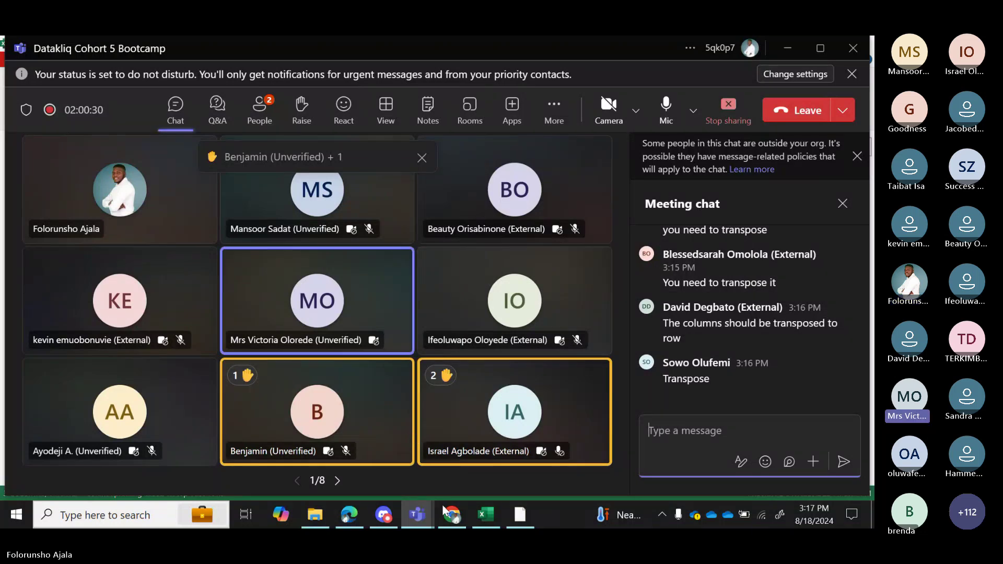
left_click(478, 517)
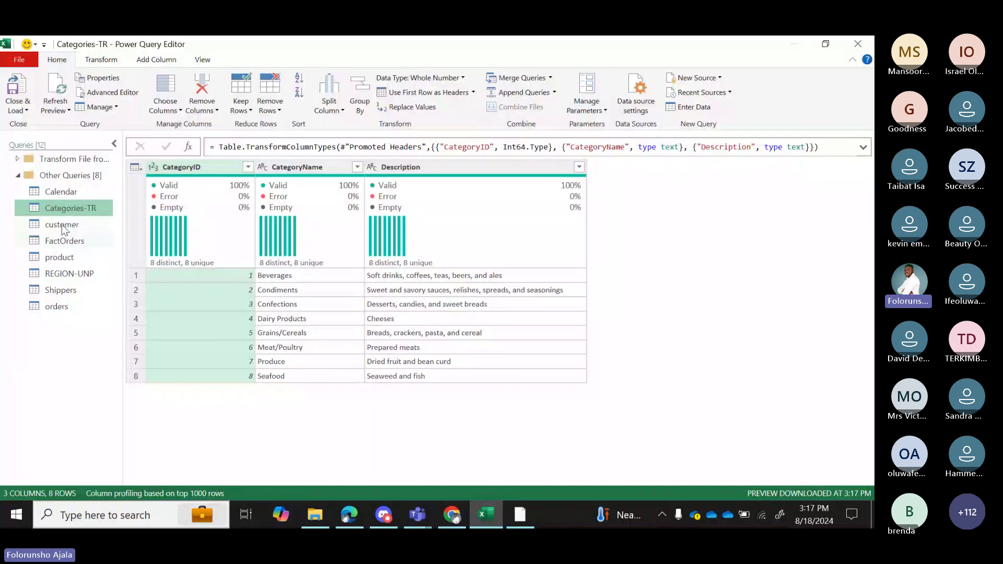
Open the customer query, refresh its outdated preview, and promote its first row to headers.
left_click(64, 227)
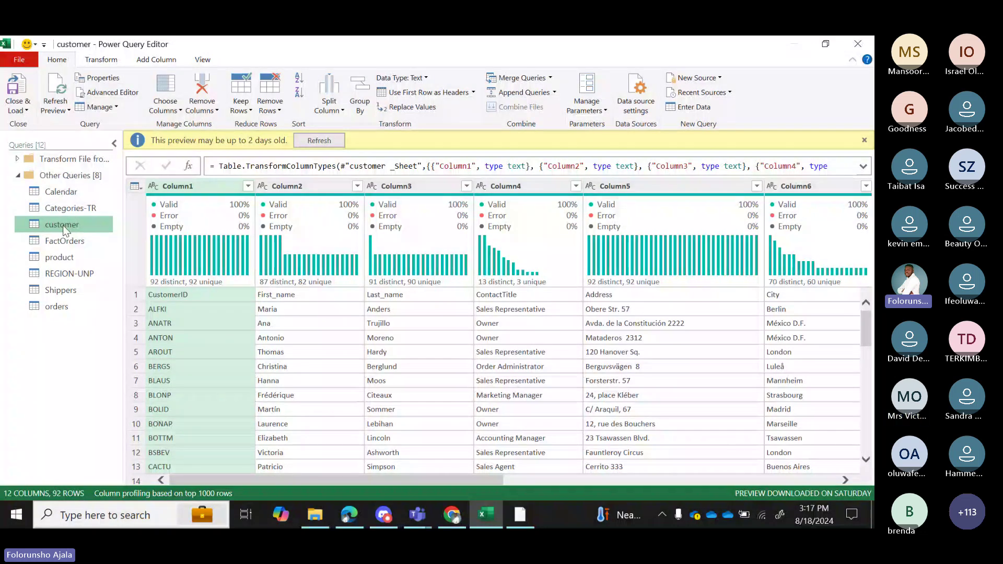
left_click(319, 140)
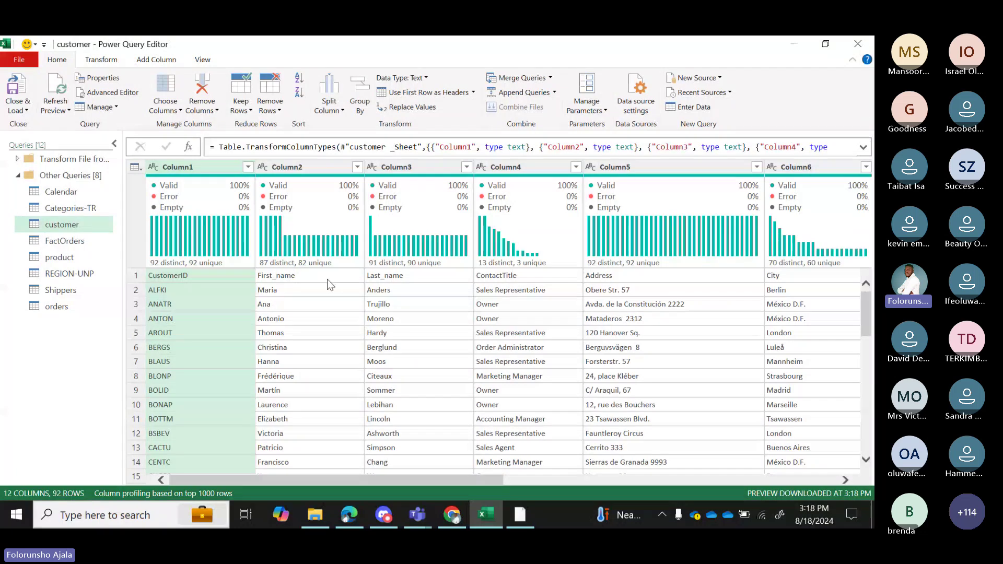
left_click(473, 93)
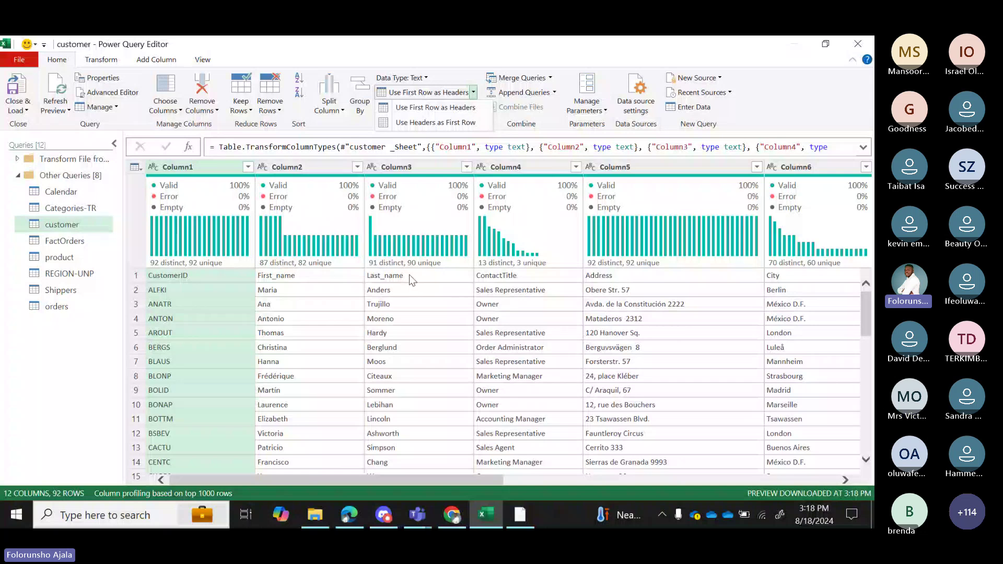
left_click(456, 107)
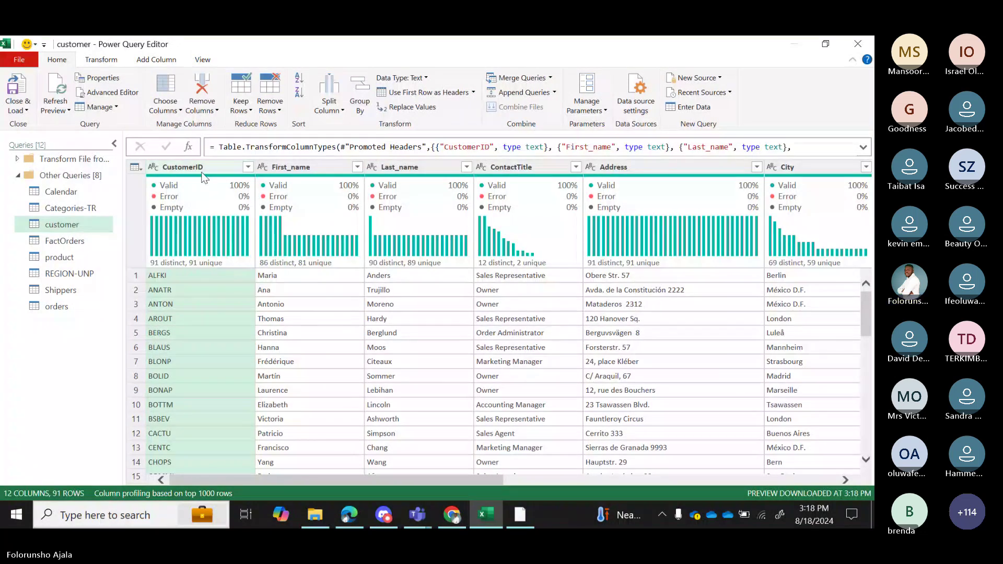
mouse_move(579, 198)
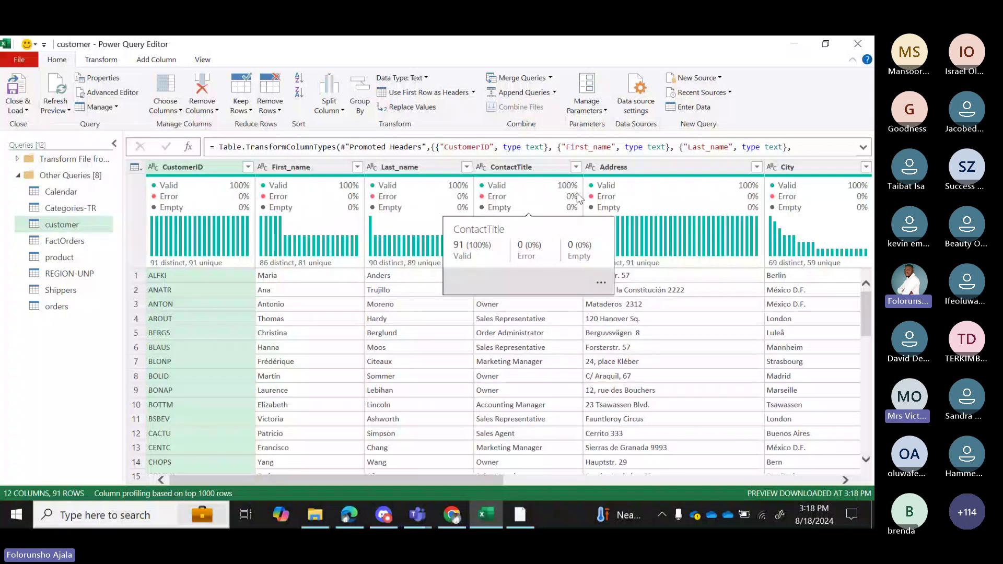
mouse_move(456, 478)
left_mouse_down()
mouse_move(657, 489)
mouse_move(751, 479)
mouse_move(798, 492)
mouse_move(465, 482)
left_mouse_up()
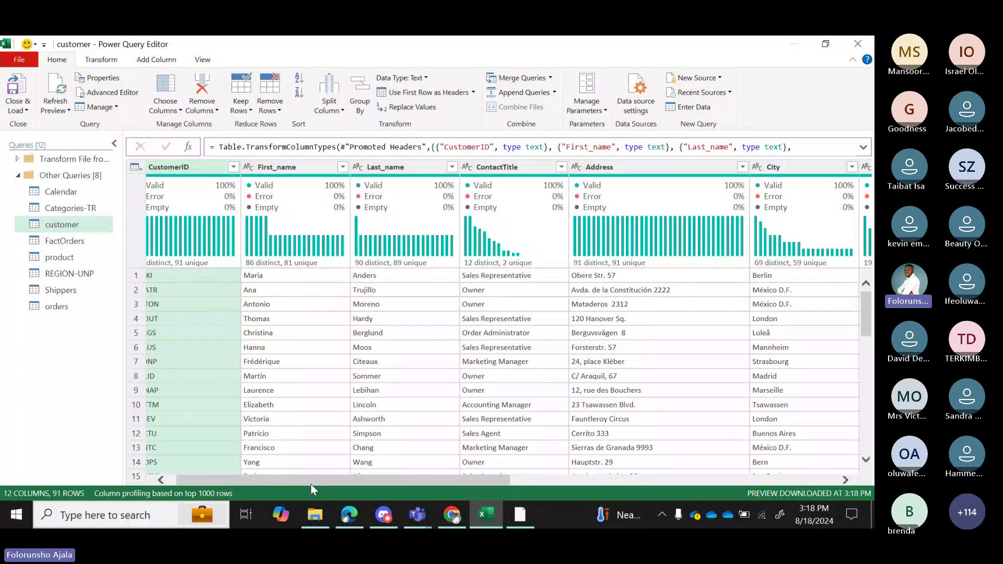
left_click_drag(311, 484, 655, 479)
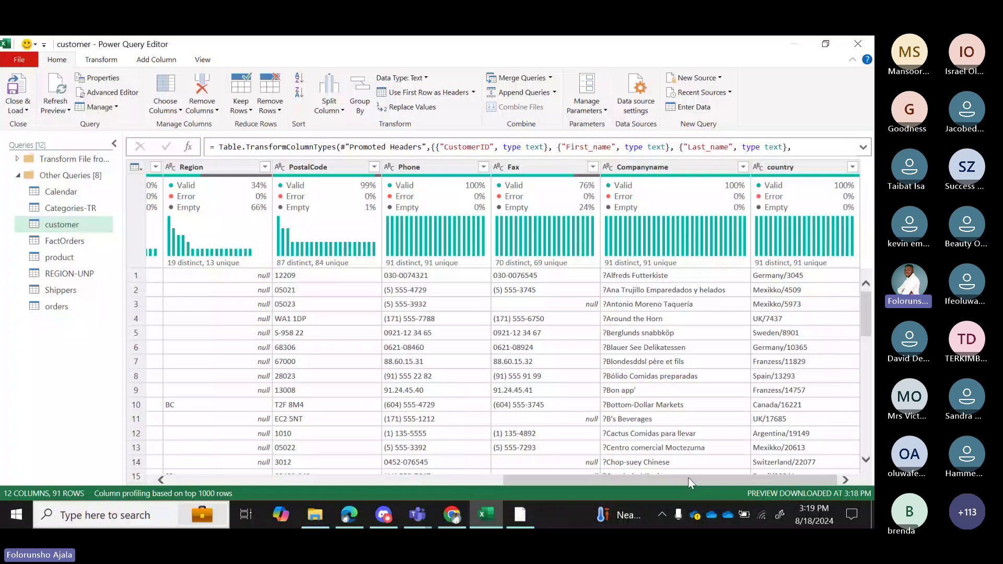
left_click_drag(686, 478, 280, 473)
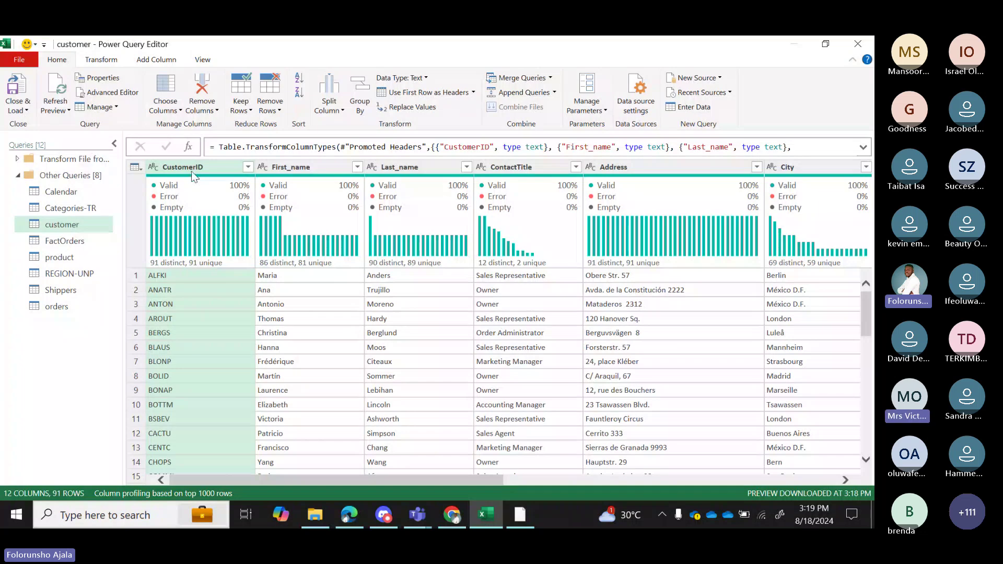
left_click(59, 257)
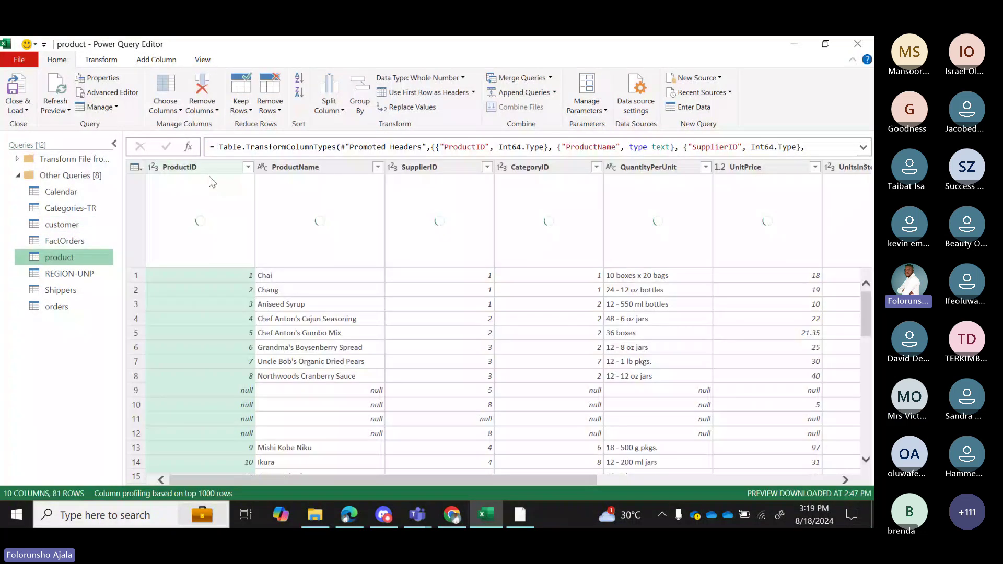
left_click(86, 288)
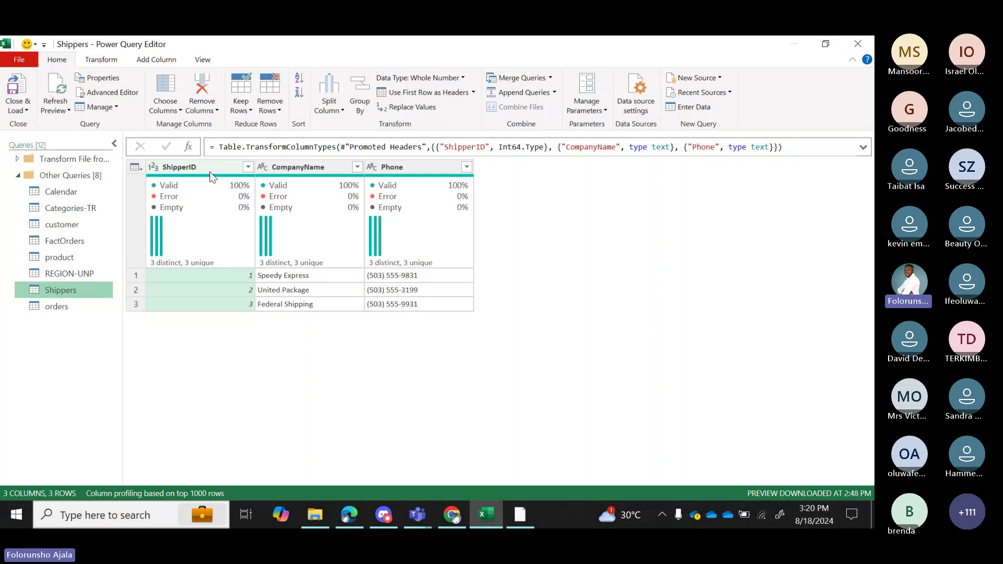
left_click(83, 228)
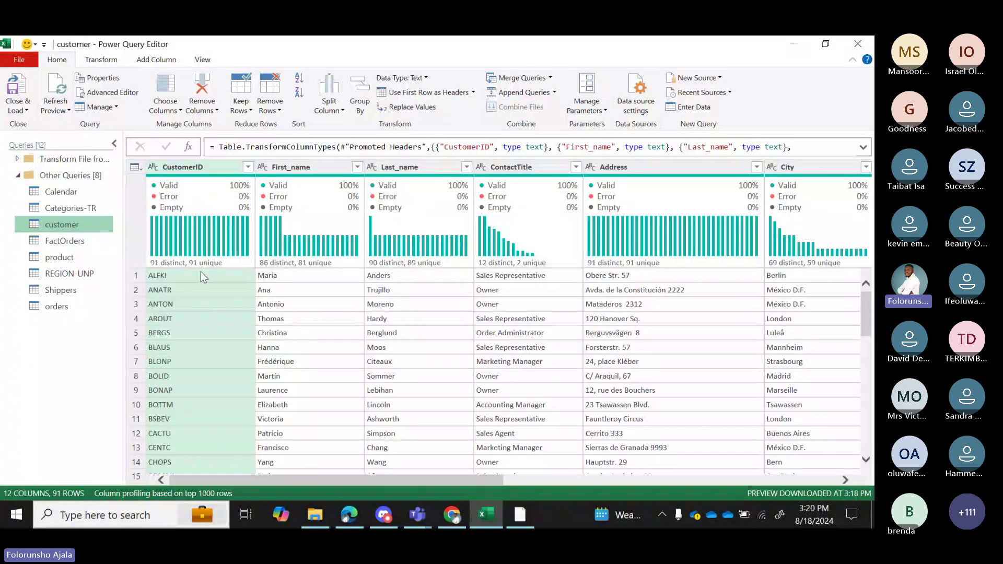
mouse_move(221, 266)
left_click_drag(480, 480, 686, 469)
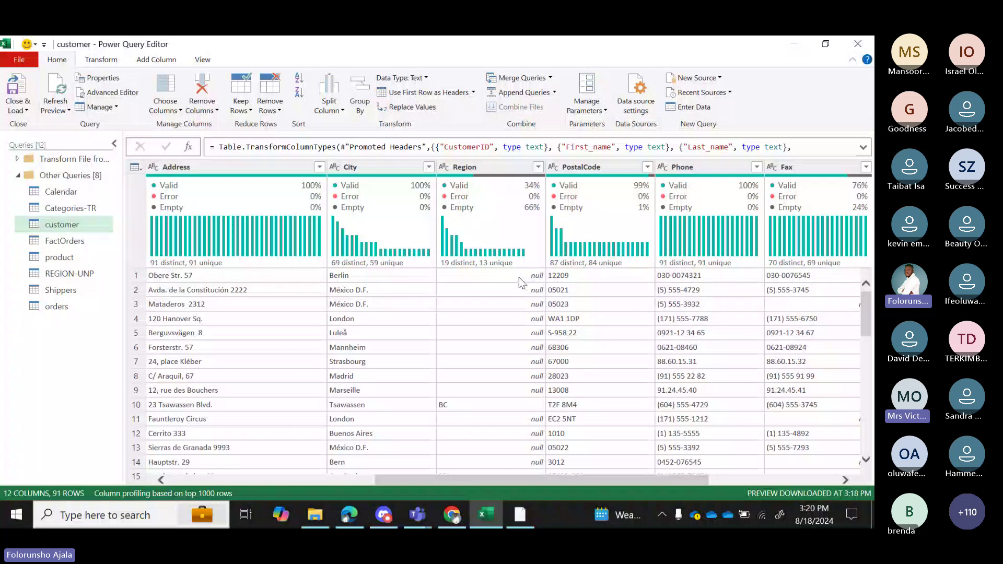
mouse_move(498, 219)
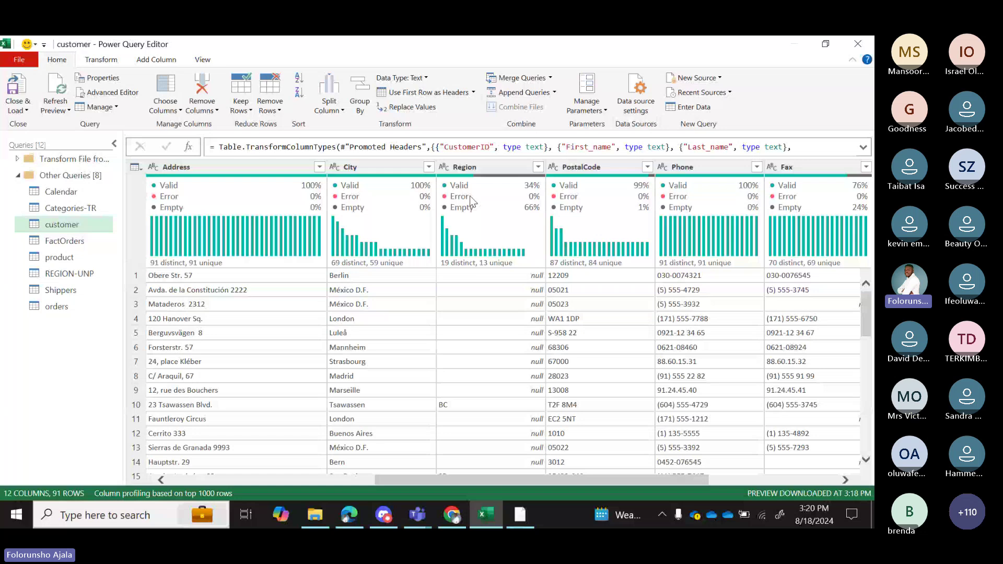
left_click(538, 167)
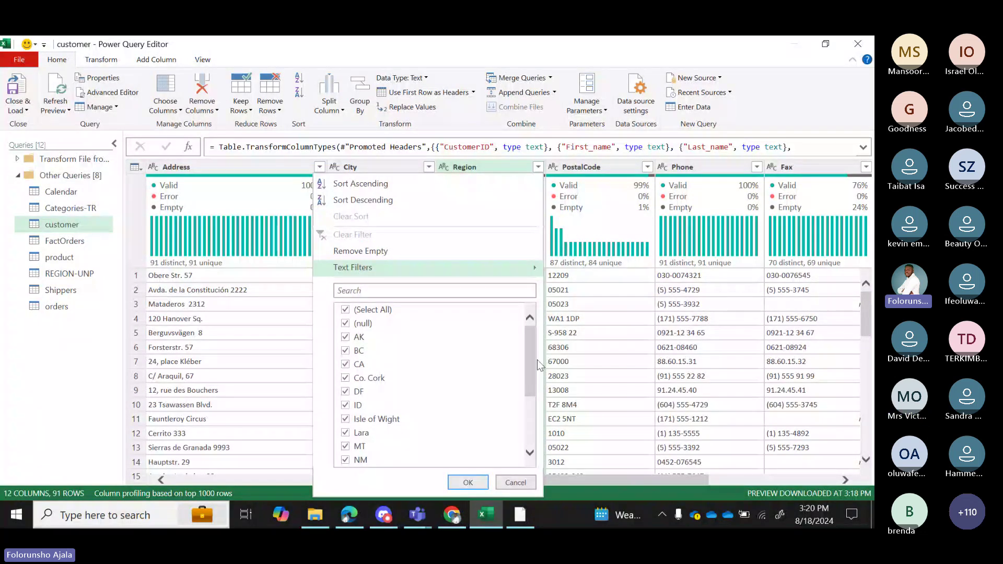
scroll(381, 352, "down", 3)
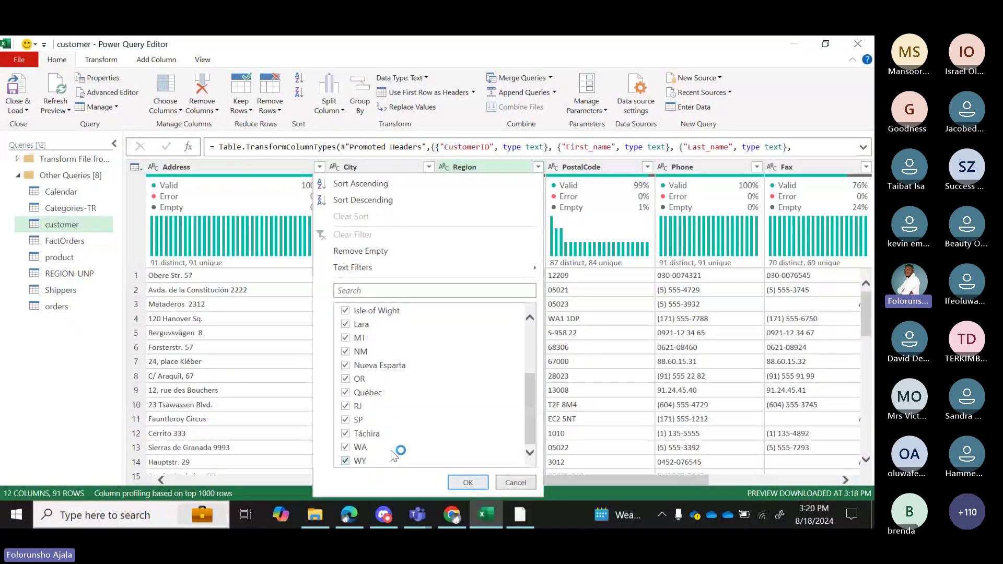
left_click(517, 483)
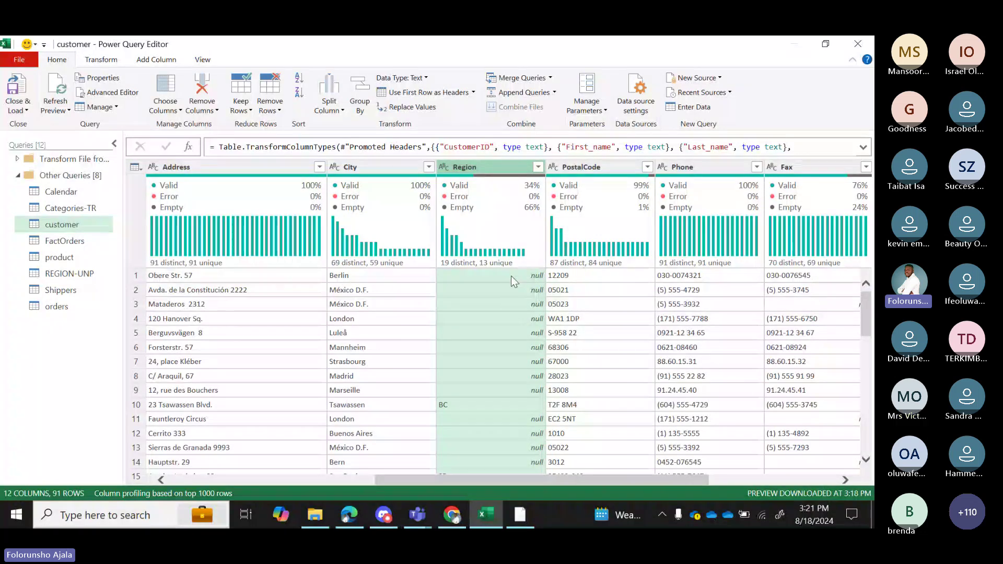
Select the whole Region column (31 valid, 60 empty) and scroll the grid to keep it in view.
left_click(520, 278)
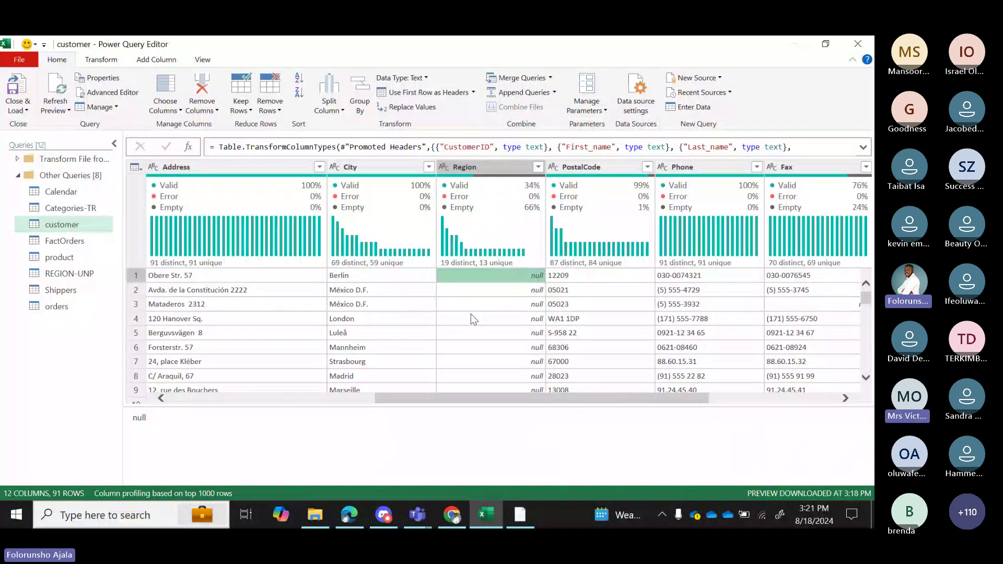
left_click(516, 315)
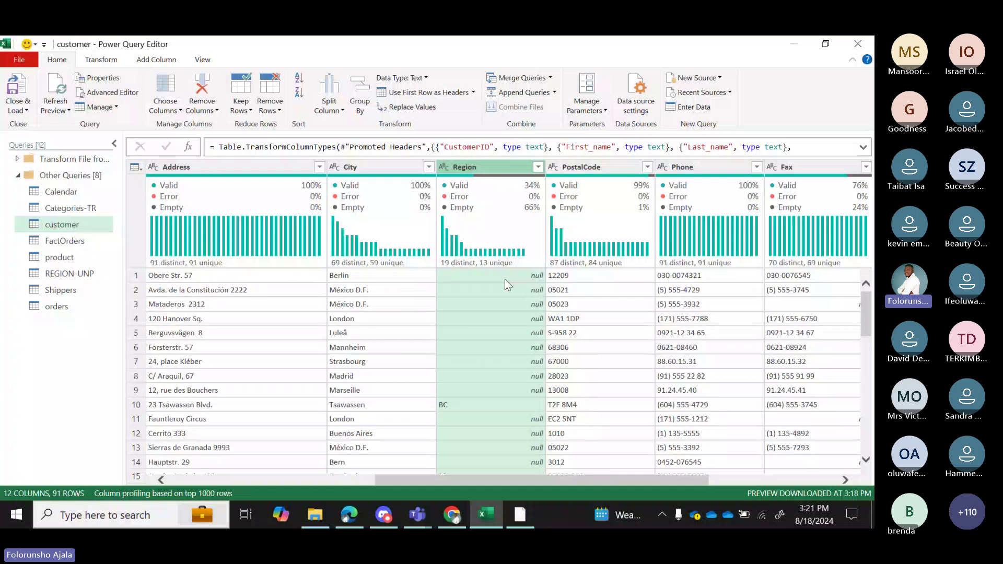
left_click_drag(430, 481, 223, 482)
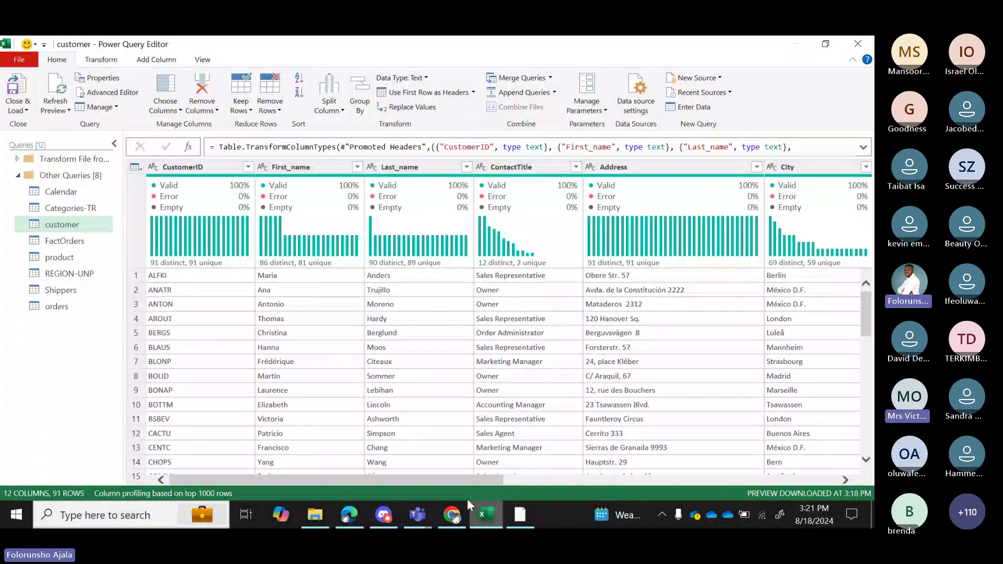
left_click_drag(468, 481, 647, 481)
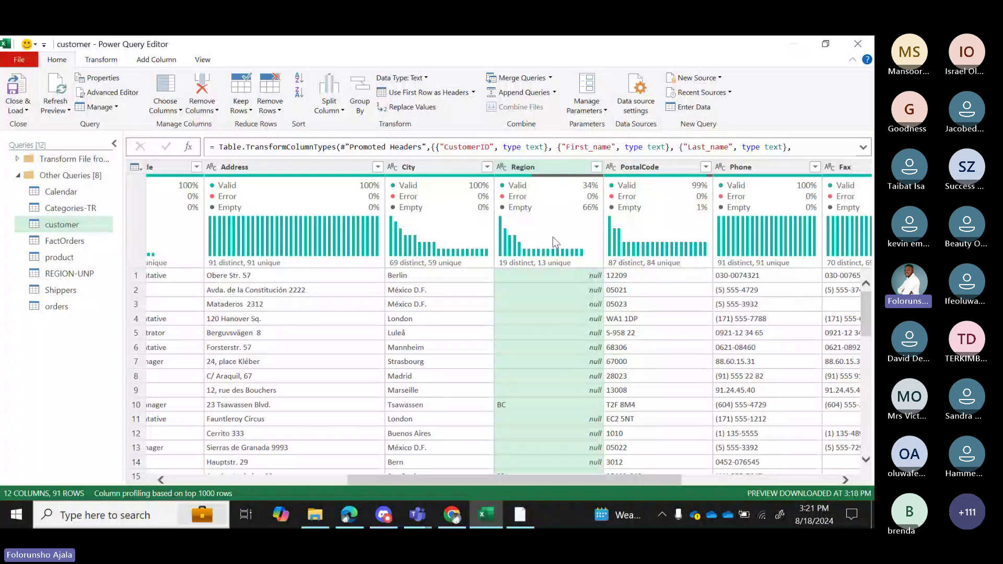
mouse_move(554, 208)
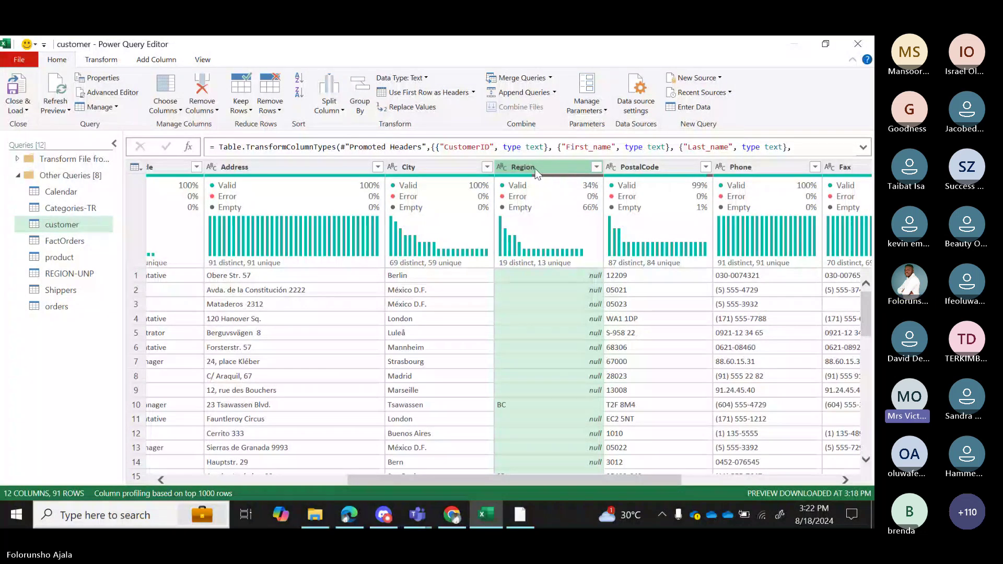
Delete the selected Region column with Home > Remove Columns, leaving 11 columns by 91 rows.
left_click(105, 62)
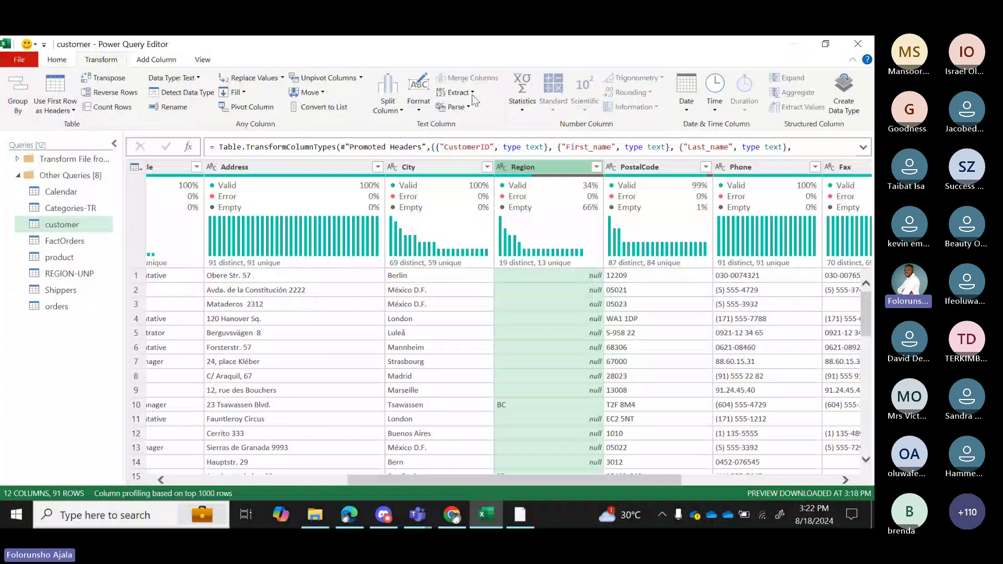
left_click(57, 61)
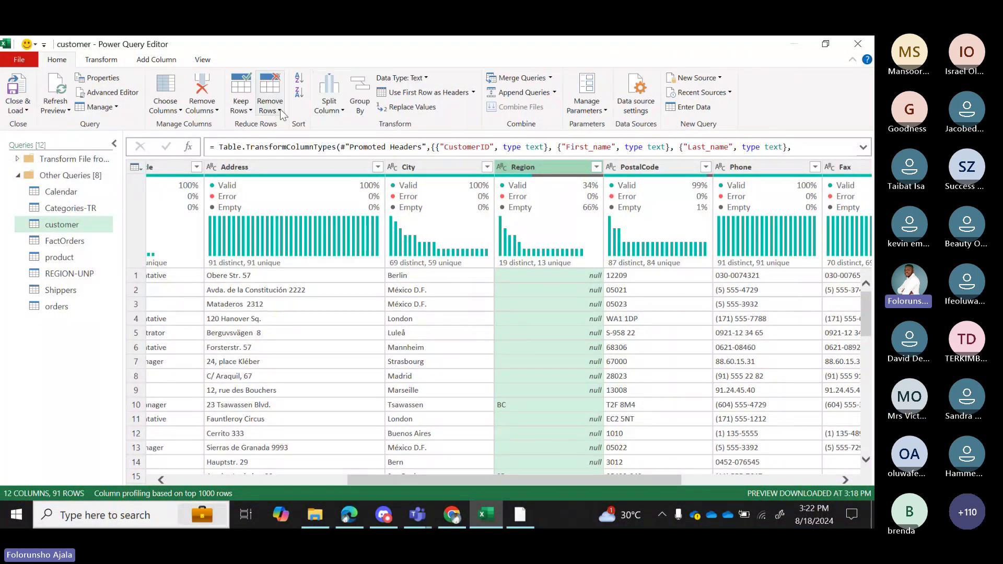
left_click(203, 109)
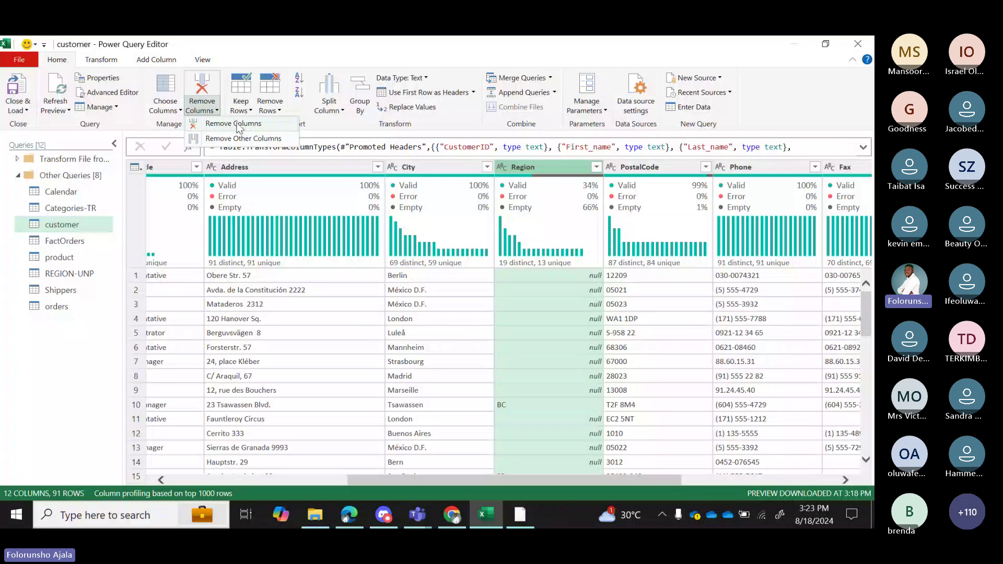
left_click(233, 124)
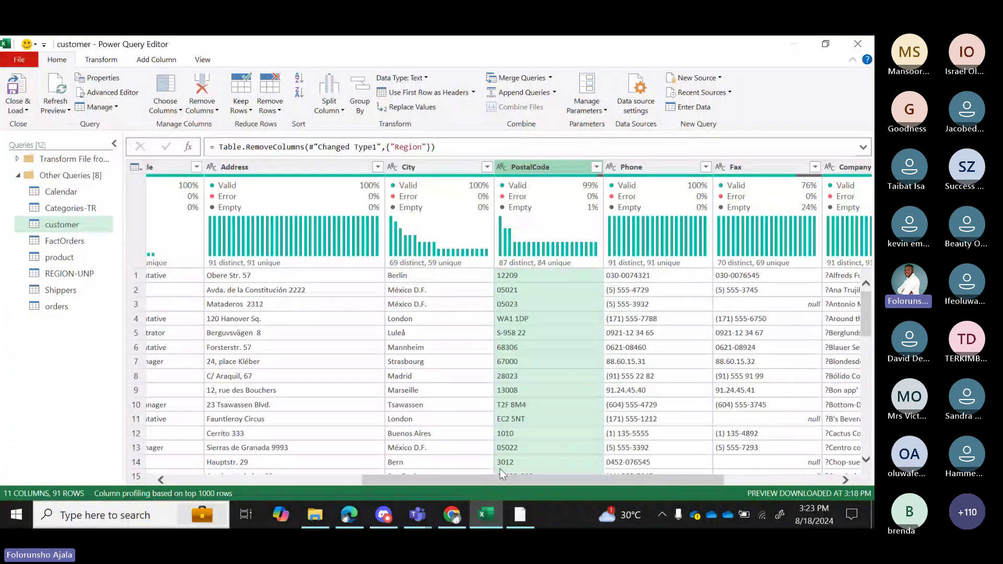
left_click_drag(527, 479, 729, 471)
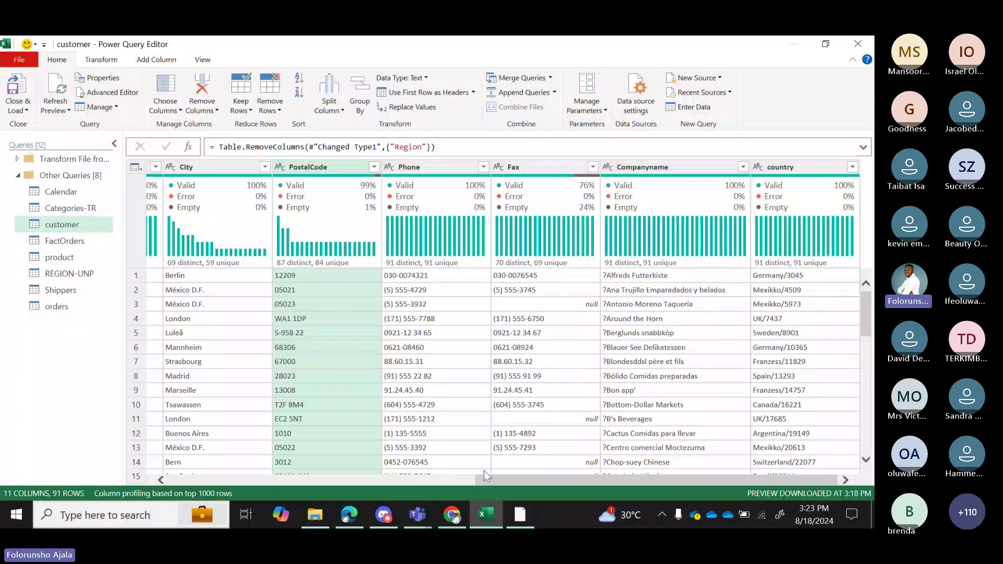
left_click_drag(492, 480, 134, 475)
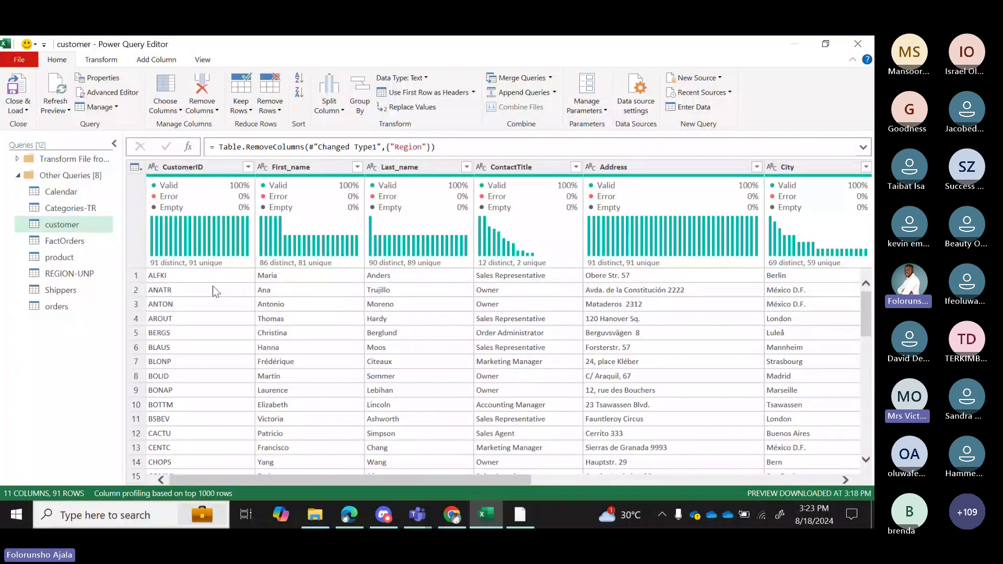
Switch column profiling from the top 1000 rows to the entire data set.
mouse_move(213, 263)
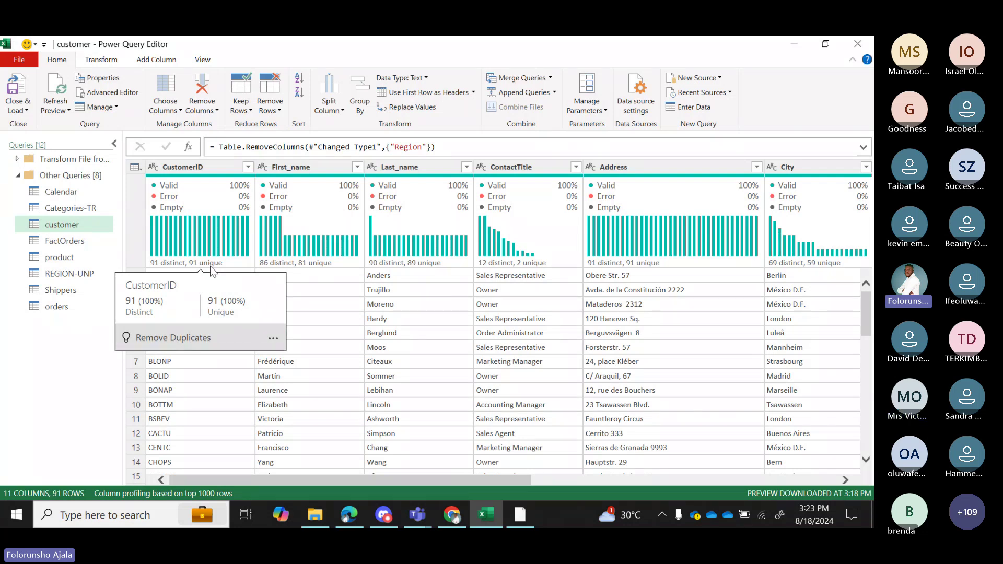
left_click(190, 496)
left_click(190, 495)
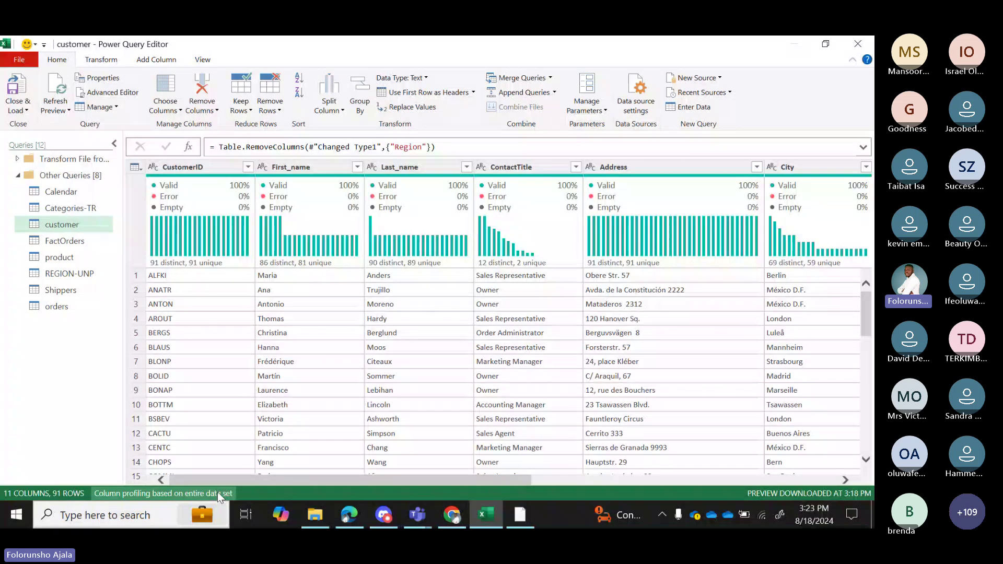
mouse_move(236, 192)
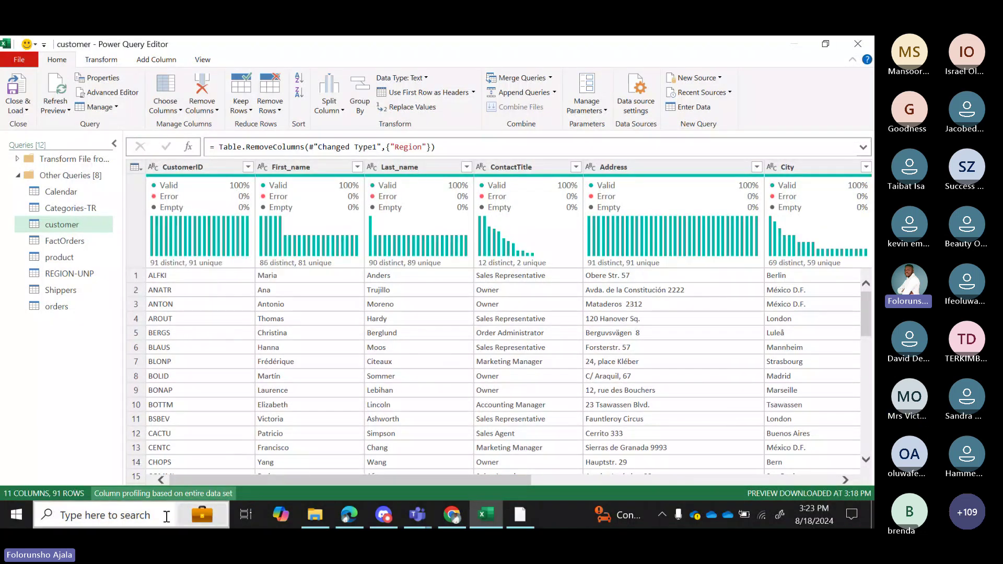
left_click(174, 494)
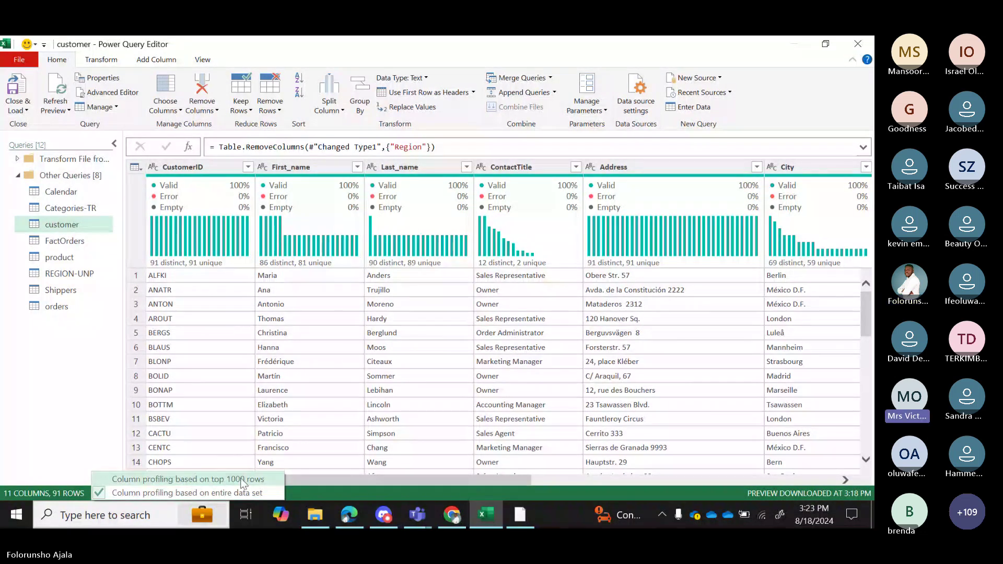
Select the CustomerID column and scroll across the grid to review the updated profiles.
left_click(216, 168)
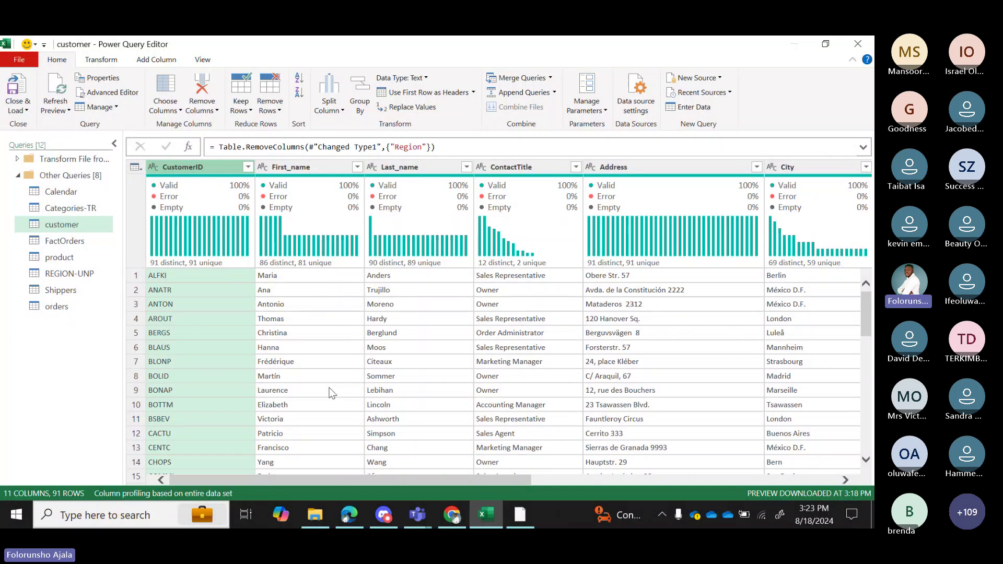
left_click_drag(245, 482, 715, 449)
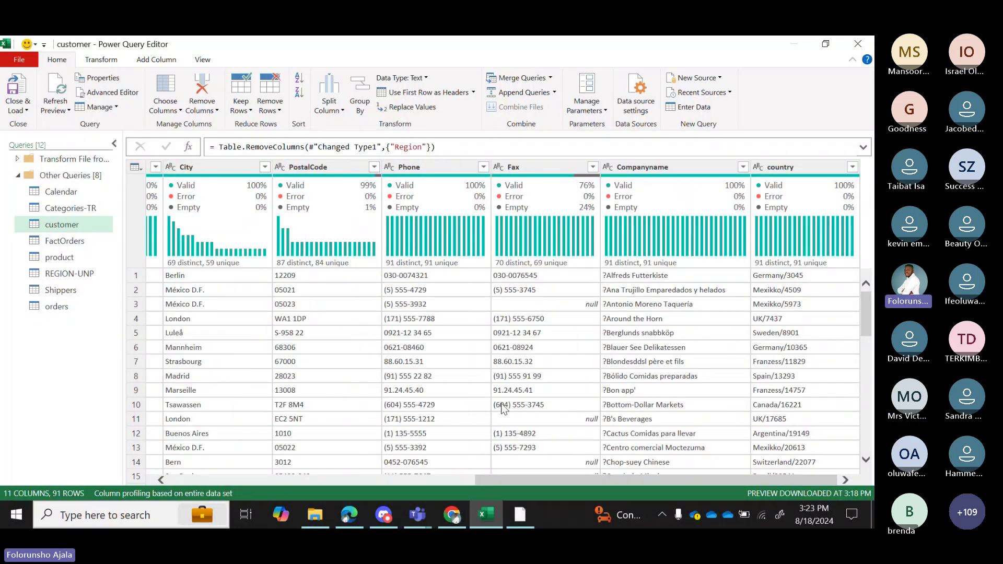
left_click_drag(490, 482, 185, 482)
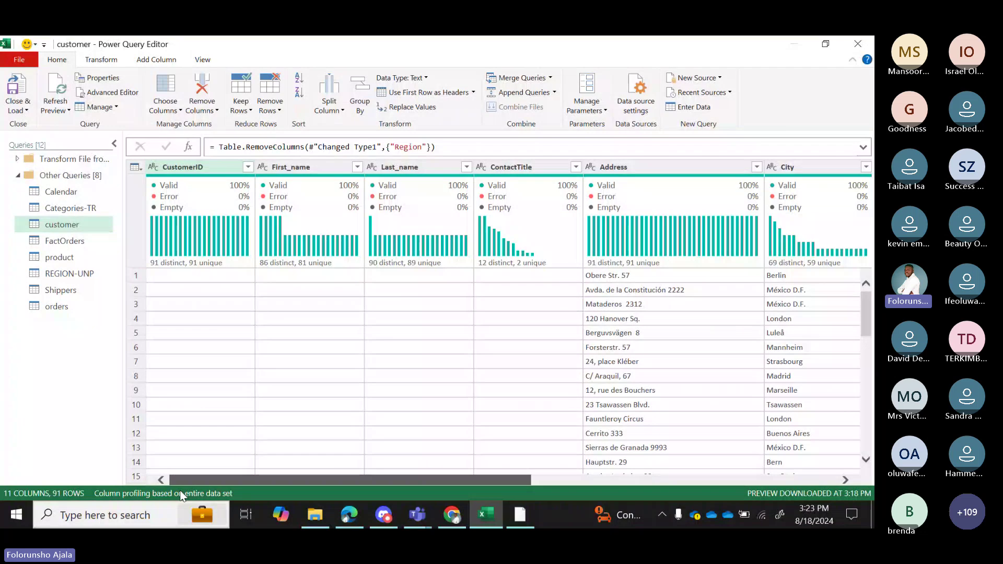
left_click(204, 224)
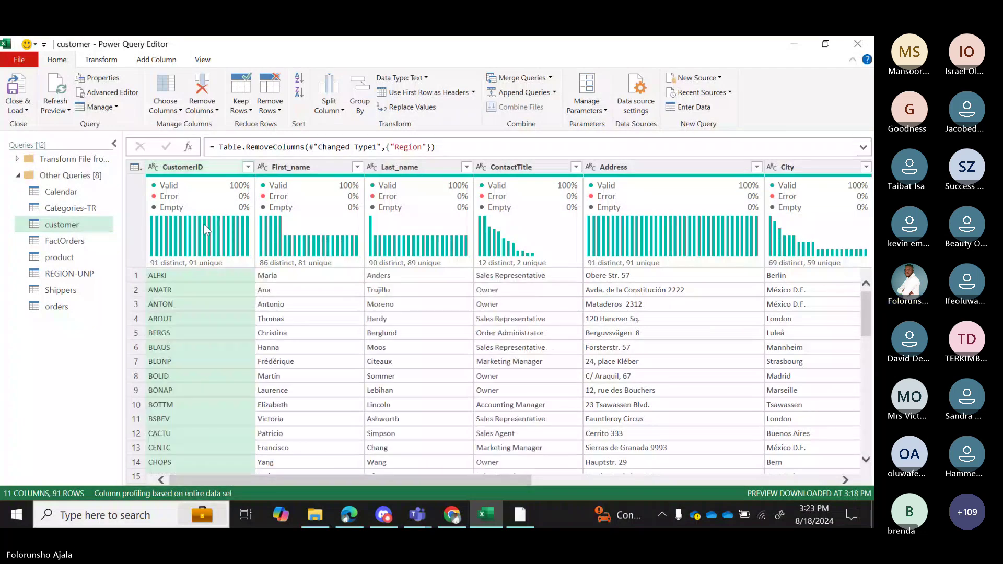
left_click_drag(244, 480, 550, 479)
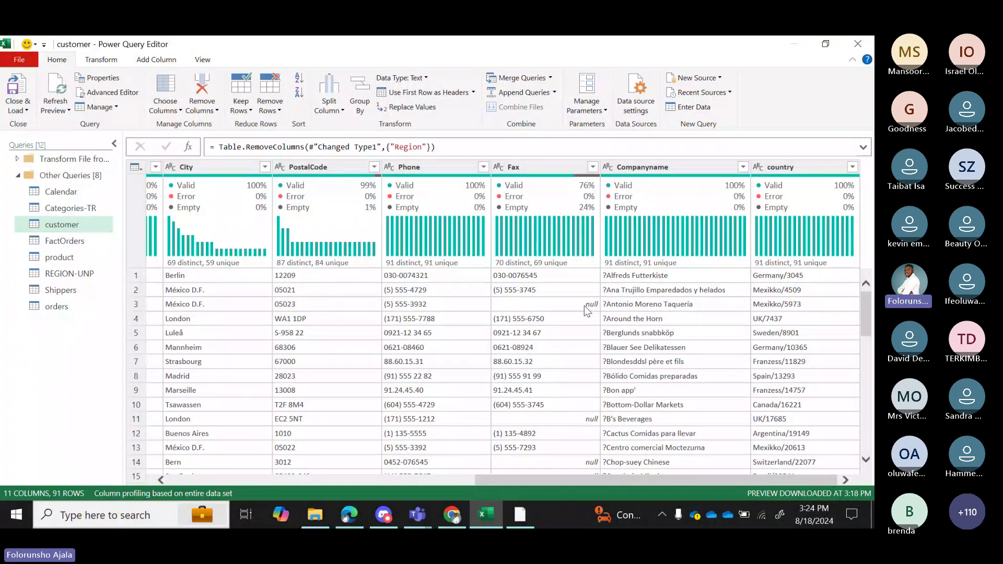
Use Remove Empty on the Fax column's quality card, cutting the query to 69 rows.
left_click(577, 303)
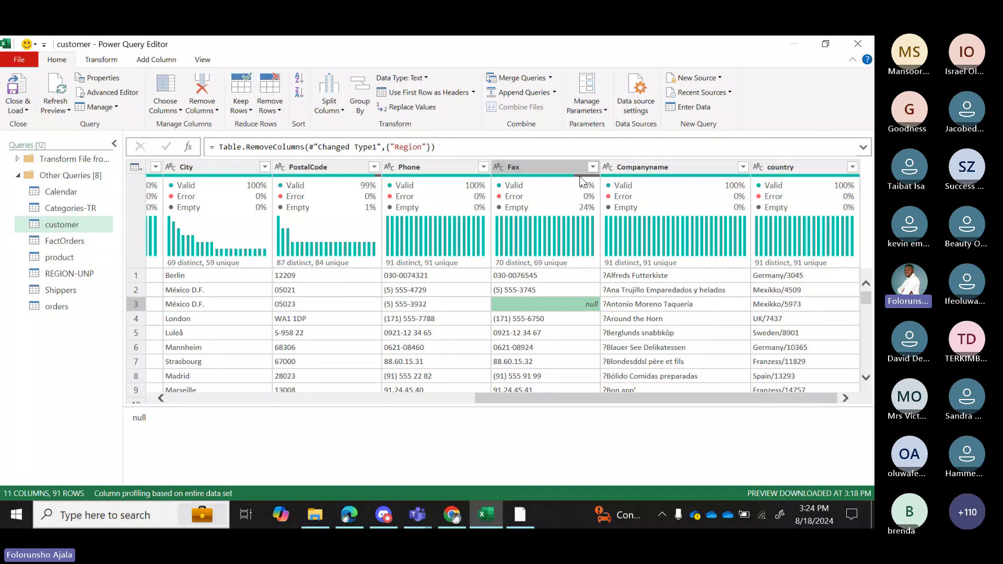
mouse_move(582, 221)
mouse_move(595, 185)
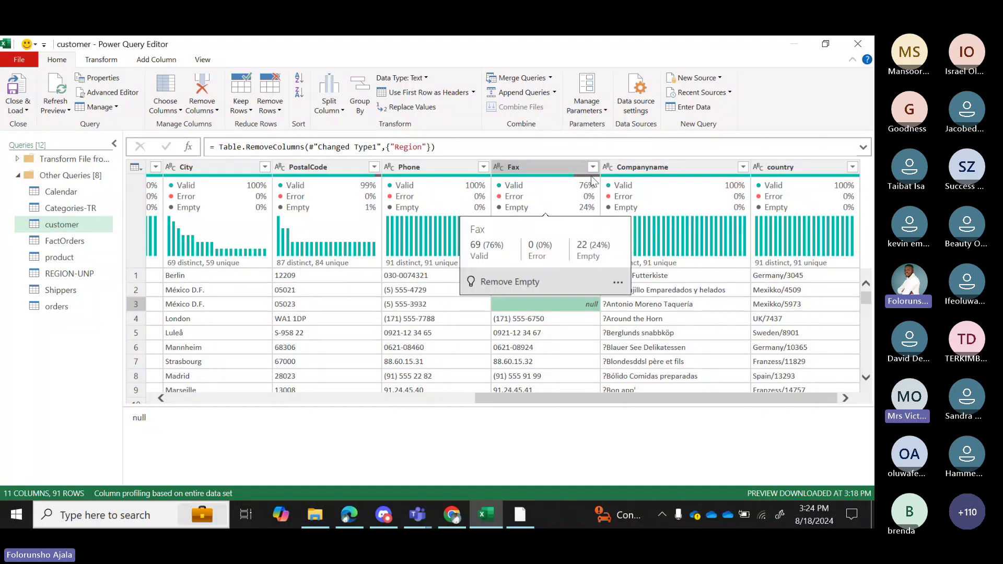
left_click(618, 282)
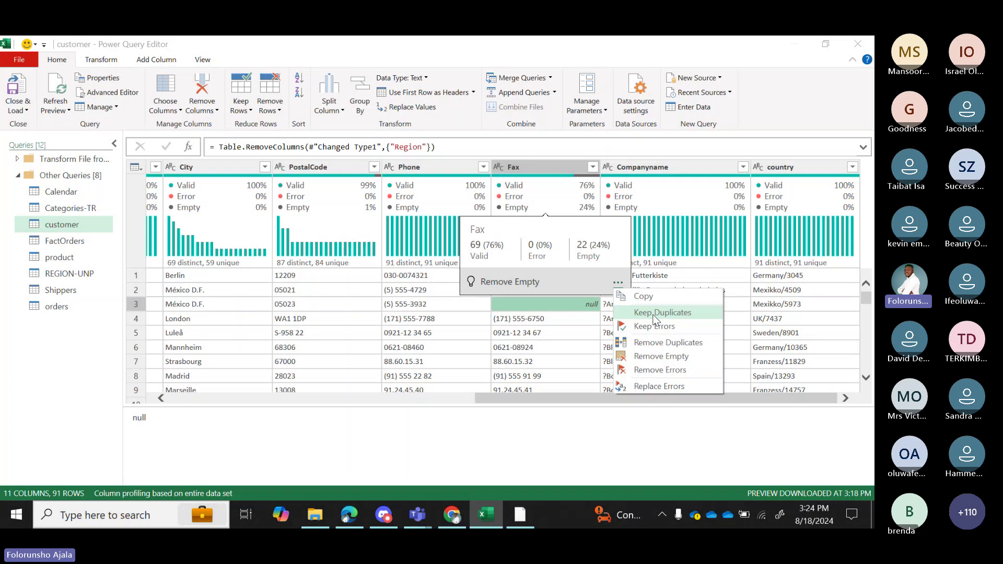
left_click(663, 357)
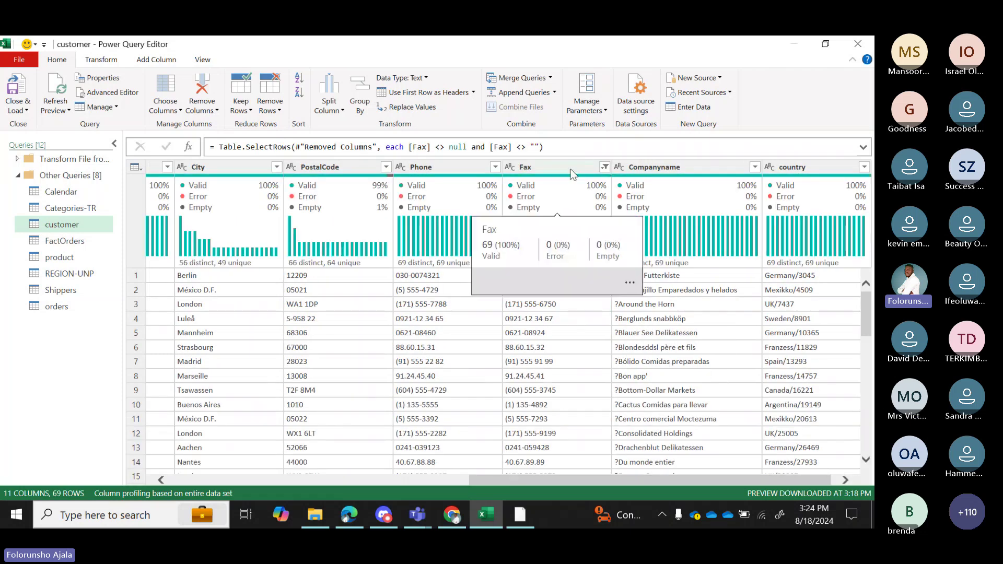
mouse_move(601, 199)
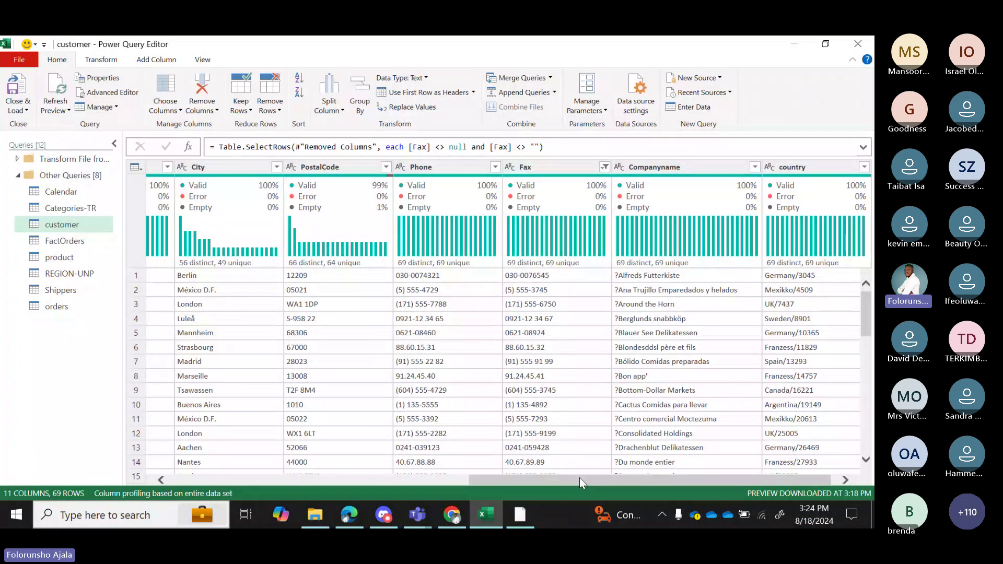
left_click_drag(579, 479, 246, 494)
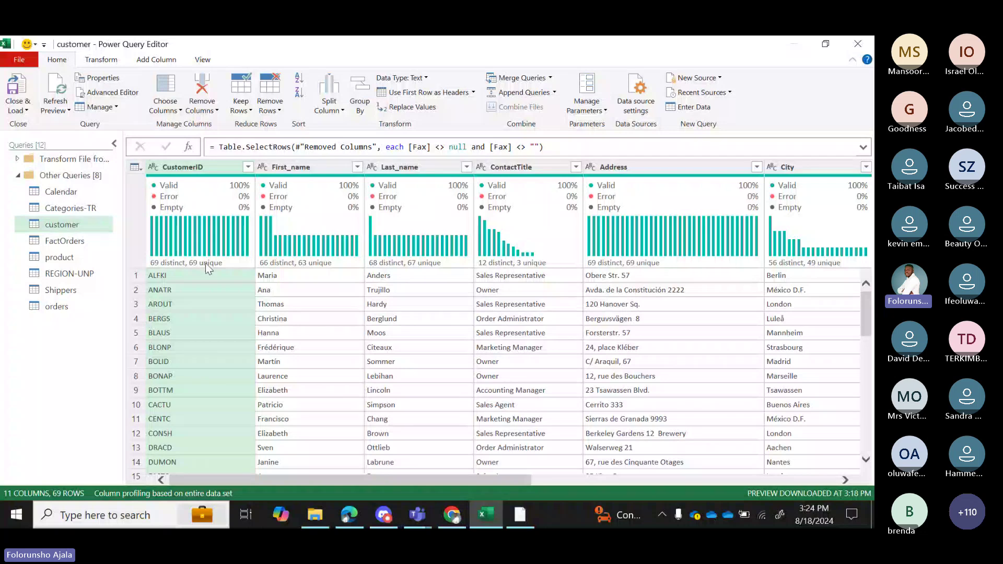
Switch from Power Query to the Microsoft Teams meeting window via its taskbar preview.
mouse_move(213, 270)
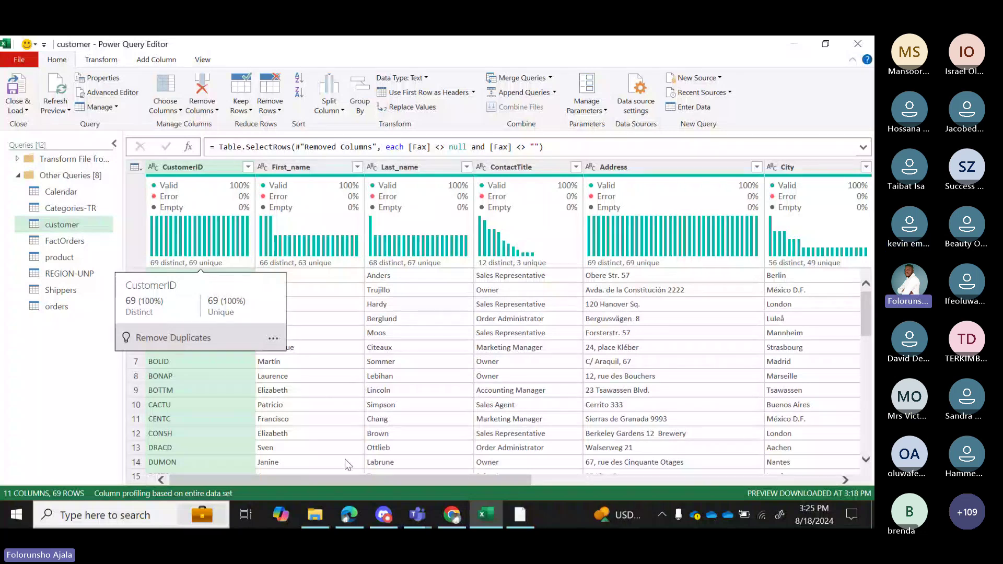
mouse_move(419, 516)
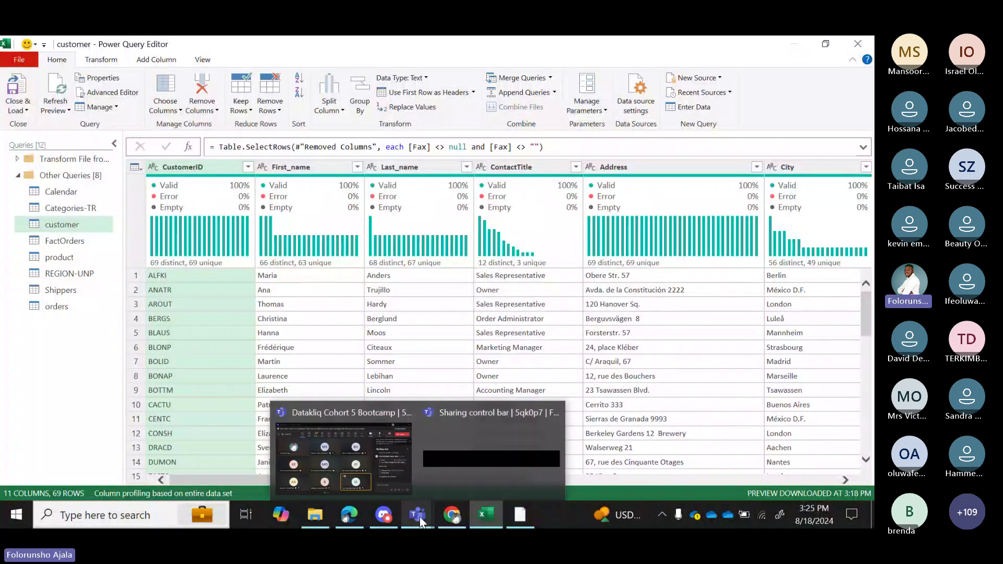
left_click(381, 474)
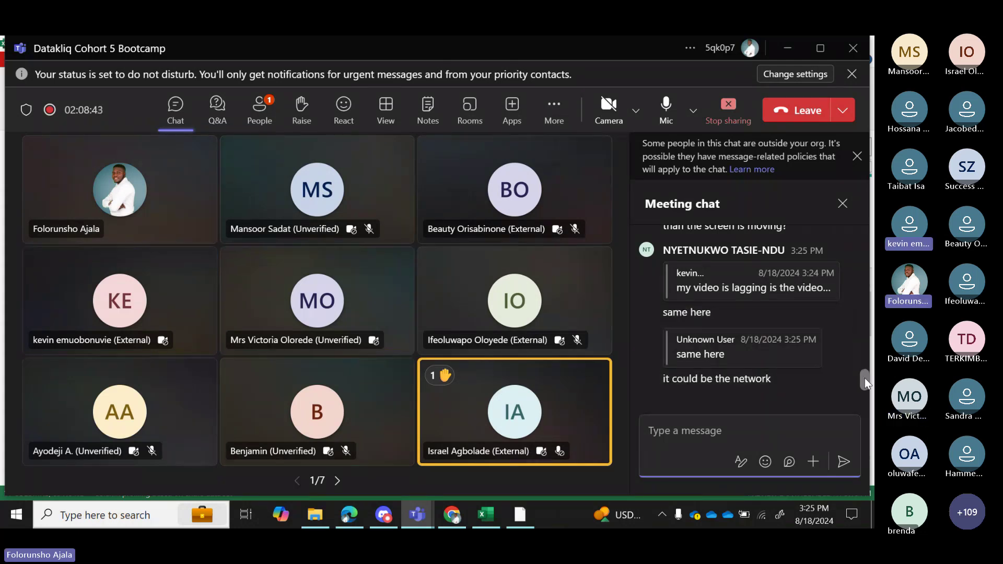
Stop sharing the screen from the Teams meeting toolbar.
left_click_drag(865, 378, 865, 375)
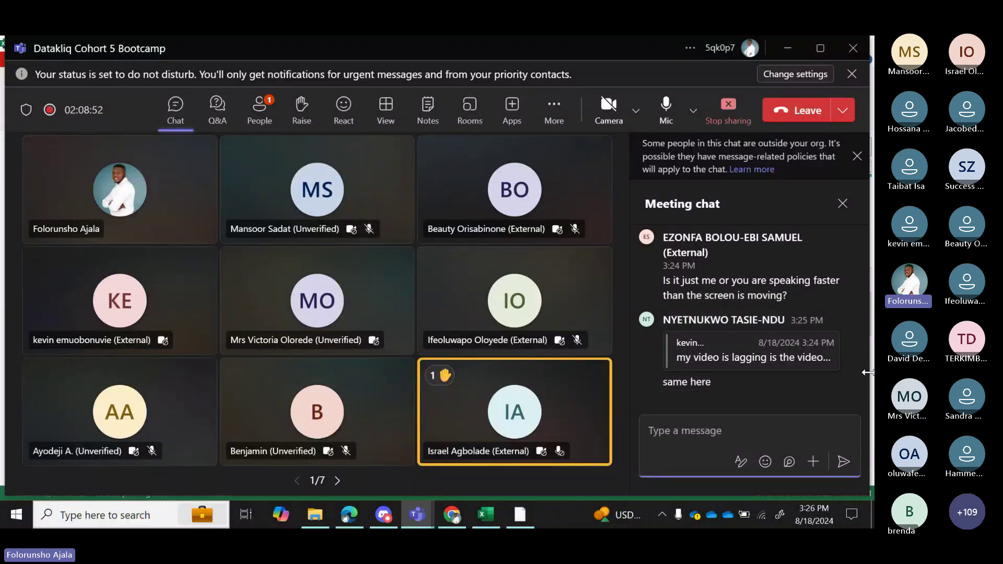
mouse_move(732, 222)
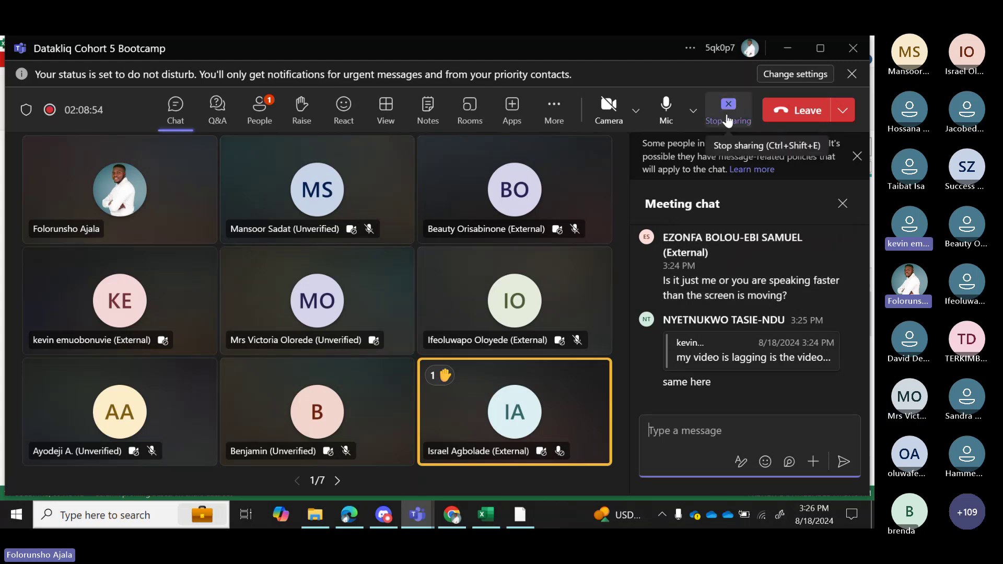
left_click(729, 119)
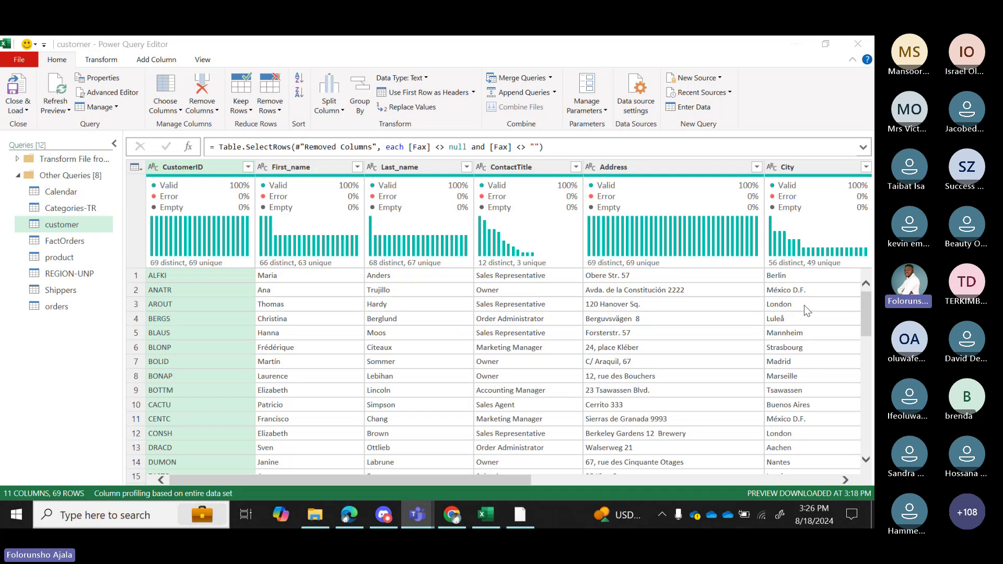
mouse_move(538, 242)
mouse_move(225, 262)
left_click(748, 480)
left_click(748, 480)
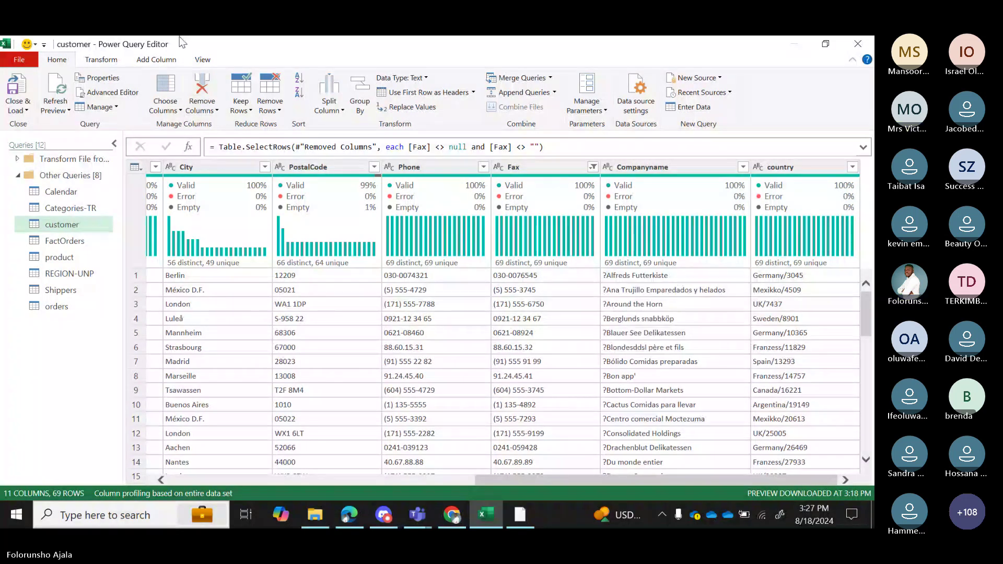
Delete the Removed Columns step from Applied Steps, bringing the Region column back.
left_click(199, 61)
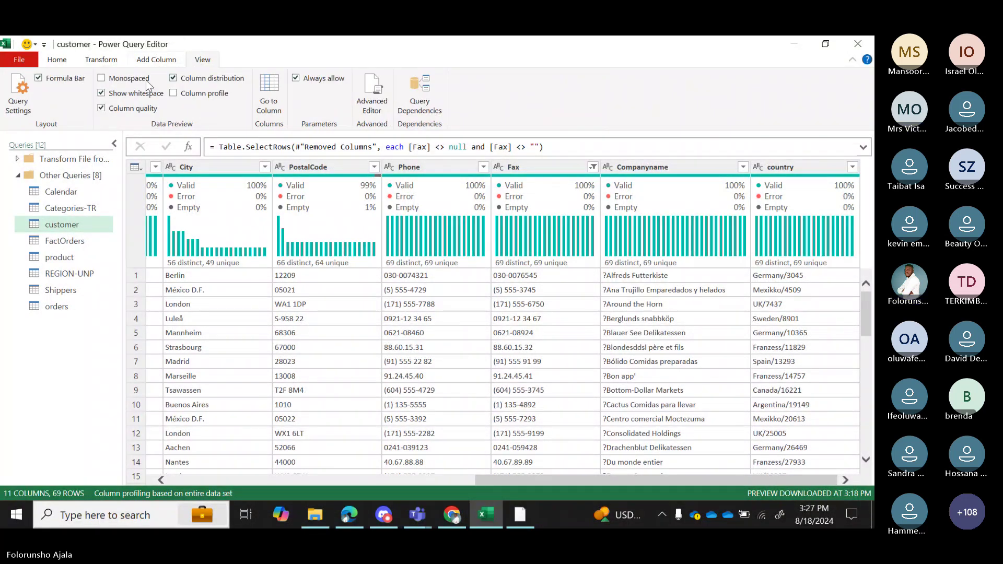
left_click(18, 94)
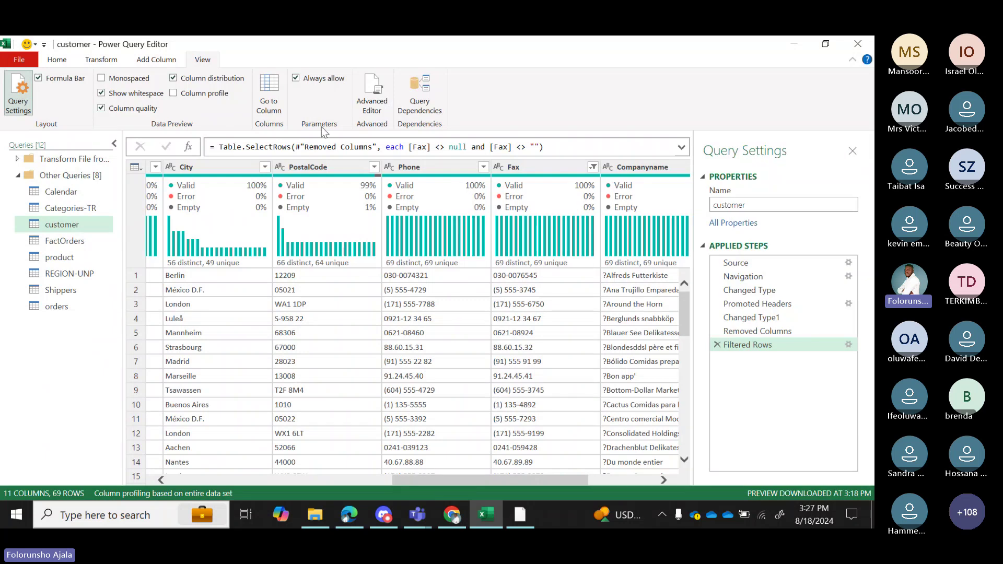
left_click(719, 333)
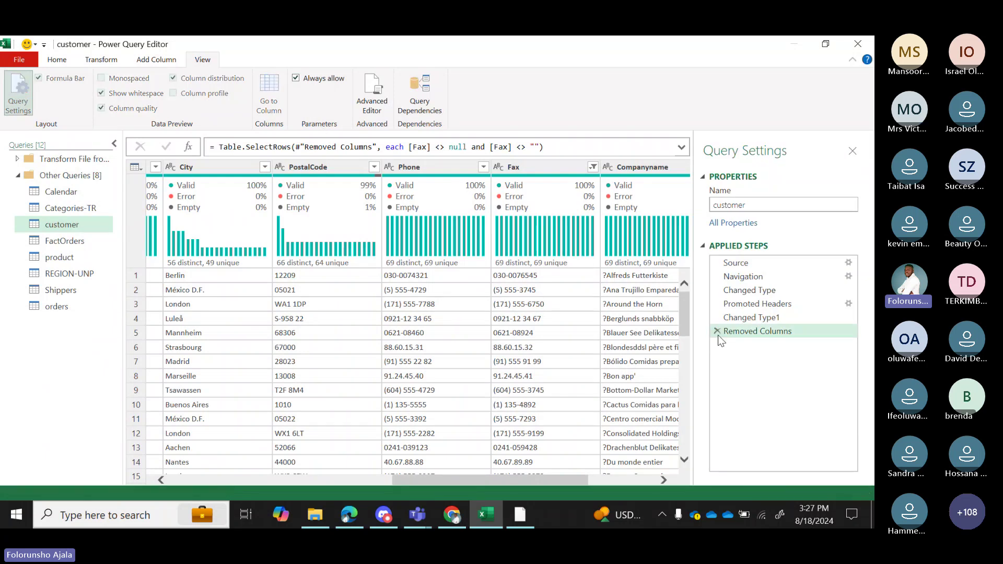
left_click(718, 332)
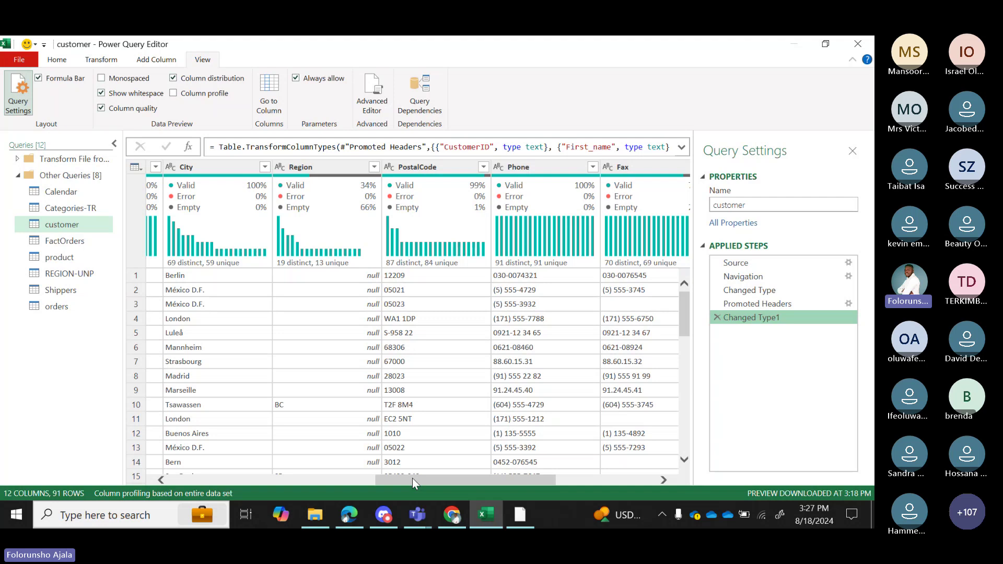
left_click_drag(413, 478, 224, 472)
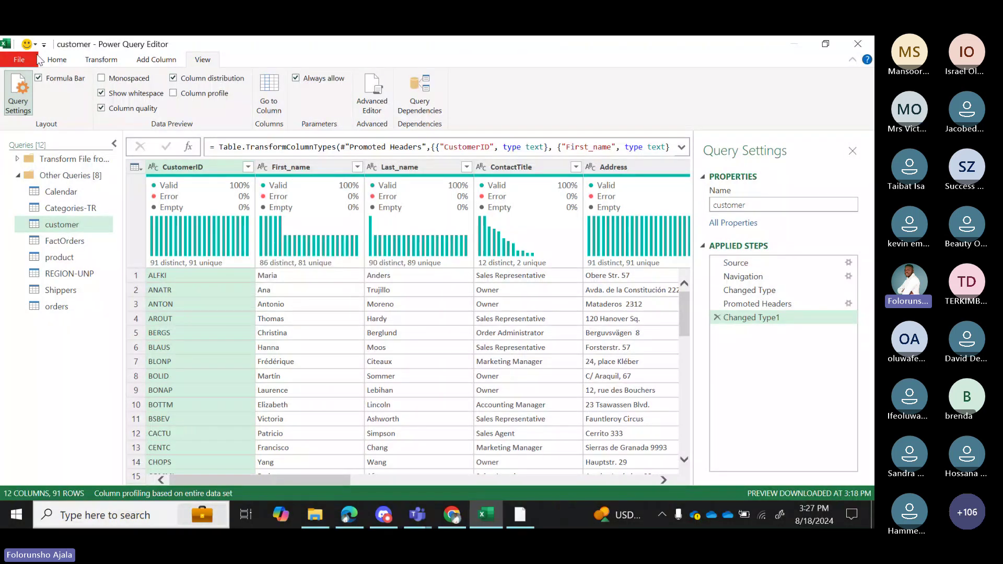
left_click(55, 60)
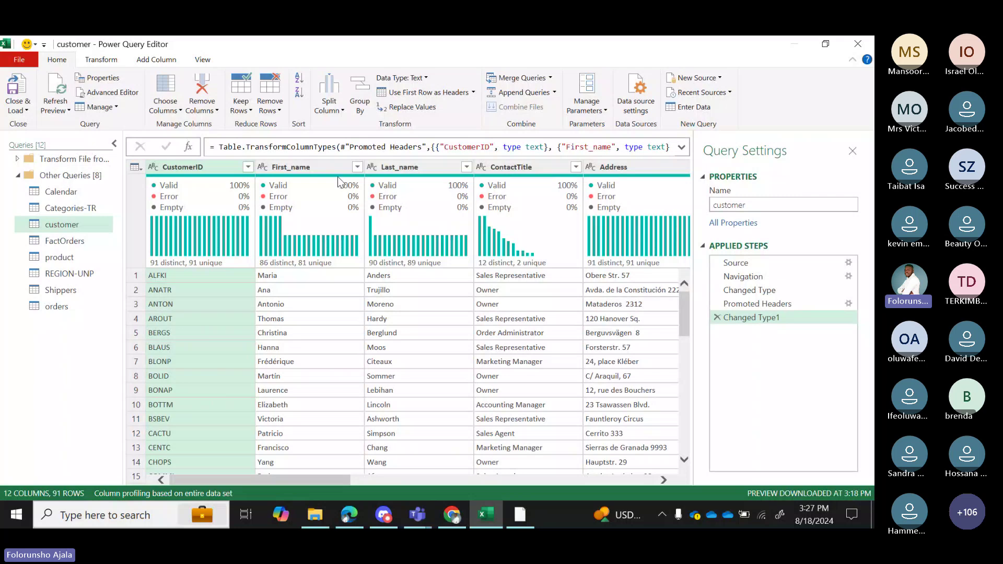
mouse_move(379, 180)
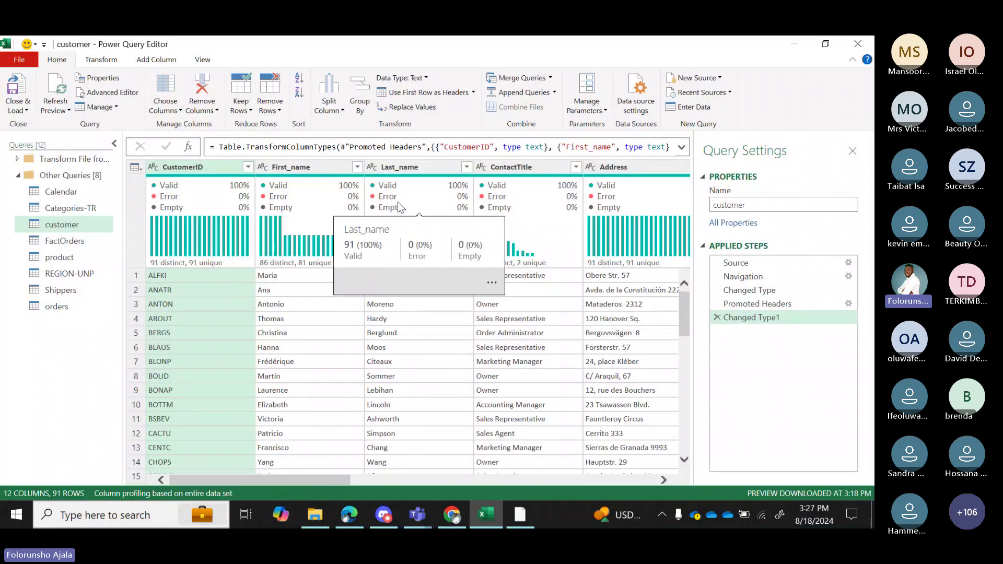
left_click(328, 167)
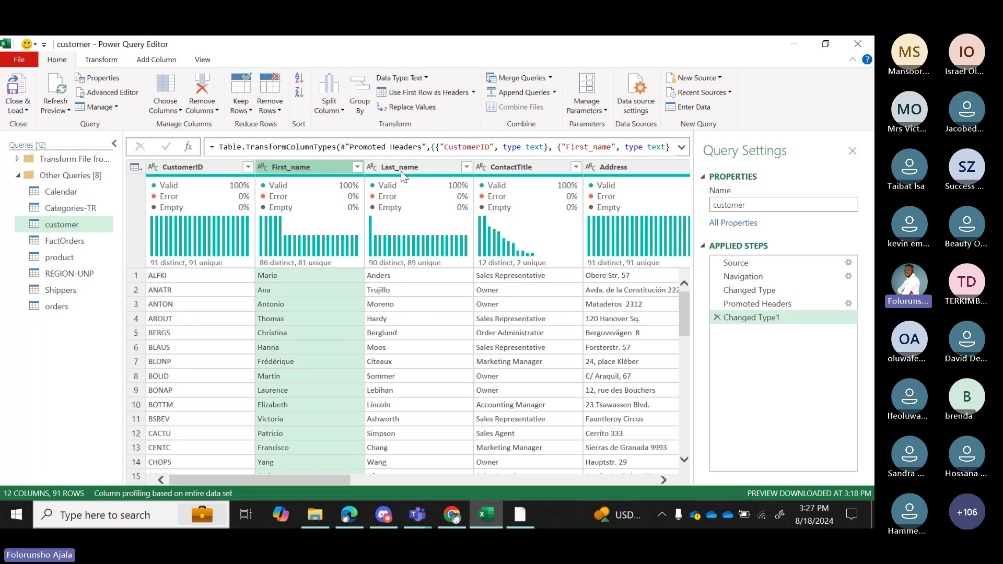
left_click(400, 167, "ctrl")
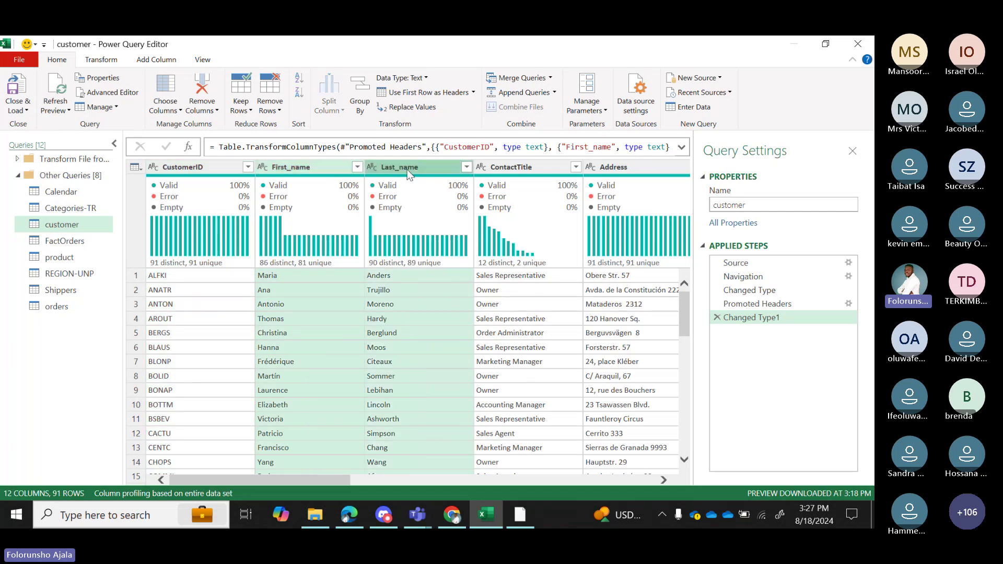
left_click(105, 61)
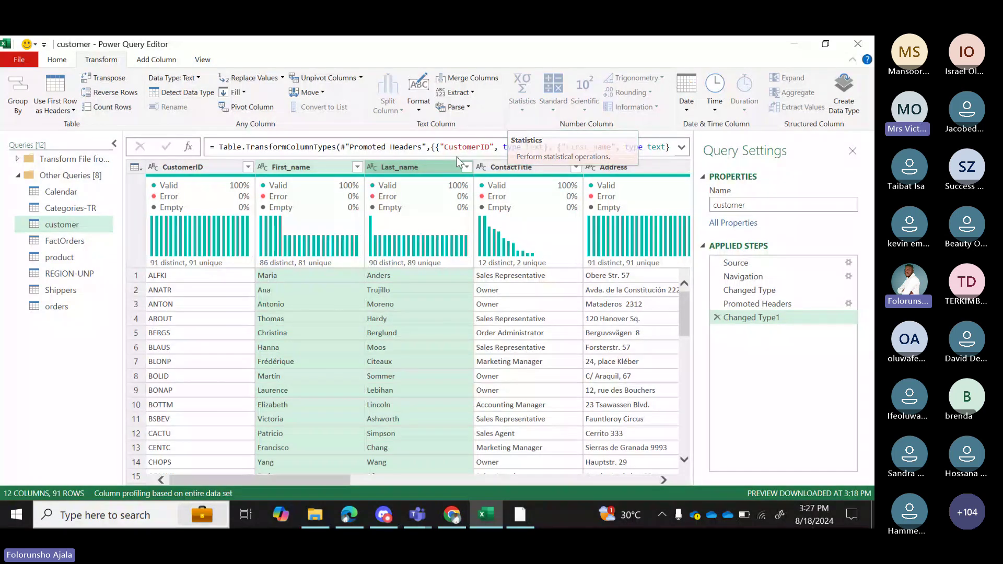
left_click(342, 330)
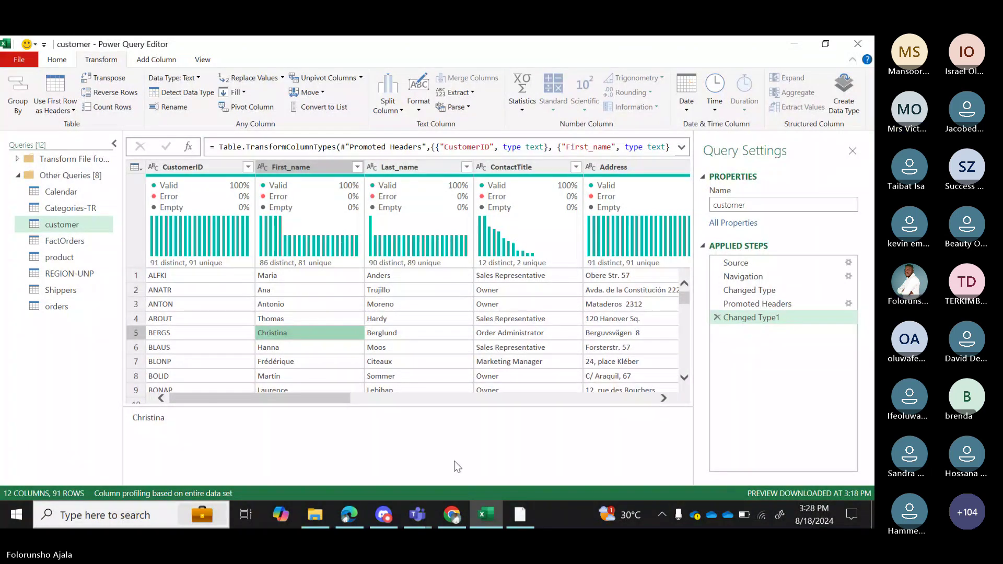
mouse_move(414, 515)
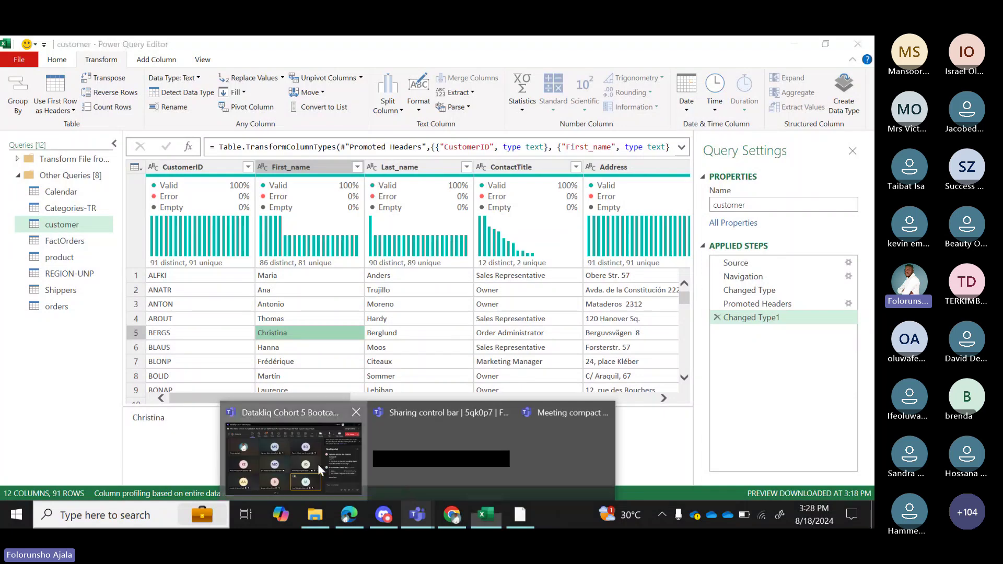
In Teams, jump to the newest chat messages, close the chat notice and panel, and stop sharing.
left_click(318, 464)
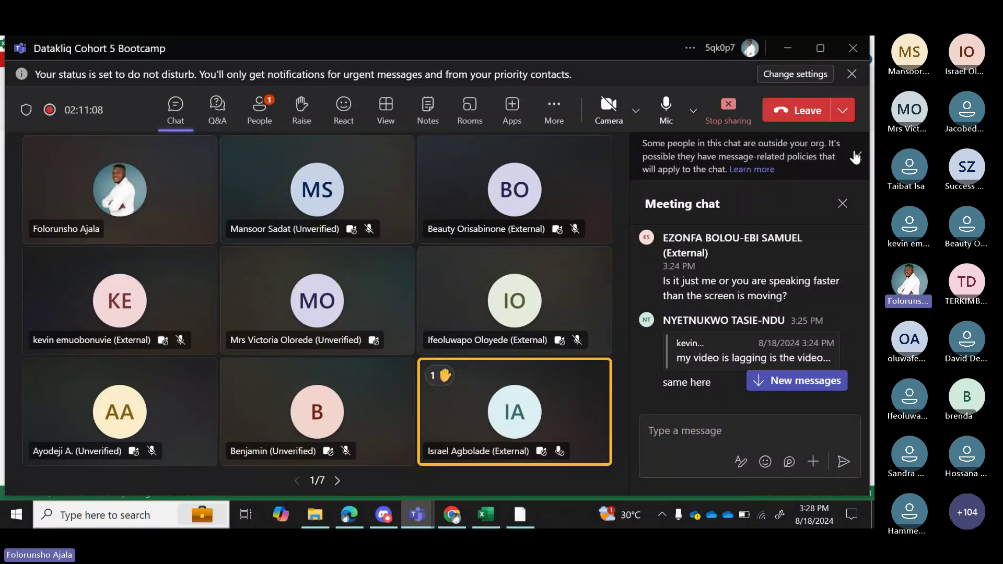
left_click(774, 385)
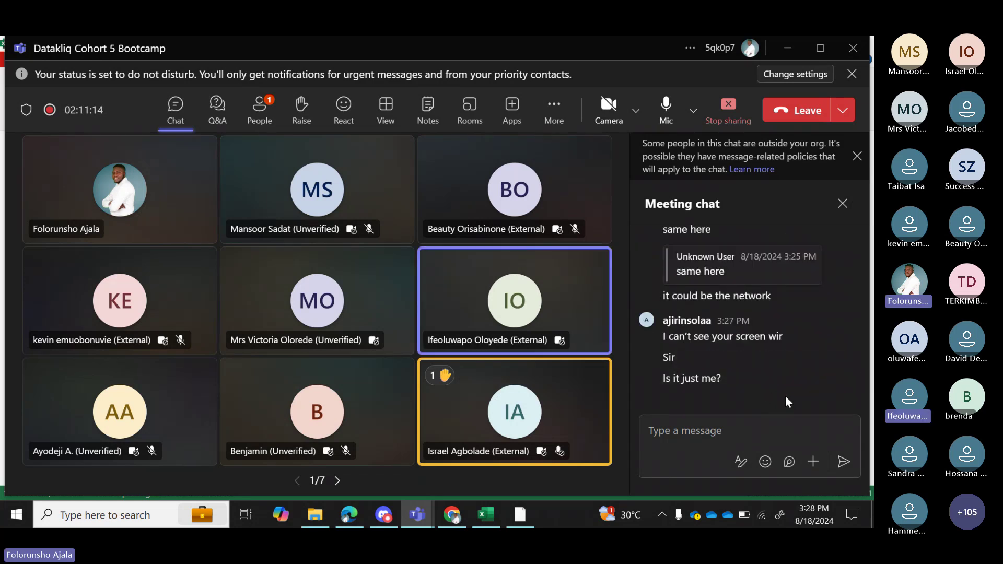
left_click(858, 155)
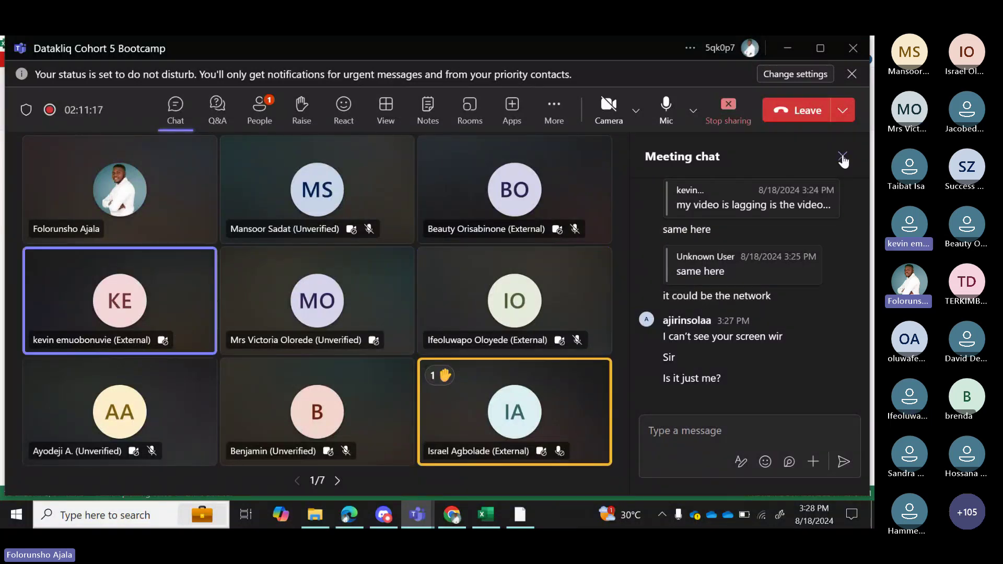
left_click(843, 157)
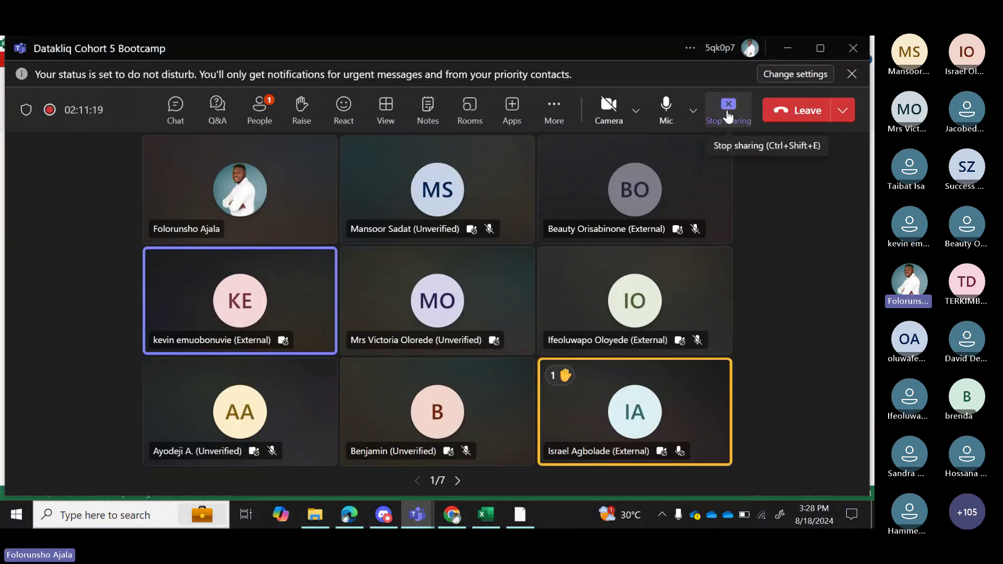
left_click(728, 107)
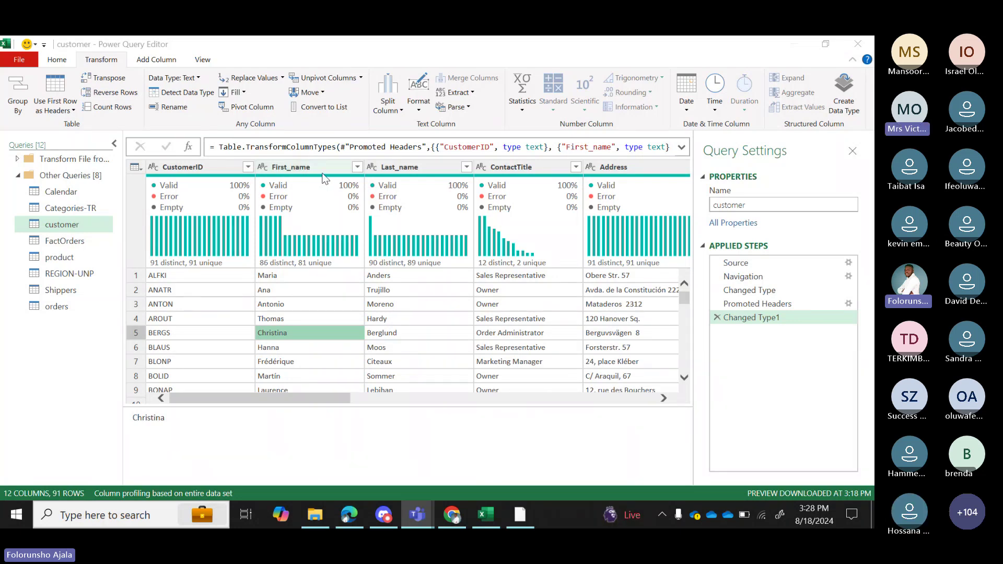
Merge First_name and Last_name with a Space separator into a new column named 'Full name'.
mouse_move(424, 207)
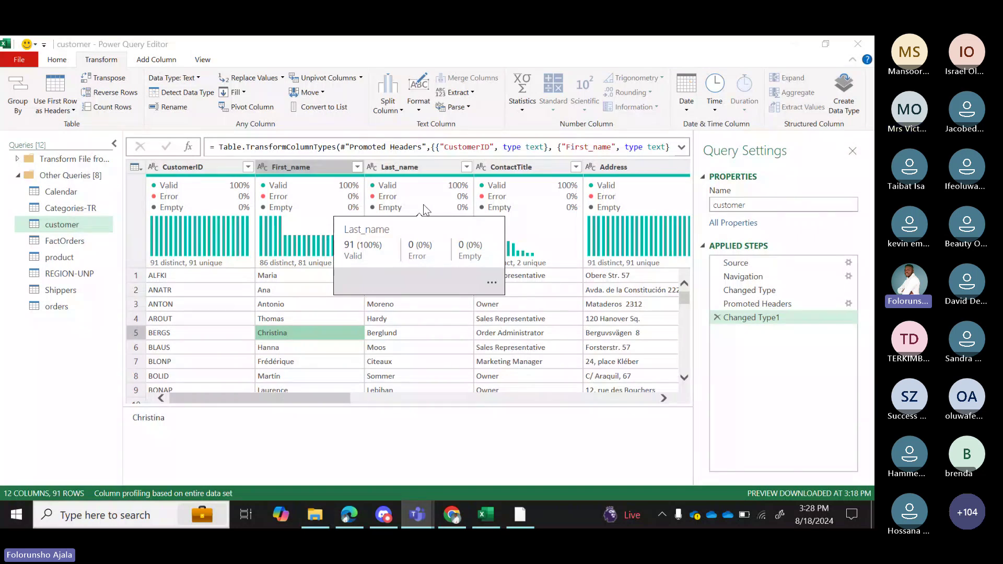
left_click(315, 168)
left_click(424, 167, "ctrl")
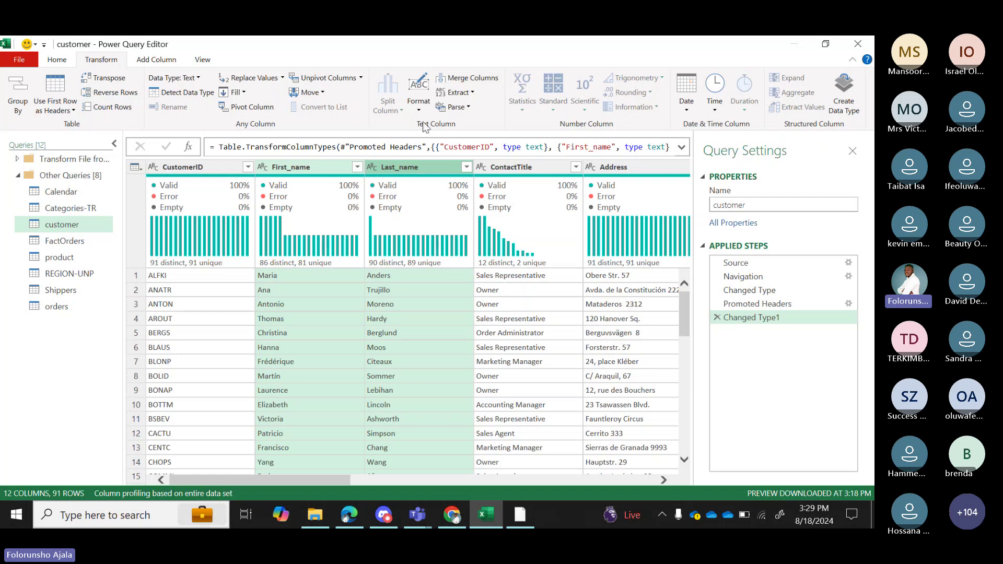
left_click(485, 81)
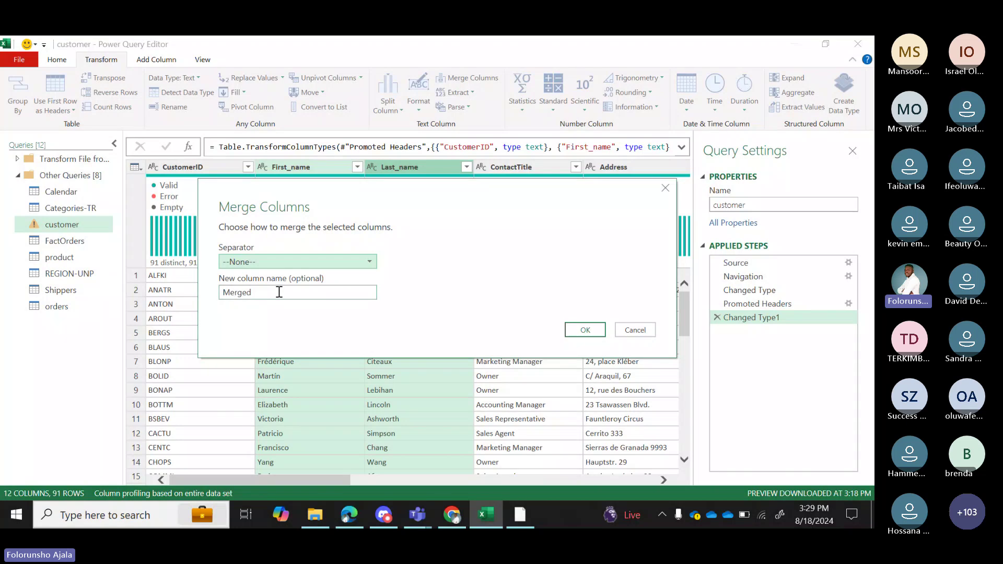
left_click_drag(269, 292, 201, 295)
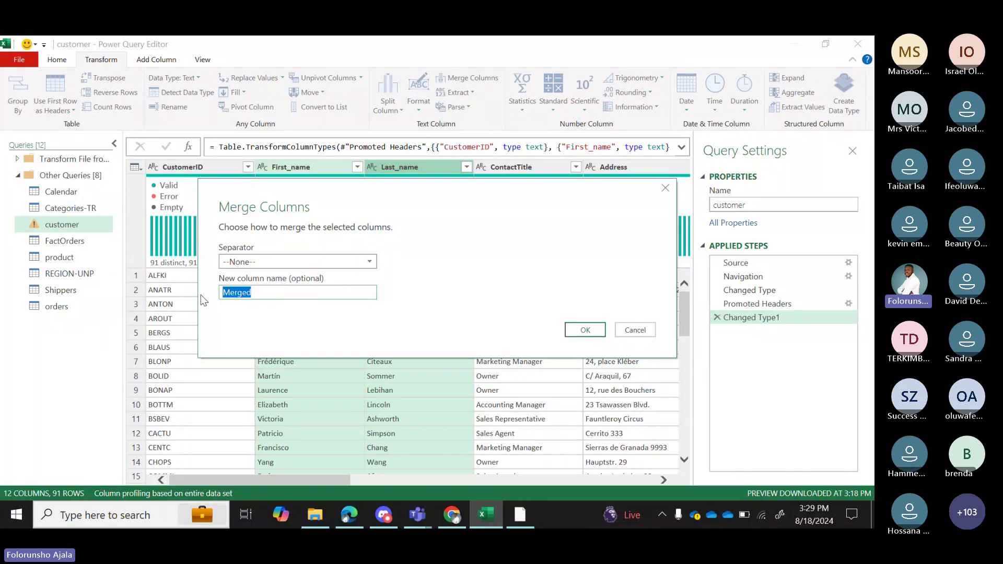
key("BackSpace")
type("Fy")
key("BackSpace")
type("ull name")
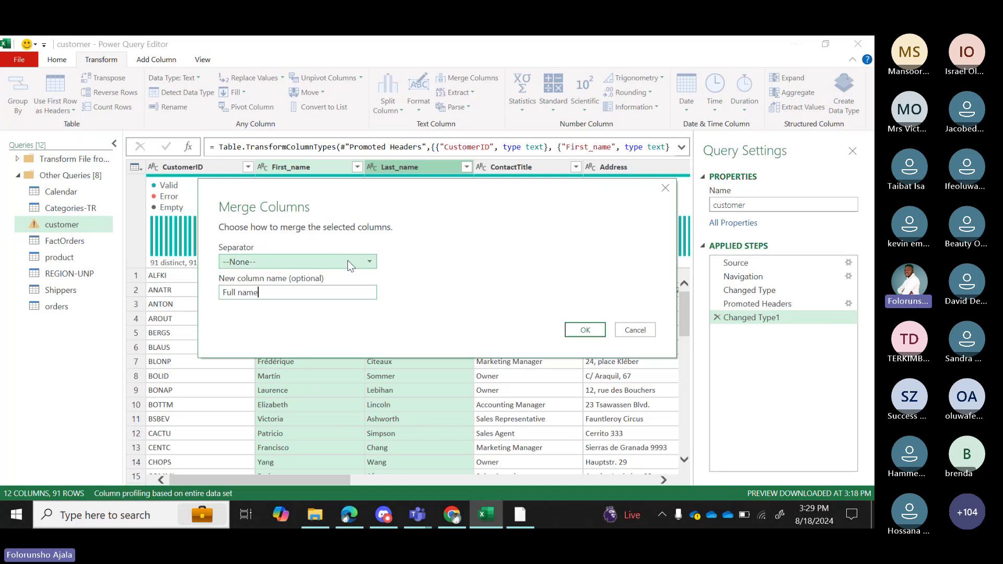
left_click(349, 261)
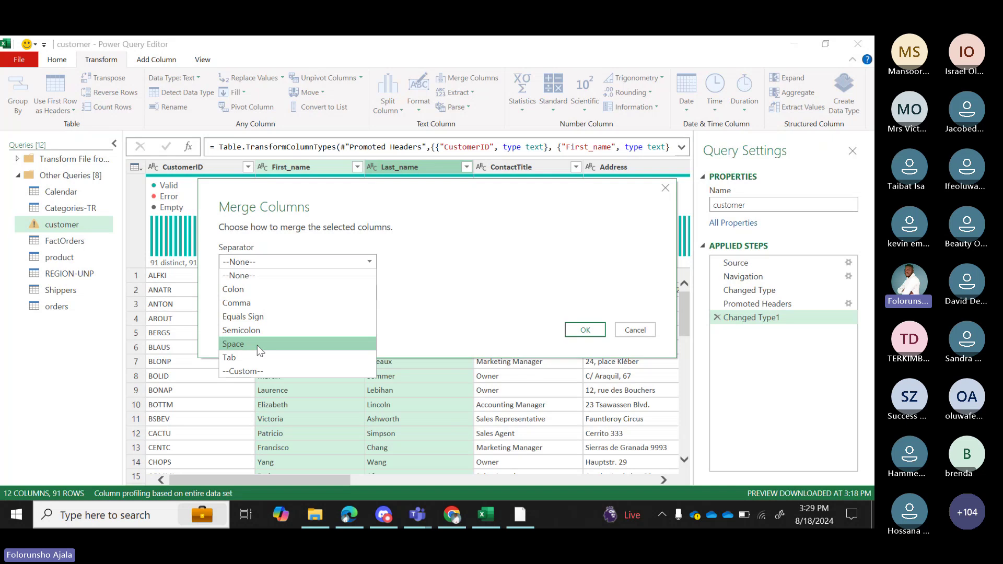
left_click(257, 345)
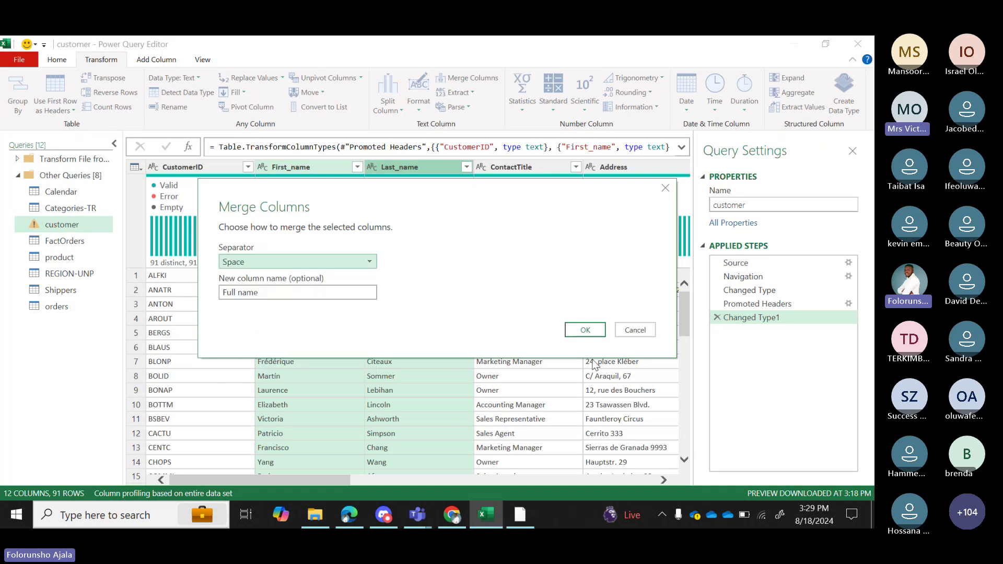
left_click(584, 331)
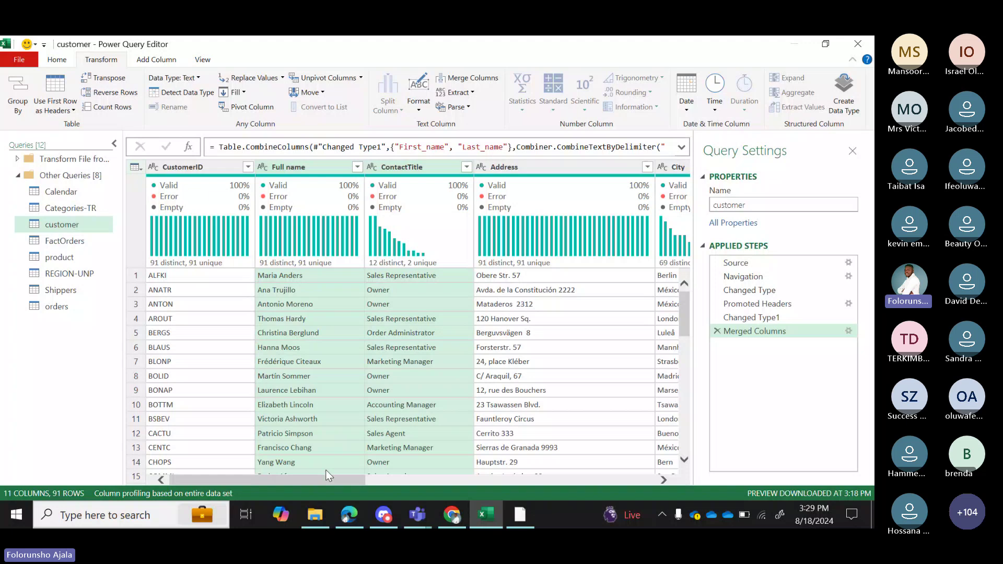
Scroll right to the Region column and select its header.
left_click_drag(327, 479, 518, 489)
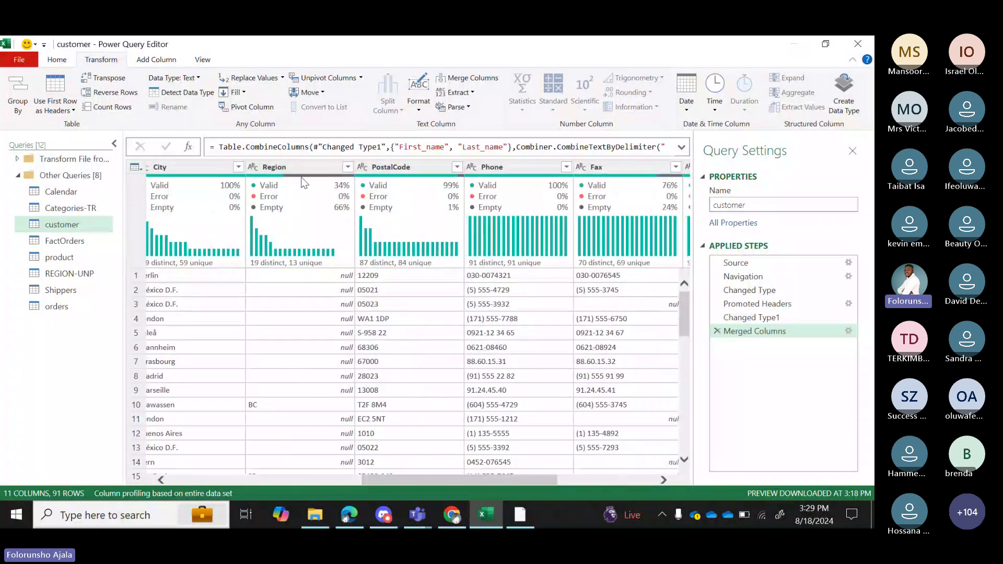
left_click(296, 169)
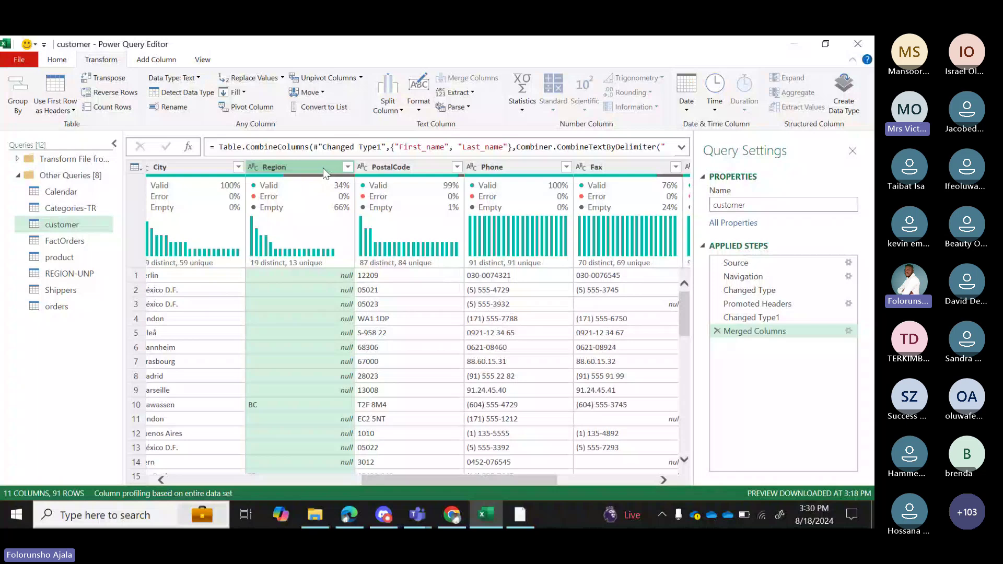
Remove the Region column, leaving the customer table at 10 columns by 91 rows.
right_click(323, 167)
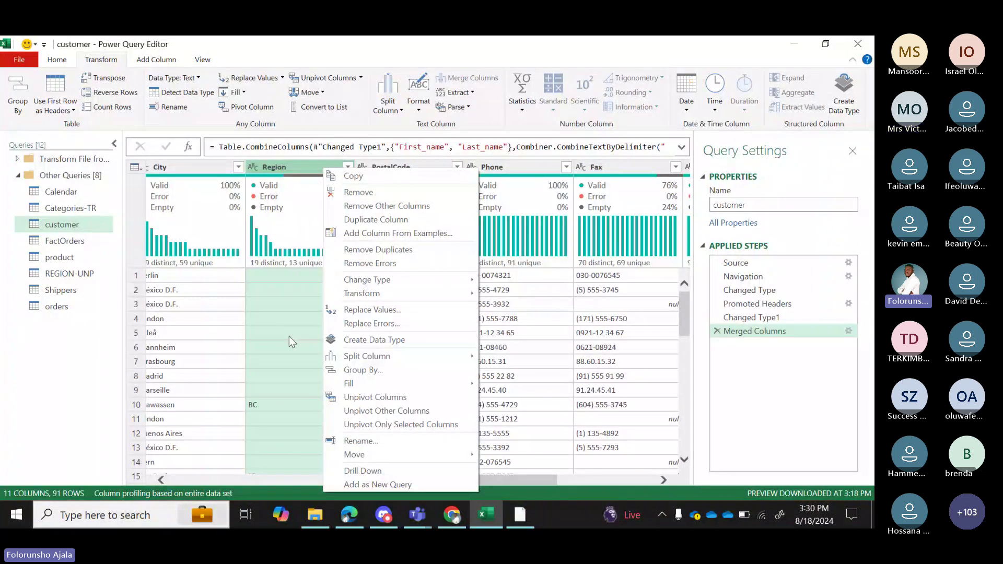
left_click(367, 193)
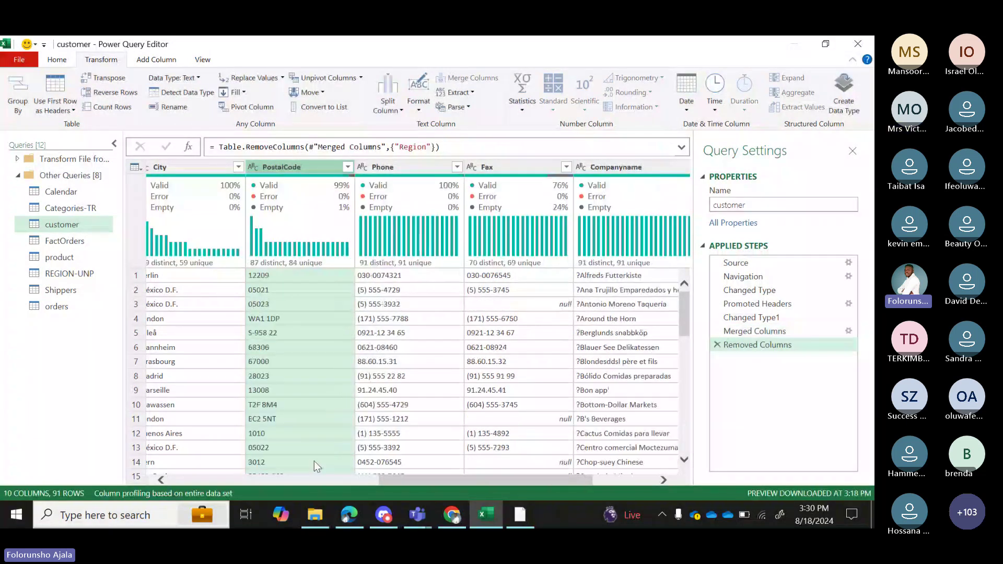
left_click_drag(444, 480, 506, 494)
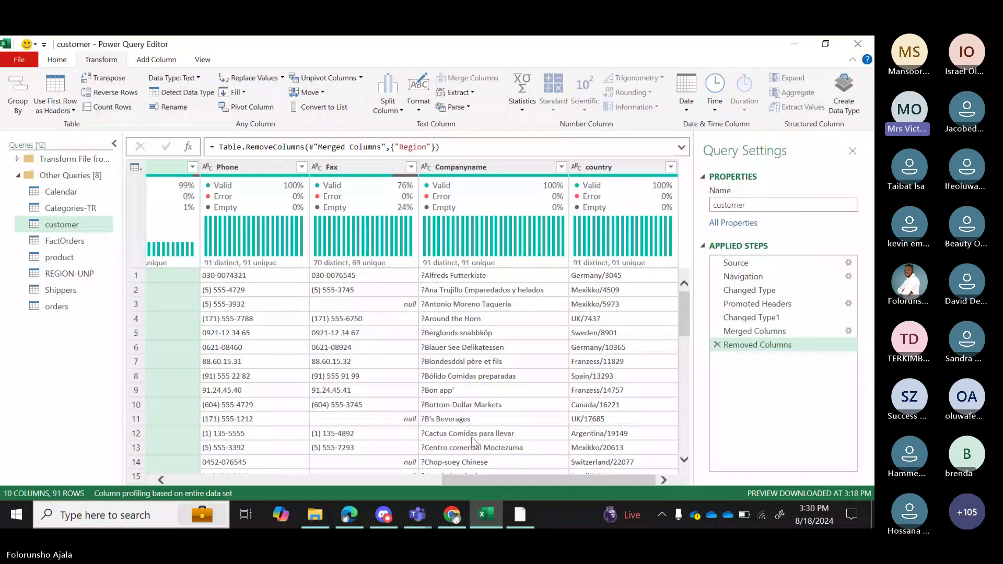
scroll(183, 311, "left", 10)
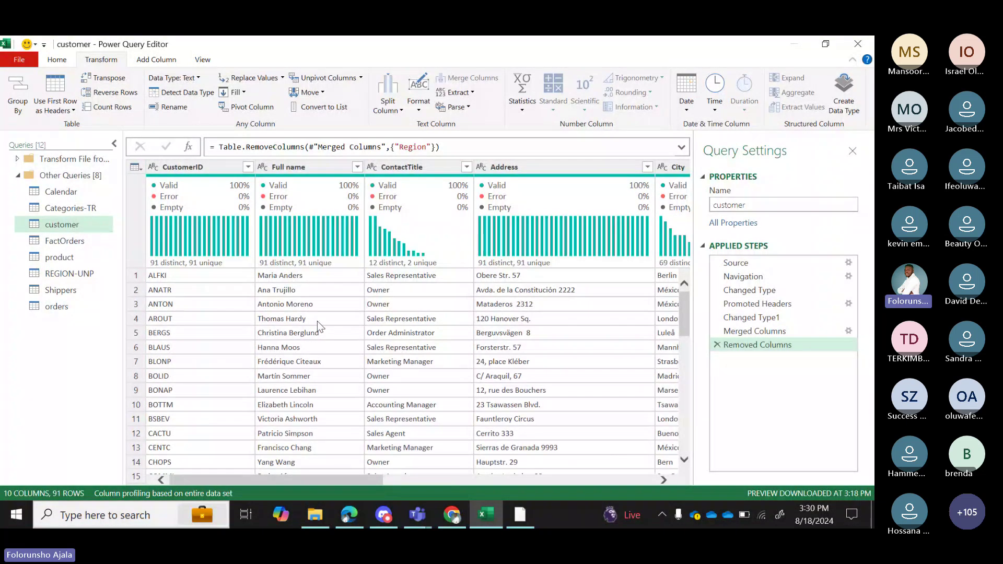
left_click_drag(362, 479, 600, 480)
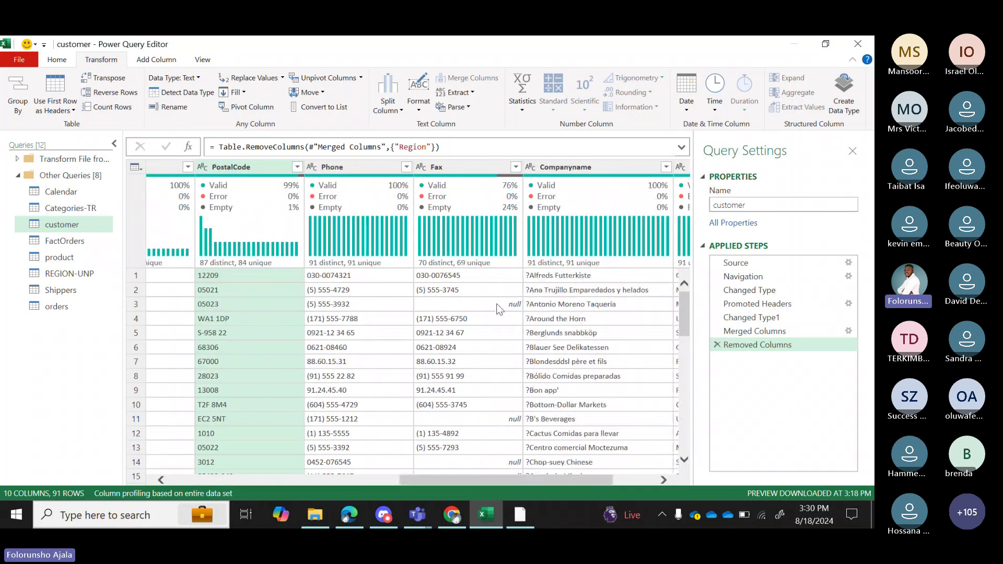
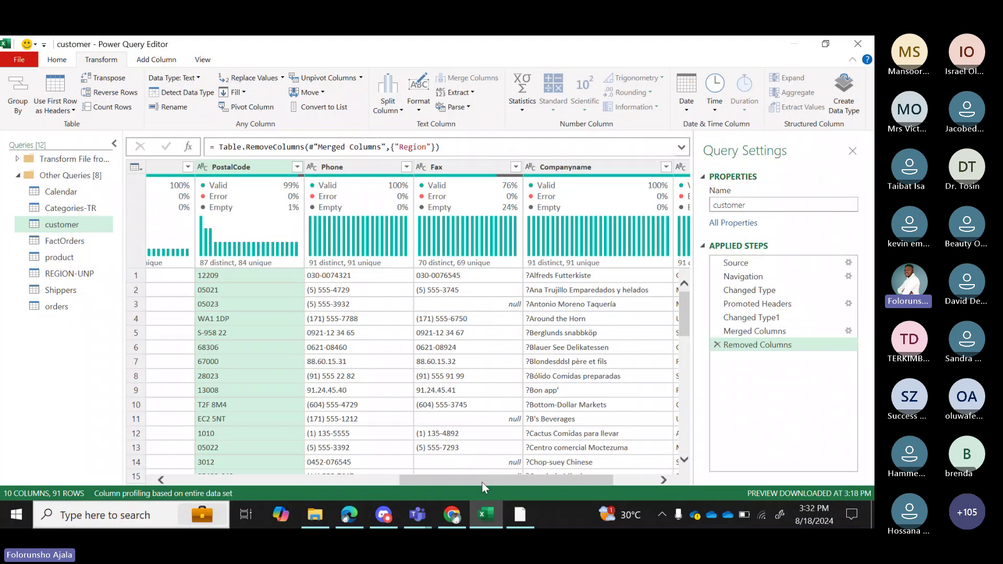
Open the product query to view its 10 columns and 81 rows of product data.
left_click_drag(485, 486, 264, 478)
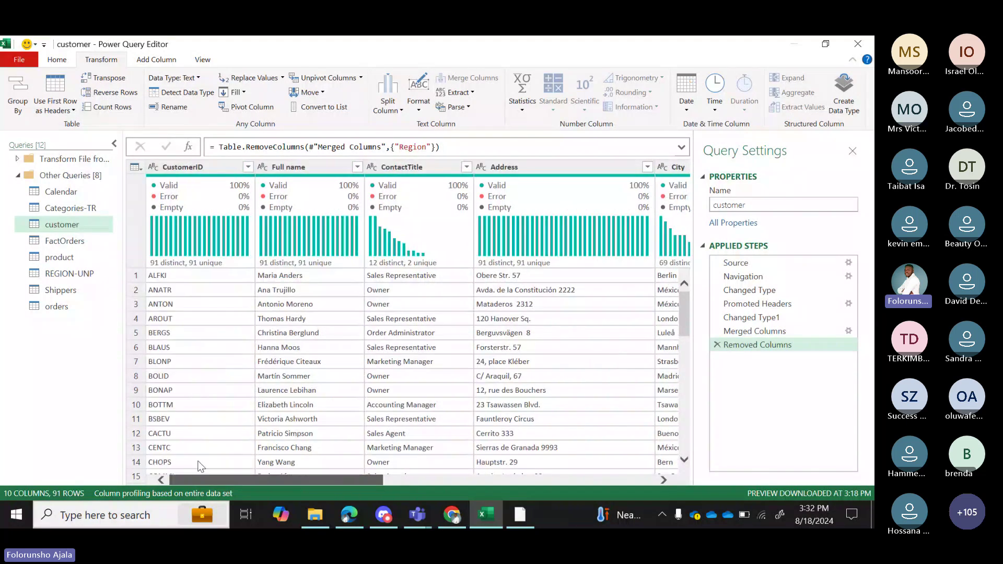
left_click(66, 257)
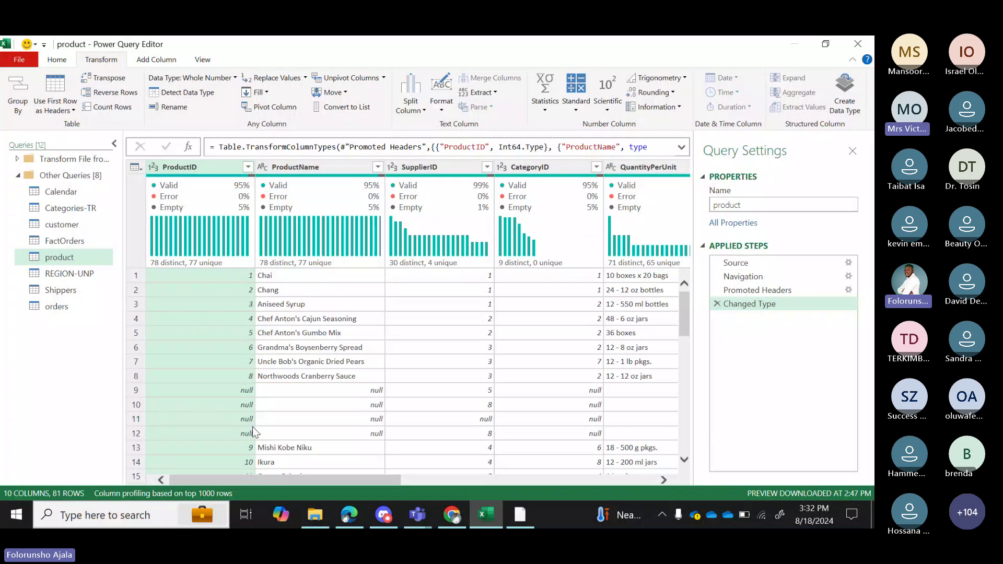
left_click_drag(330, 480, 435, 485)
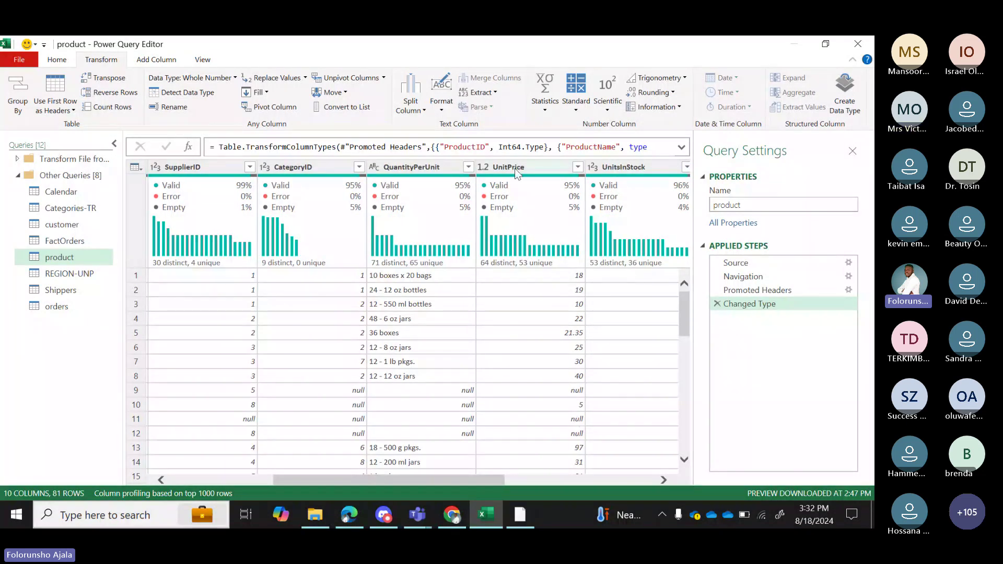
left_click_drag(463, 481, 637, 488)
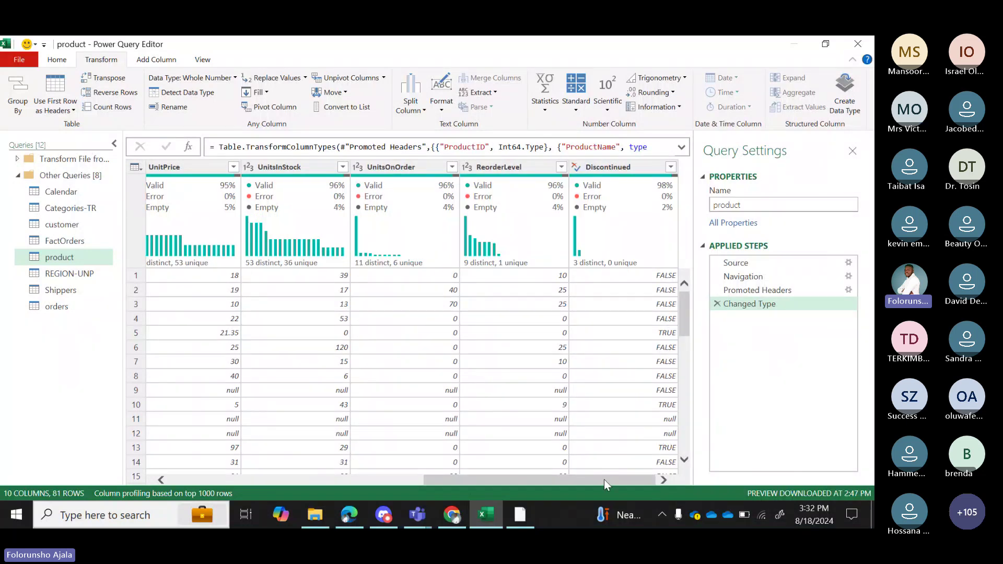
left_click_drag(604, 479, 206, 459)
left_click(205, 459)
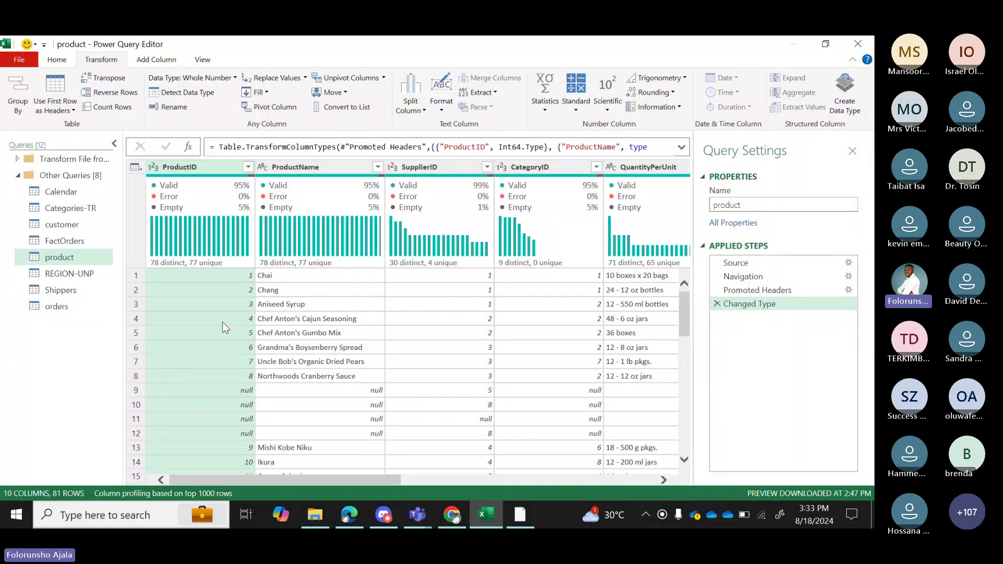
Remove the rows with an empty ProductID using the column quality Remove Empty action.
mouse_move(216, 277)
left_click(248, 166)
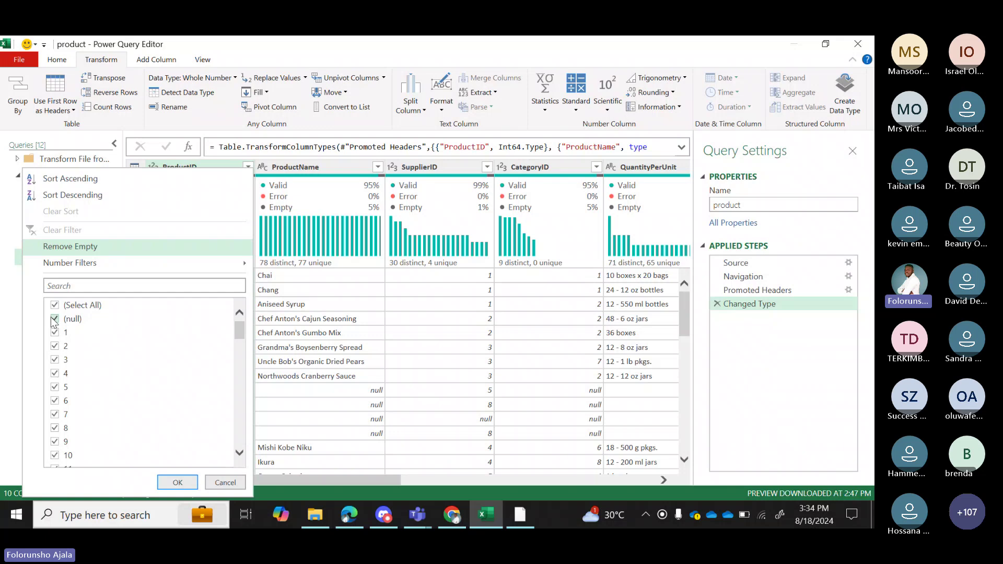
left_click(54, 319)
left_click(259, 393)
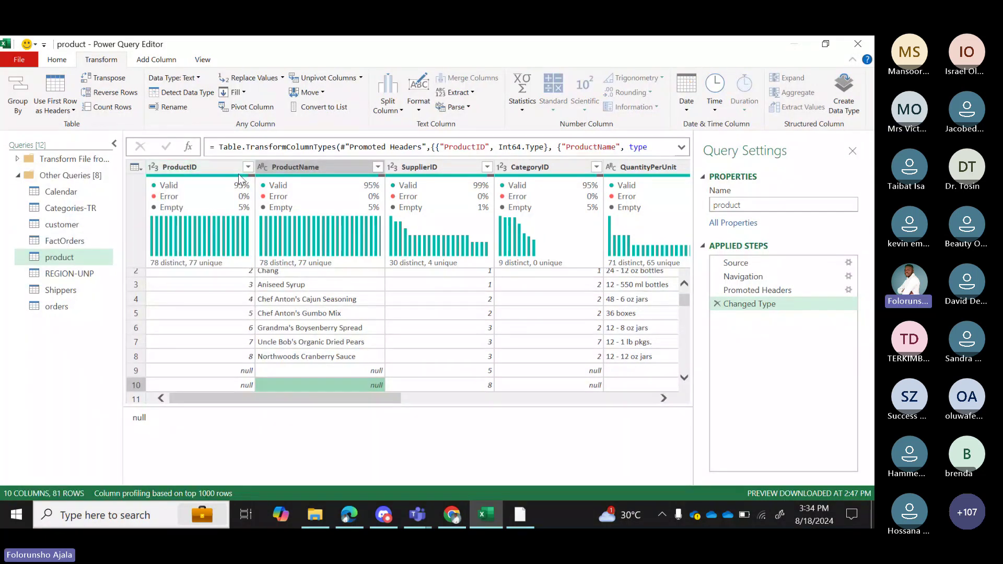
mouse_move(246, 181)
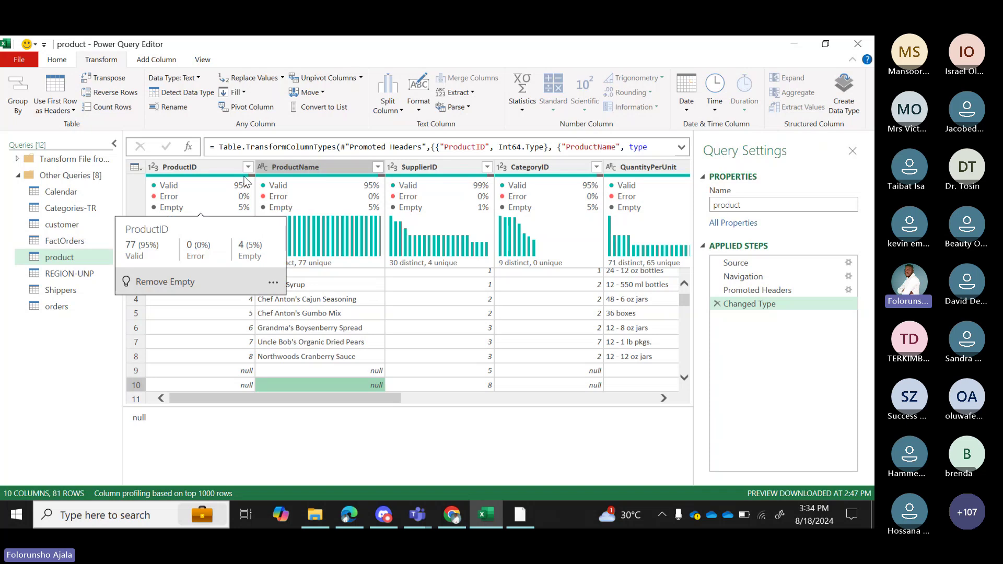
left_click(273, 283)
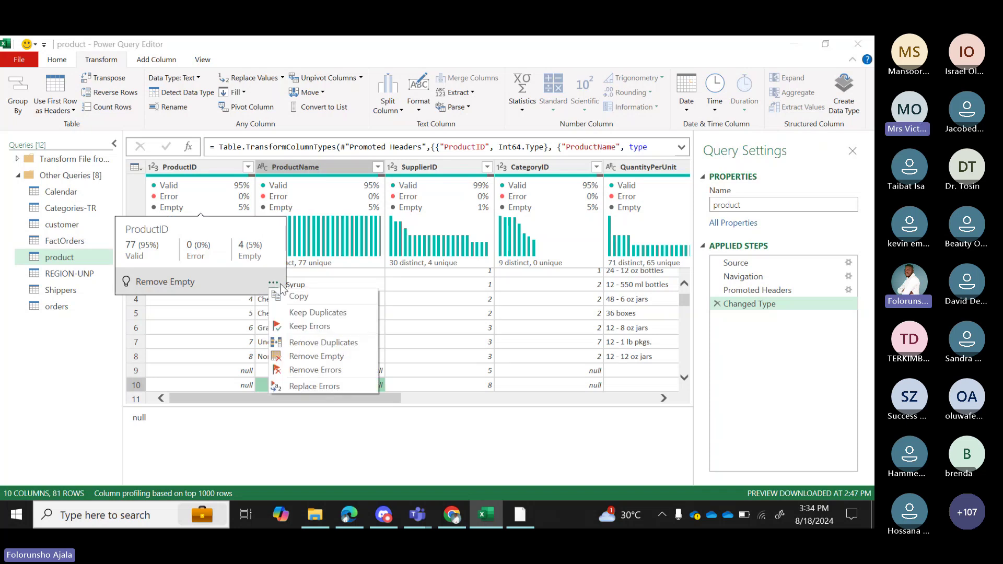
left_click(316, 357)
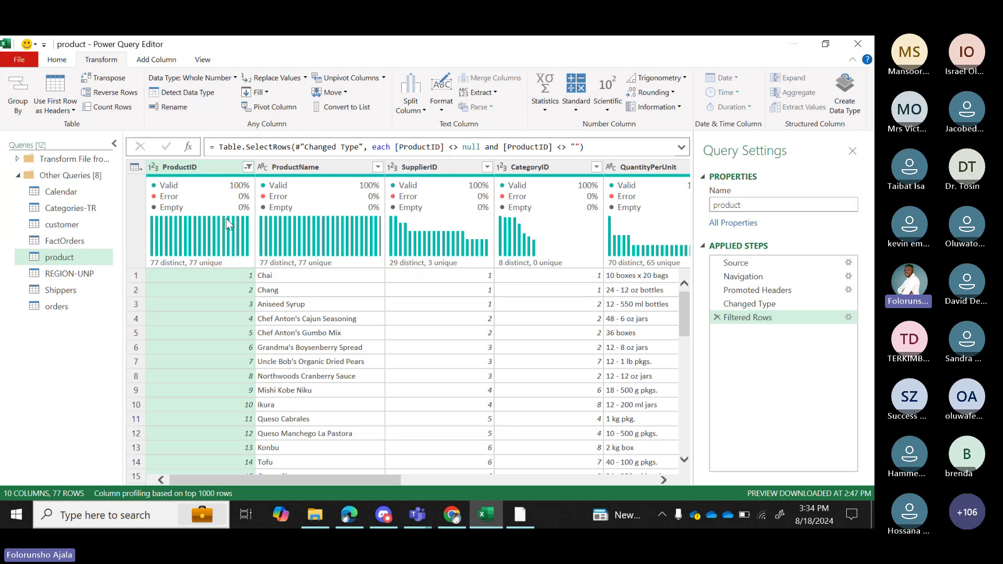
Scroll through the remaining 77 product rows, then switch to the instructions PDF.
mouse_move(217, 252)
left_click_drag(299, 480, 588, 468)
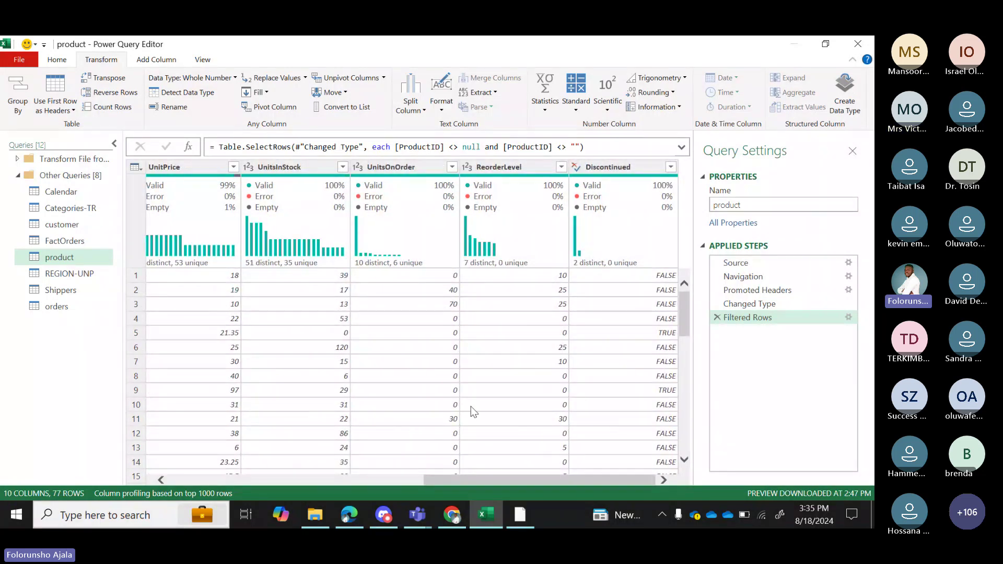
left_click_drag(537, 478, 240, 498)
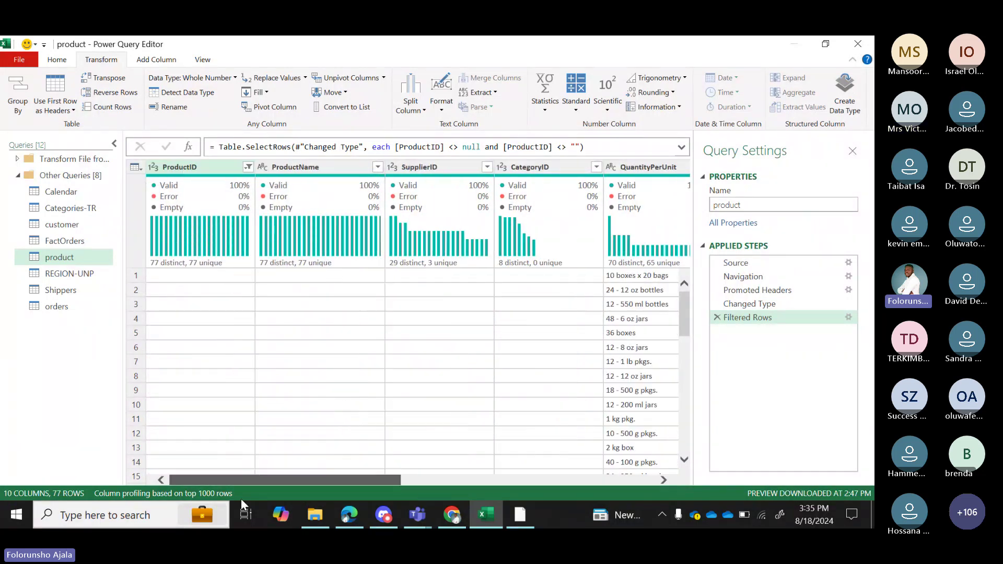
left_click_drag(356, 505, 469, 497)
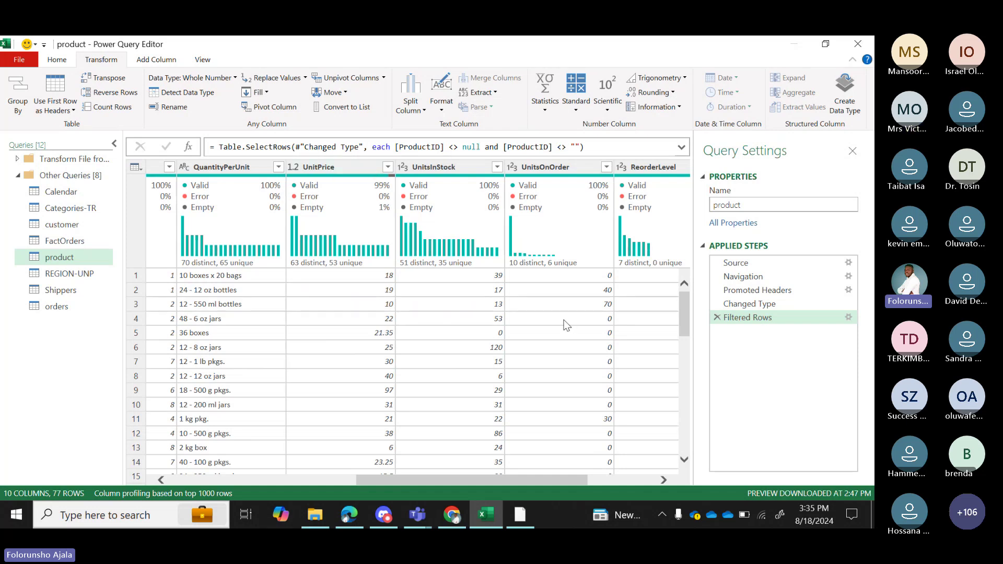
mouse_move(393, 181)
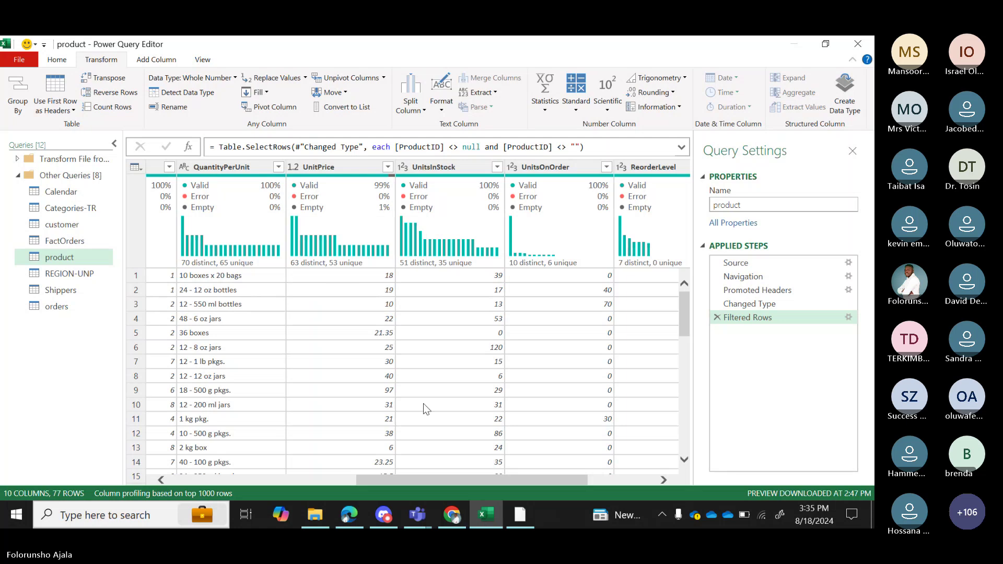
left_click_drag(686, 312, 688, 450)
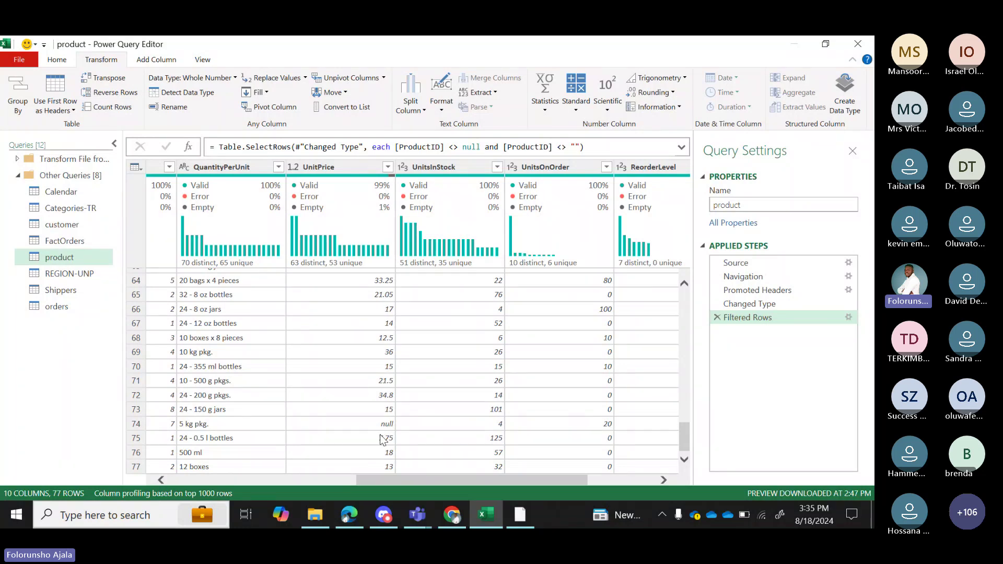
key("alt+Tab")
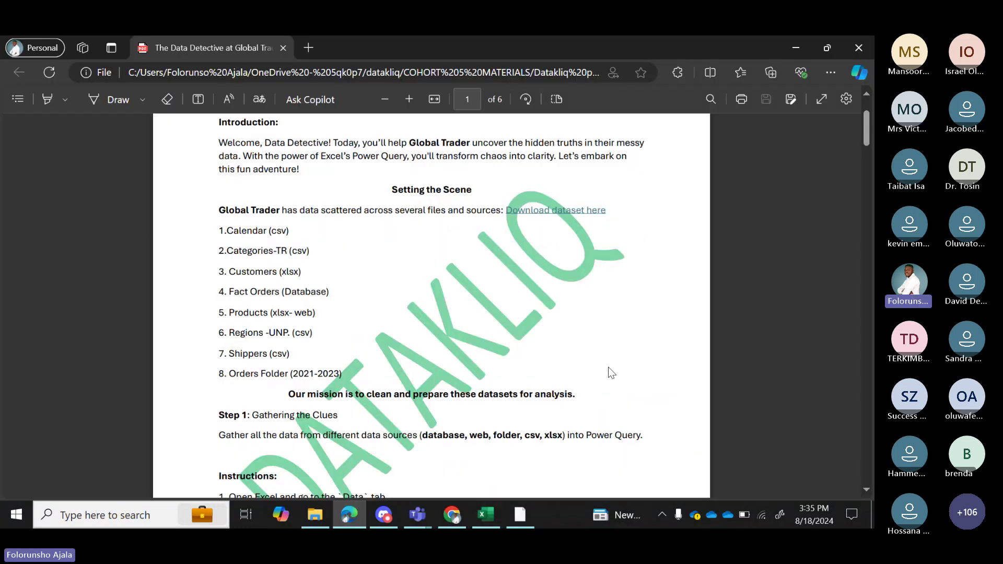
Scroll to the Products Data cleaning instructions on page 3, then switch to SQL Server Management Studio.
scroll(608, 367, "down", 10)
scroll(609, 367, "down", 10)
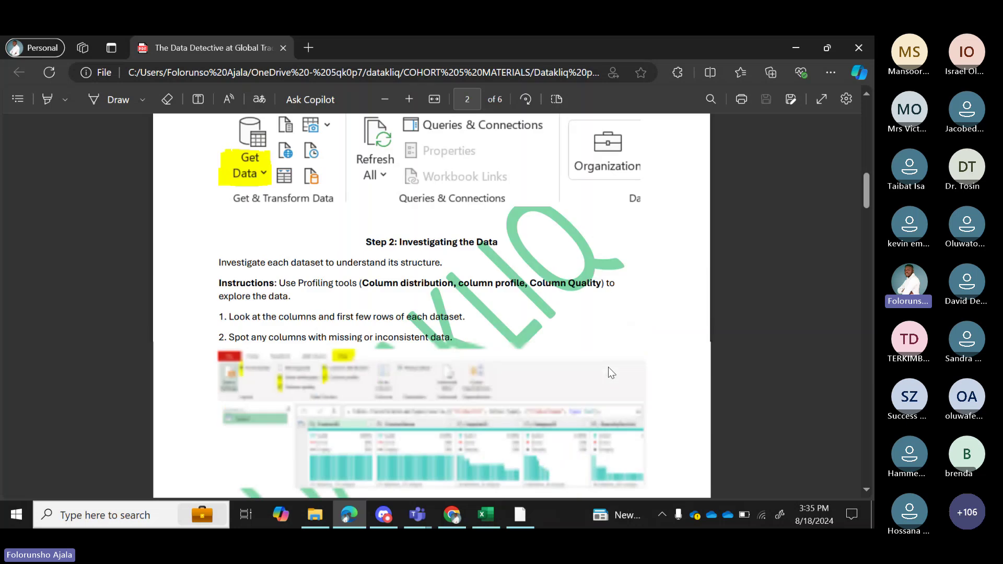
scroll(609, 367, "down", 10)
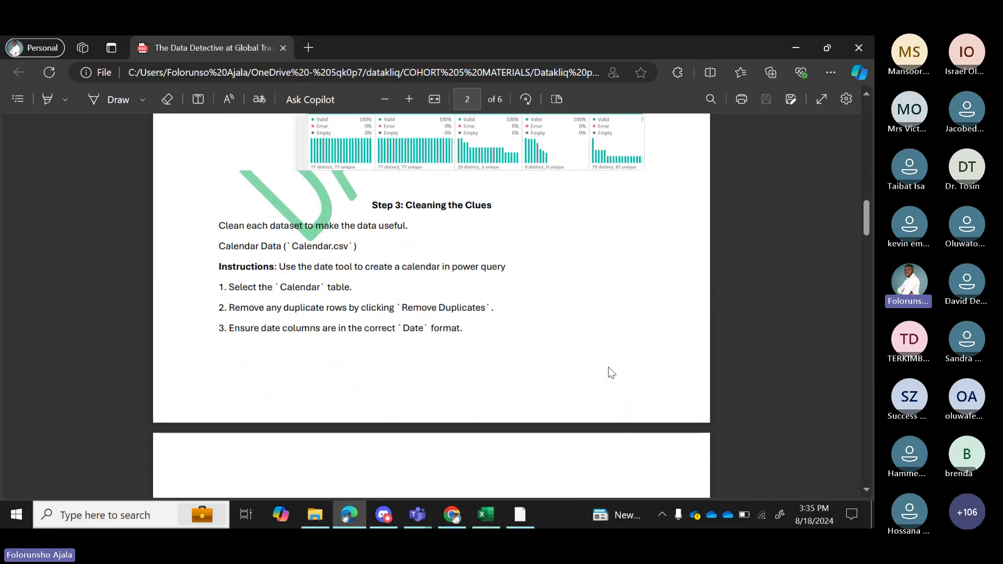
scroll(608, 367, "down", 1)
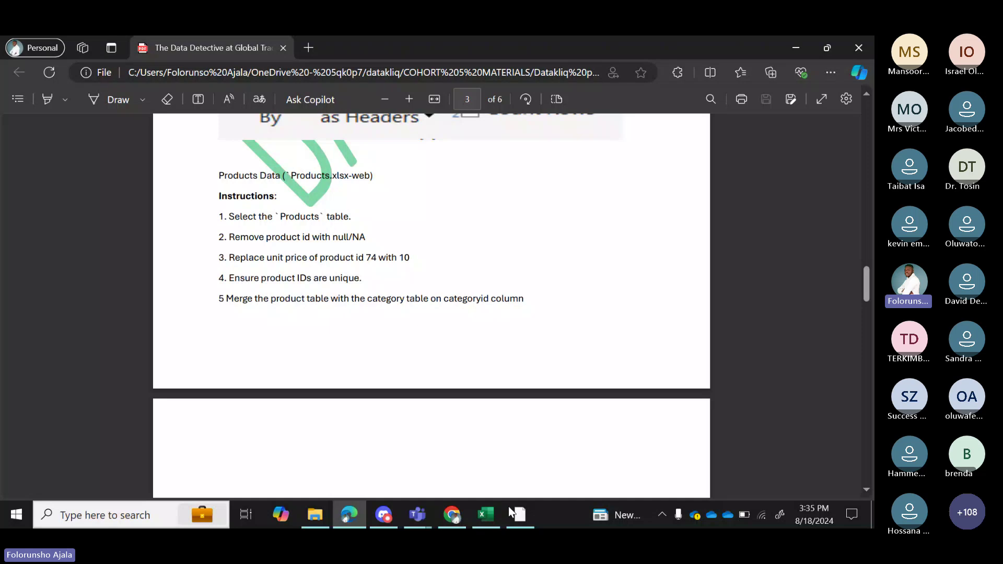
left_click(521, 518)
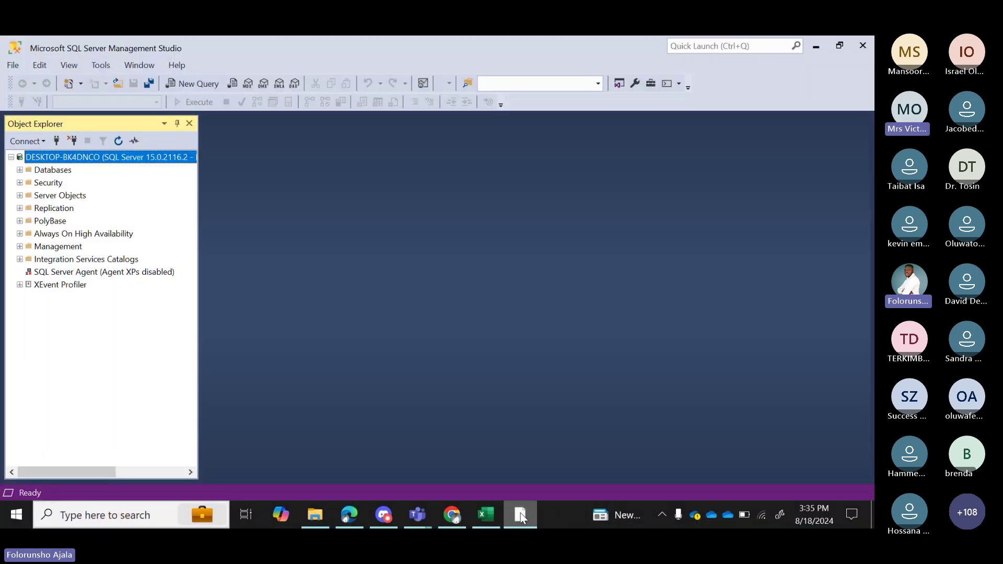
Return to the Power Query product query with its single null UnitPrice.
left_click(483, 516)
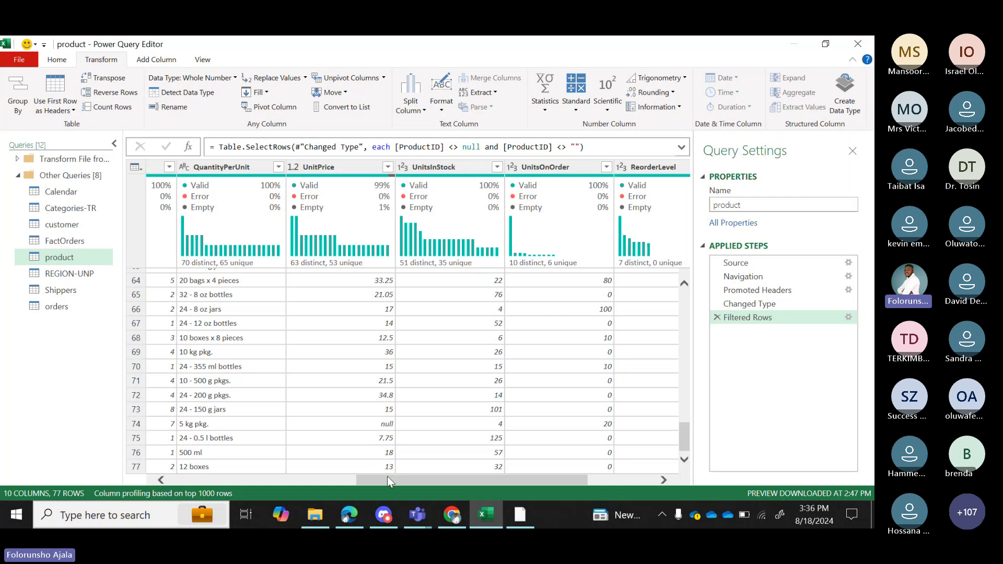
Replace the null UnitPrice value in row 74 with 10 using Replace Values.
left_click_drag(387, 476, 509, 503)
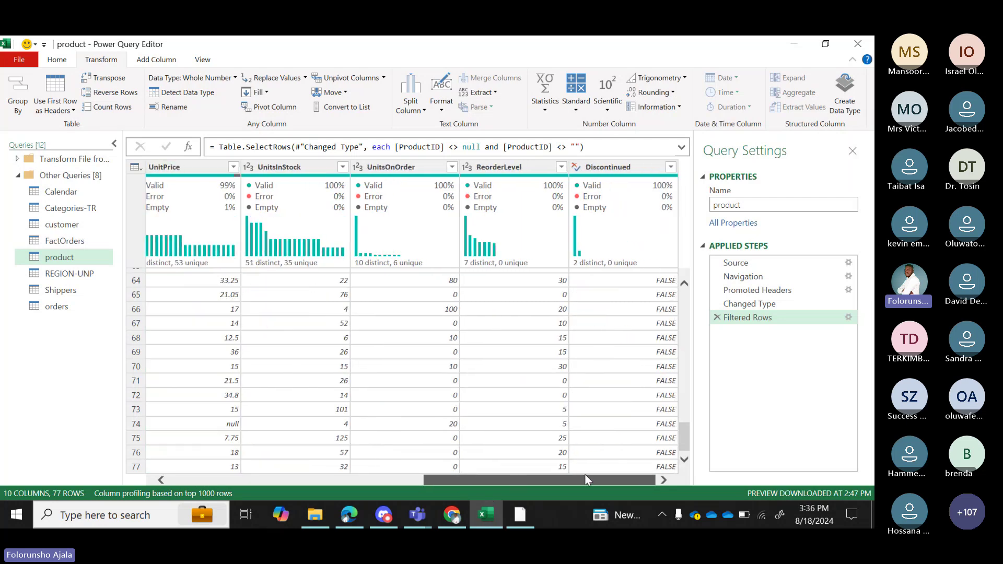
left_click_drag(627, 479, 527, 493)
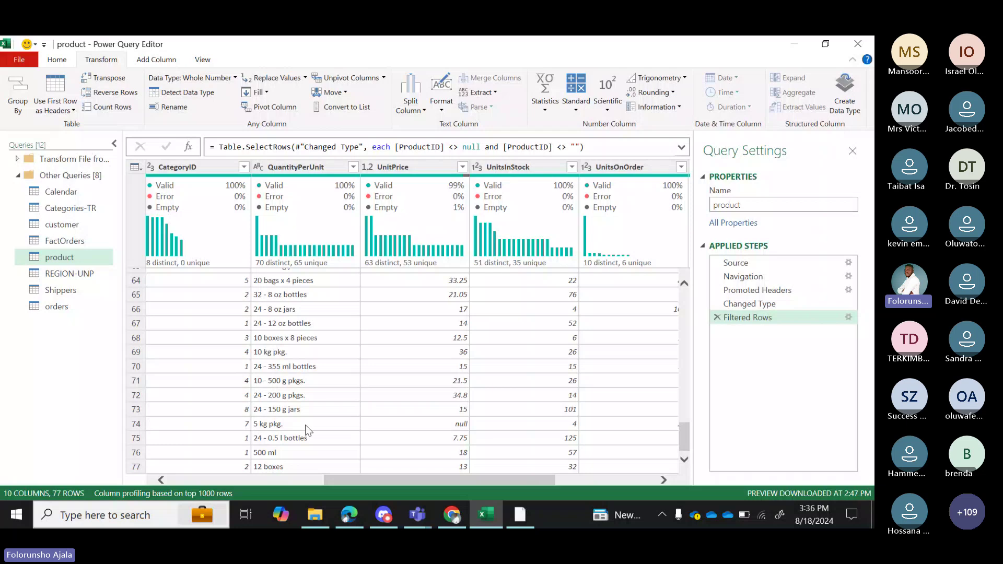
left_click(448, 425)
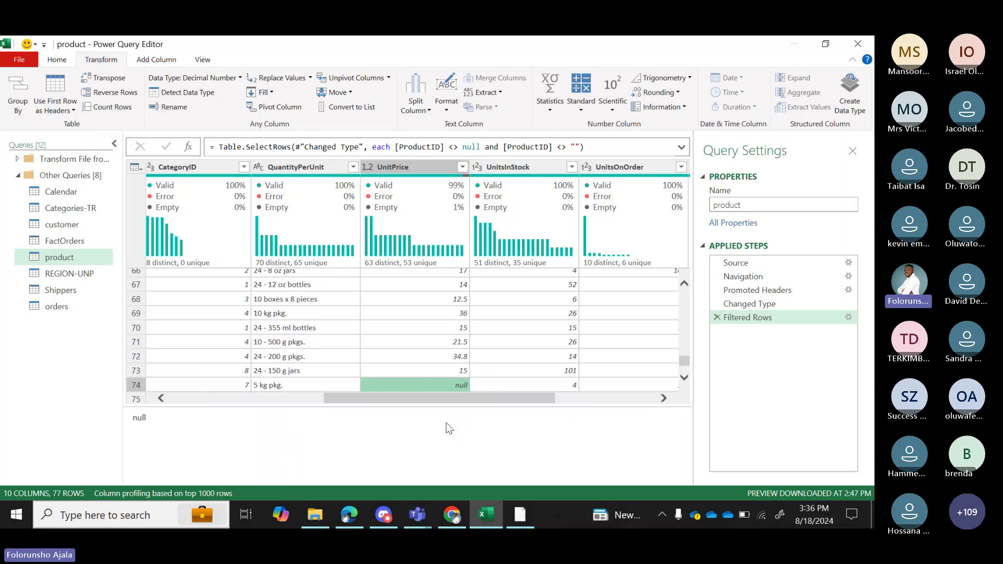
right_click(437, 387)
left_click(437, 383)
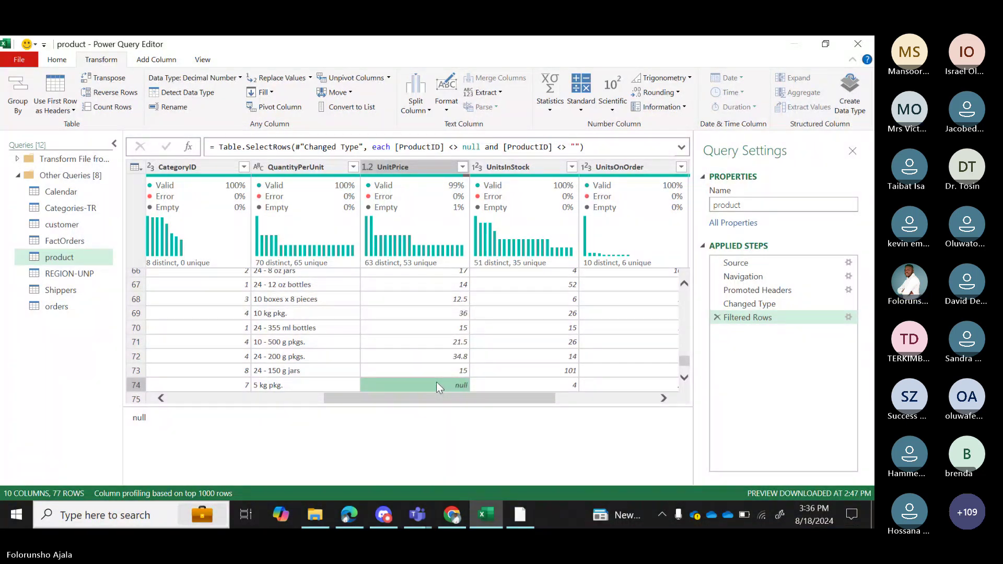
right_click(437, 385)
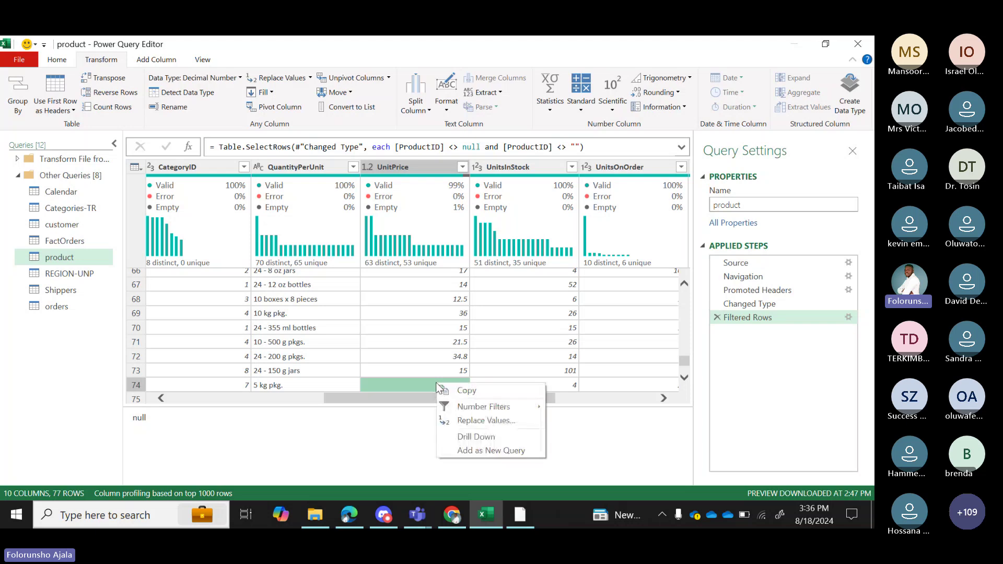
left_click(490, 421)
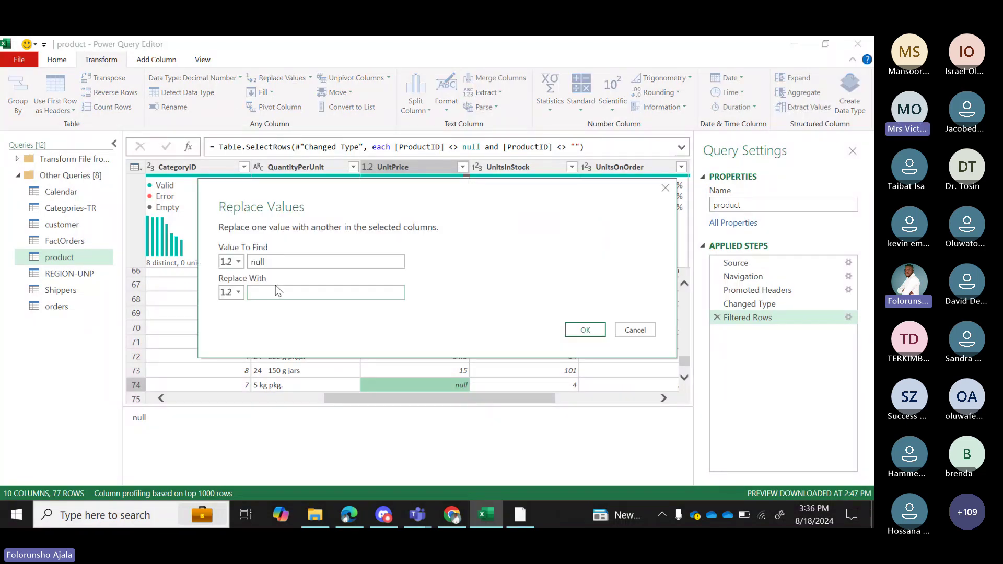
left_click(277, 291)
type("10")
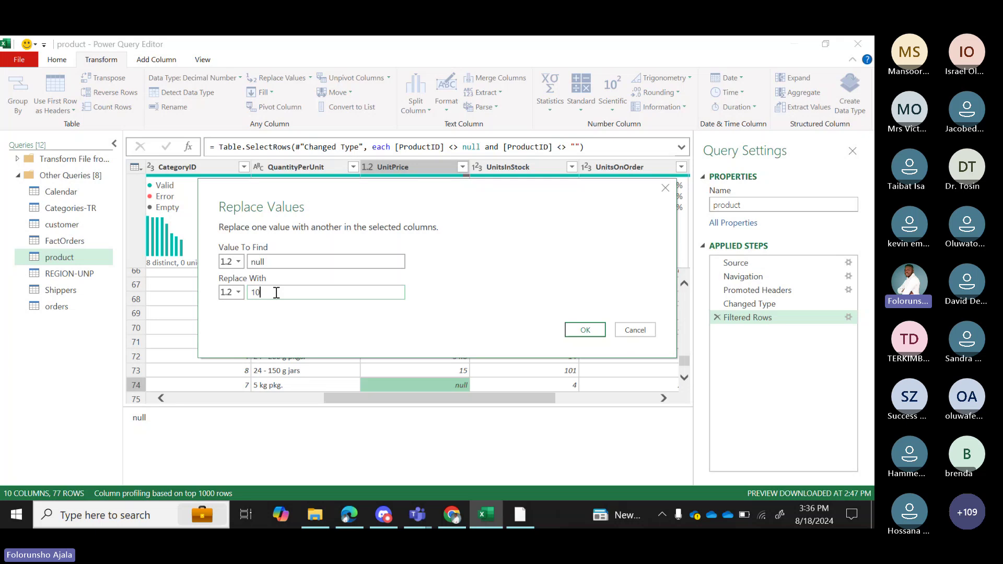
left_click(585, 329)
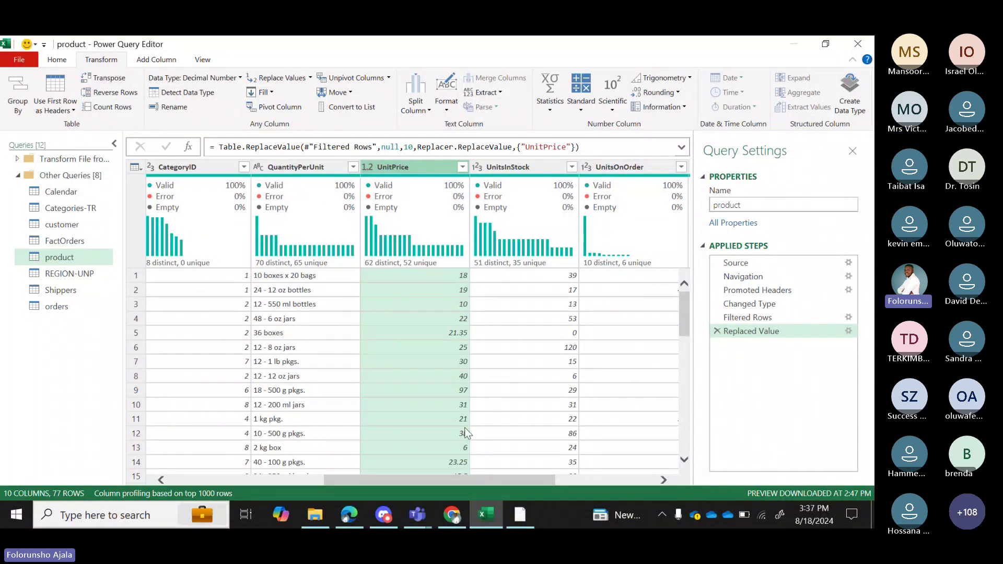
left_click_drag(472, 485, 171, 501)
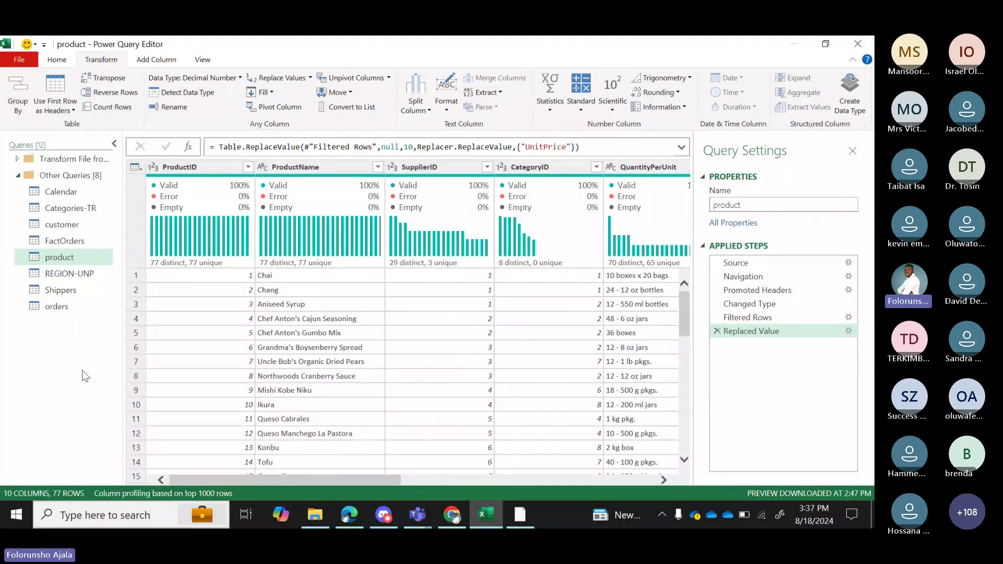
Compare the Categories-TR and product queries, then bring the Teams meeting window forward.
left_click(65, 207)
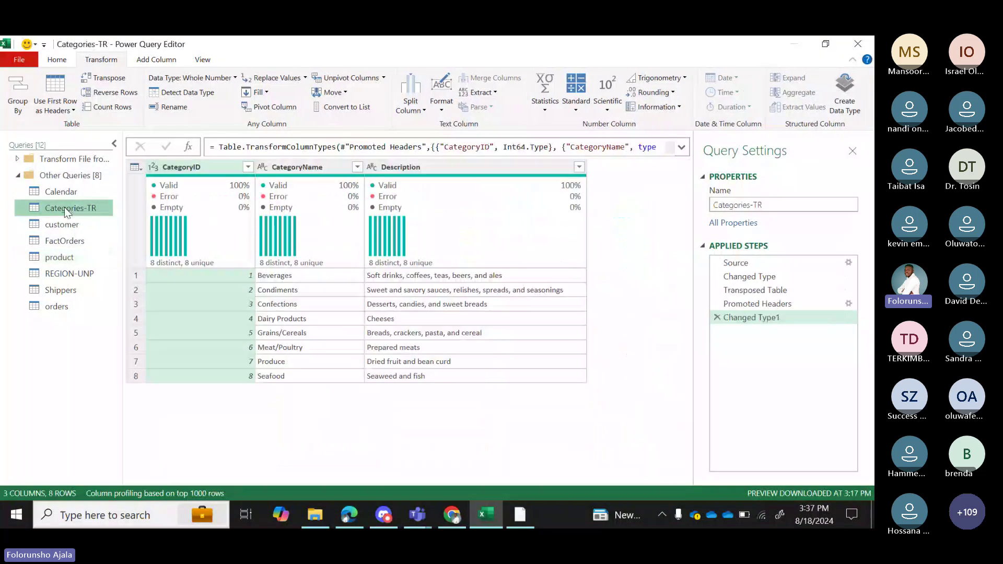
left_click(66, 257)
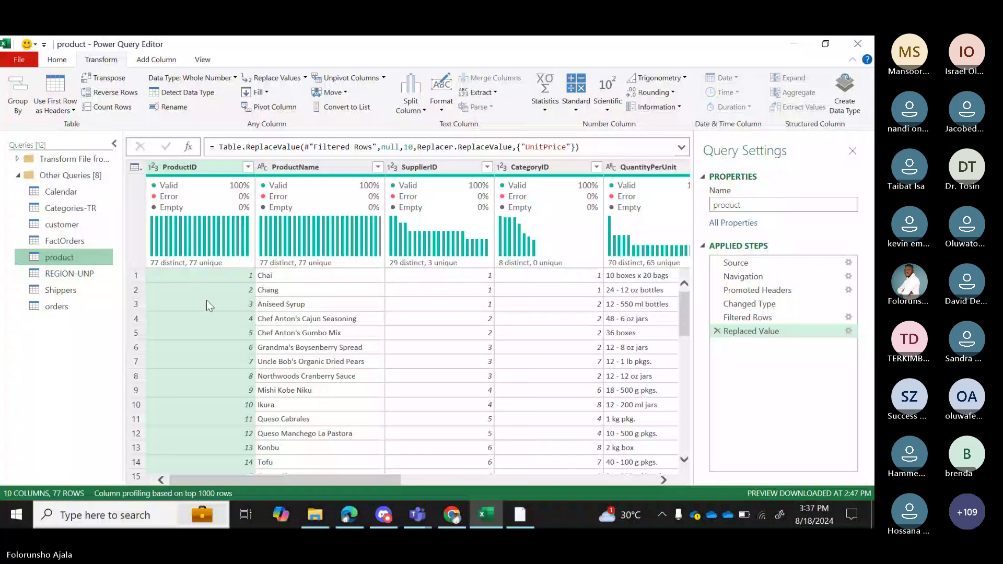
left_click_drag(371, 479, 341, 463)
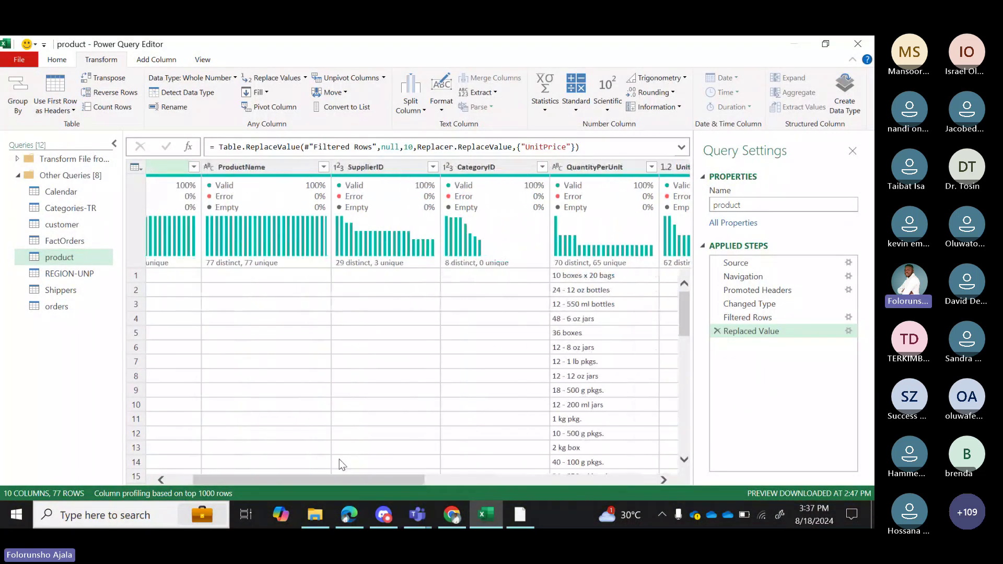
left_click(78, 212)
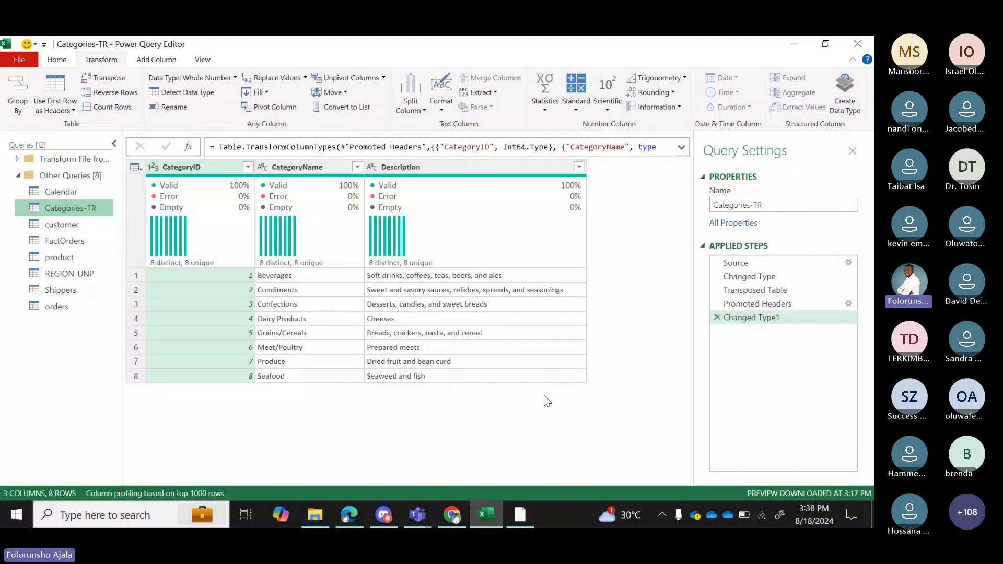
left_click(59, 257)
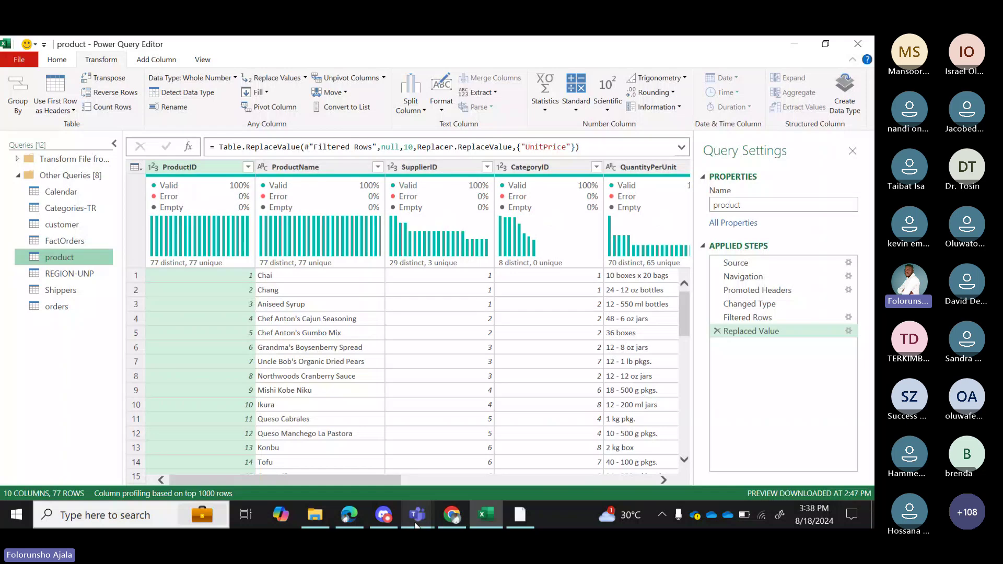
mouse_move(417, 515)
left_click(303, 450)
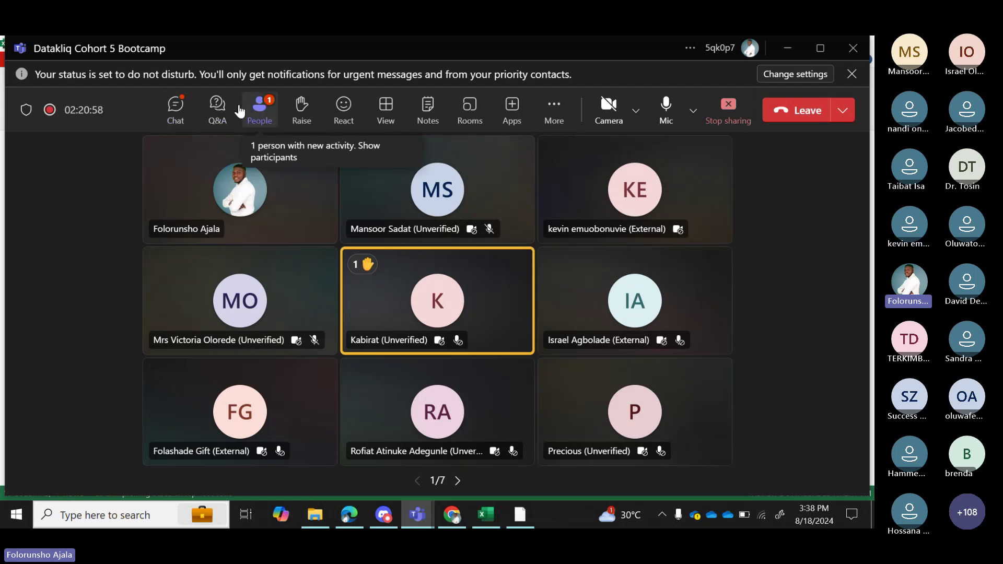
Read the latest messages in the Teams meeting chat, then return to Excel.
left_click(182, 112)
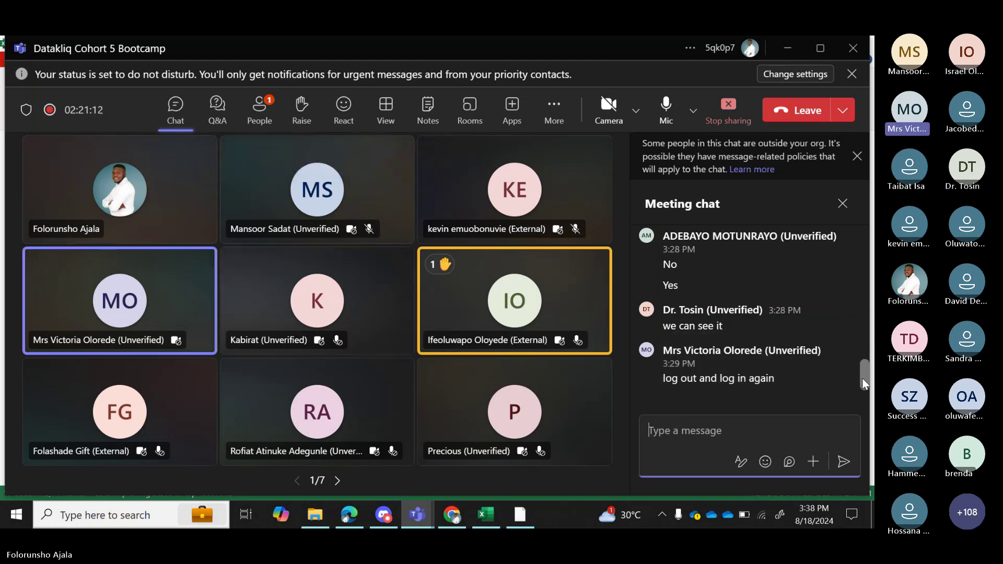
scroll(864, 384, "up", 3)
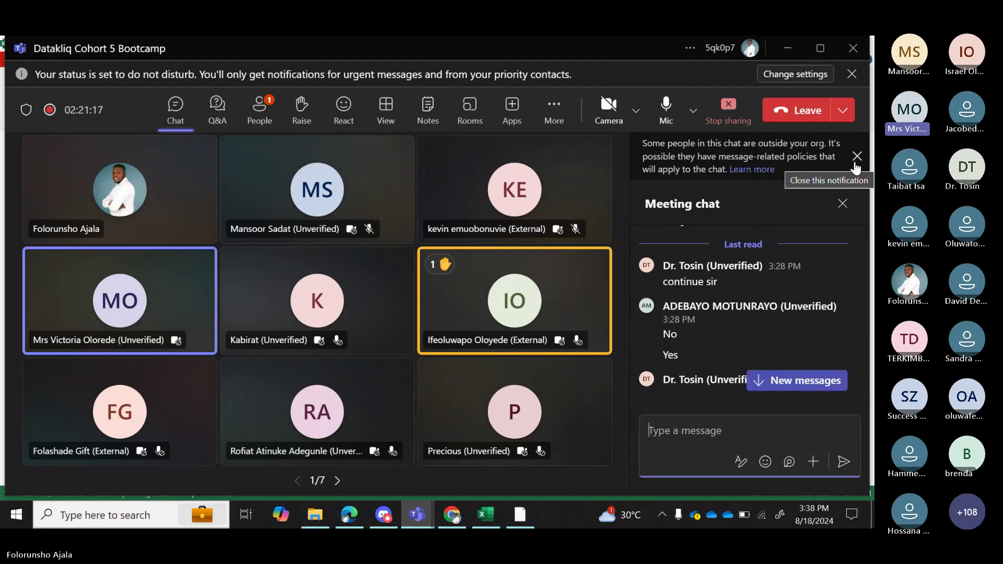
scroll(858, 362, "down", 2)
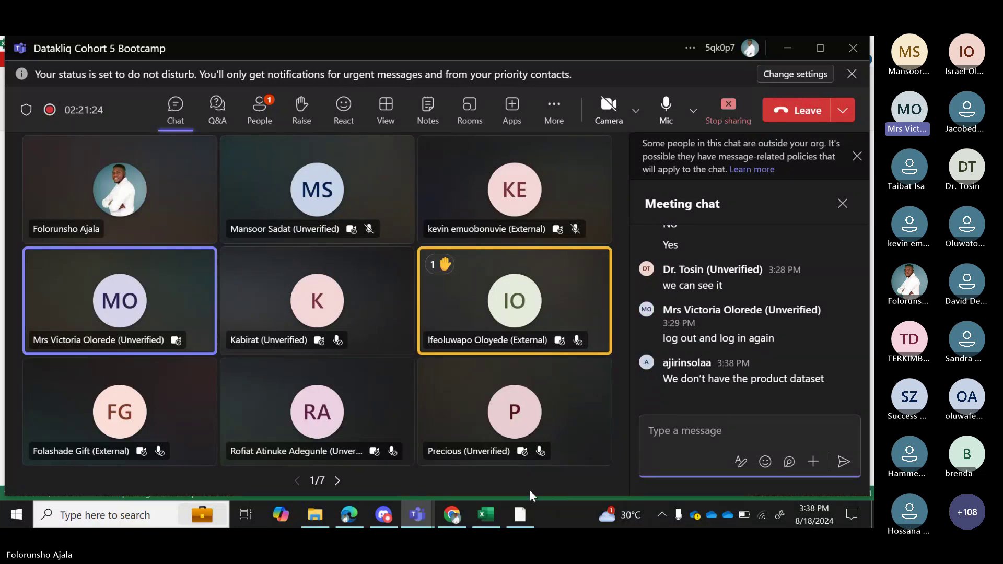
left_click(493, 510)
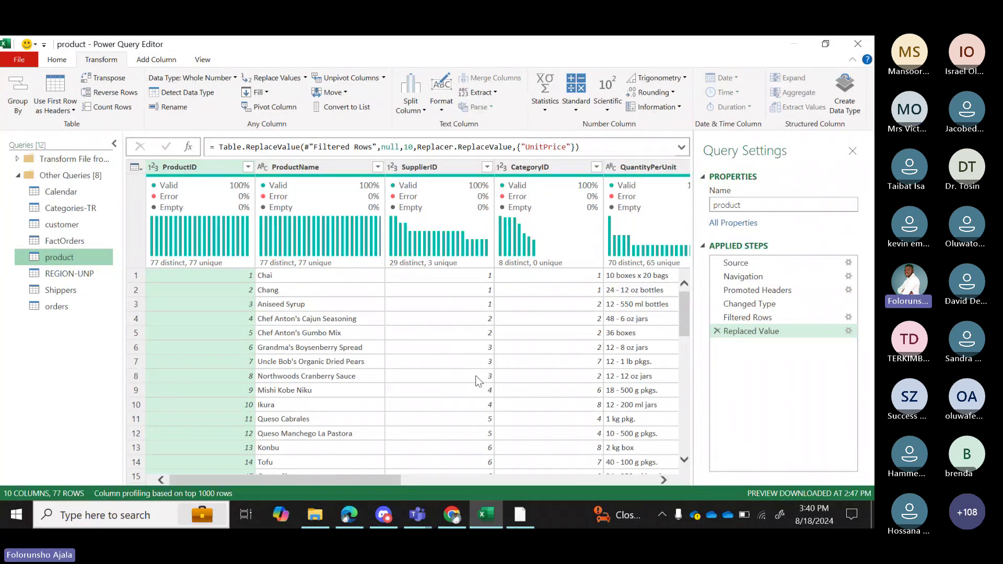
Bring SQL Server Management Studio to the front from the taskbar.
left_click(520, 515)
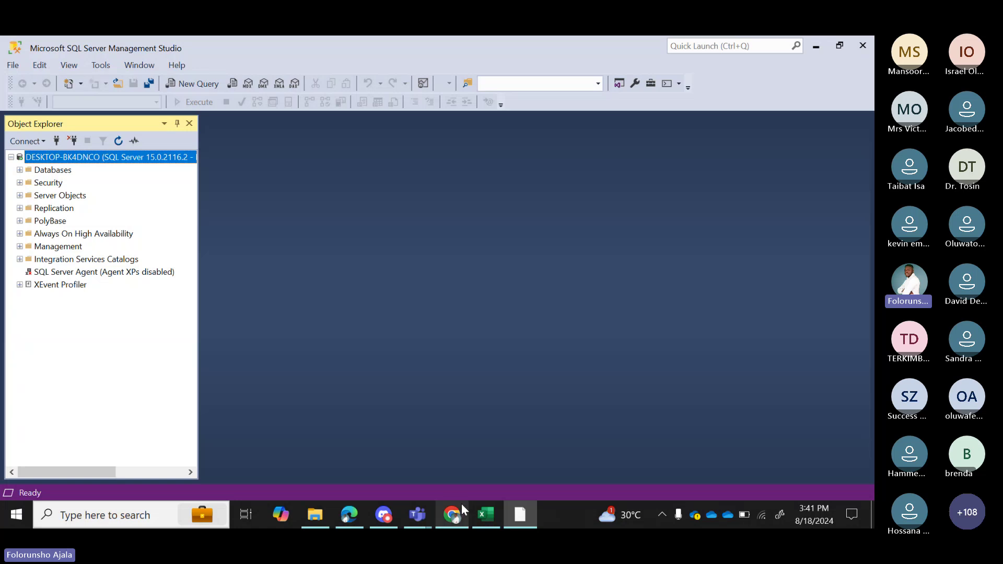
Return to the Power Query editor showing the product query's 77 cleaned rows.
left_click(482, 518)
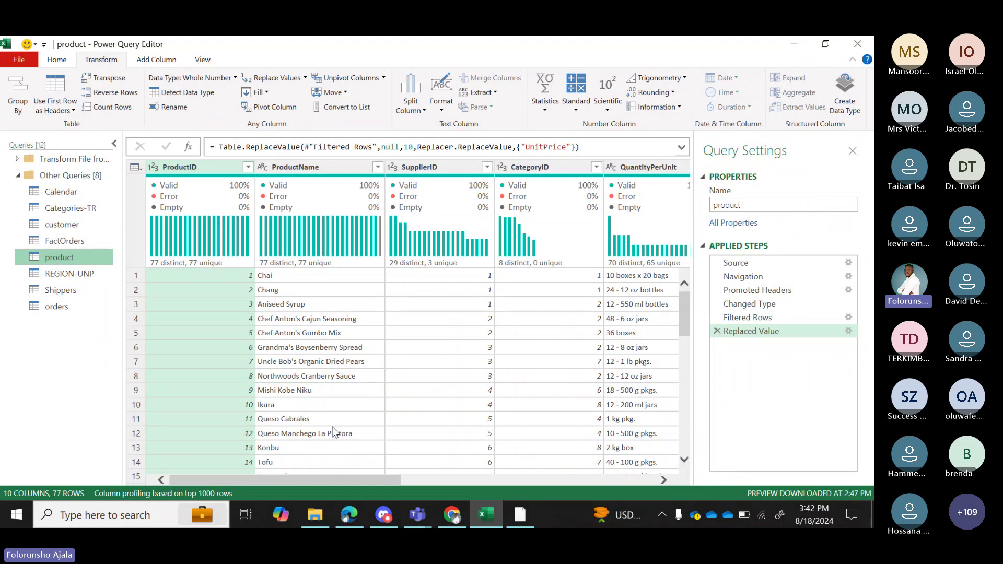
Check the Teams meeting chat box, then return to the Power Query editor.
left_click_drag(375, 482, 424, 477)
mouse_move(419, 519)
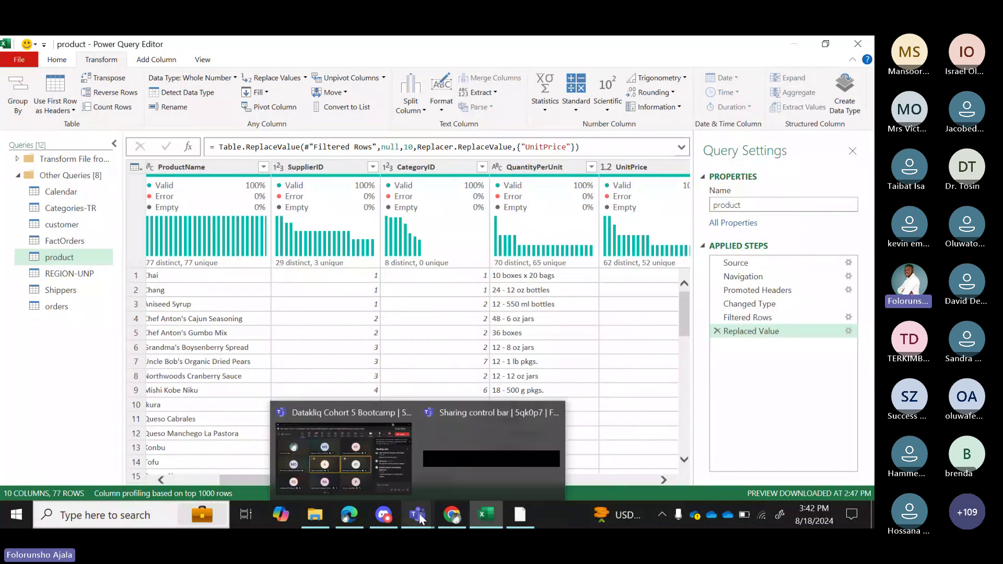
left_click(371, 466)
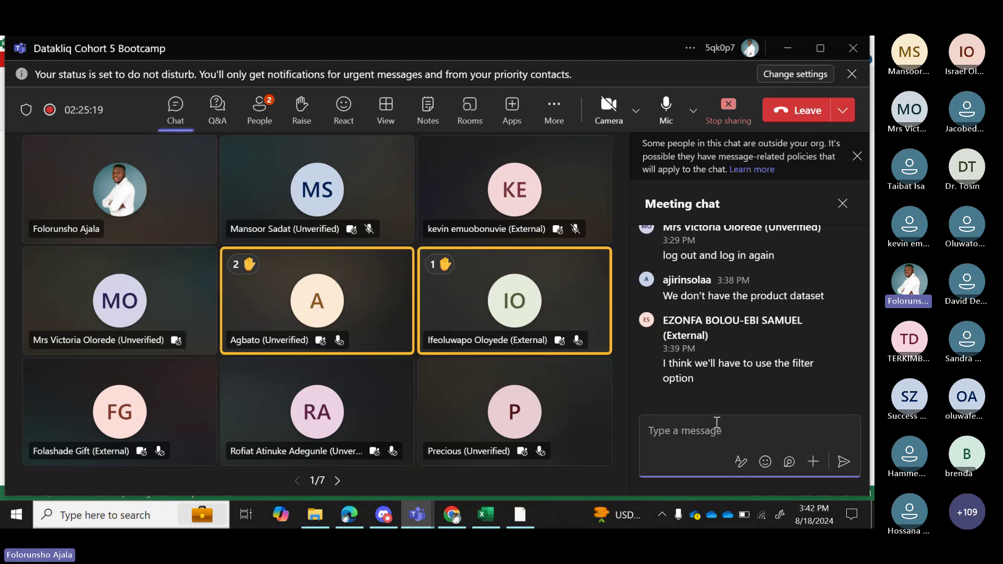
left_click(760, 424)
left_click(494, 515)
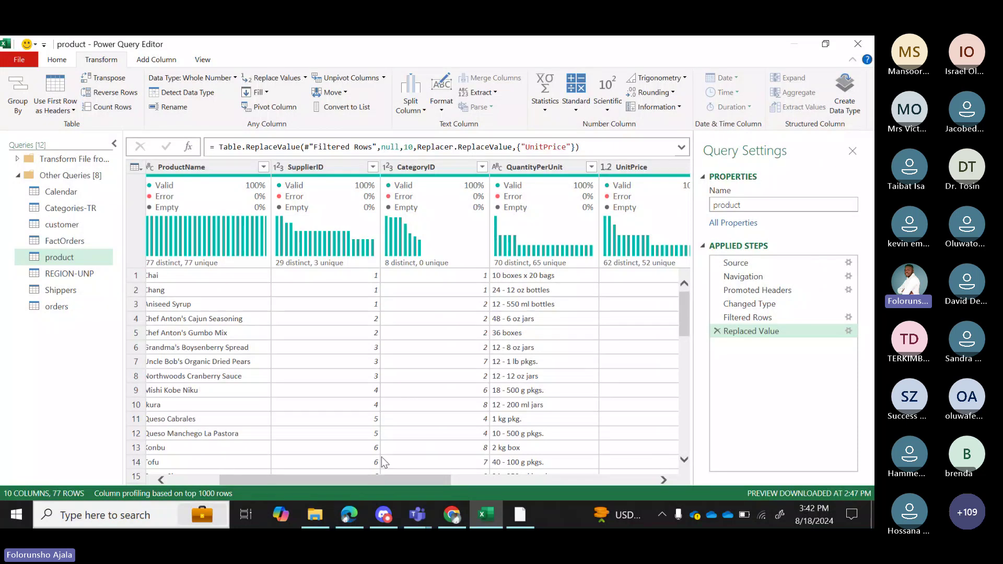
Review the product query's columns and show the Home ribbon's Merge and Append commands.
mouse_move(404, 475)
left_mouse_down()
mouse_move(443, 482)
mouse_move(403, 484)
left_mouse_up()
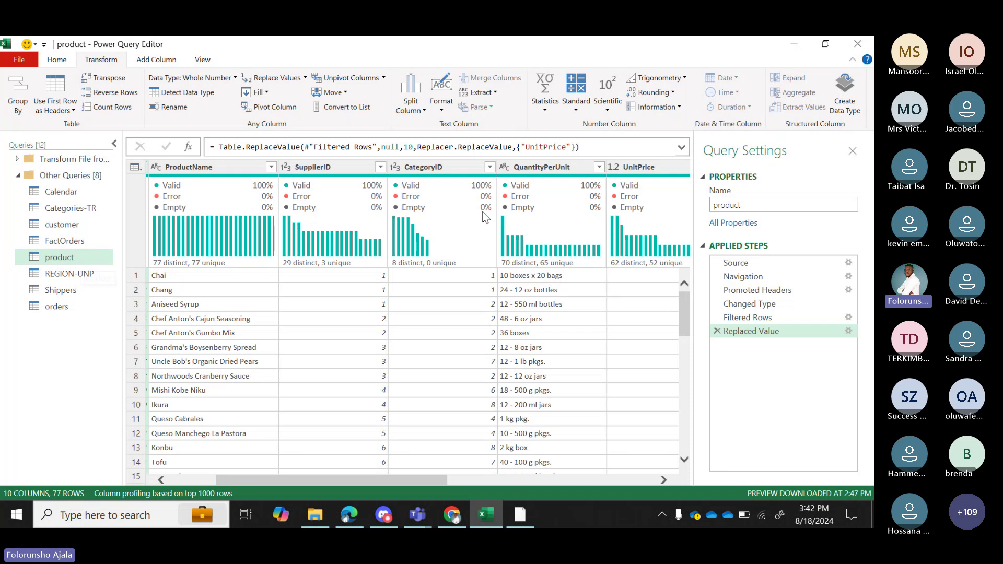
mouse_move(474, 214)
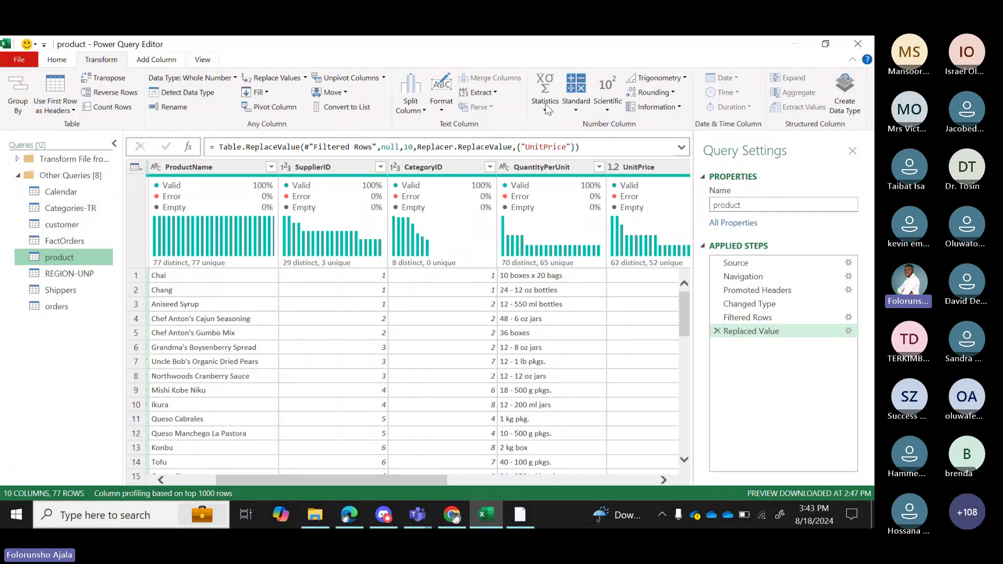
left_click(64, 59)
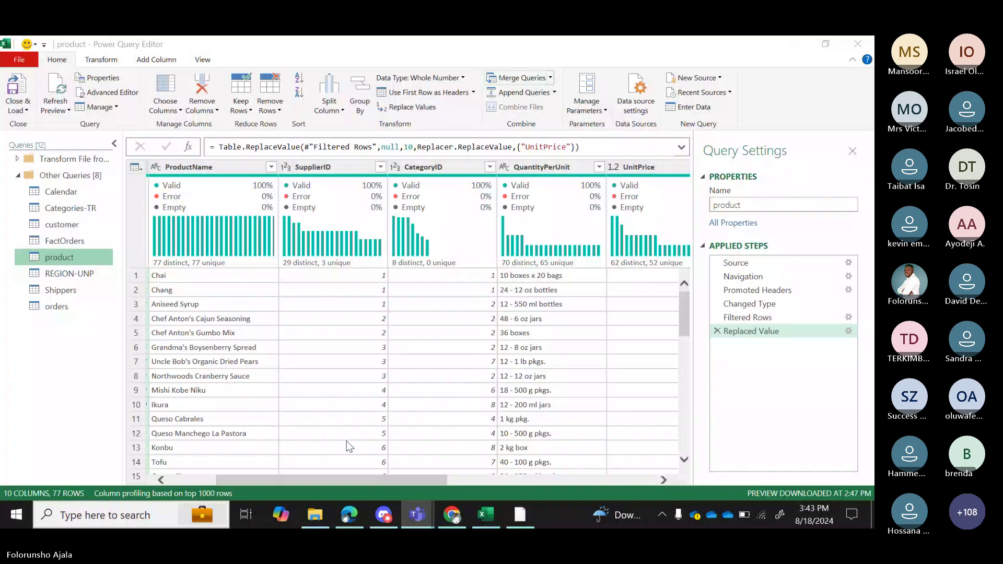
left_click_drag(347, 484, 206, 439)
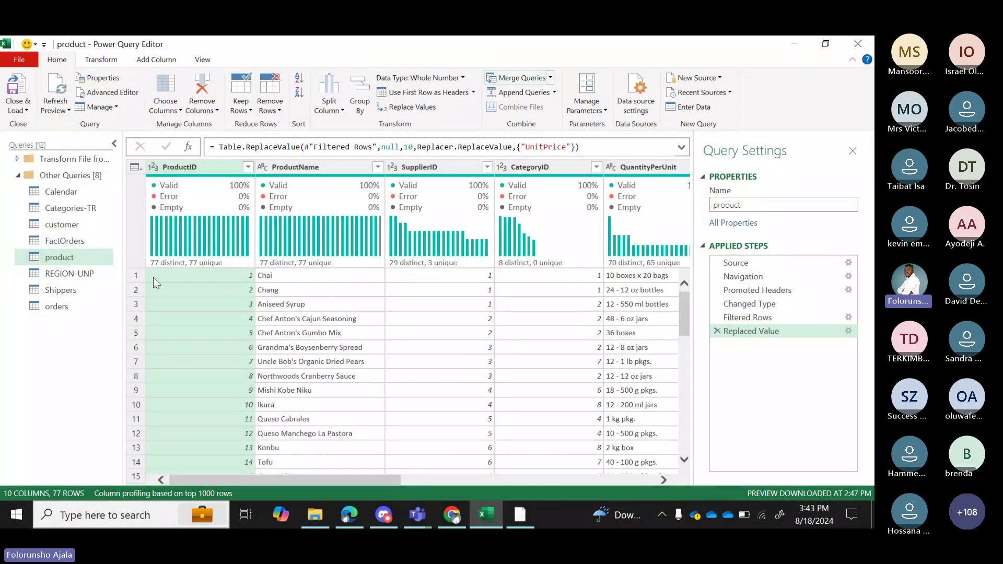
View Categories-TR, then select the product query and bring up the Merge Queries options.
left_click(71, 208)
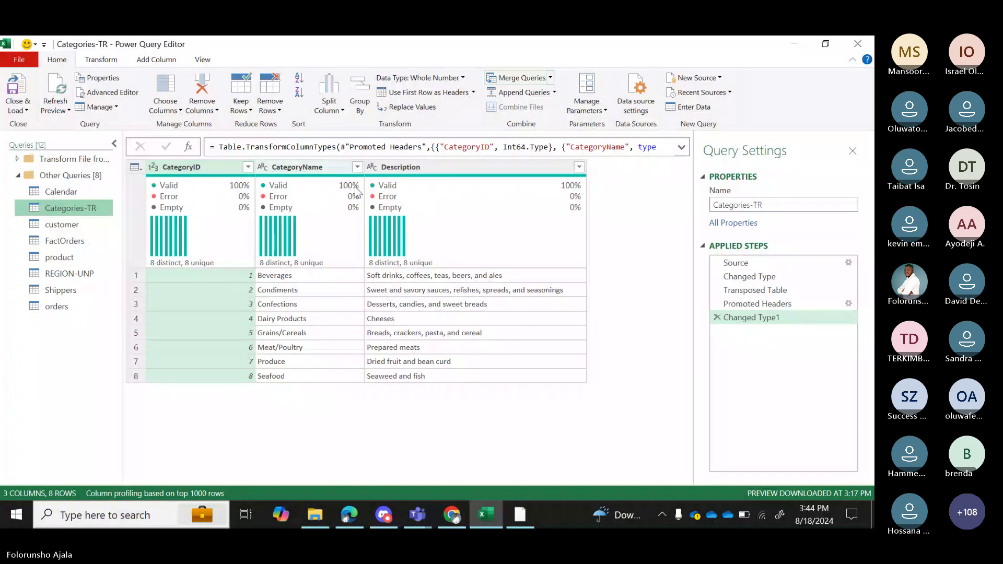
mouse_move(416, 248)
left_click(51, 258)
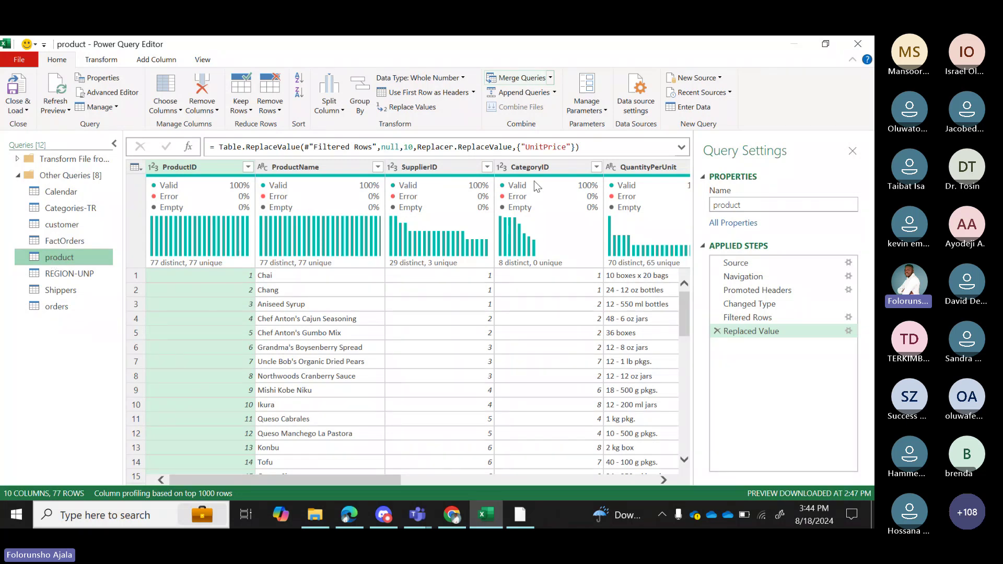
mouse_move(544, 178)
left_click(550, 77)
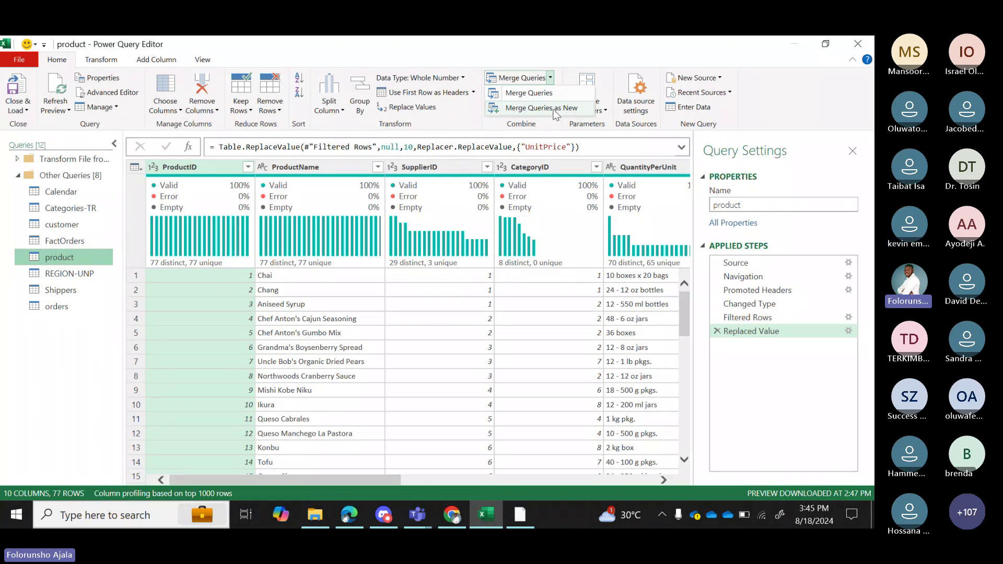
Merge product with Categories-TR, using CategoryID as the match column in both tables.
left_click(556, 110)
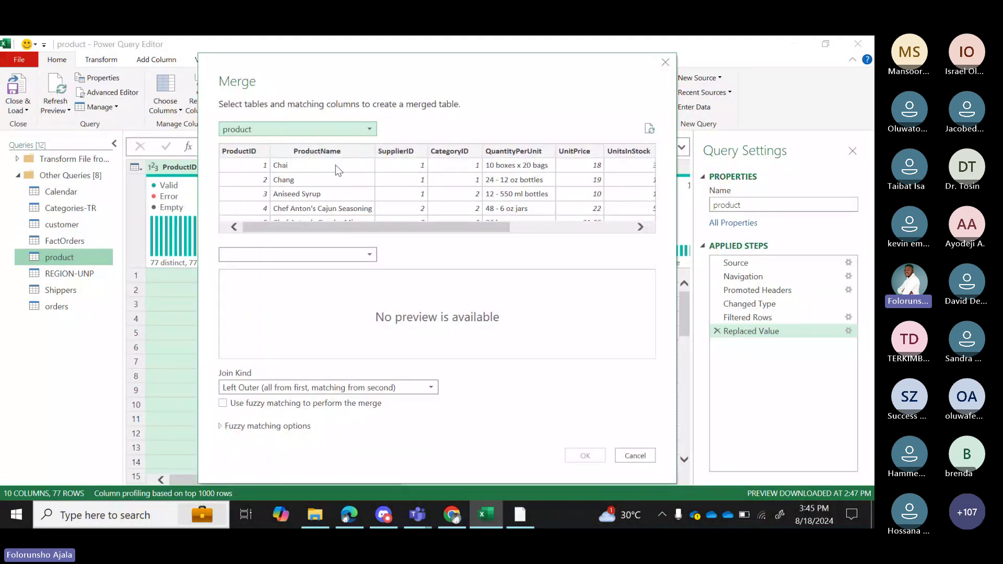
left_click(368, 256)
left_click(258, 282)
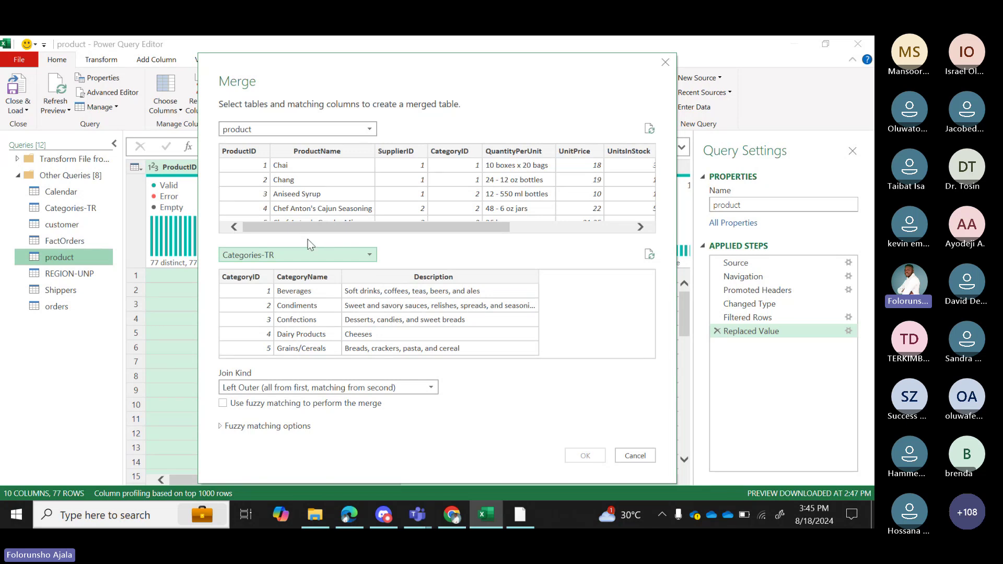
left_click_drag(309, 227, 345, 234)
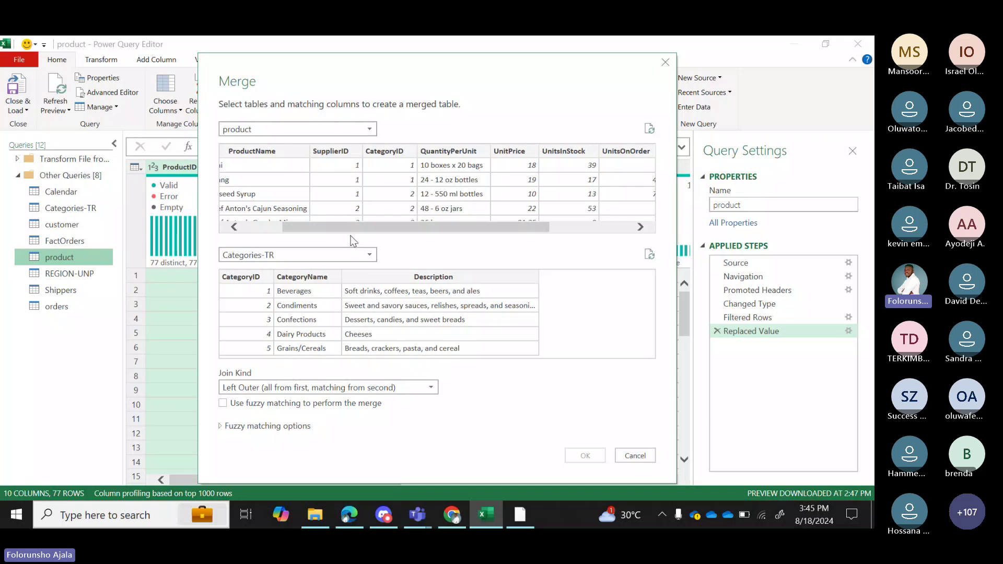
left_click(388, 153)
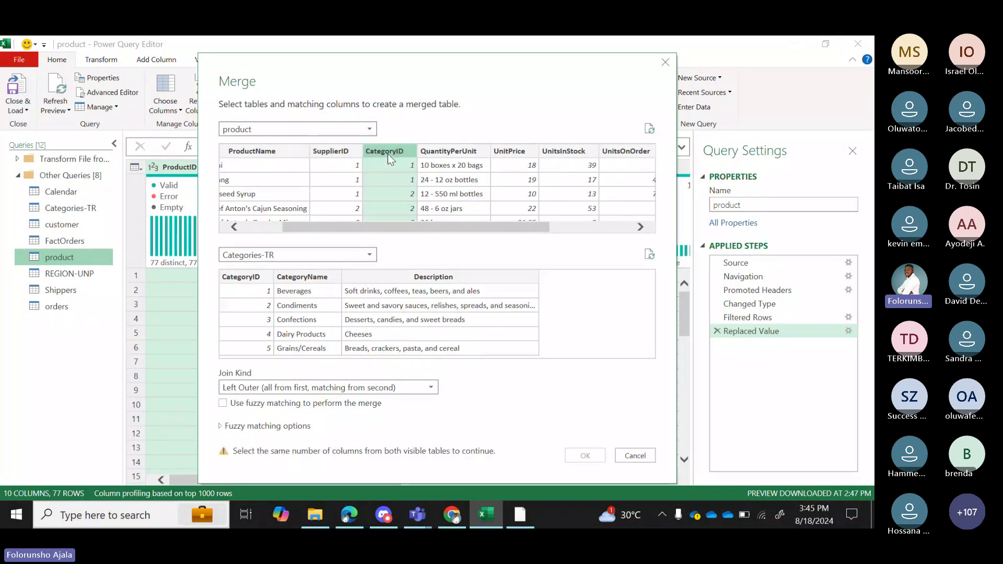
left_click(256, 278)
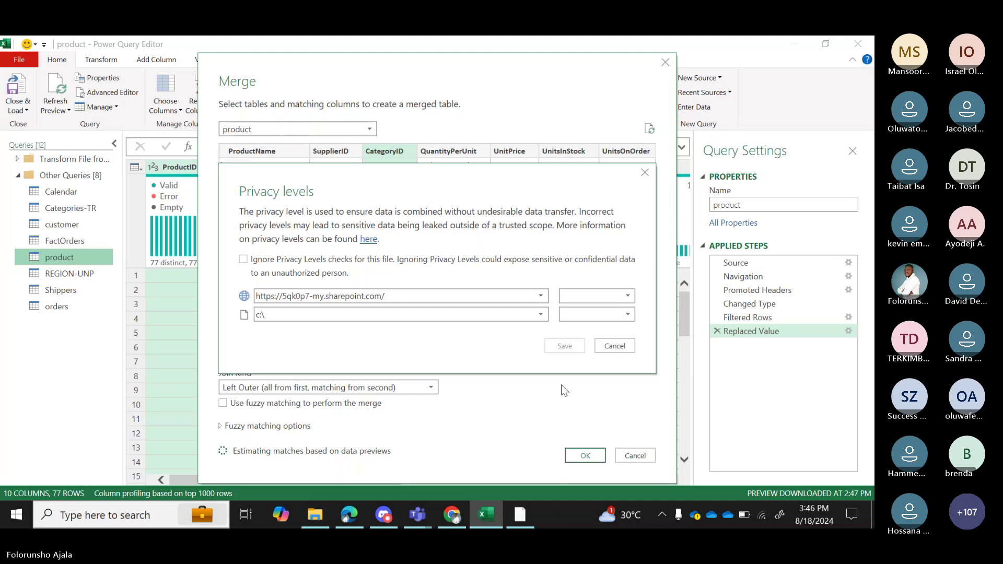
Dismiss the privacy levels prompt and keep Left Outer as the join kind.
left_click(610, 346)
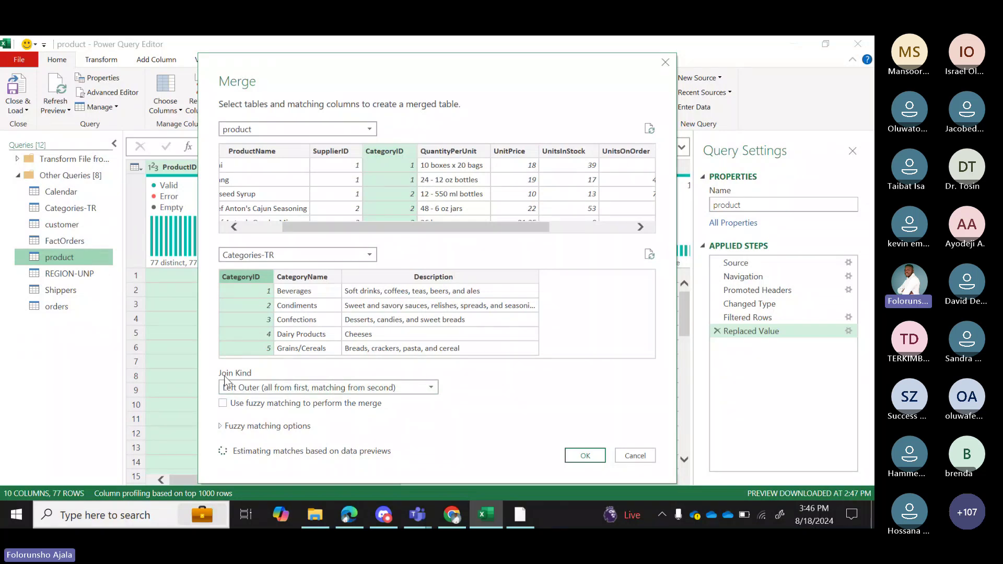
left_click(432, 389)
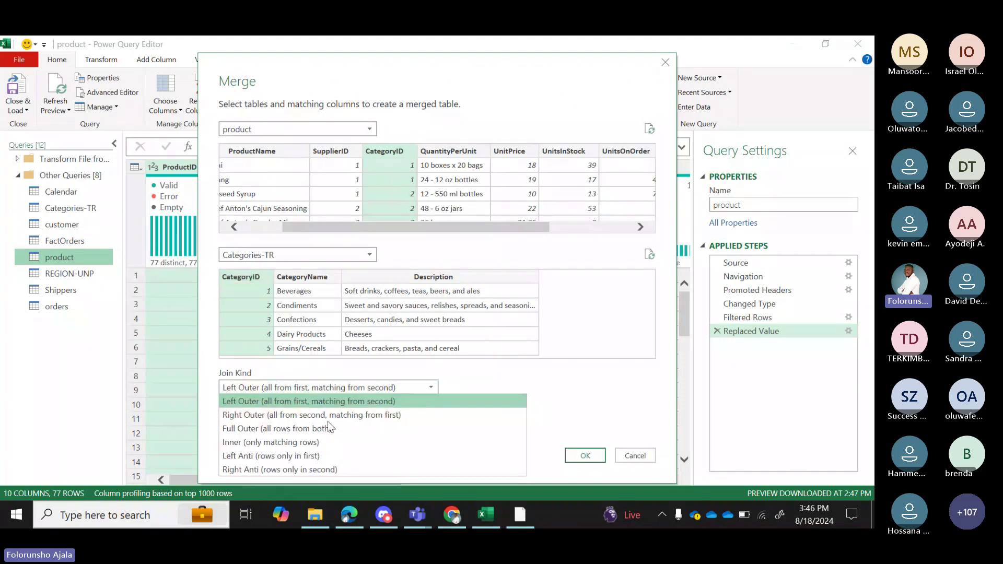
left_click(397, 401)
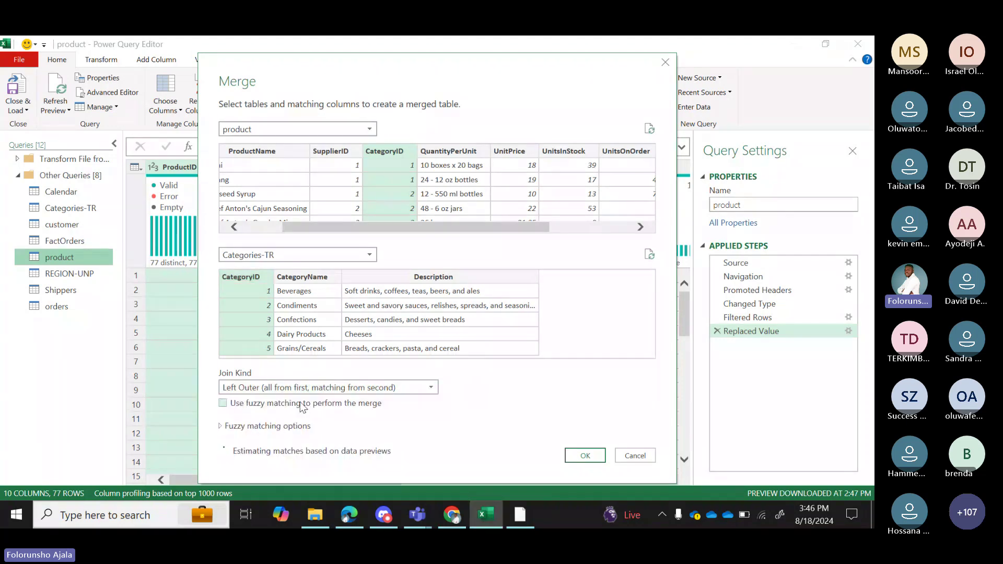
left_click(431, 388)
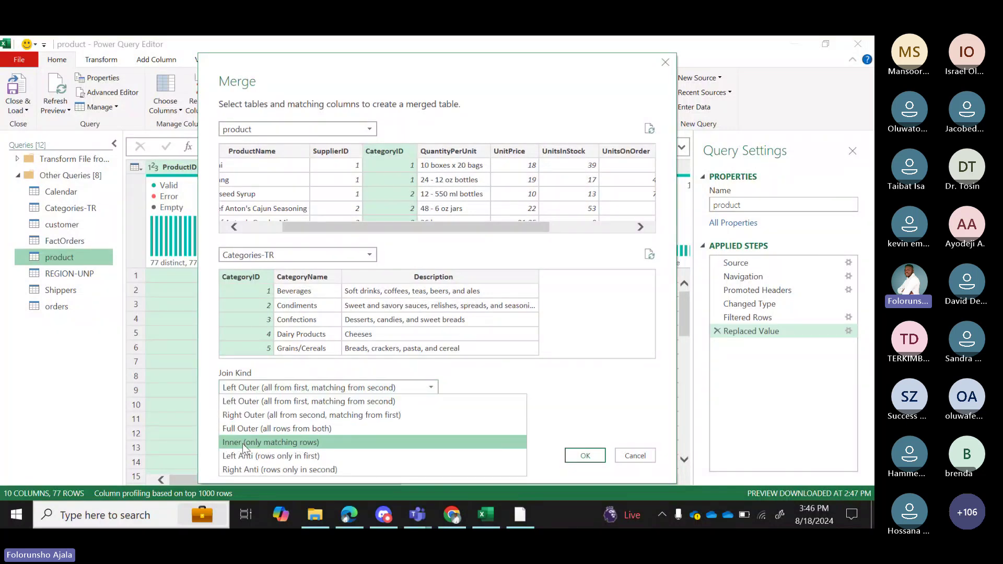
left_click(549, 387)
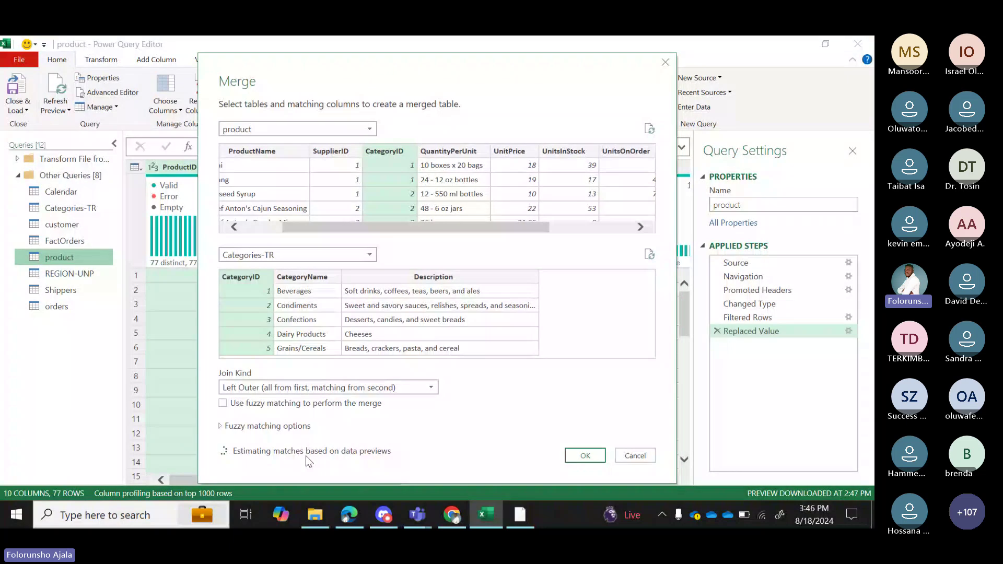
Restart the product merge with privacy level checks ignored for this file, and save that setting.
left_click(645, 457)
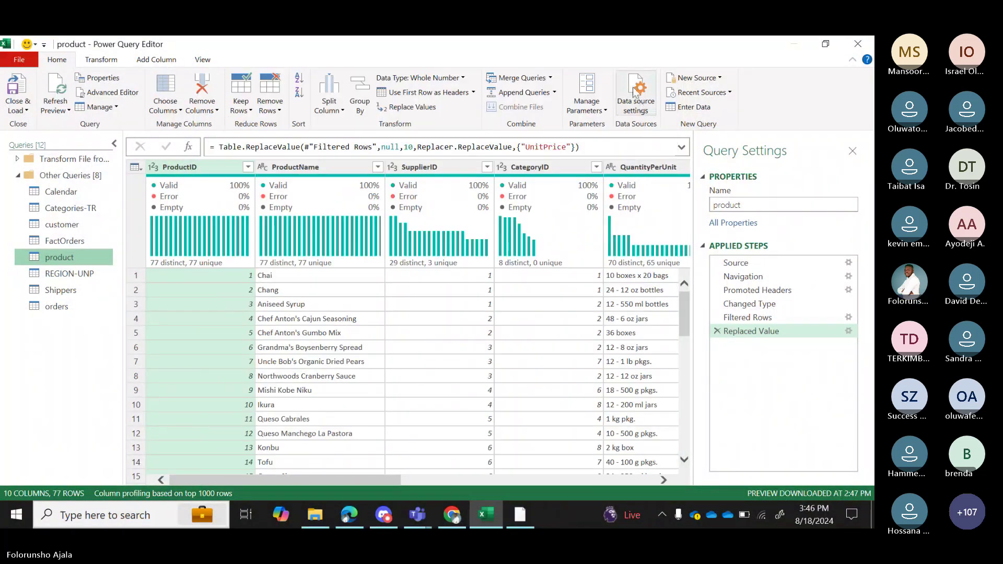
left_click(552, 81)
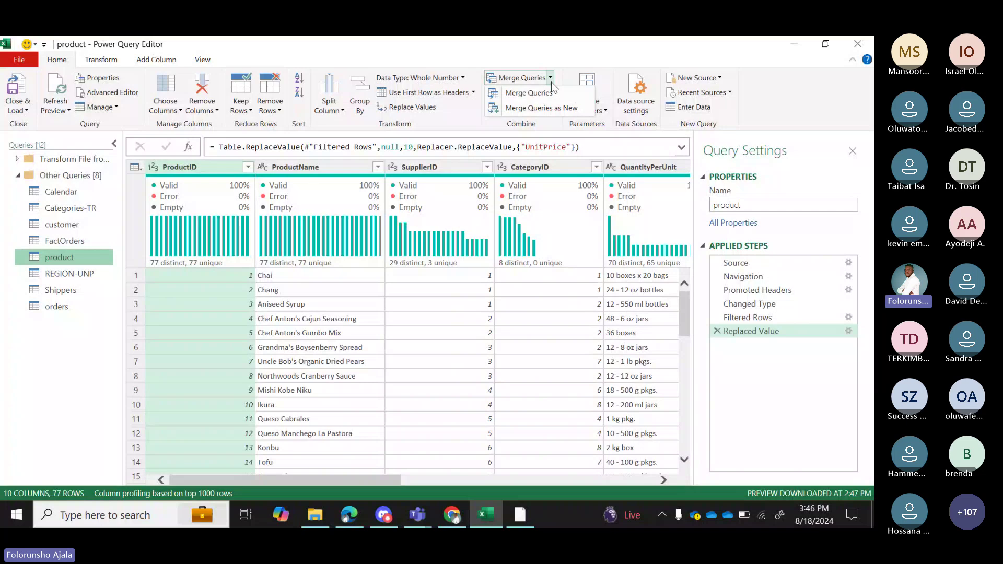
left_click(538, 93)
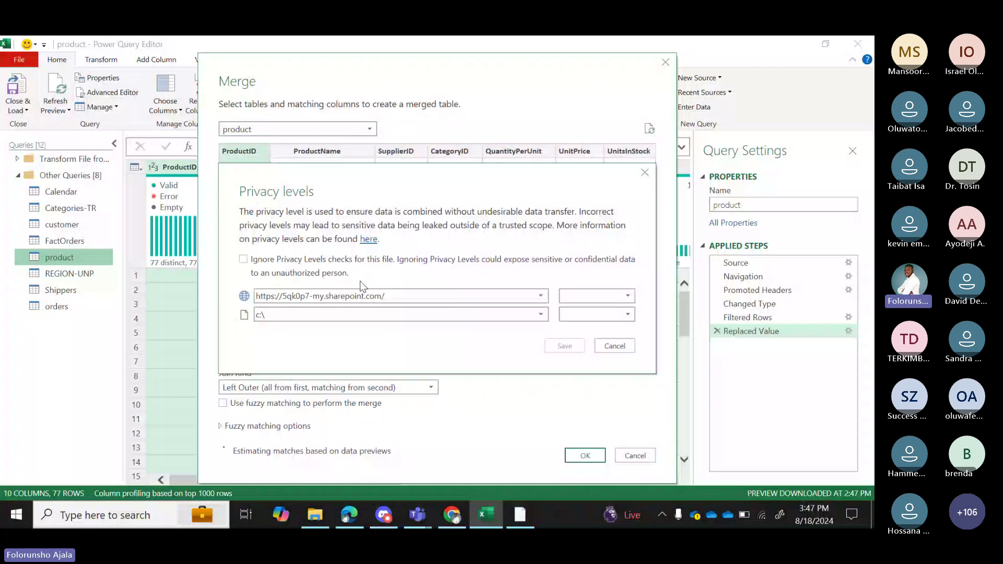
left_click(244, 259)
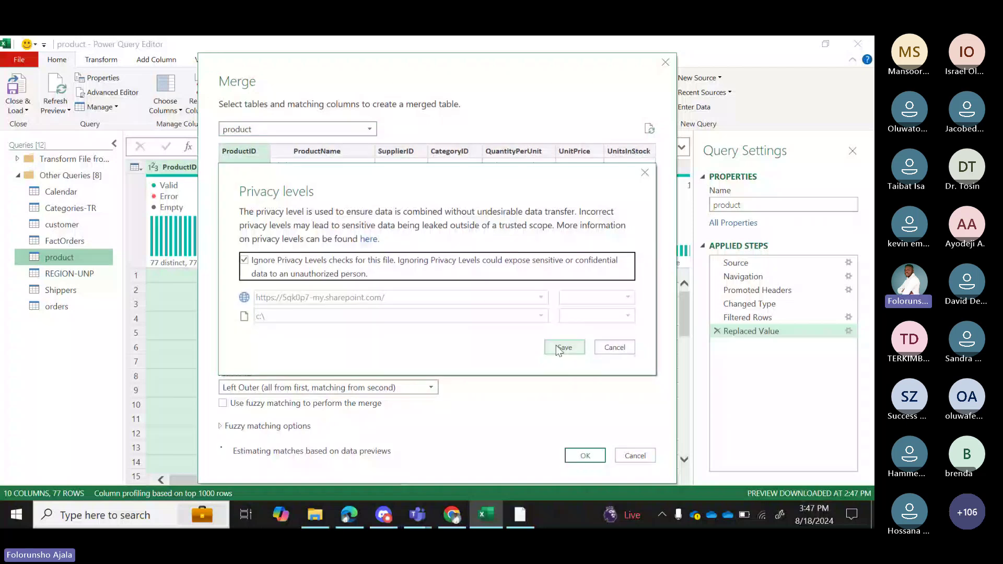
left_click(557, 346)
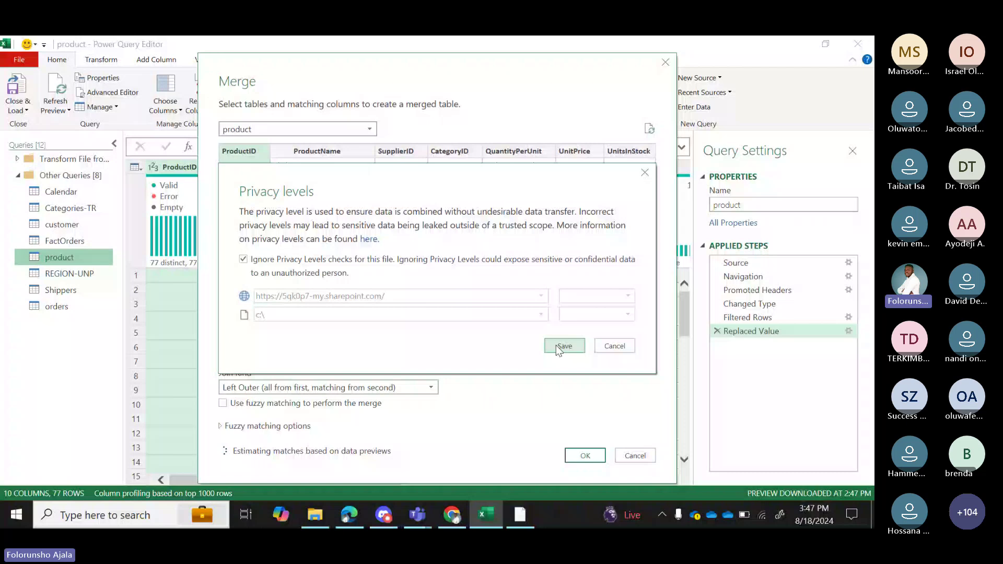
left_click(556, 346)
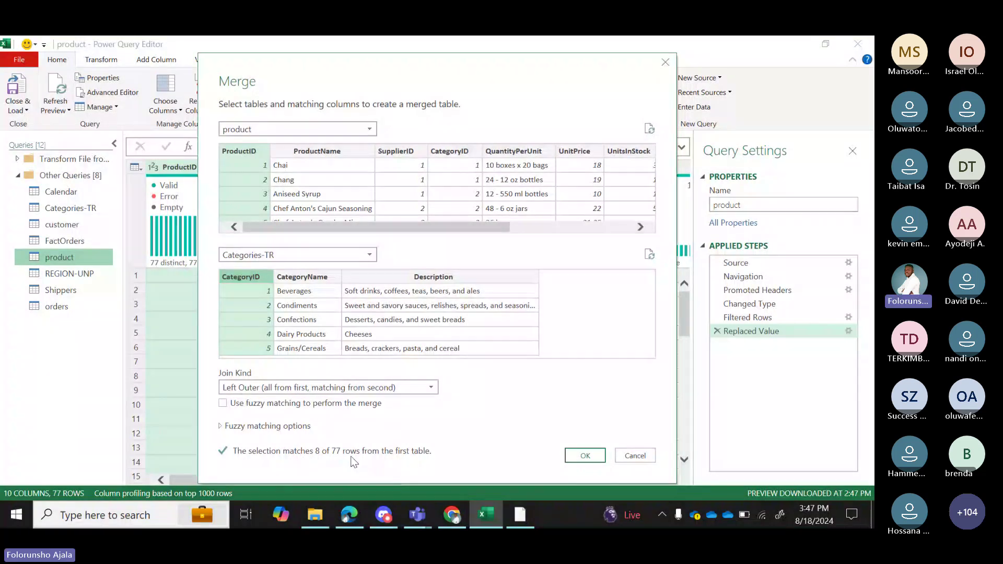
Try Right Outer, return to Left Outer, and match on CategoryID in product so all 77 rows match.
left_click(429, 389)
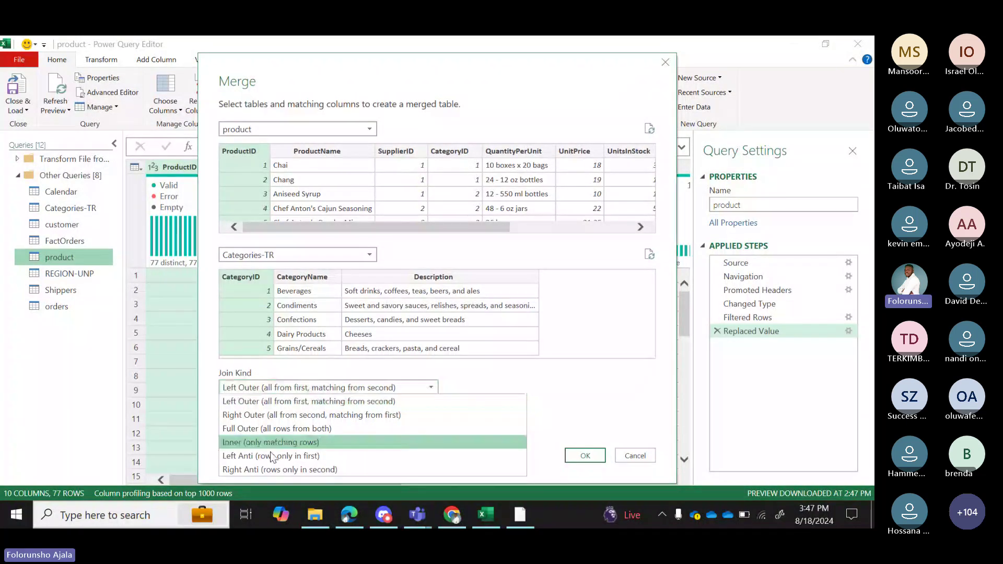
left_click(268, 402)
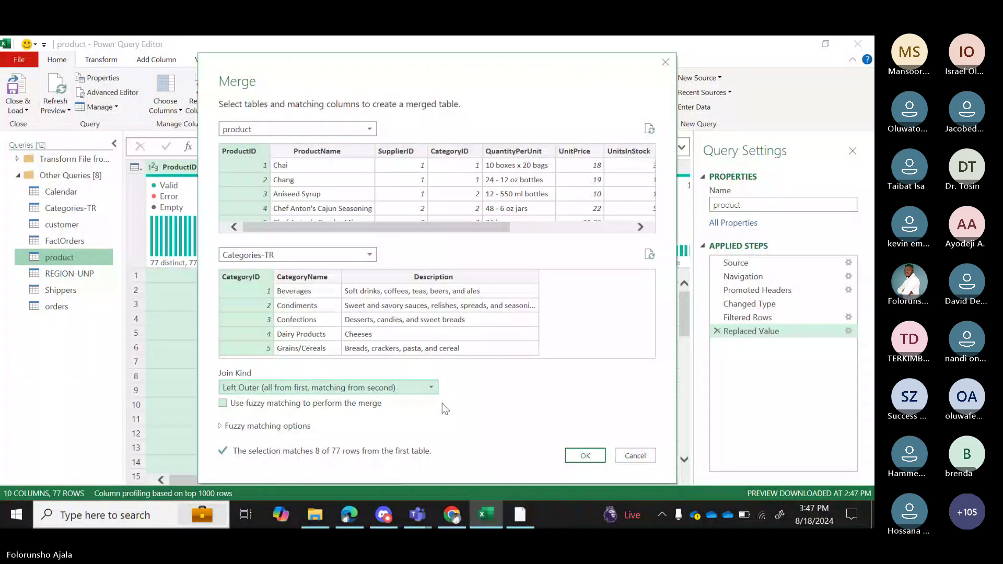
left_click(432, 388)
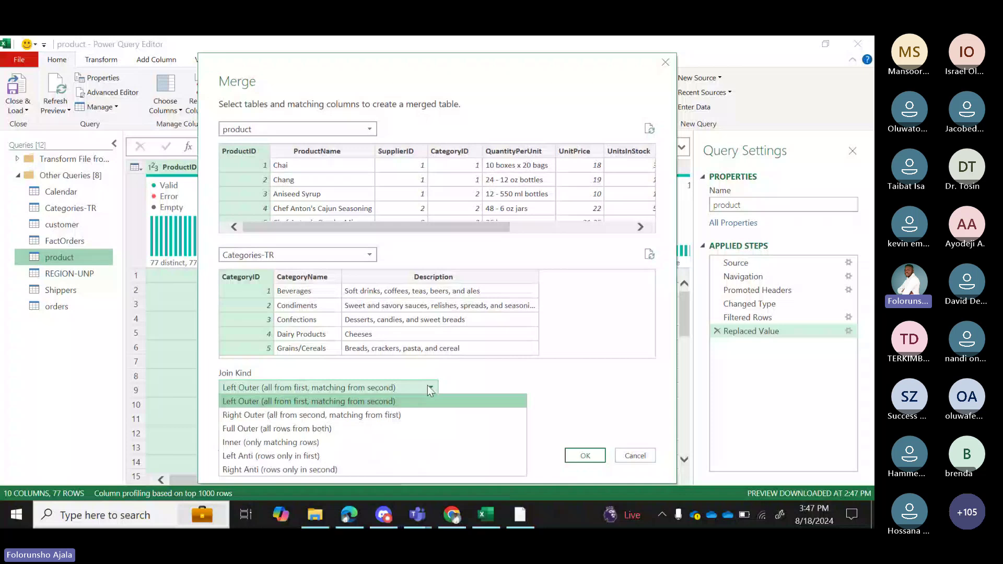
left_click(293, 415)
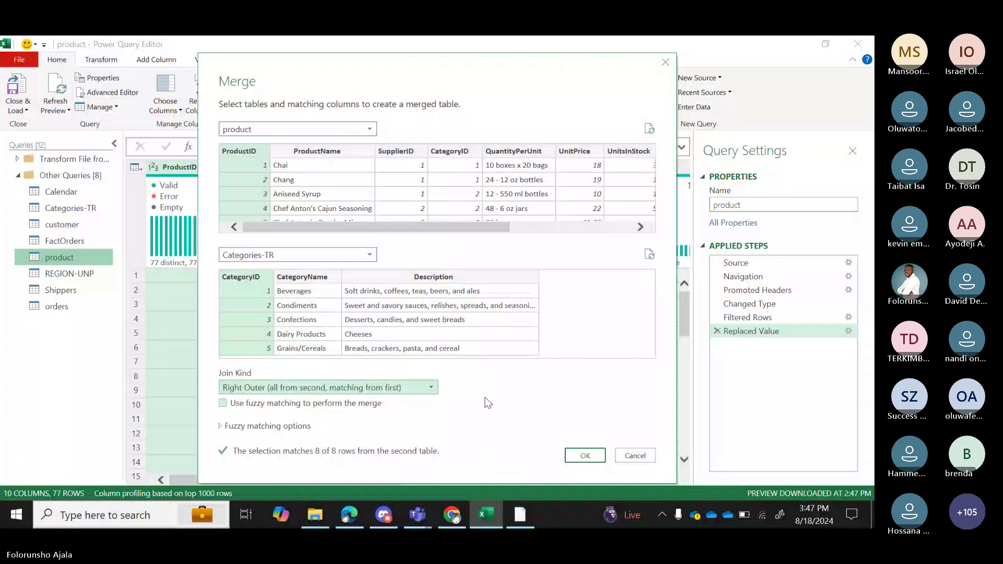
left_click(414, 392)
left_click(497, 378)
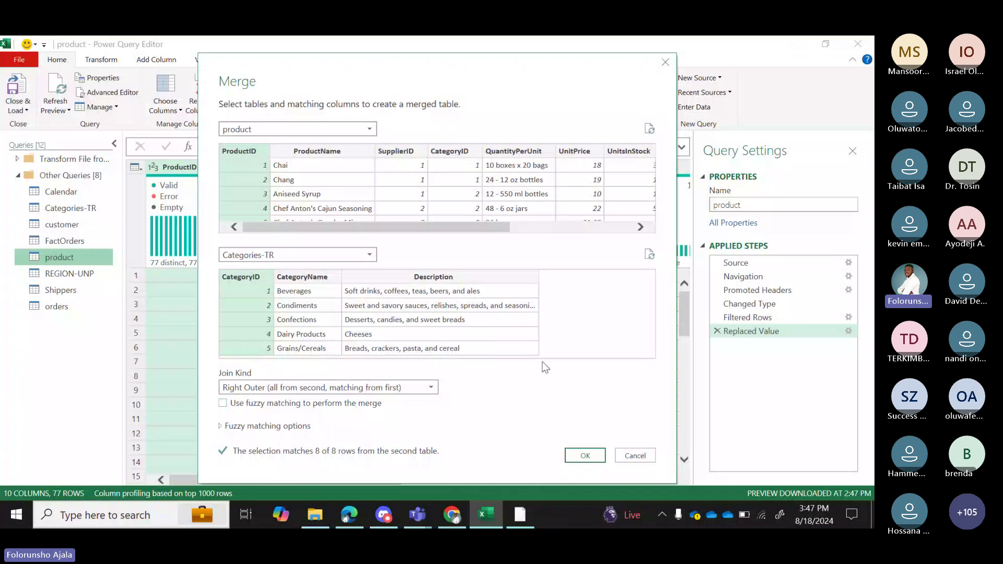
left_click(433, 388)
left_click(334, 406)
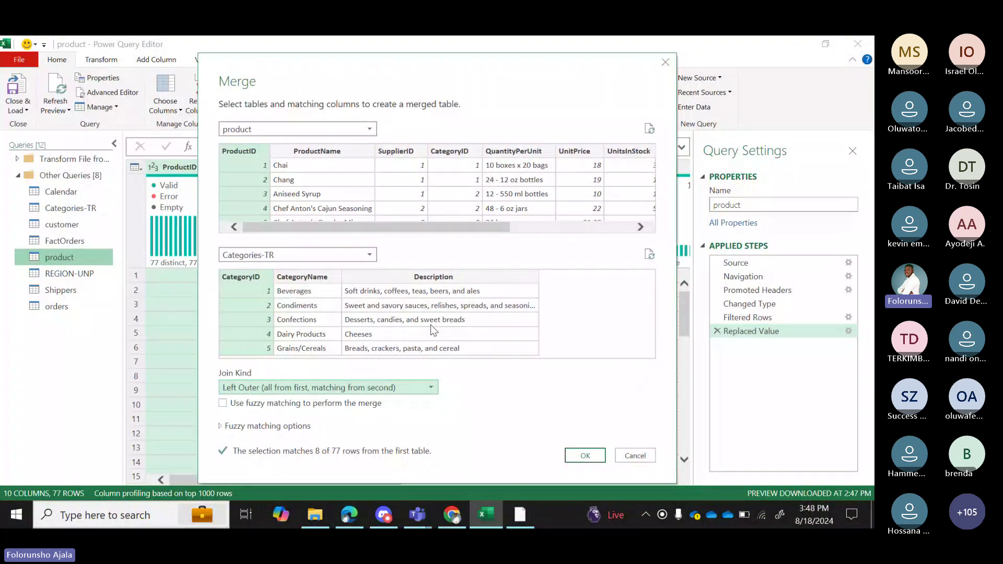
left_click(460, 150)
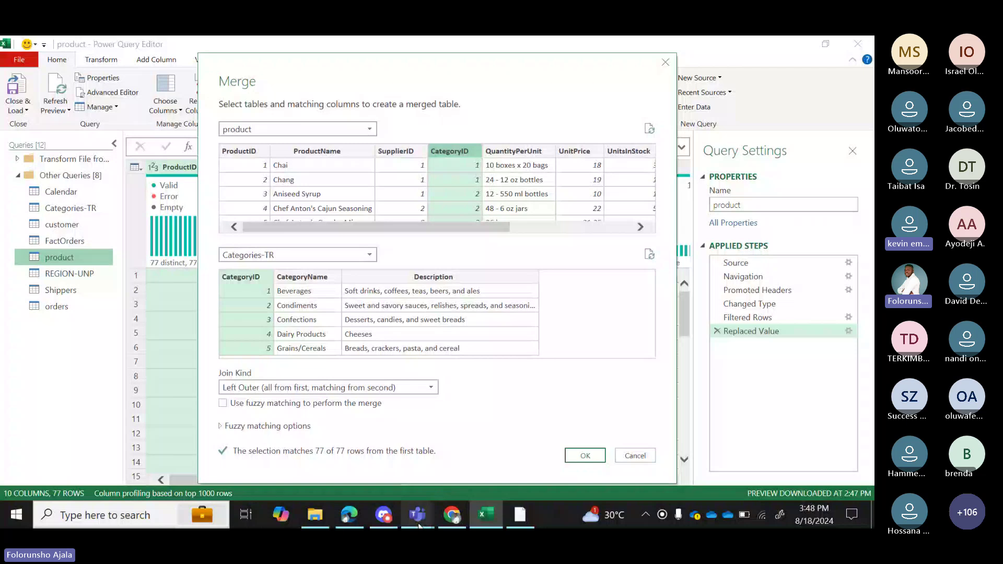
In the Teams meeting, allow the participant with the raised hand to use their mic.
mouse_move(419, 527)
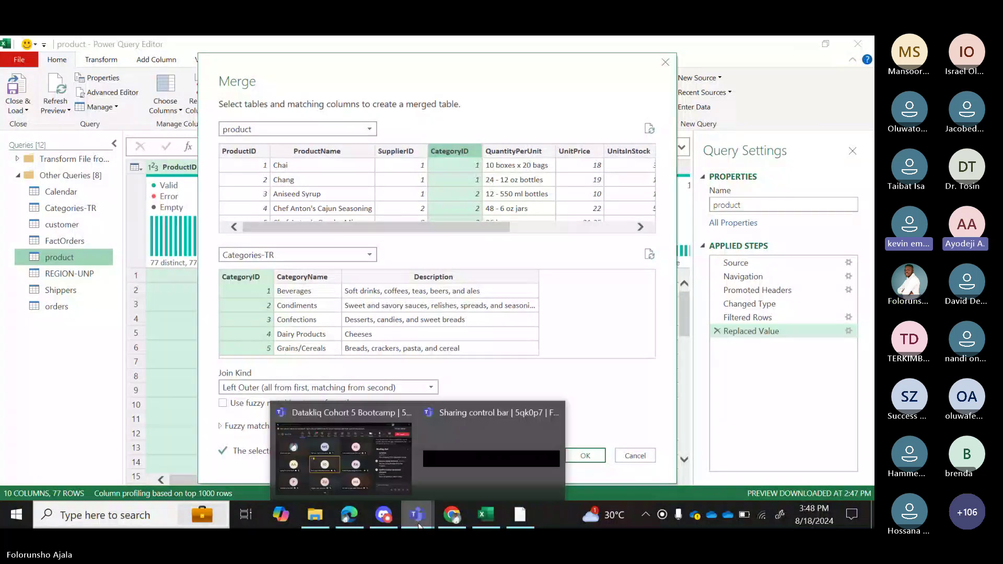
left_click(363, 468)
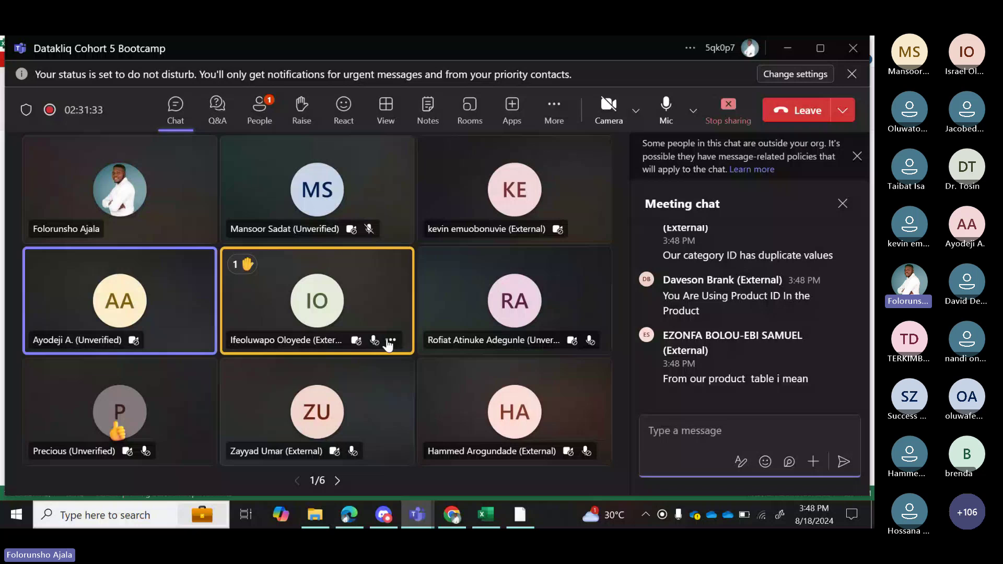
left_click(391, 342)
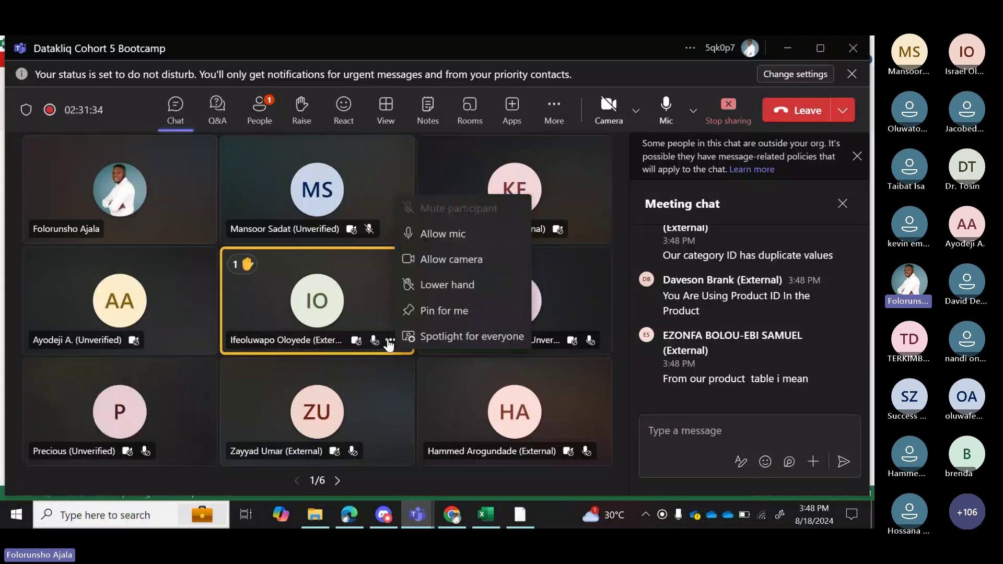
left_click(448, 233)
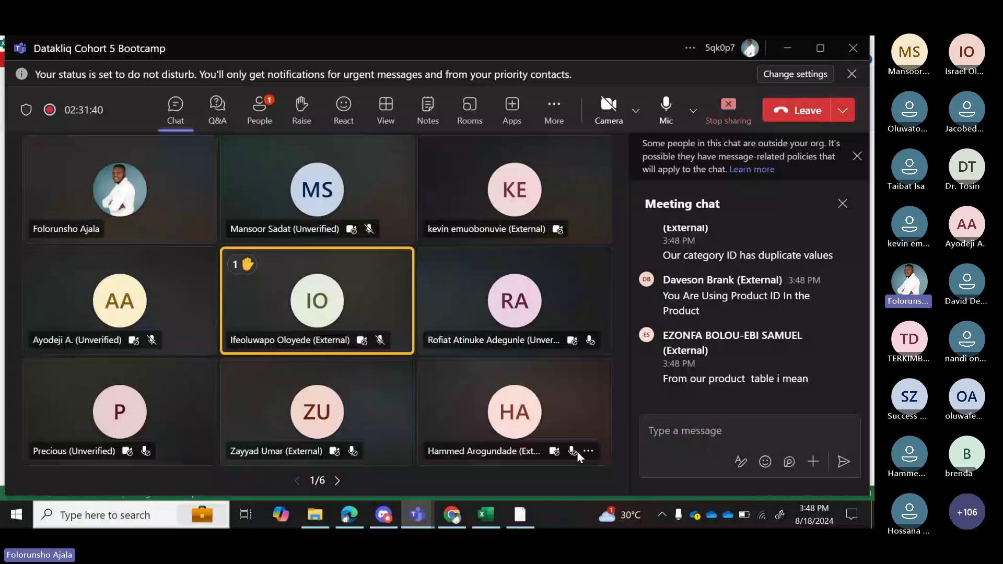
Confirm the Left Outer merge on CategoryID, creating Merge1 with a nested Categories-TR column.
left_click(491, 514)
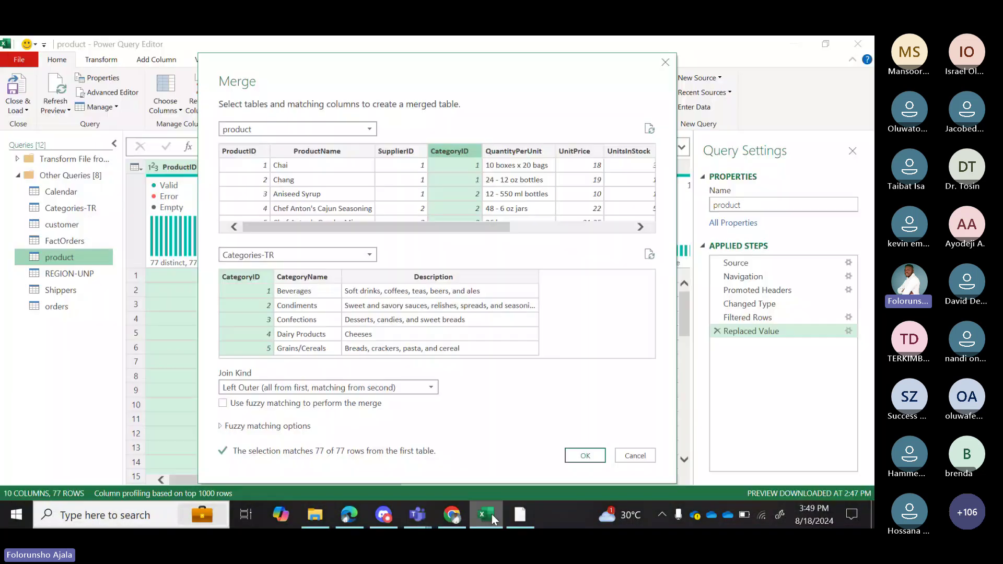
left_click(585, 456)
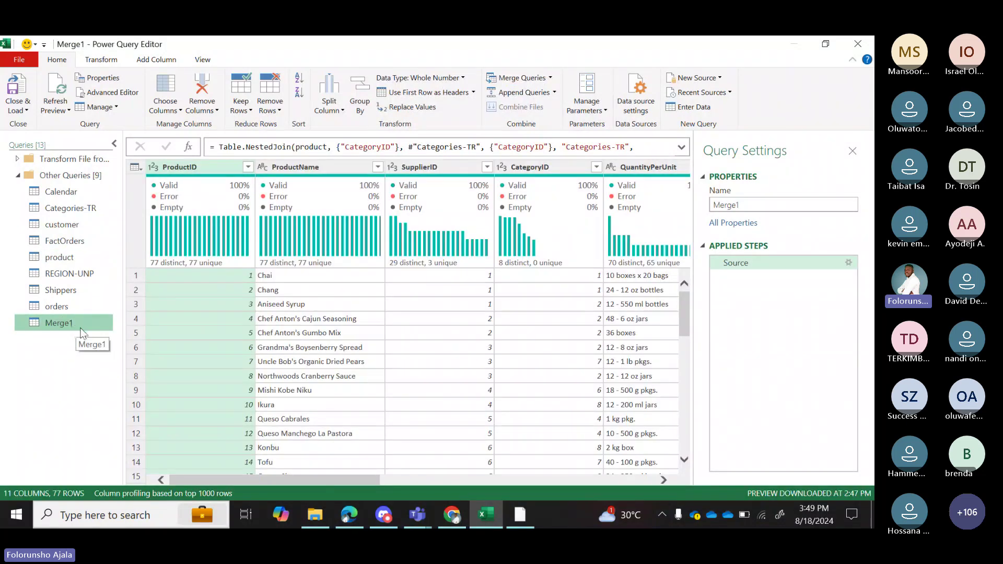
left_click(459, 483)
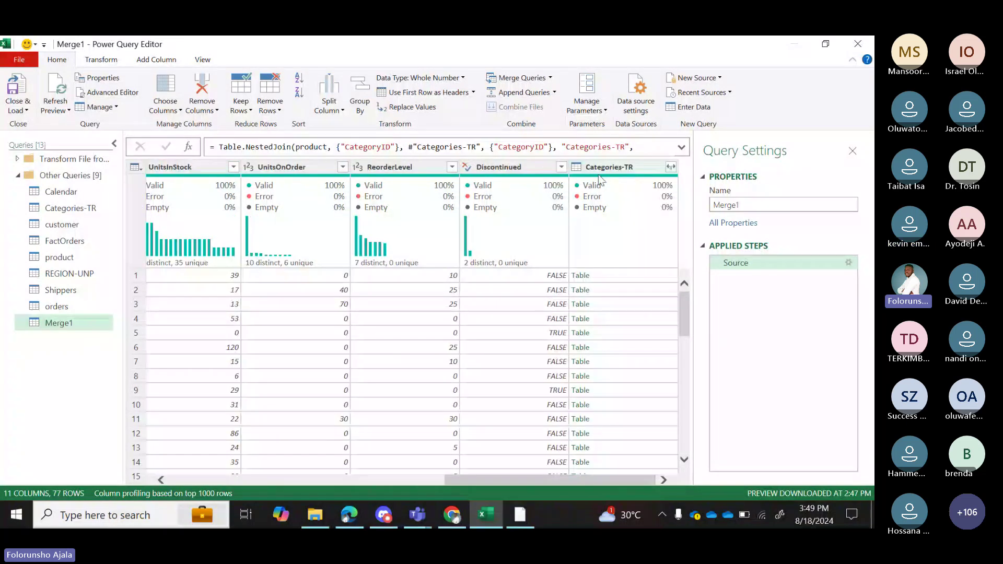
mouse_move(626, 177)
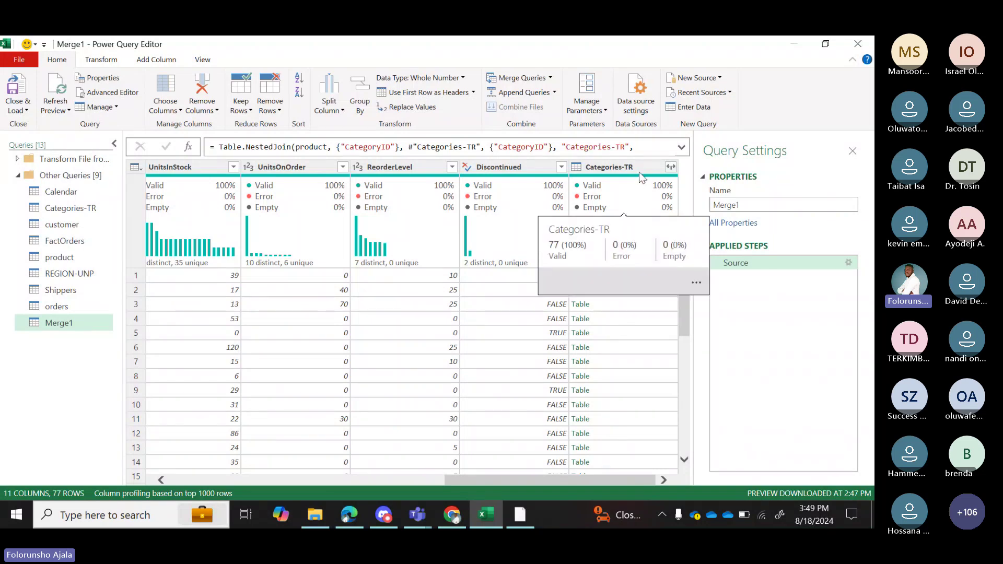
Expand Categories-TR into only CategoryName and Description, without the original column-name prefix.
left_click(672, 166)
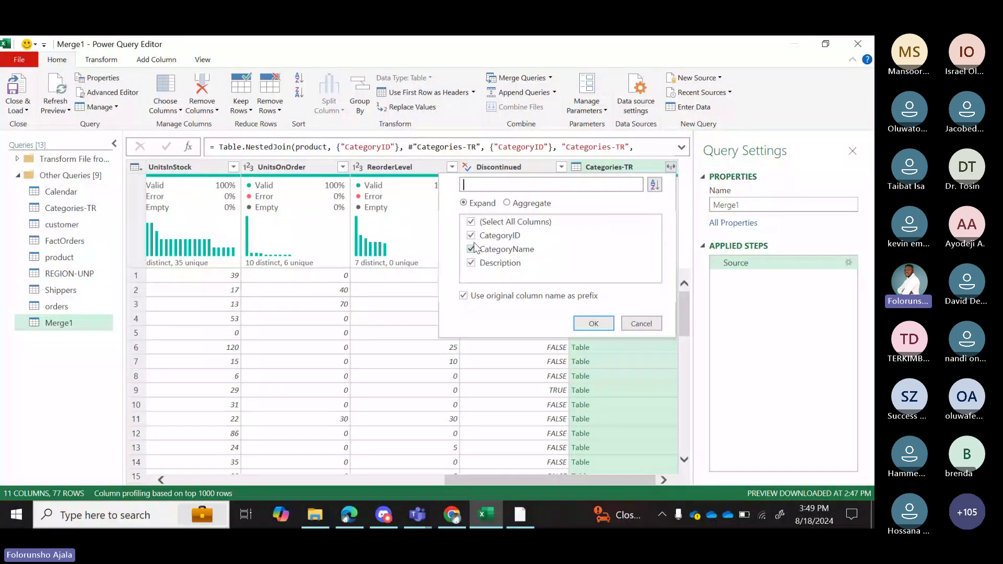
left_click(472, 236)
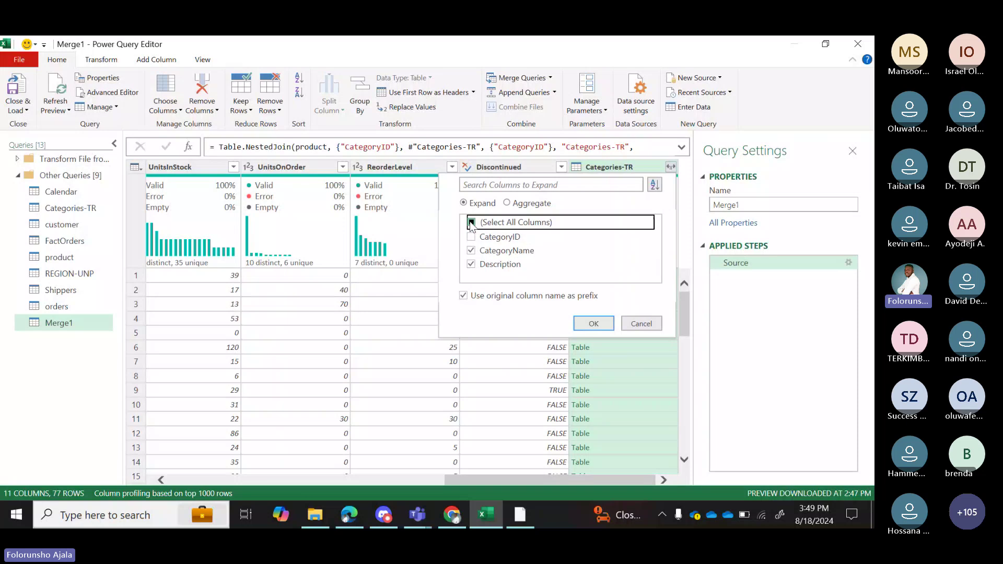
left_click(472, 224)
left_click(471, 252)
left_click(471, 264)
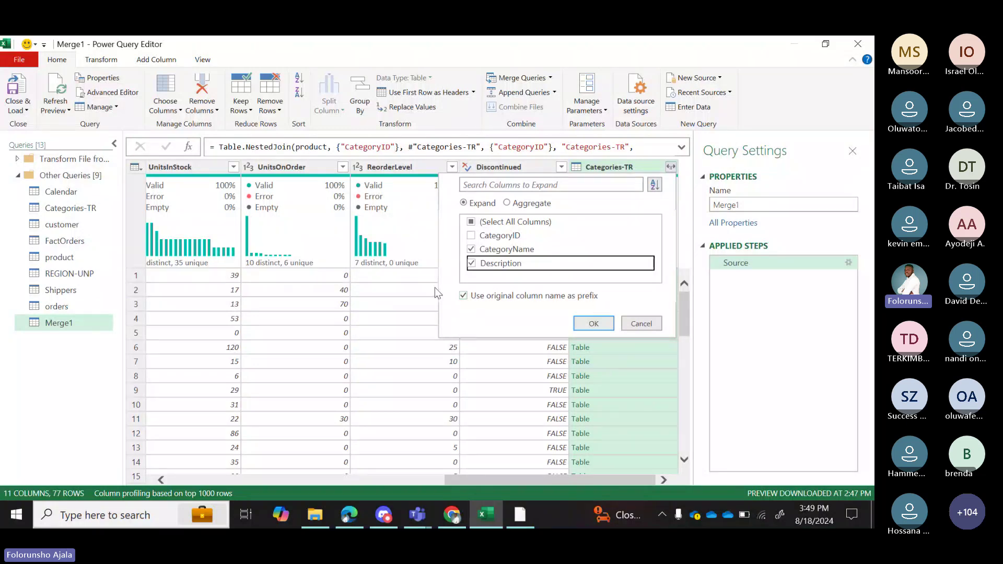
left_click(463, 296)
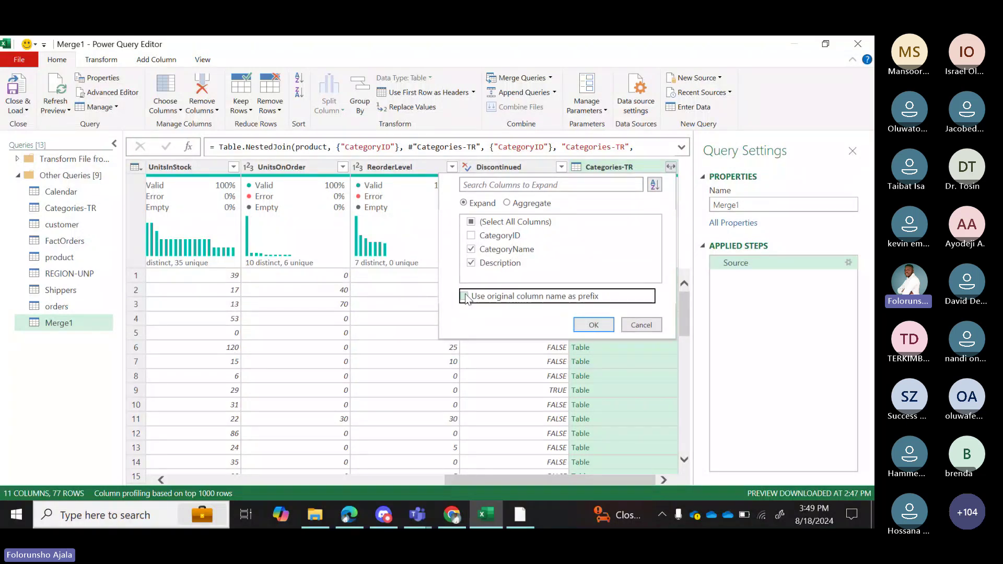
left_click(595, 325)
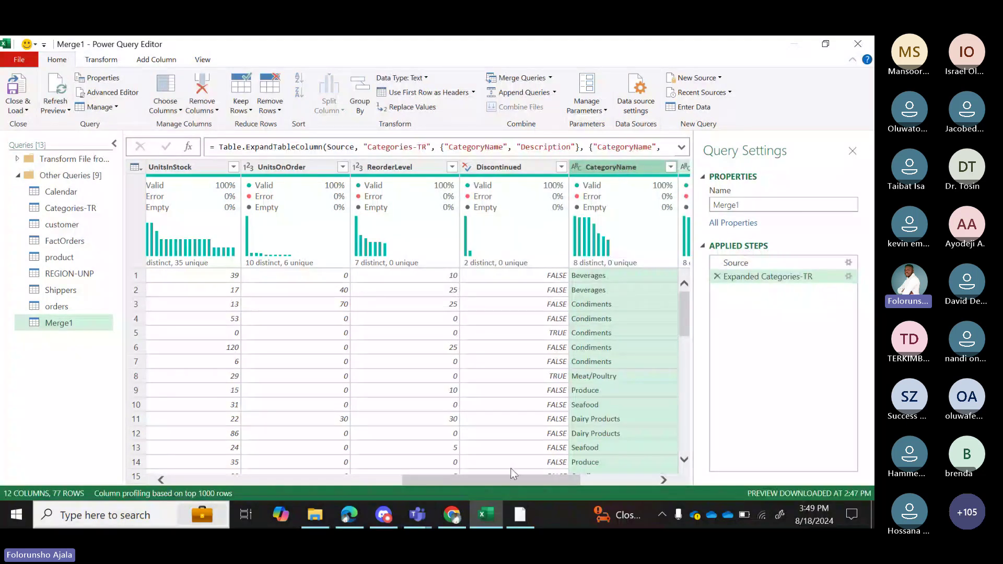
left_click_drag(517, 481, 625, 478)
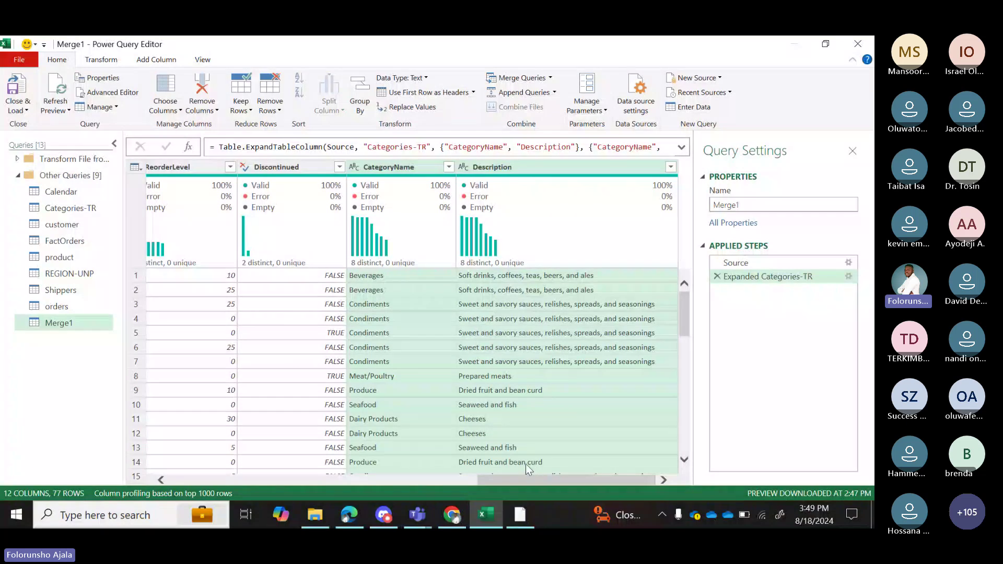
left_click_drag(526, 477, 625, 460)
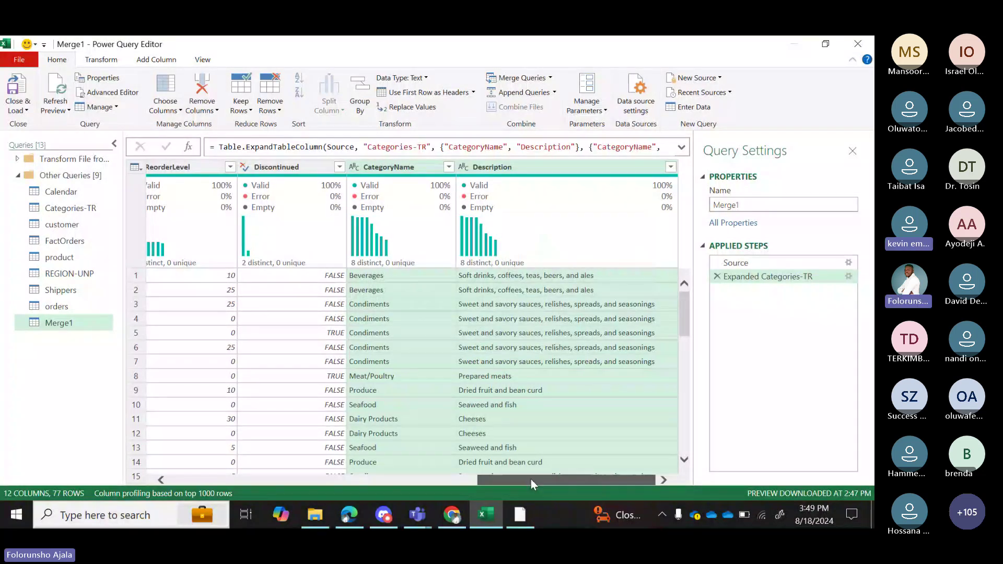
left_click_drag(531, 479, 205, 473)
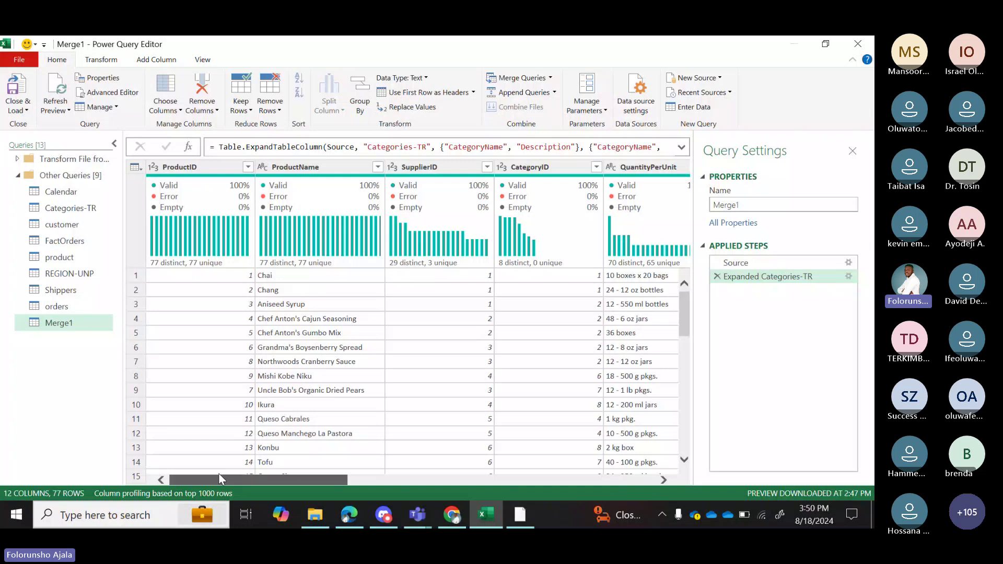
left_click_drag(219, 478, 584, 491)
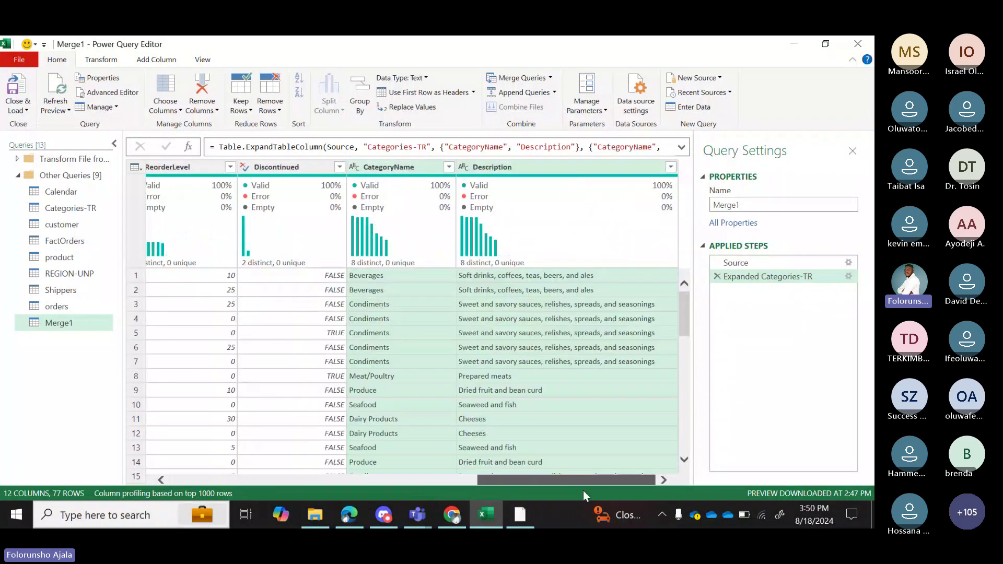
Delete the Expanded Categories-TR step and re-expand just CategoryName and Description.
left_click(718, 276)
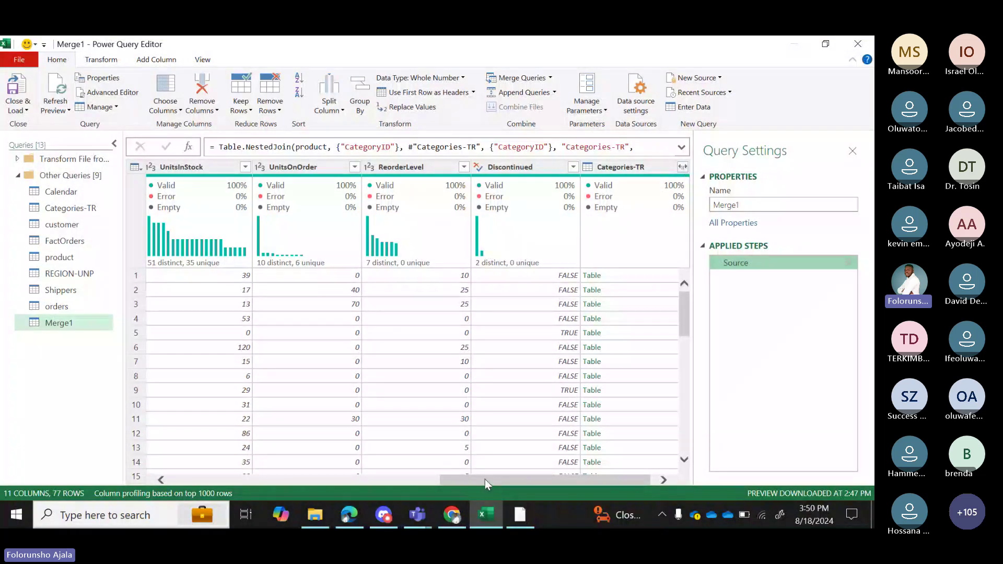
left_click_drag(485, 479, 447, 481)
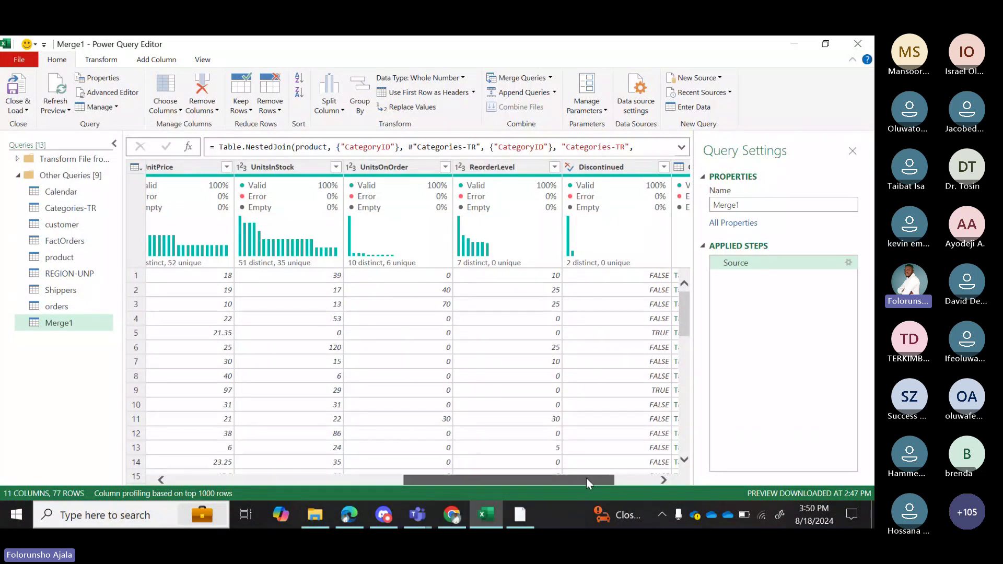
left_click_drag(586, 478, 627, 478)
left_click(671, 168)
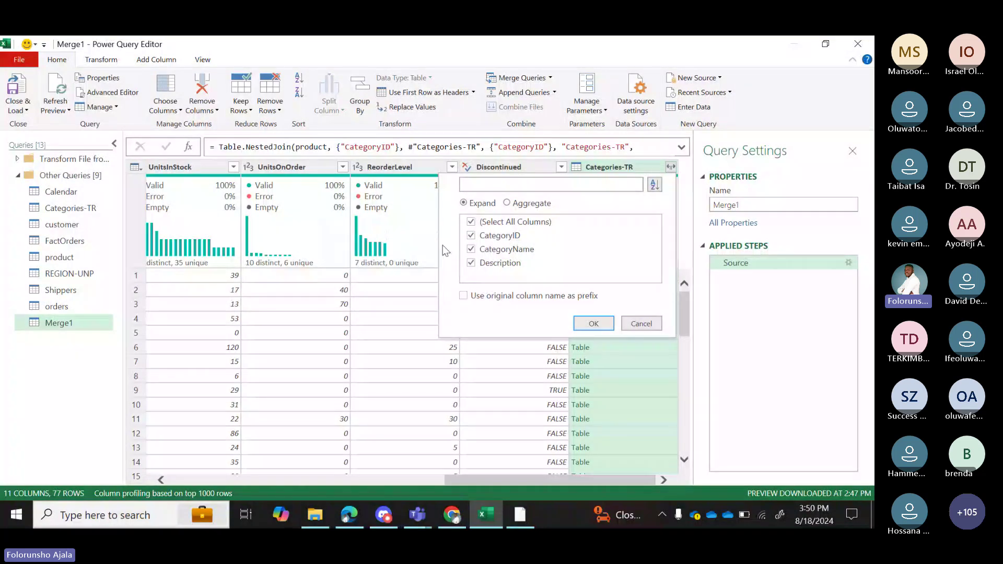
left_click(471, 223)
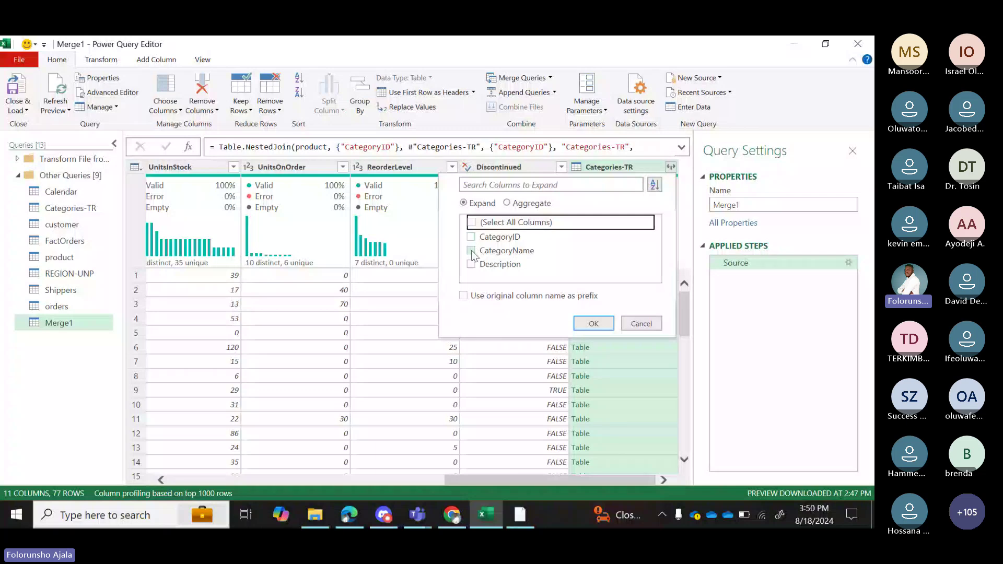
left_click(472, 252)
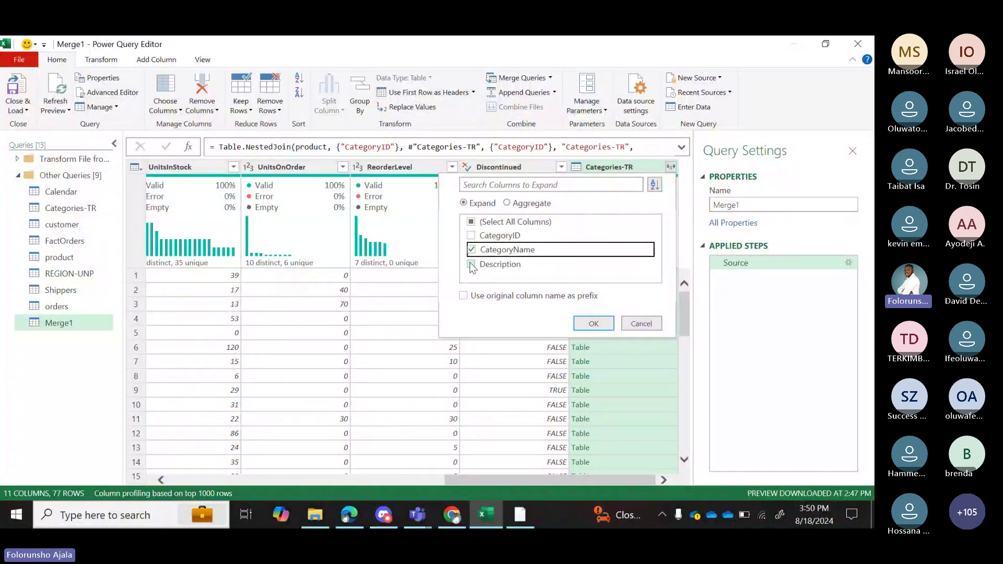
left_click(472, 264)
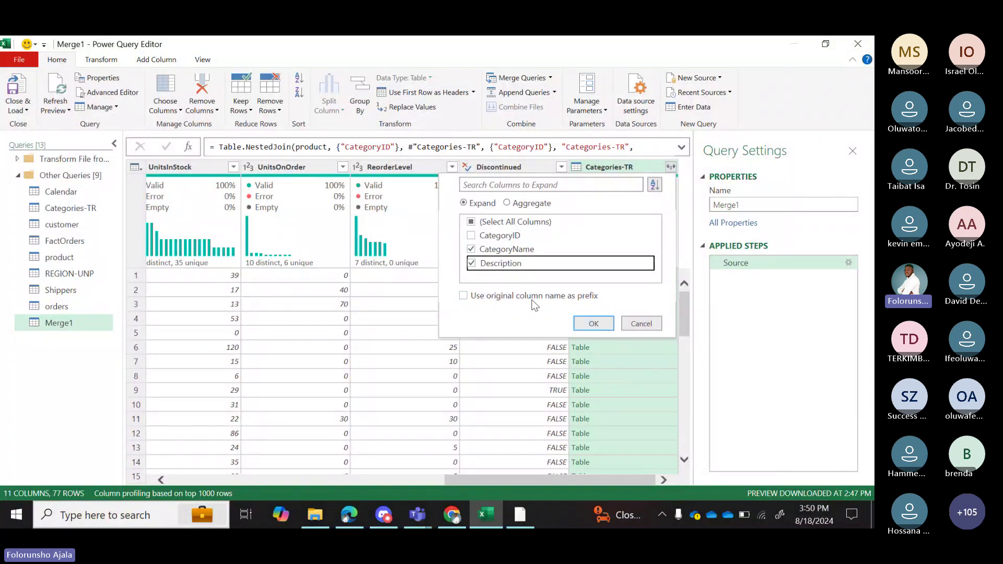
left_click(593, 323)
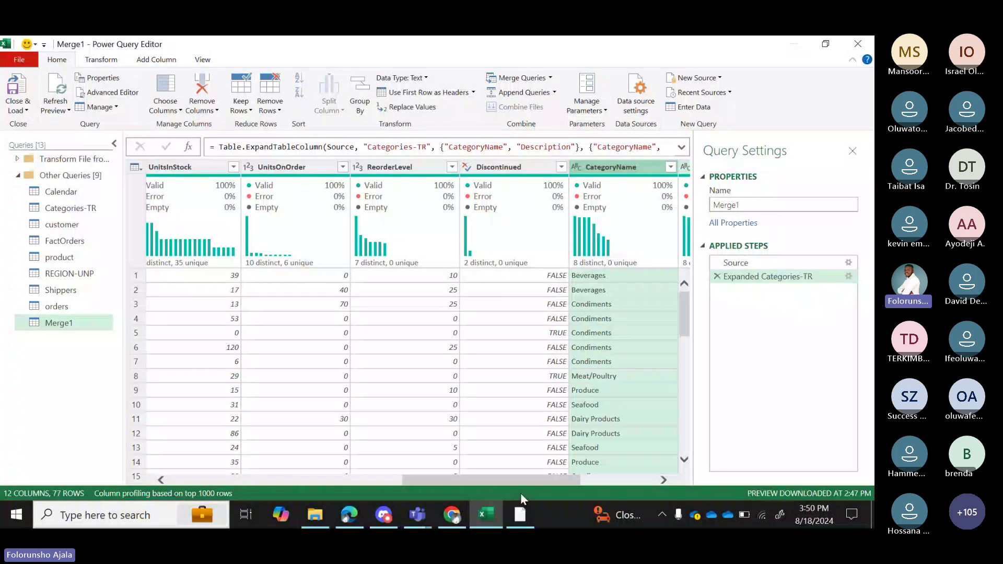
Rename Merge1 to new_PRODUCT in the Query Settings Name box.
left_click_drag(519, 478, 595, 478)
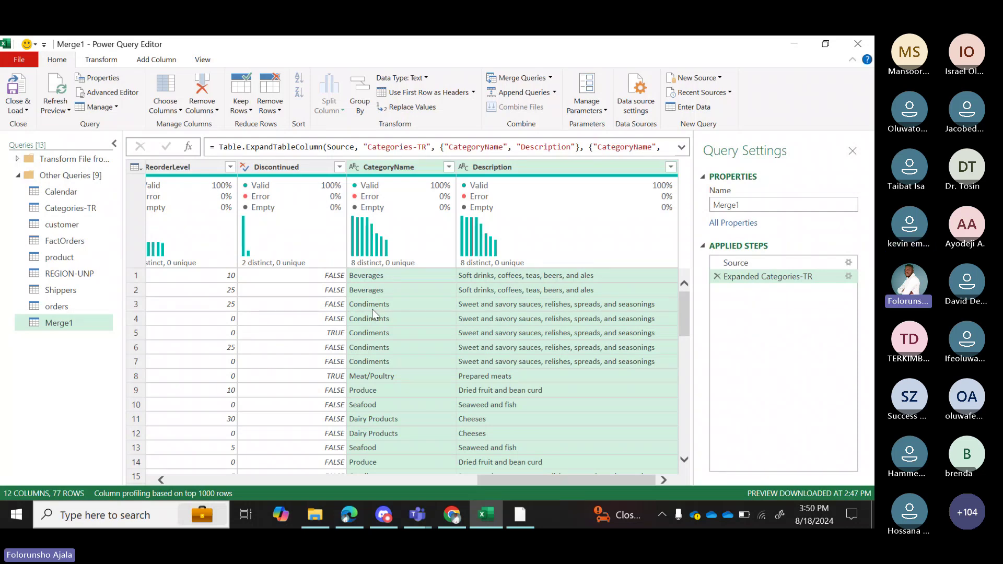
left_click_drag(511, 479, 203, 479)
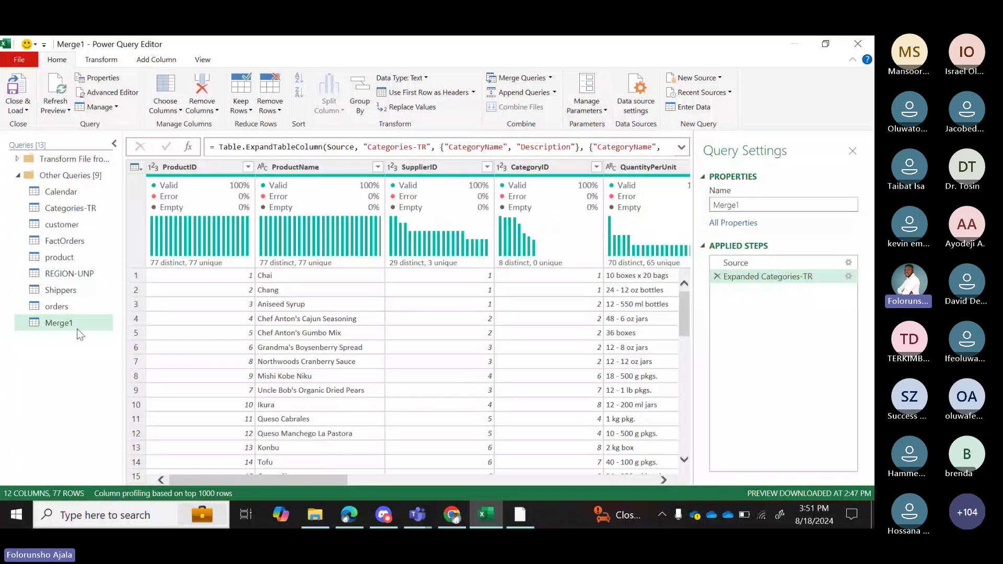
left_click(752, 206)
type("new_PROD")
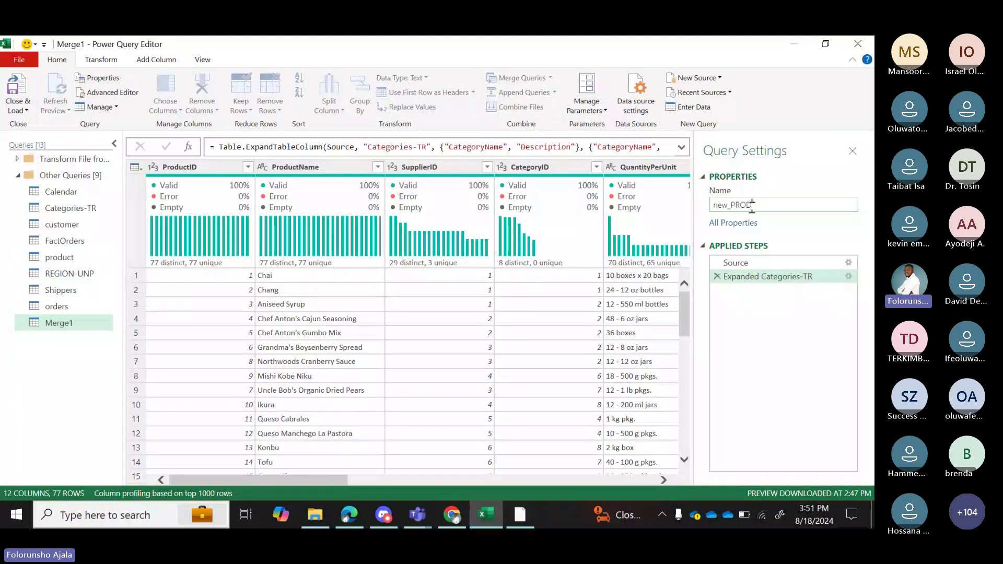
type("UCT")
key("Return")
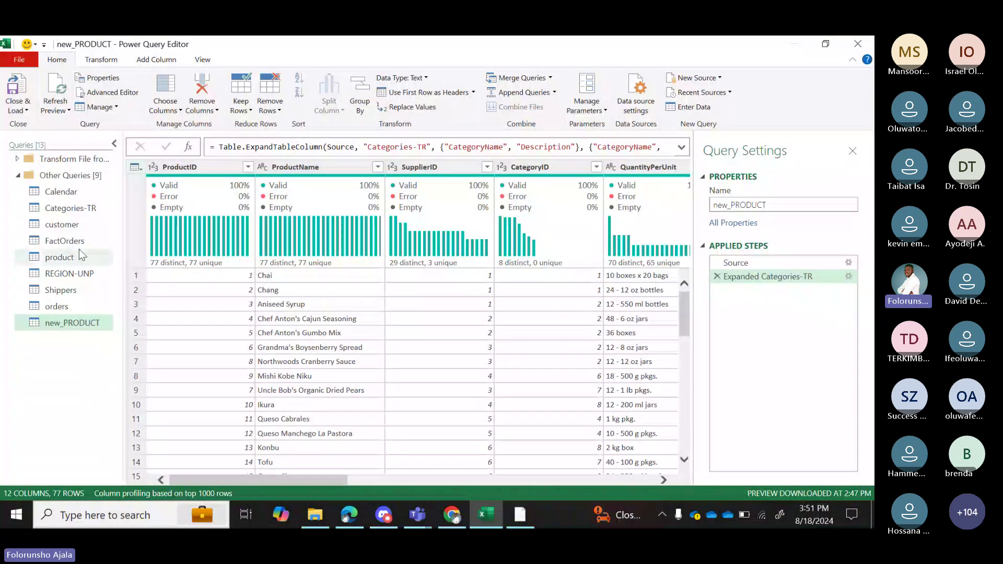
Open the REGION-UNP query and scroll across its CANADA, US and MEXICO columns.
left_click(85, 273)
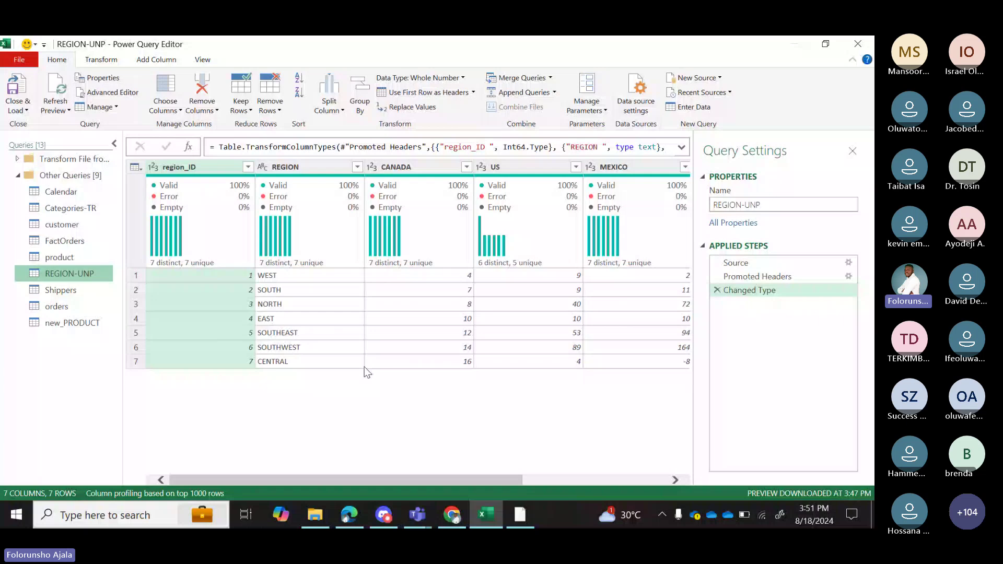
mouse_move(491, 478)
left_mouse_down()
mouse_move(652, 479)
mouse_move(502, 473)
left_mouse_up()
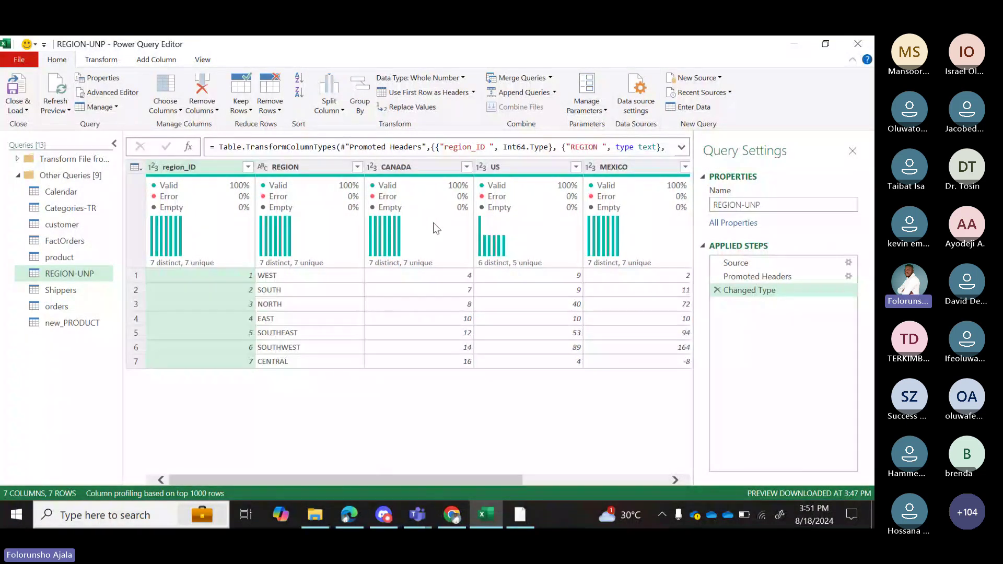
mouse_move(334, 251)
mouse_move(497, 193)
left_click_drag(484, 480, 697, 448)
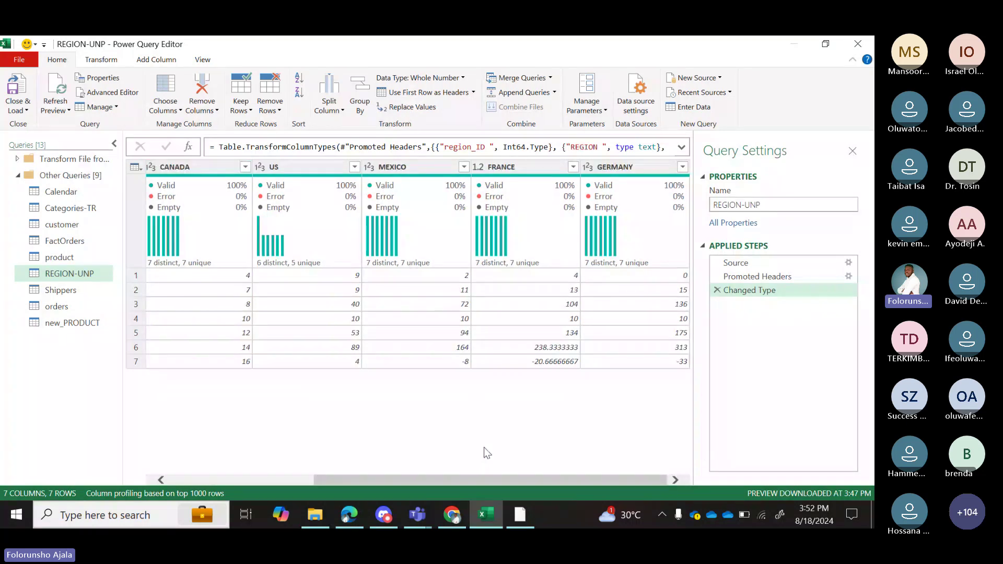
left_click_drag(492, 479, 348, 480)
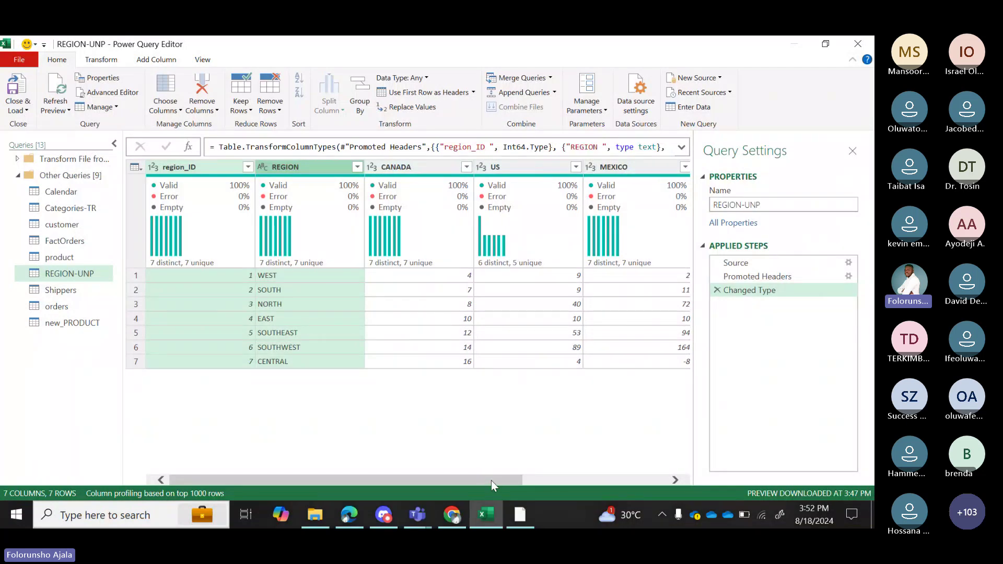
Select the region_ID and REGION column headers together.
left_click_drag(492, 480, 592, 474)
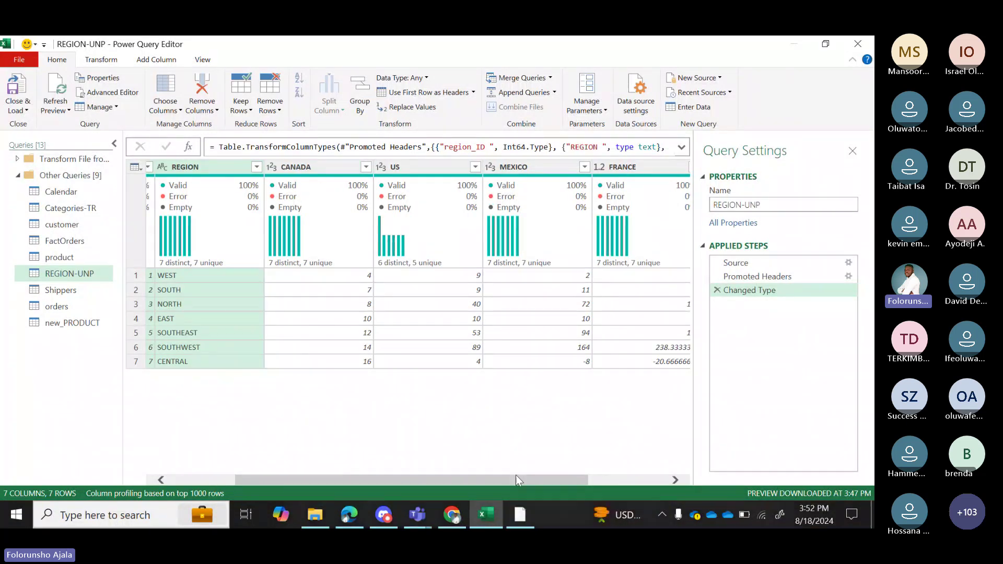
left_click_drag(515, 479, 381, 495)
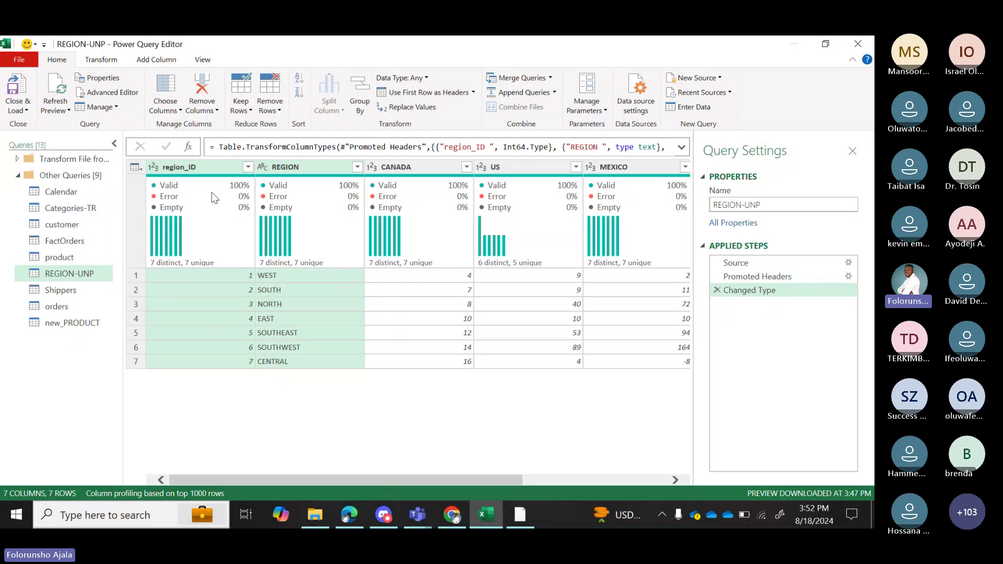
mouse_move(267, 179)
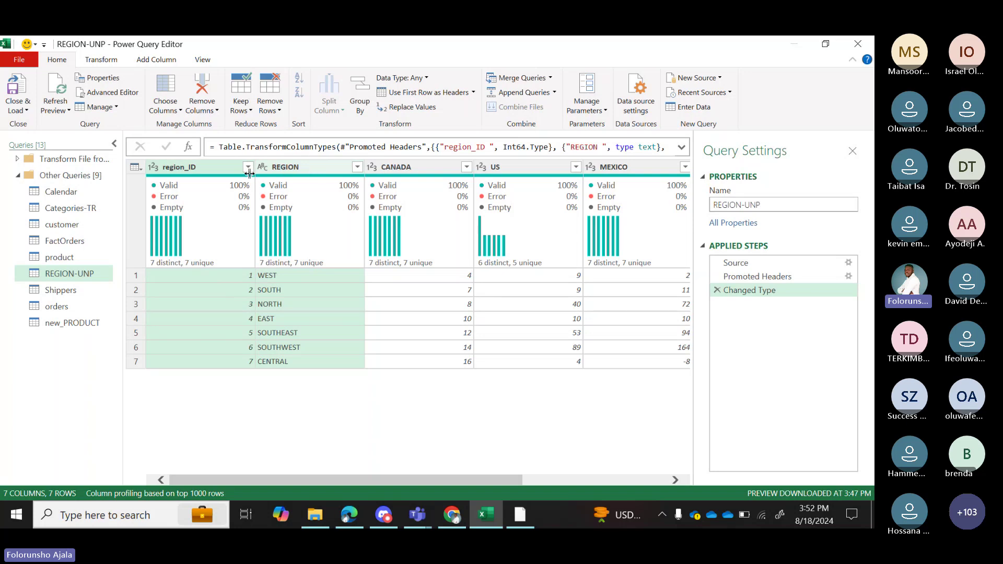
left_click(224, 168)
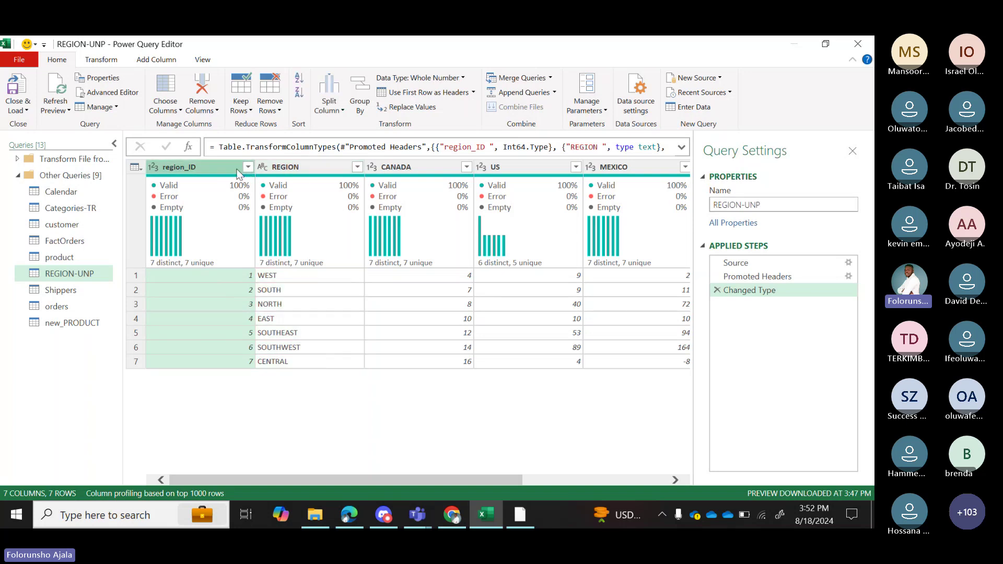
left_click(305, 167, "ctrl")
Unpivot the CANADA through GERMANY columns into Attribute and Value, giving 4 columns and 35 rows.
right_click(313, 167)
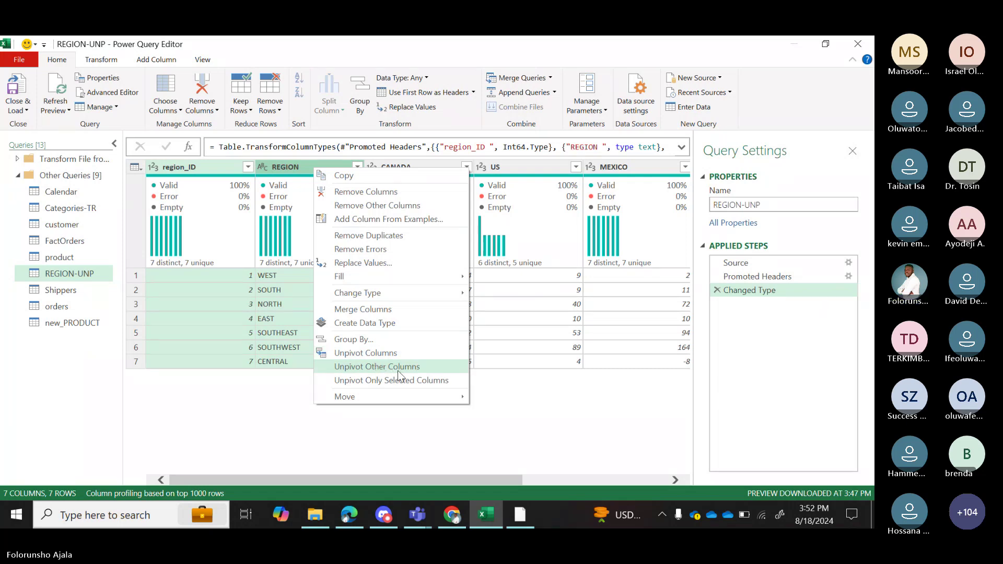
left_click(531, 434)
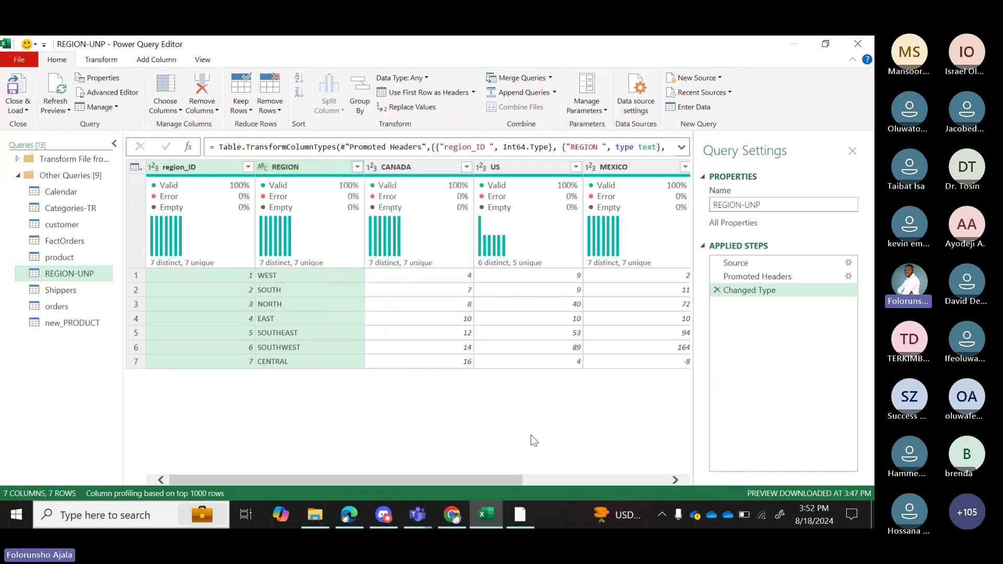
left_click(403, 166)
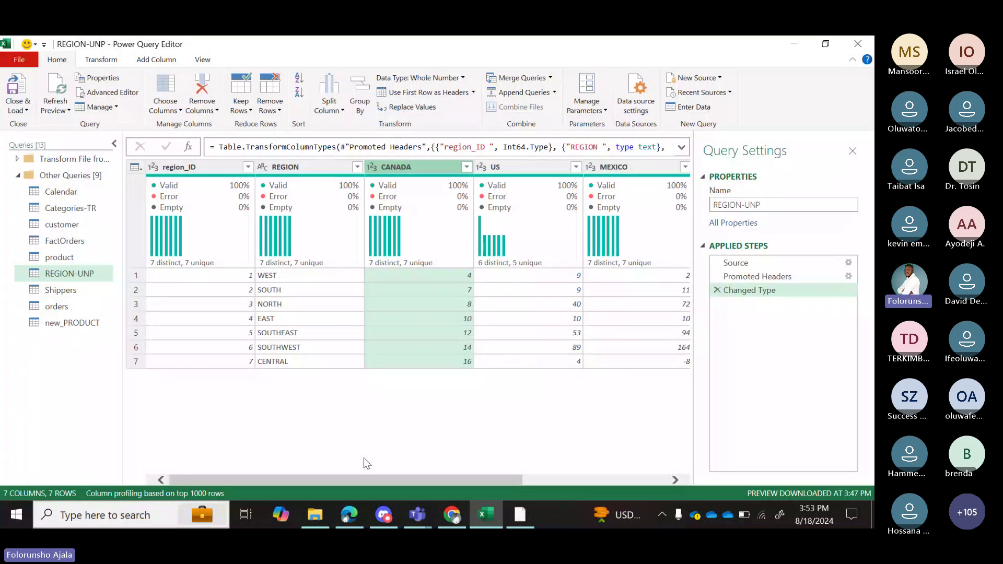
left_click_drag(384, 477, 528, 477)
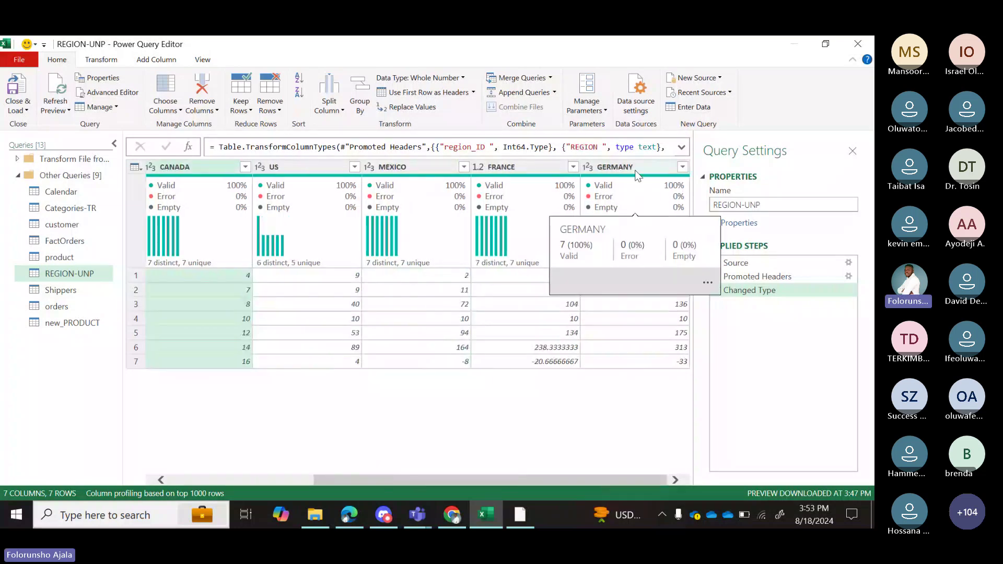
left_click(635, 171, "shift")
right_click(635, 170)
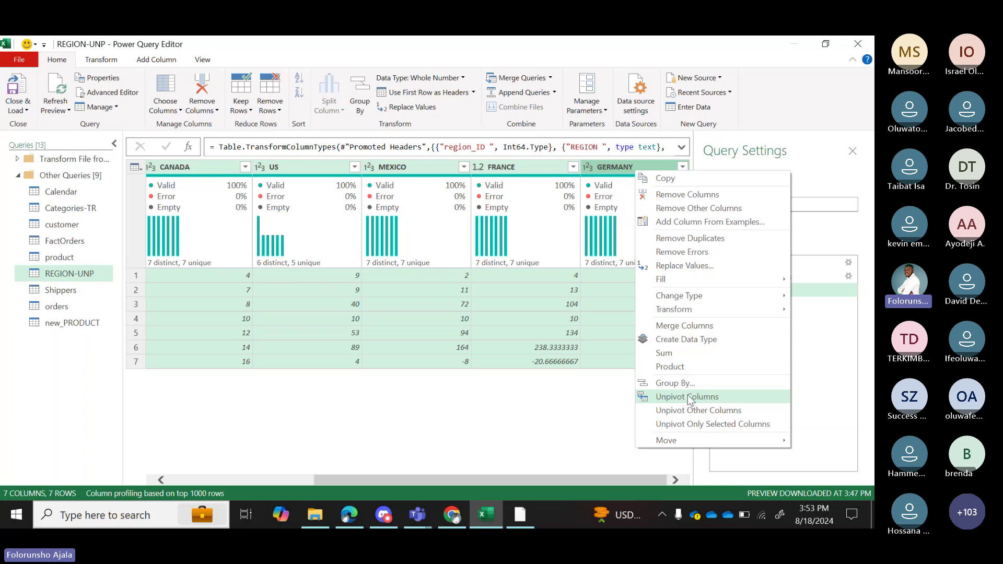
left_click(688, 397)
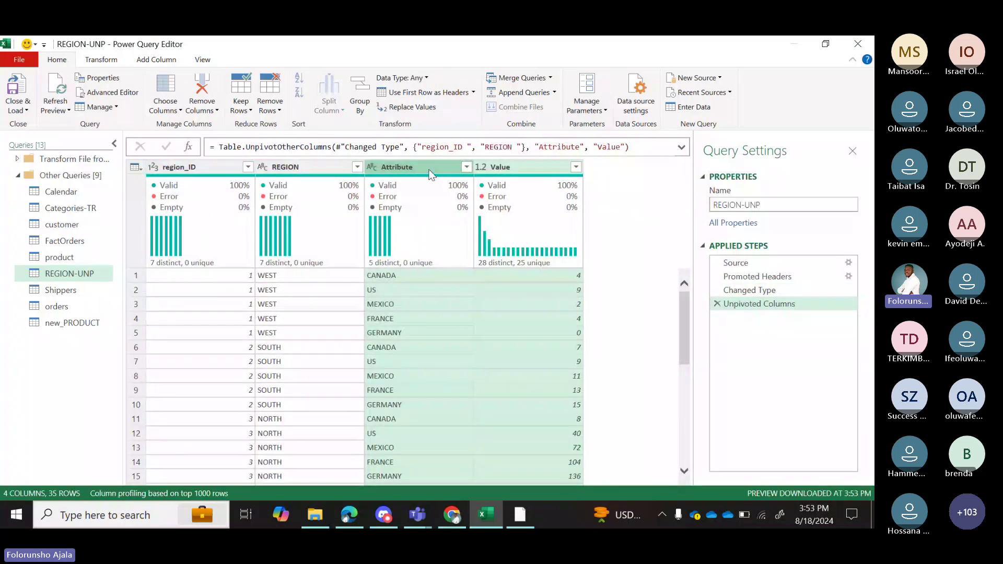
Rename the Attribute column to COUNTRY.
left_click(430, 173)
double_click(429, 169)
key("BackSpace")
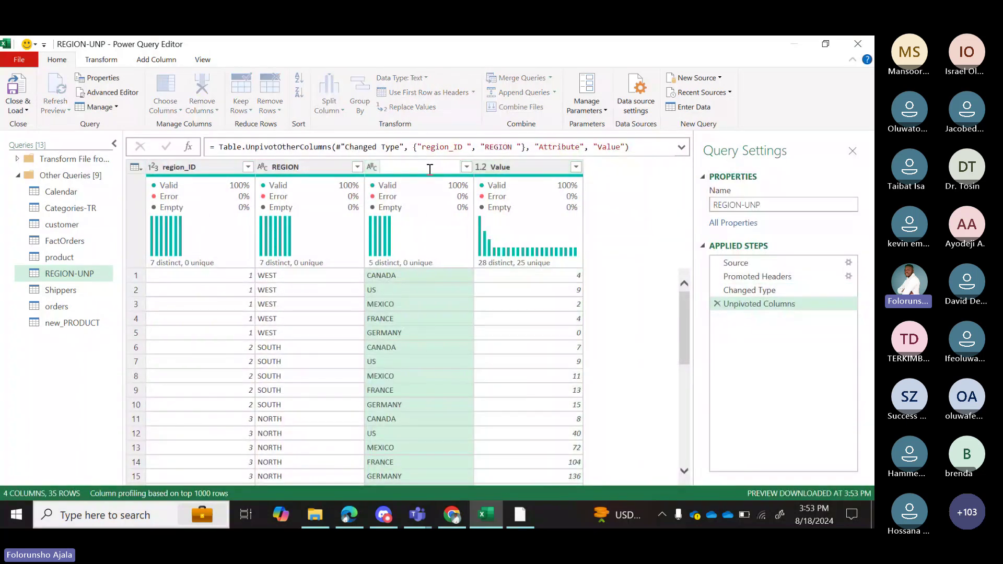
type("COUTRY")
key("BackSpace")
key("BackSpace")
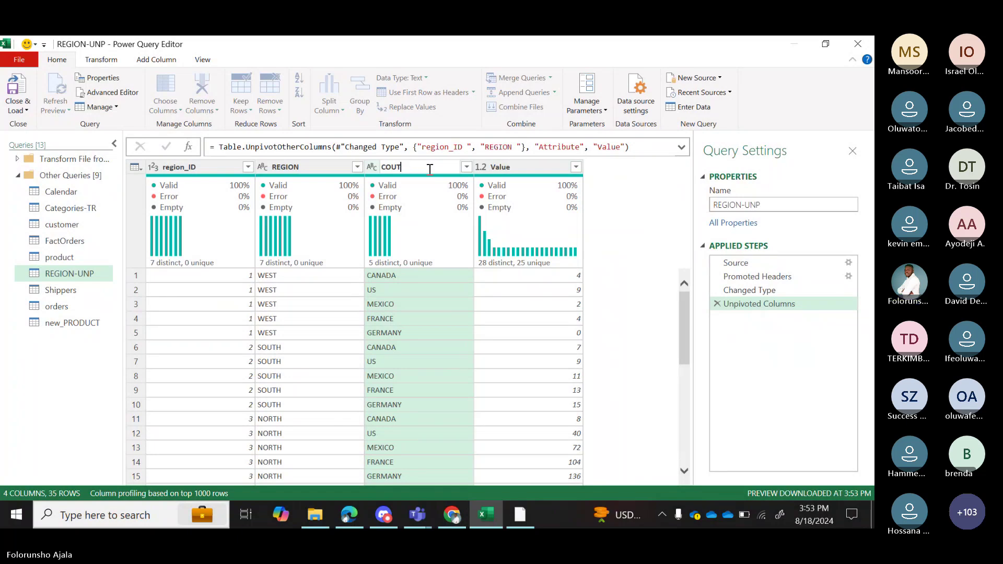
key("BackSpace")
type("NTRY")
key("Return")
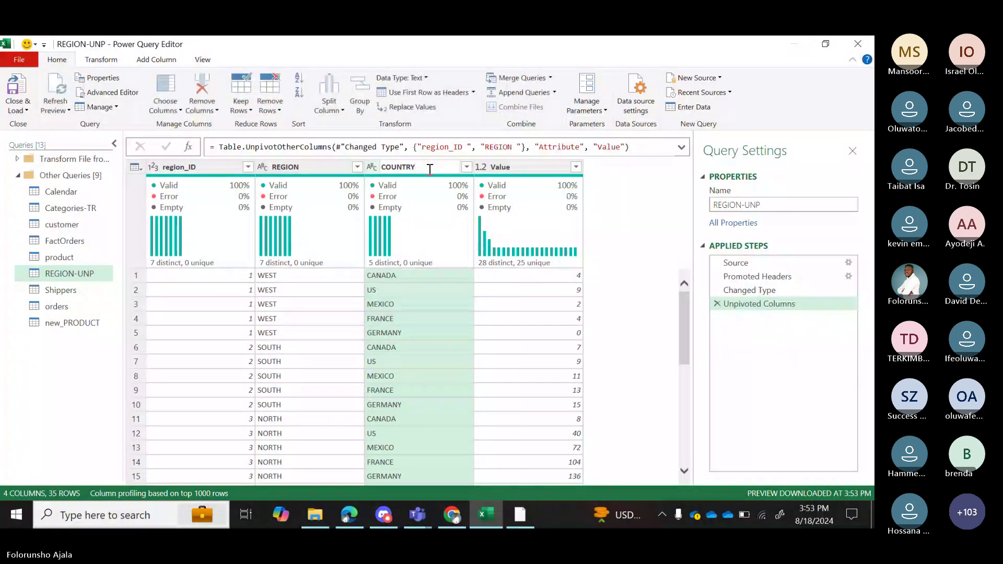
Rename the Value column to UNIT and select the COUNTRY column.
double_click(524, 167)
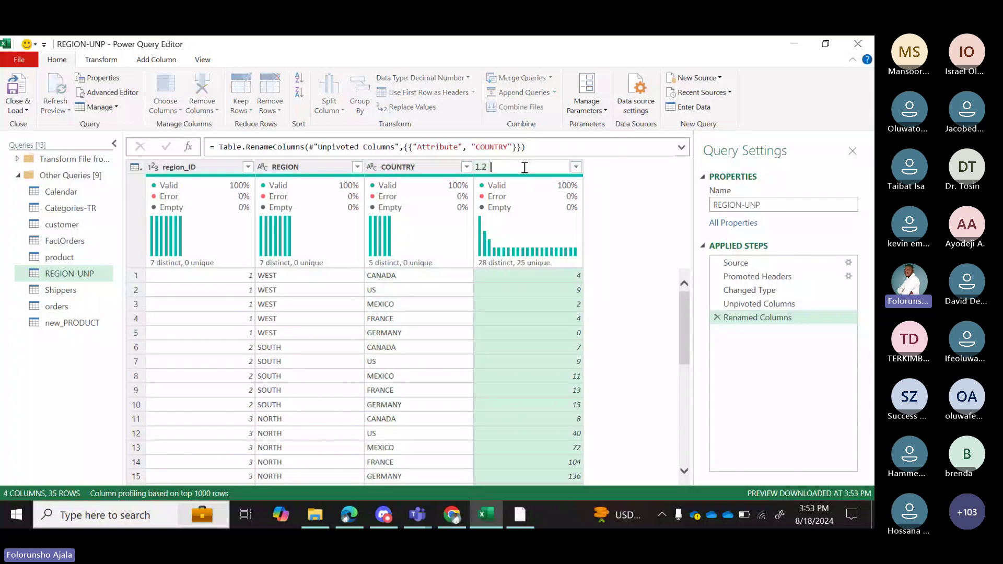
type("UNIT")
key("Return")
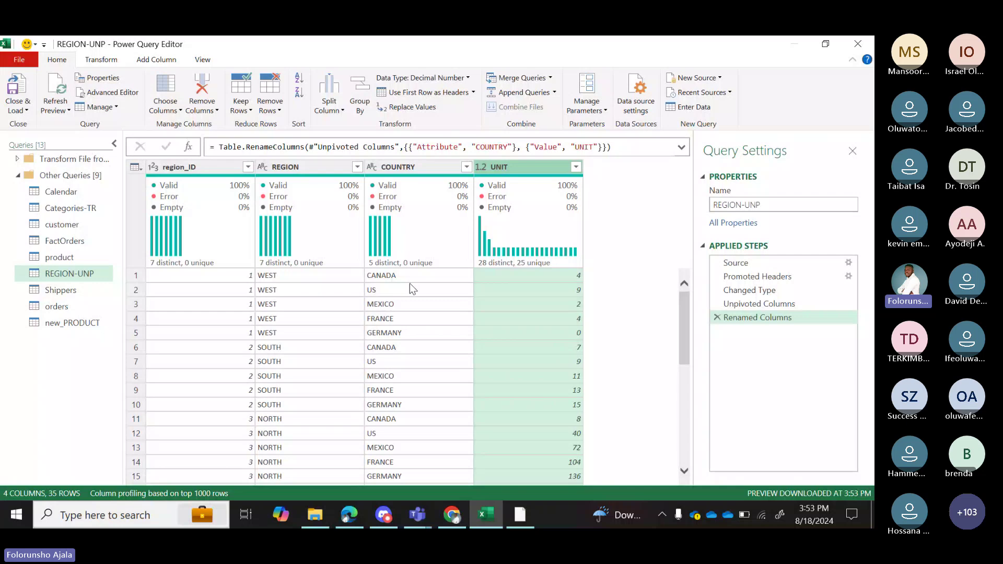
mouse_move(438, 266)
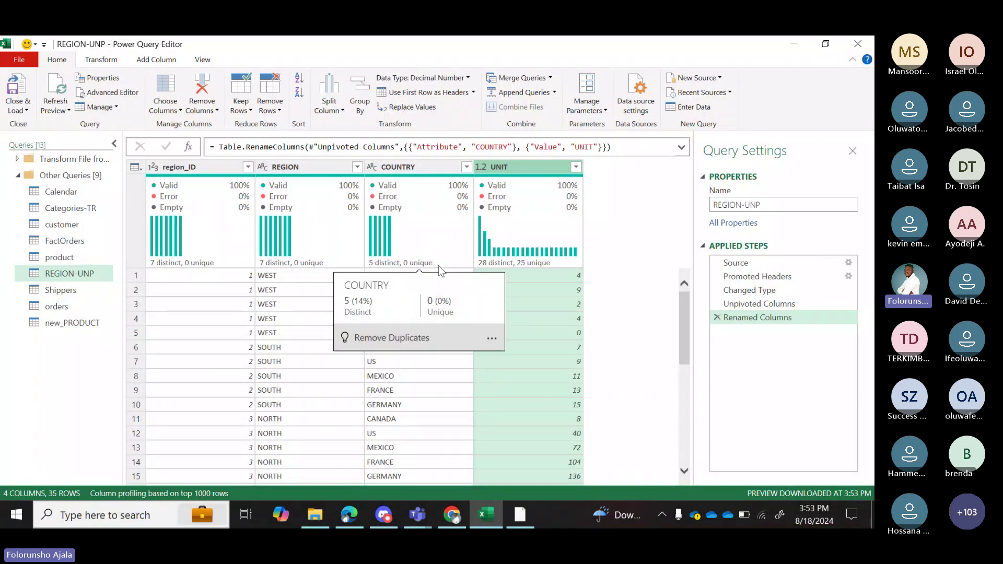
left_click(431, 167)
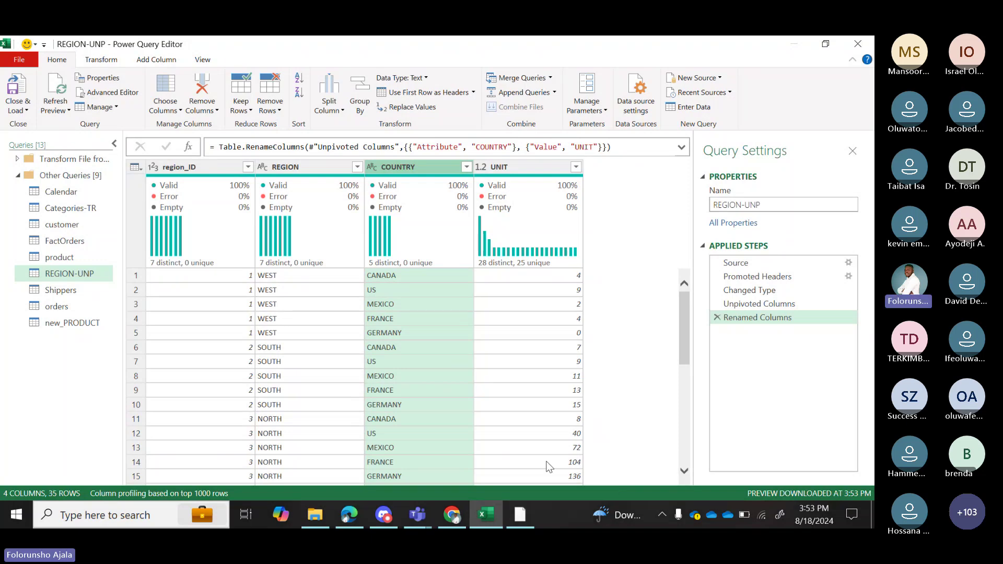
In Teams, allow the third hand-raised attendee's microphone, close Participants, and return to Excel.
mouse_move(422, 516)
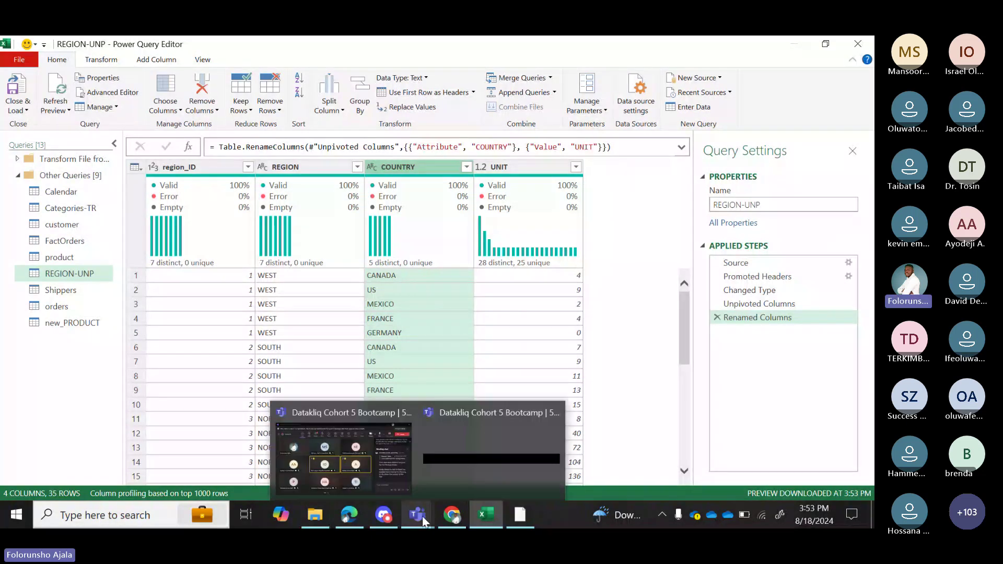
left_click(338, 478)
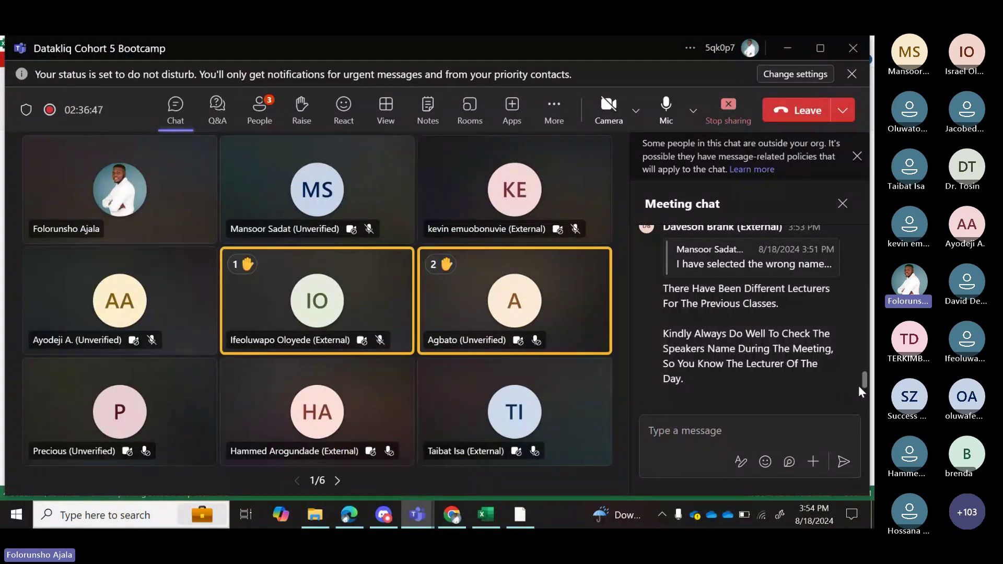
scroll(864, 381, "up", 3)
scroll(864, 380, "down", 3)
left_click_drag(862, 388, 860, 365)
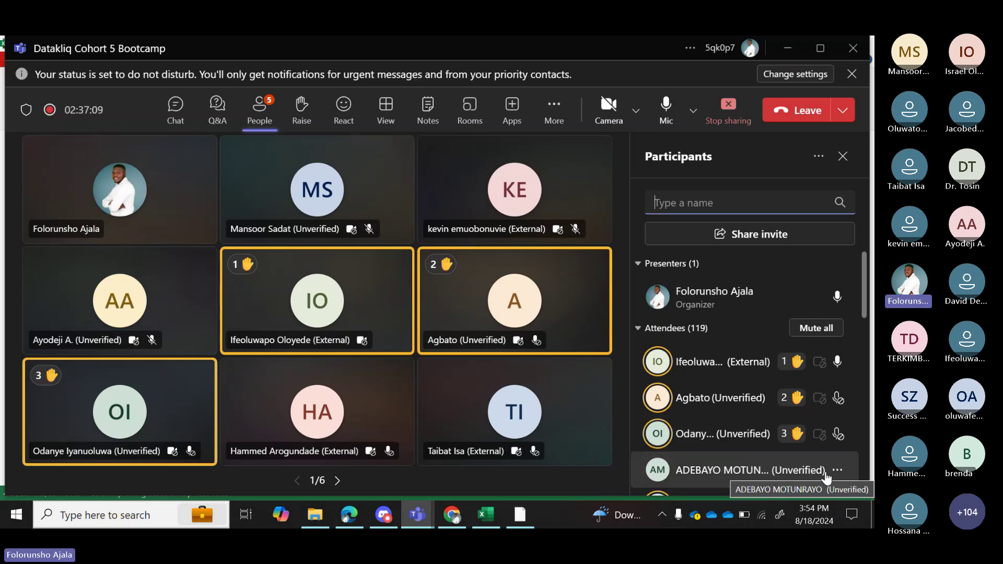
left_click(837, 476)
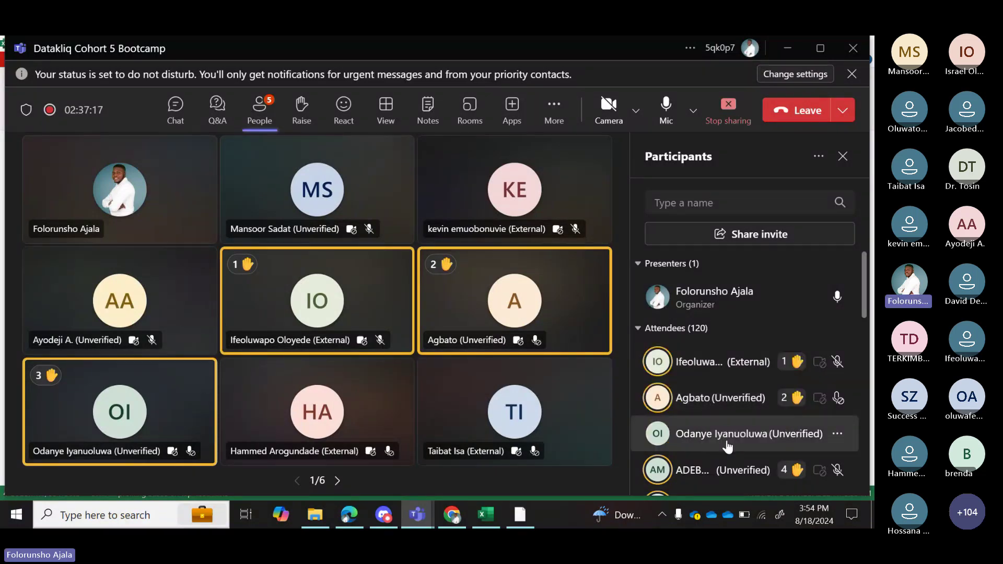
left_click(837, 436)
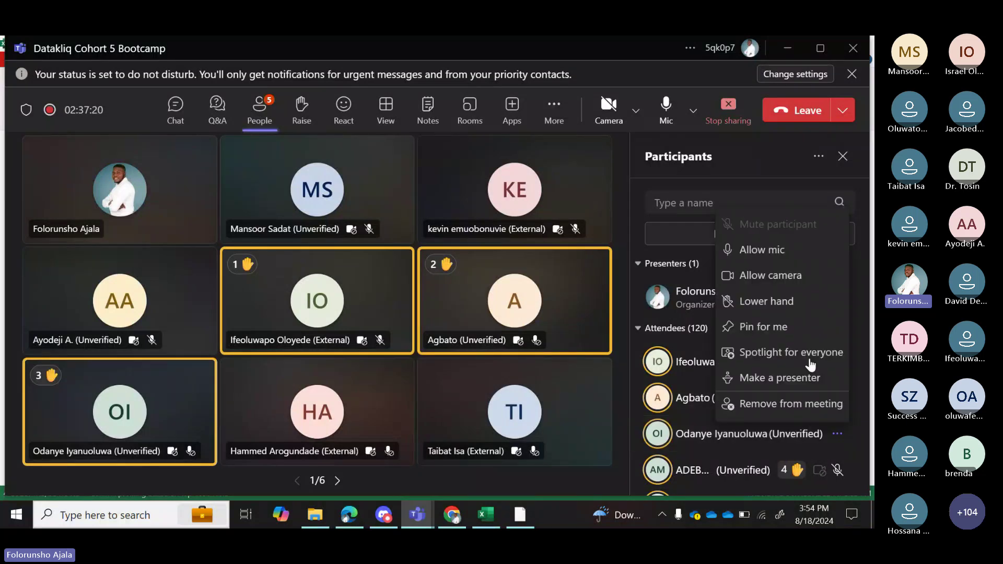
left_click(764, 253)
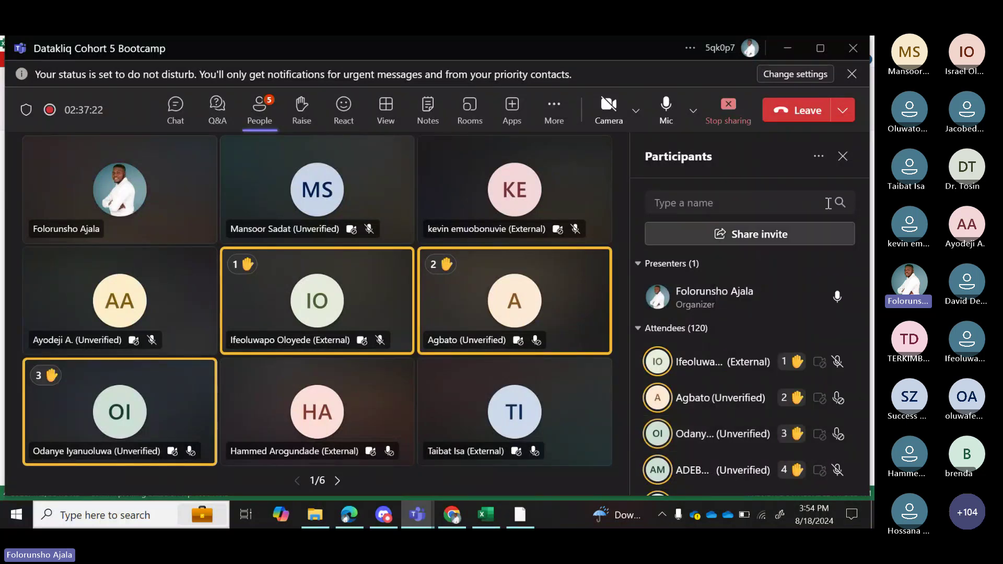
left_click(841, 158)
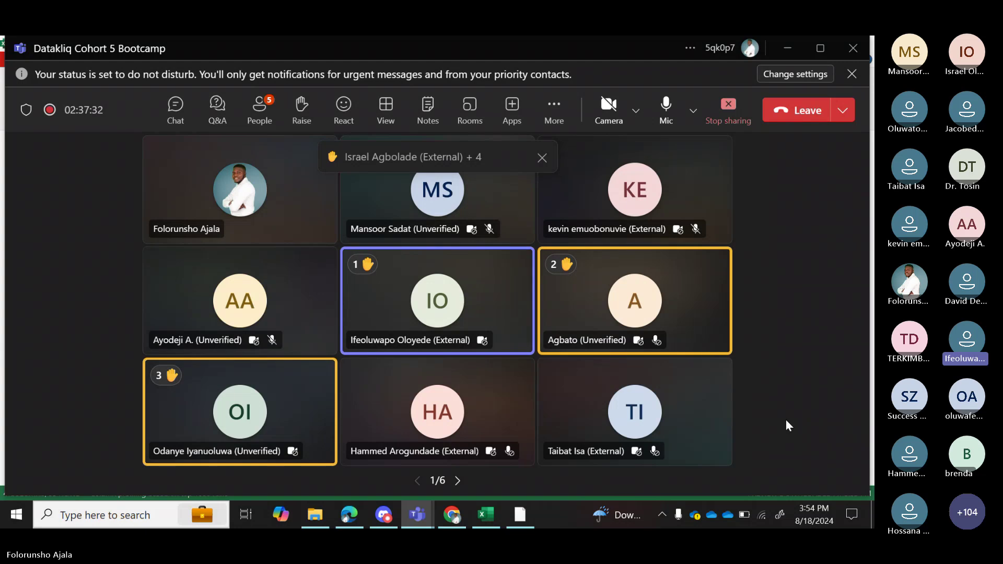
left_click(479, 517)
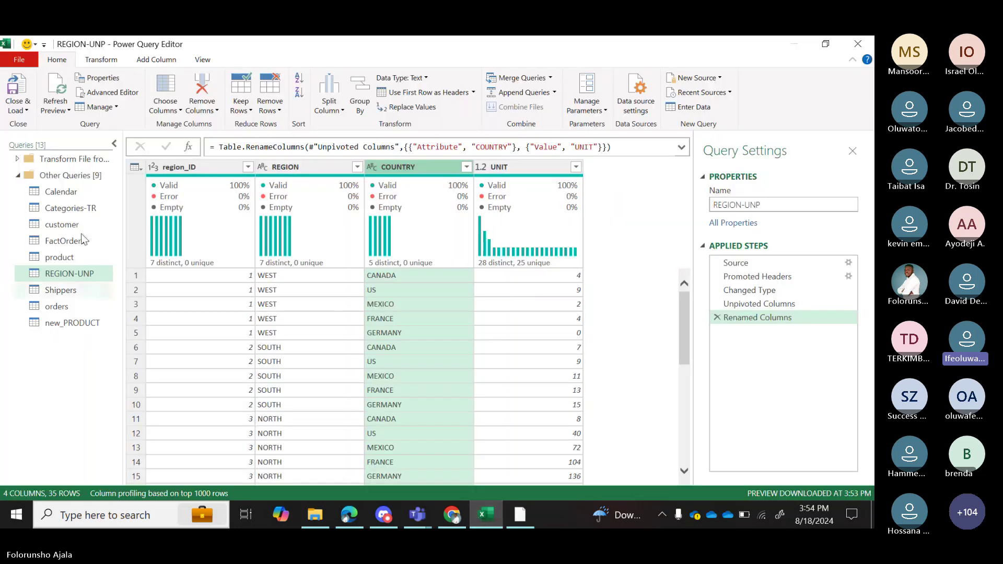
Open the customer query and scroll its 10 columns right to the country column.
left_click(77, 225)
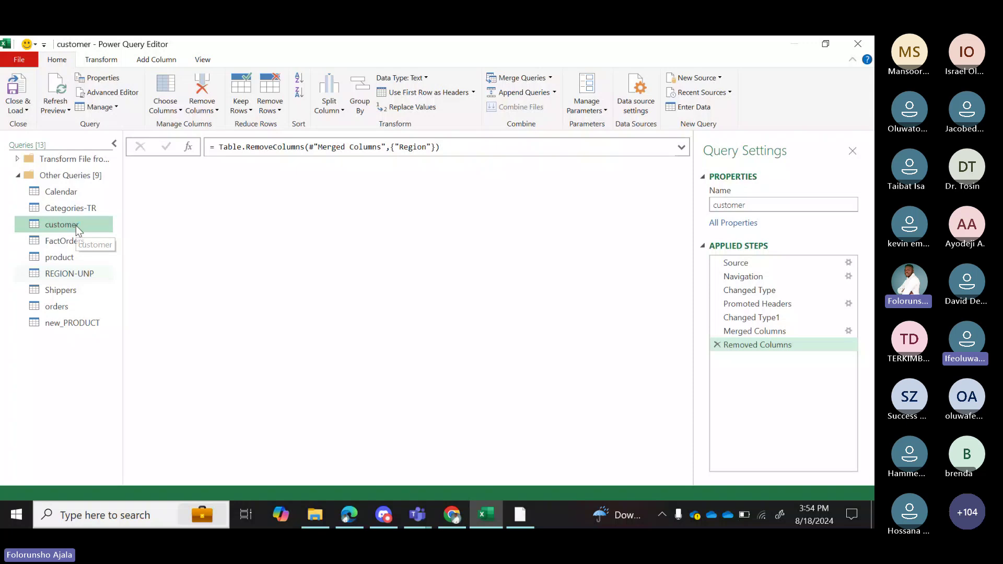
left_click_drag(391, 478, 500, 478)
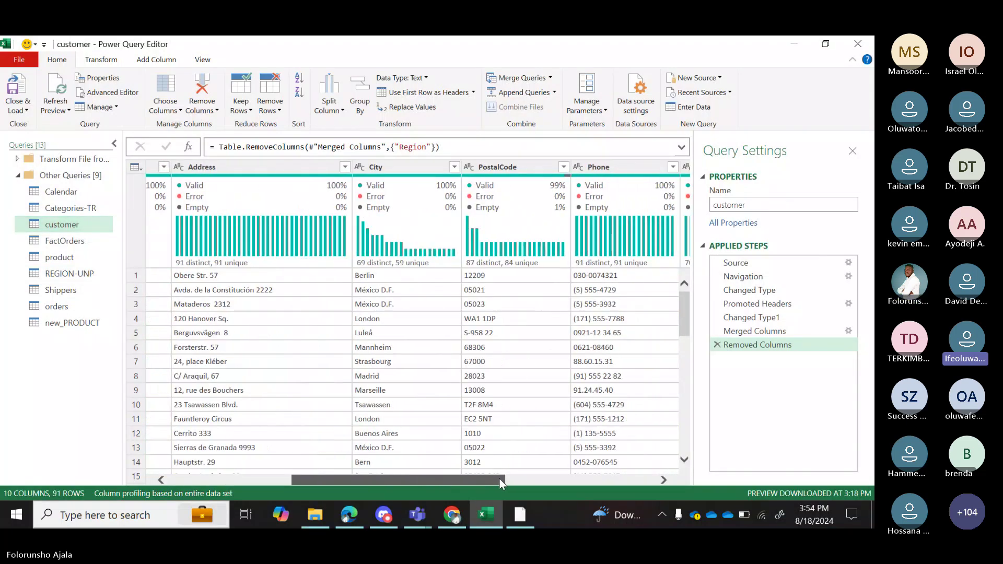
scroll(500, 479, "right", 1)
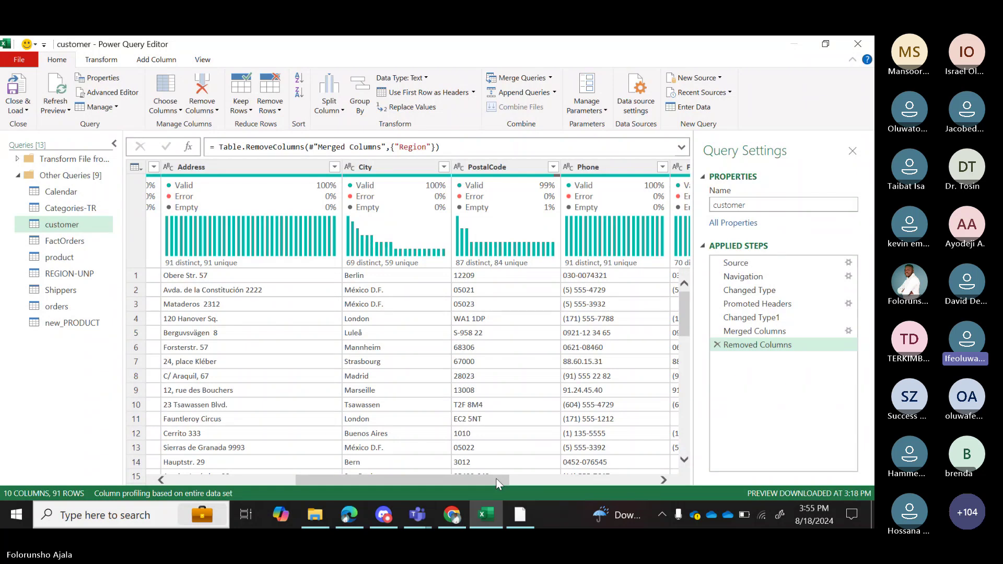
left_click_drag(497, 480, 610, 482)
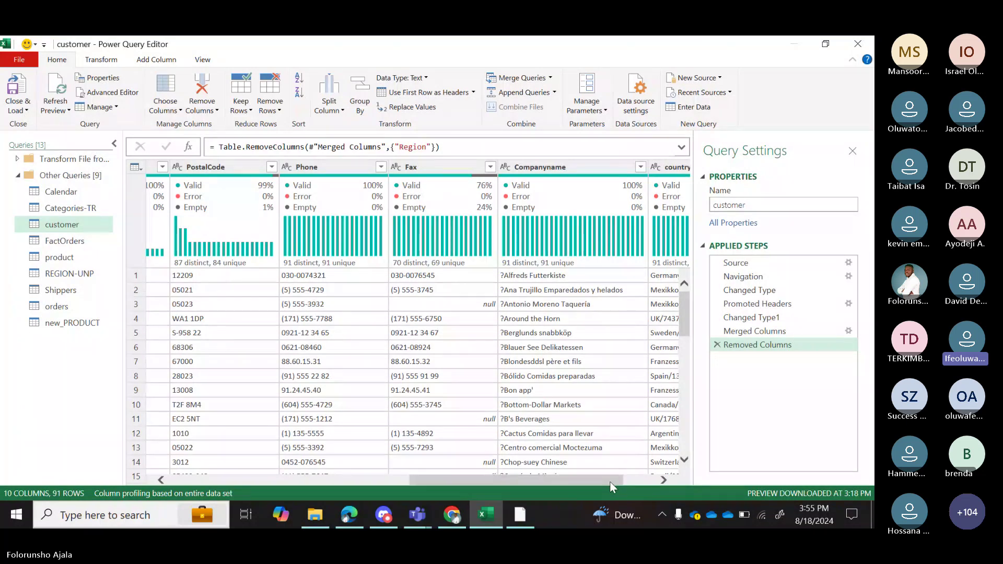
left_click_drag(609, 482, 648, 479)
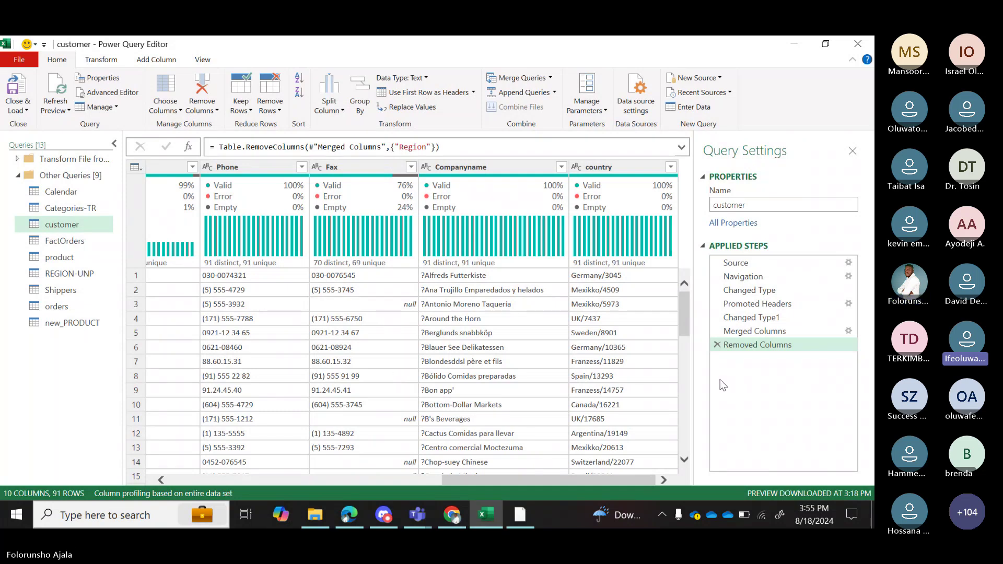
Delete the Removed Columns step so Region returns, then inspect the column quality bars.
left_click(717, 345)
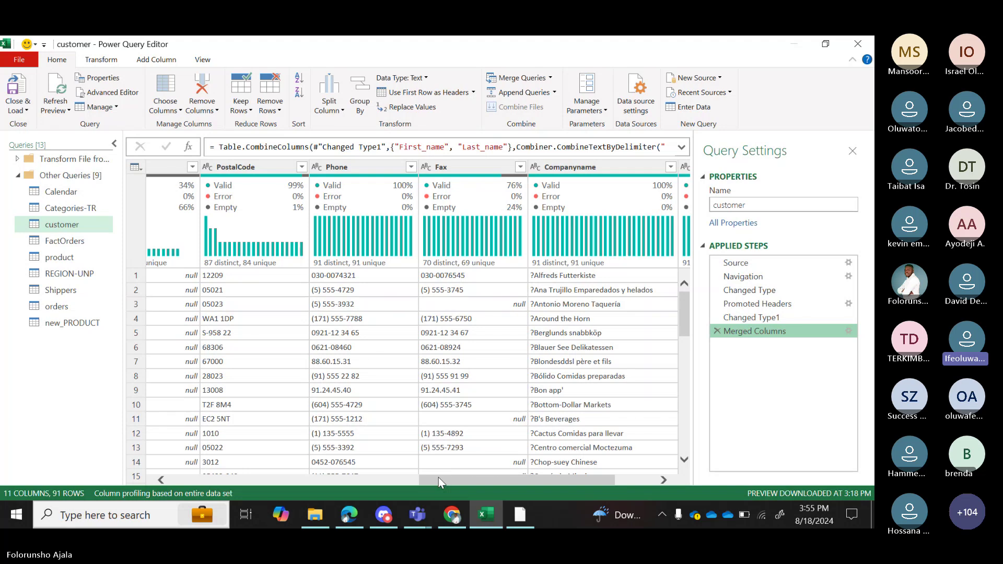
left_click_drag(438, 477, 243, 469)
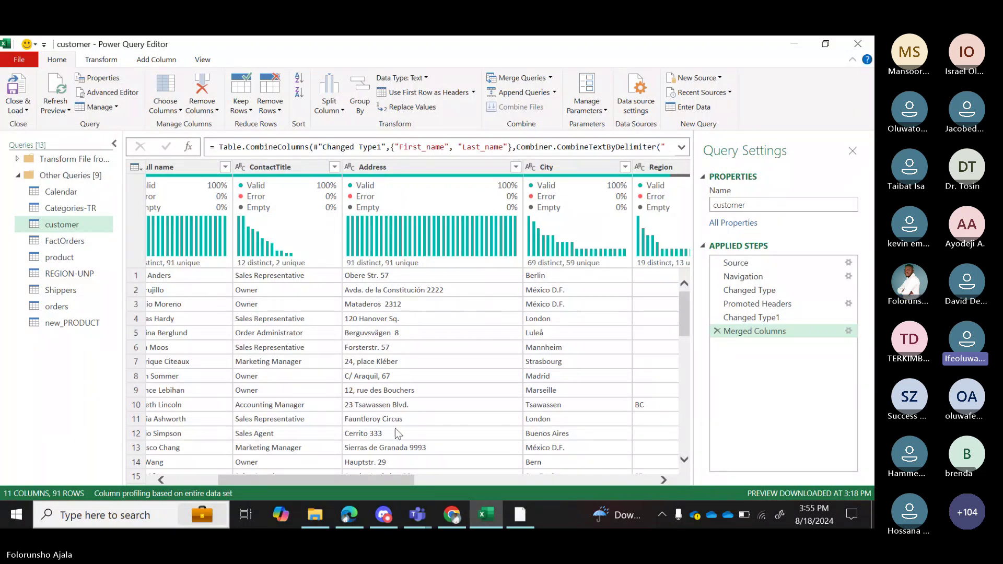
left_click_drag(387, 480, 406, 483)
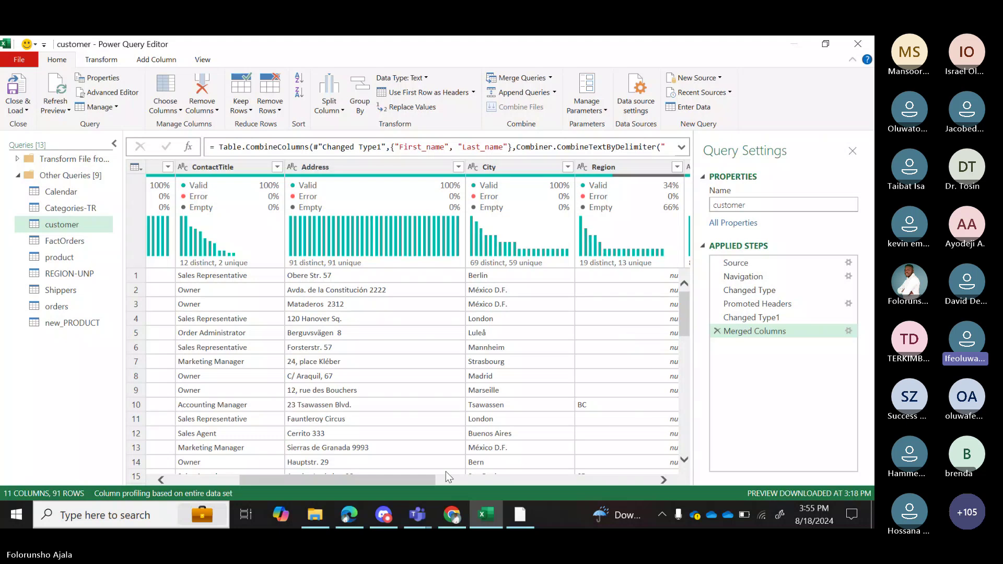
left_click_drag(423, 485, 446, 480)
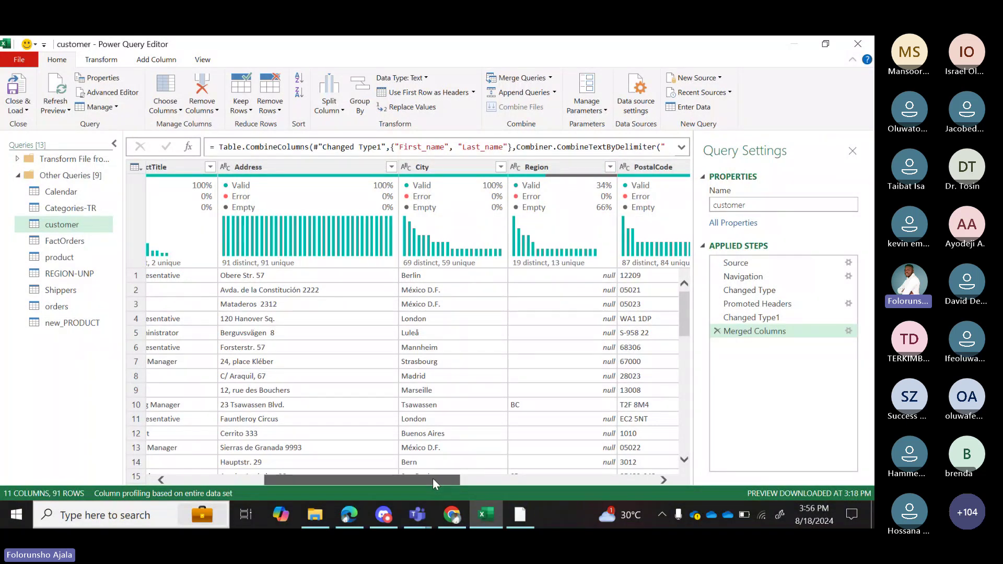
left_click_drag(433, 478, 410, 478)
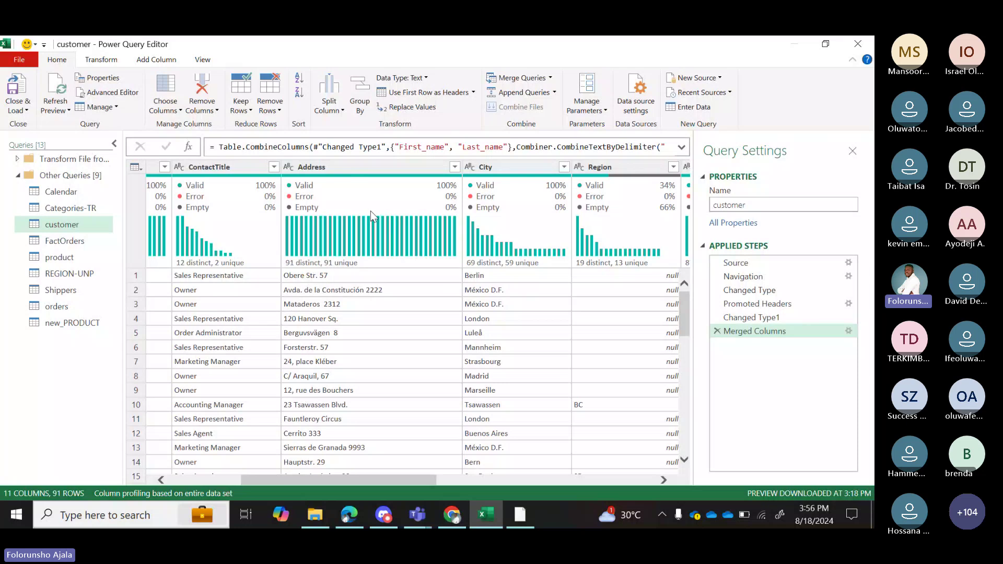
mouse_move(371, 210)
mouse_move(506, 184)
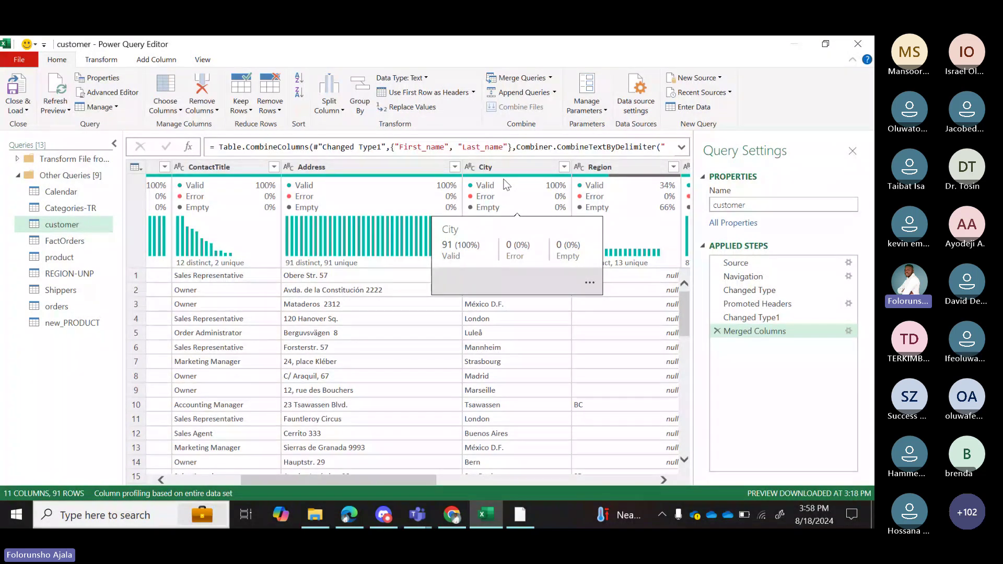
left_click_drag(422, 480, 641, 479)
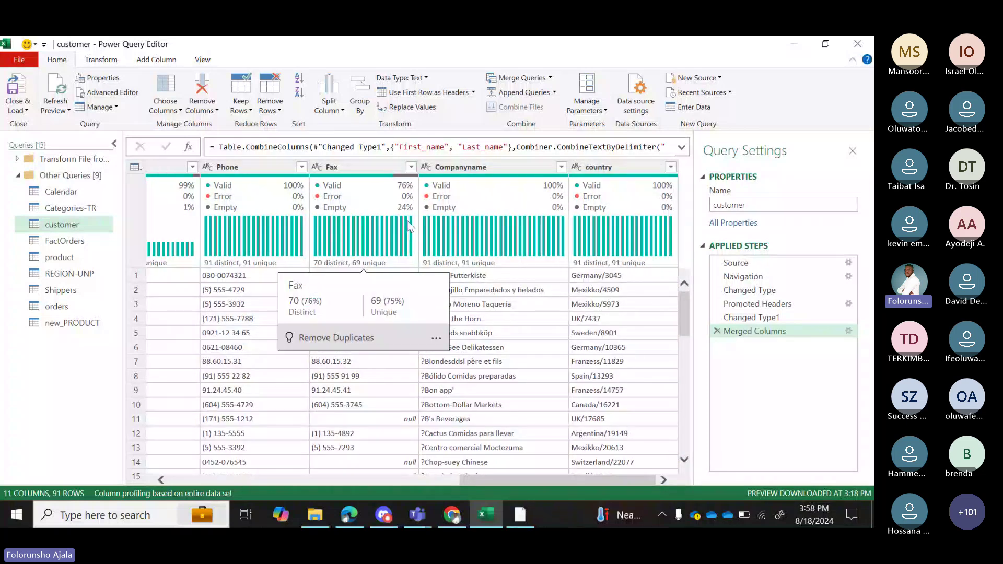
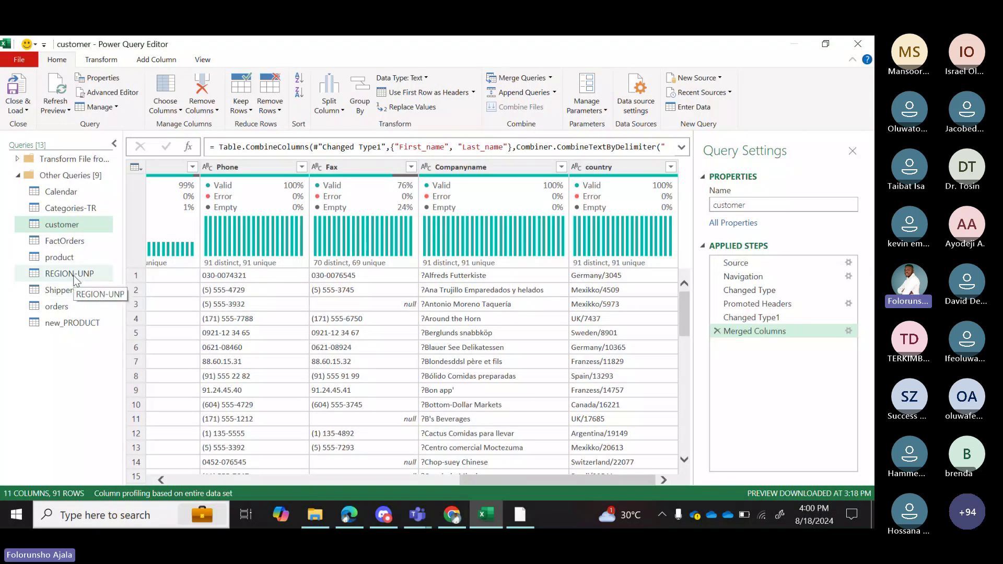
Bring the bootcamp Teams meeting forward, then return to the Power Query editor.
left_click(413, 523)
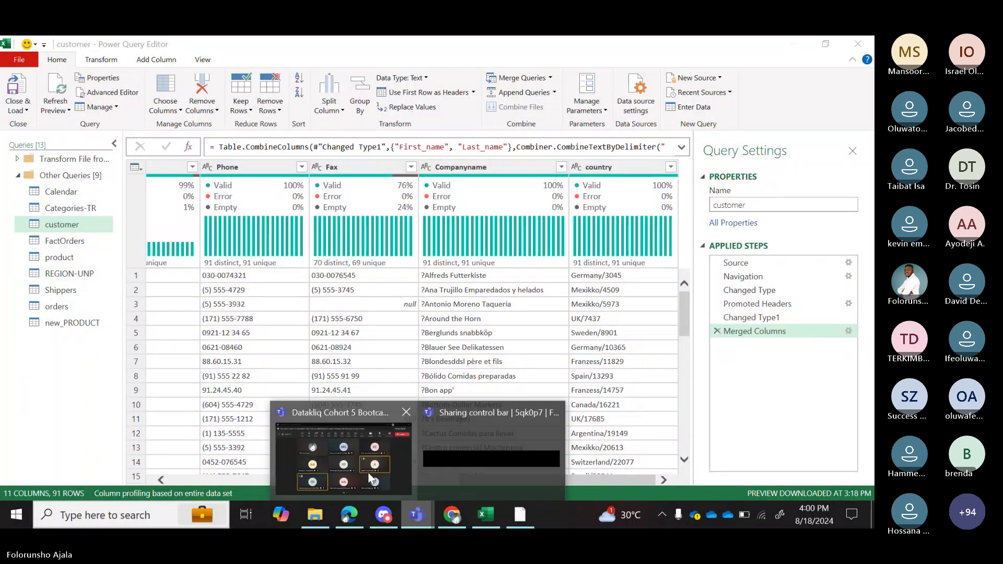
left_click(369, 472)
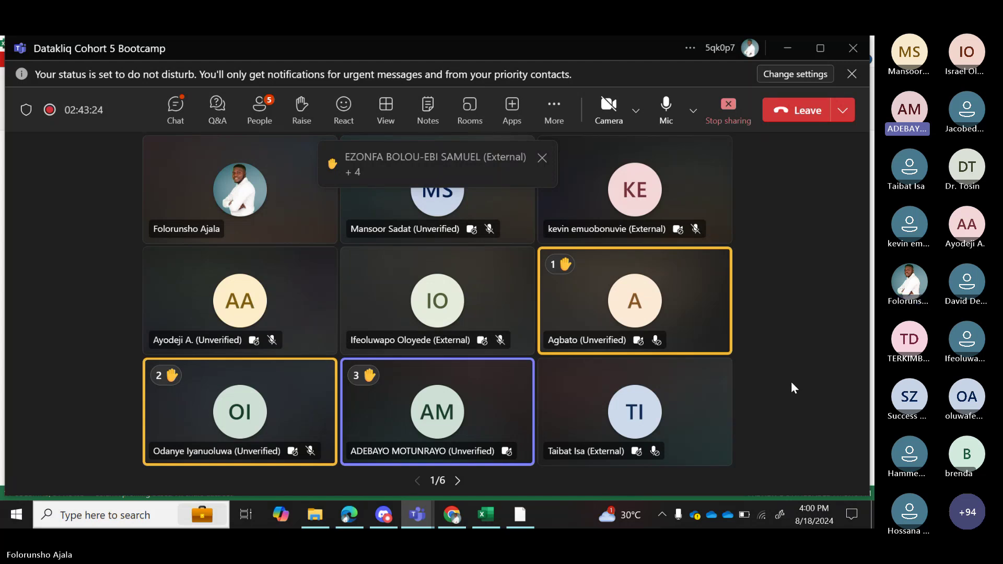
left_click(490, 514)
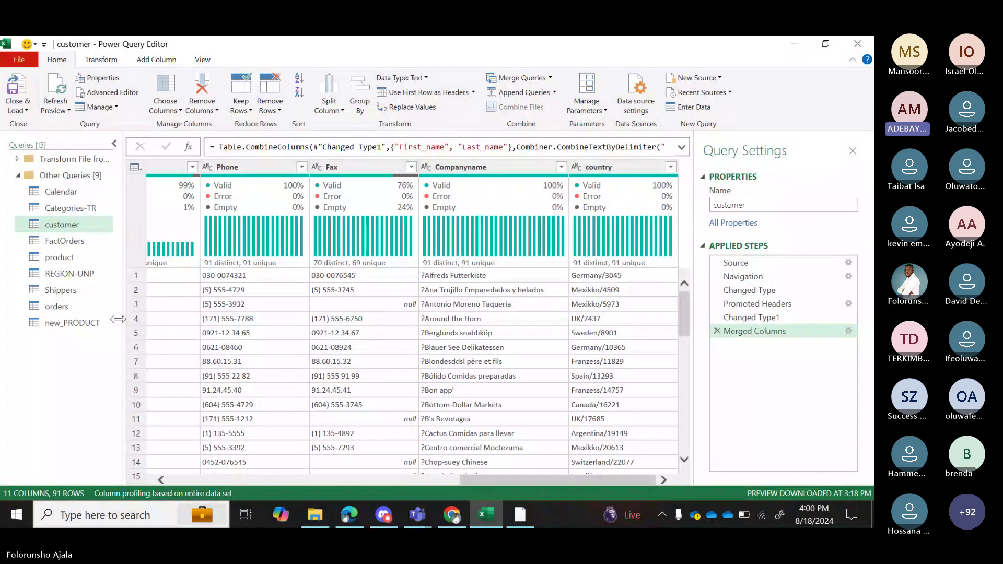
In REGION-UNP, delete the Renamed Columns and Unpivoted Columns steps.
left_click(72, 274)
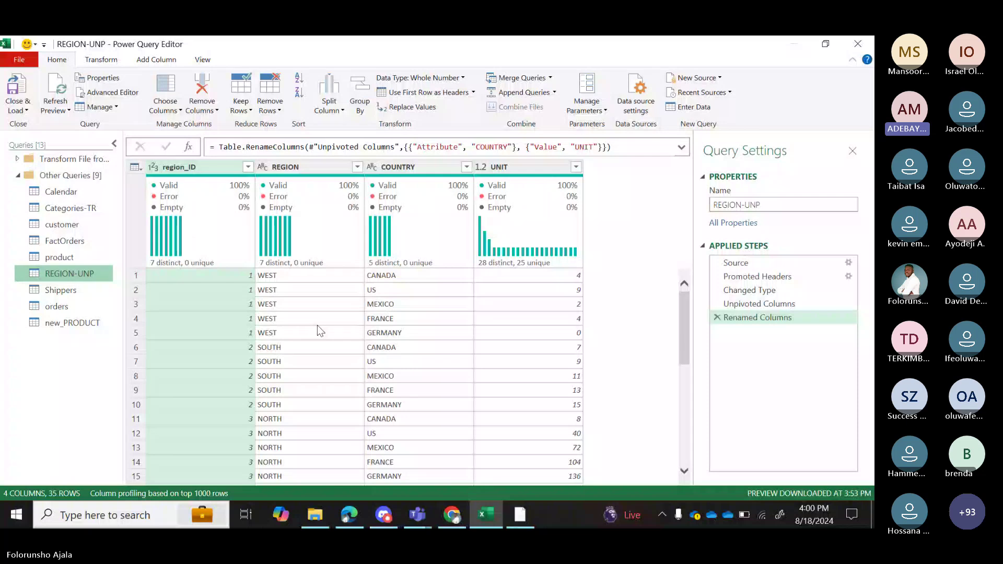
left_click(717, 318)
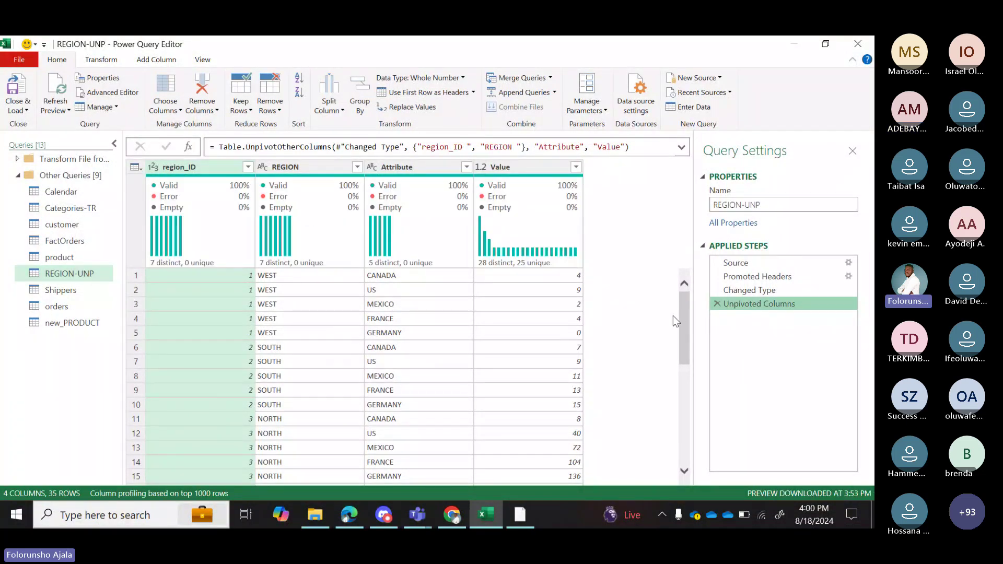
left_click(717, 304)
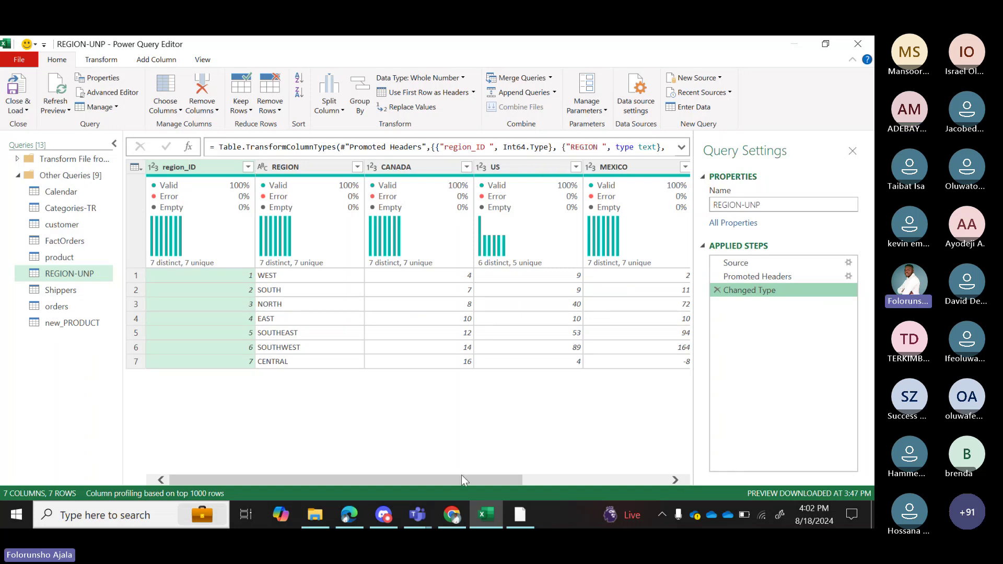
mouse_move(462, 479)
left_mouse_down()
mouse_move(610, 482)
mouse_move(443, 473)
left_mouse_up()
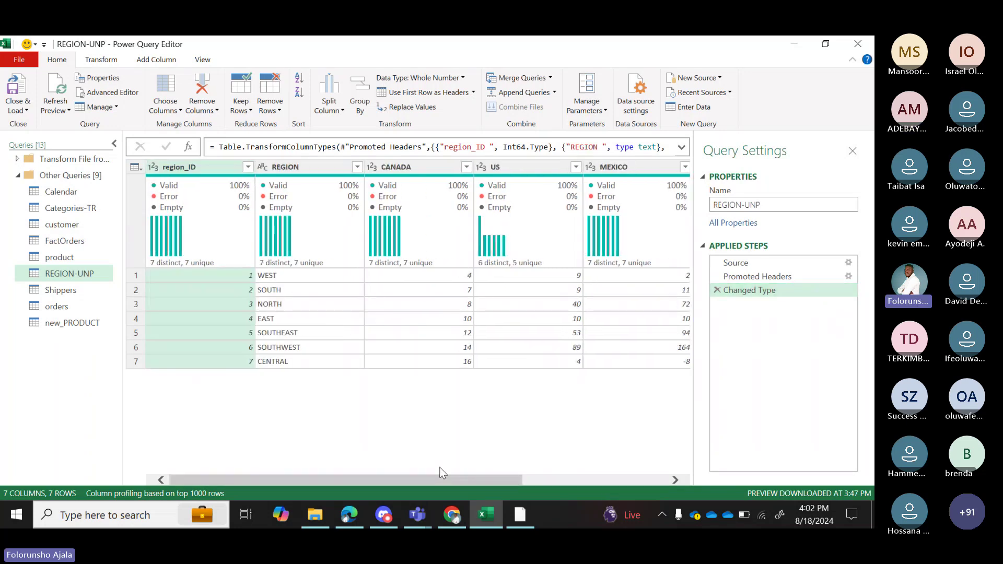
Select the CANADA, US, MEXICO and FRANCE country columns and unpivot them into Attribute/Value rows.
mouse_move(482, 176)
left_click(421, 171)
left_click(538, 171, "ctrl")
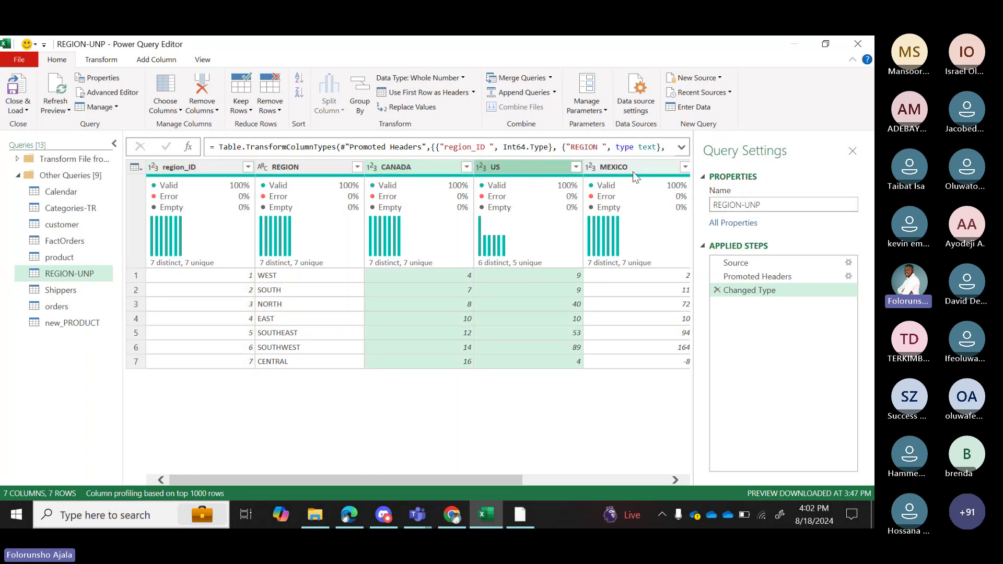
left_click(634, 176, "ctrl")
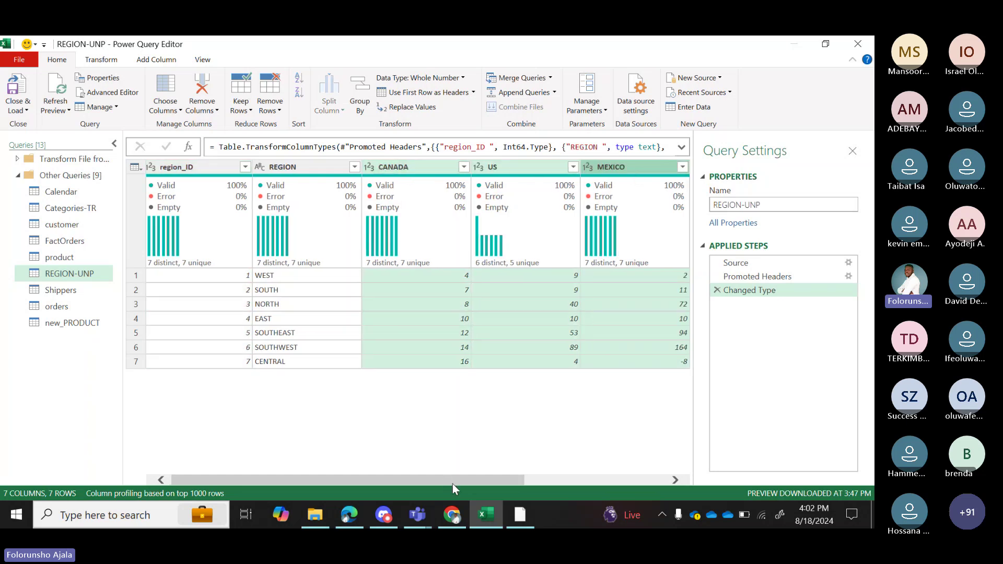
scroll(452, 484, "right", 3)
left_click(526, 171, "ctrl")
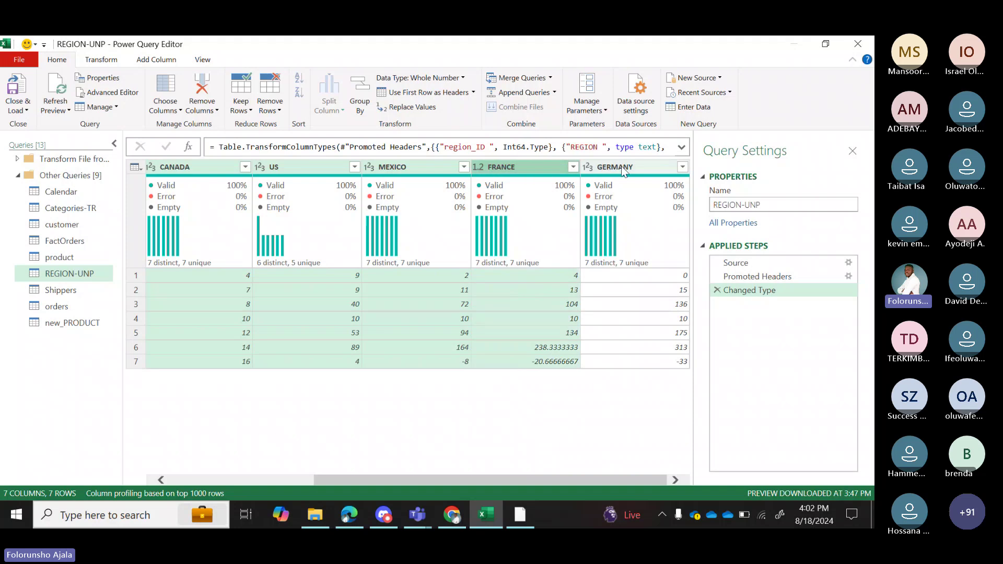
right_click(623, 171)
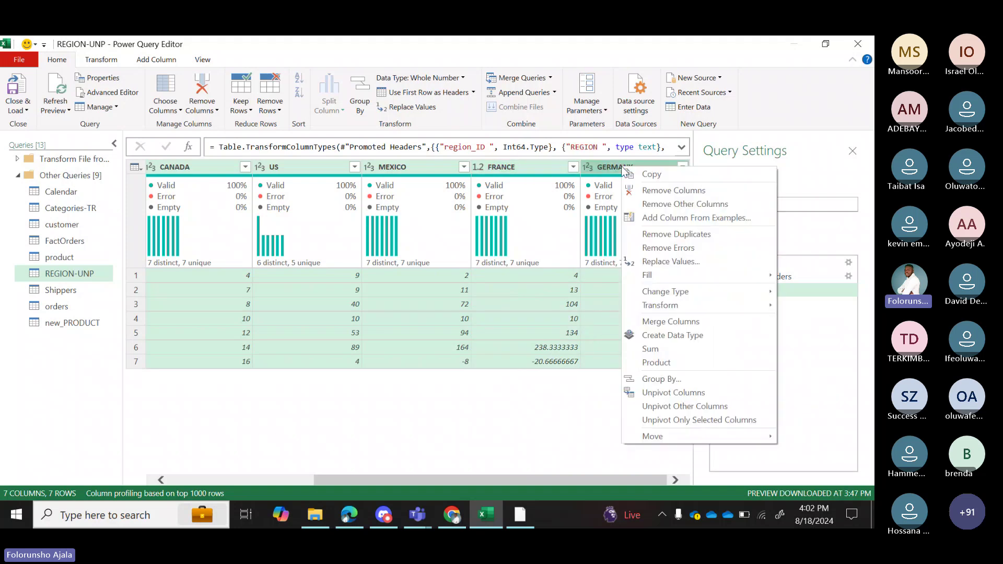
left_click(675, 392)
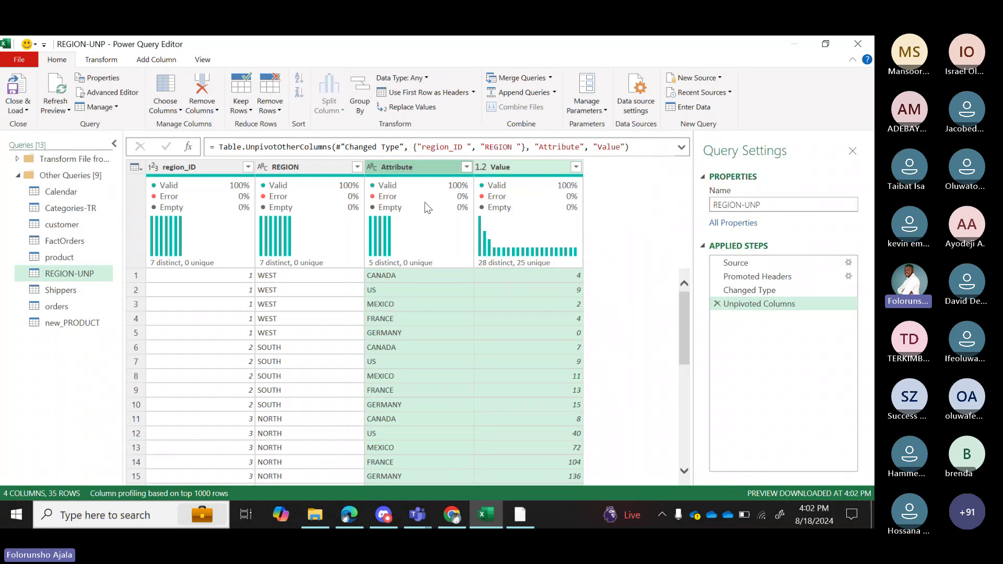
mouse_move(425, 202)
In Categories-TR, delete the Changed Type1, Promoted Headers and Transposed Table steps.
left_click(64, 210)
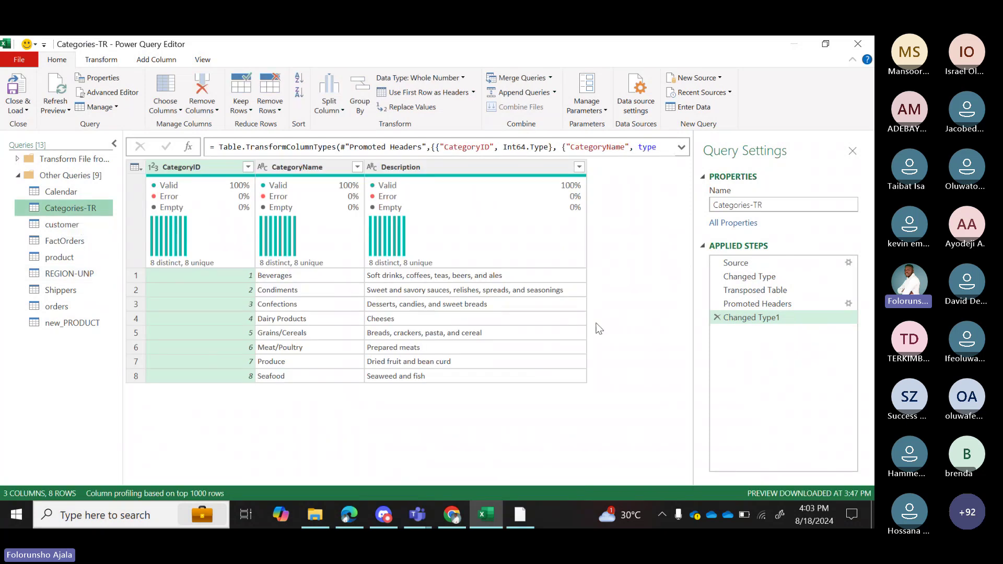
left_click(717, 317)
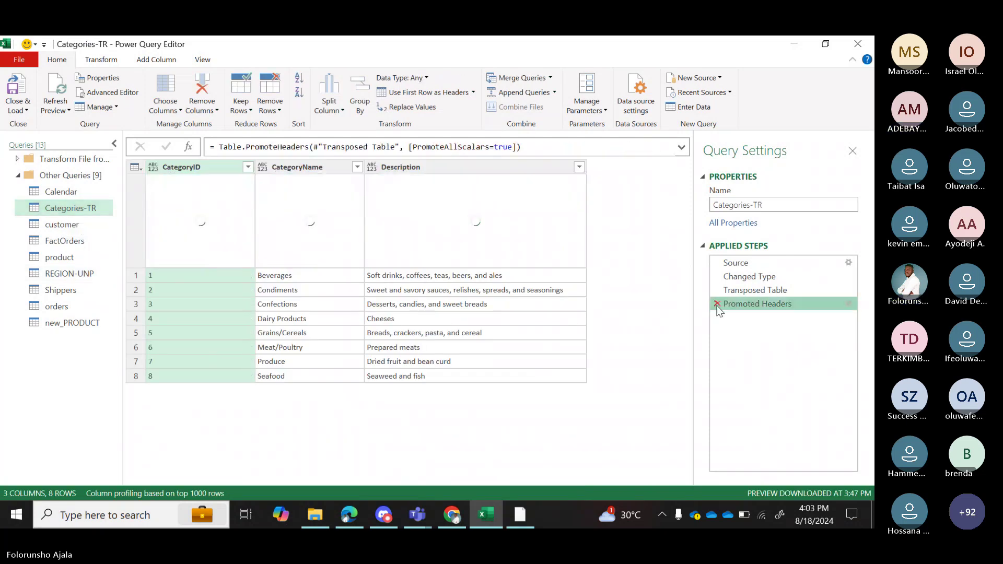
left_click(717, 305)
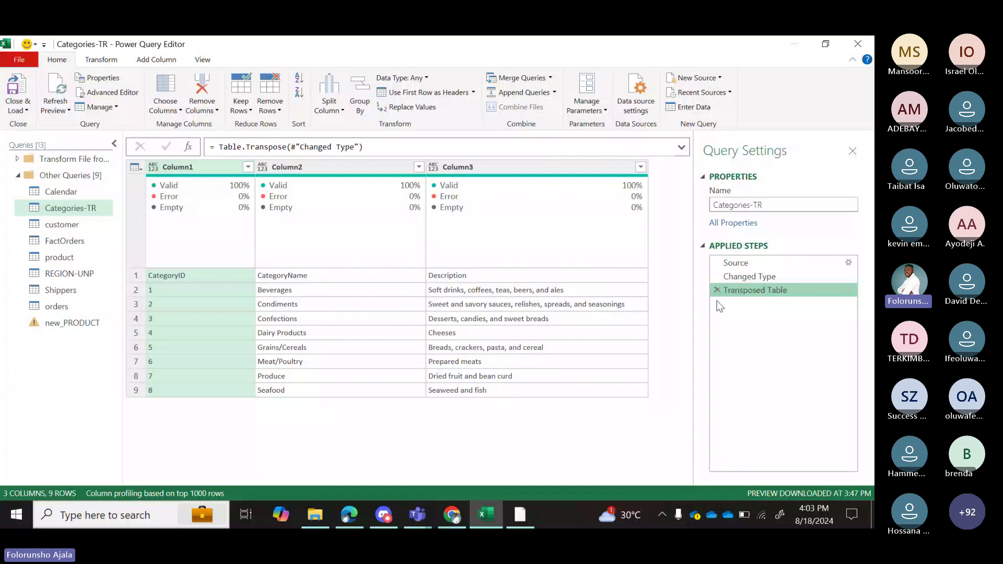
left_click(717, 291)
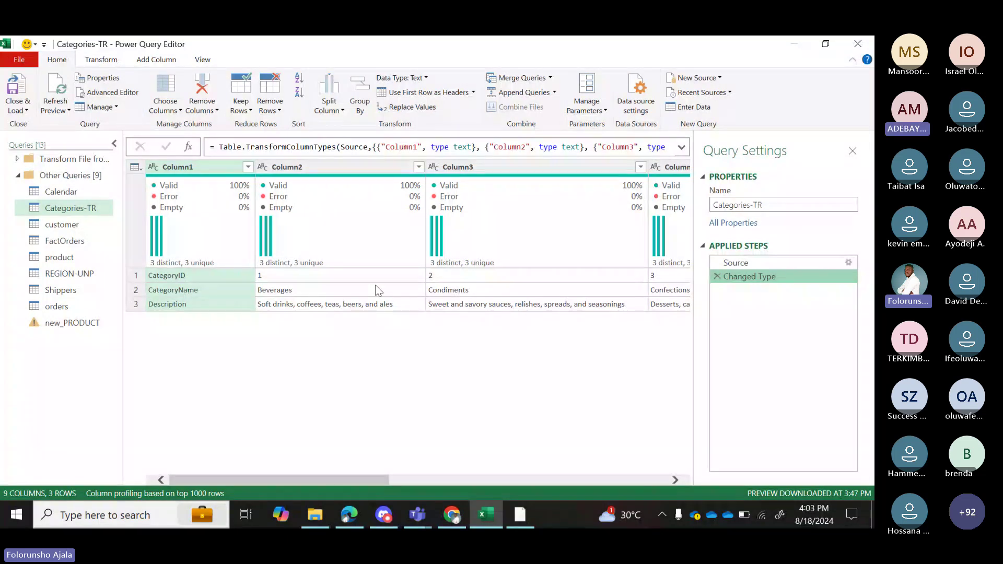
Transpose the category table and use its first row as column headers.
left_click(114, 62)
left_click(118, 77)
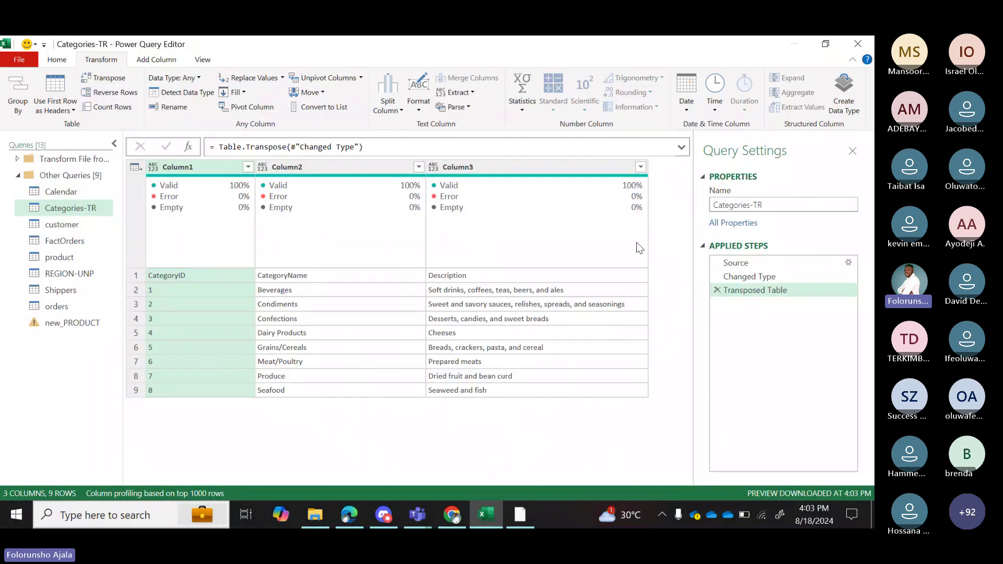
left_click(55, 61)
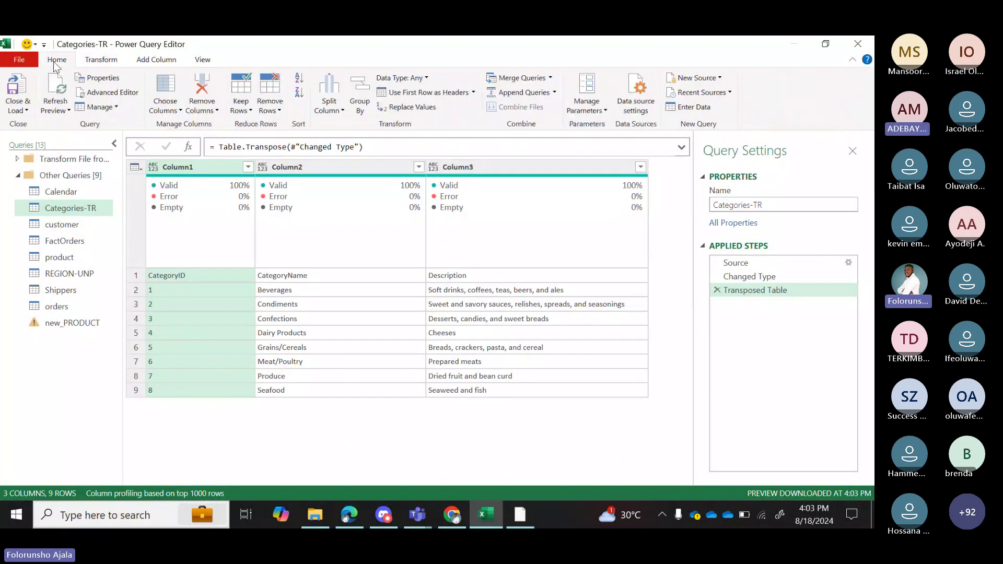
left_click(551, 79)
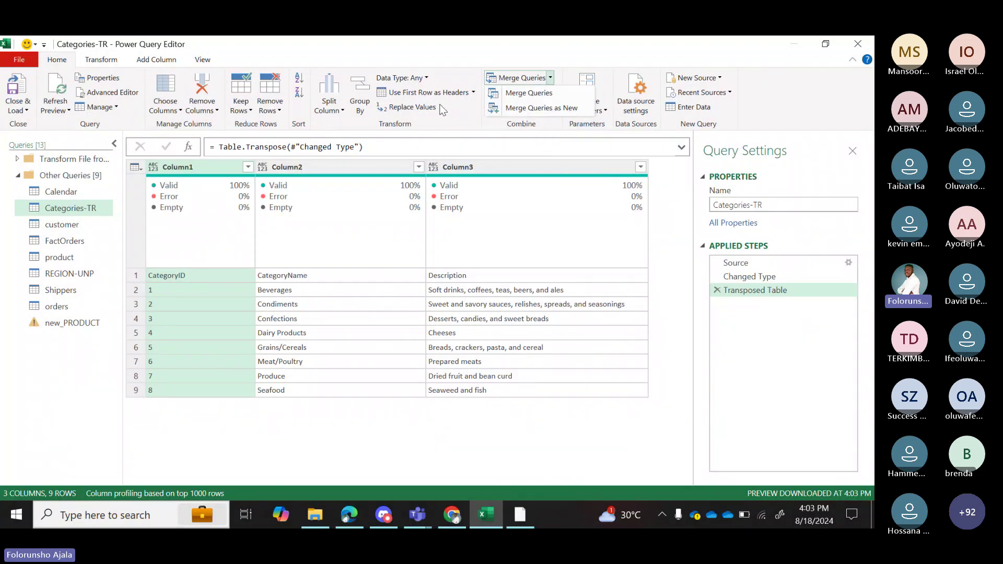
left_click(473, 93)
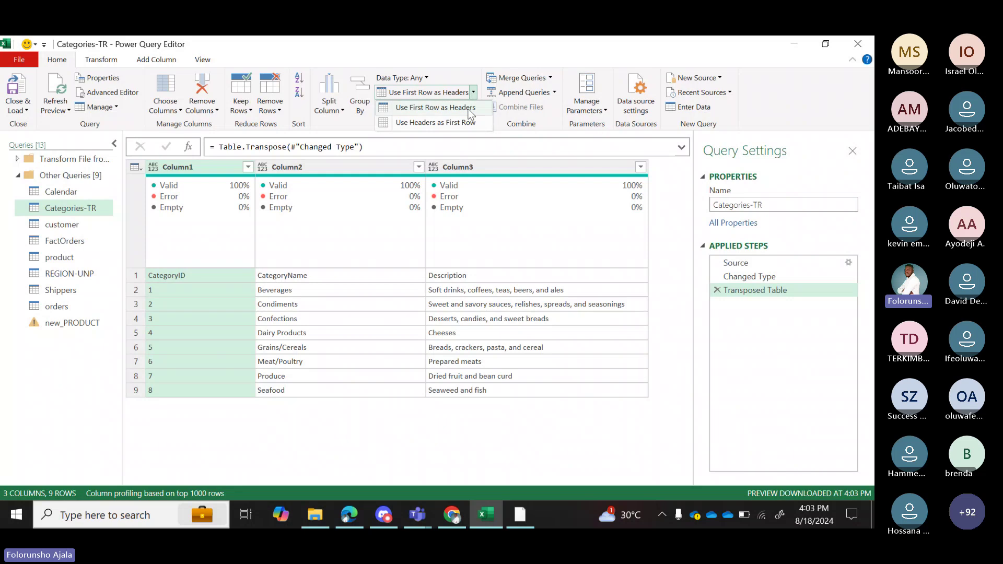
left_click(465, 107)
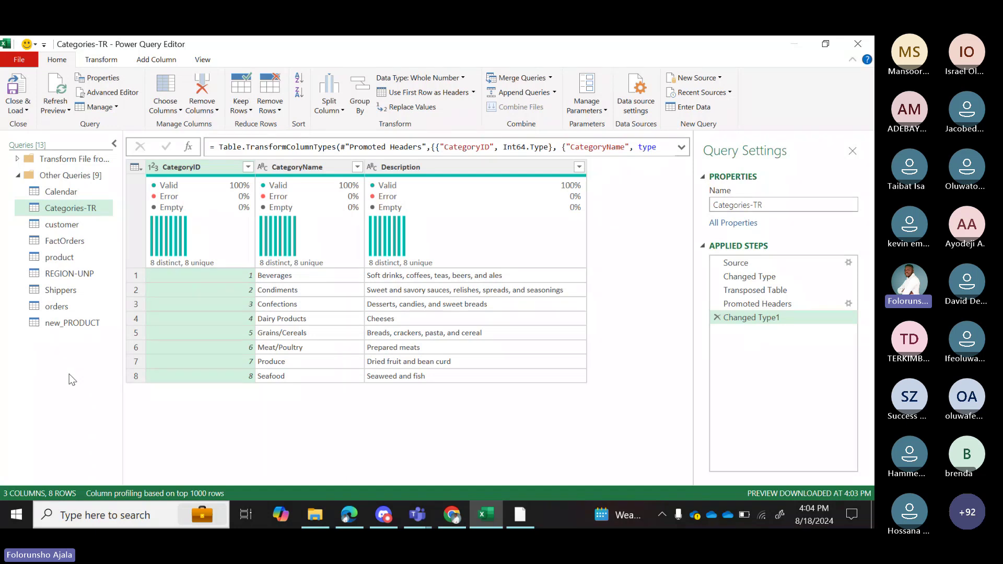
Hide the Query Settings panel and switch to the orders query.
left_click(856, 150)
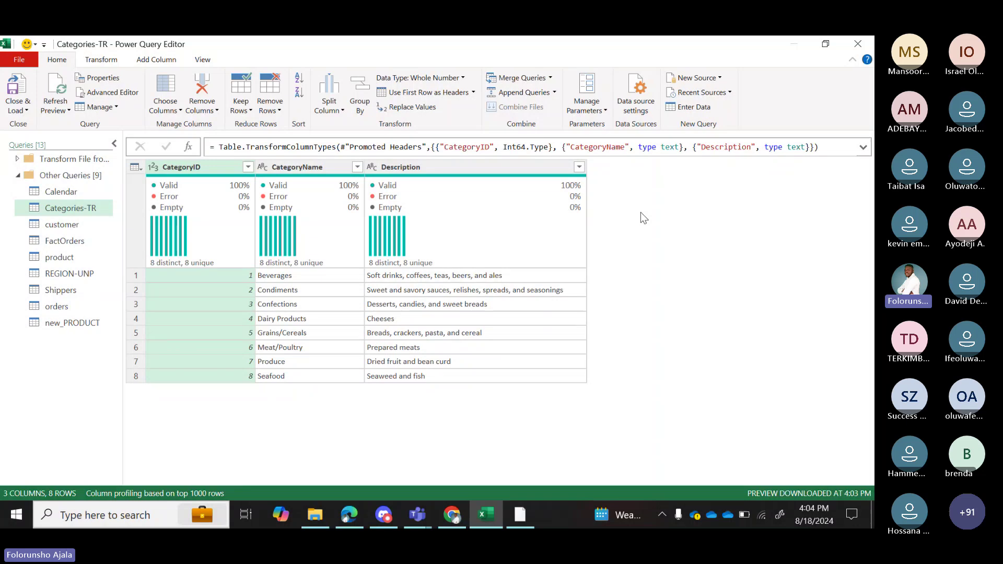
left_click(110, 61)
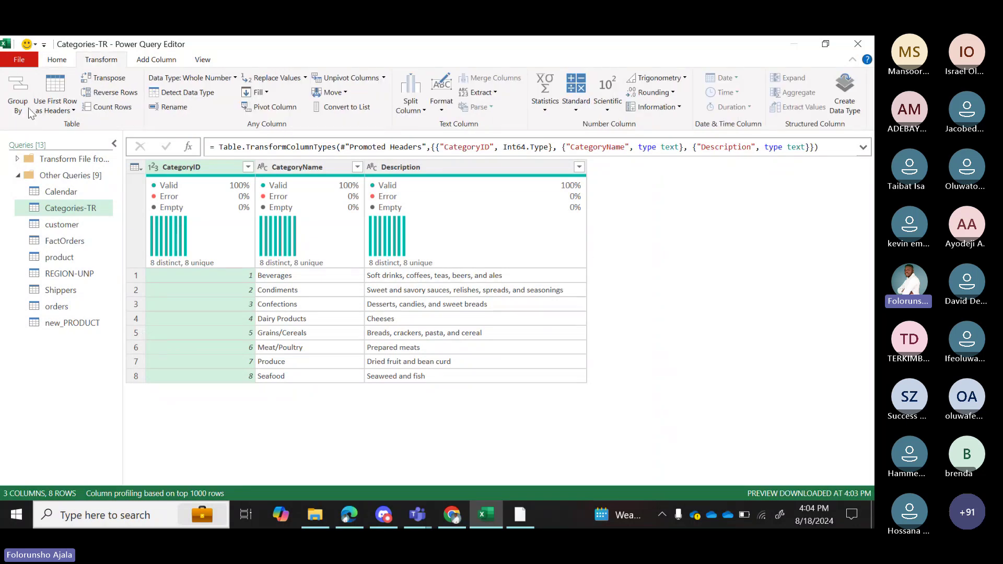
left_click(167, 64)
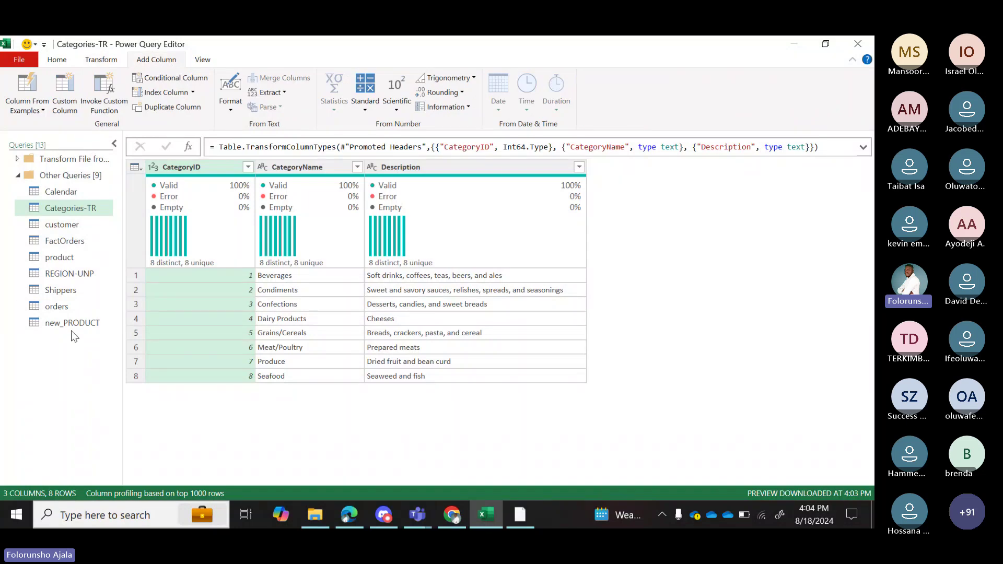
left_click(63, 306)
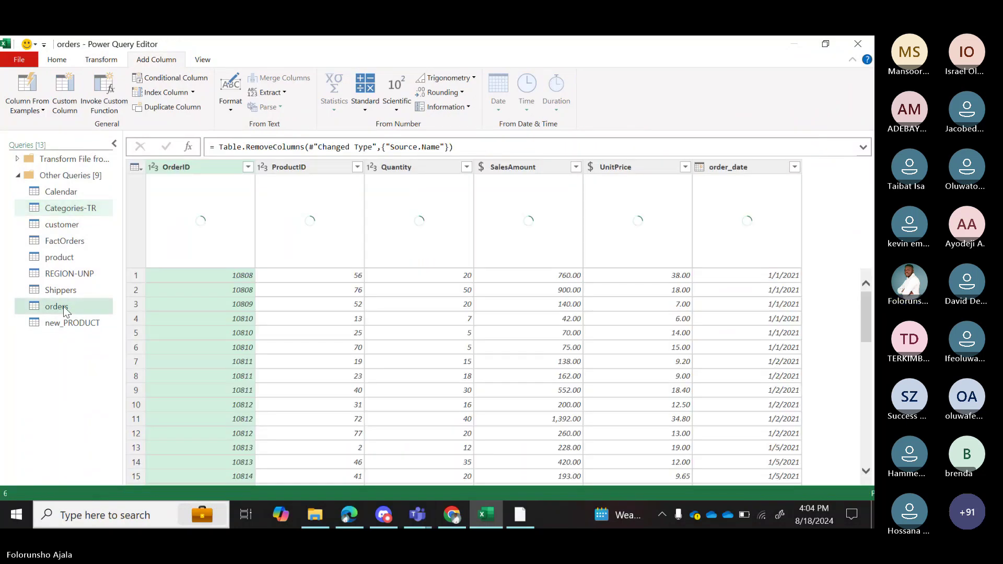
Load 2023-orders.csv through New Source > Text/CSV into a new 2023-orders query.
left_click(58, 61)
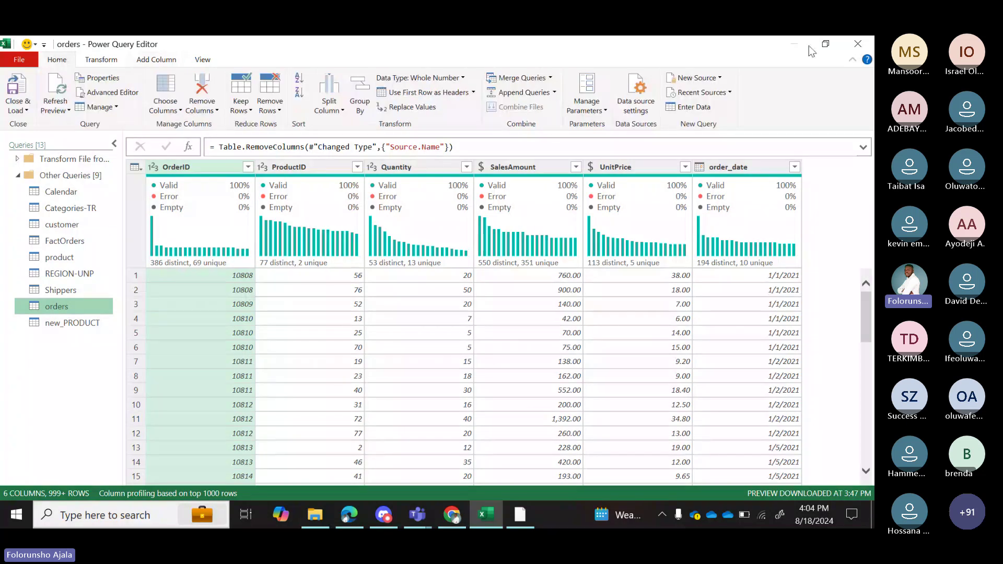
left_click(719, 78)
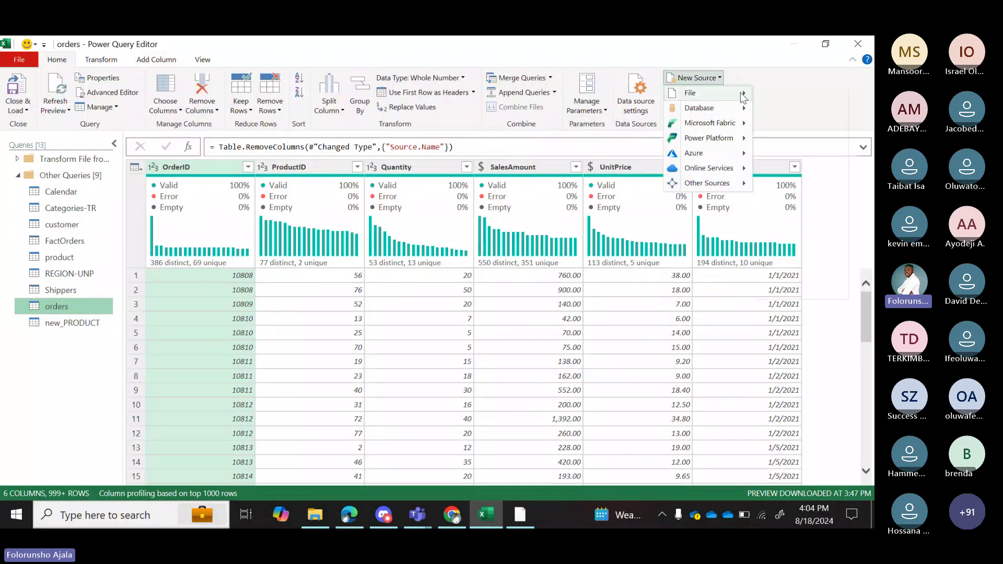
mouse_move(742, 103)
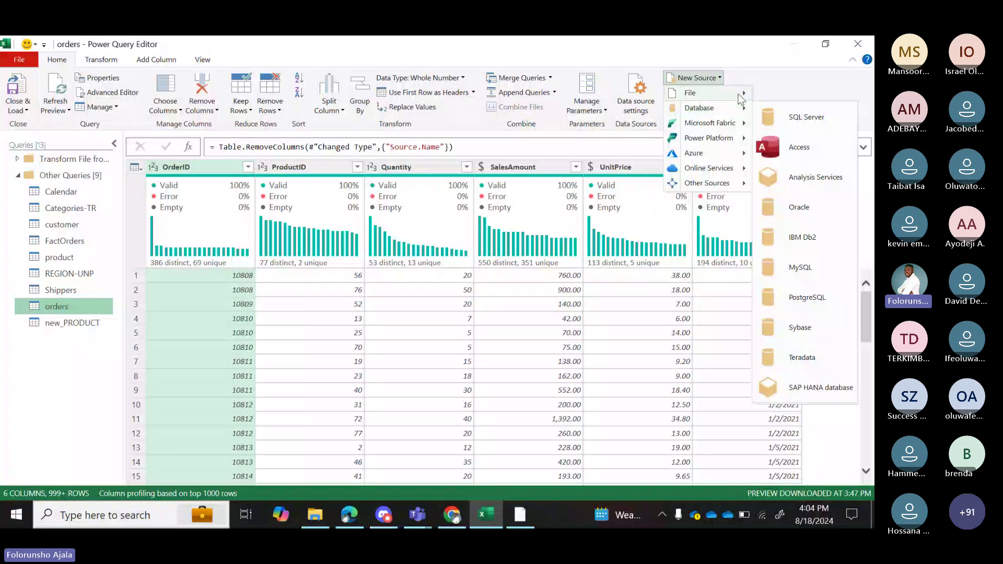
left_click(804, 142)
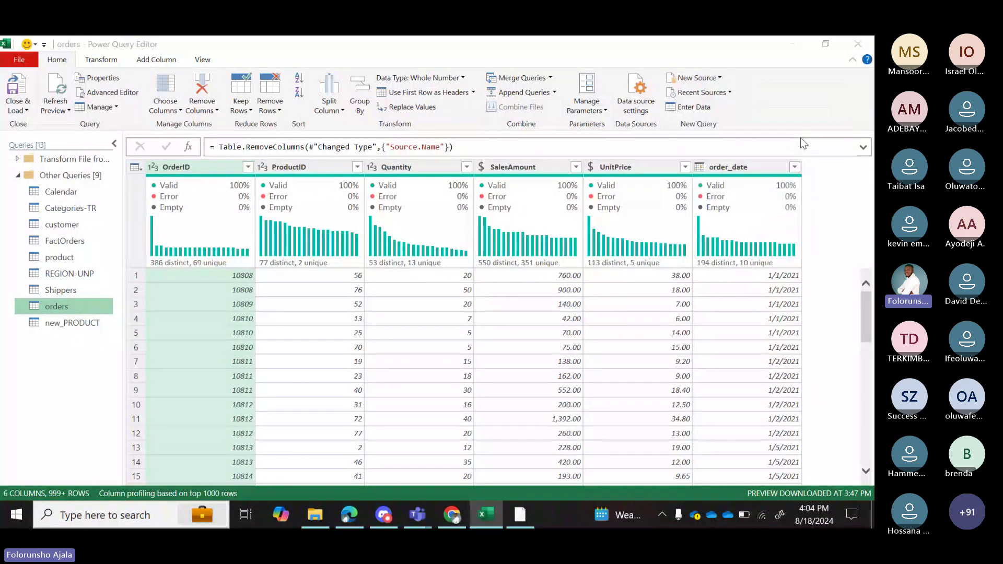
left_click(183, 150)
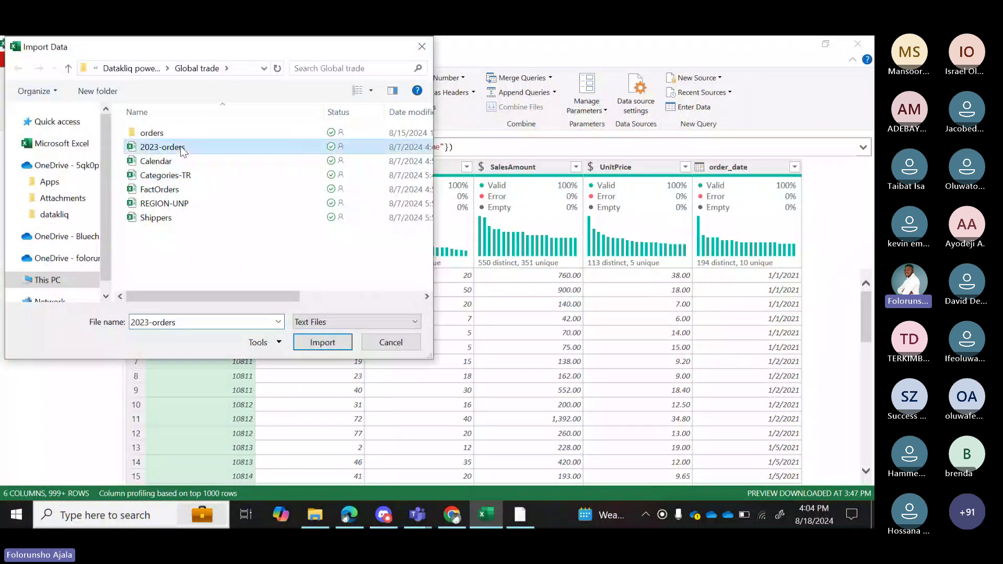
left_click(305, 344)
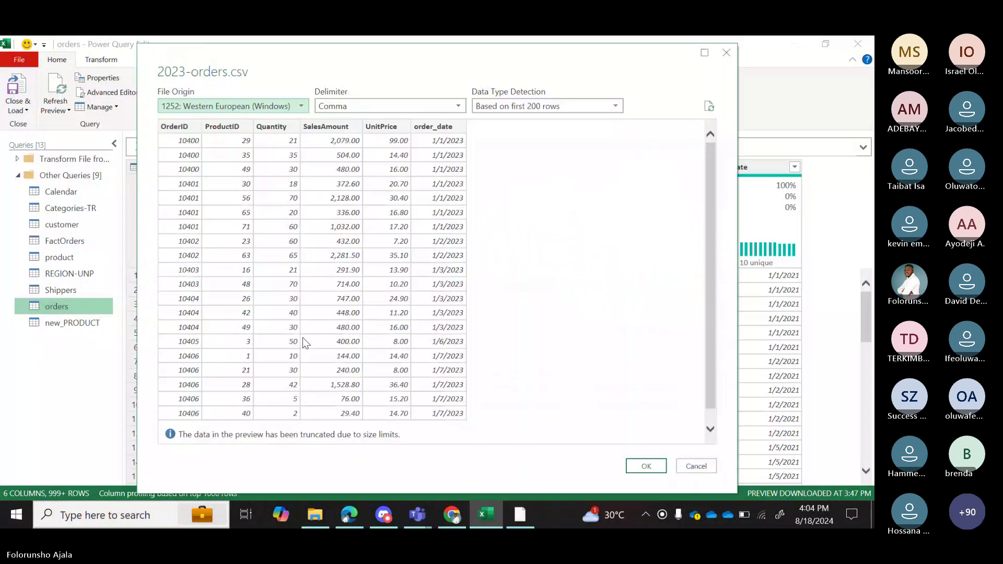
left_click(647, 467)
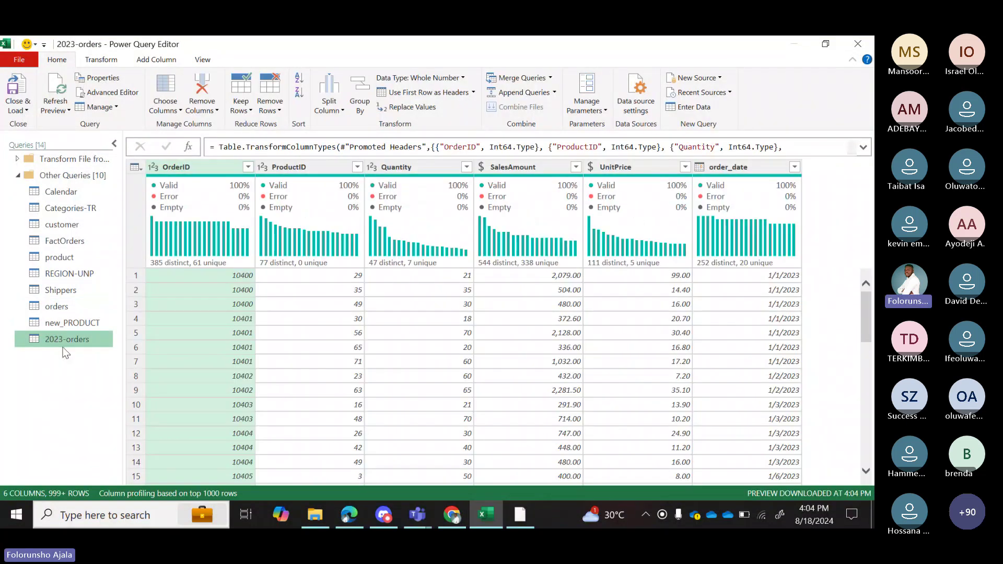
Switch back and forth between orders and 2023-orders to compare their data.
left_click(63, 308)
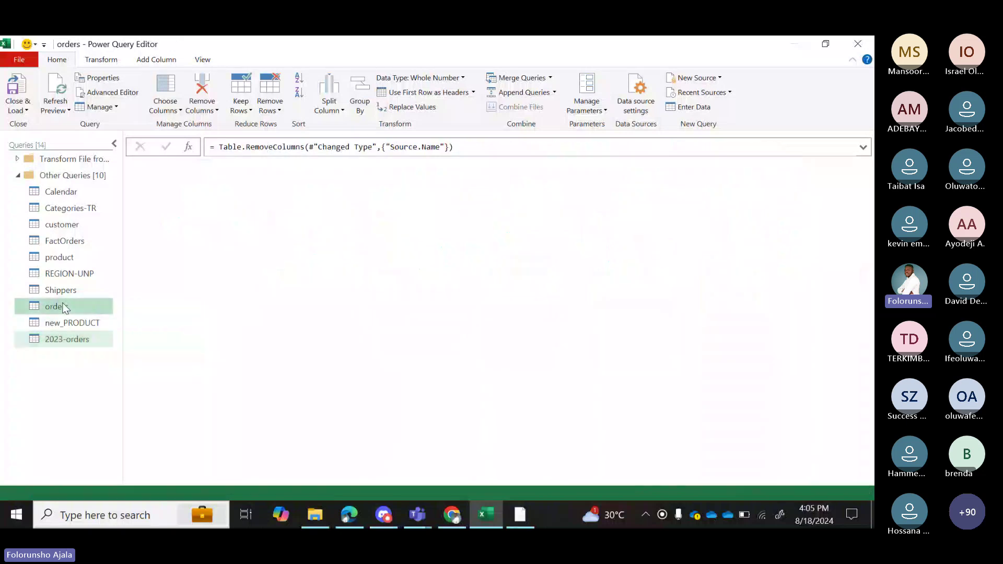
left_click(76, 341)
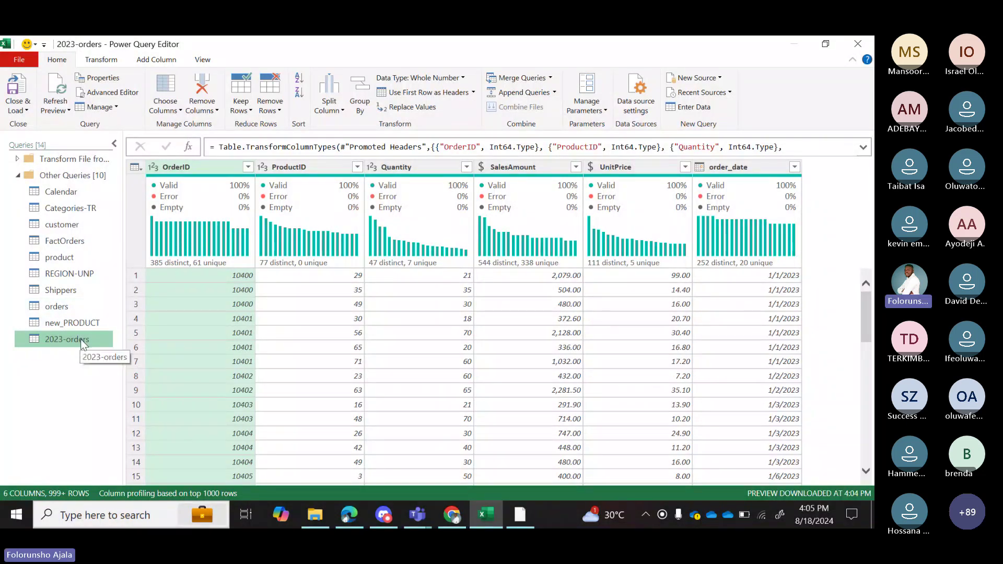
left_click(68, 308)
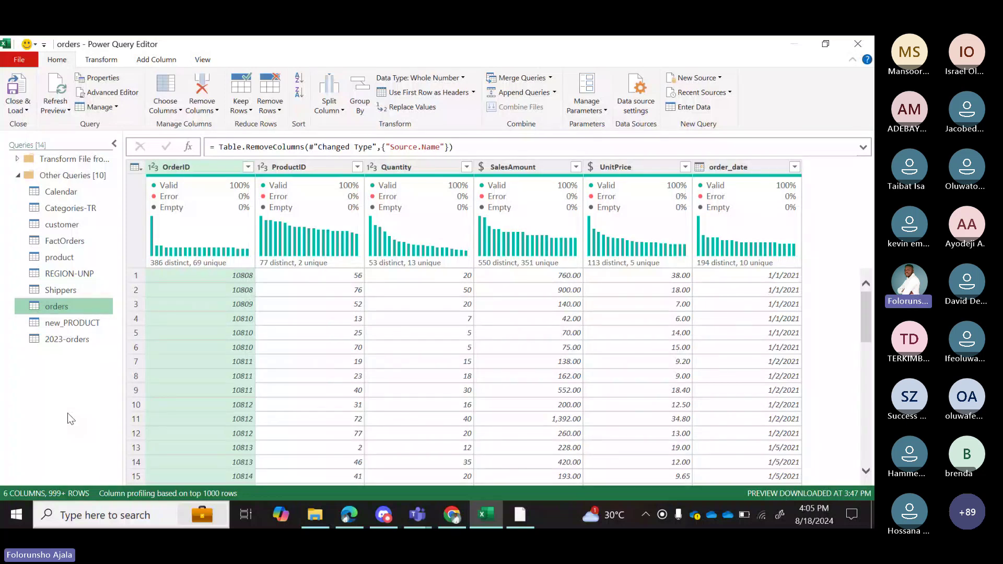
left_click(65, 341)
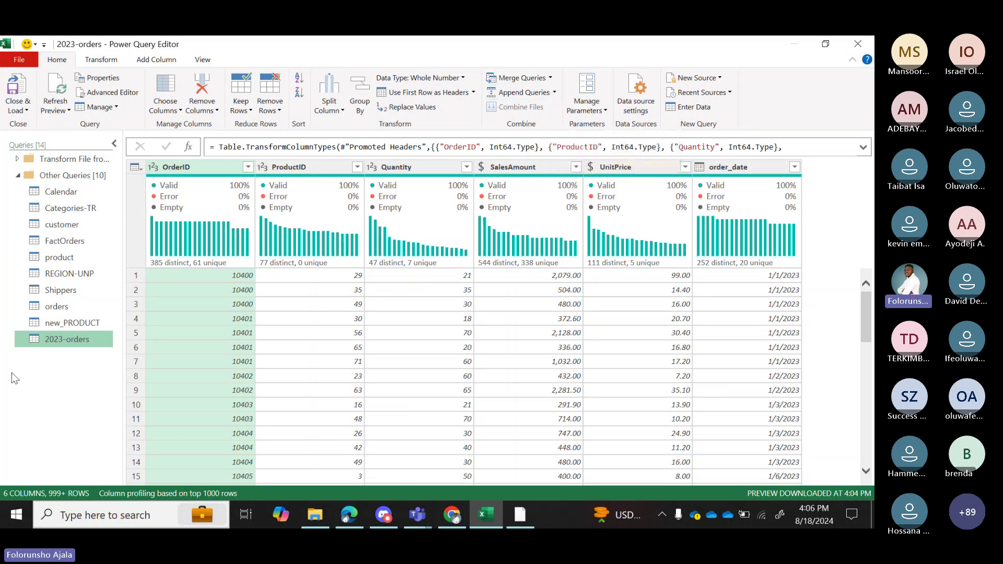
left_click(58, 309)
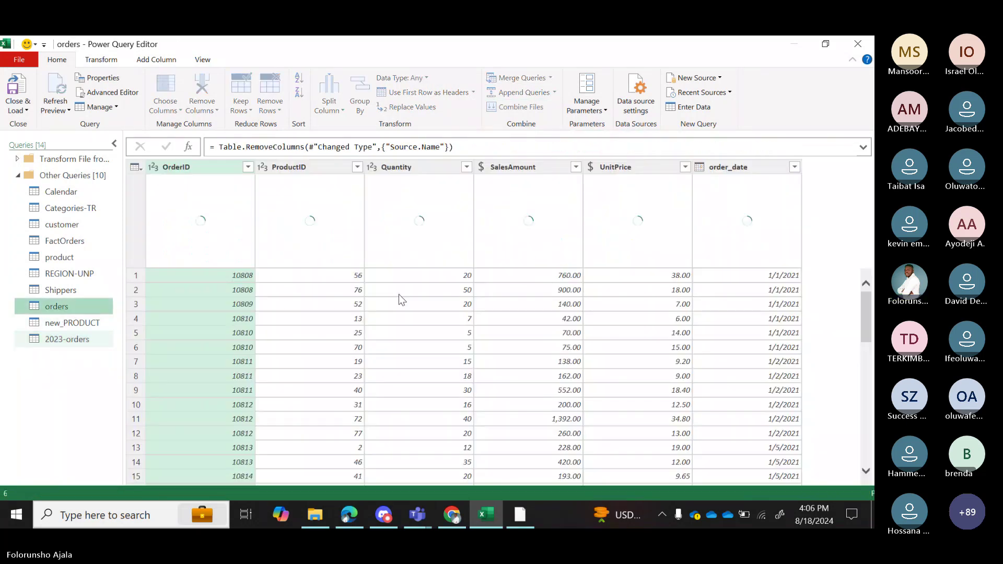
Inspect the full list of order_date values in orders, leaving the column unfiltered.
left_click(795, 166)
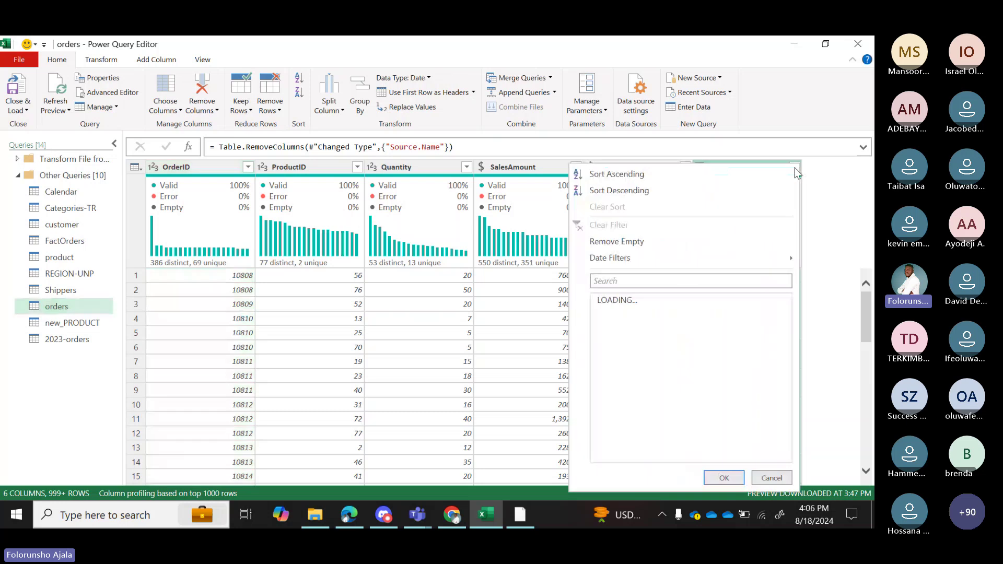
left_click_drag(785, 341, 791, 445)
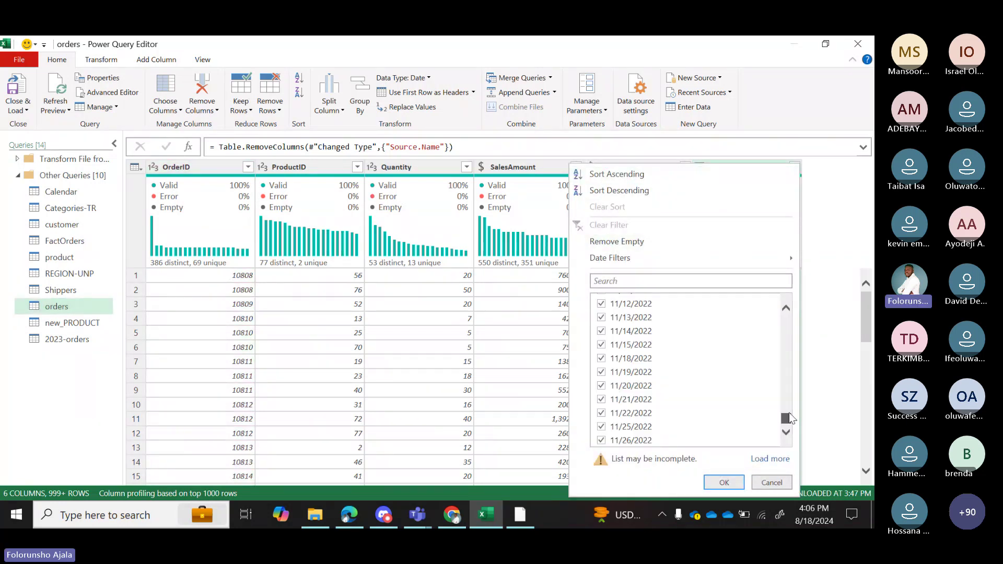
left_click(764, 460)
left_click(777, 483)
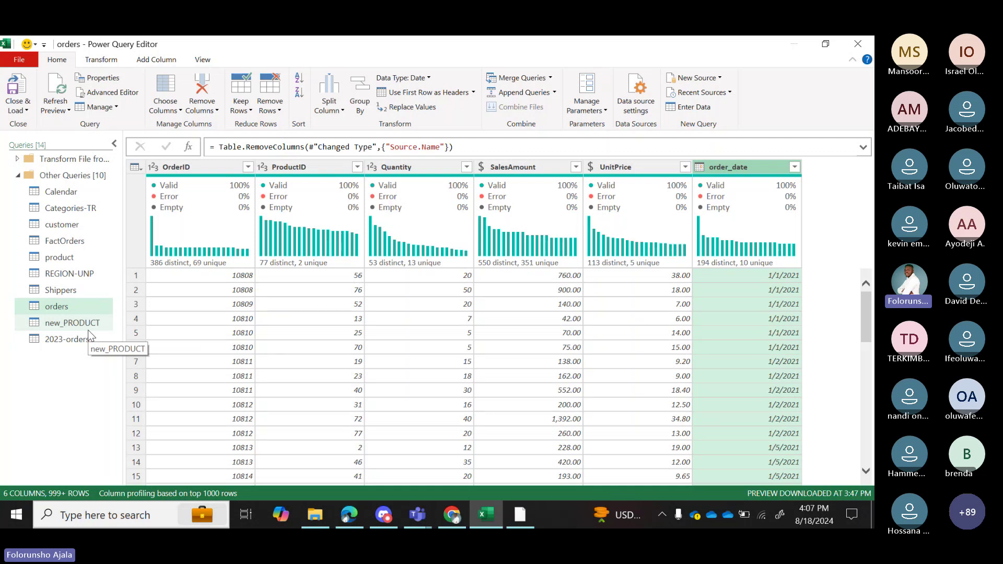
left_click(555, 93)
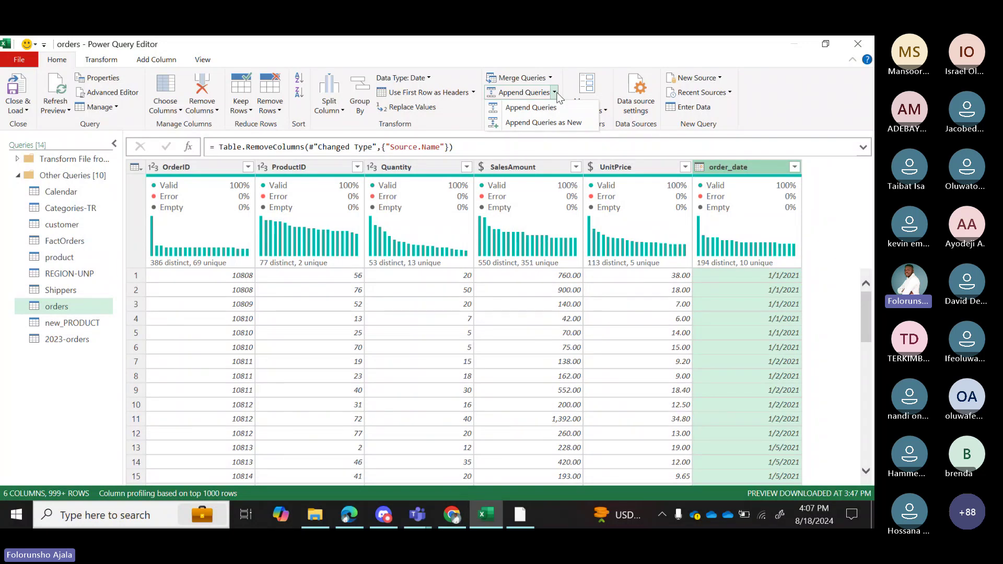
Append the 2023-orders table to orders as a two-table append.
left_click(81, 308)
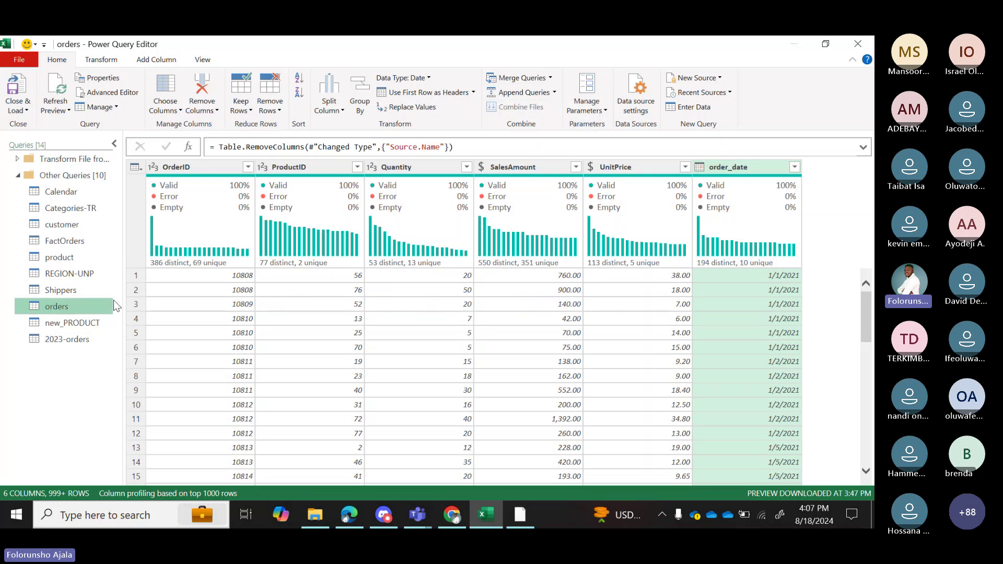
left_click(554, 93)
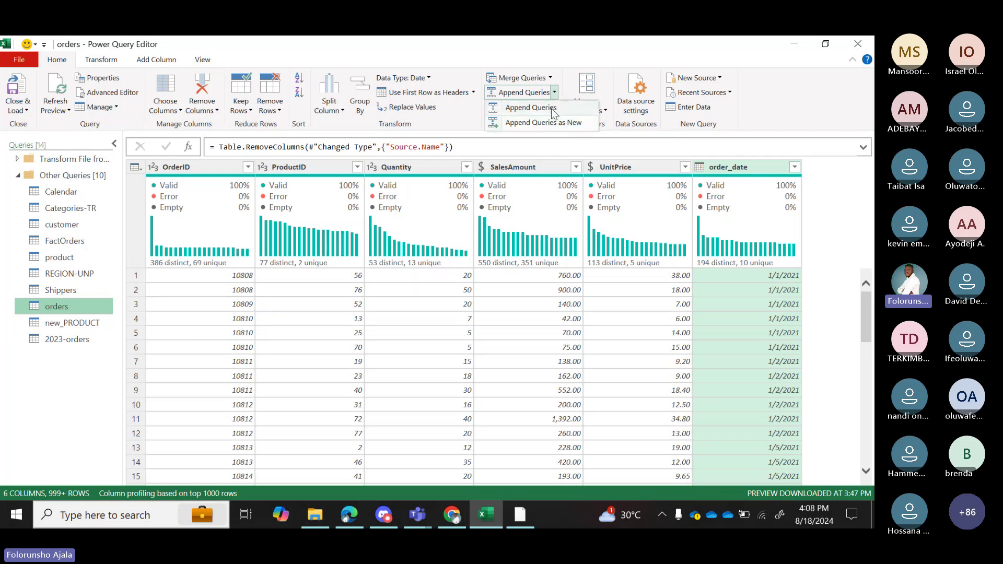
left_click(552, 109)
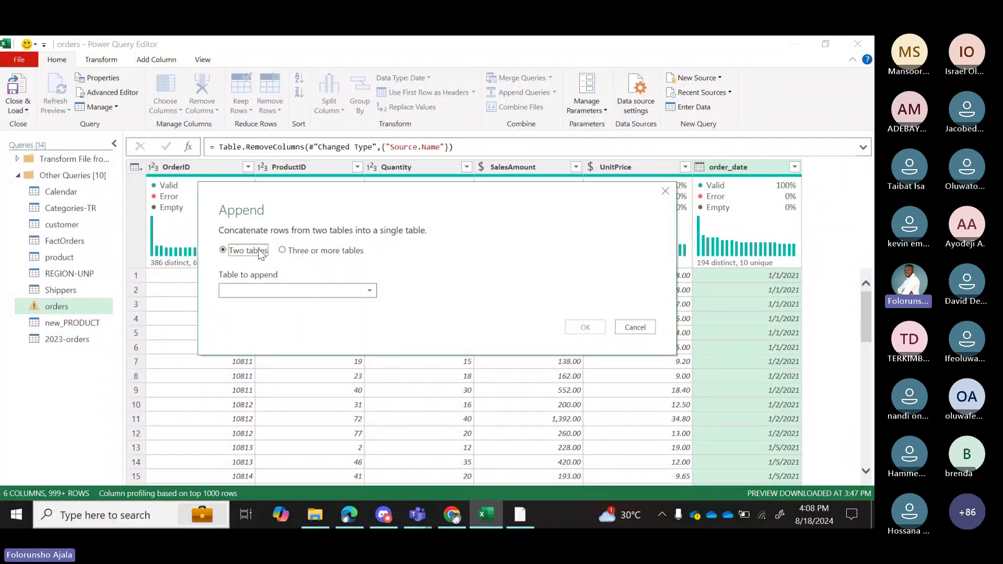
left_click(295, 289)
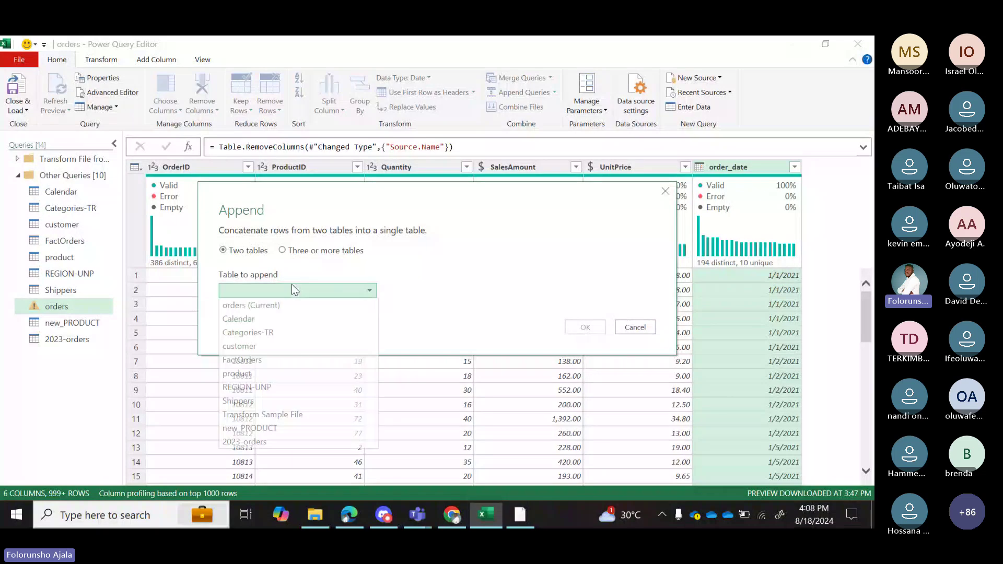
left_click(254, 442)
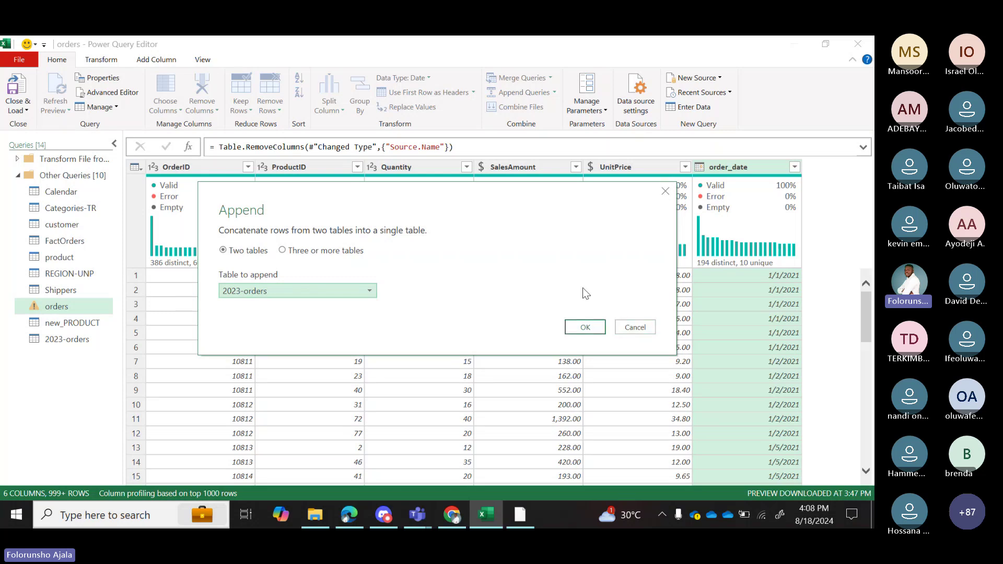
left_click(586, 328)
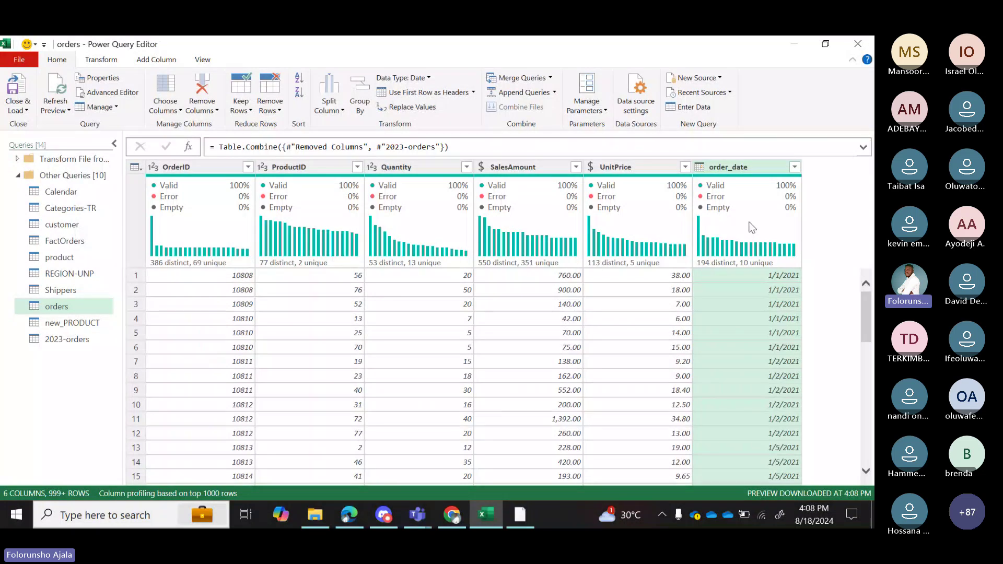
Confirm order_date values now run through 12/31/2023, then switch to the Shippers query.
mouse_move(753, 228)
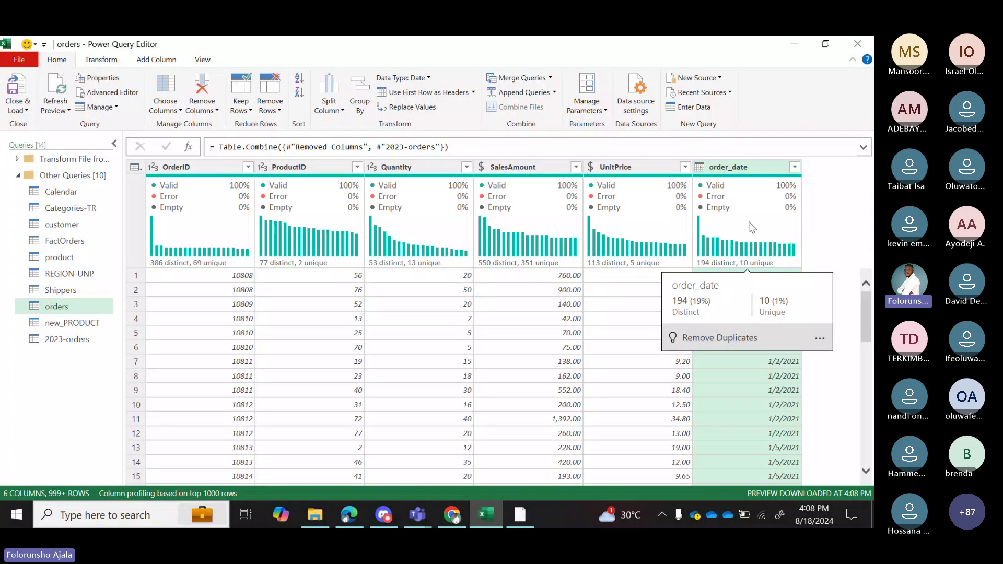
left_click(795, 167)
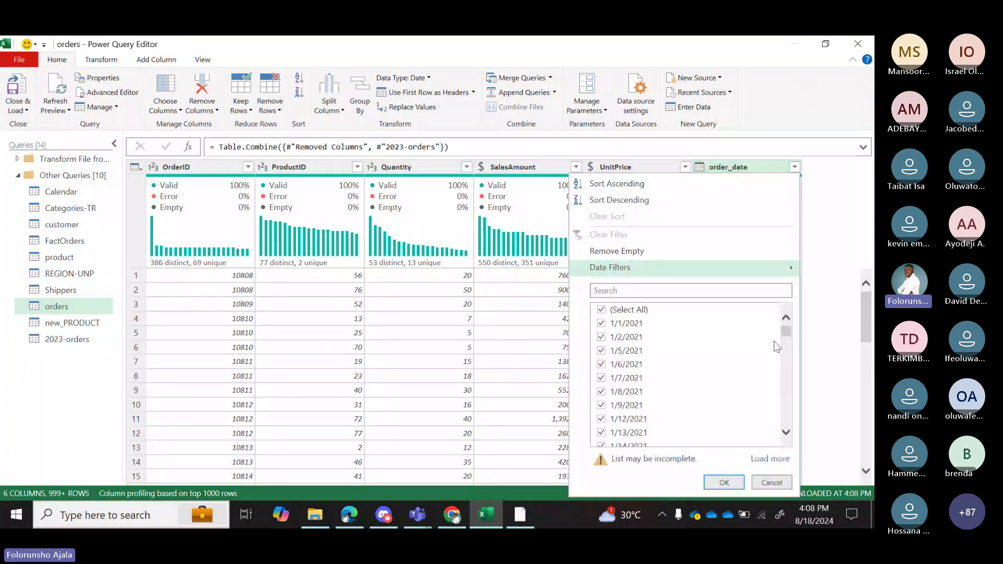
left_click(757, 460)
left_click_drag(786, 331, 789, 456)
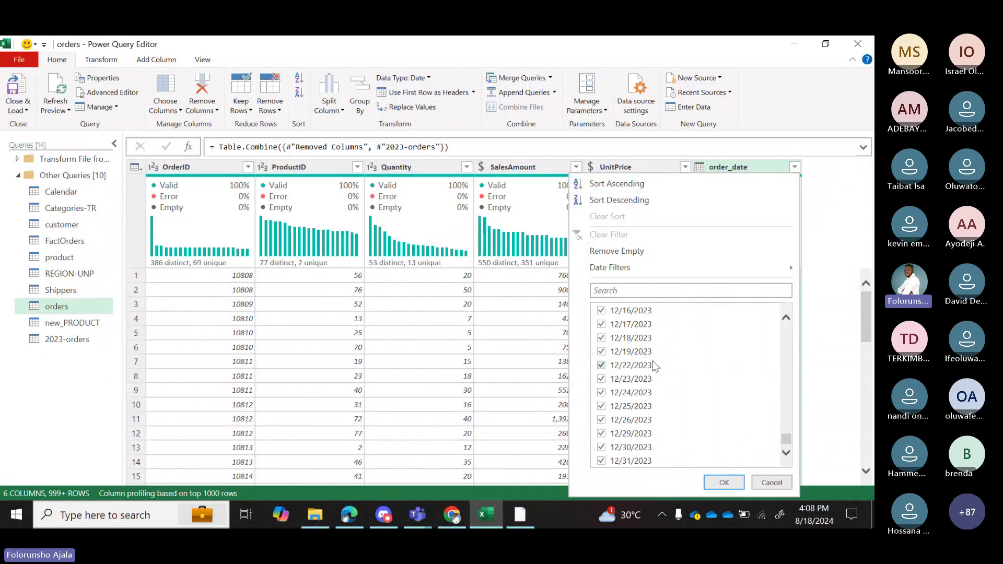
left_click(777, 204)
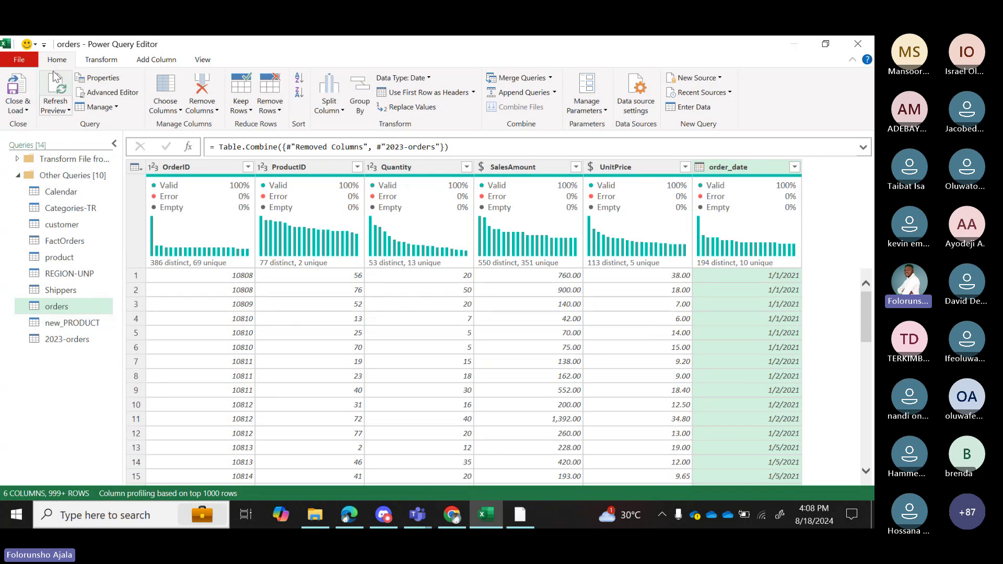
left_click(60, 289)
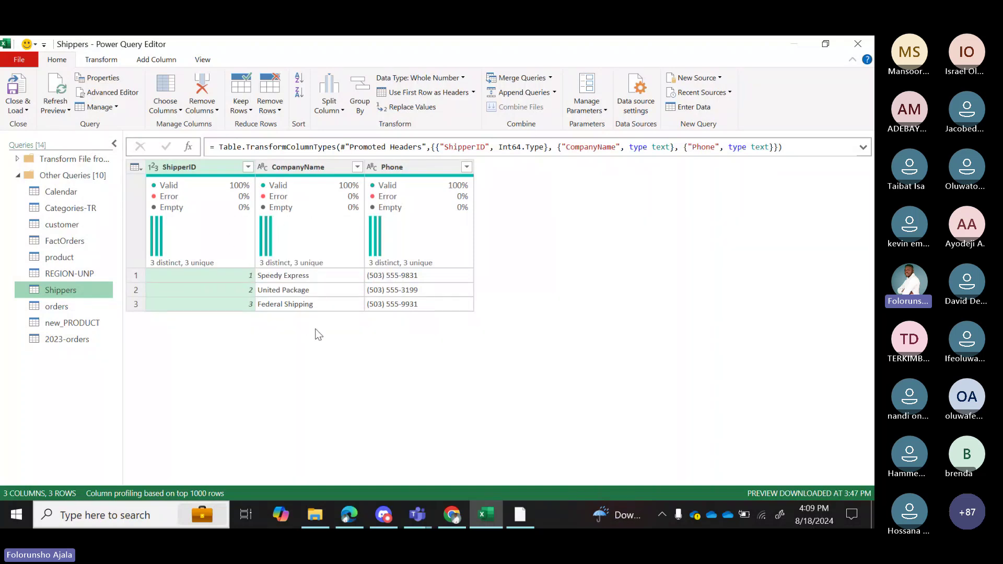
left_click(63, 242)
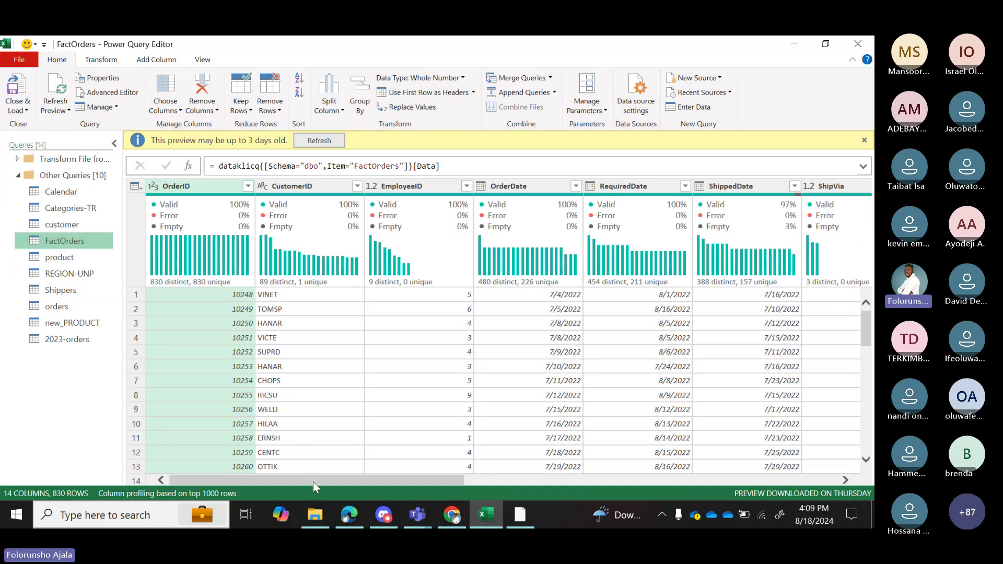
left_click_drag(313, 482, 604, 483)
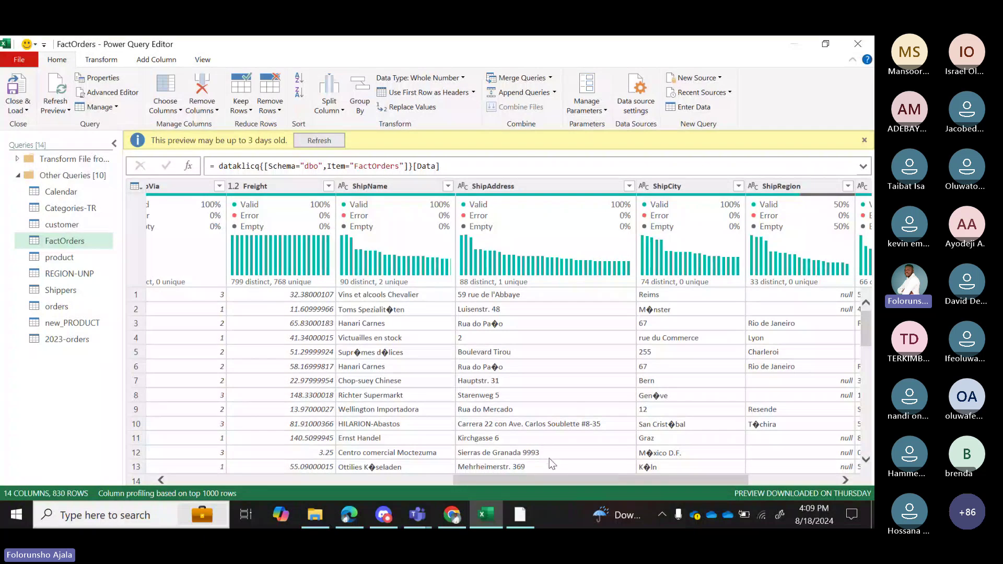
left_click(320, 141)
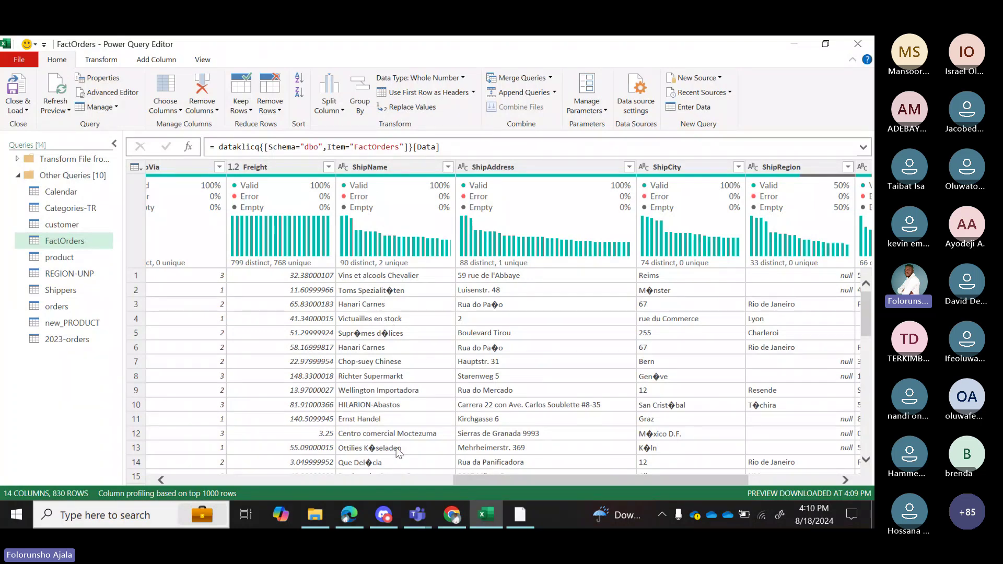
mouse_move(427, 523)
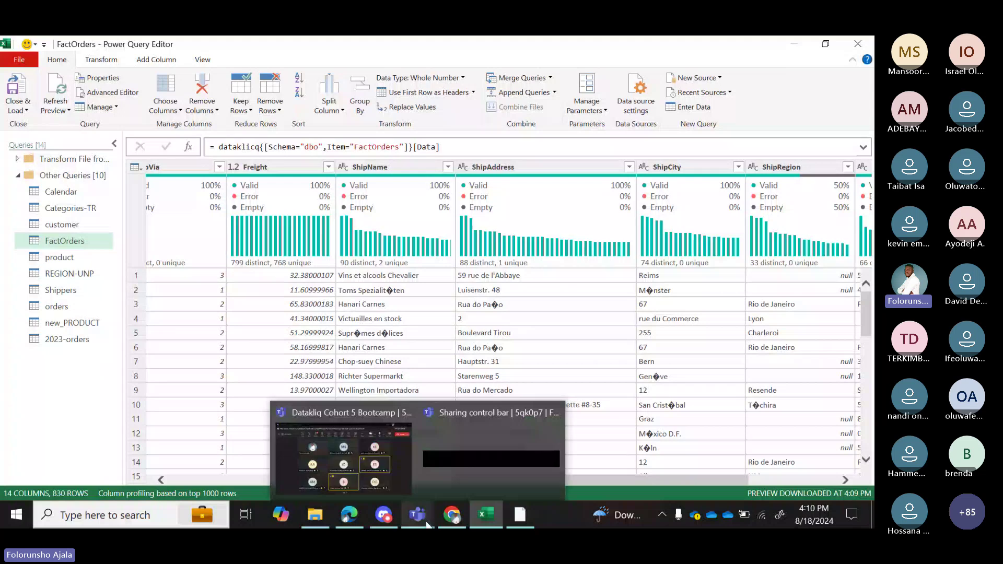
left_click(389, 481)
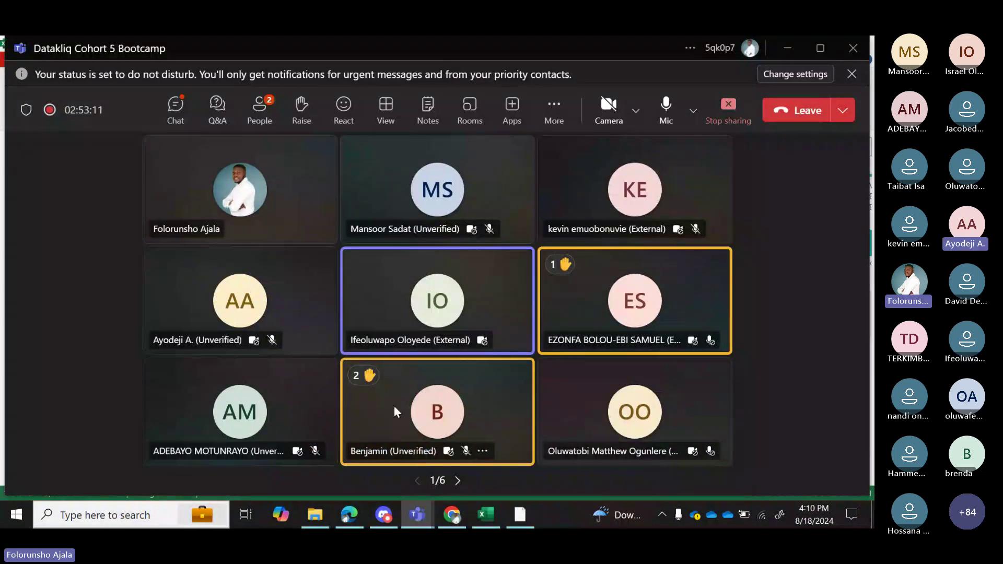
left_click(493, 516)
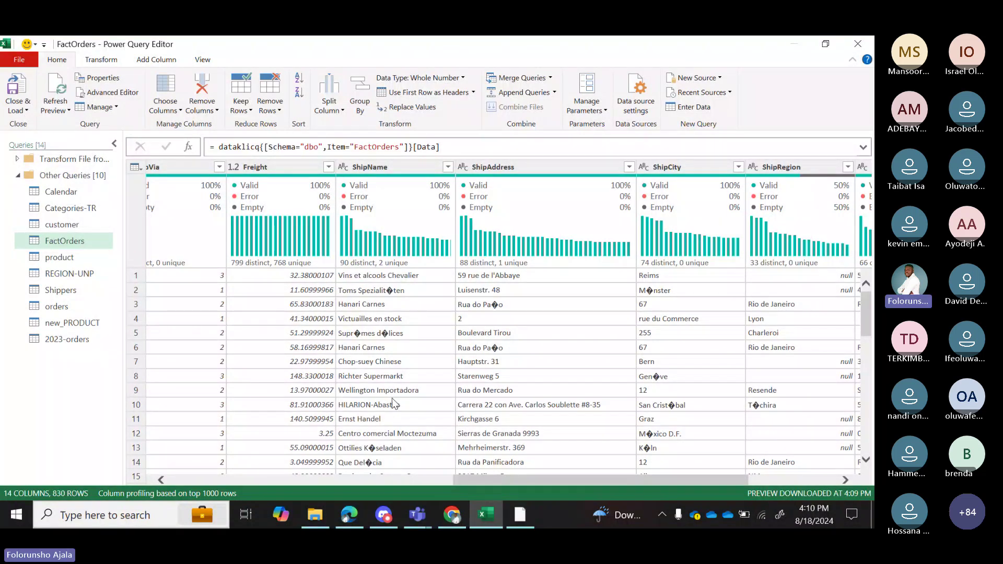
Use Replace Values on ShipName to find only the � character and replace it with a space.
left_click_drag(528, 481, 483, 481)
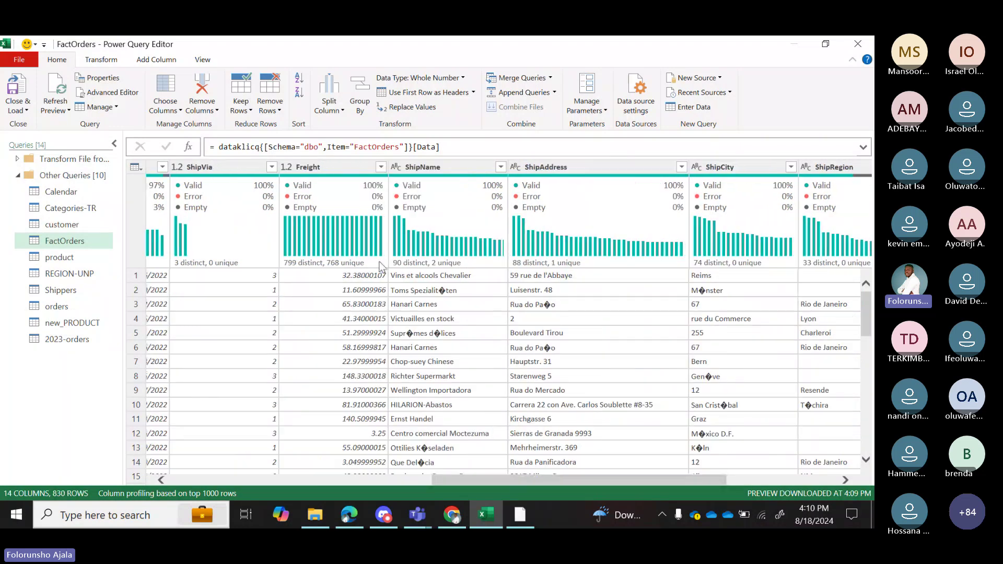
left_click(457, 296)
right_click(463, 298)
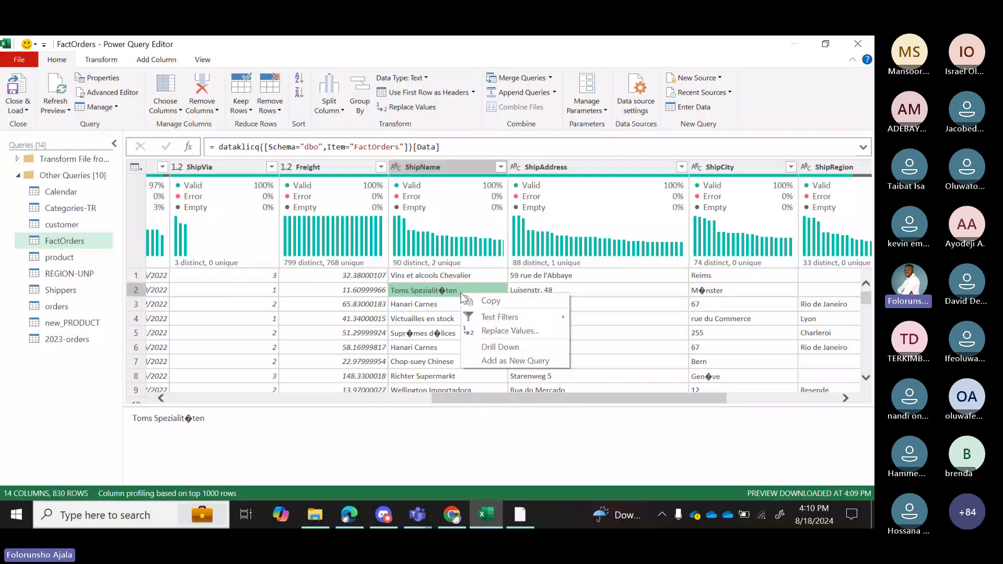
left_click(488, 332)
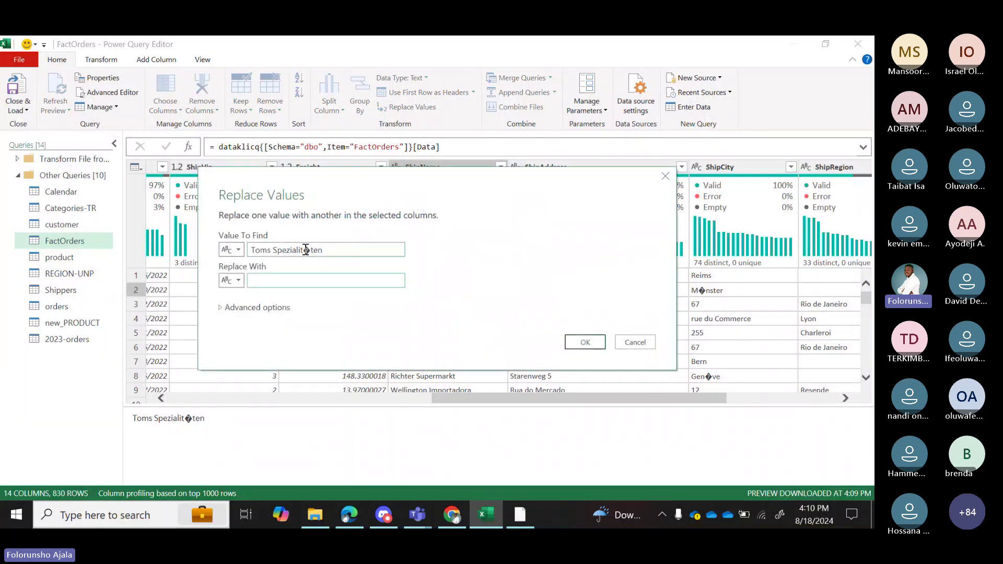
left_click_drag(306, 250, 240, 250)
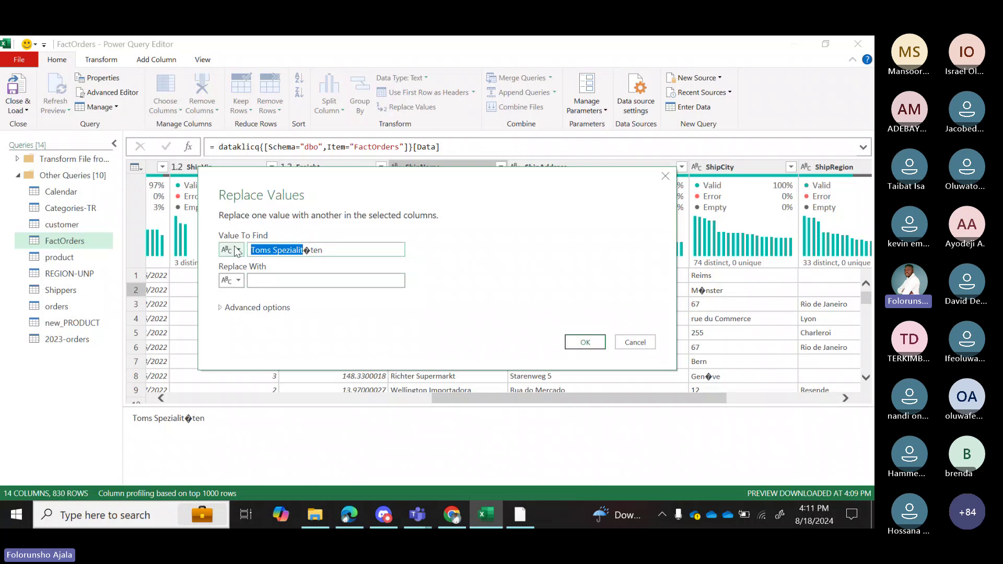
key("BackSpace")
left_click(283, 252)
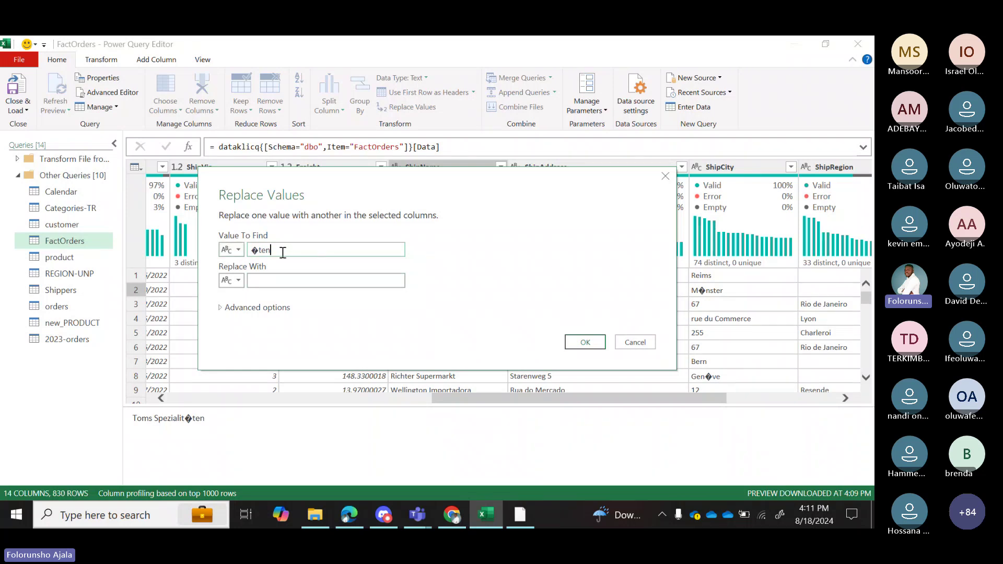
key("BackSpace")
key("BackSpace")
key("BackSpace")
left_click(280, 281)
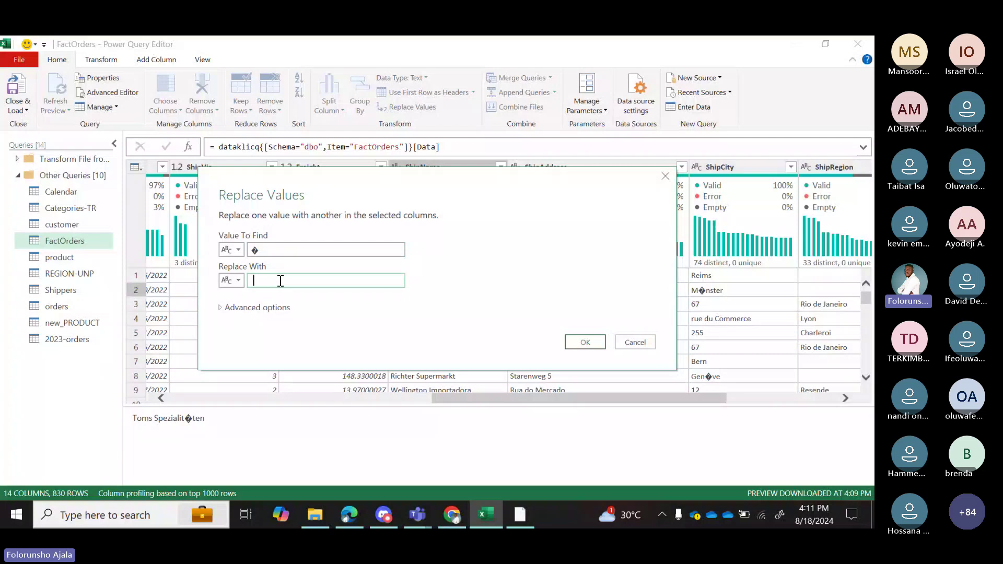
left_click(585, 343)
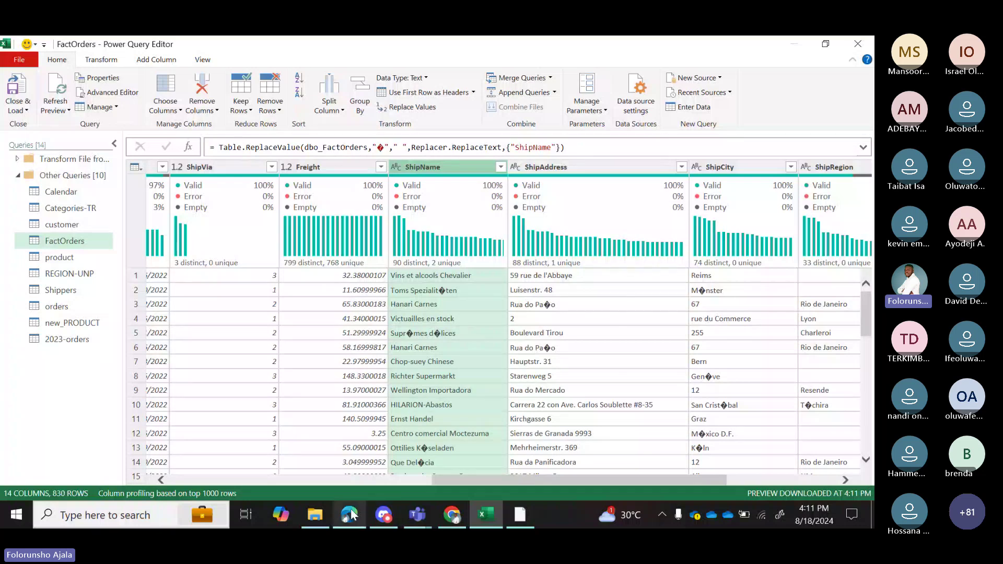
Open ChatGPT in a new Edge tab and bring up the earlier Microsoft Excel conversation.
mouse_move(349, 515)
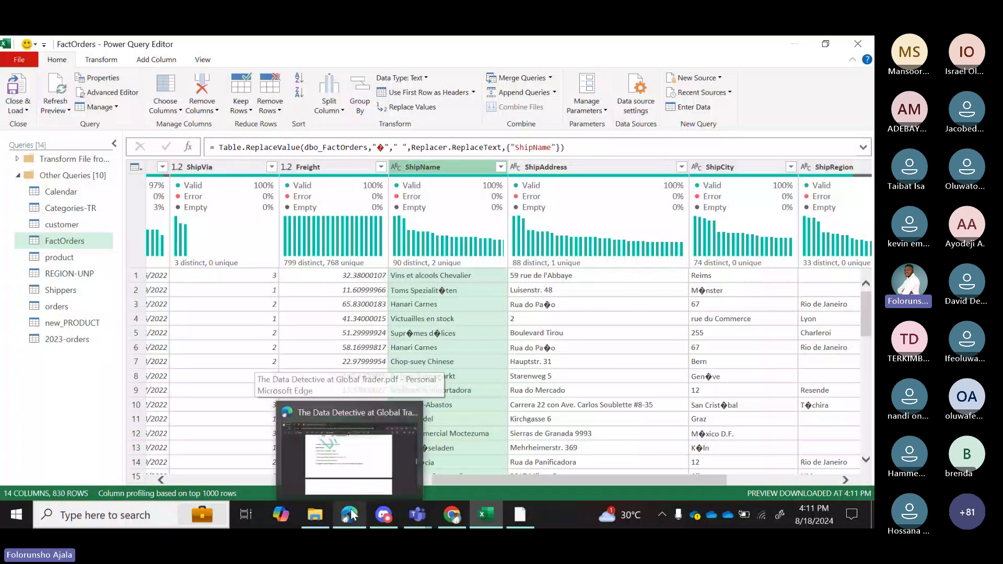
left_click(369, 457)
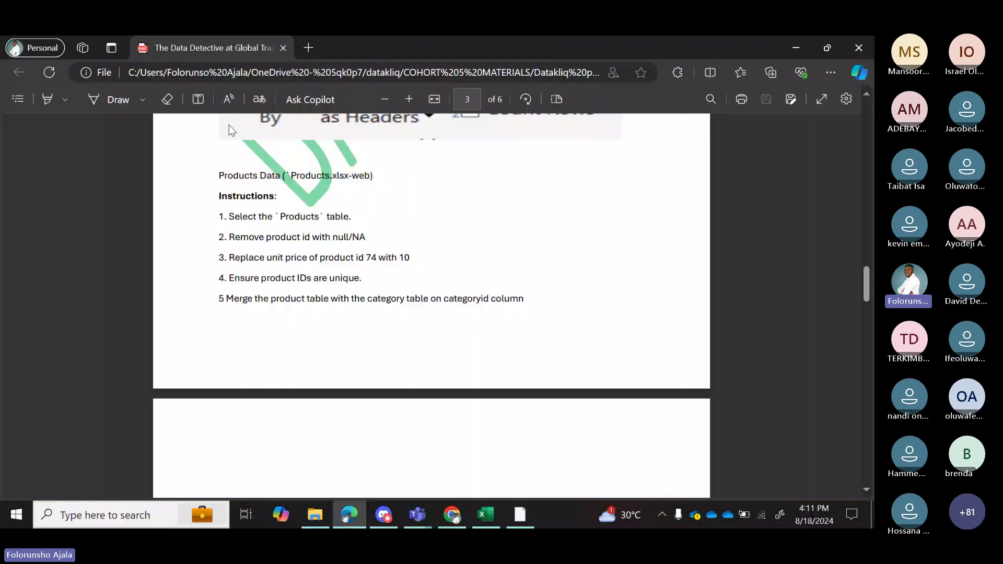
left_click(306, 52)
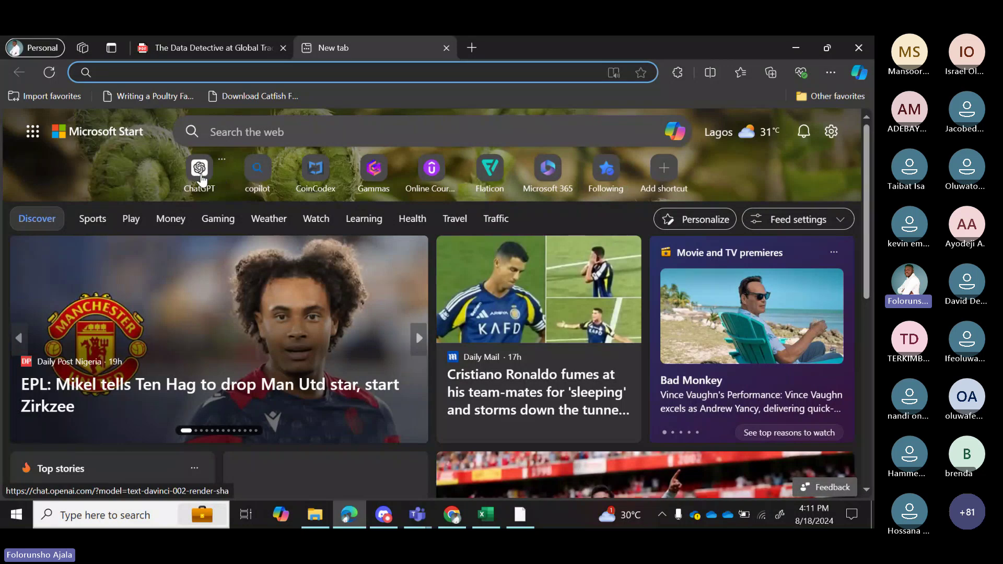
left_click(201, 177)
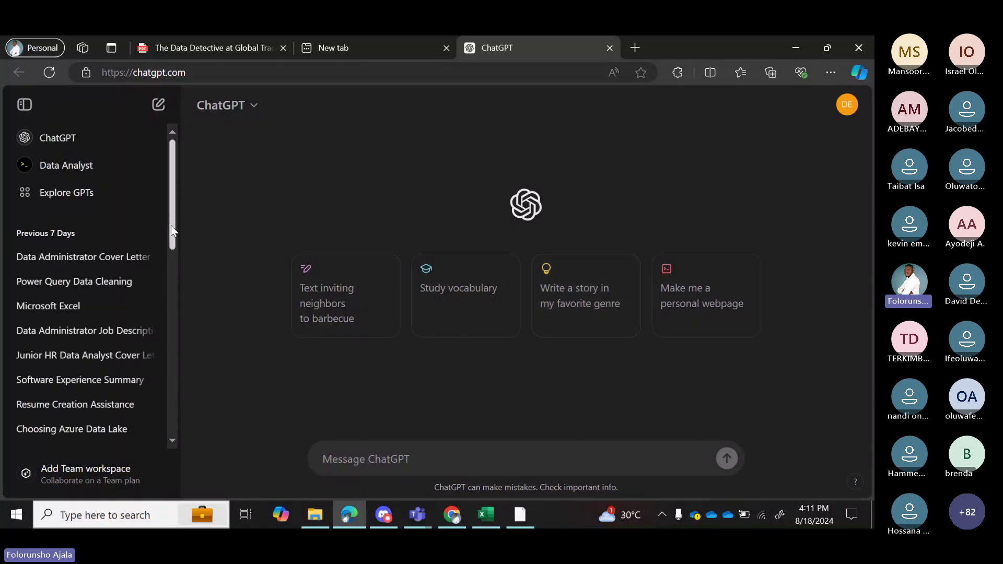
scroll(168, 224, "down", 1)
left_click(77, 269)
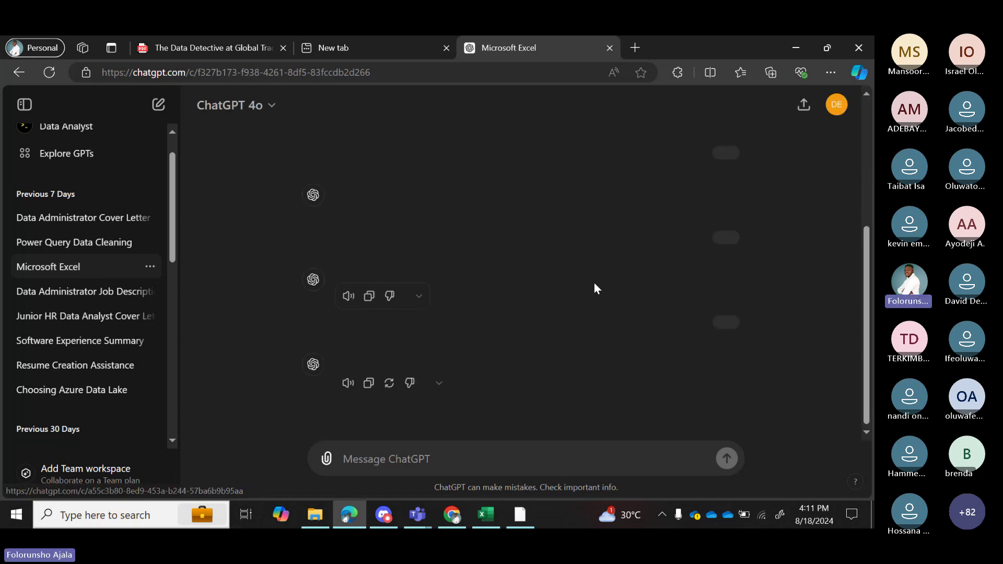
scroll(765, 364, "down", 10)
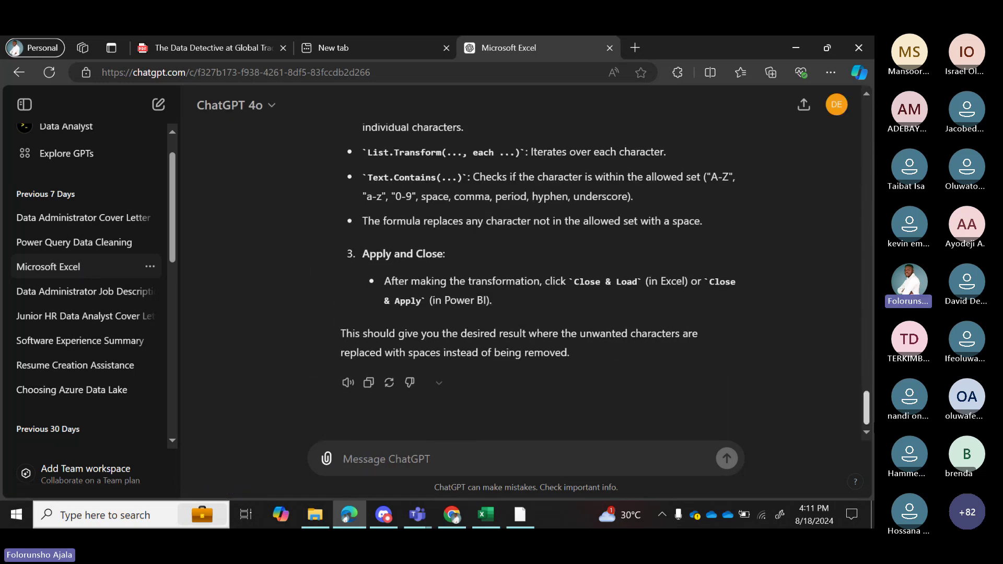
left_click_drag(865, 409, 868, 143)
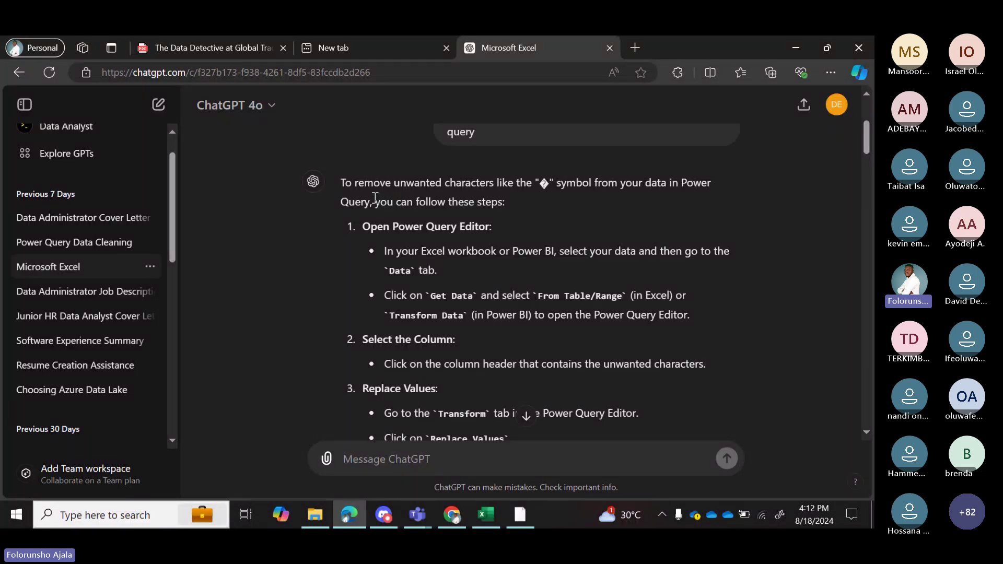
Find the Text.Combine formula that swaps disallowed characters for spaces and copy it.
double_click(544, 184)
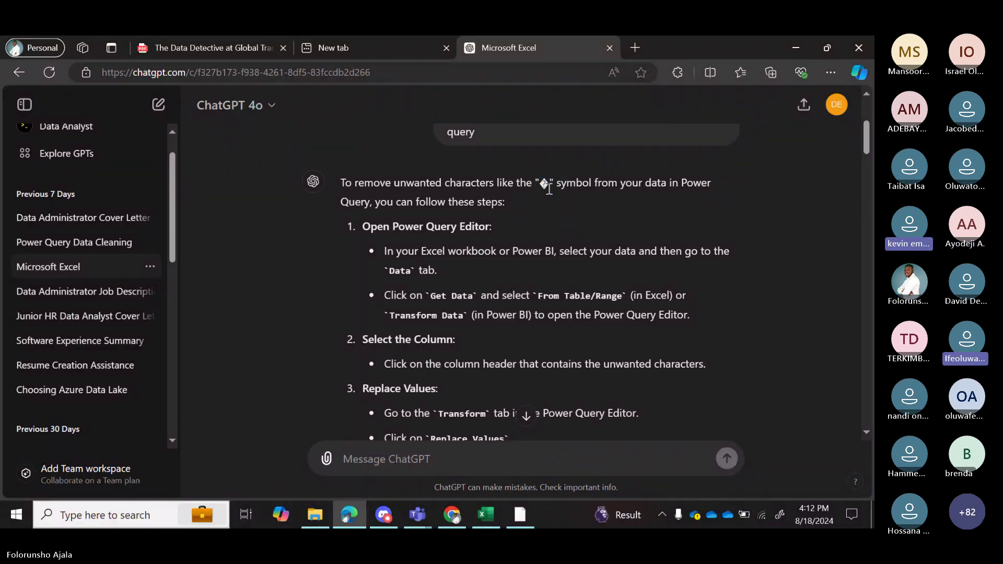
double_click(544, 184)
left_click(542, 192)
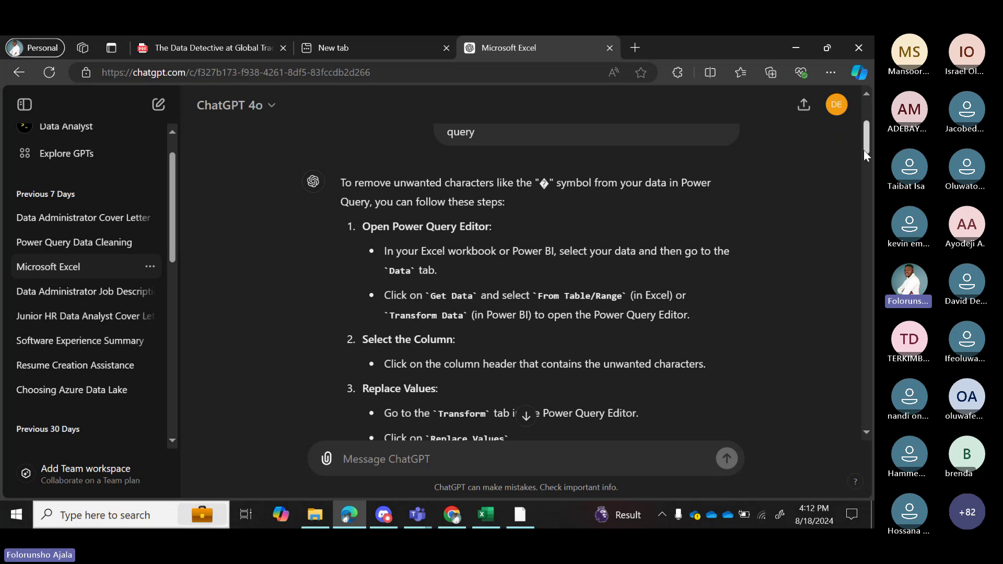
left_click_drag(863, 146, 857, 297)
scroll(866, 305, "down", 3)
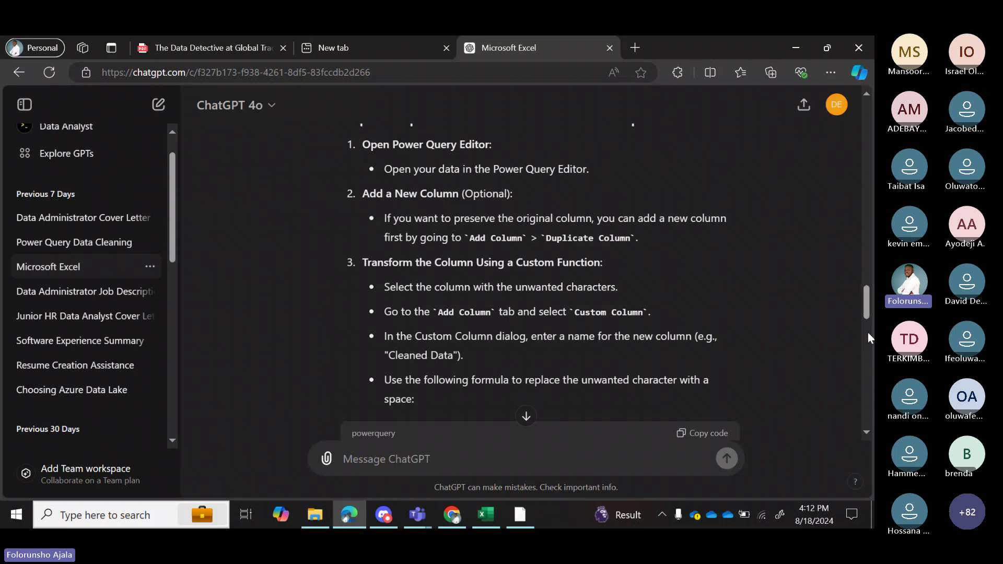
left_click_drag(867, 293, 870, 380)
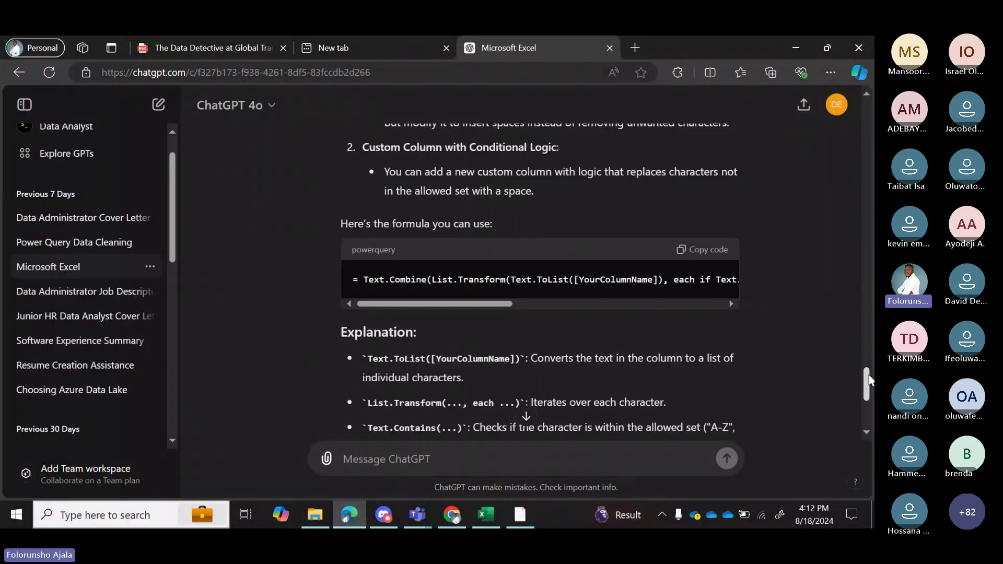
left_click_drag(509, 305, 742, 312)
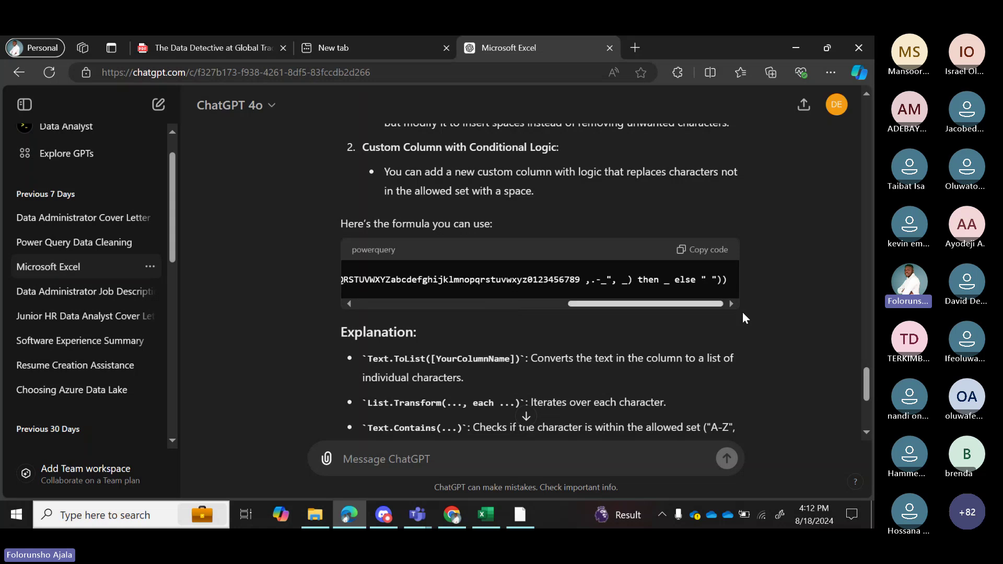
left_click(699, 253)
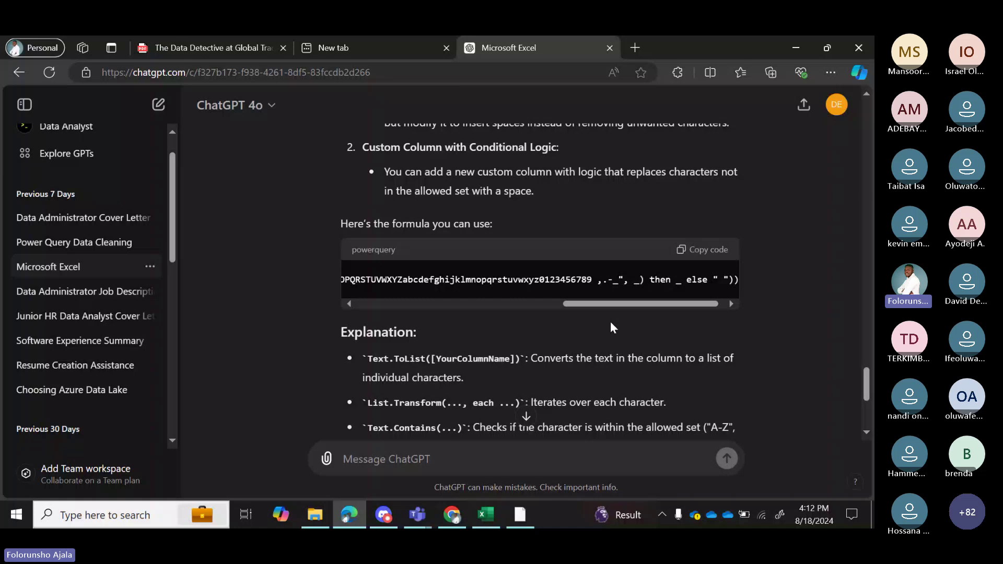
Back in Power Query, add a Custom Column to FactOrders named NEWSHIPNAME.
left_click(493, 519)
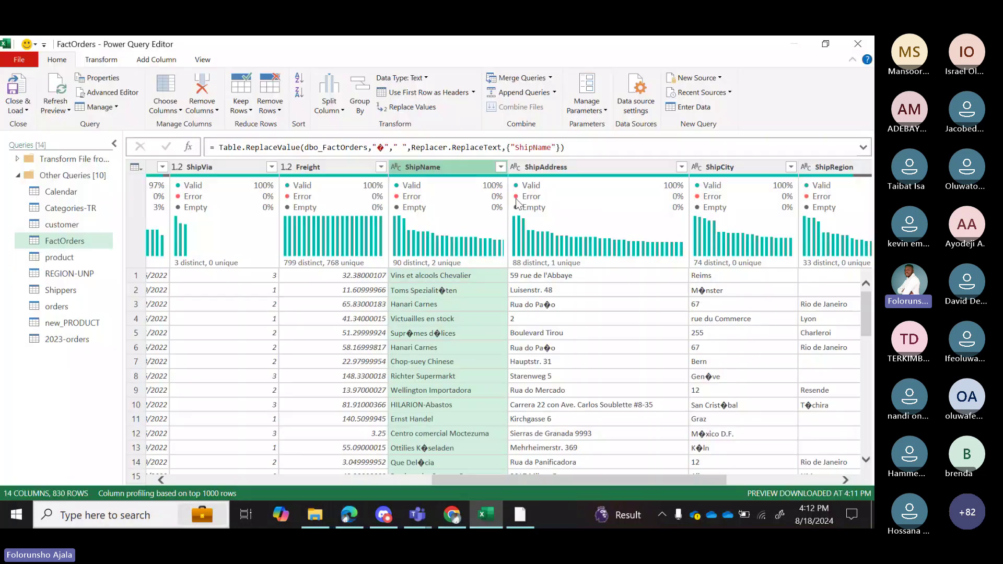
mouse_move(501, 183)
left_click(154, 62)
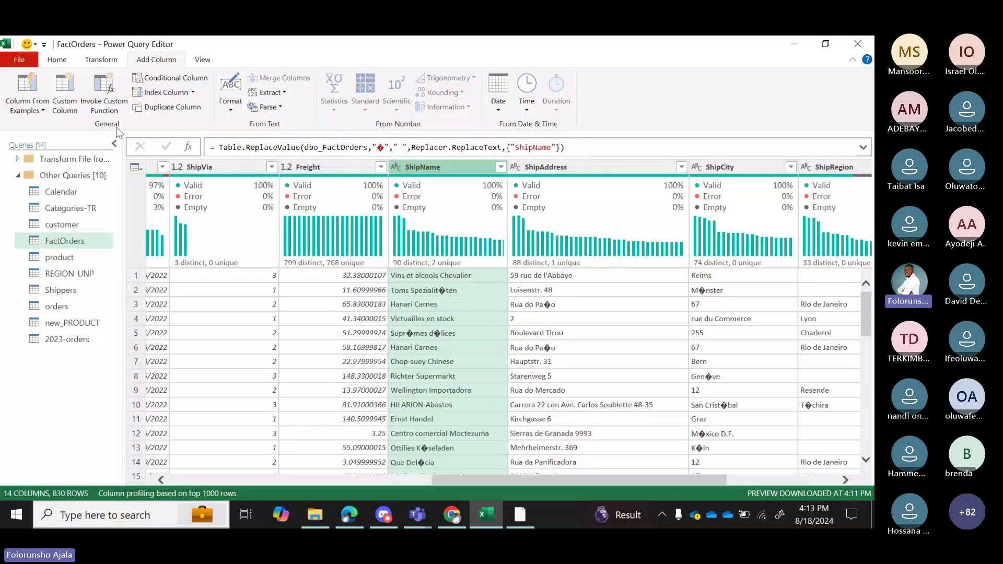
left_click(65, 99)
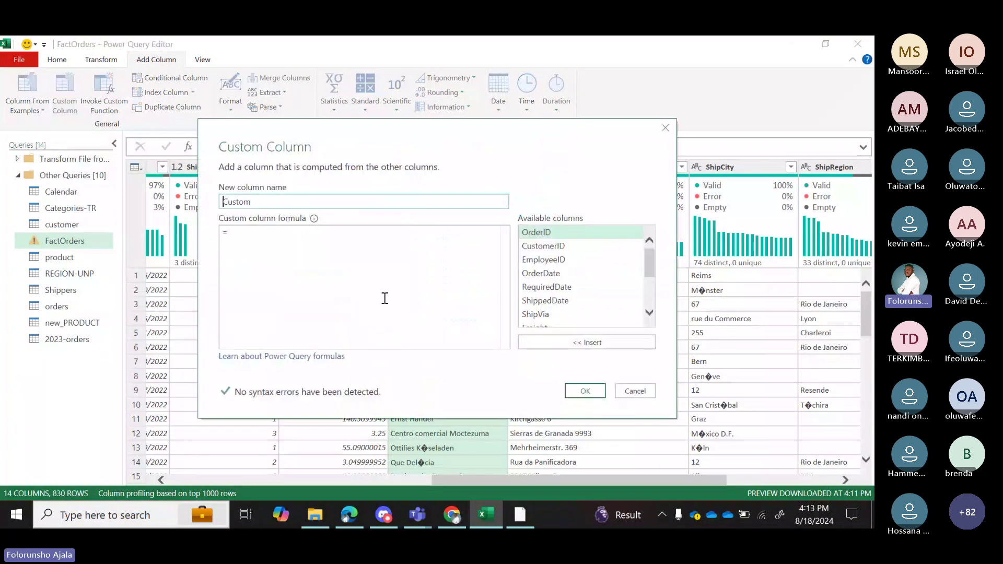
left_click(257, 201)
key("BackSpace")
key("BackSpace")
key("BackSpace")
key("BackSpace")
key("BackSpace")
key("BackSpace")
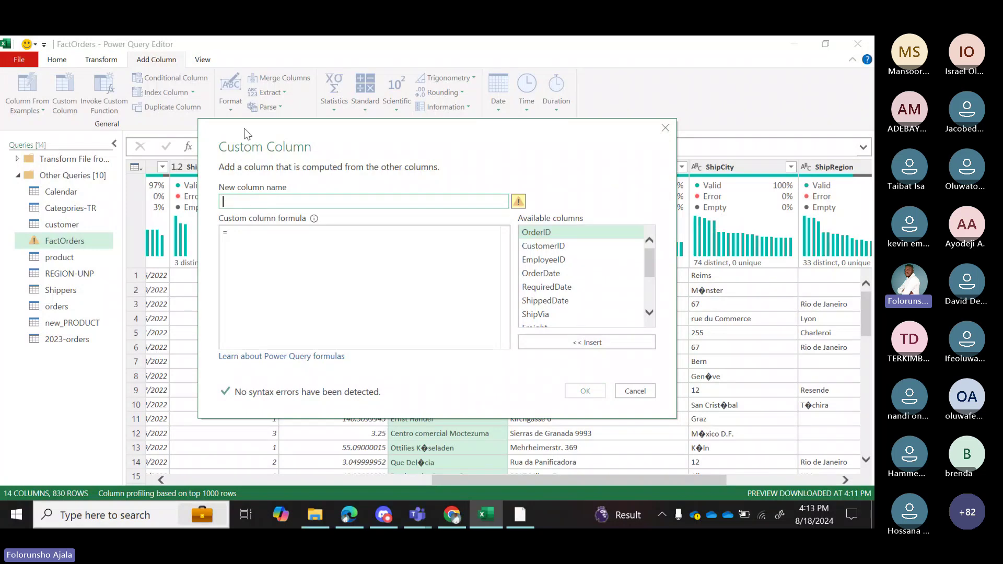
left_click_drag(244, 127, 401, 274)
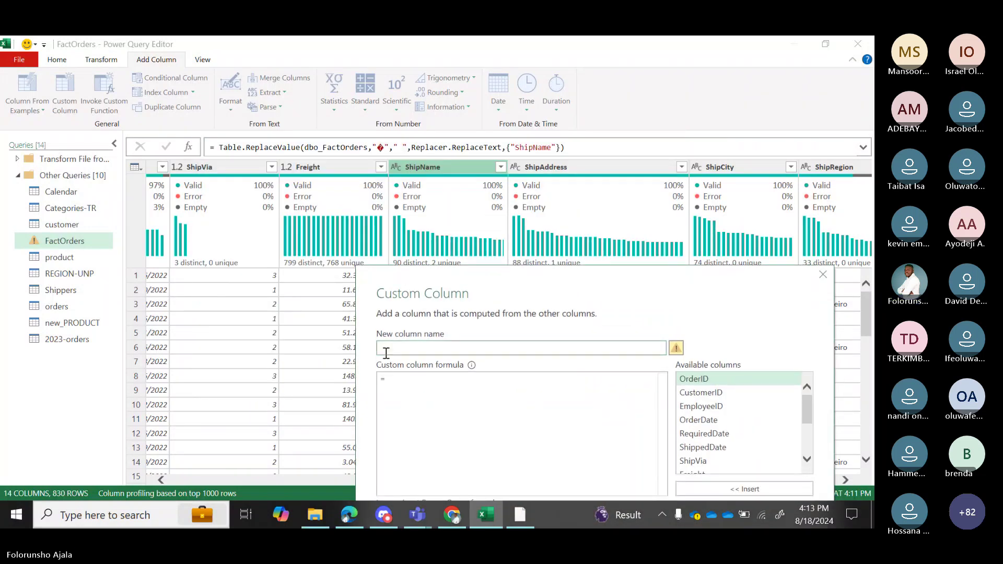
left_click(387, 350)
type("NEWSHIP")
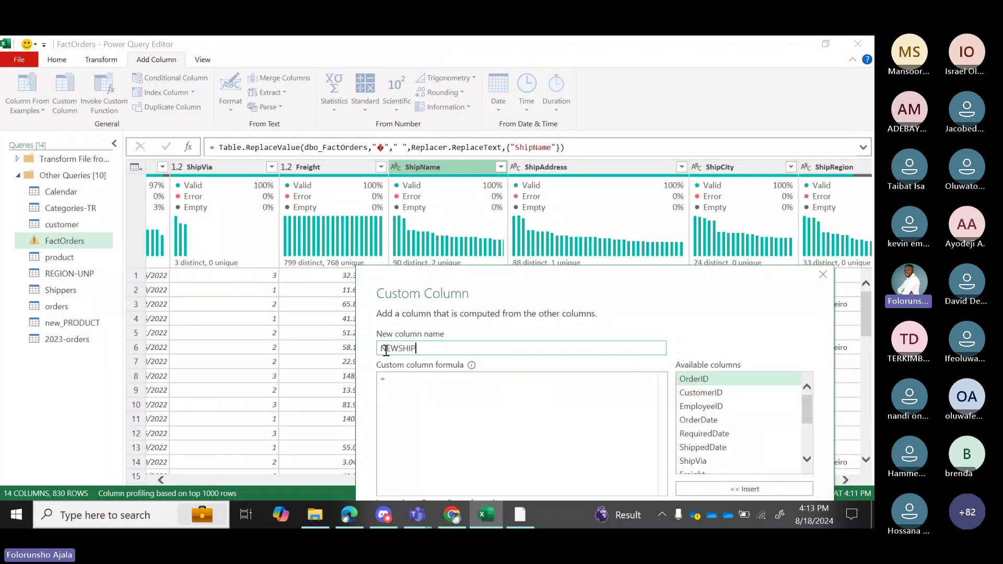
type("NAME")
left_click_drag(505, 272, 432, 135)
Paste the Text.Combine/List.Transform character-cleaning formula into the NEWSHIPNAME custom column.
left_click(345, 242)
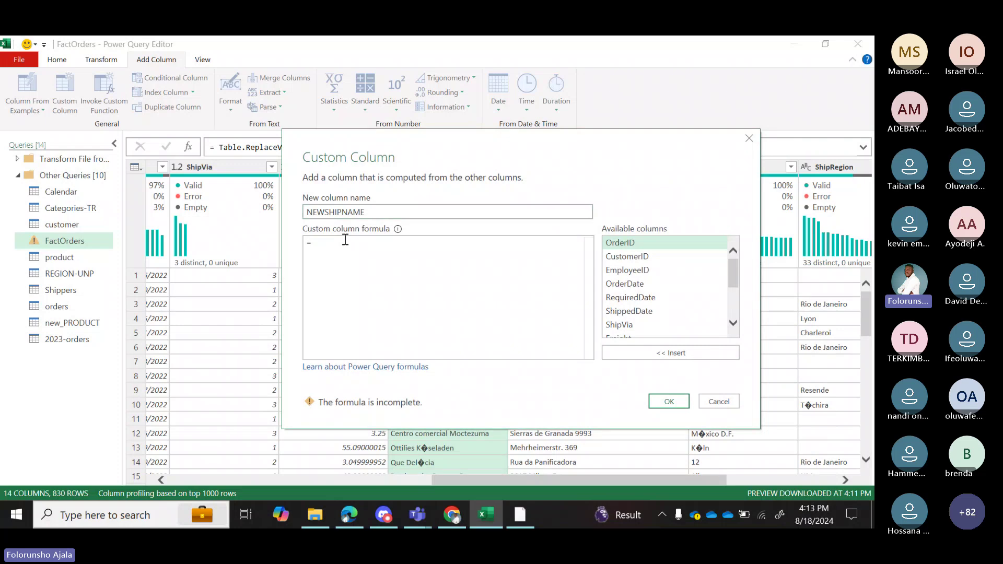
key("ctrl+v")
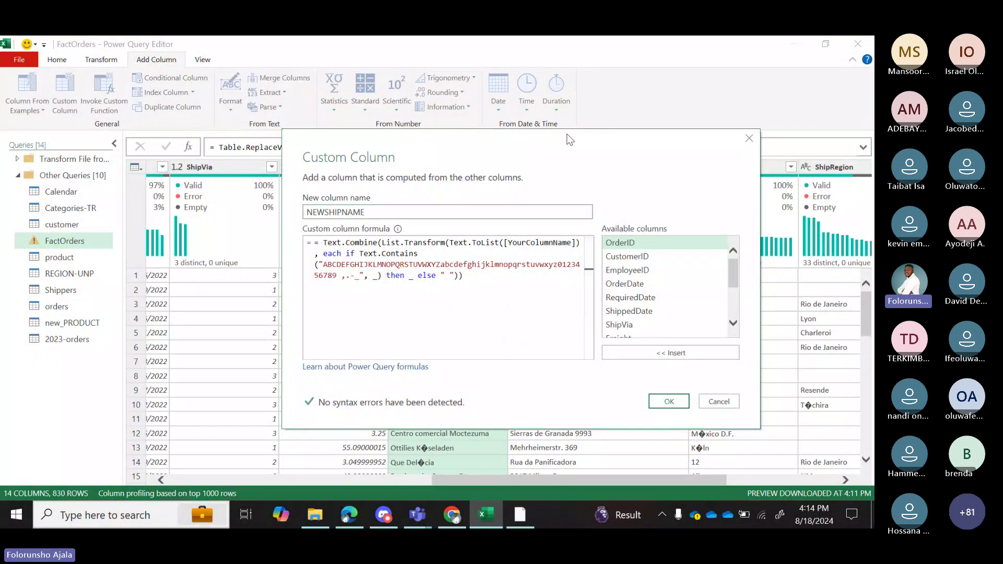
left_click_drag(566, 134, 519, 242)
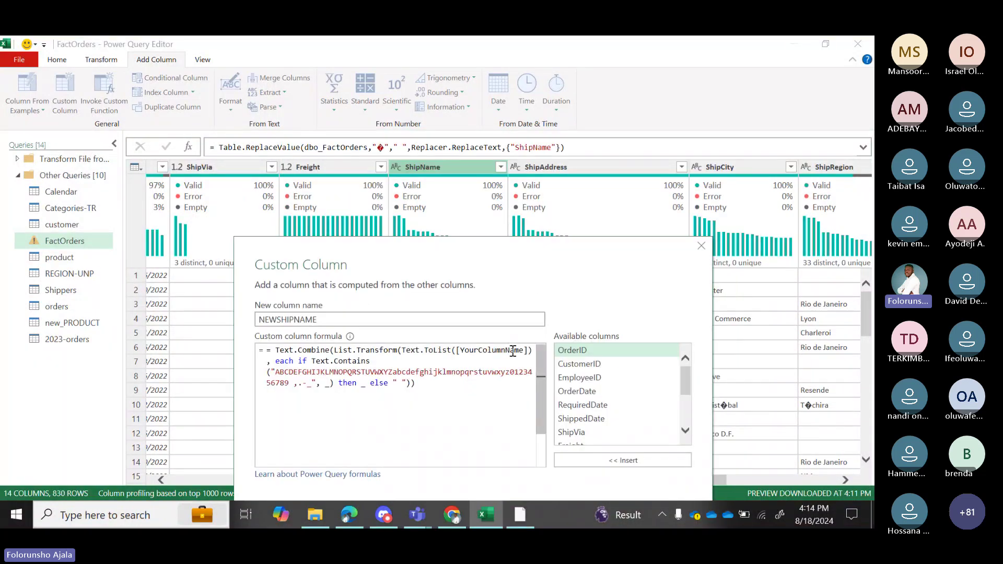
Replace the [YourColumnName] placeholder with [ShipName] and confirm the new column.
left_click_drag(524, 350, 462, 349)
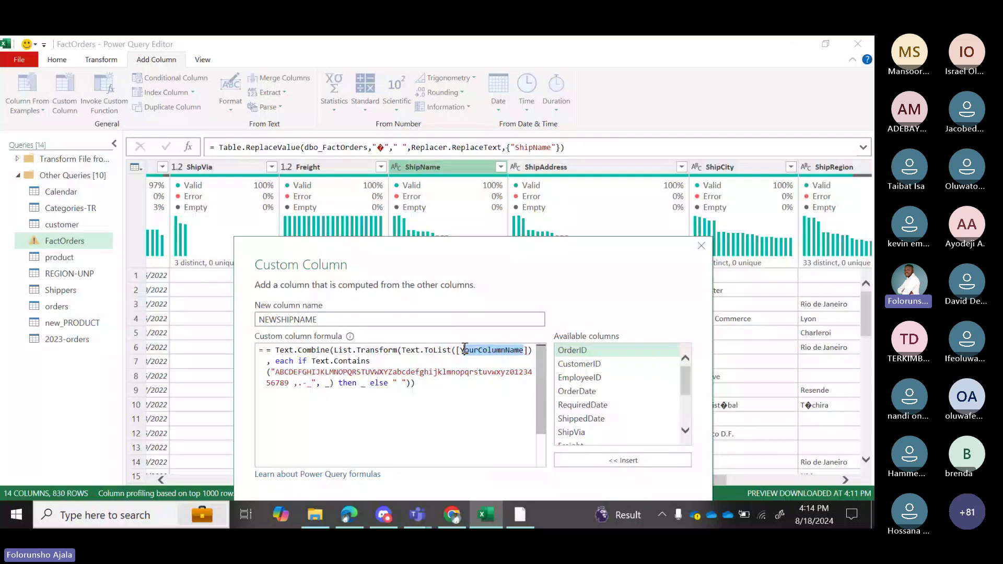
key("BackSpace")
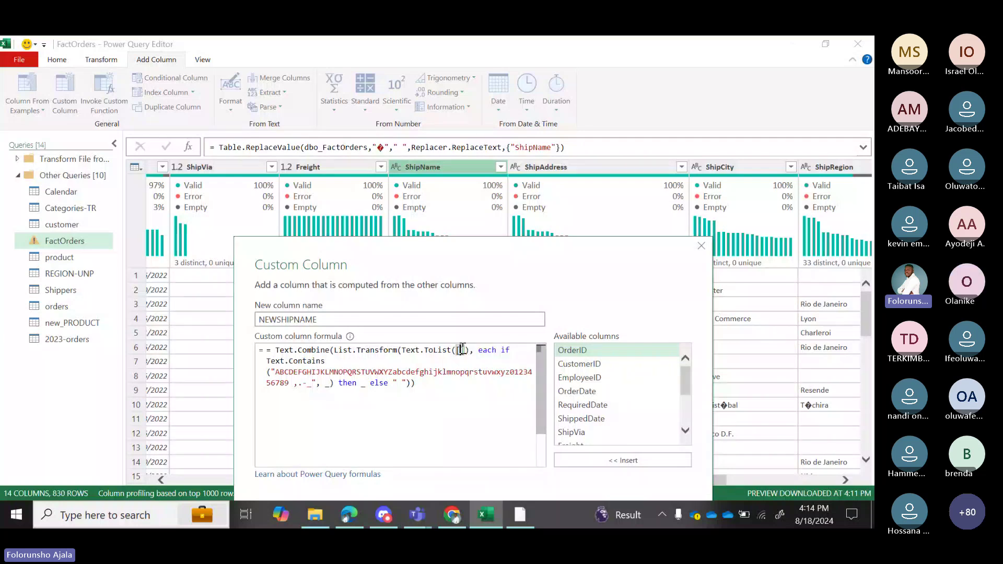
type("S")
type("HIP")
key("BackSpace")
key("BackSpace")
key("BackSpace")
key("BackSpace")
type("S")
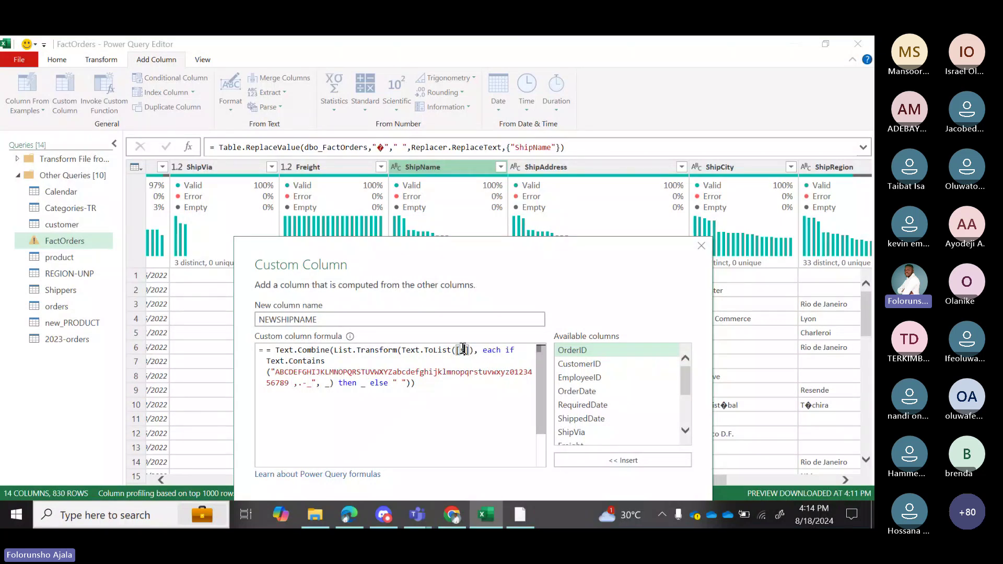
key("BackSpace")
type("S")
type("HI")
type("P")
key("BackSpace")
key("BackSpace")
key("BackSpace")
type("hip")
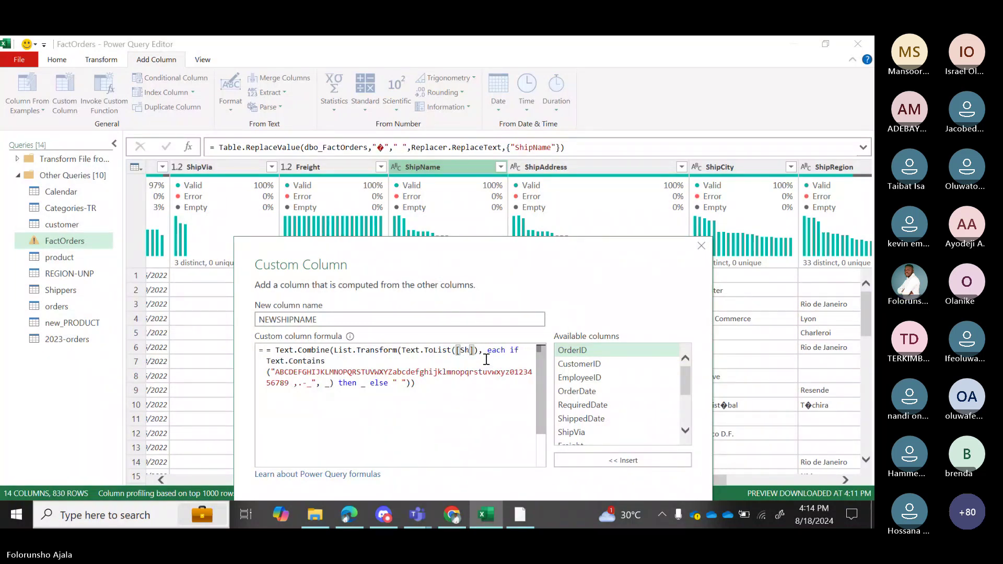
type("Name")
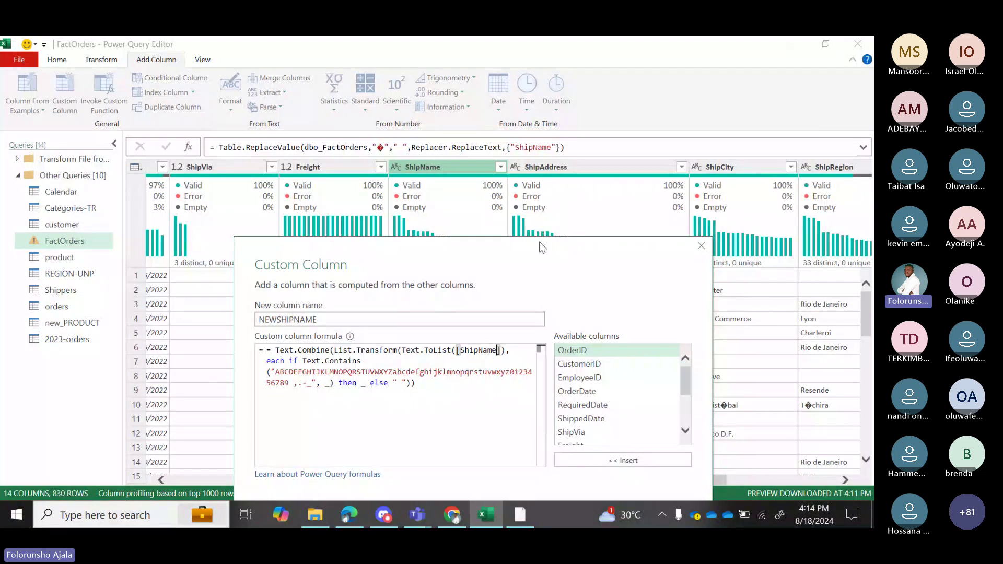
left_click_drag(540, 246, 543, 148)
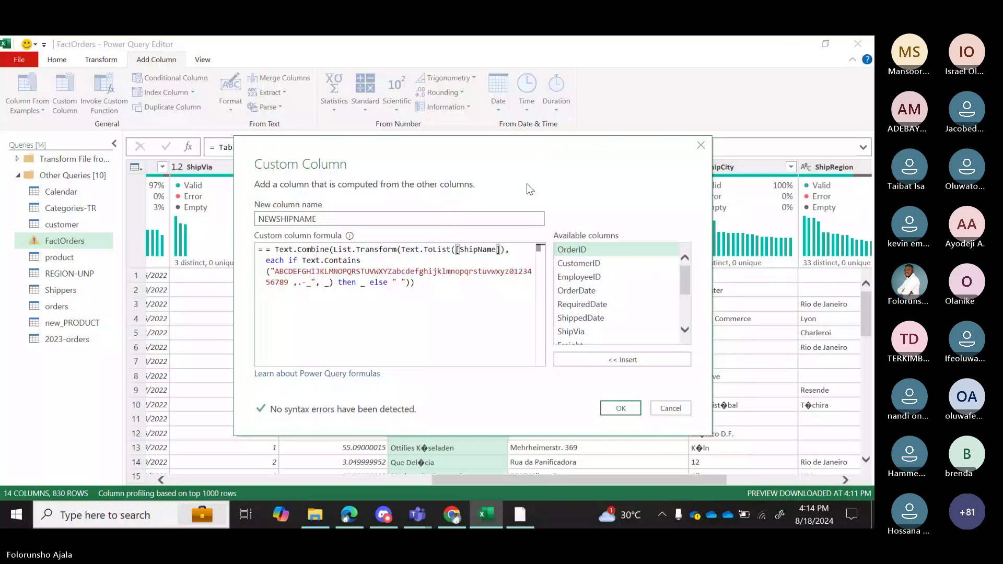
left_click(614, 408)
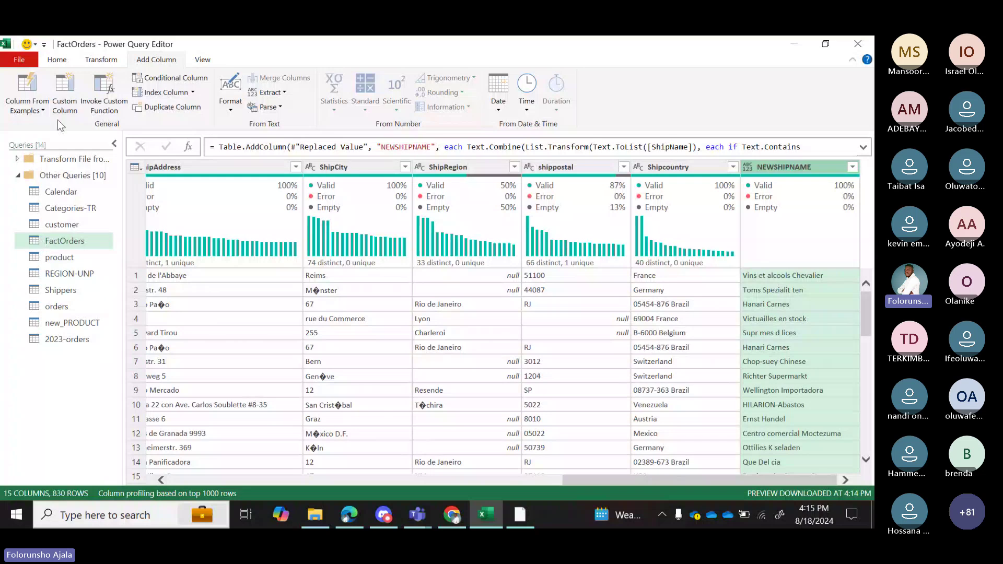
left_click(58, 61)
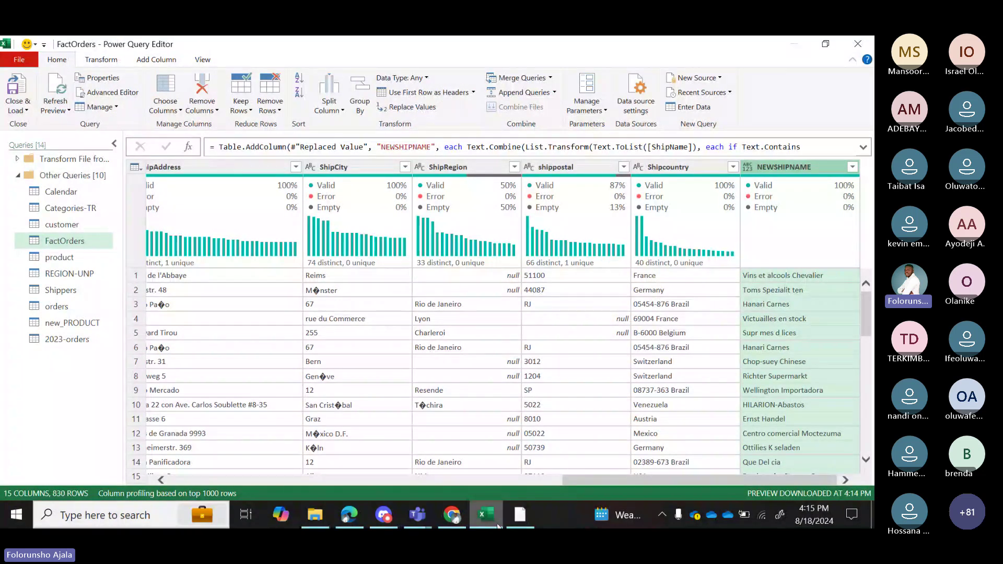
mouse_move(498, 526)
mouse_move(421, 516)
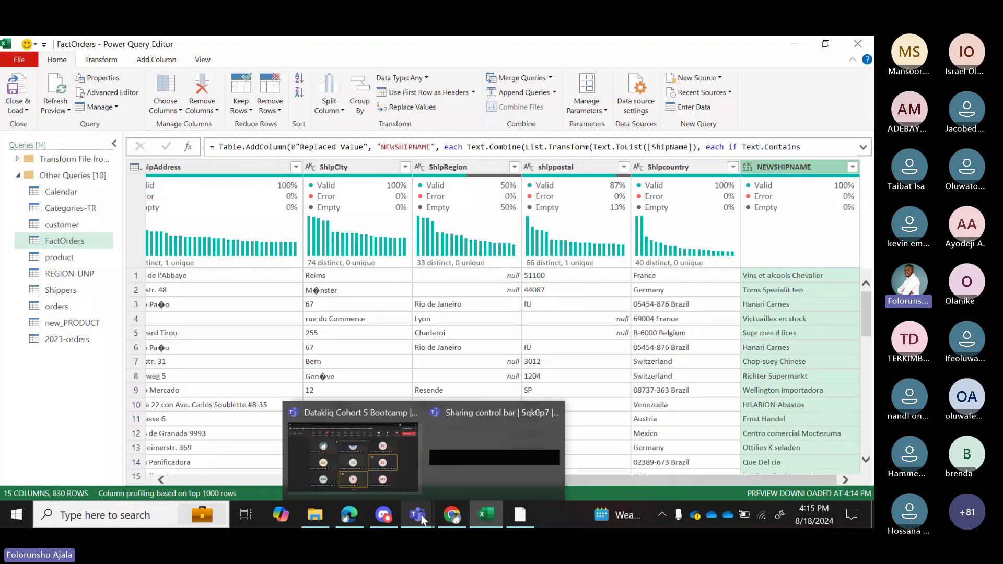
Switch to the Datakliq Cohort 5 Bootcamp Teams meeting, then bring the Downloads folder forward.
left_click(391, 481)
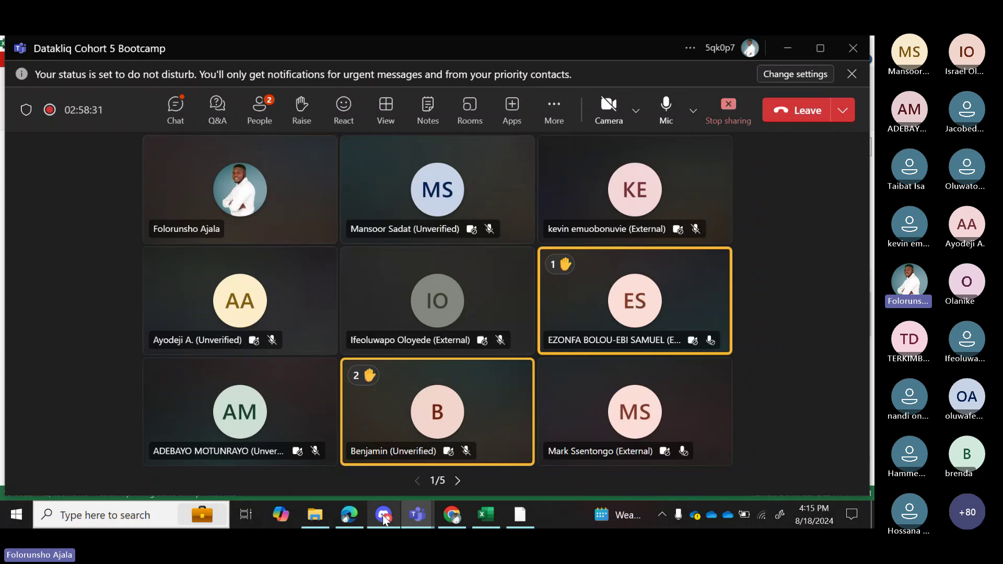
mouse_move(354, 520)
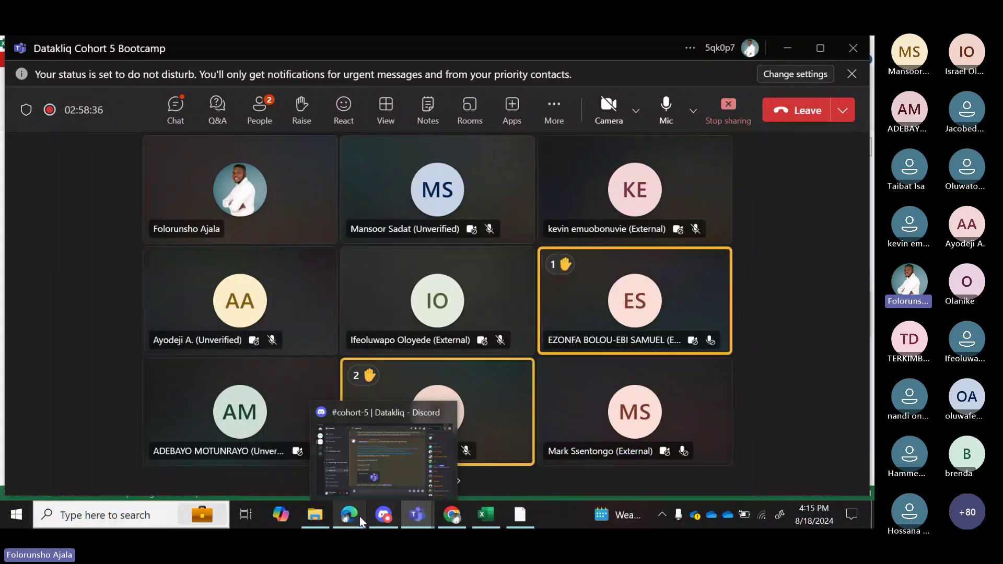
mouse_move(318, 514)
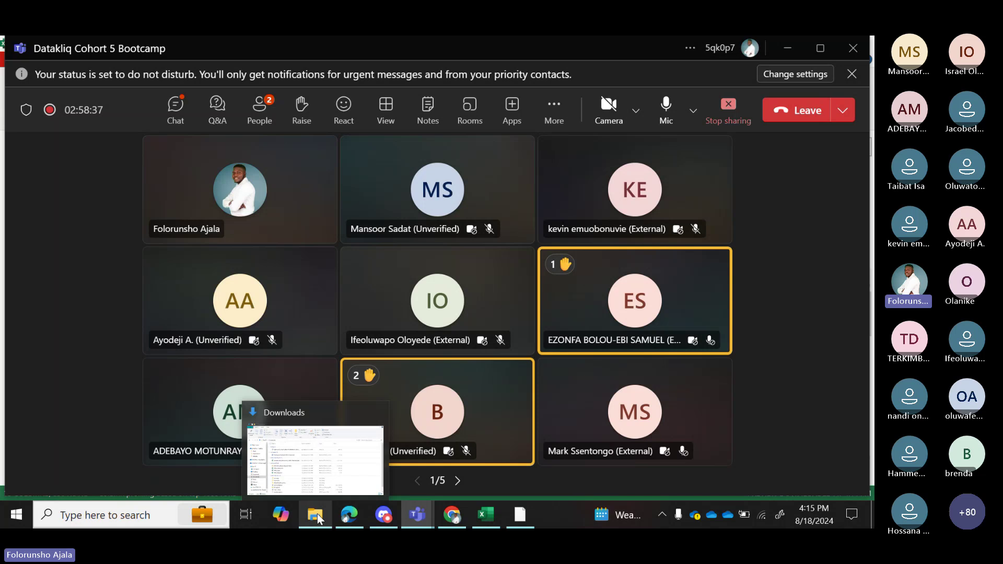
left_click(317, 513)
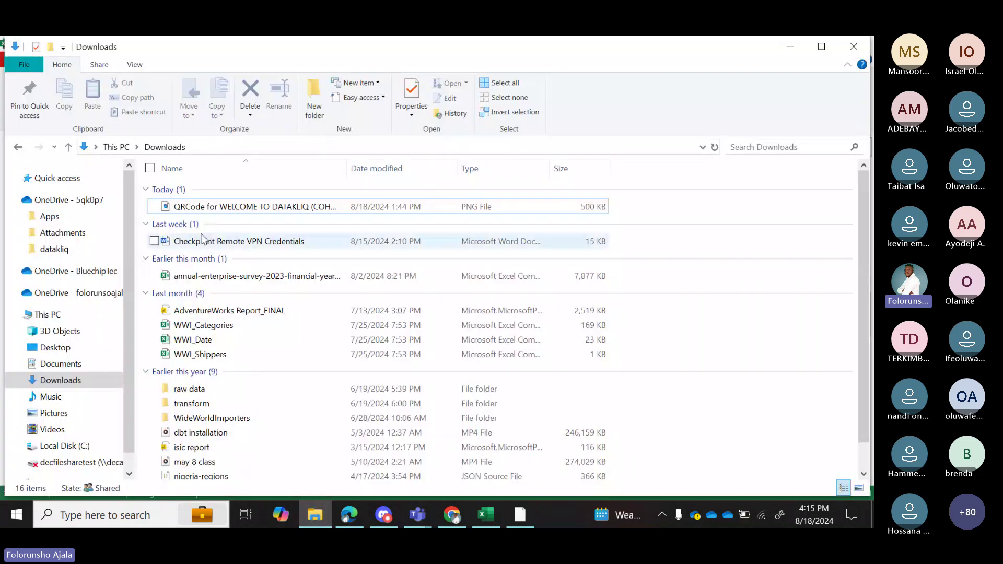
Open today's QRCode PNG image from the Downloads folder in Photos.
left_click(203, 207)
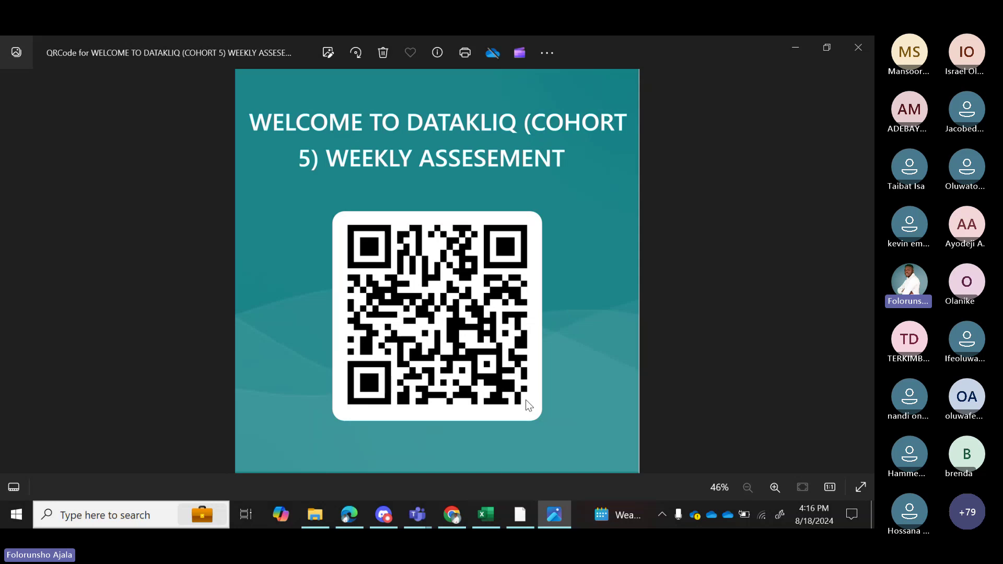
mouse_move(482, 518)
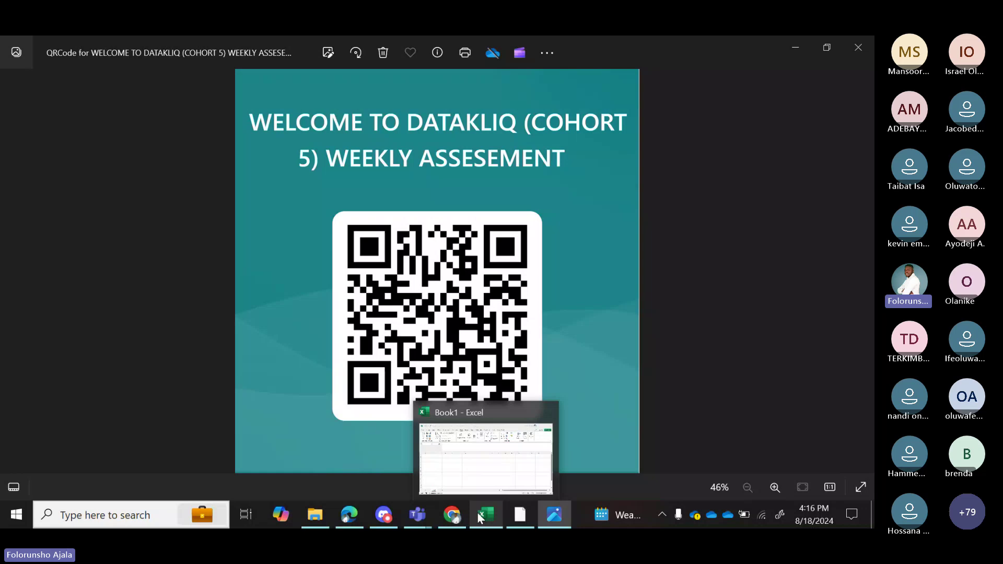
mouse_move(431, 513)
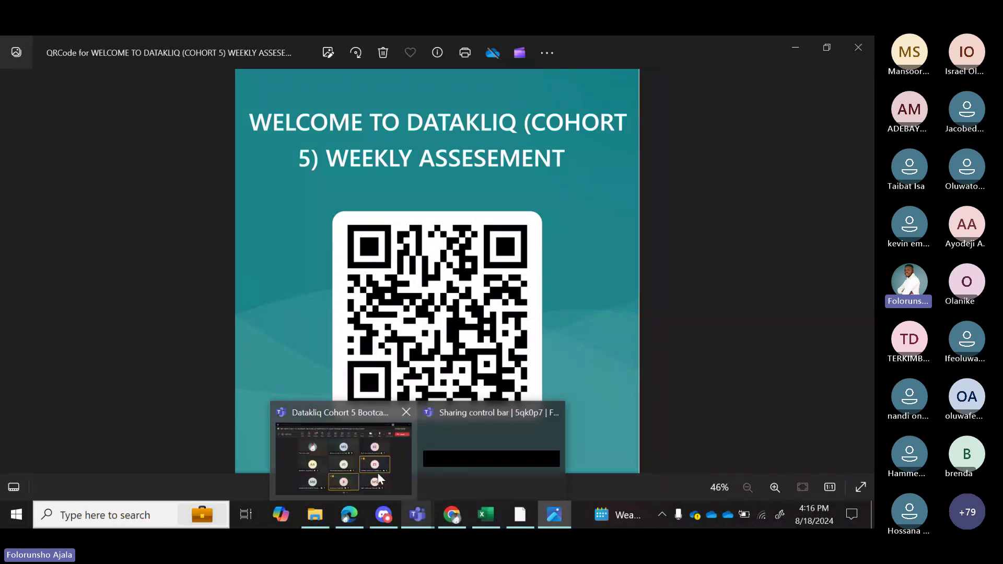
In the bootcamp meeting, show participants, collapse Presenters, and stop sharing the screen.
left_click(380, 480)
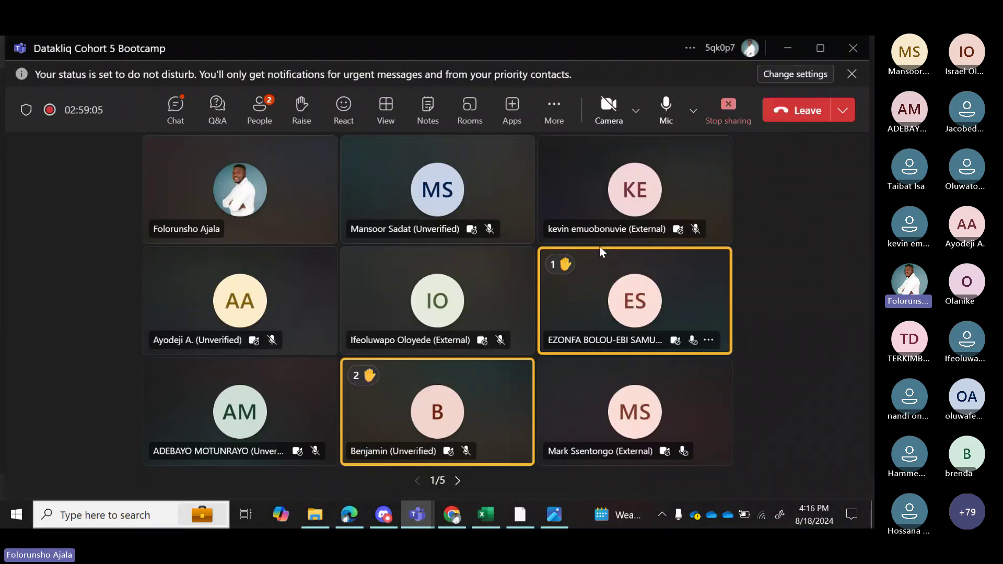
left_click(260, 110)
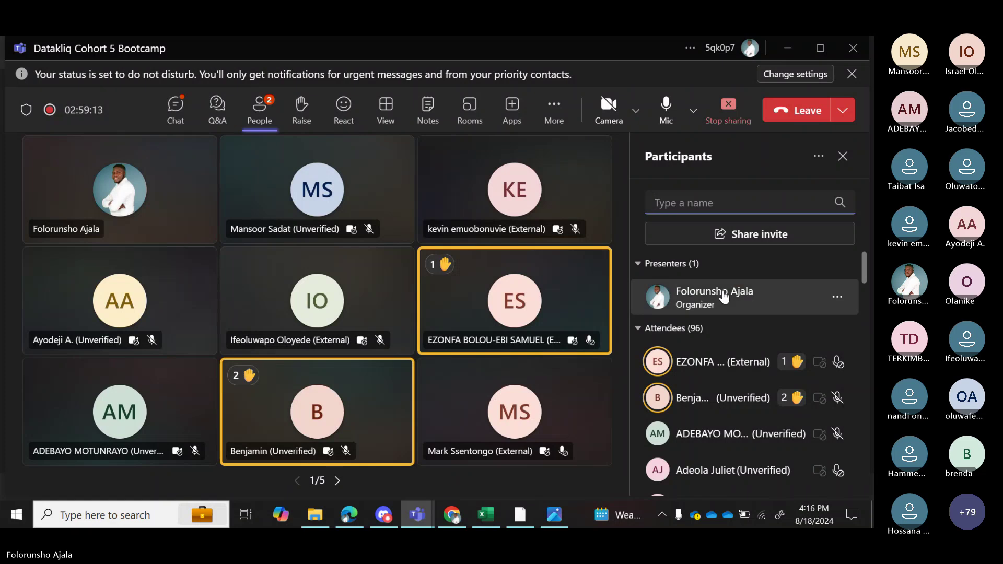
left_click(639, 266)
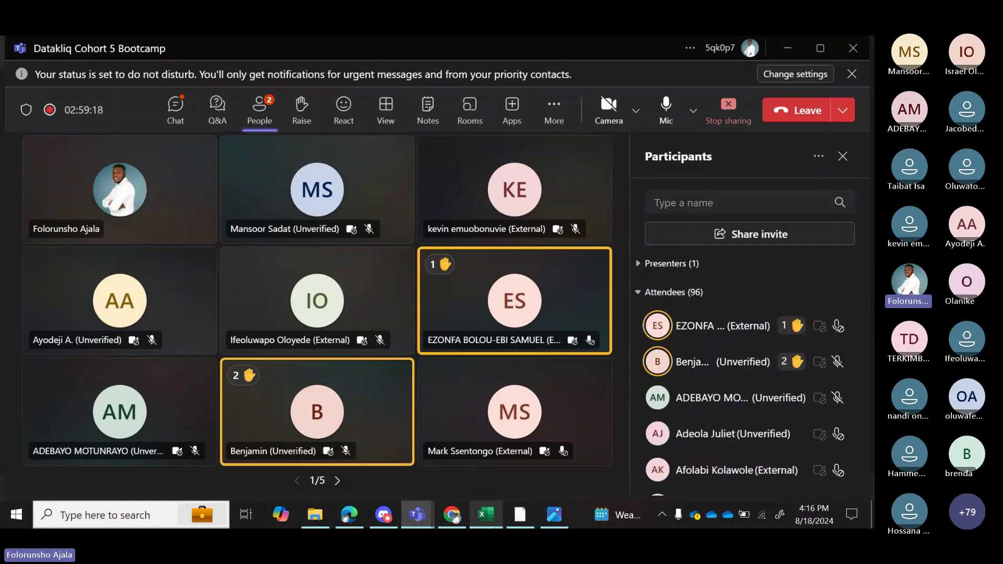
left_click(730, 108)
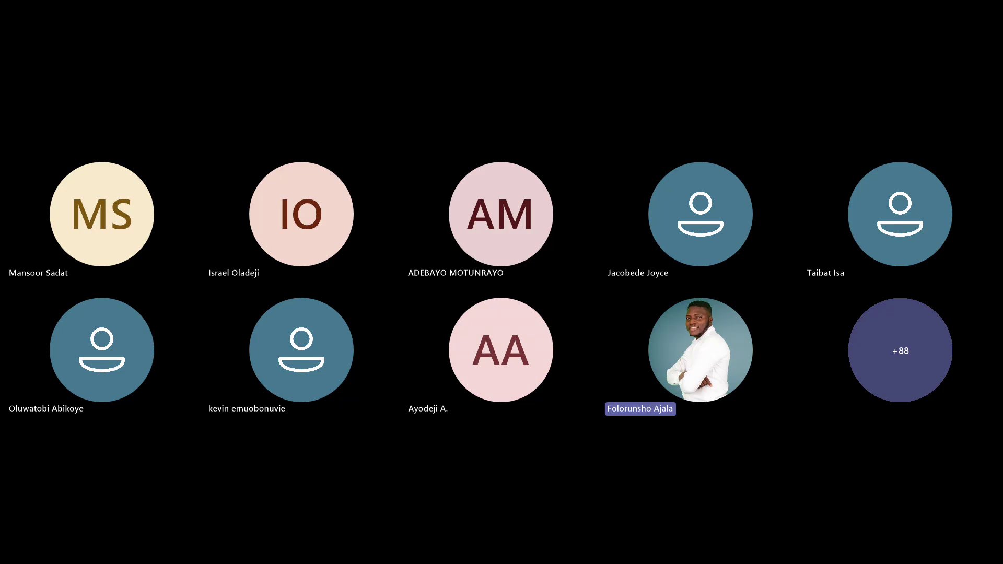